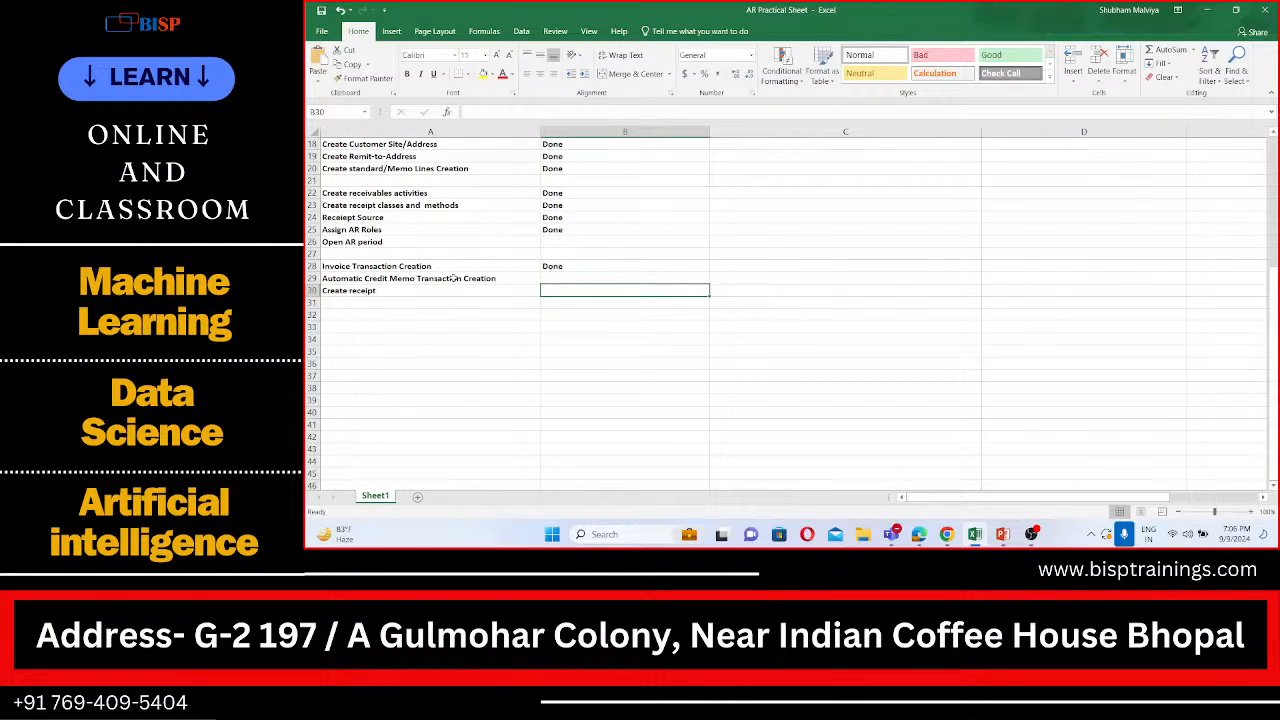
# Step: Enter amounts in column C: 6000 for Invoice Transaction Creation, 2000 for Automatic Credit Memo Transaction Creation and 4000 for Create receipt
pyautogui.click(450, 277)
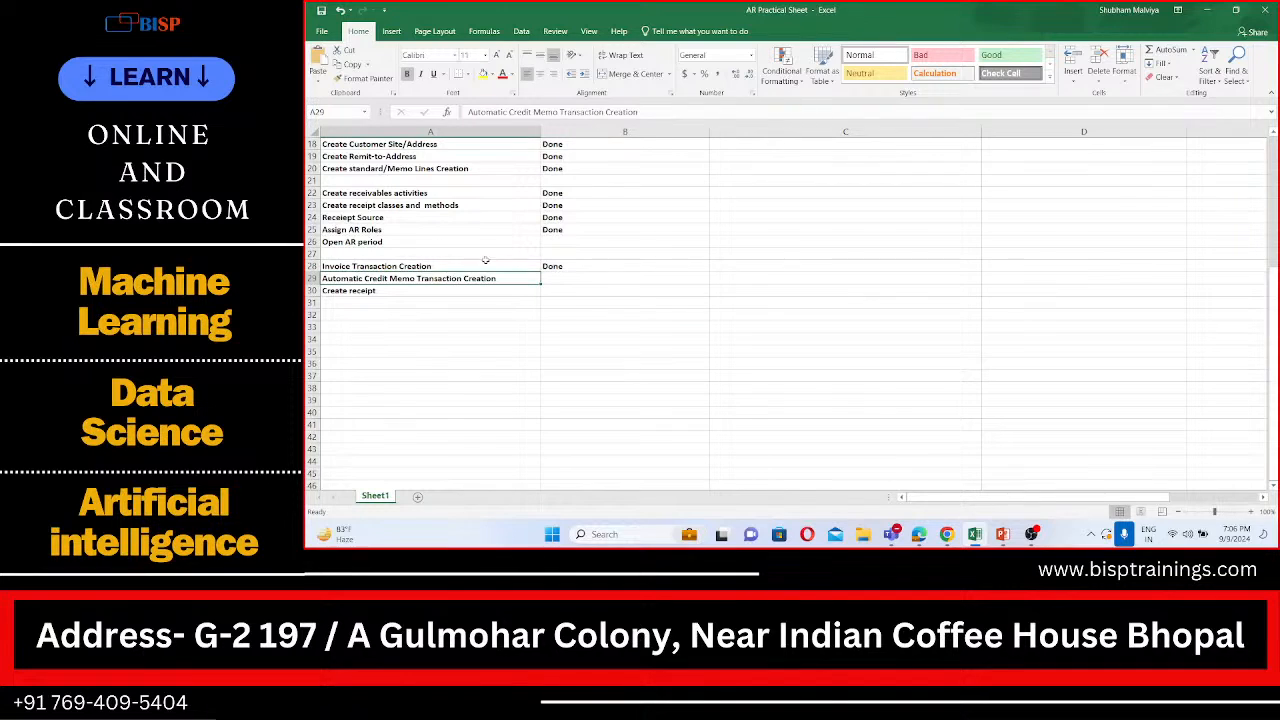
pyautogui.click(461, 263)
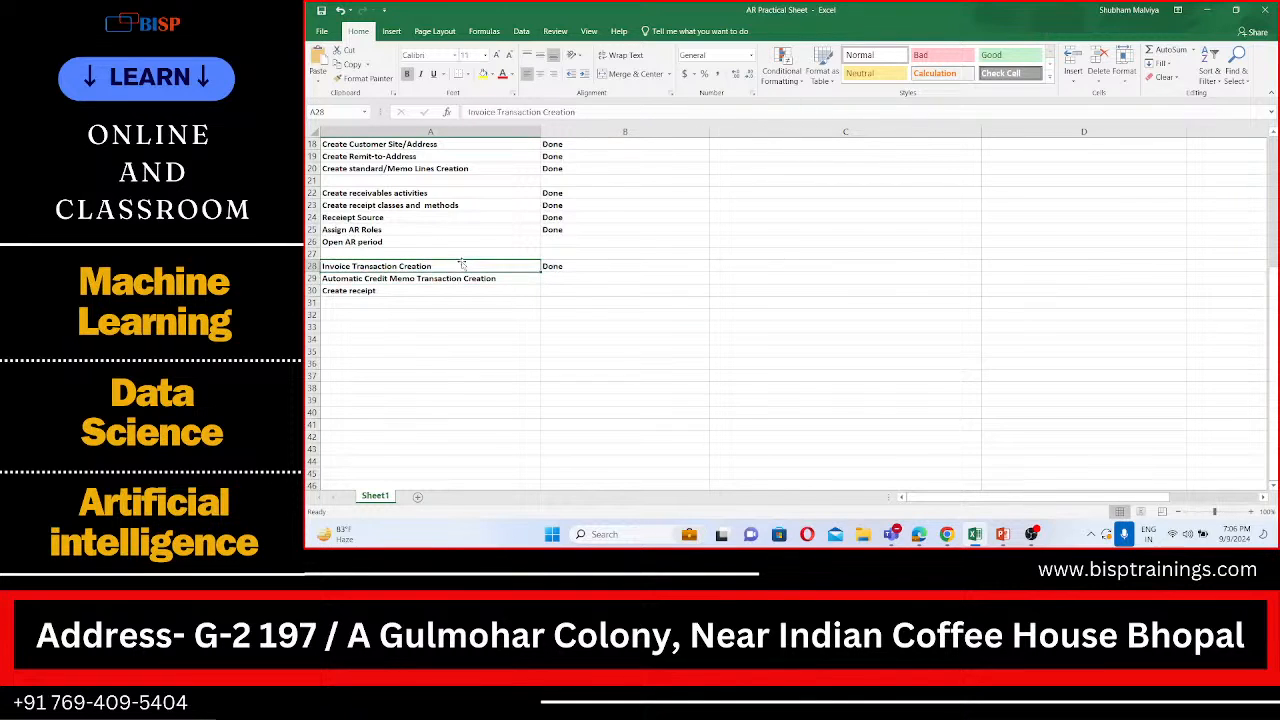
pyautogui.click(727, 267)
pyautogui.write('6000')
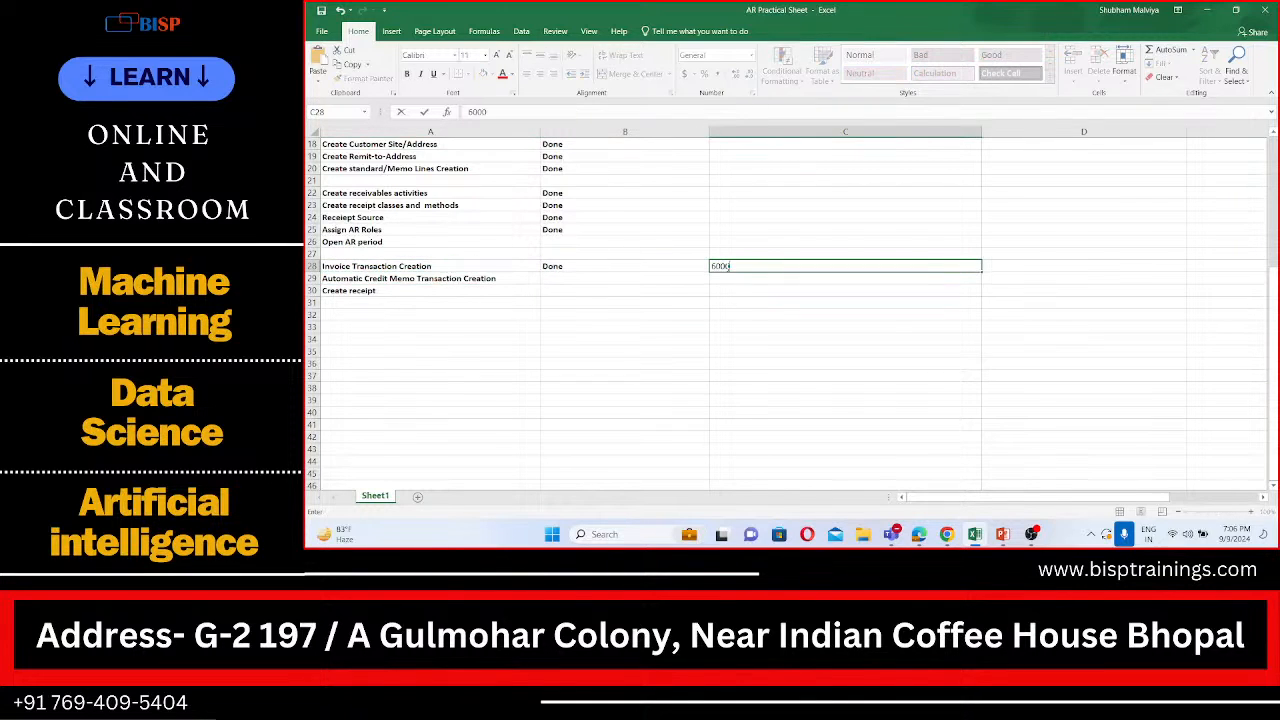
pyautogui.click(724, 275)
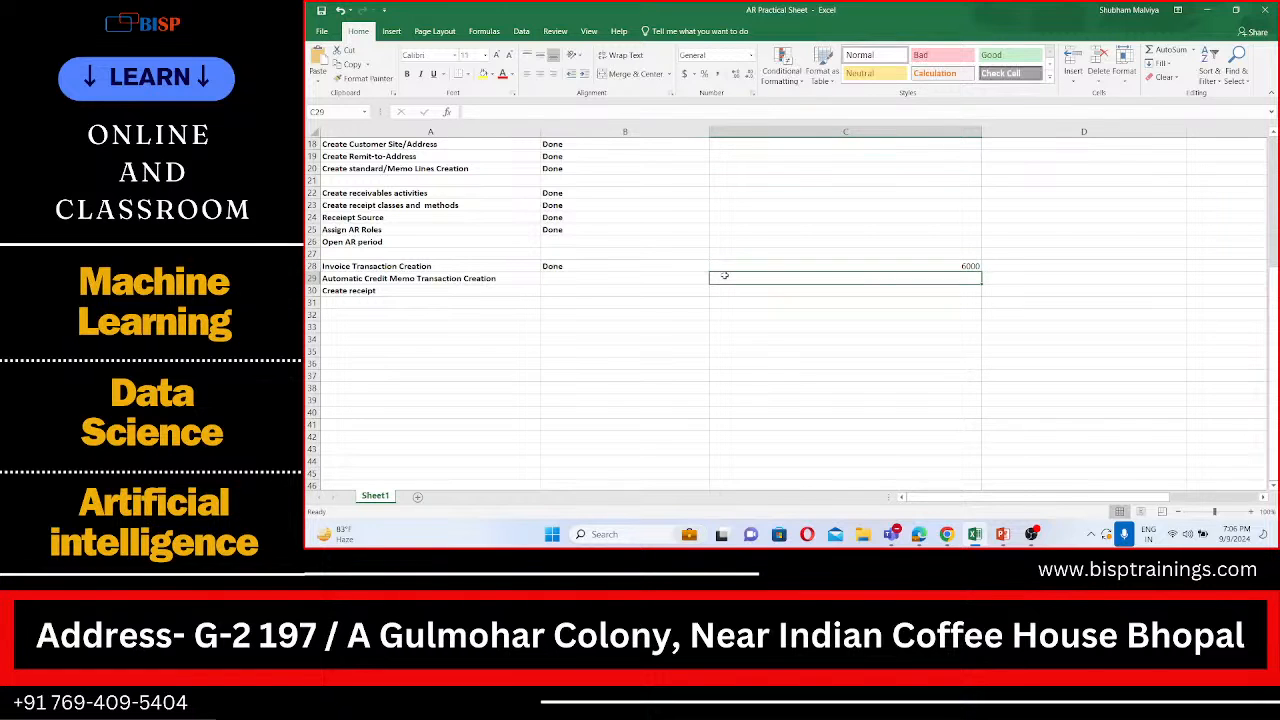
pyautogui.write('2000')
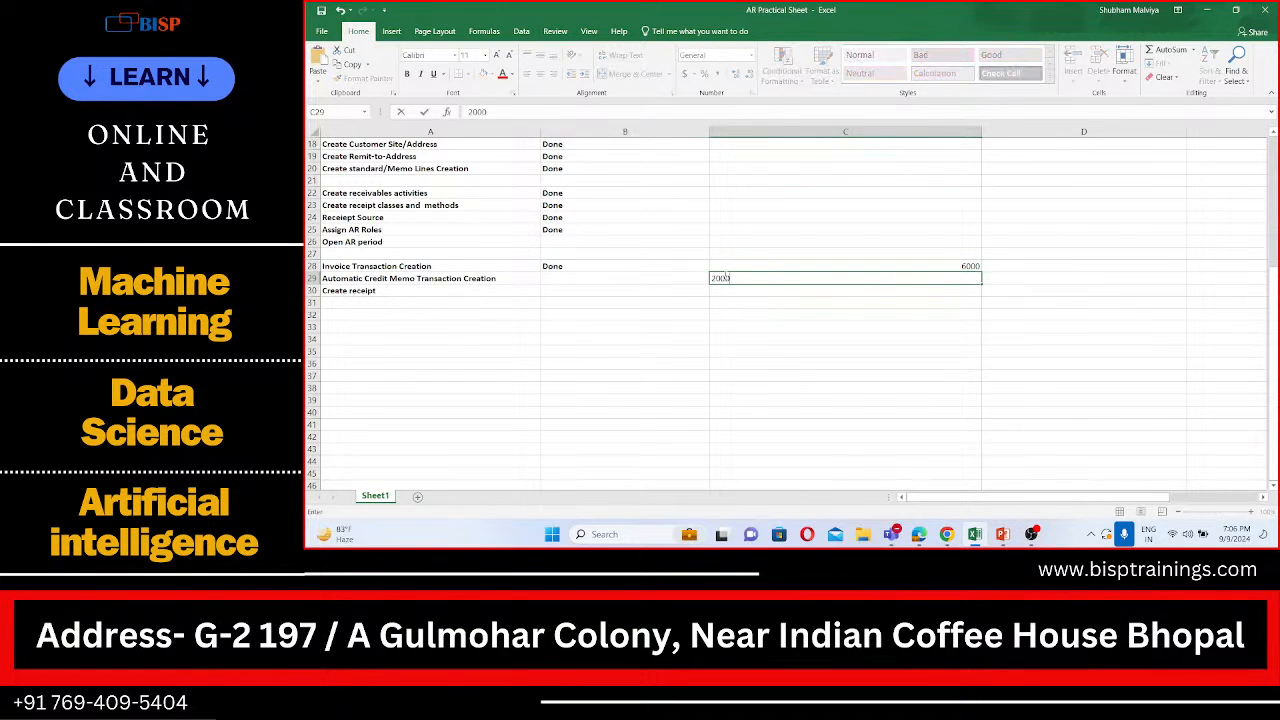
pyautogui.click(745, 290)
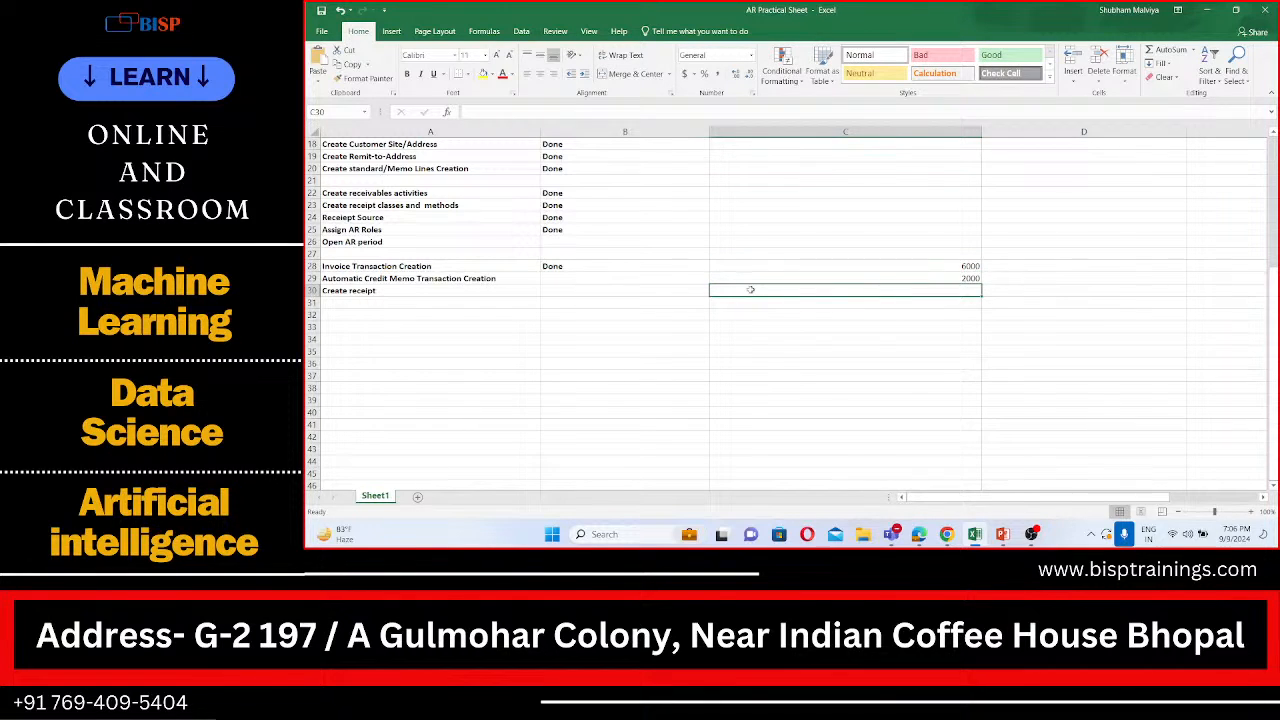
pyautogui.write('4000')
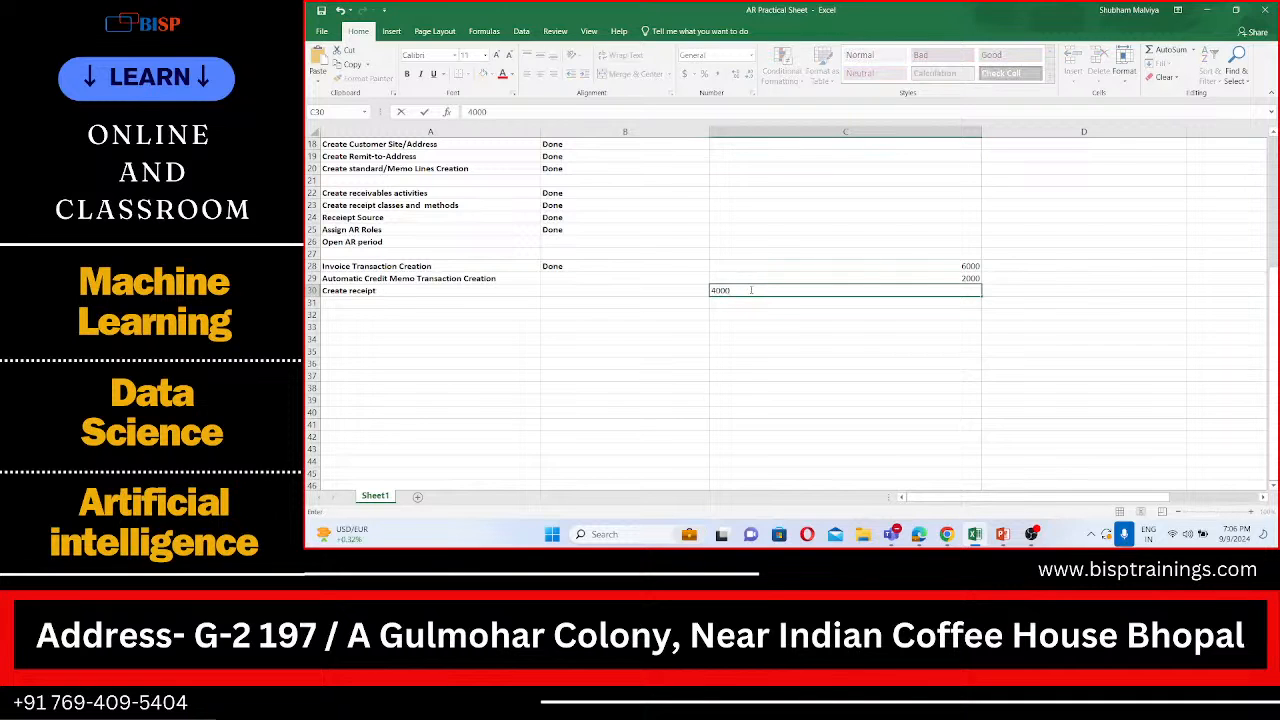
pyautogui.click(789, 313)
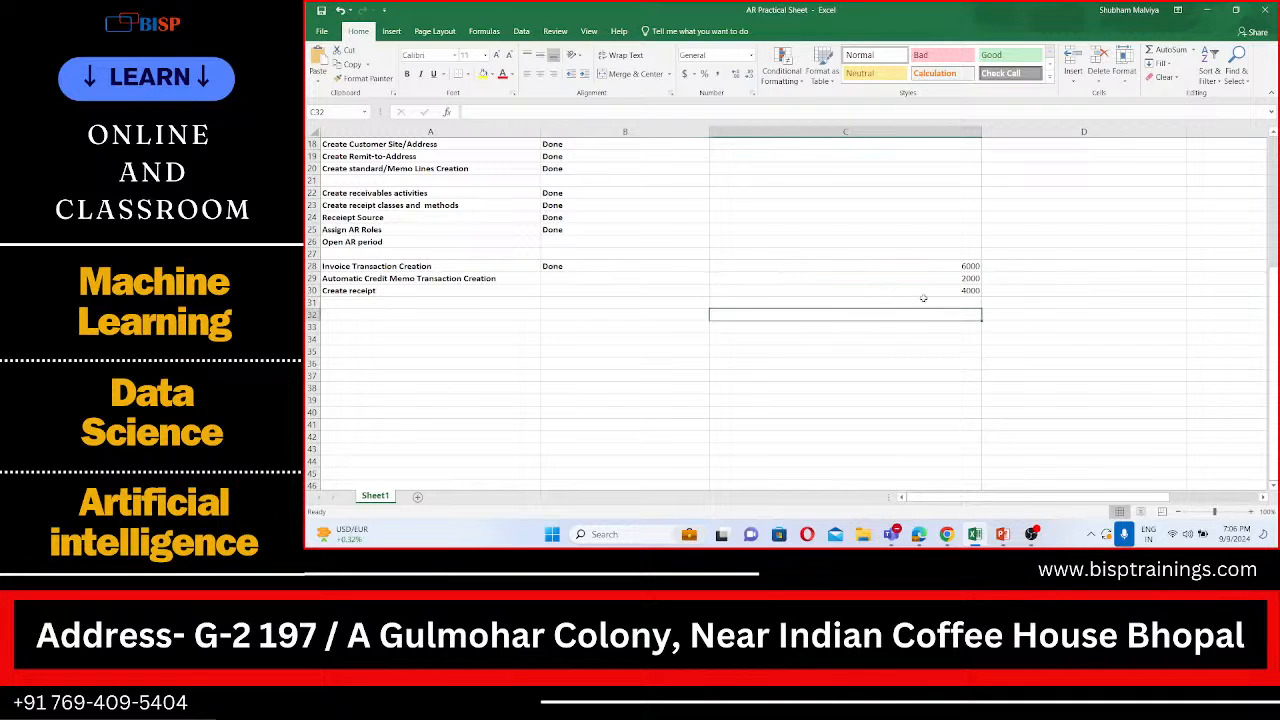
# Step: Enter 4000 in cell D30, beside the Create receipt amount
pyautogui.click(961, 290)
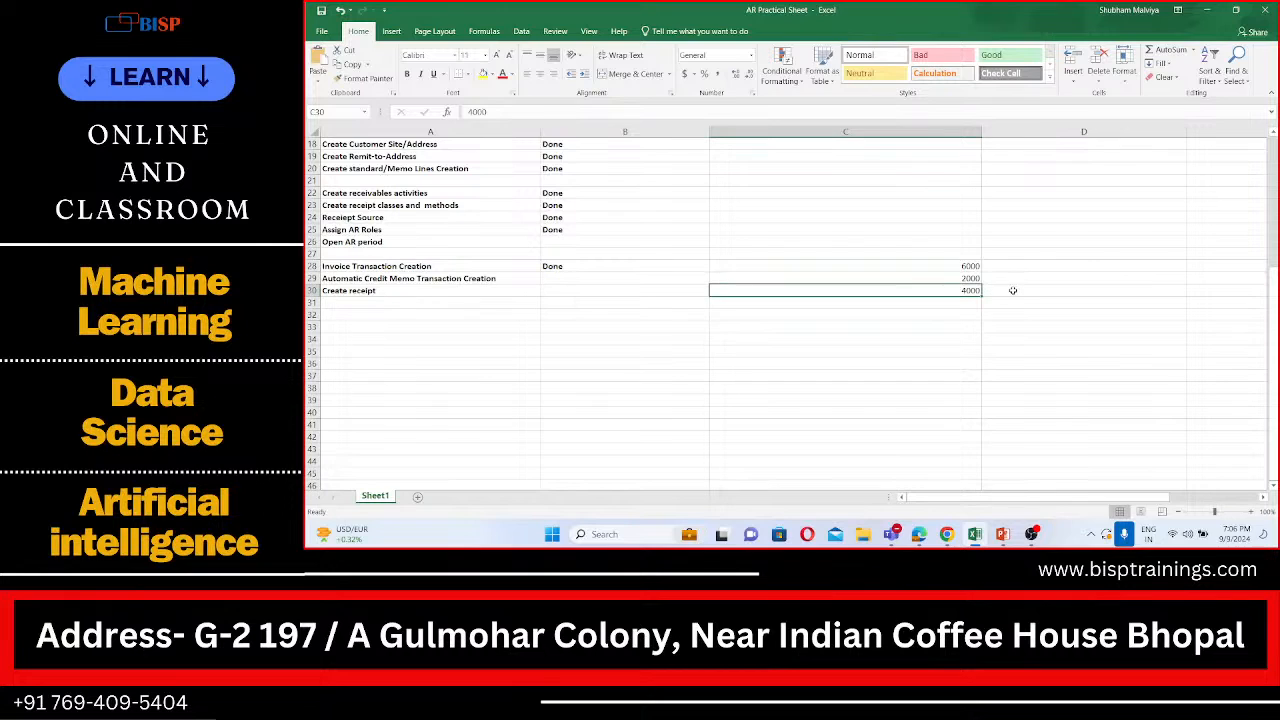
pyautogui.click(1012, 290)
pyautogui.write('4000')
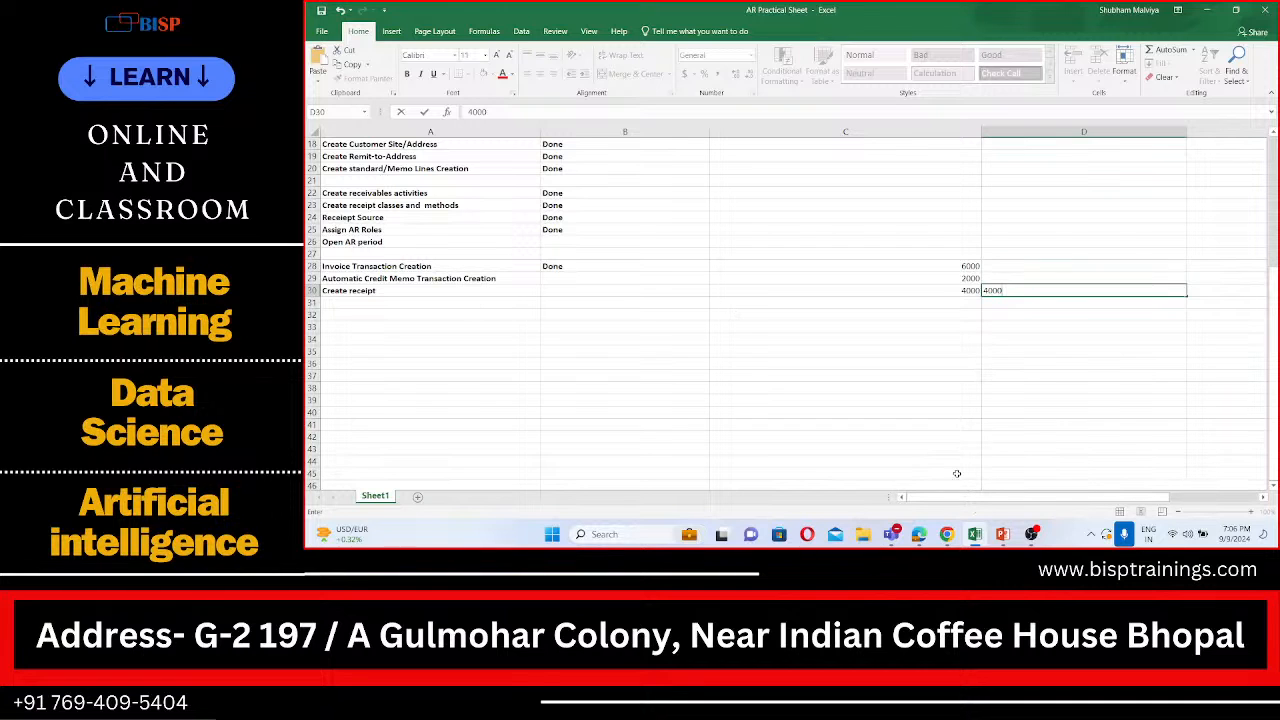
pyautogui.click(946, 536)
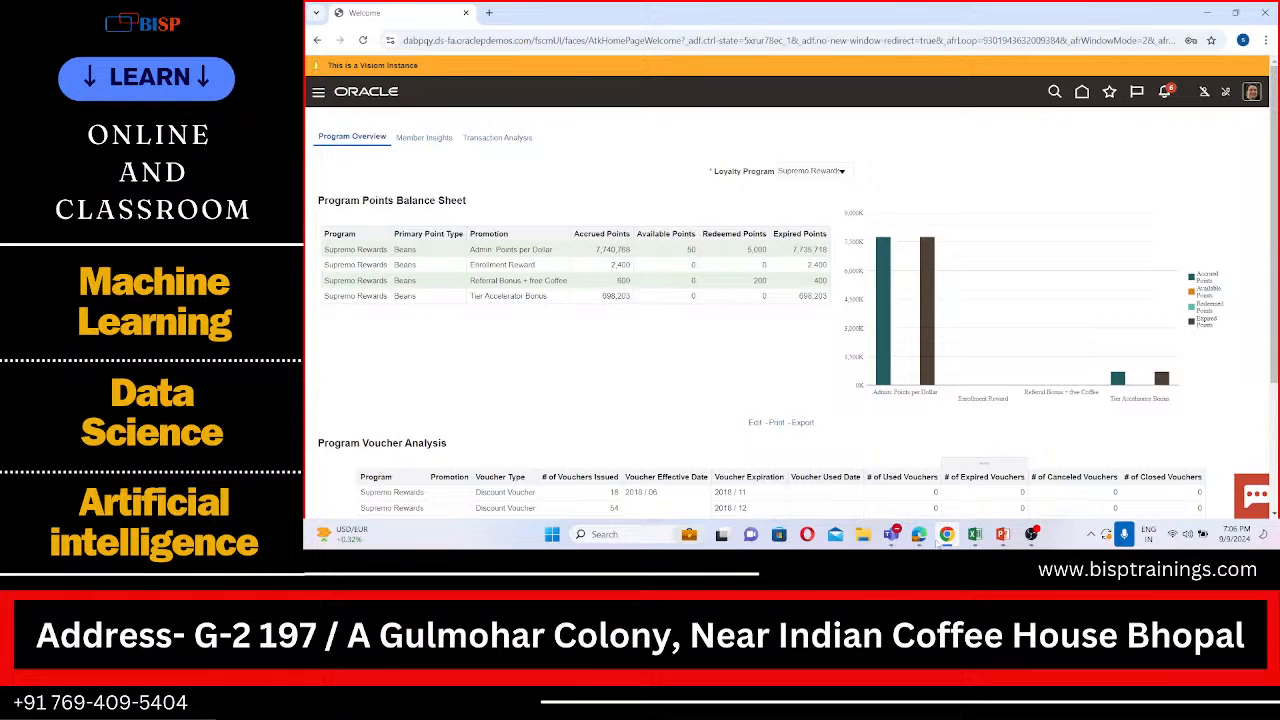
pyautogui.click(974, 534)
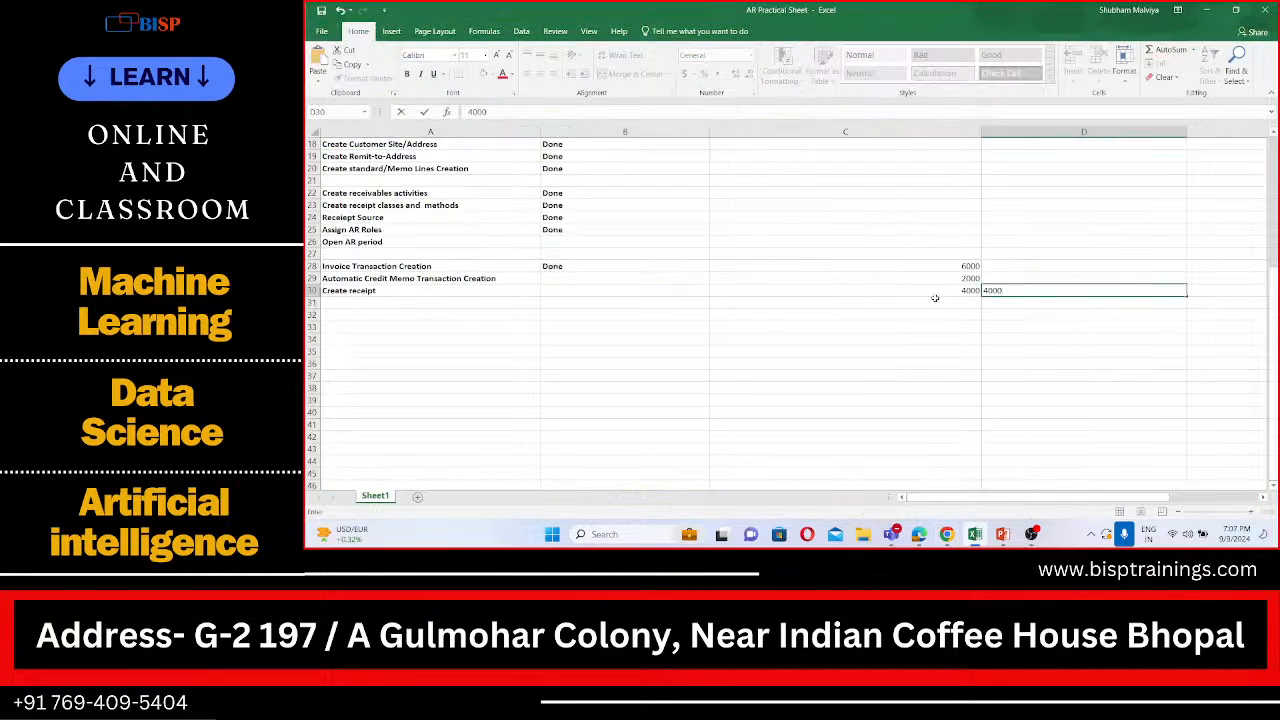
pyautogui.click(970, 278)
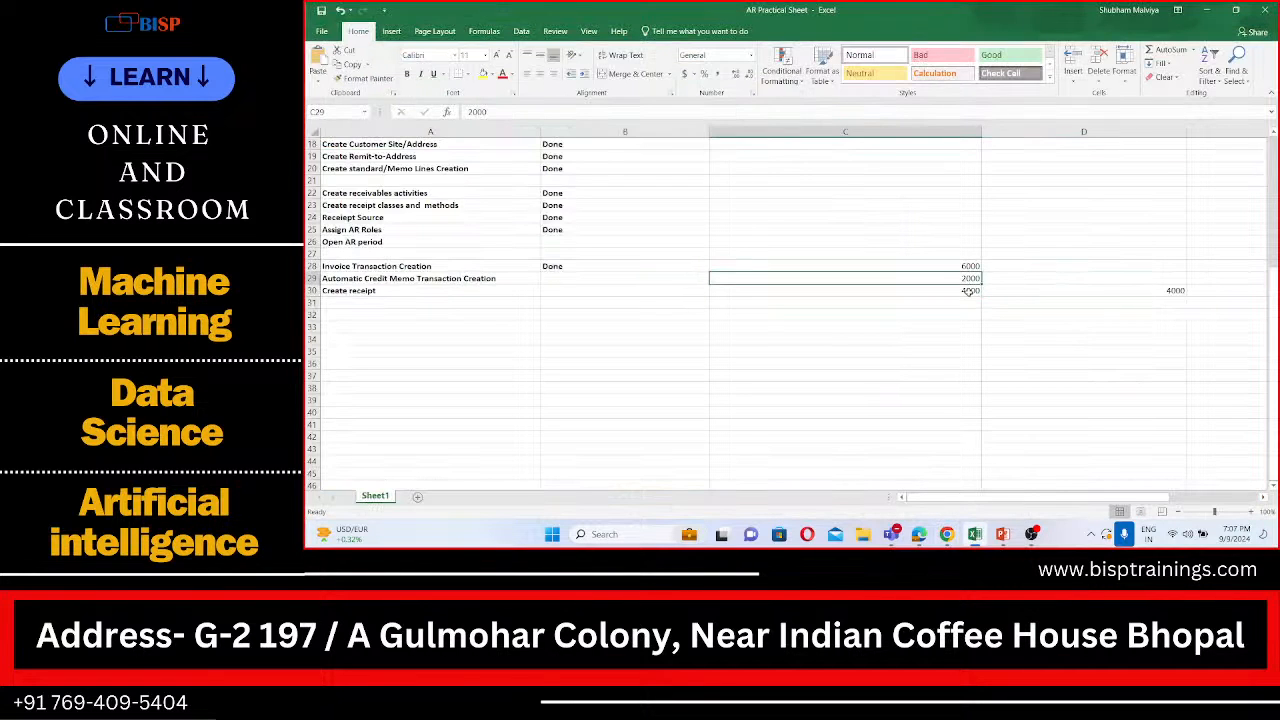
pyautogui.click(970, 290)
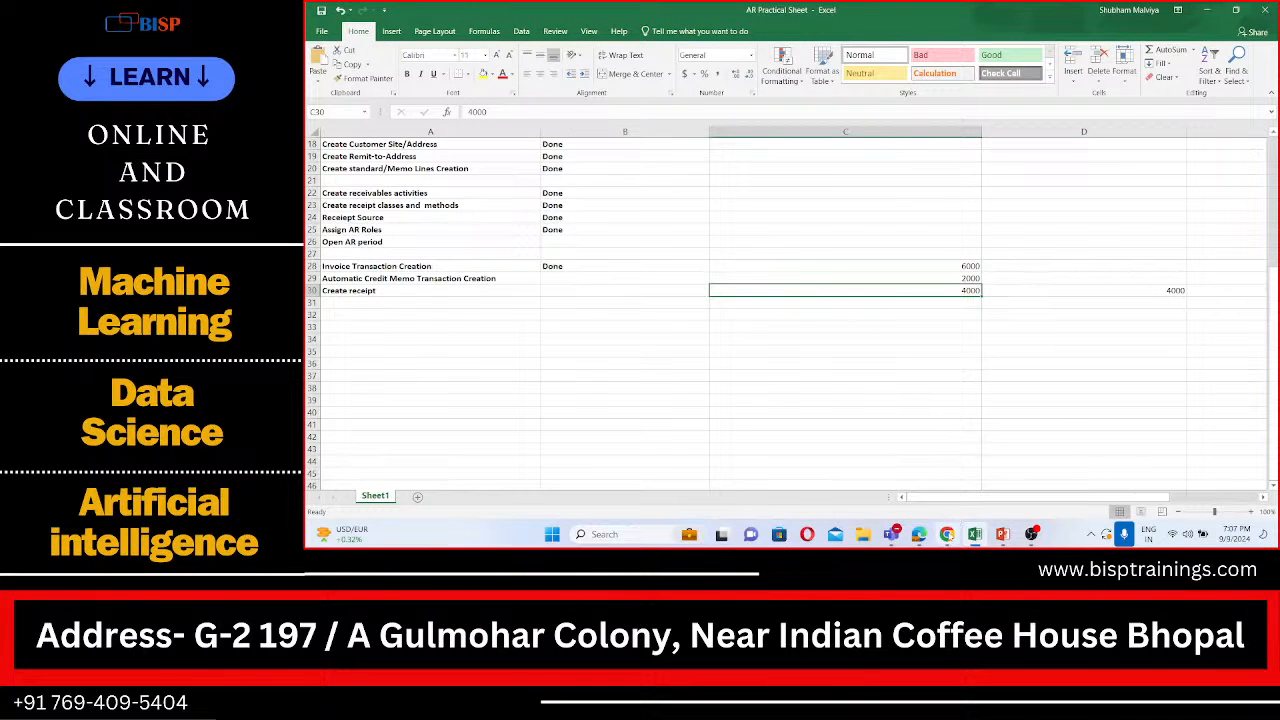
# Step: Switch to the Oracle application in Chrome and look through the Member Insights and Transaction Analysis dashboards
pyautogui.click(949, 536)
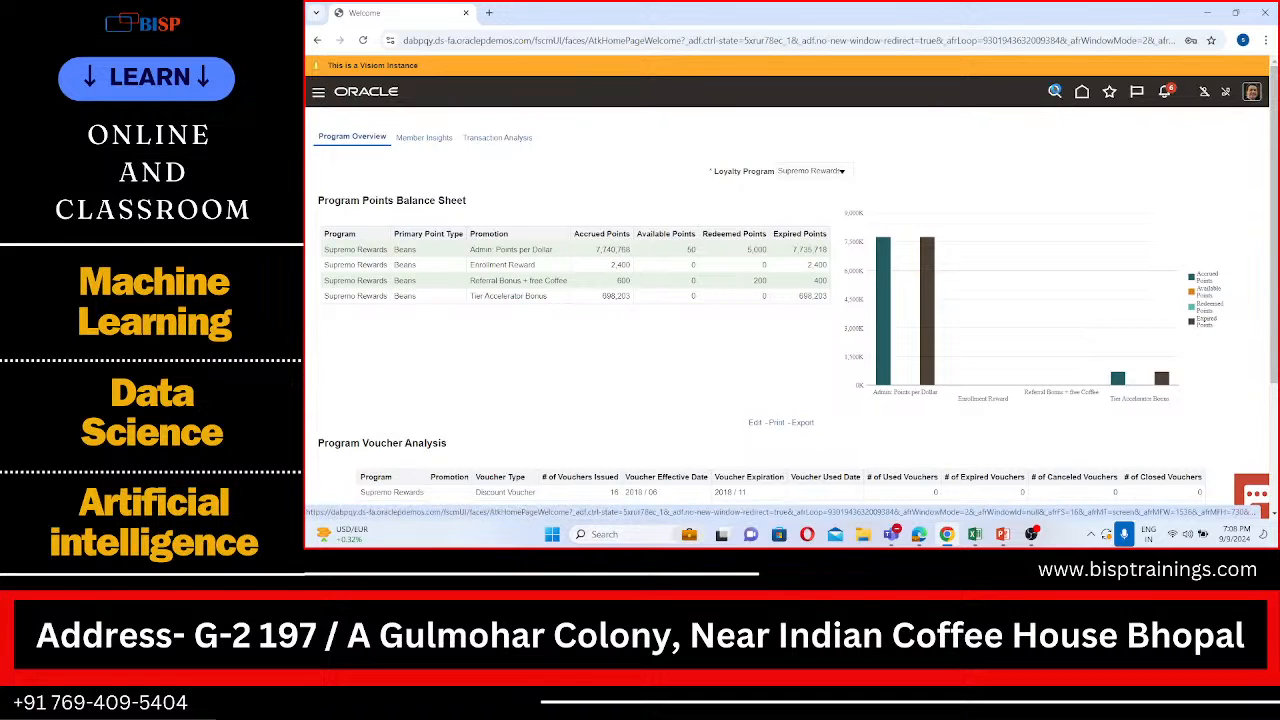
pyautogui.click(1054, 91)
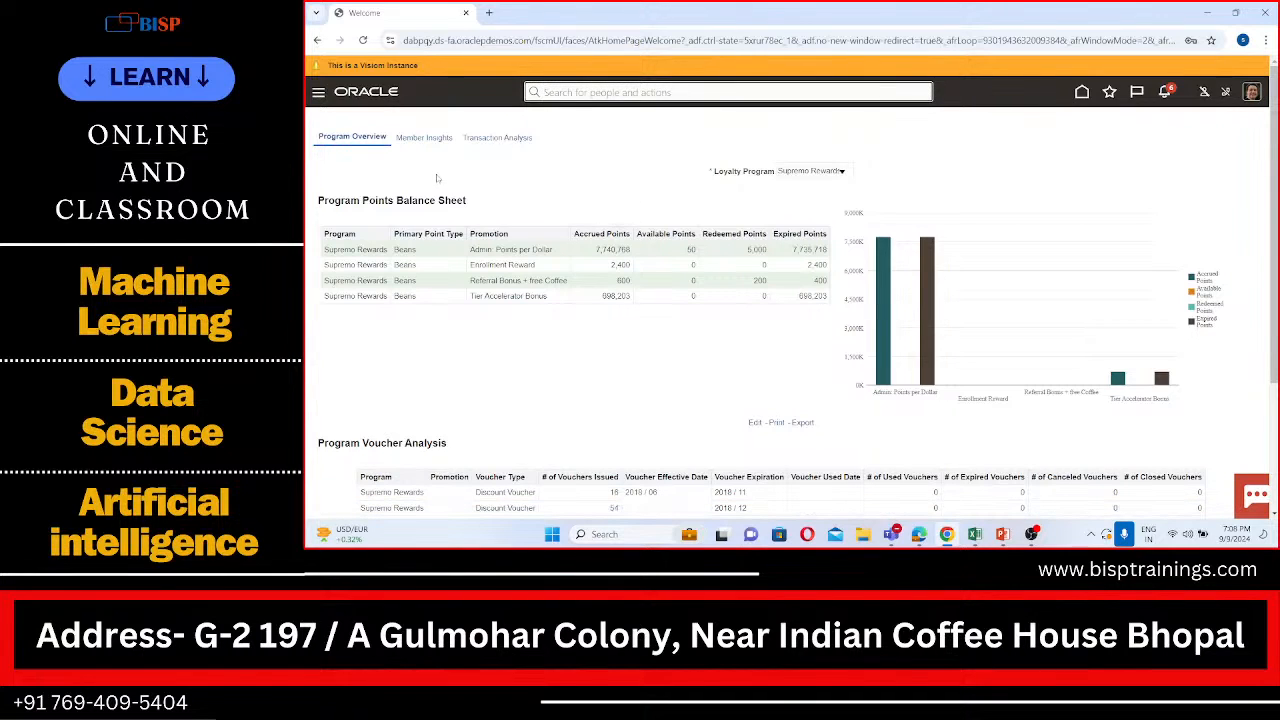
pyautogui.click(433, 144)
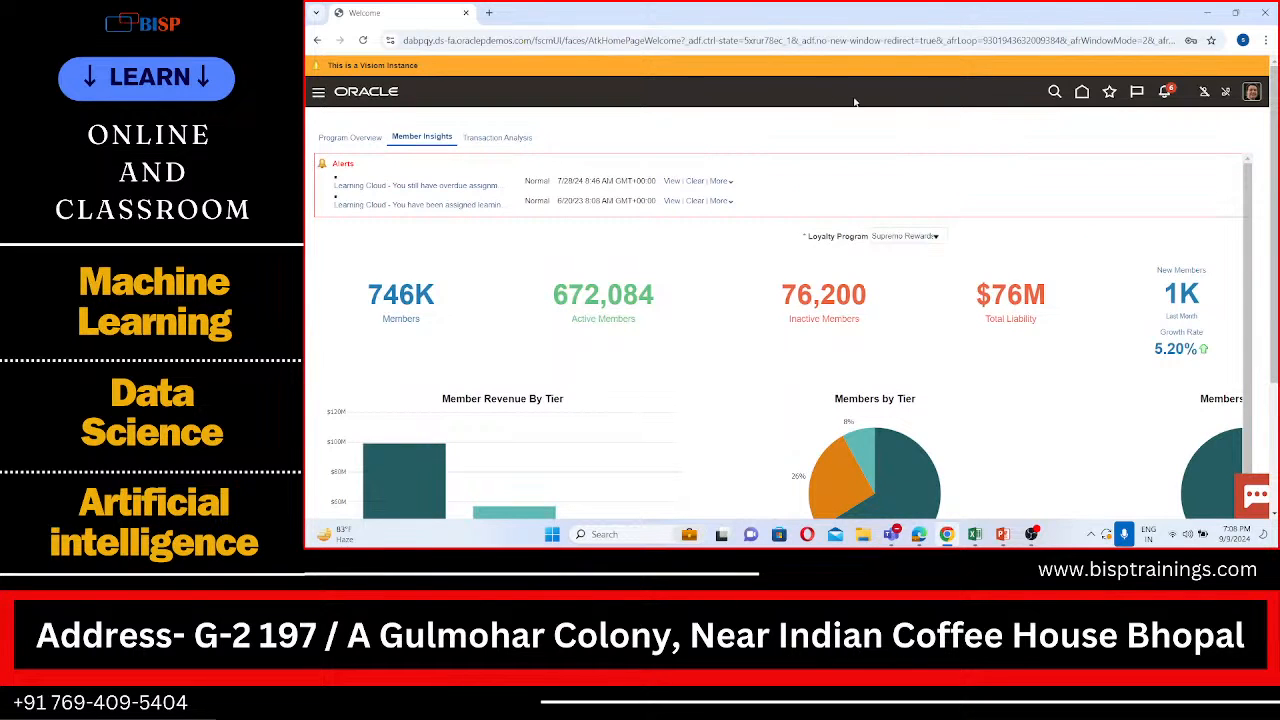
pyautogui.click(495, 140)
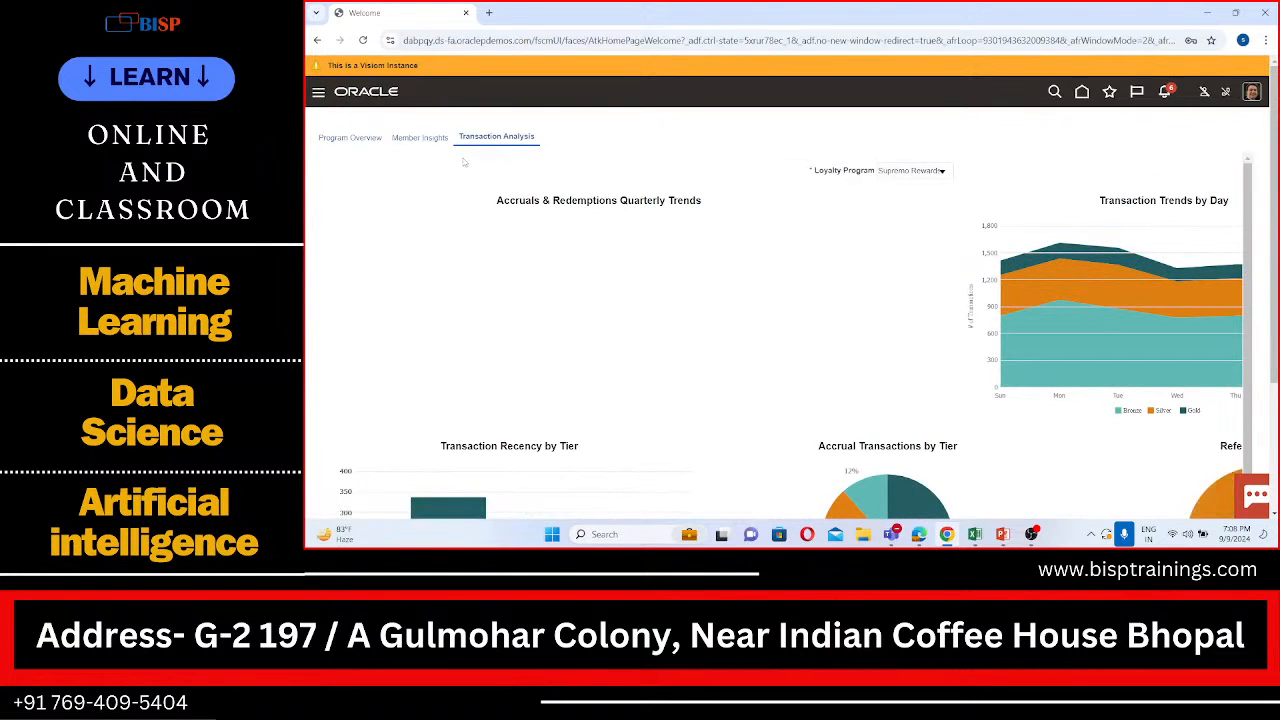
pyautogui.scroll(-3, 640, 297)
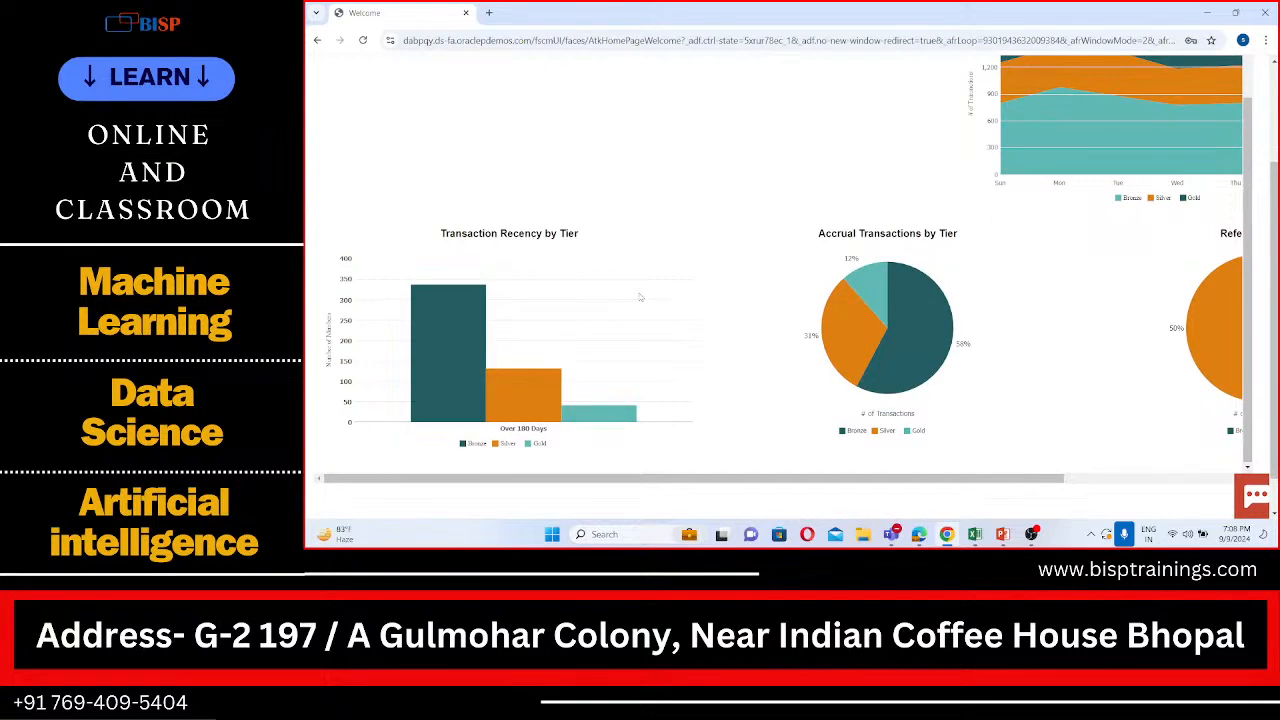
pyautogui.scroll(3, 640, 297)
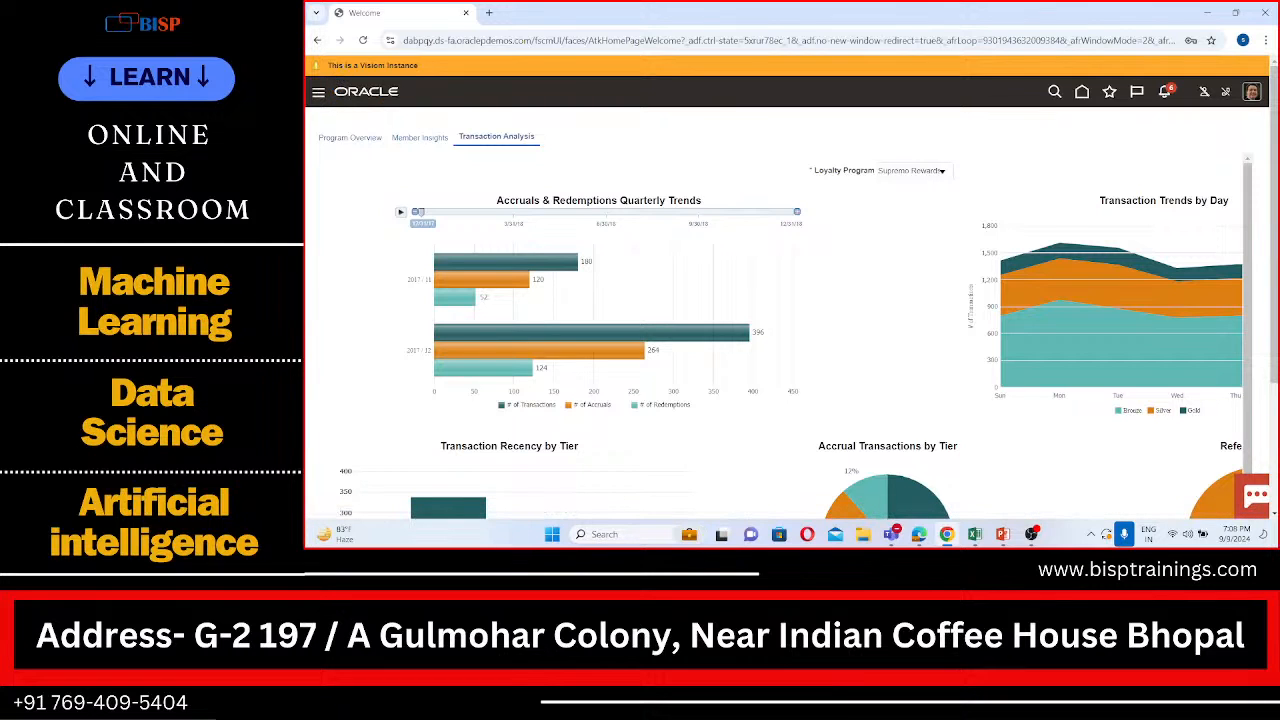
# Step: Reload the Oracle welcome page and open the Billing work area under Receivables
pyautogui.click(363, 40)
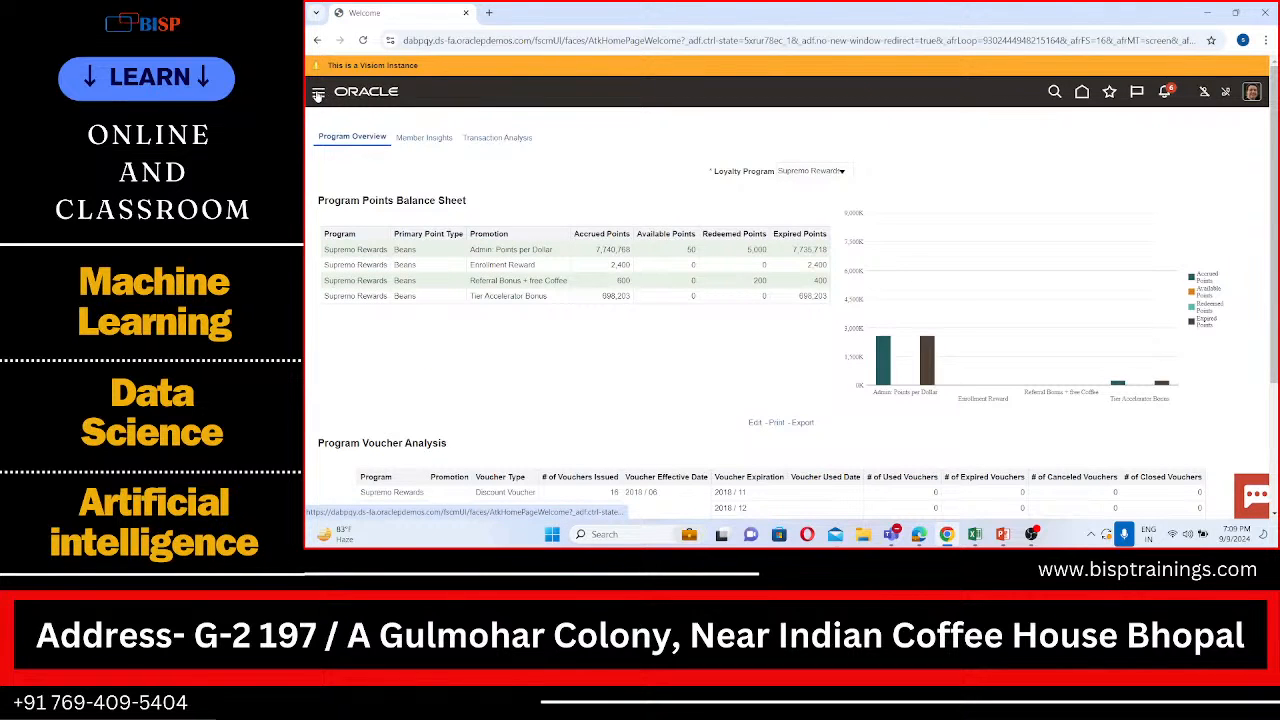
pyautogui.click(381, 95)
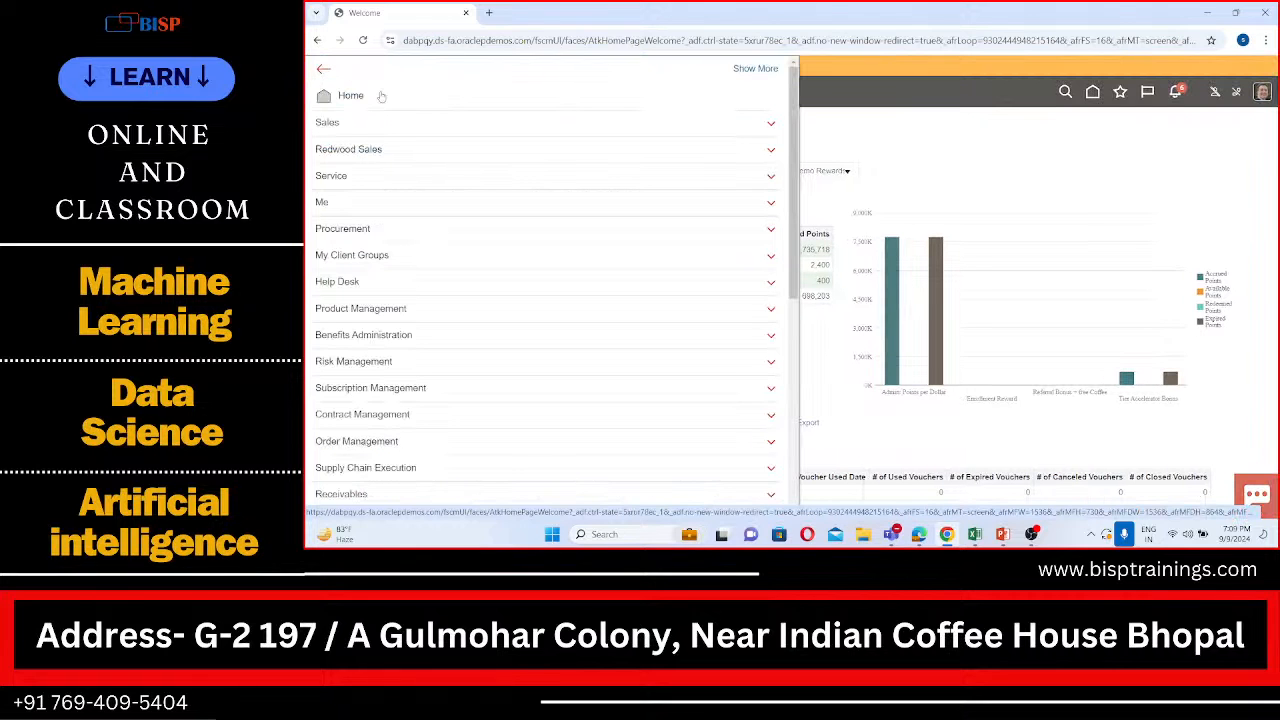
pyautogui.scroll(-3, 356, 227)
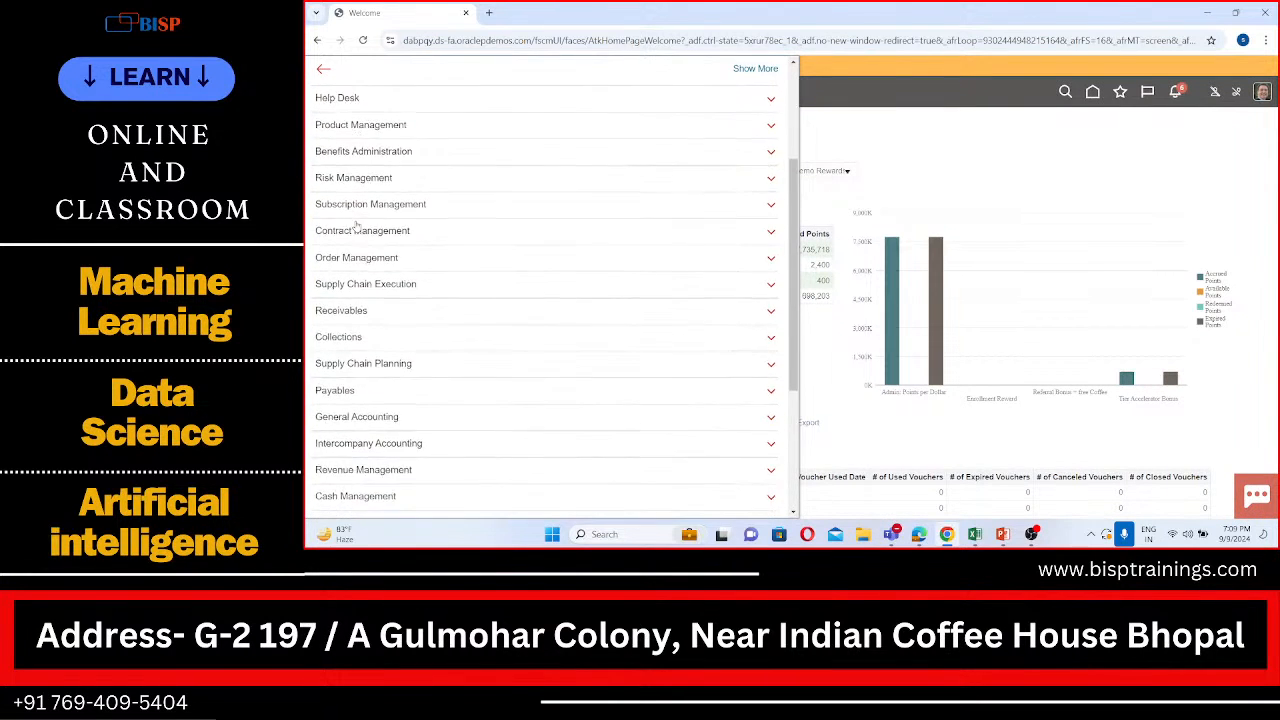
pyautogui.scroll(-5, 356, 227)
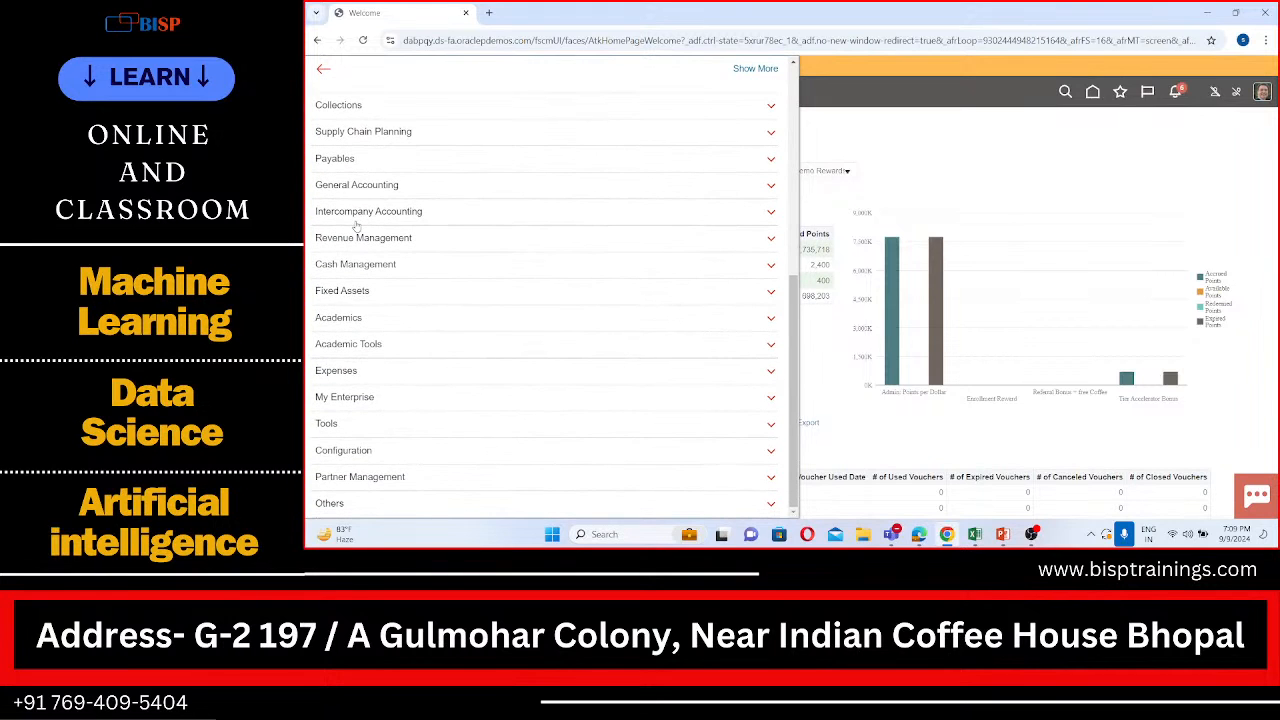
pyautogui.scroll(3, 356, 227)
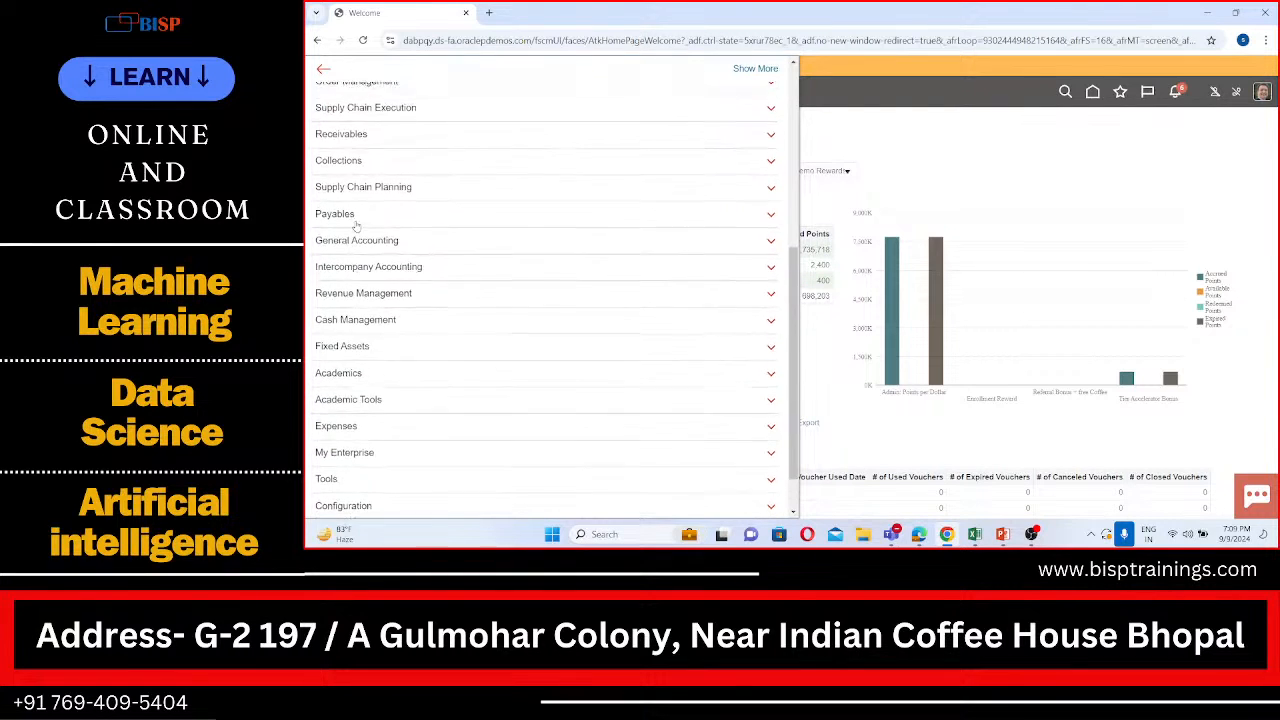
pyautogui.click(372, 168)
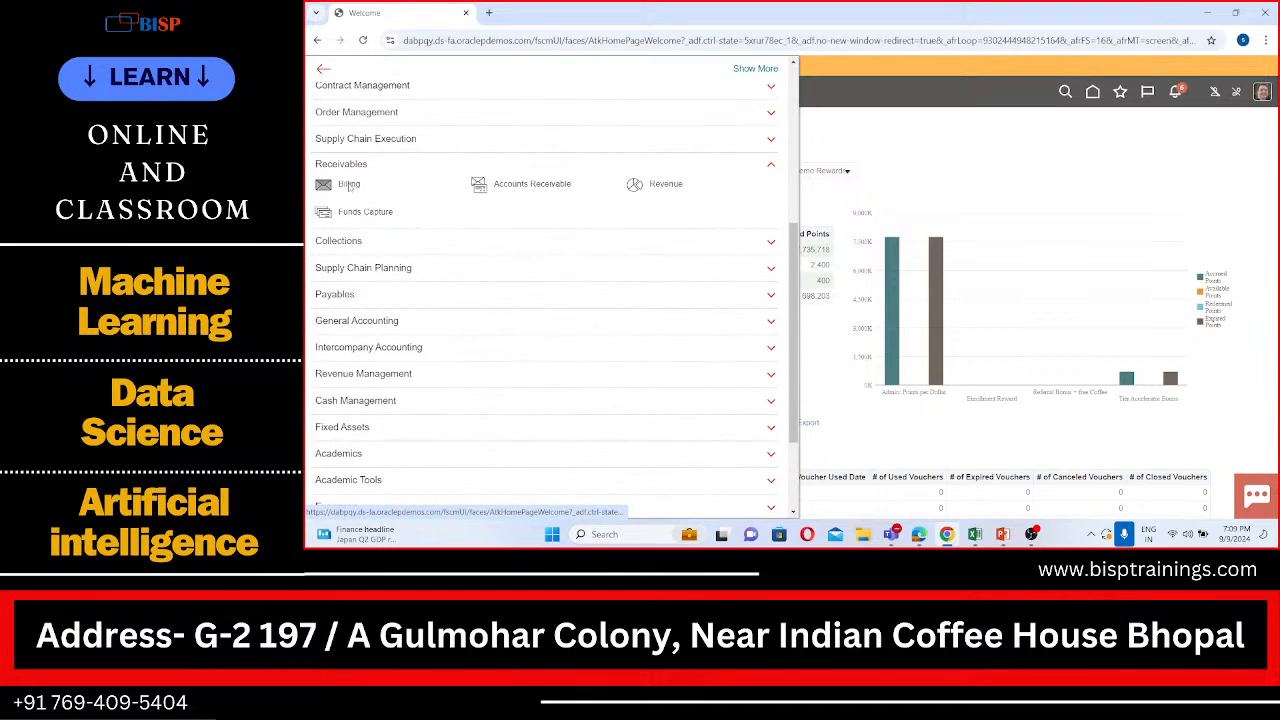
pyautogui.click(348, 186)
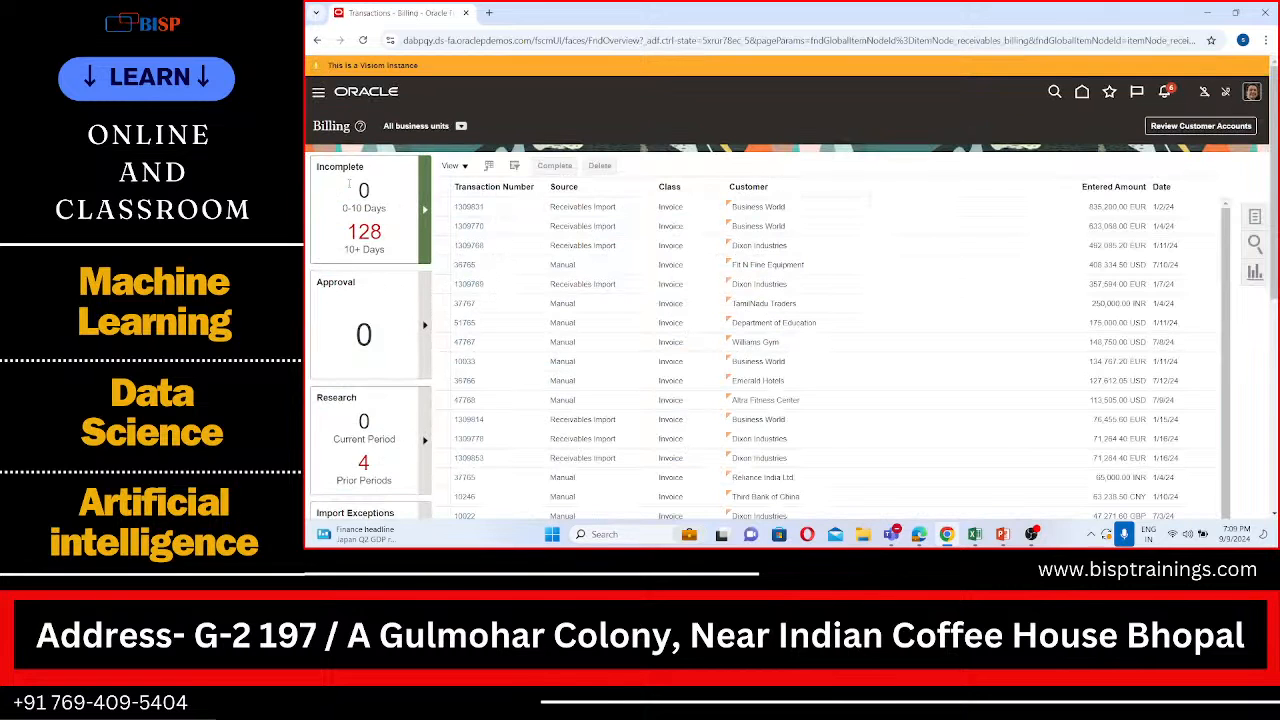
# Step: Open the Manage Transactions search and make its Bill-to Customer criterion ready for entry
pyautogui.click(1255, 219)
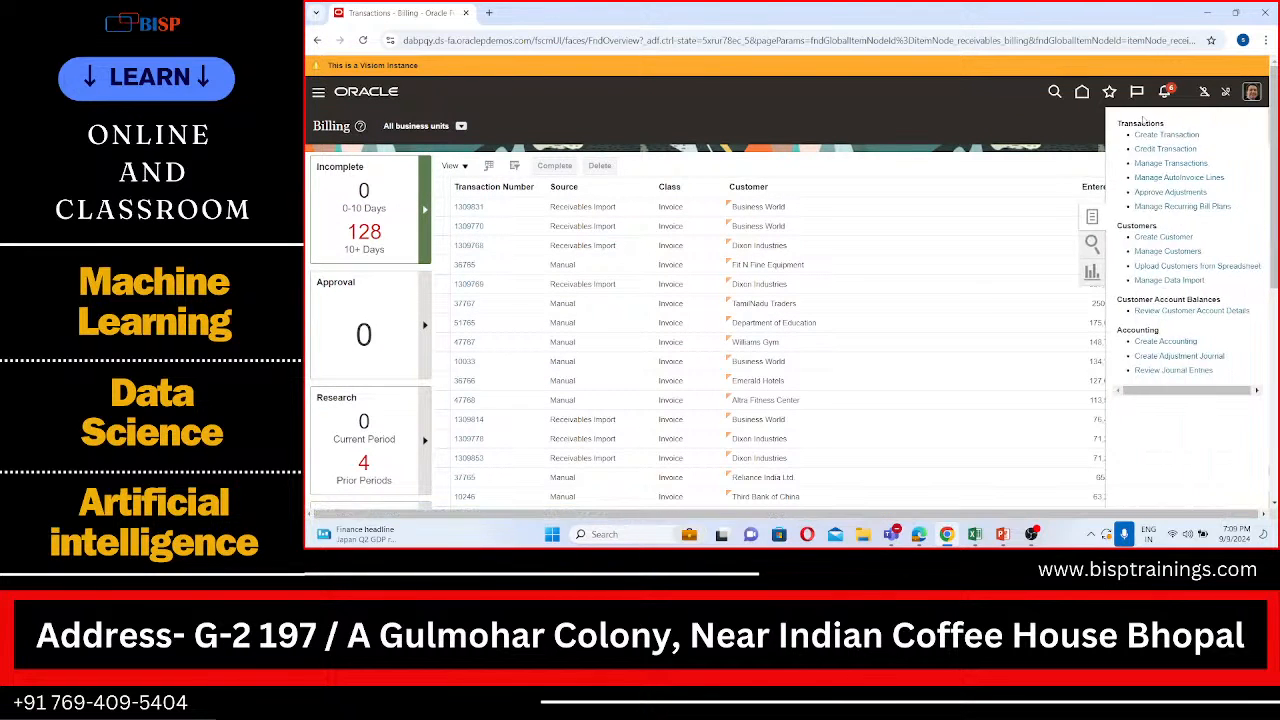
pyautogui.click(1158, 164)
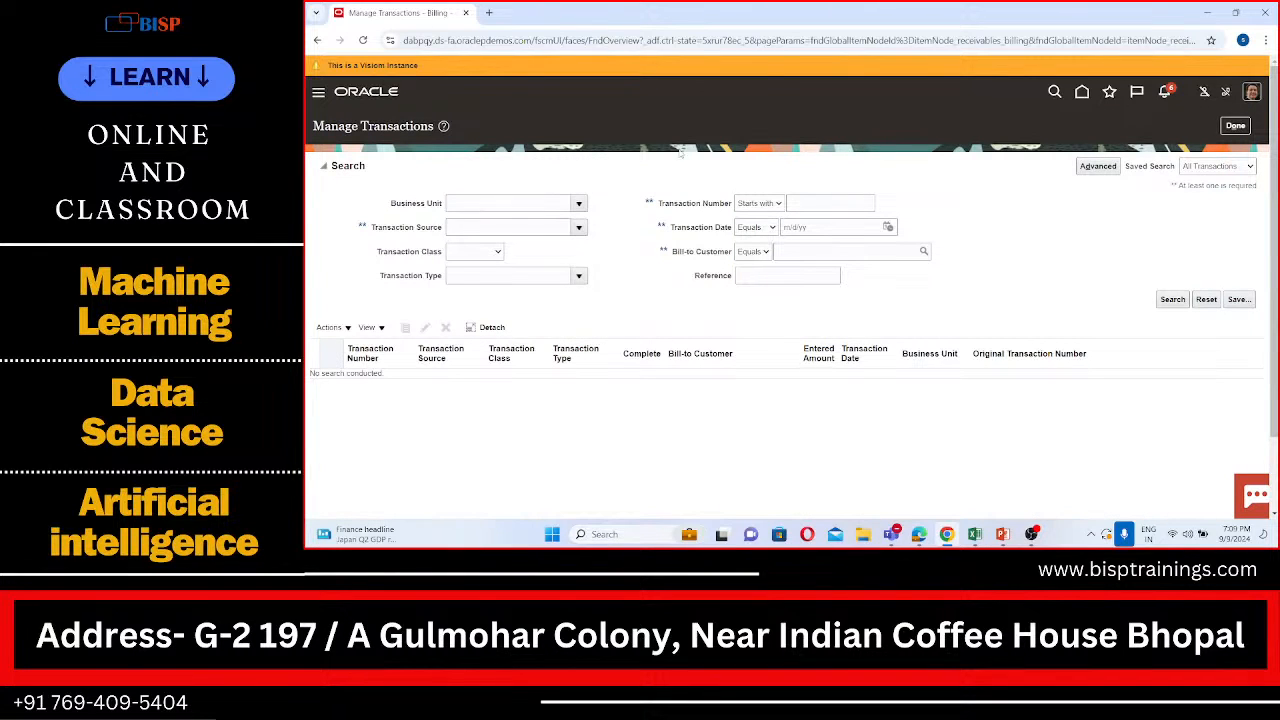
pyautogui.click(579, 204)
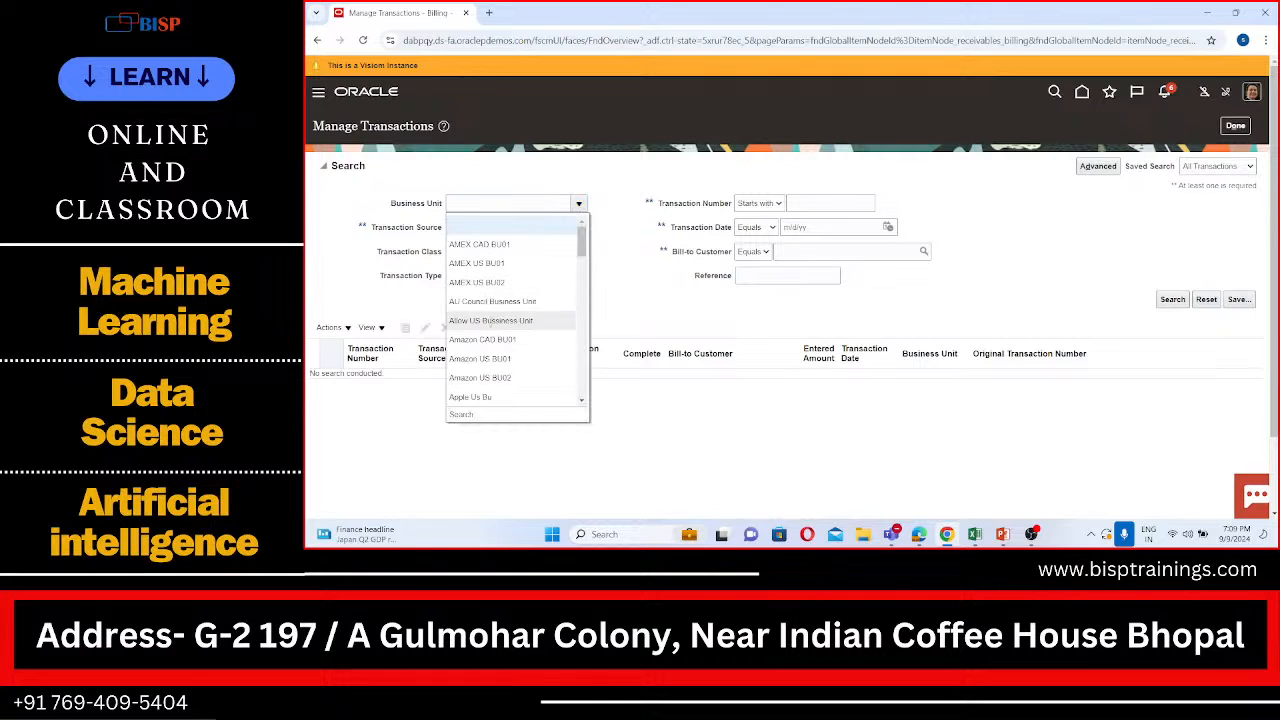
pyautogui.click(499, 203)
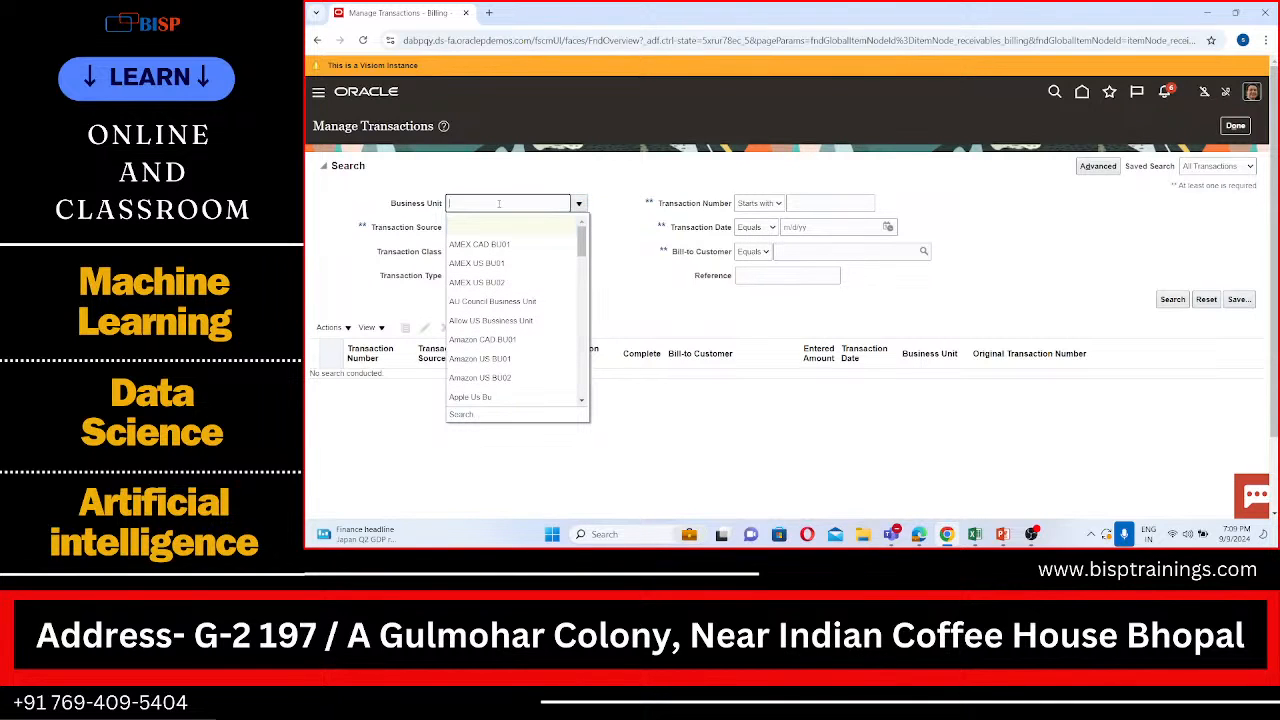
pyautogui.click(790, 251)
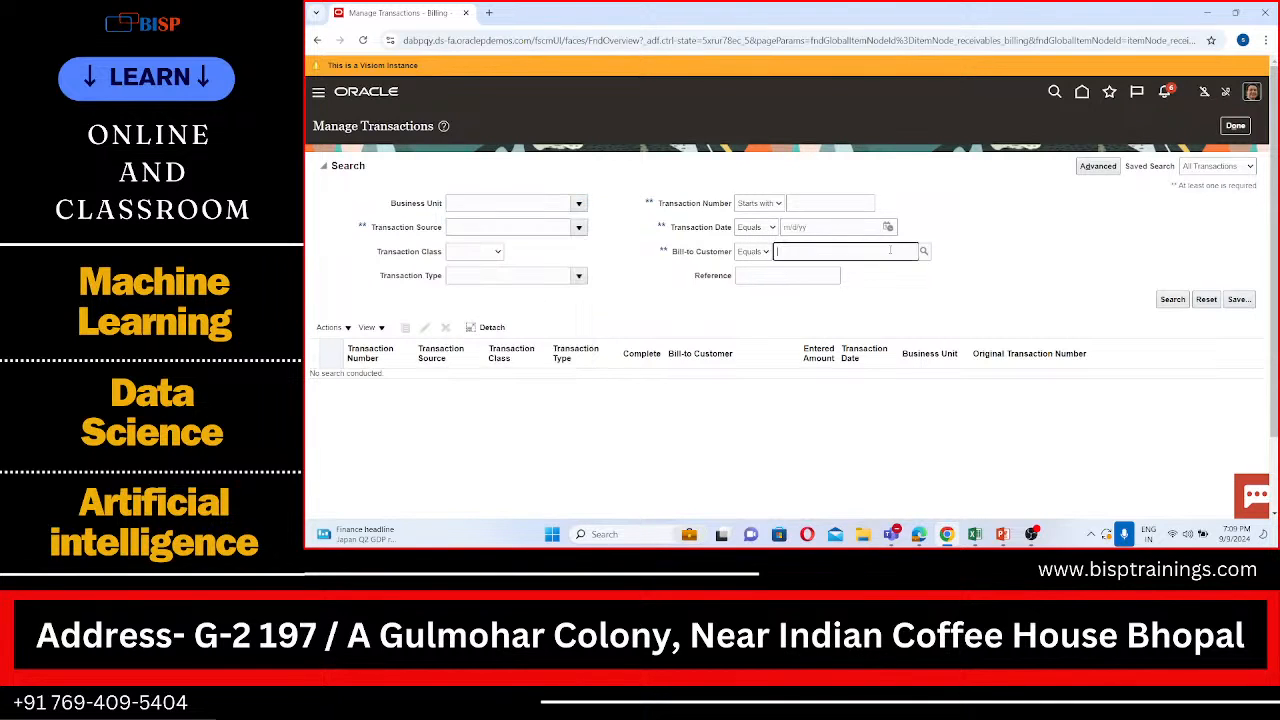
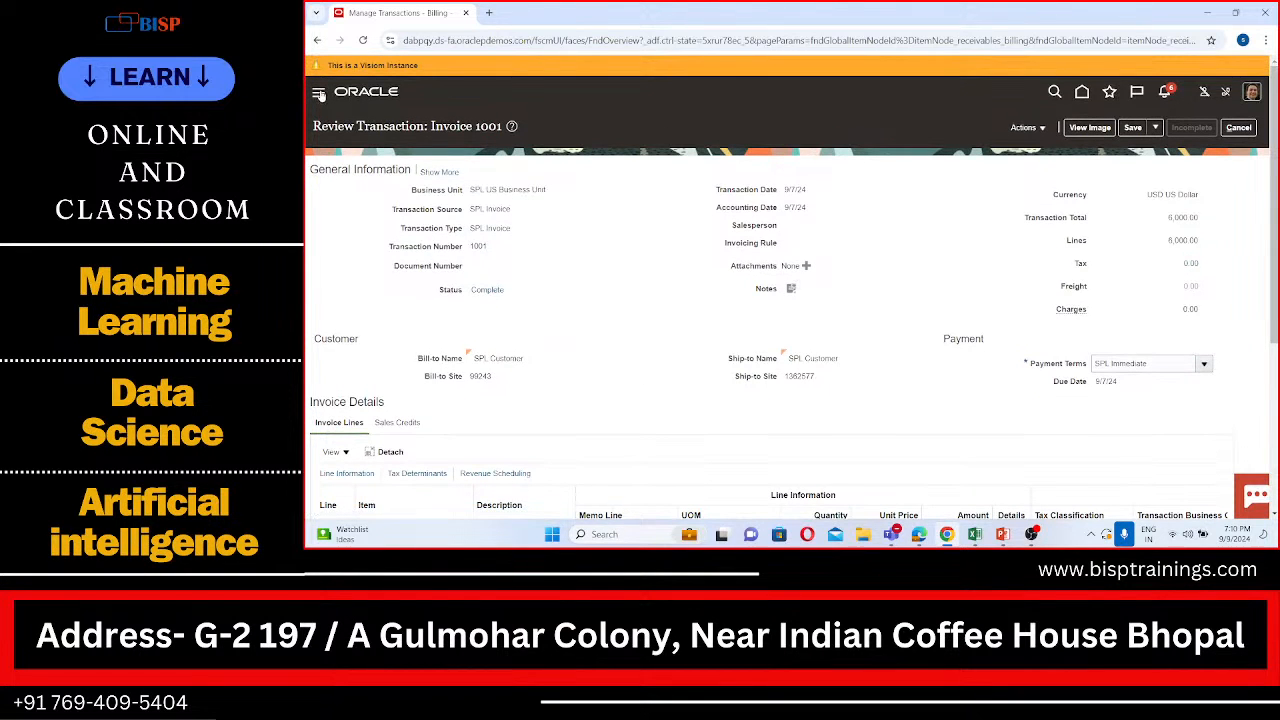
# Step: Leave the review of invoice 1001 without saving and return to the Billing work area under Receivables
pyautogui.click(318, 93)
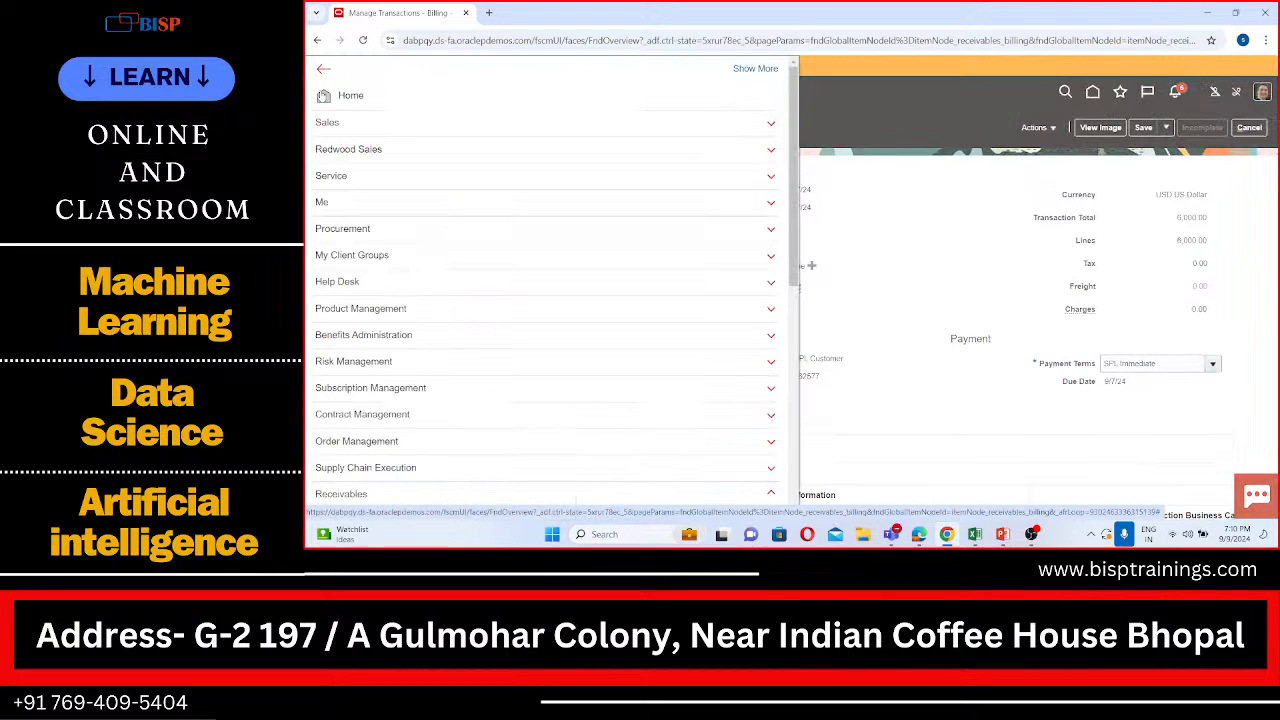
pyautogui.scroll(-2, 350, 419)
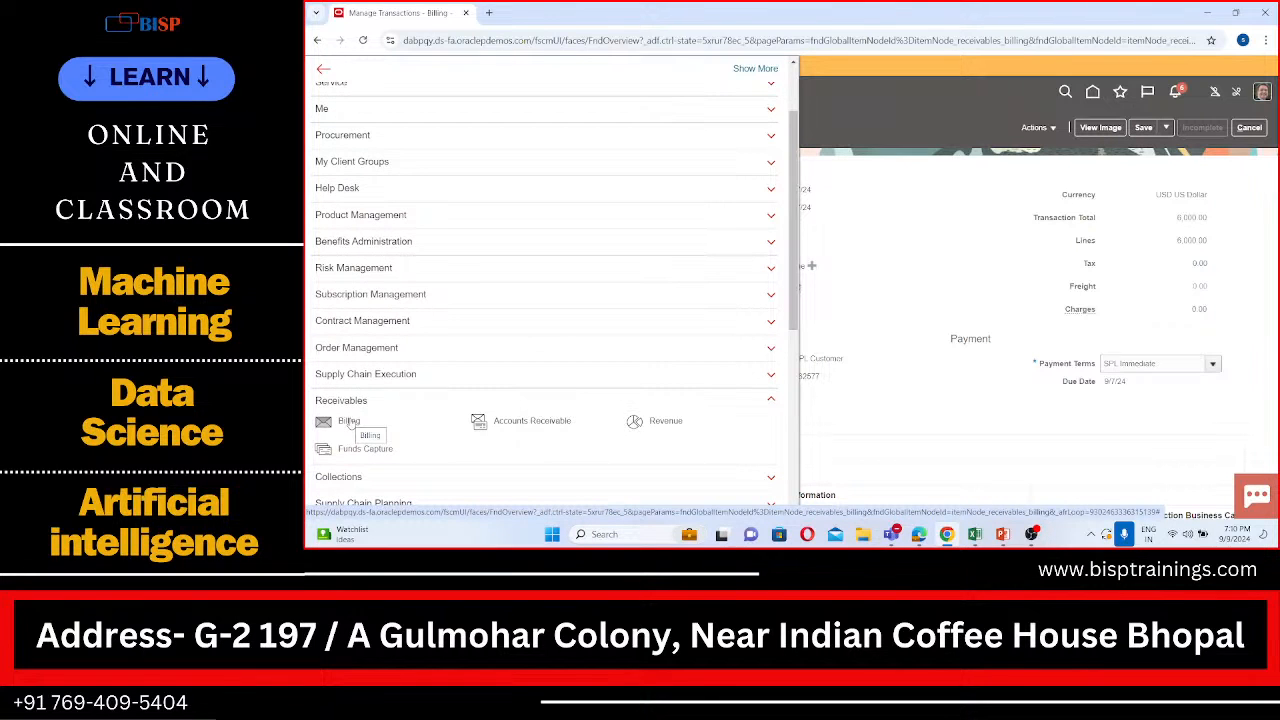
pyautogui.click(328, 421)
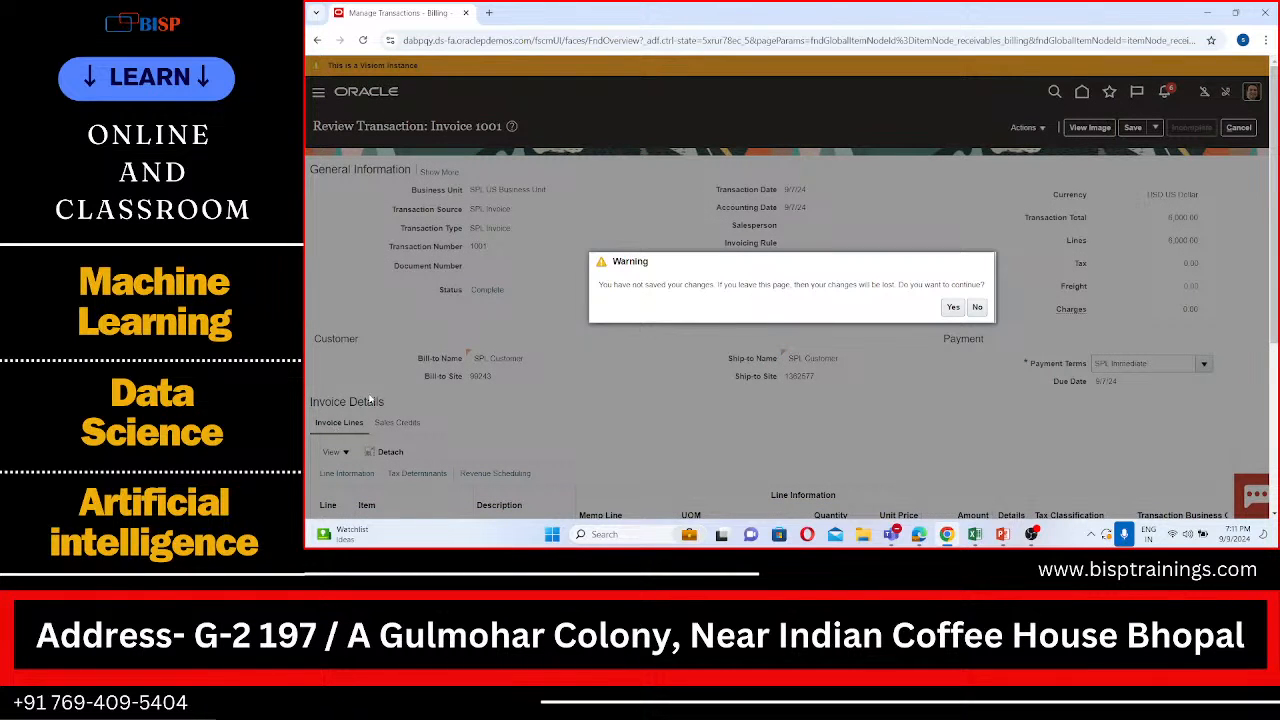
pyautogui.click(953, 307)
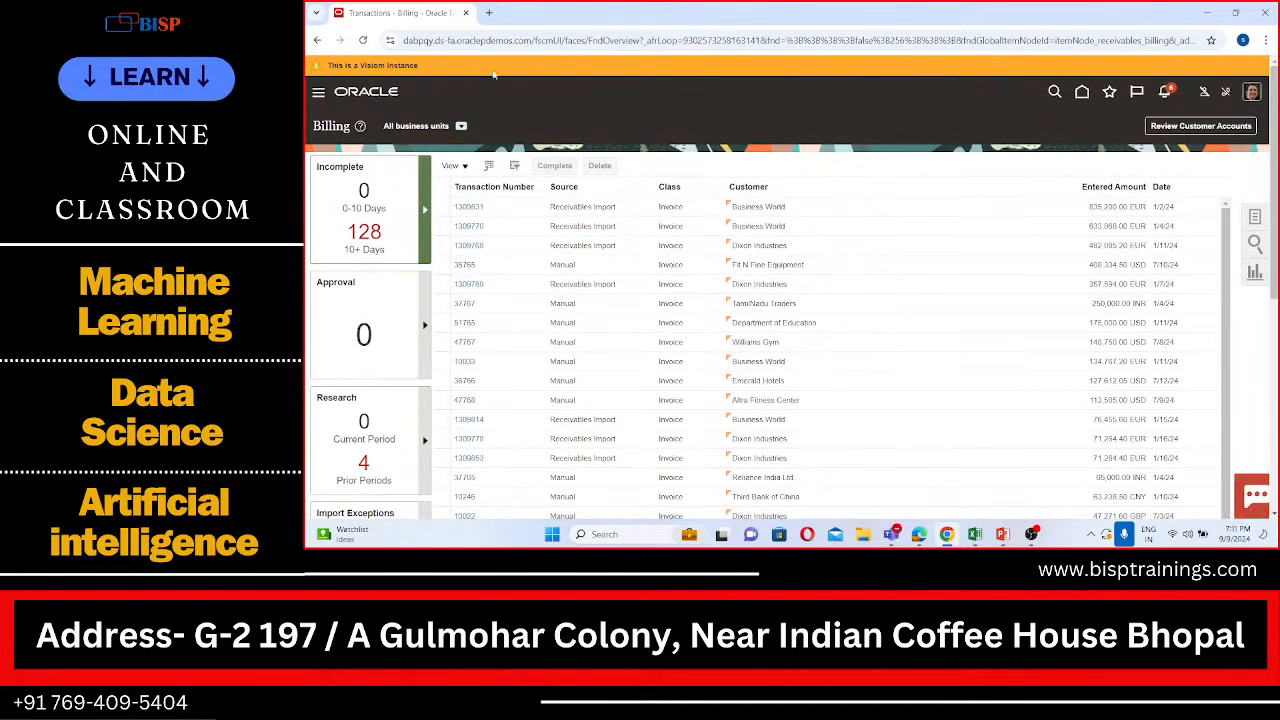
# Step: Go to the Accounts Receivable work area under Receivables and start the Create Receipt task
pyautogui.click(318, 94)
pyautogui.scroll(-1, 469, 425)
pyautogui.scroll(-1, 474, 422)
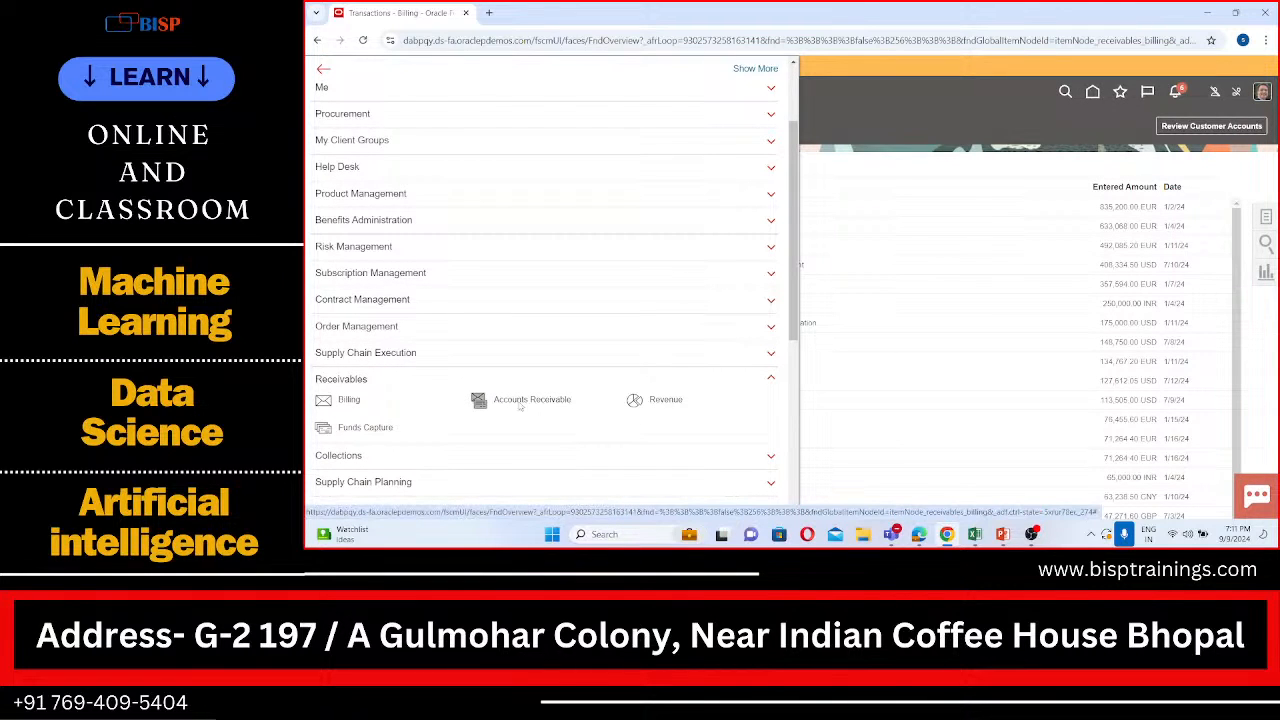
pyautogui.click(519, 402)
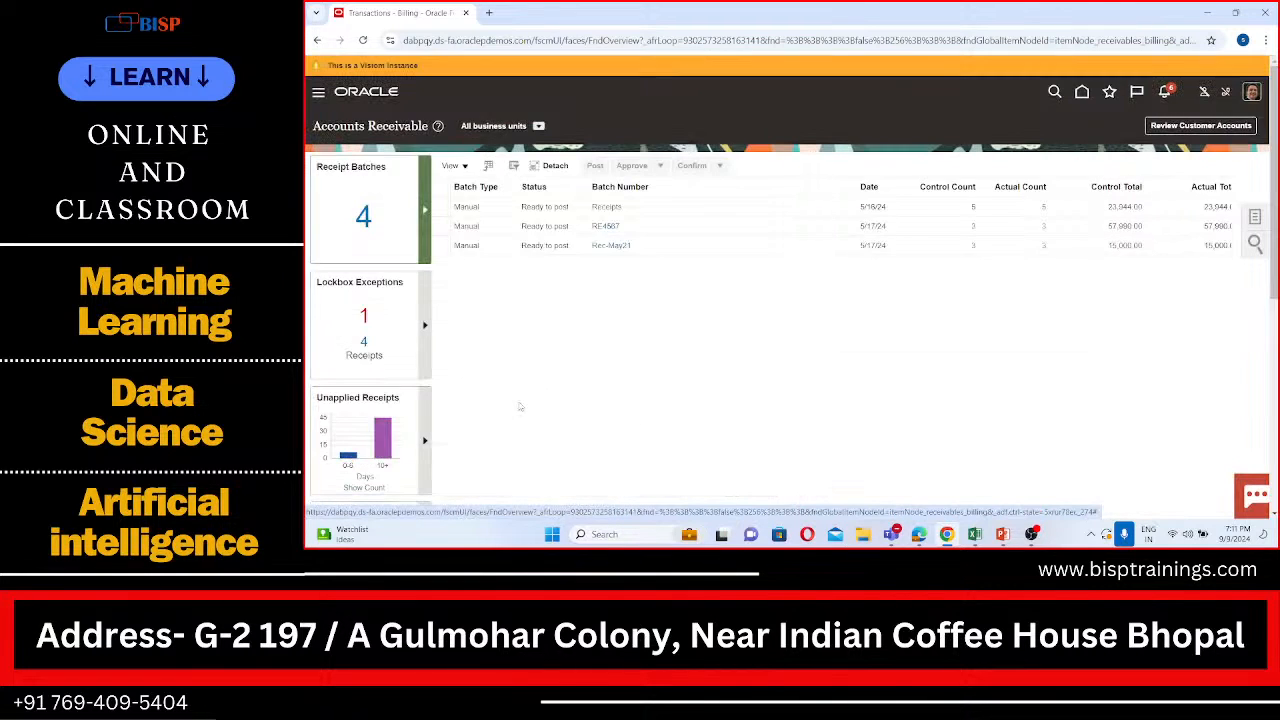
pyautogui.click(1255, 216)
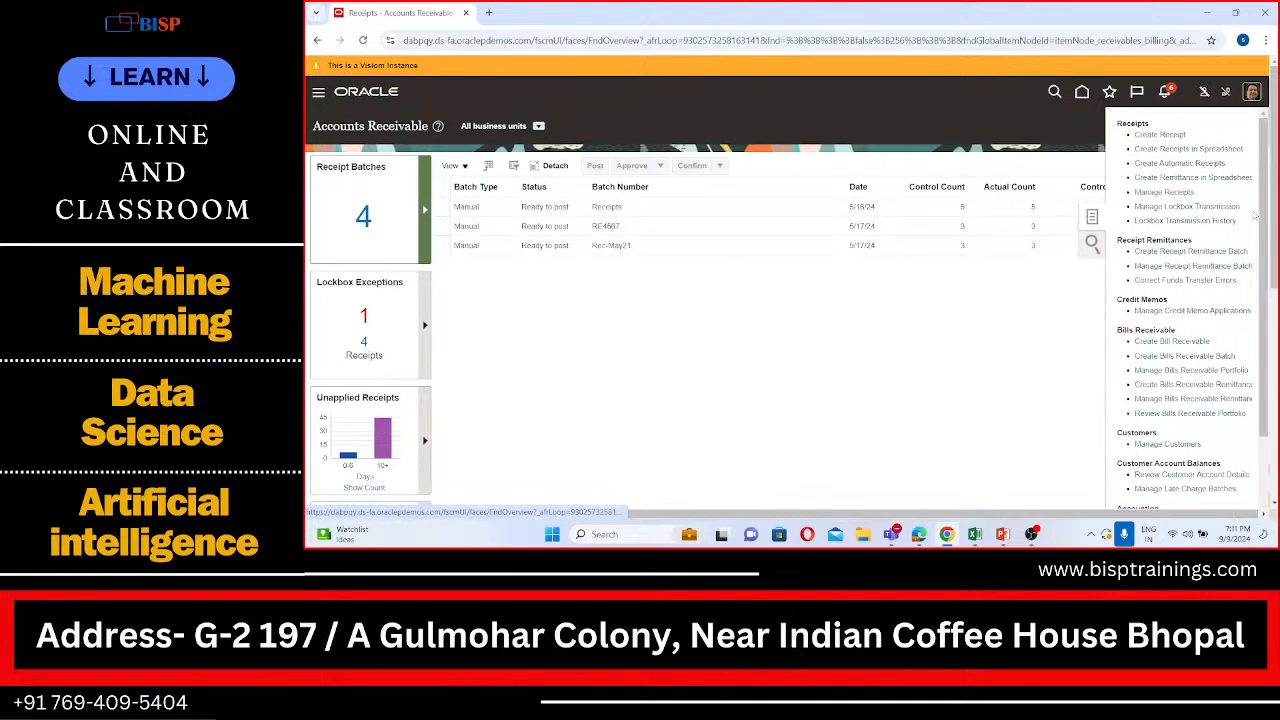
pyautogui.click(1167, 138)
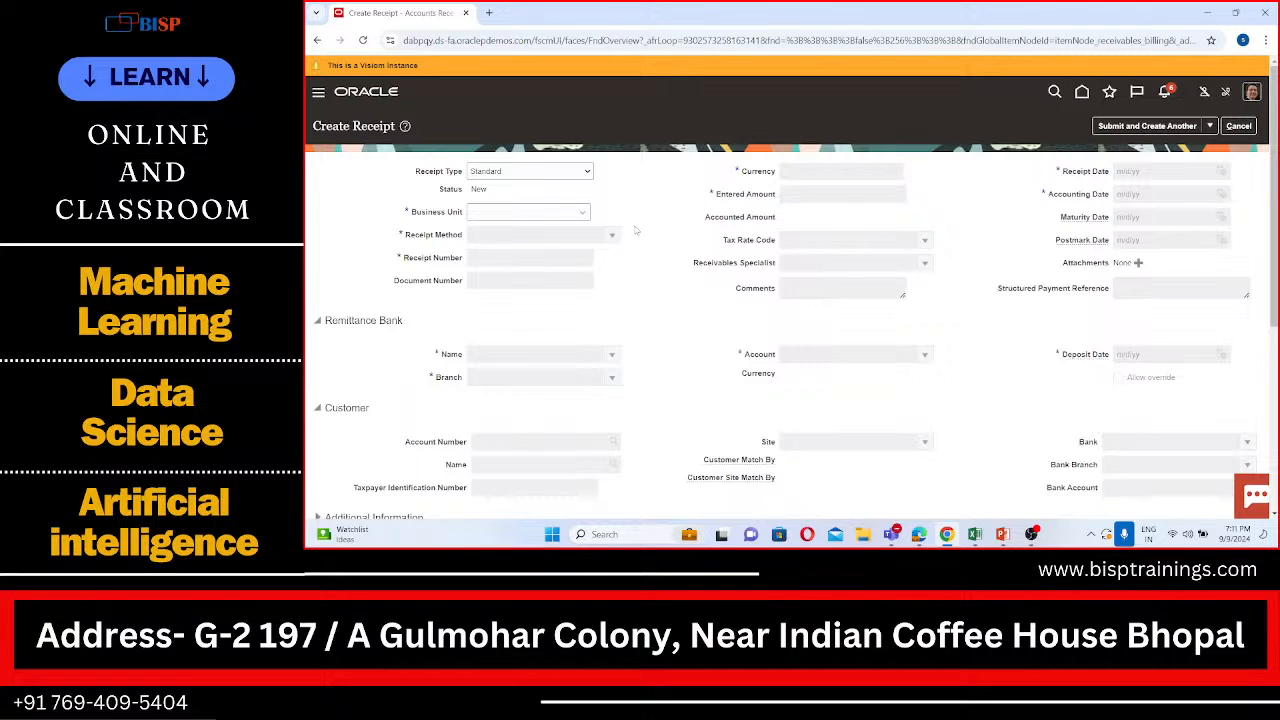
# Step: Set the receipt's business unit to SPL US Business Unit and its receipt method to SPL Check
pyautogui.click(557, 212)
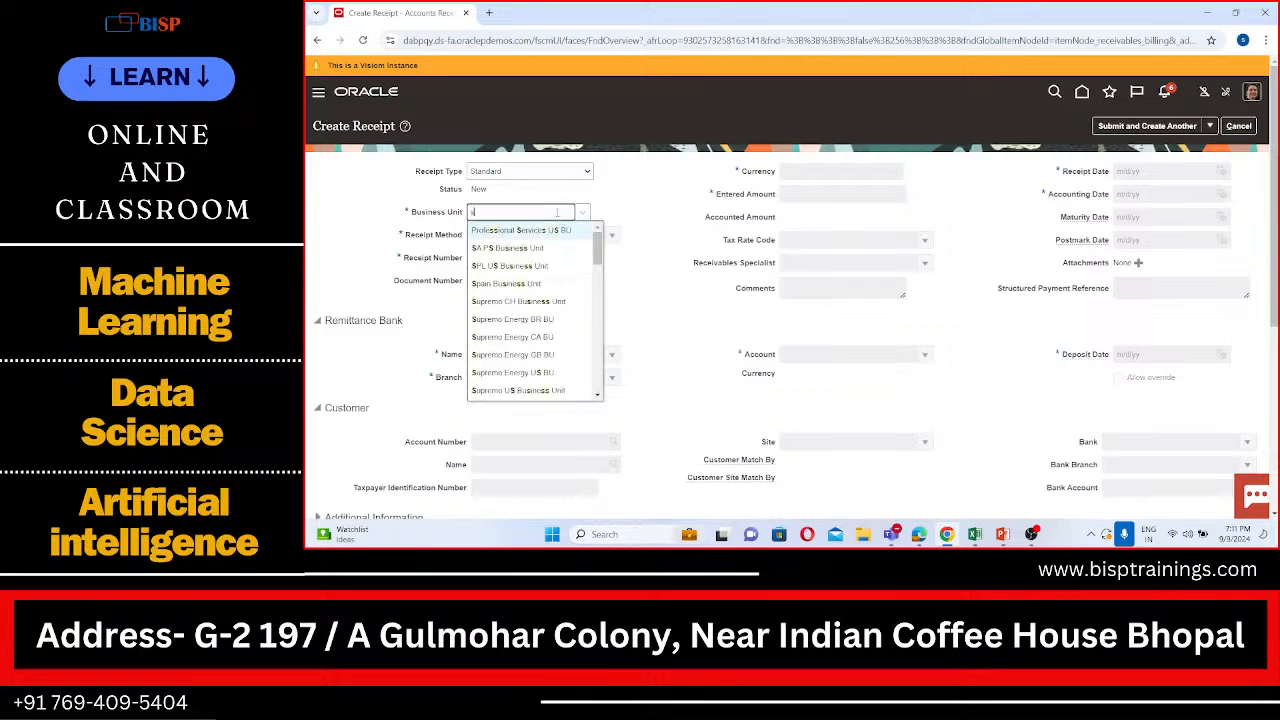
pyautogui.write('spl')
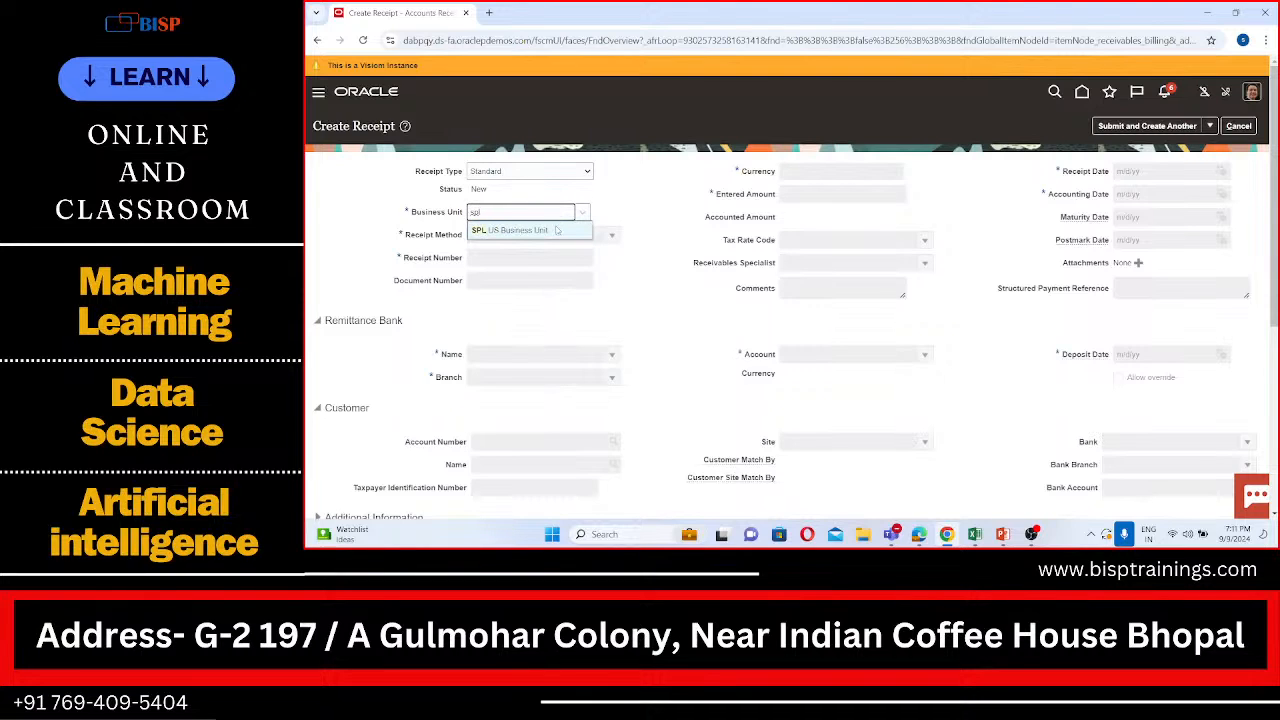
pyautogui.click(556, 229)
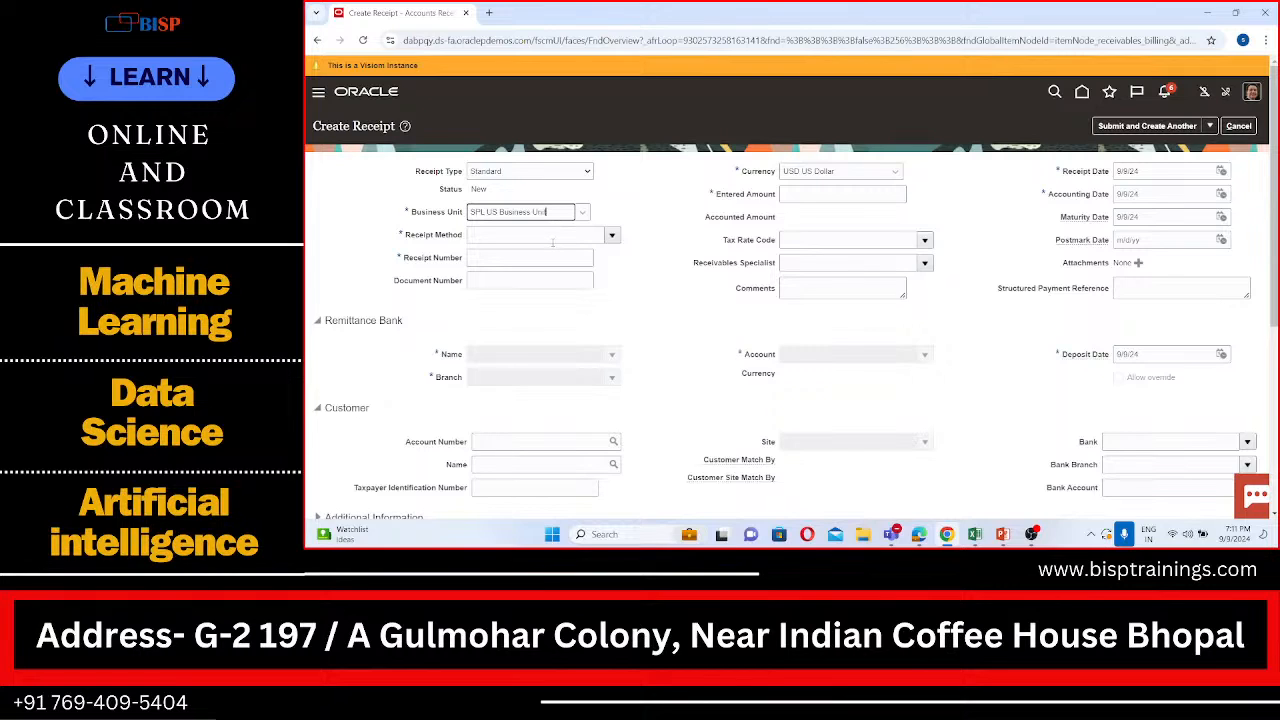
pyautogui.click(548, 233)
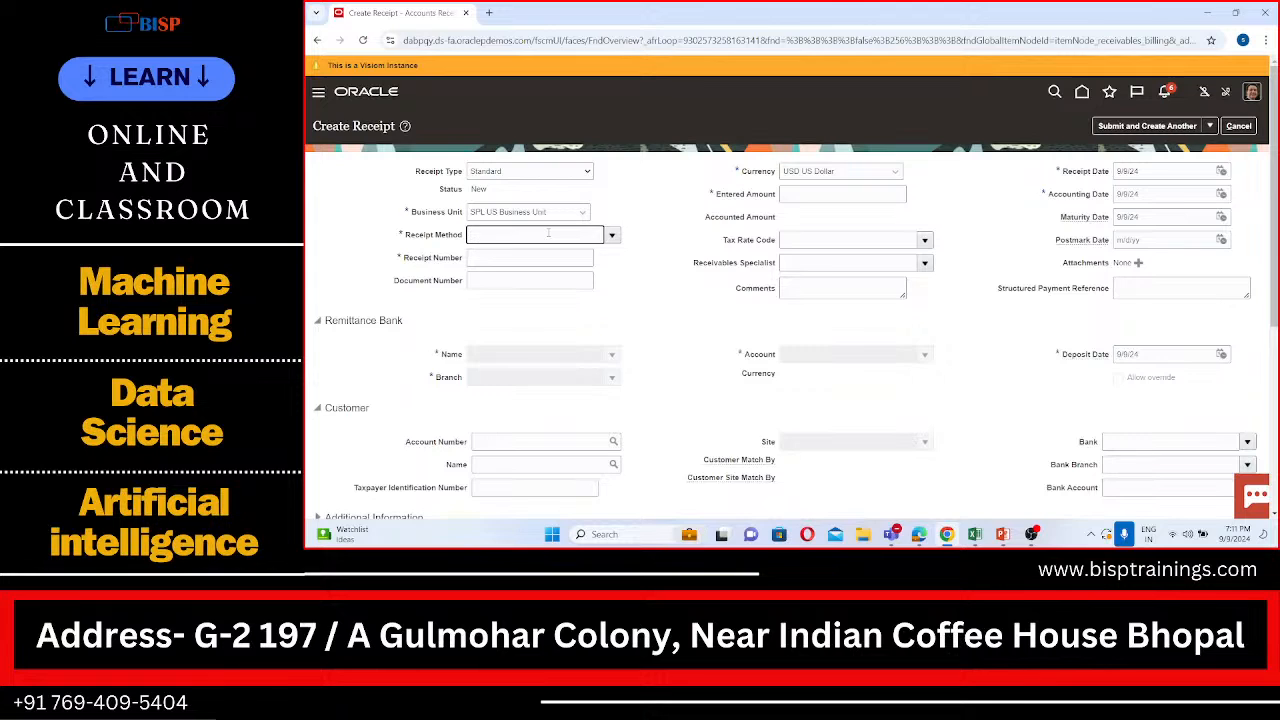
pyautogui.write('PL')
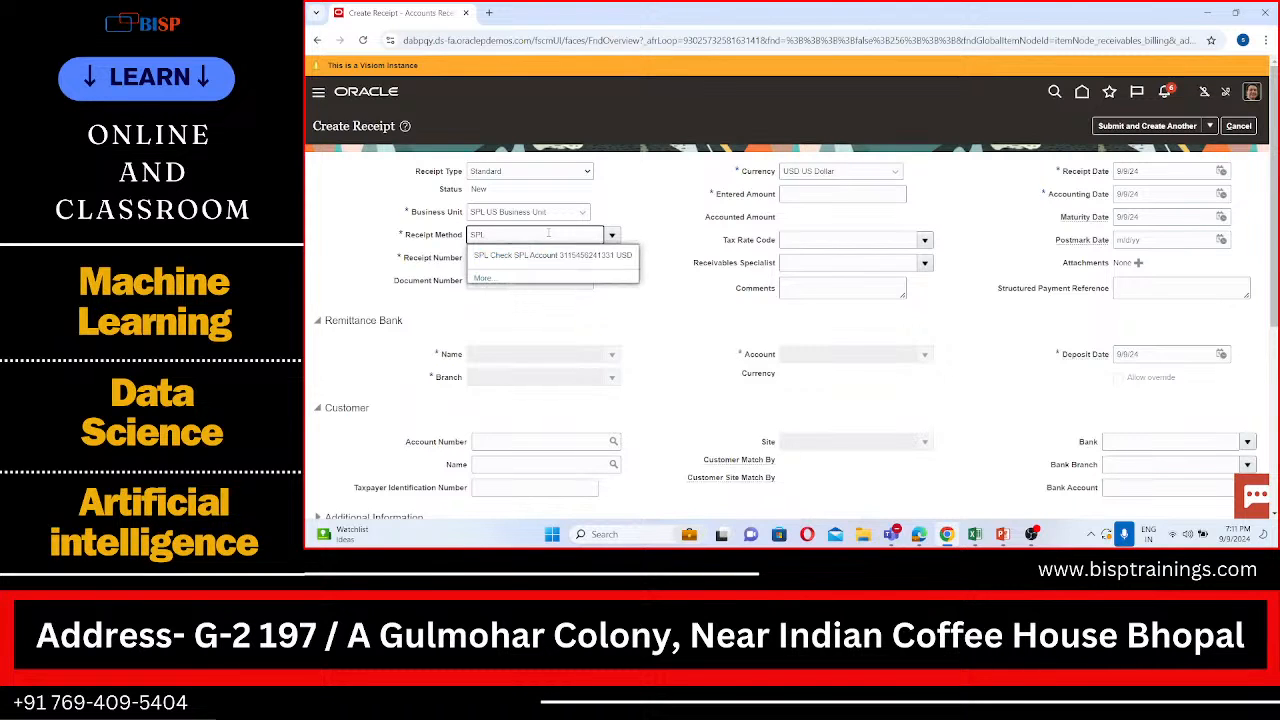
pyautogui.click(541, 254)
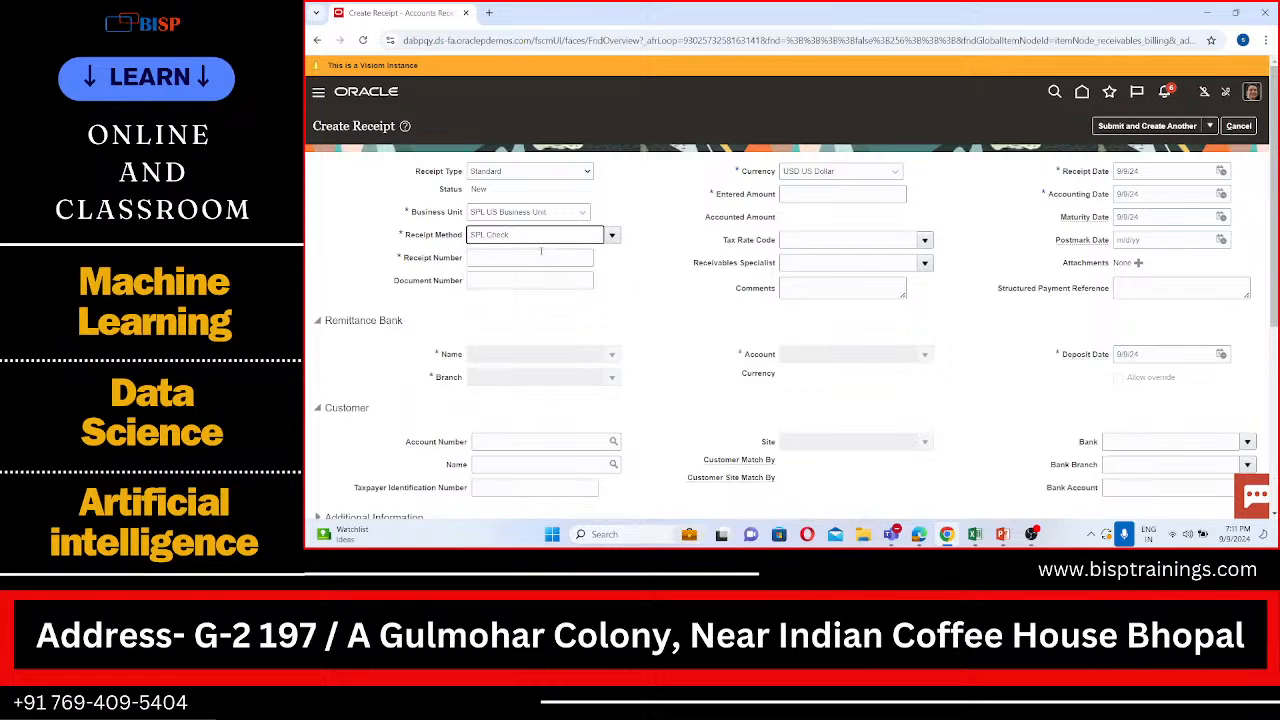
# Step: Enter receipt number 2222 and an entered amount of 4000 for the new receipt
pyautogui.click(530, 258)
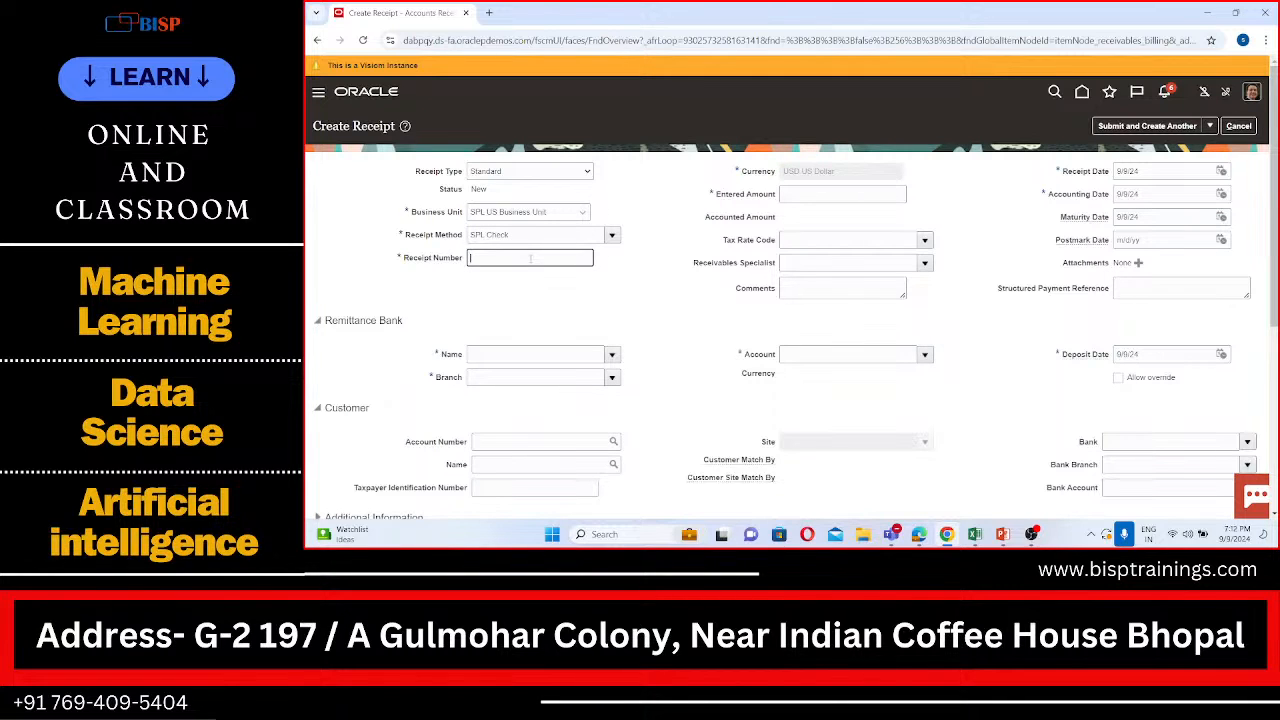
pyautogui.write('2222')
pyautogui.press('BackSpace')
pyautogui.write('2')
pyautogui.click(598, 281)
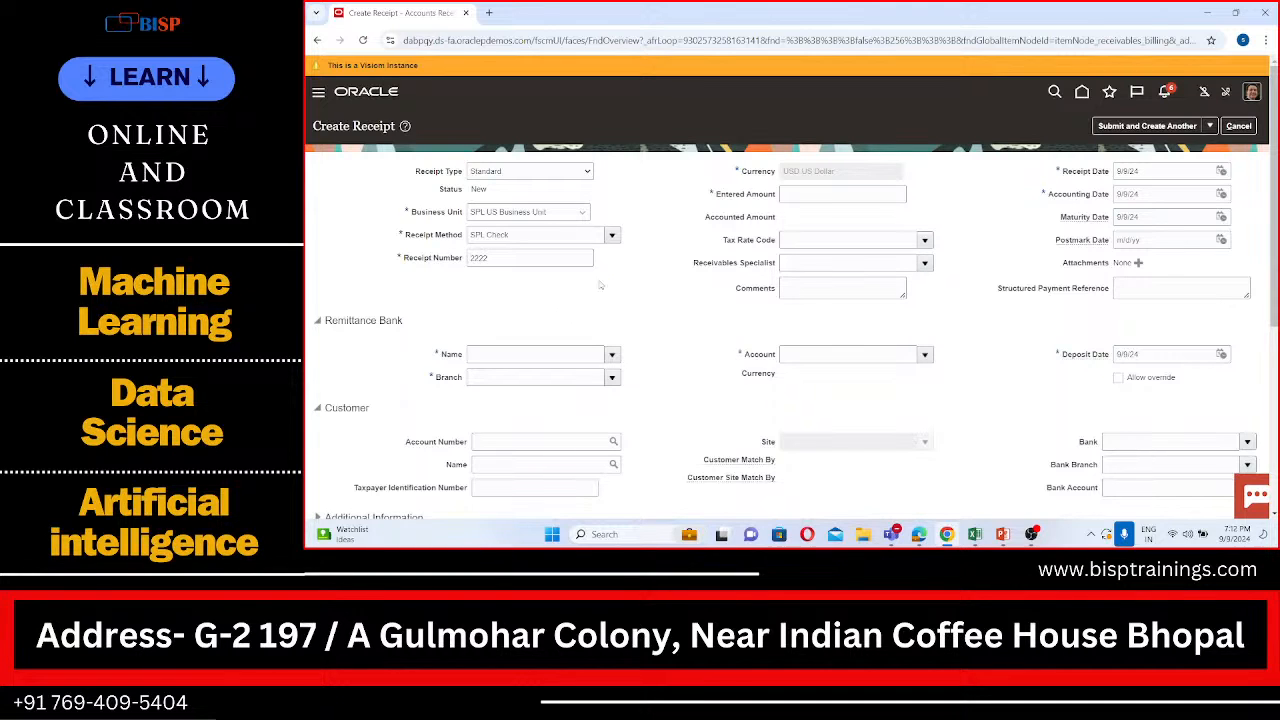
pyautogui.click(810, 192)
pyautogui.write('4000')
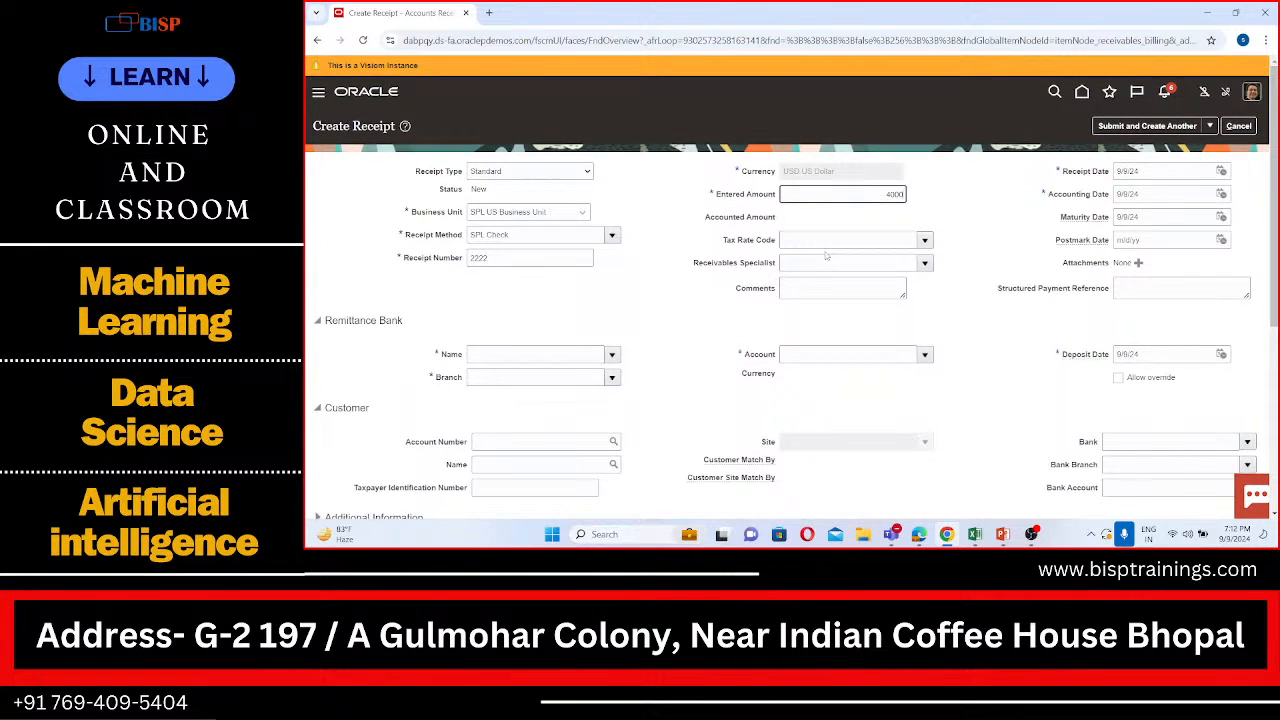
# Step: Set the remittance bank name to SPL Bank
pyautogui.scroll(-1, 826, 255)
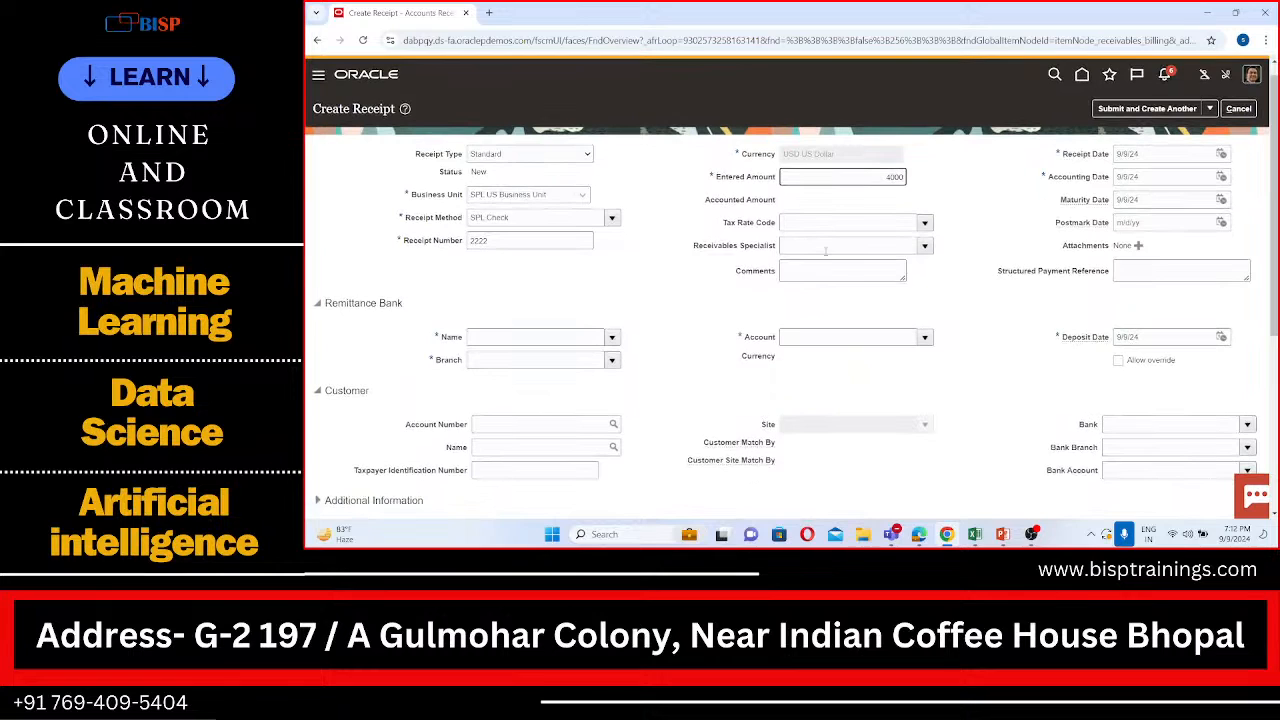
pyautogui.click(543, 340)
pyautogui.write('SPL')
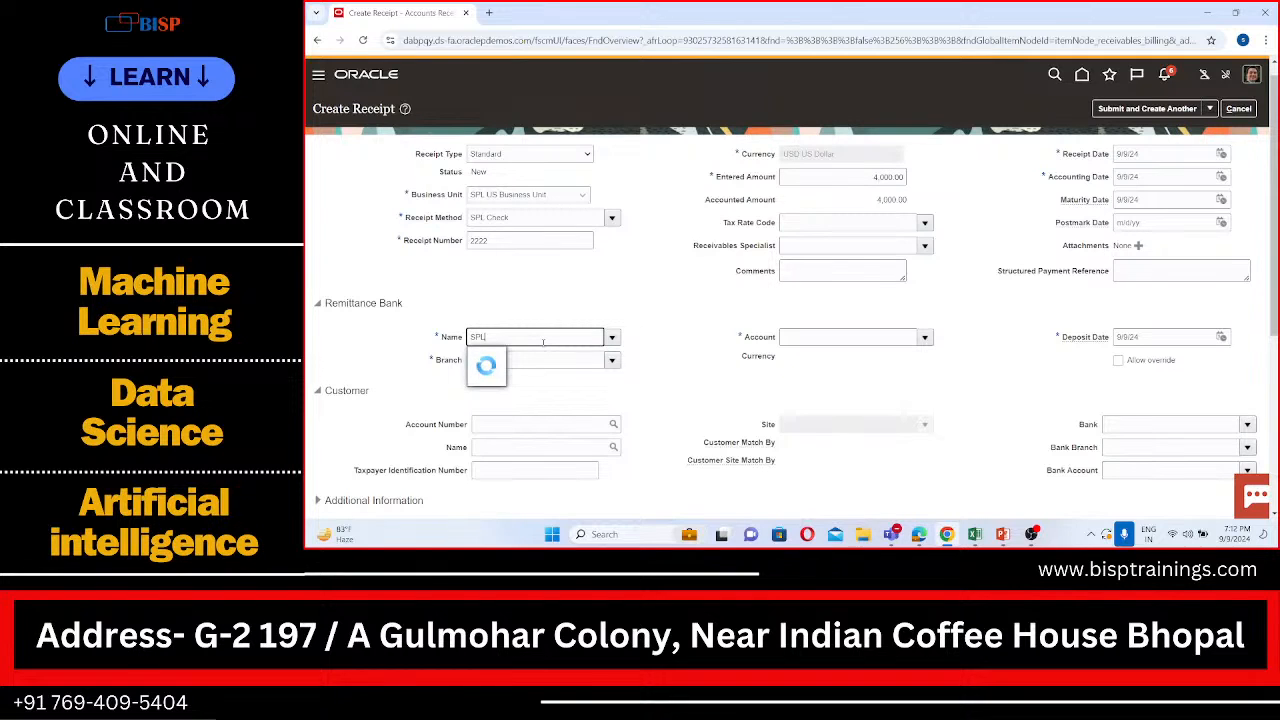
pyautogui.click(518, 355)
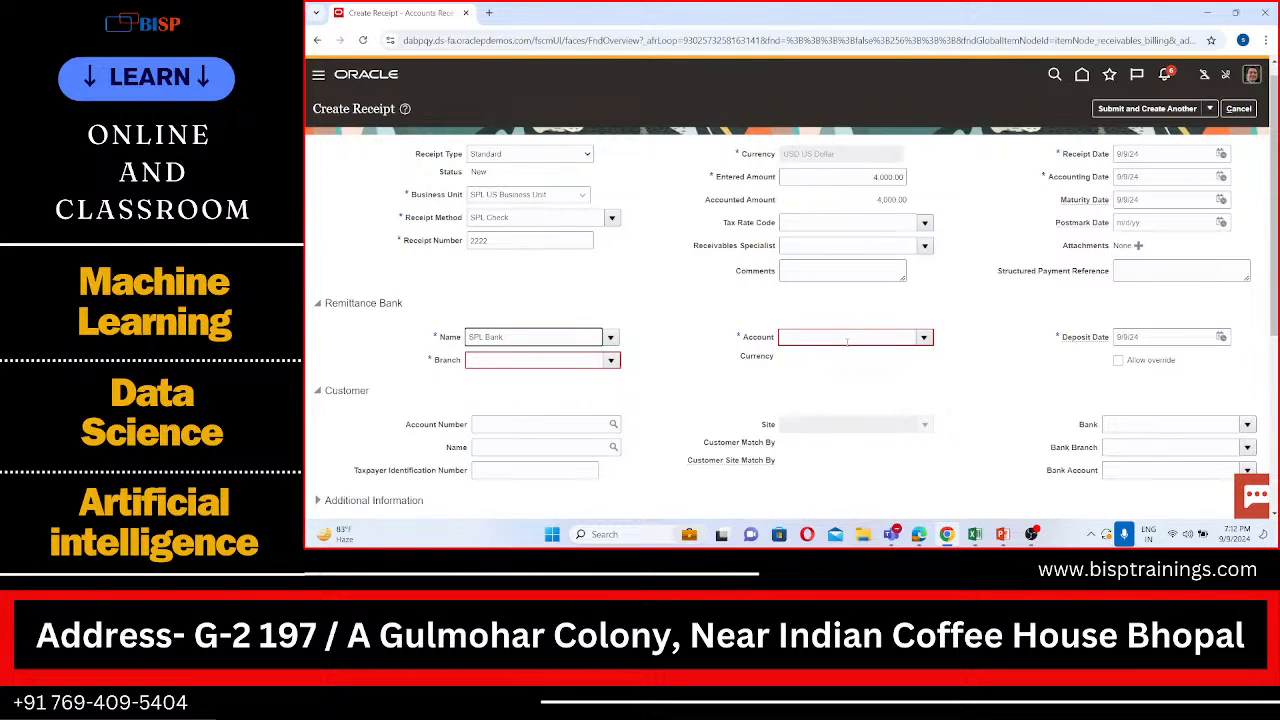
# Step: Try to find the remittance bank account by searching for the bank account name SPL
pyautogui.click(925, 338)
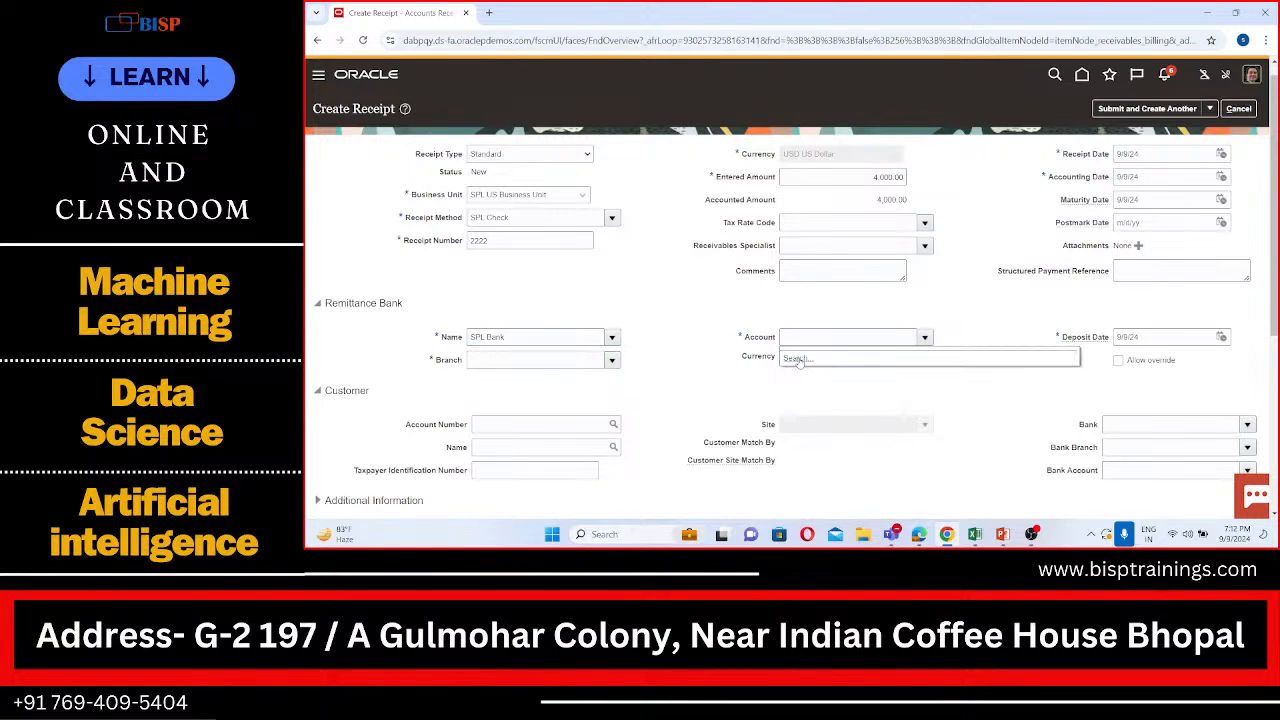
pyautogui.click(797, 359)
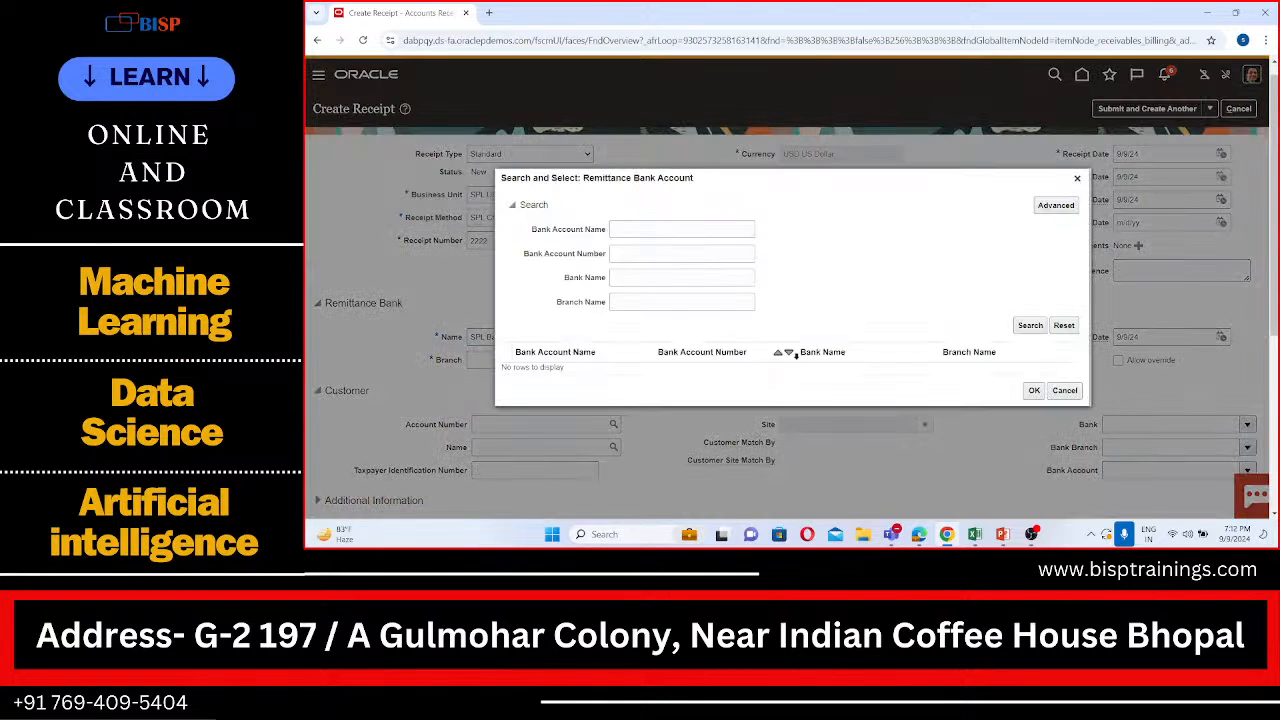
pyautogui.click(661, 226)
pyautogui.write('SPL')
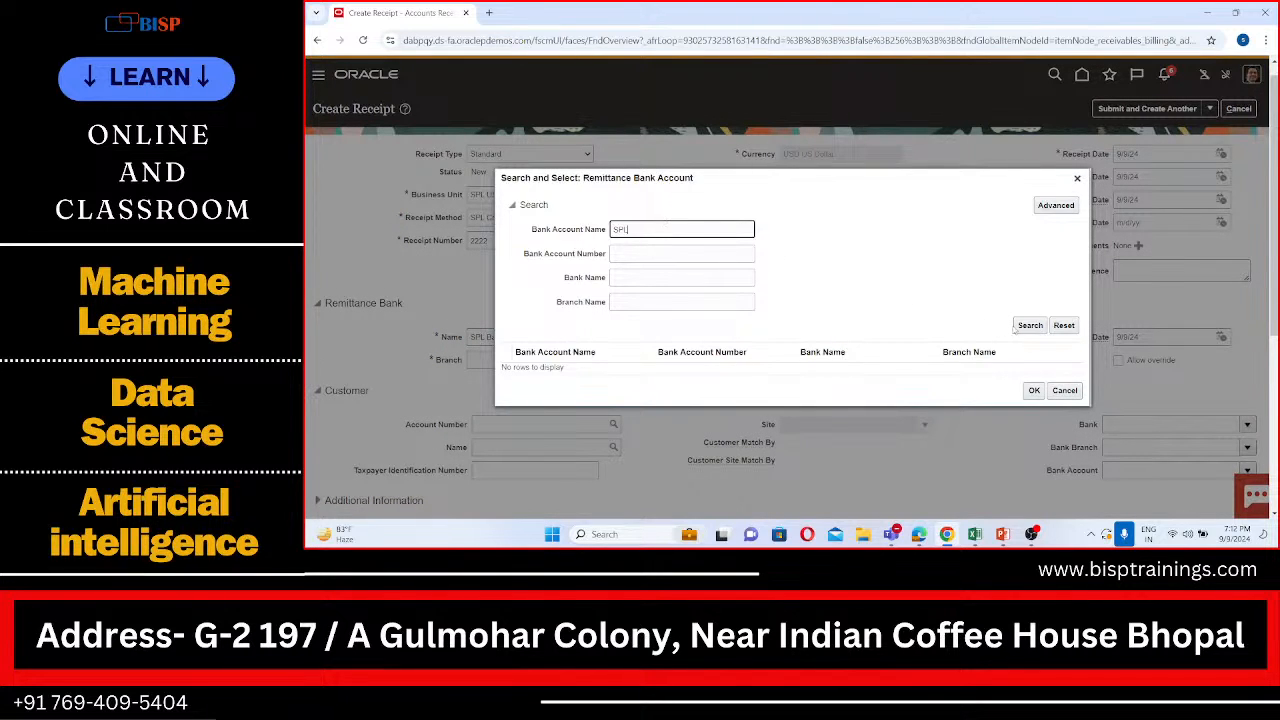
pyautogui.click(1030, 325)
pyautogui.click(1028, 327)
pyautogui.click(1064, 390)
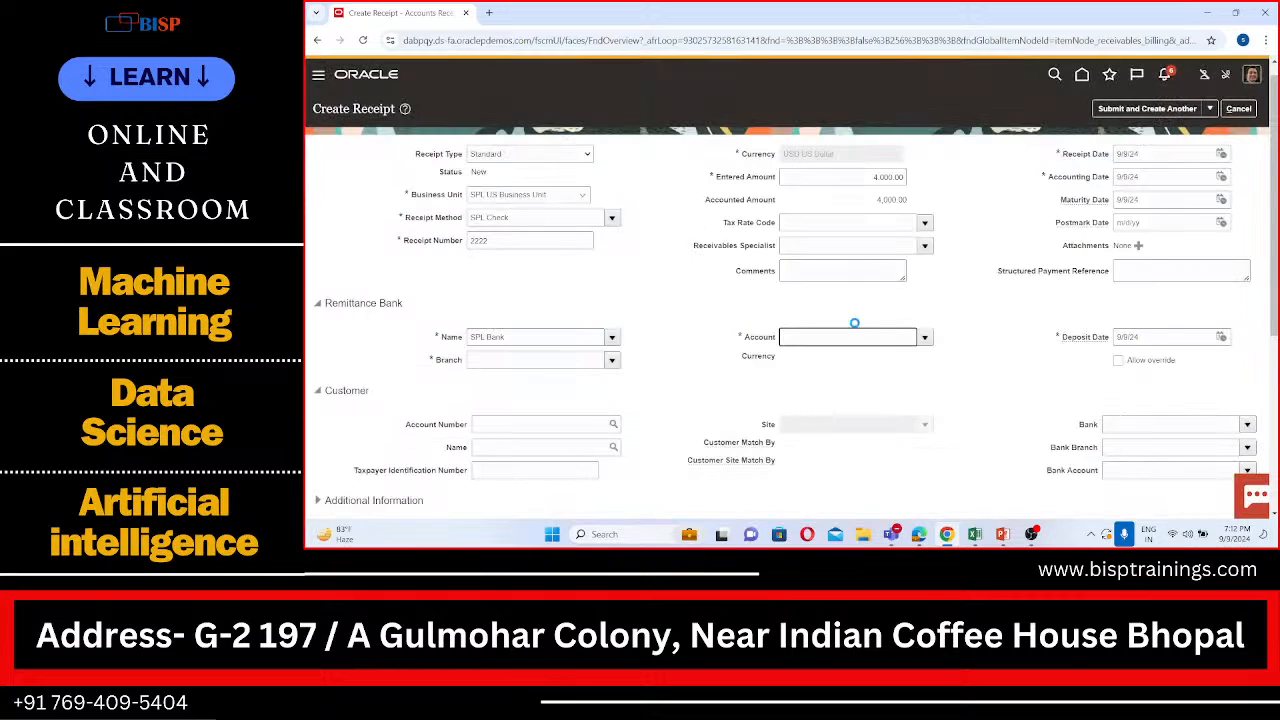
# Step: Set the remittance bank branch to SPL Branch
pyautogui.click(590, 361)
pyautogui.write('SPL')
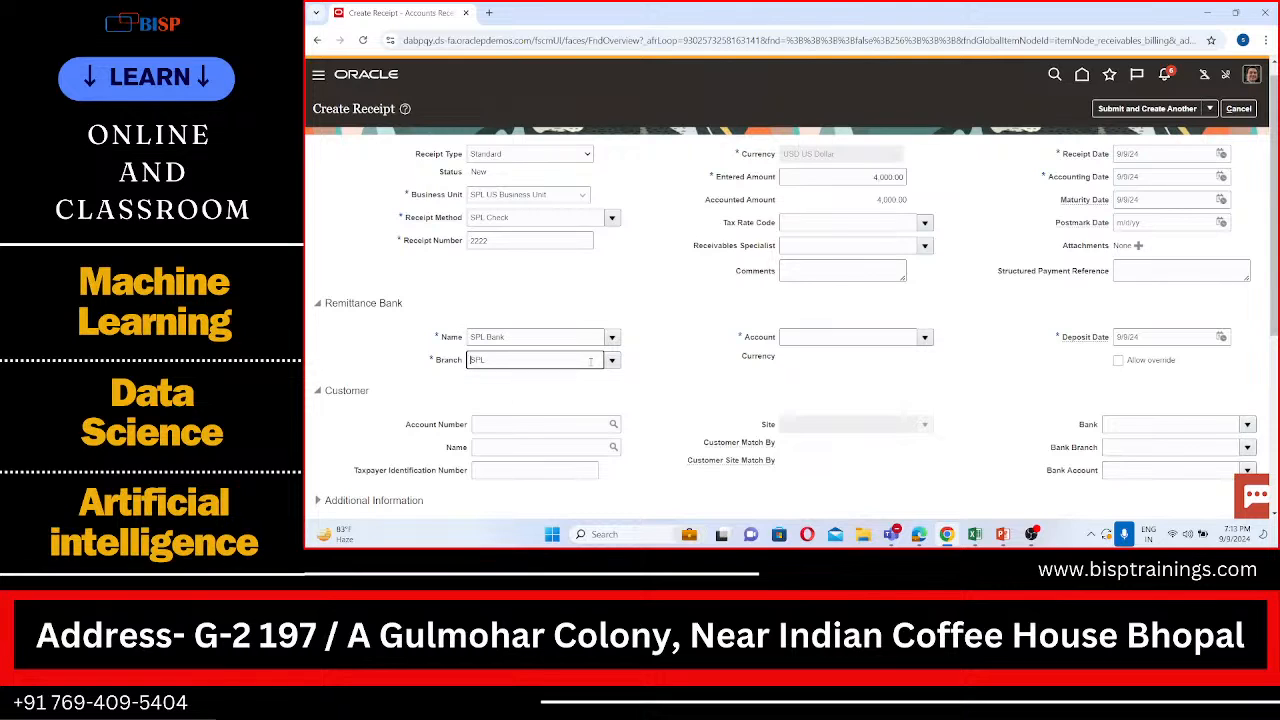
pyautogui.click(613, 361)
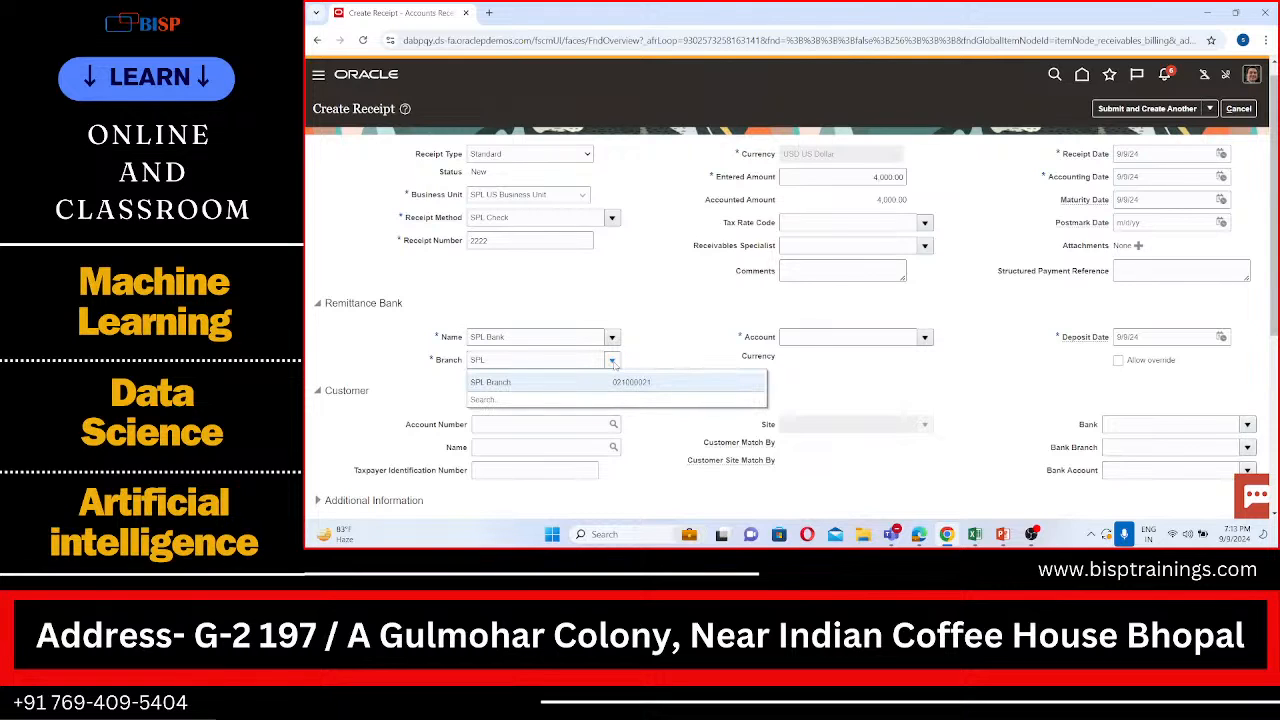
pyautogui.click(602, 381)
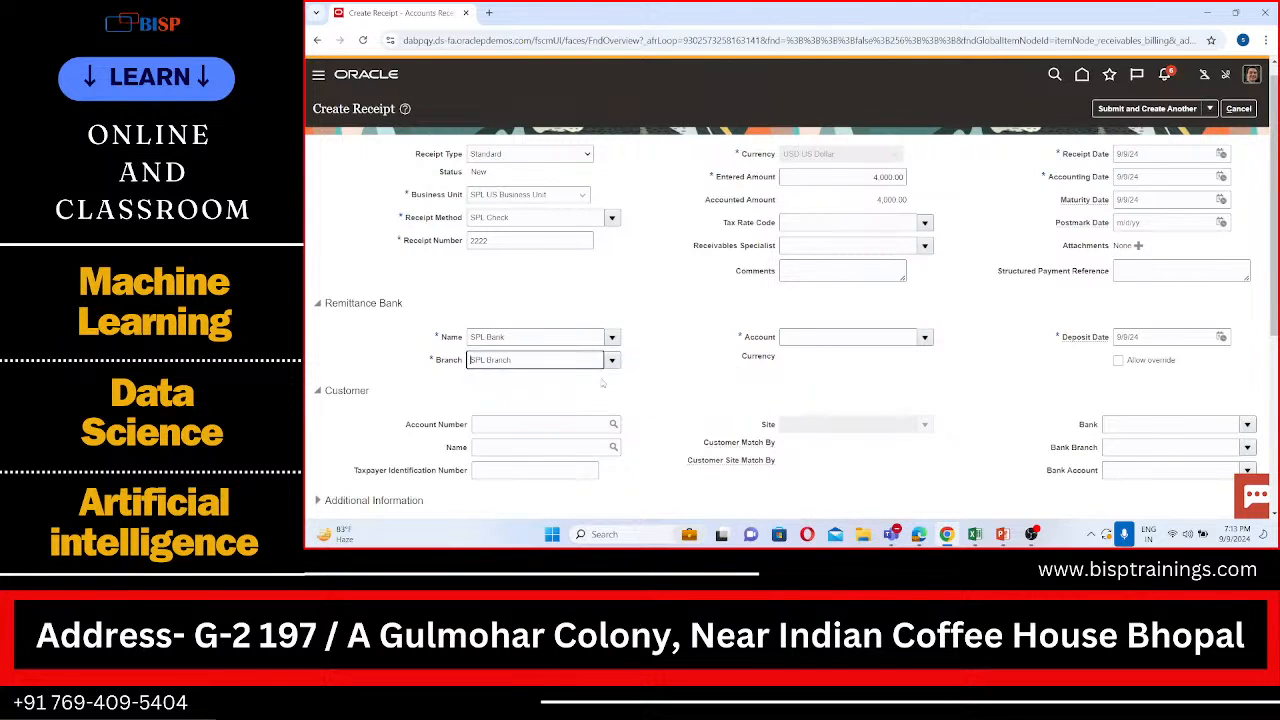
# Step: Enter SPL as the remittance account and open the Remittance Bank Account search dialog
pyautogui.click(853, 337)
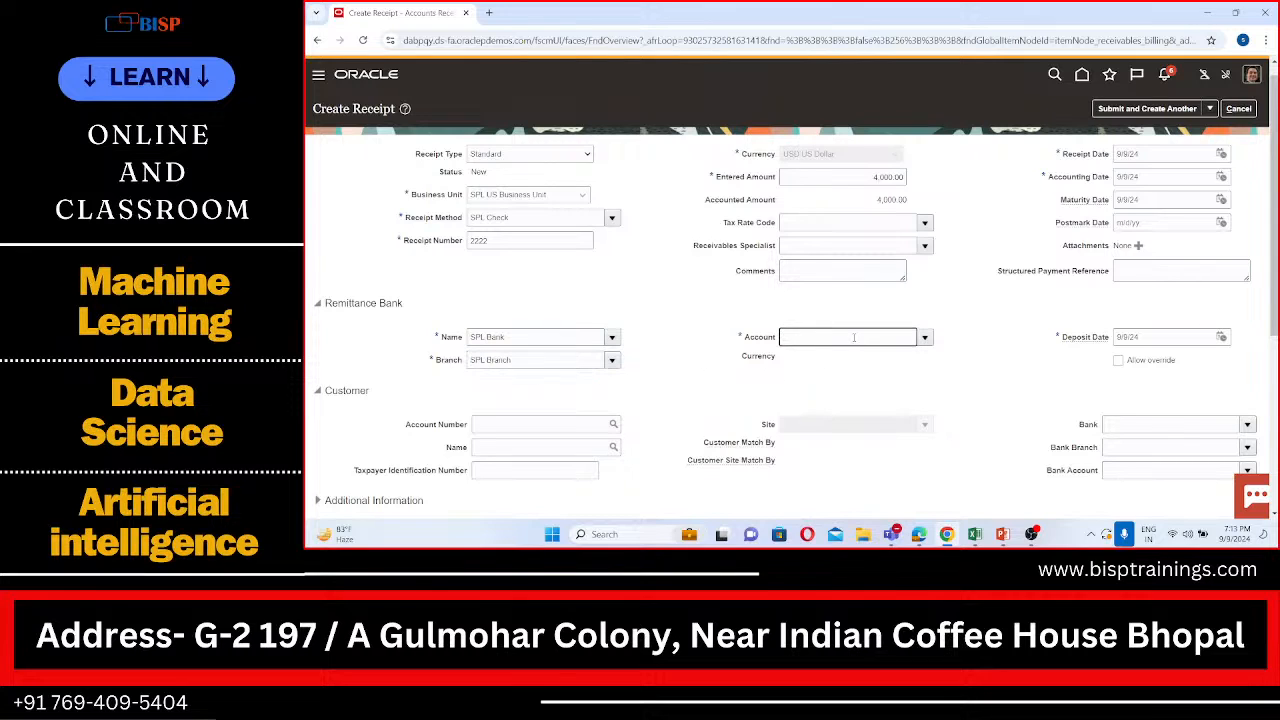
pyautogui.write('SPL')
pyautogui.click(924, 337)
pyautogui.click(799, 358)
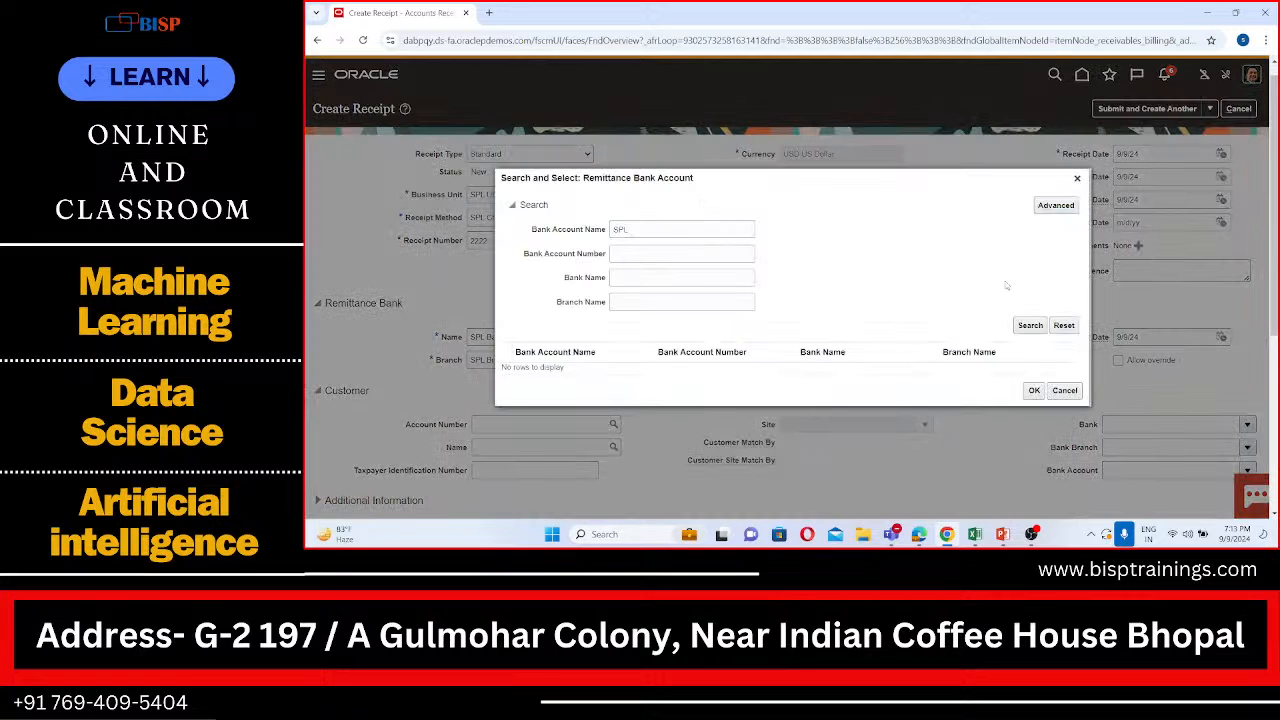
# Step: Run an advanced search for remittance accounts whose bank account name contains SPL and whose bank name contains SPL
pyautogui.click(1068, 205)
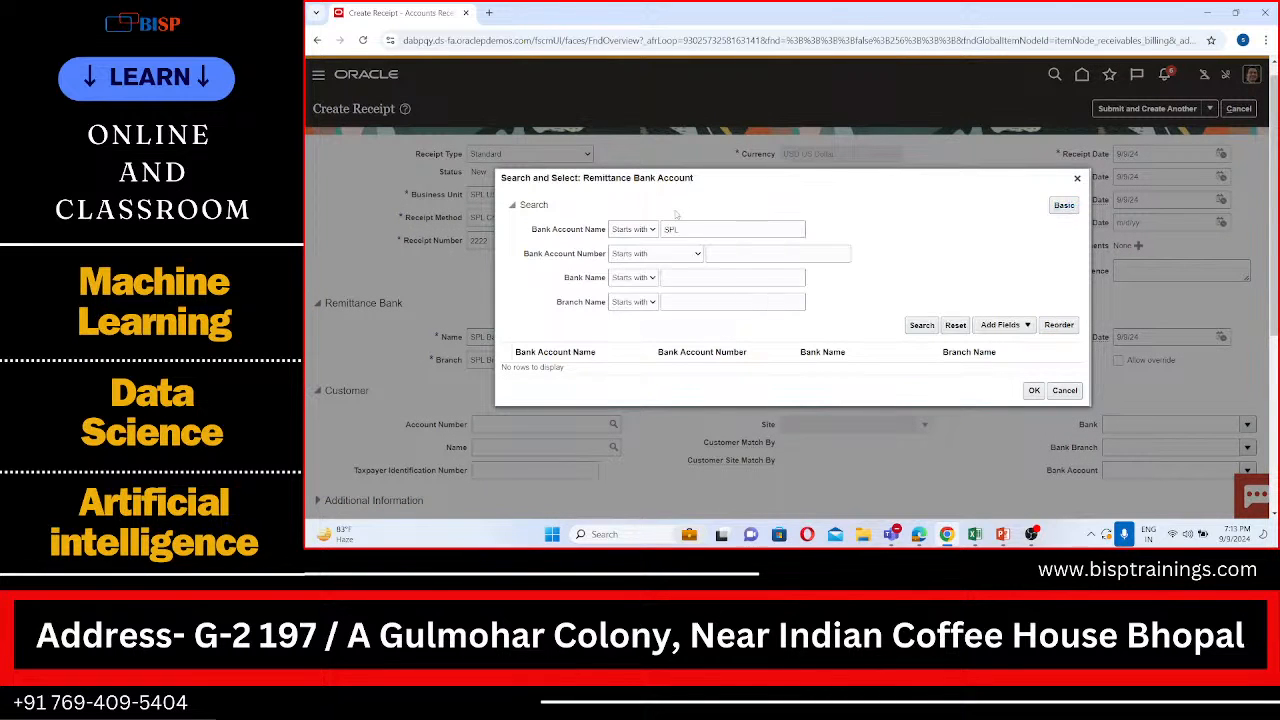
pyautogui.click(617, 230)
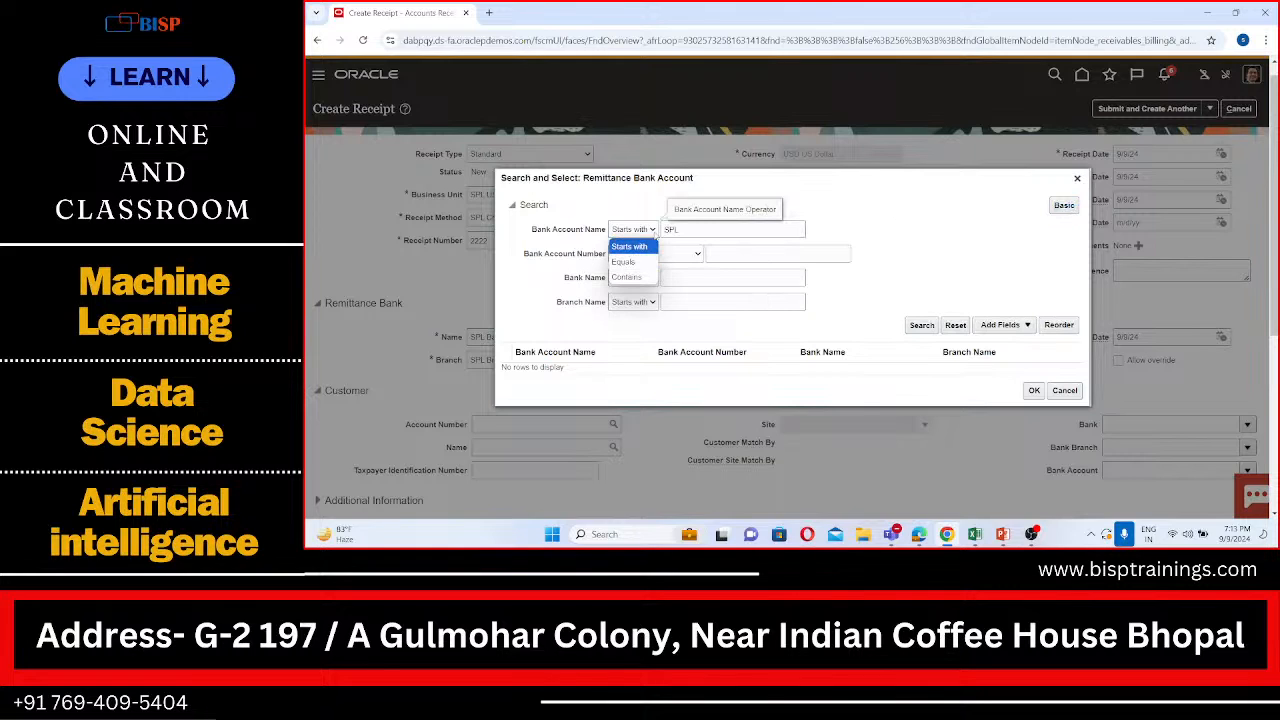
pyautogui.click(617, 211)
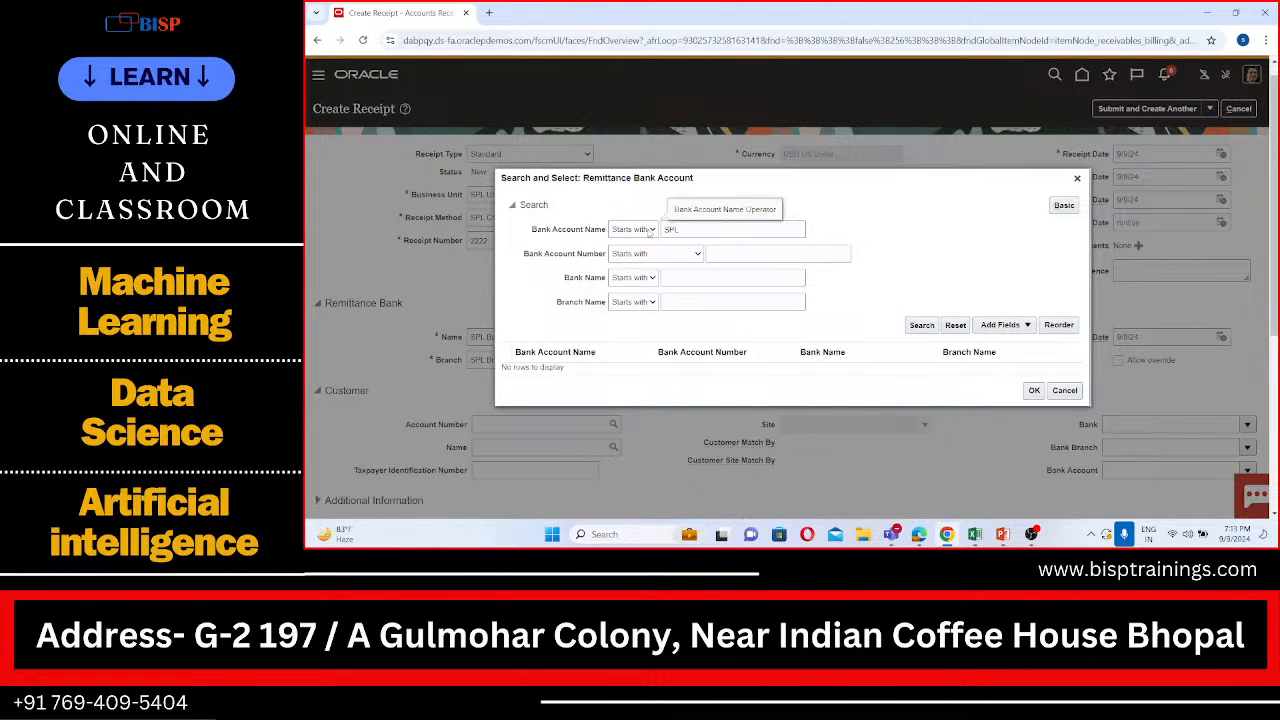
pyautogui.click(650, 233)
pyautogui.click(640, 279)
pyautogui.click(651, 278)
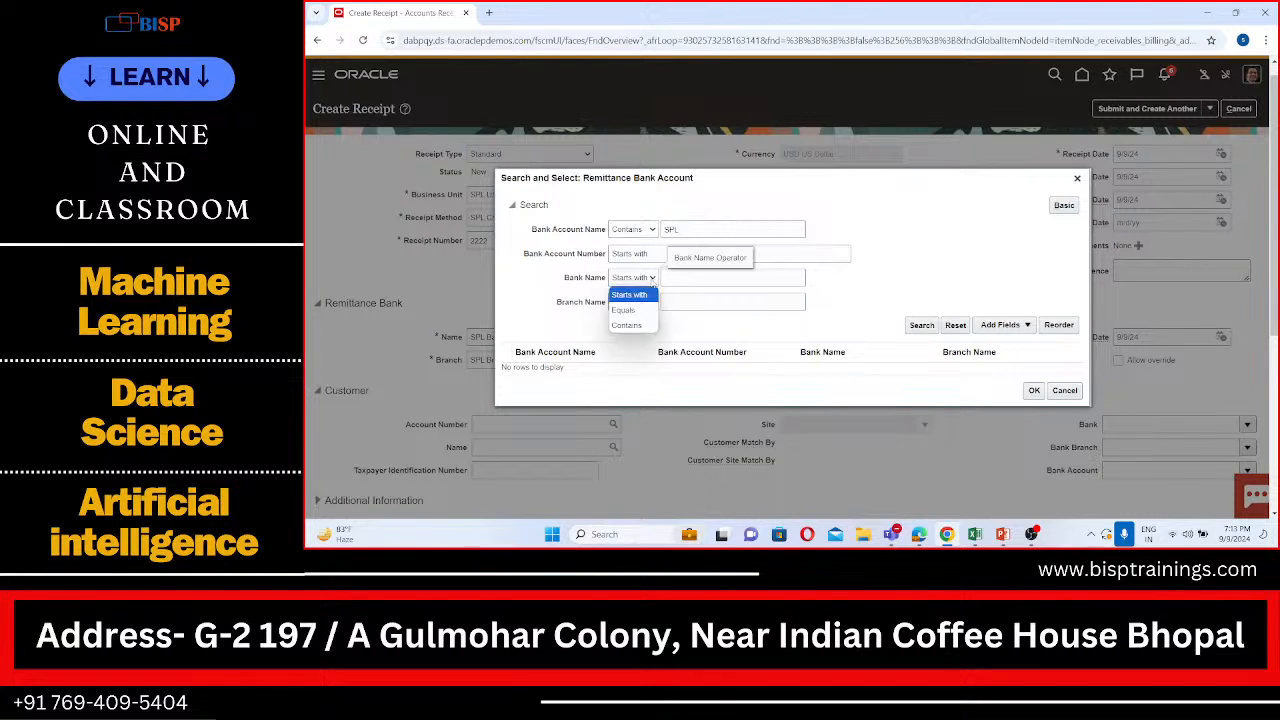
pyautogui.click(630, 326)
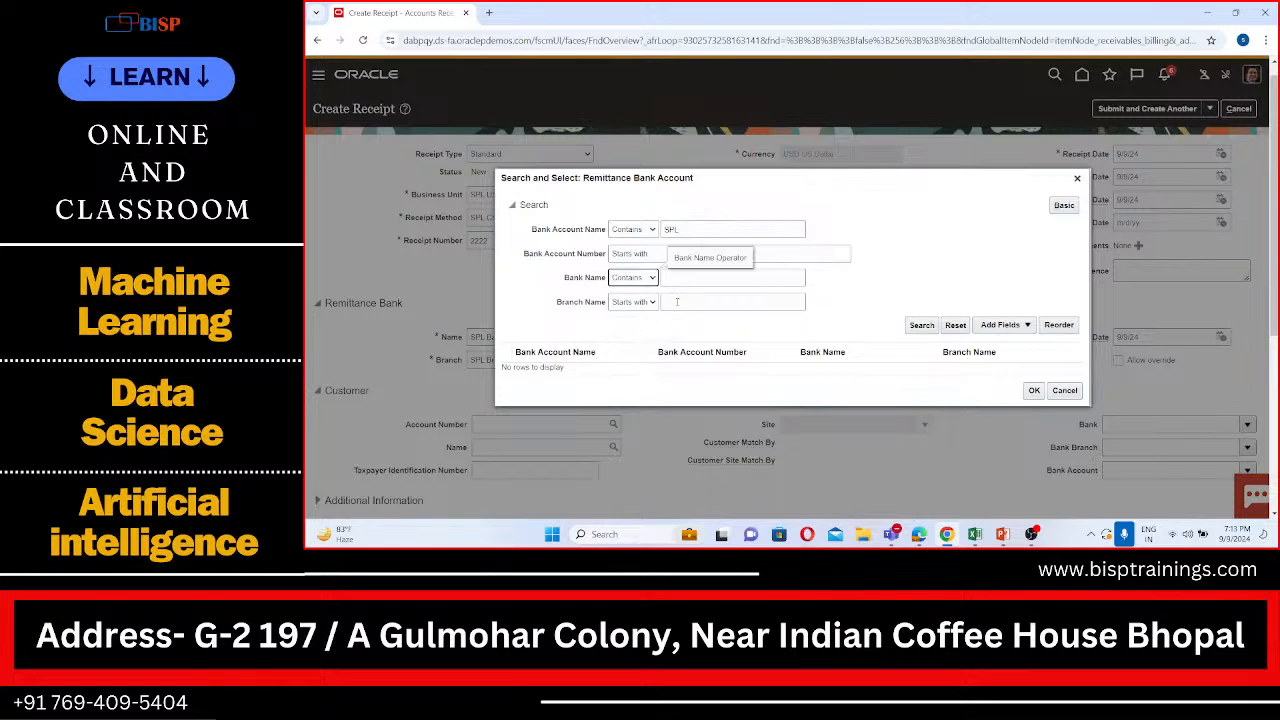
pyautogui.click(698, 274)
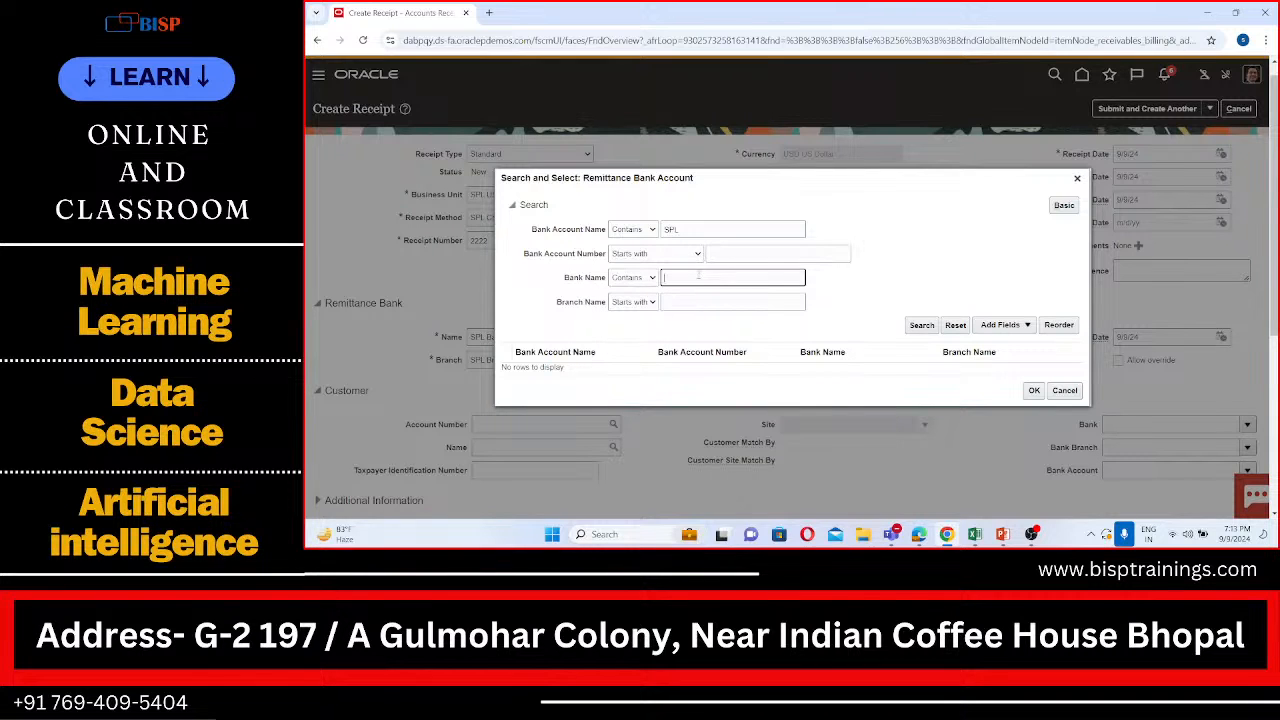
pyautogui.write('SPL')
pyautogui.click(920, 326)
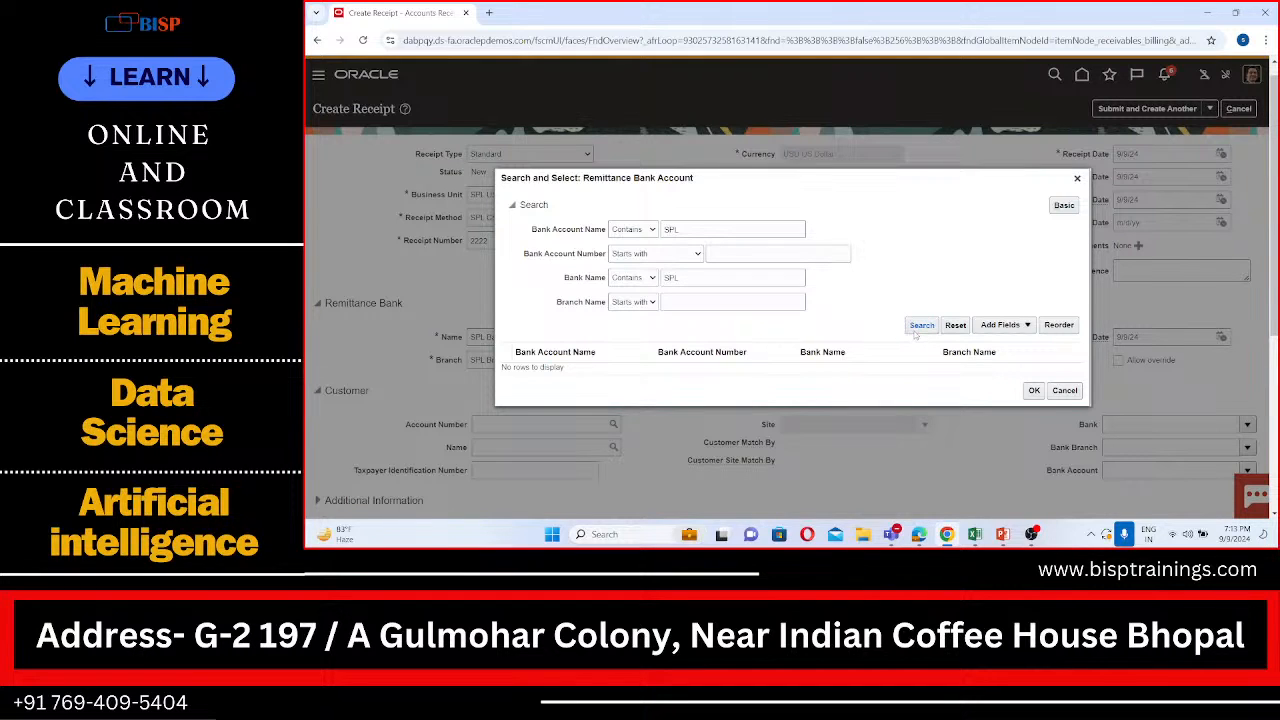
pyautogui.click(912, 328)
# Step: Add the condition that the bank account number contains SPL and search the remittance accounts again
pyautogui.click(699, 255)
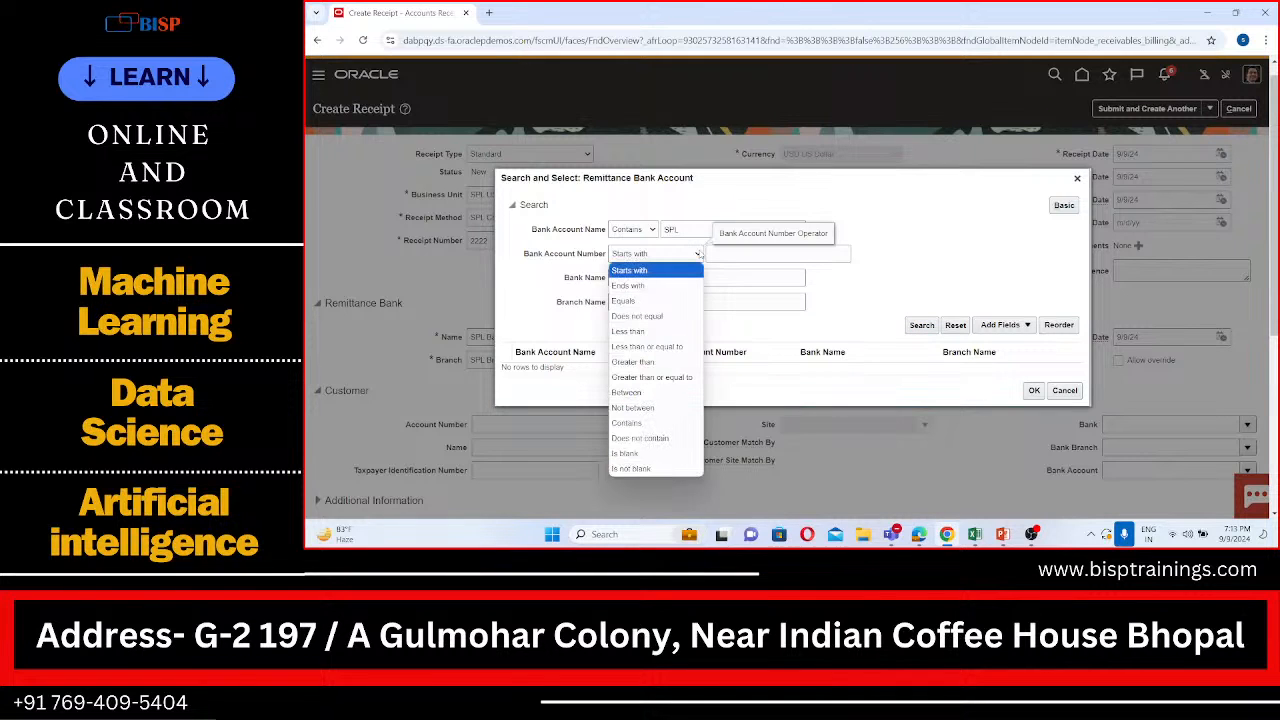
pyautogui.click(650, 421)
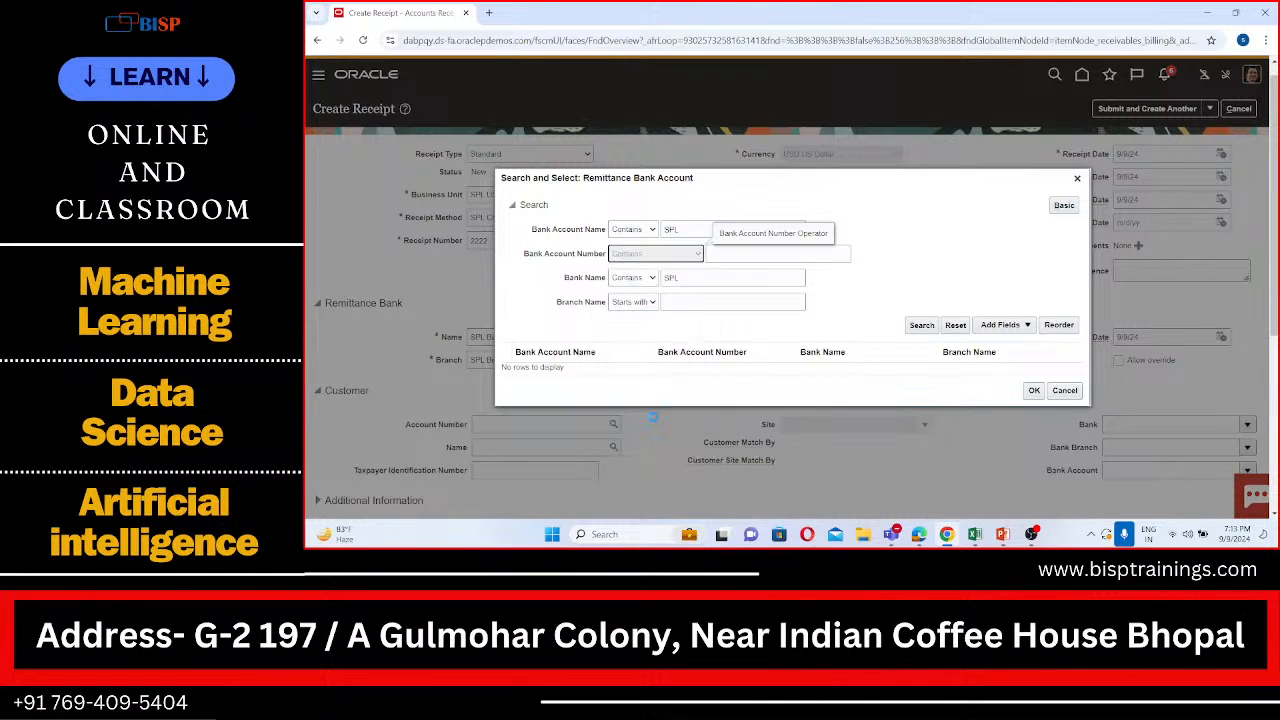
pyautogui.click(737, 254)
pyautogui.write('SPL')
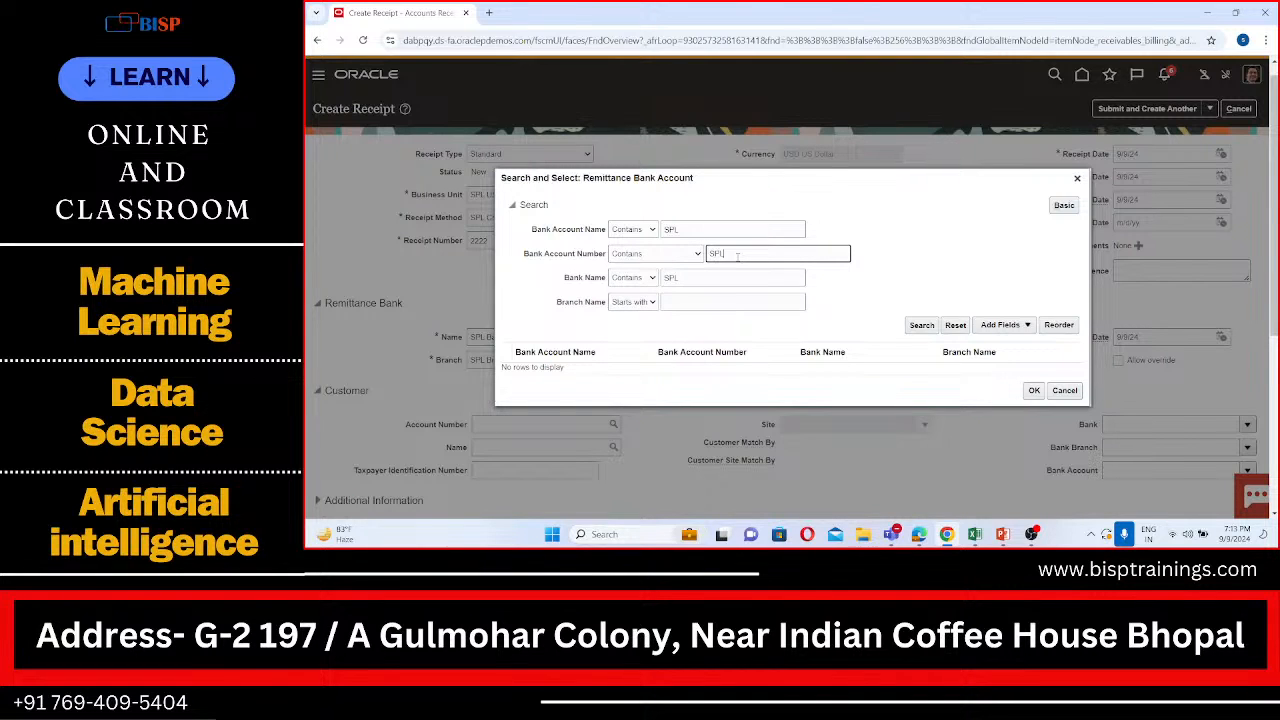
pyautogui.click(921, 326)
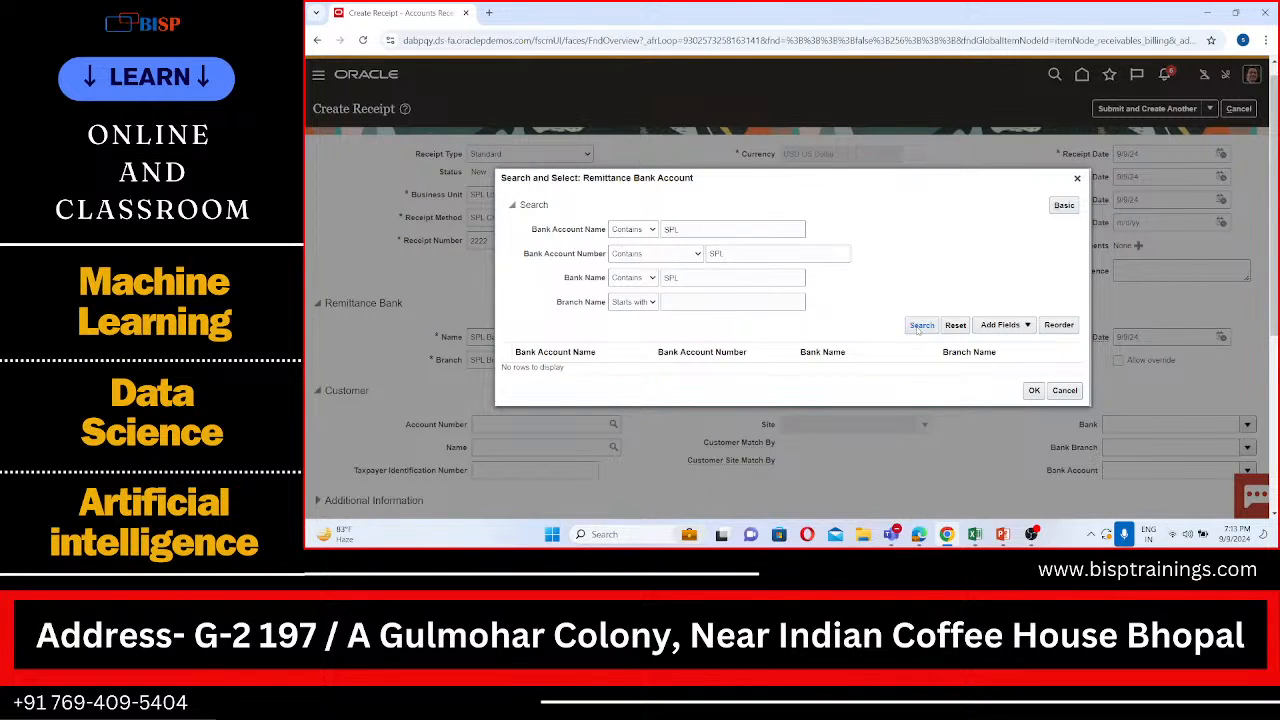
# Step: Search the remittance accounts with branch name starting with SPL as well, and cancel the account selection
pyautogui.click(708, 299)
pyautogui.write('SPL')
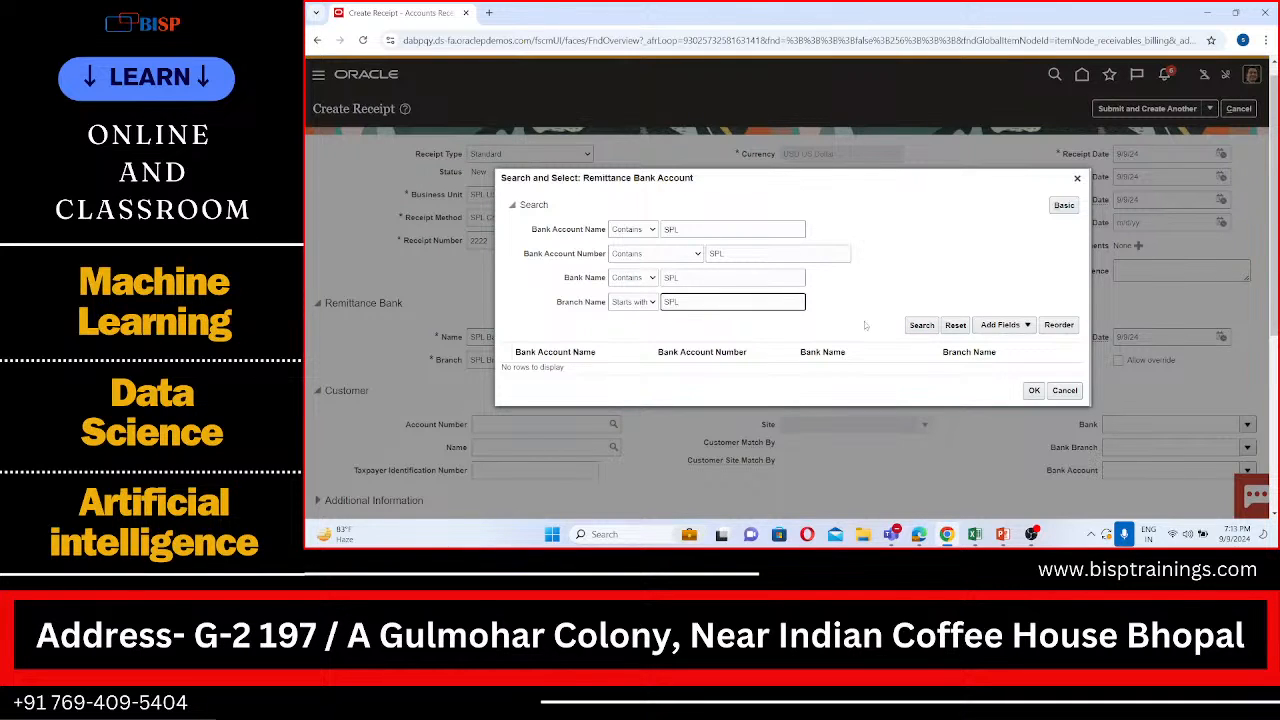
pyautogui.click(922, 330)
pyautogui.click(1065, 391)
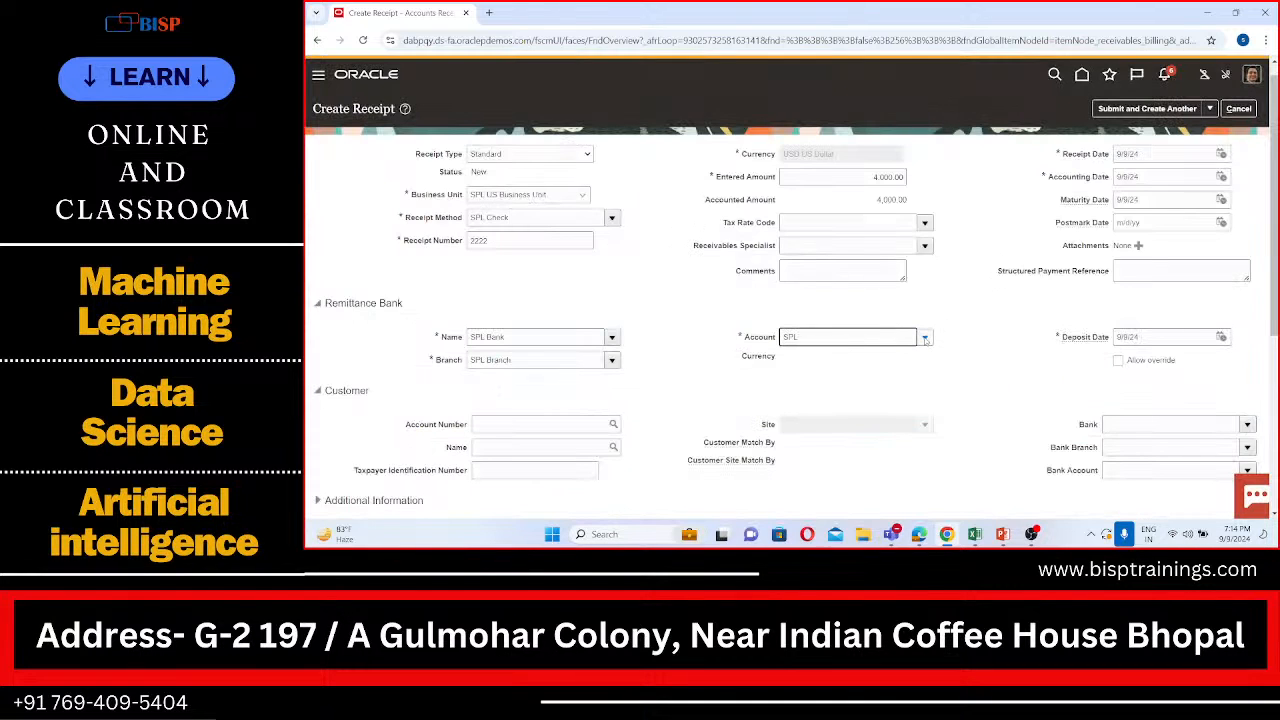
# Step: Reopen the search for the receipt's remittance bank account
pyautogui.scroll(-3, 925, 340)
pyautogui.scroll(-2, 924, 337)
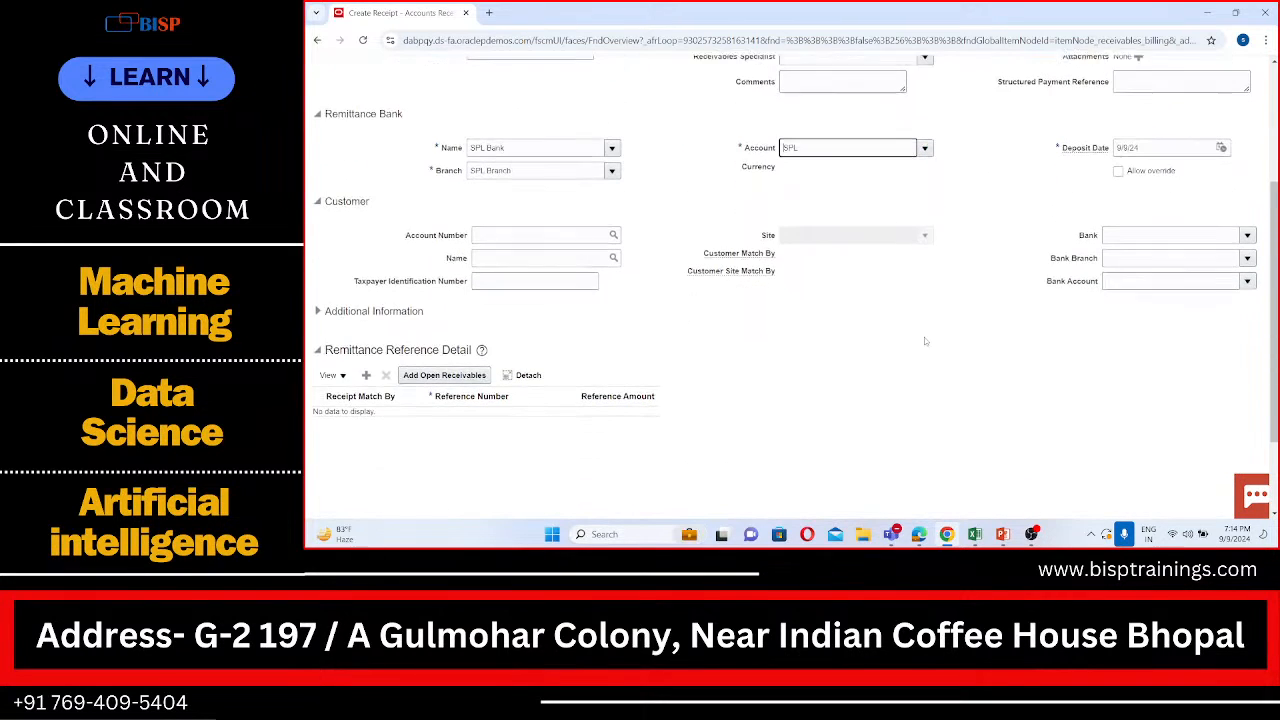
pyautogui.scroll(1, 645, 361)
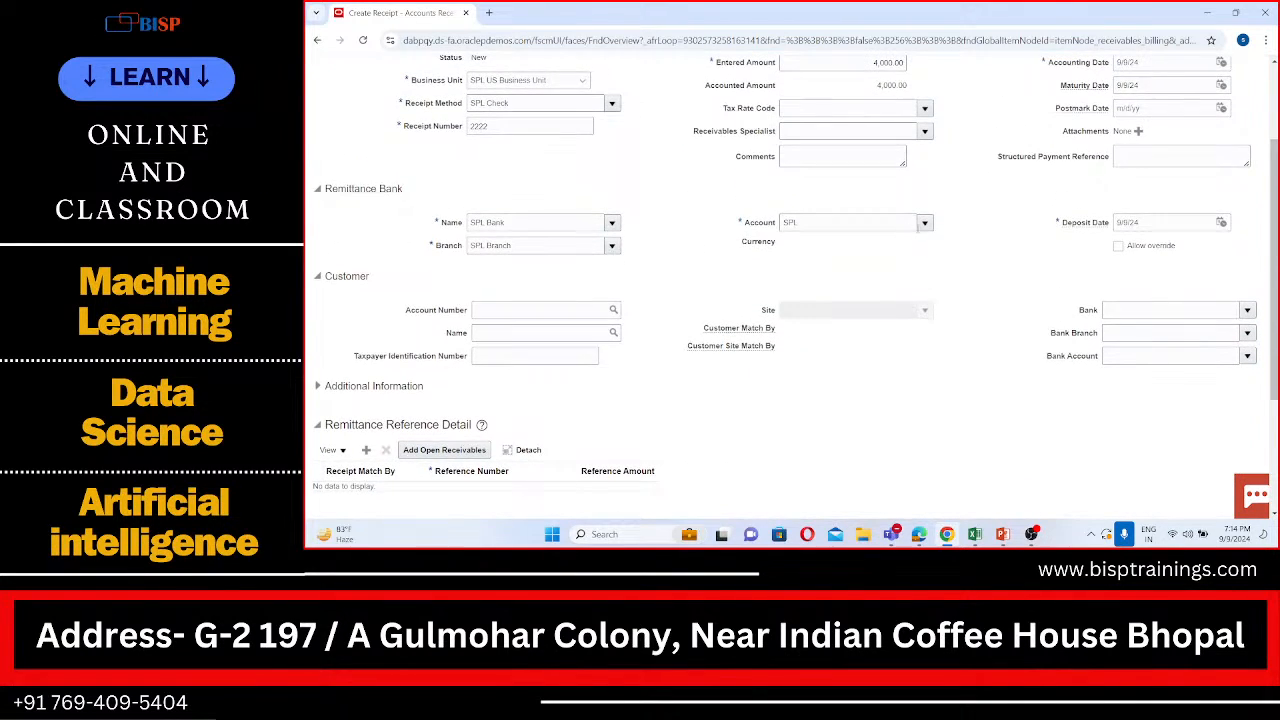
pyautogui.click(924, 222)
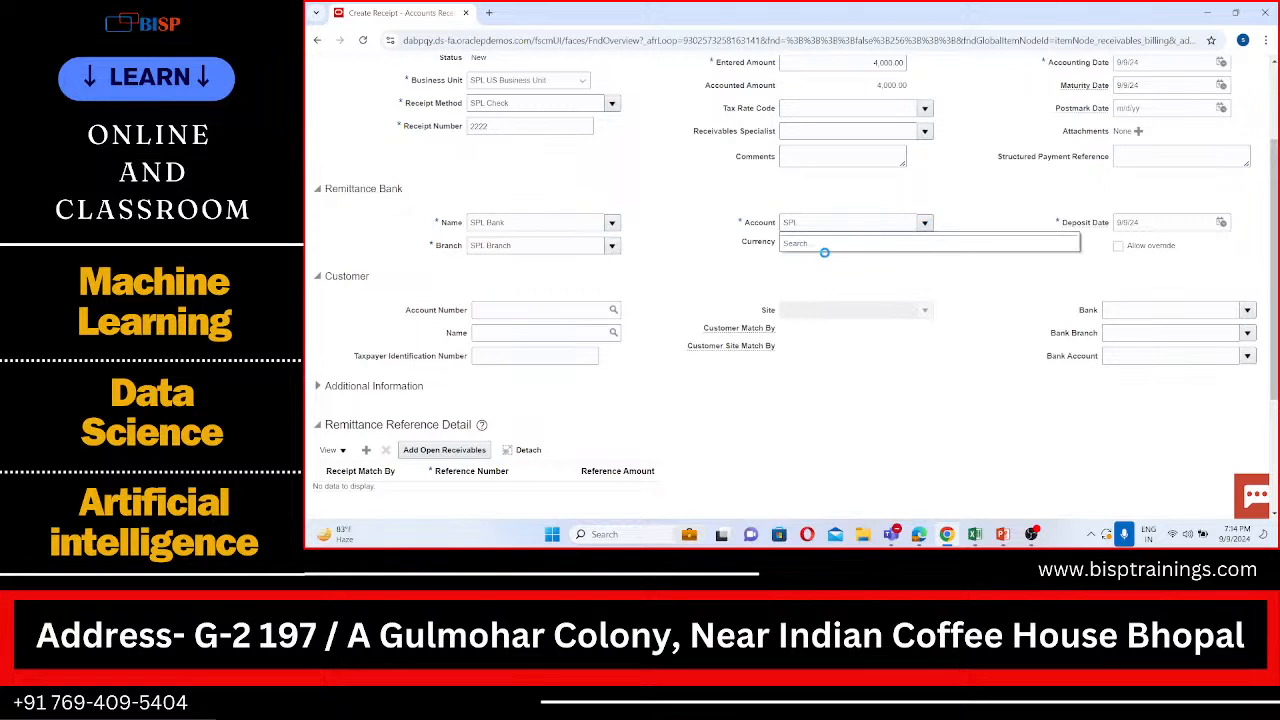
pyautogui.click(799, 244)
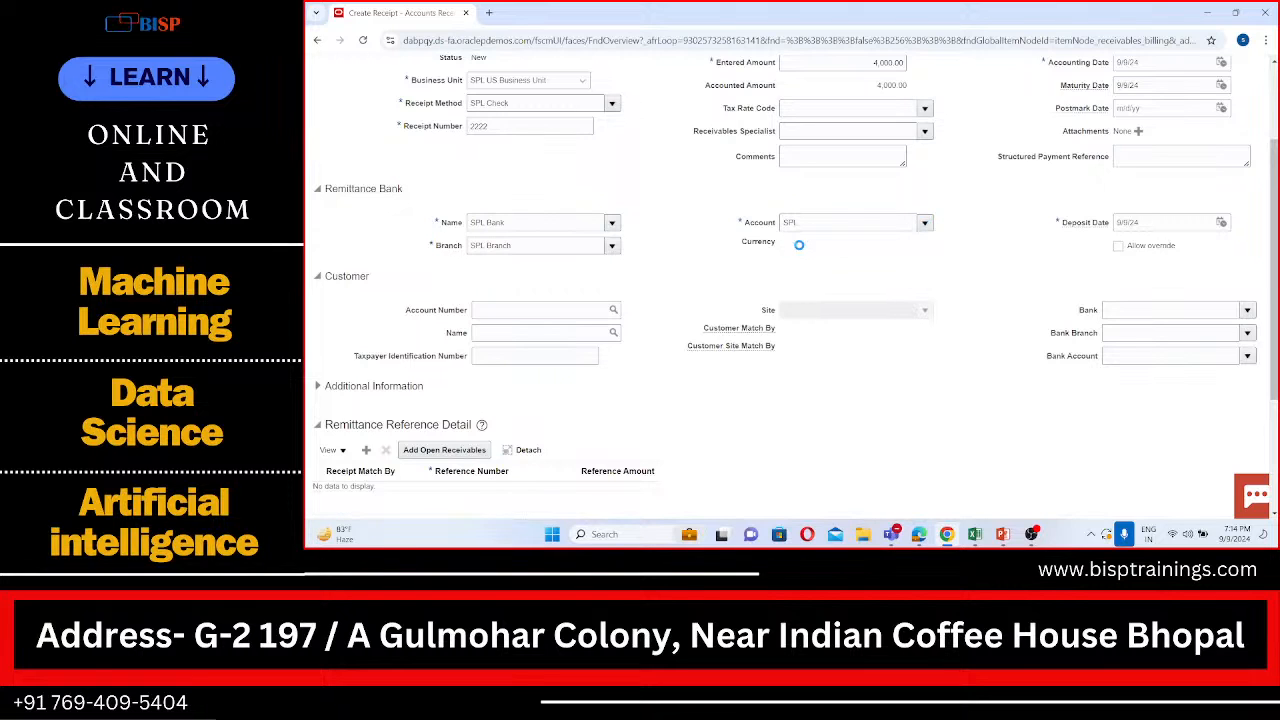
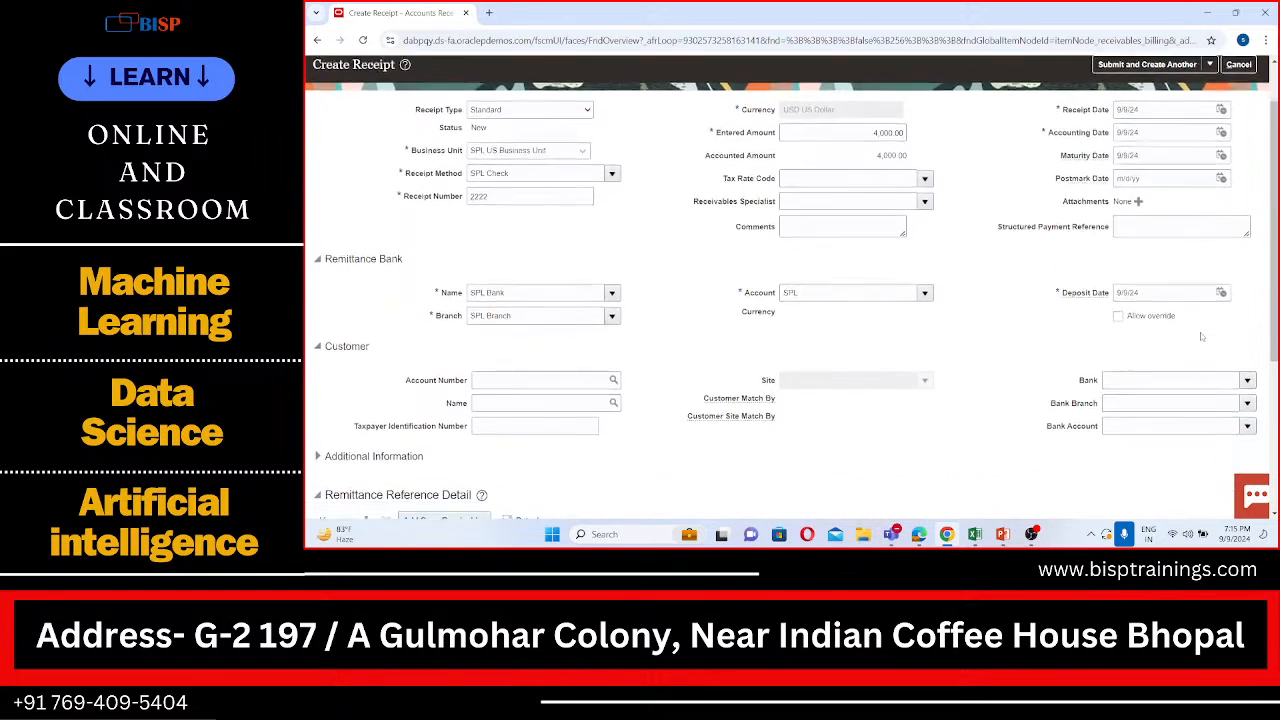
# Step: Try to submit the 4,000 USD receipt and apply it manually
pyautogui.scroll(1, 1201, 336)
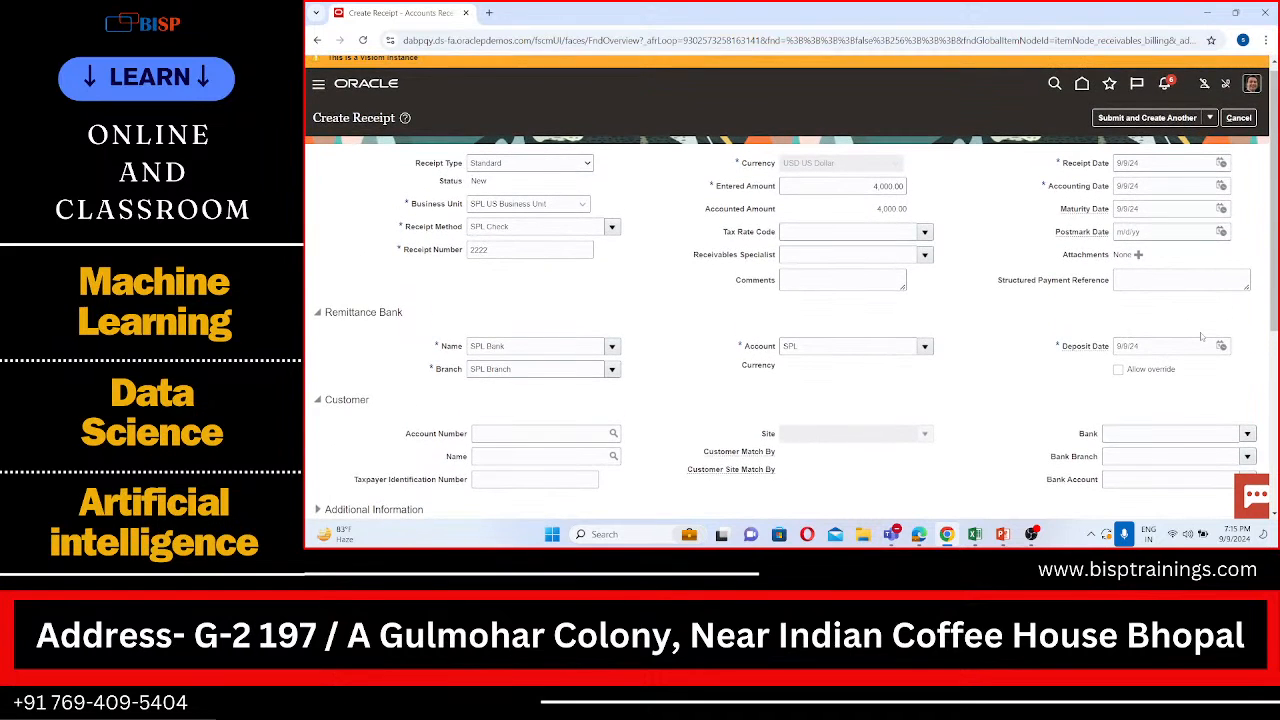
pyautogui.scroll(1, 1200, 334)
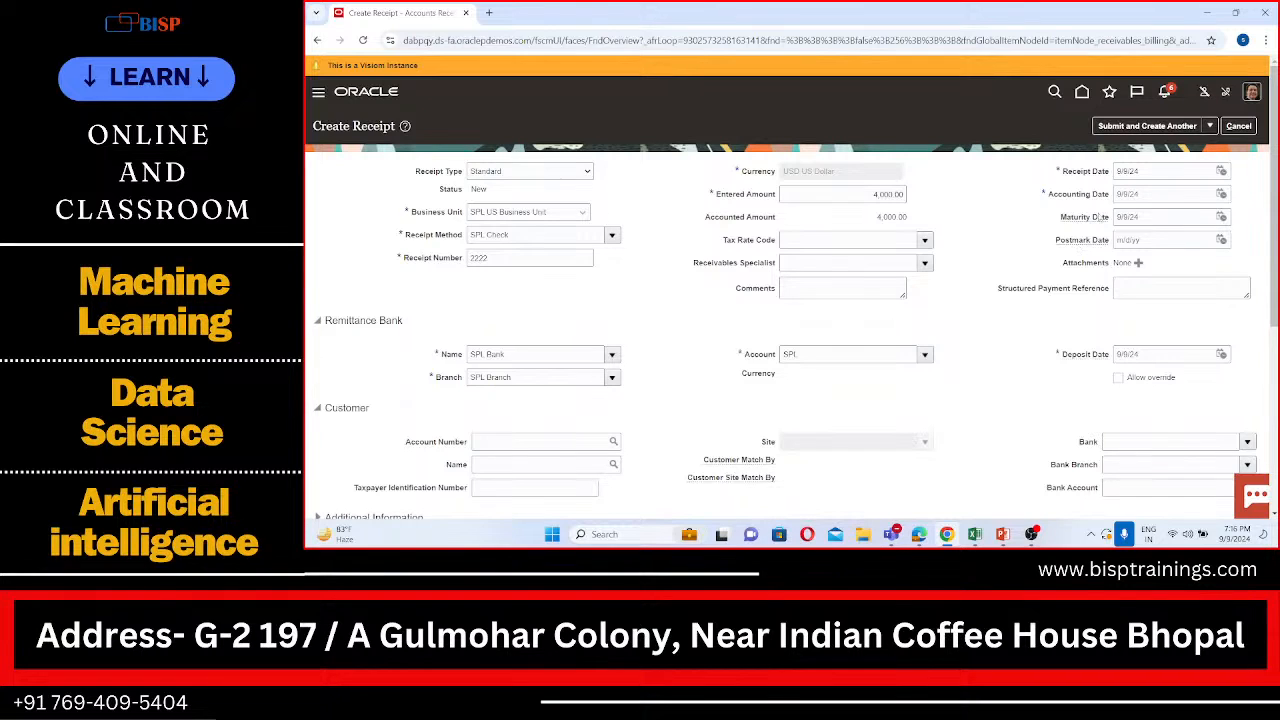
pyautogui.click(1209, 126)
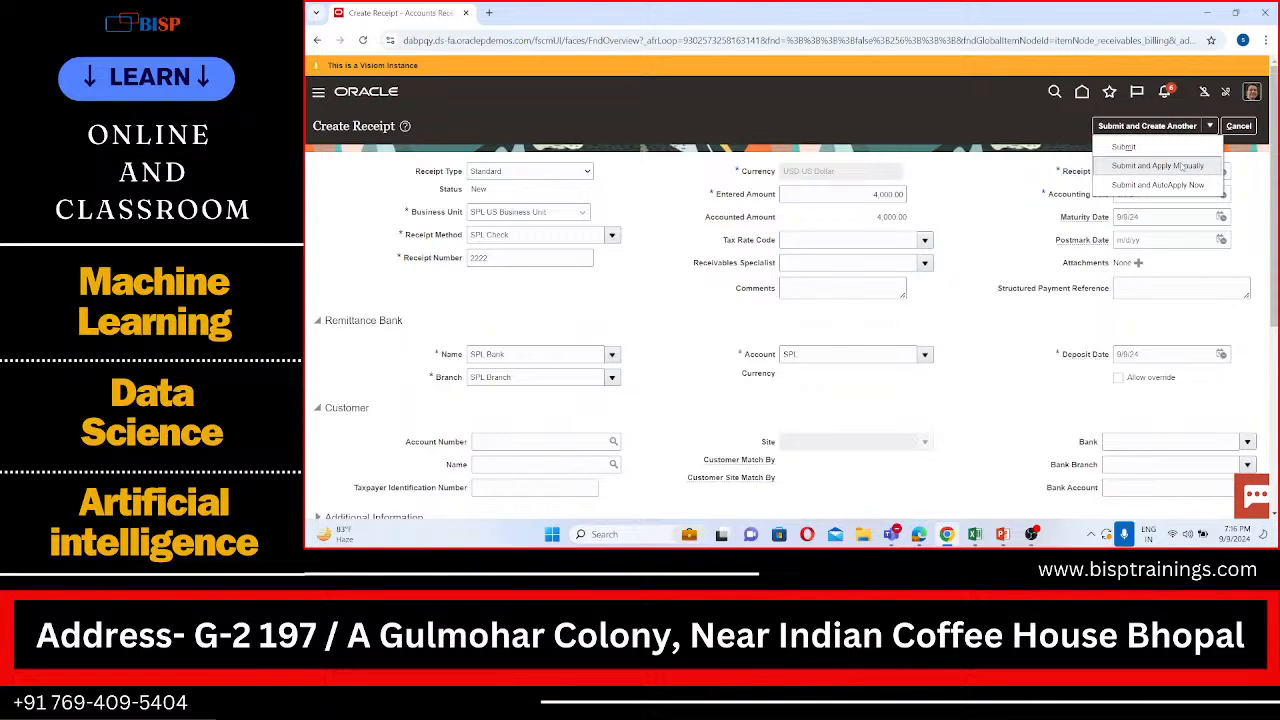
pyautogui.click(1183, 165)
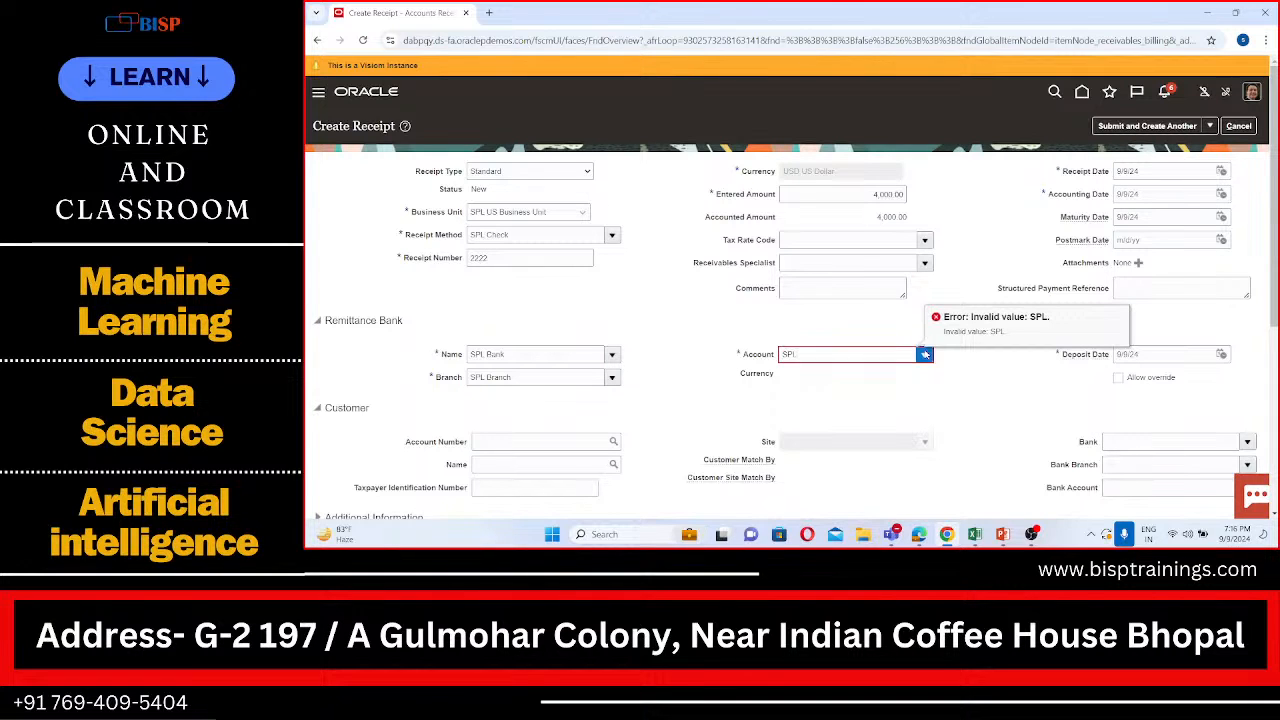
# Step: Open the remittance bank account search and search for accounts with the bank account name Corporate
pyautogui.click(924, 354)
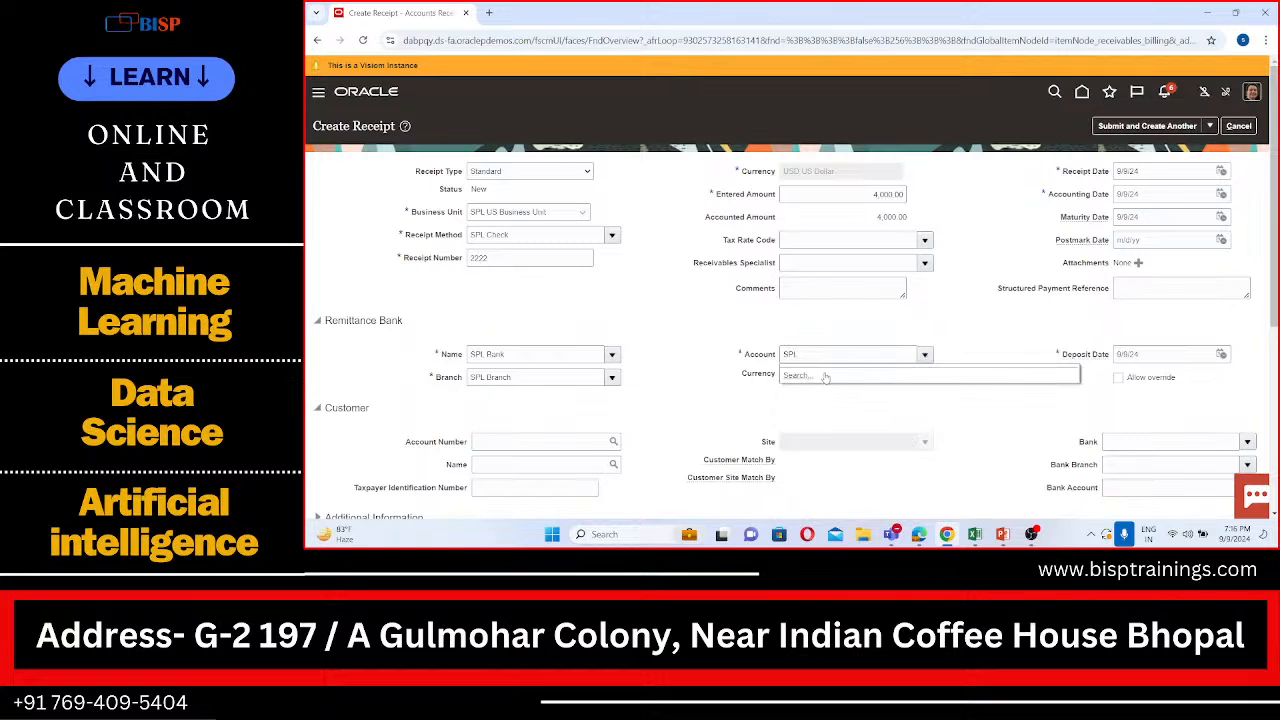
pyautogui.click(669, 360)
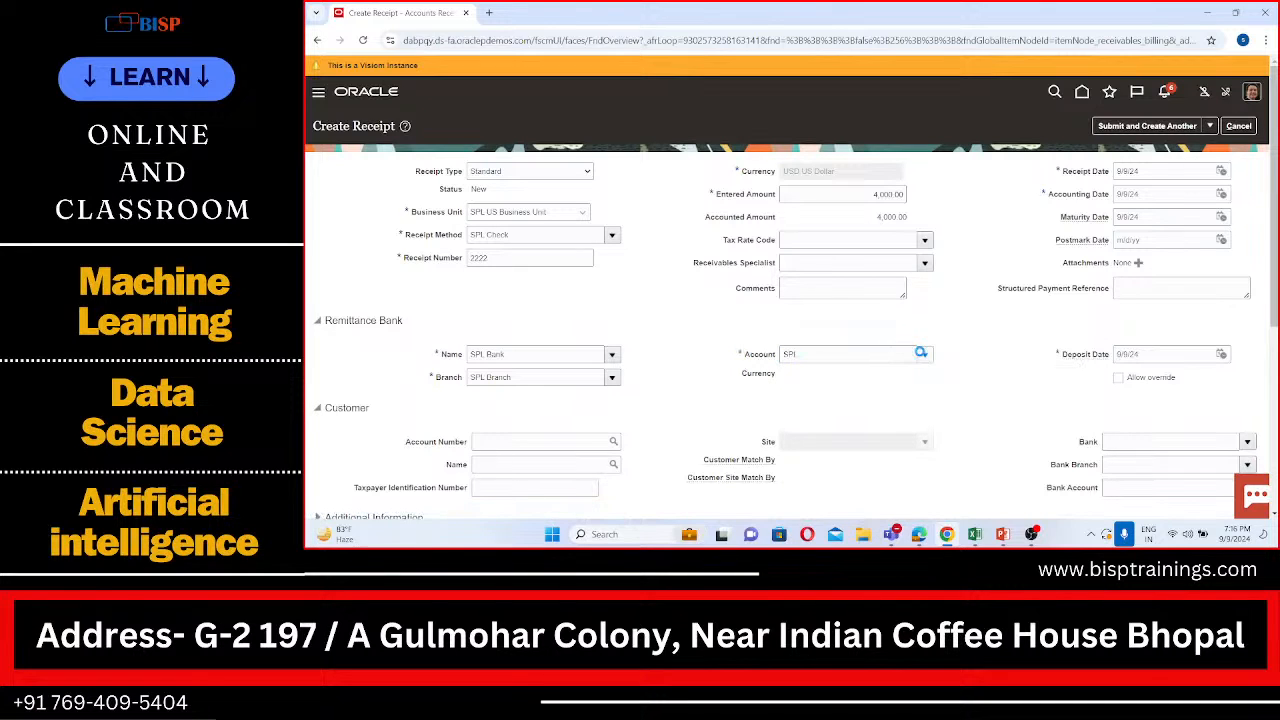
pyautogui.click(924, 354)
pyautogui.click(795, 375)
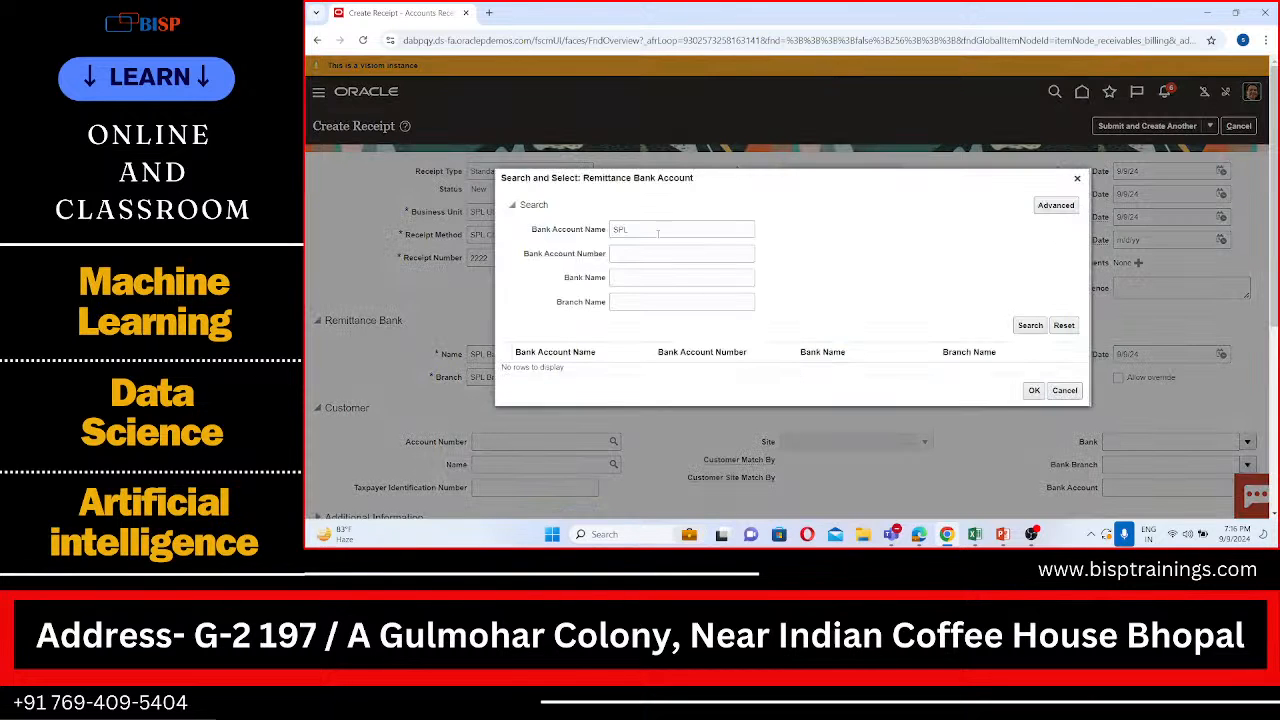
pyautogui.click(650, 231)
pyautogui.press('BackSpace')
pyautogui.press('BackSpace')
pyautogui.press('BackSpace')
pyautogui.write('C')
pyautogui.write('orporation')
pyautogui.press('BackSpace')
pyautogui.press('BackSpace')
pyautogui.press('BackSpace')
pyautogui.press('BackSpace')
pyautogui.click(1031, 325)
# Step: Search the remittance accounts by bank name Corporate only, without an account name, and cancel the selection
pyautogui.click(626, 278)
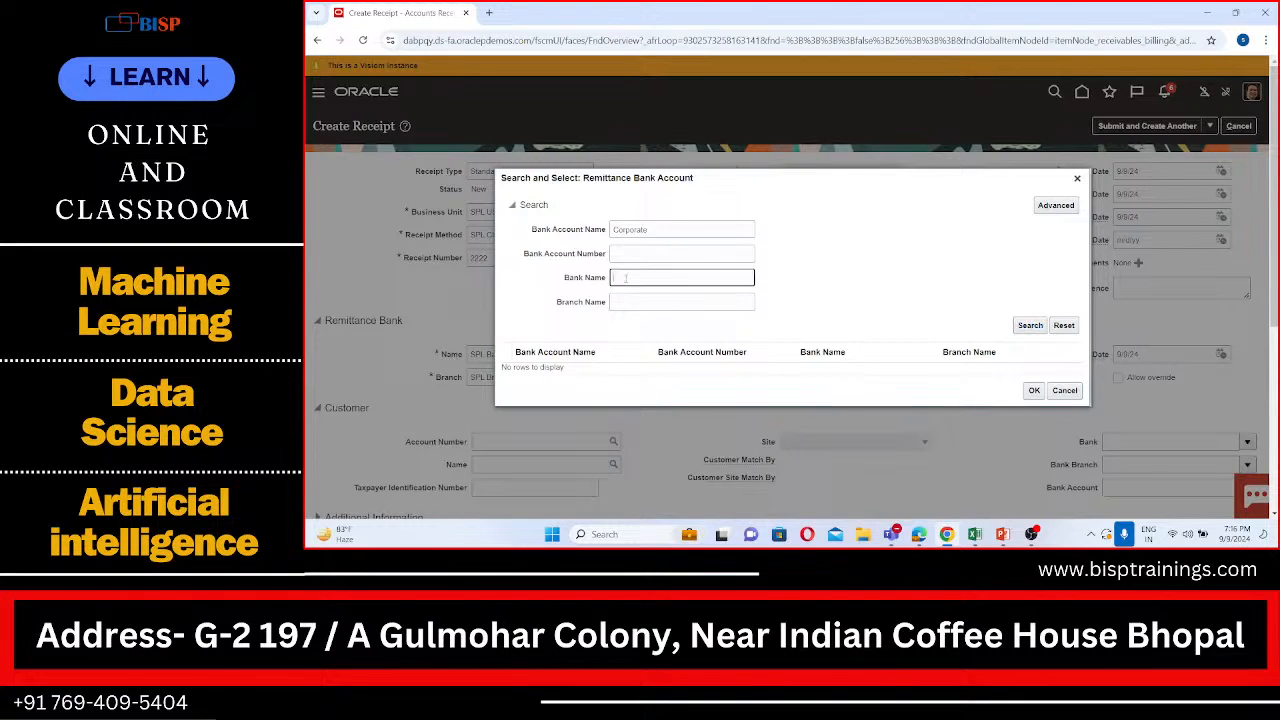
pyautogui.write('Corporate')
pyautogui.doubleClick(665, 233)
pyautogui.press('BackSpace')
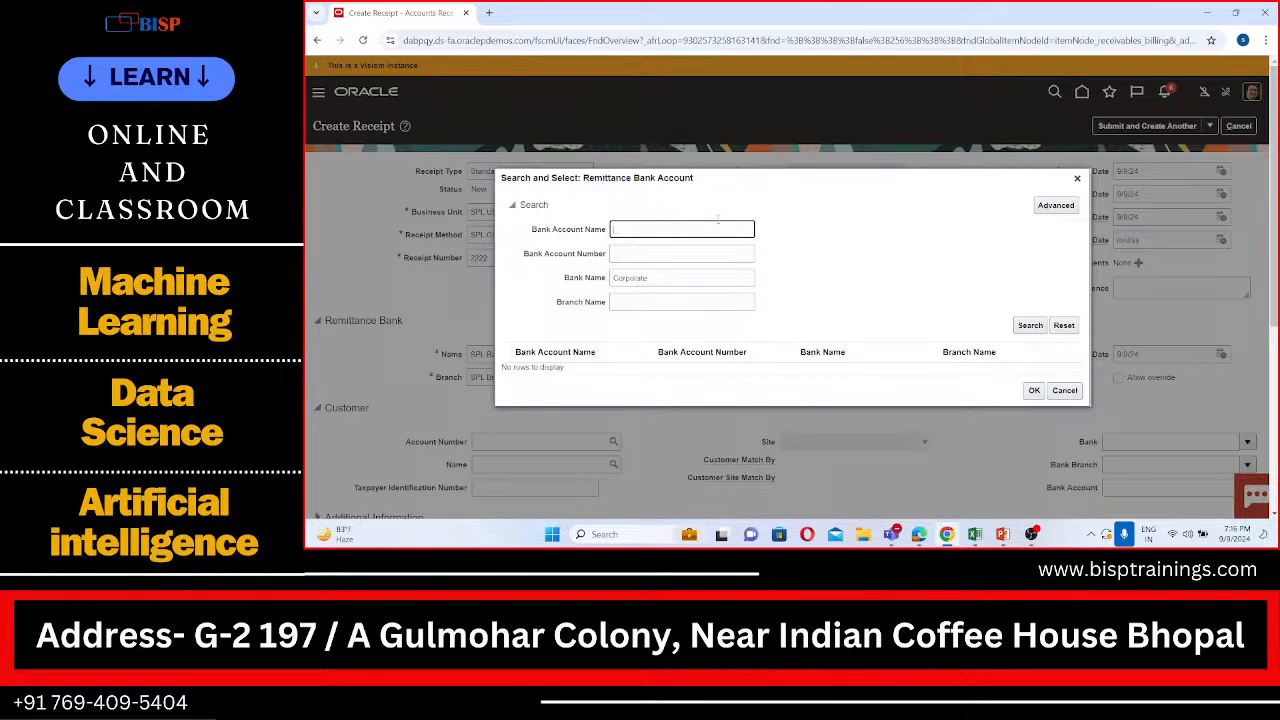
pyautogui.click(1042, 329)
pyautogui.click(1064, 390)
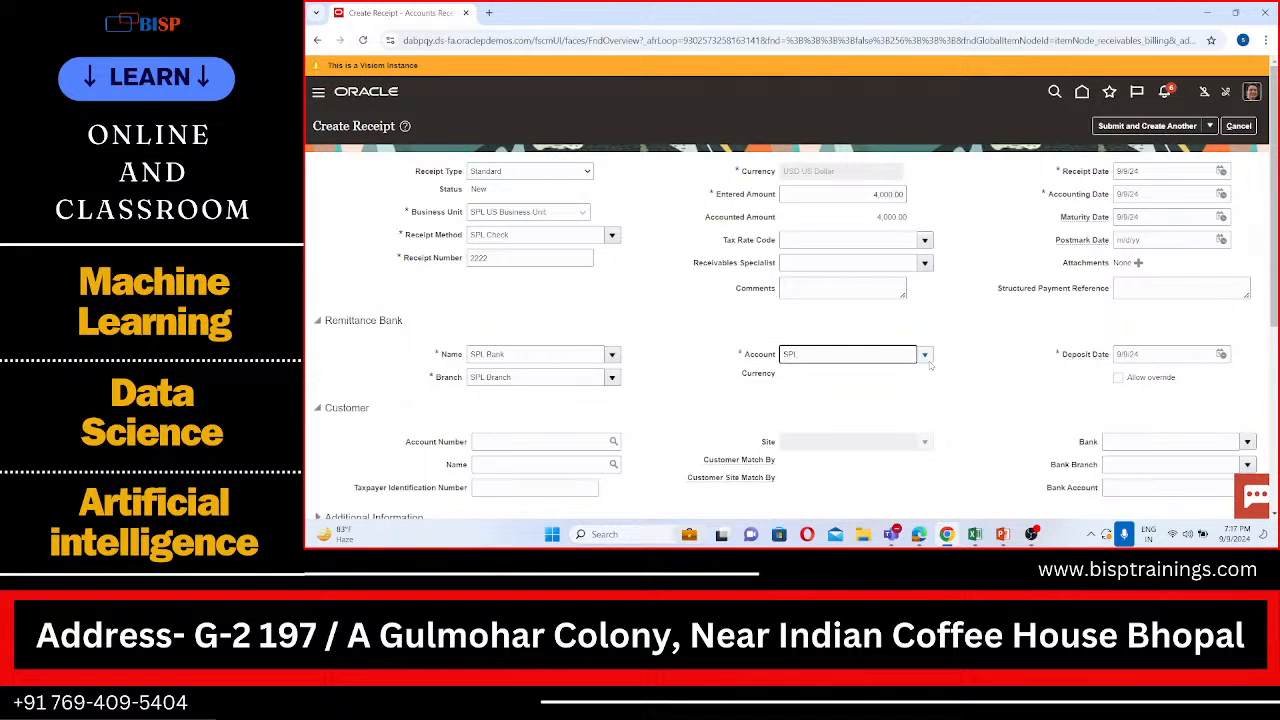
# Step: Clear the receipt's remittance account, look up all accounts with the wildcard %, and cancel the lookup
pyautogui.scroll(-2, 926, 365)
pyautogui.scroll(-1, 926, 365)
pyautogui.scroll(3, 926, 365)
pyautogui.scroll(-2, 926, 365)
pyautogui.scroll(1, 926, 365)
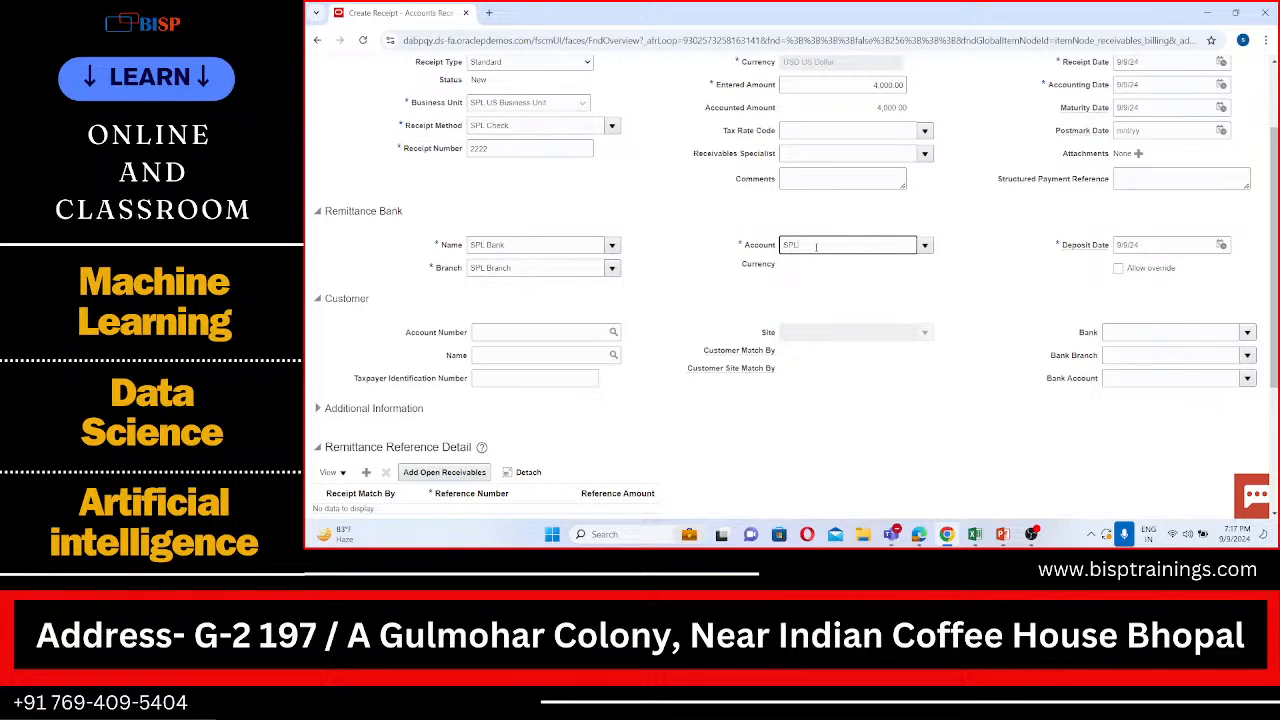
pyautogui.press('BackSpace')
pyautogui.click(934, 251)
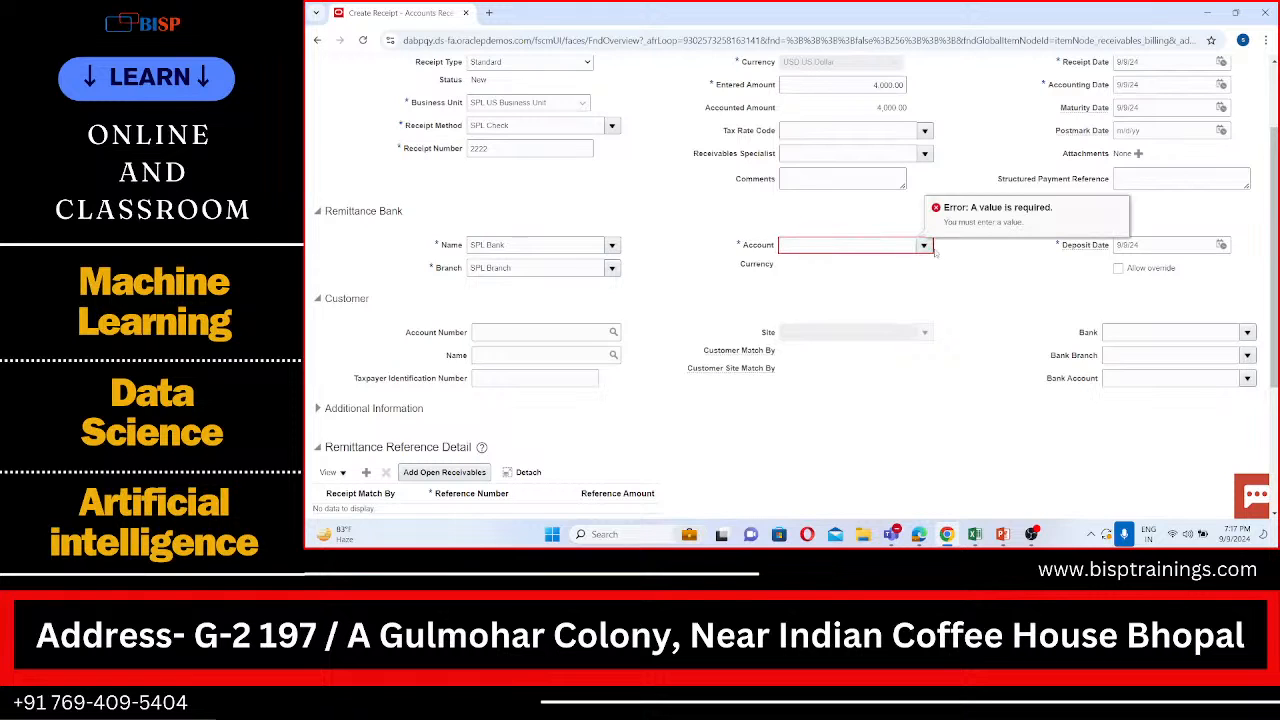
pyautogui.click(924, 245)
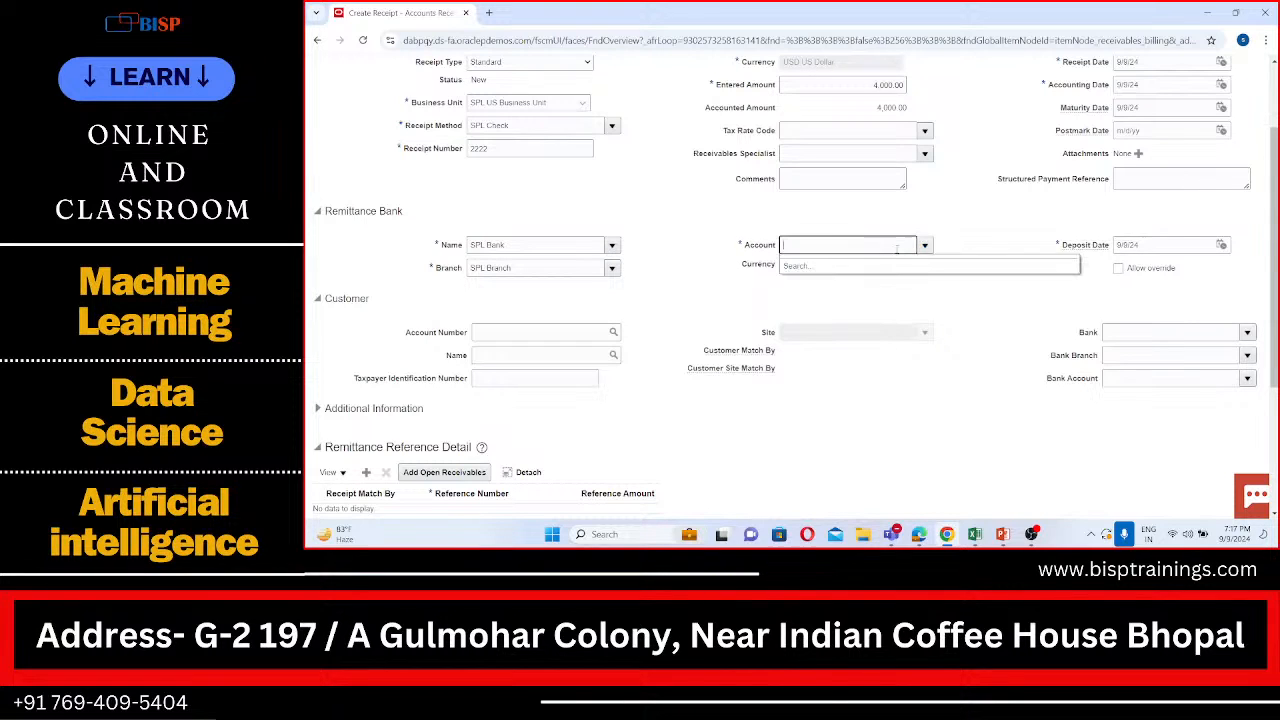
pyautogui.write('%%')
pyautogui.press('Tab')
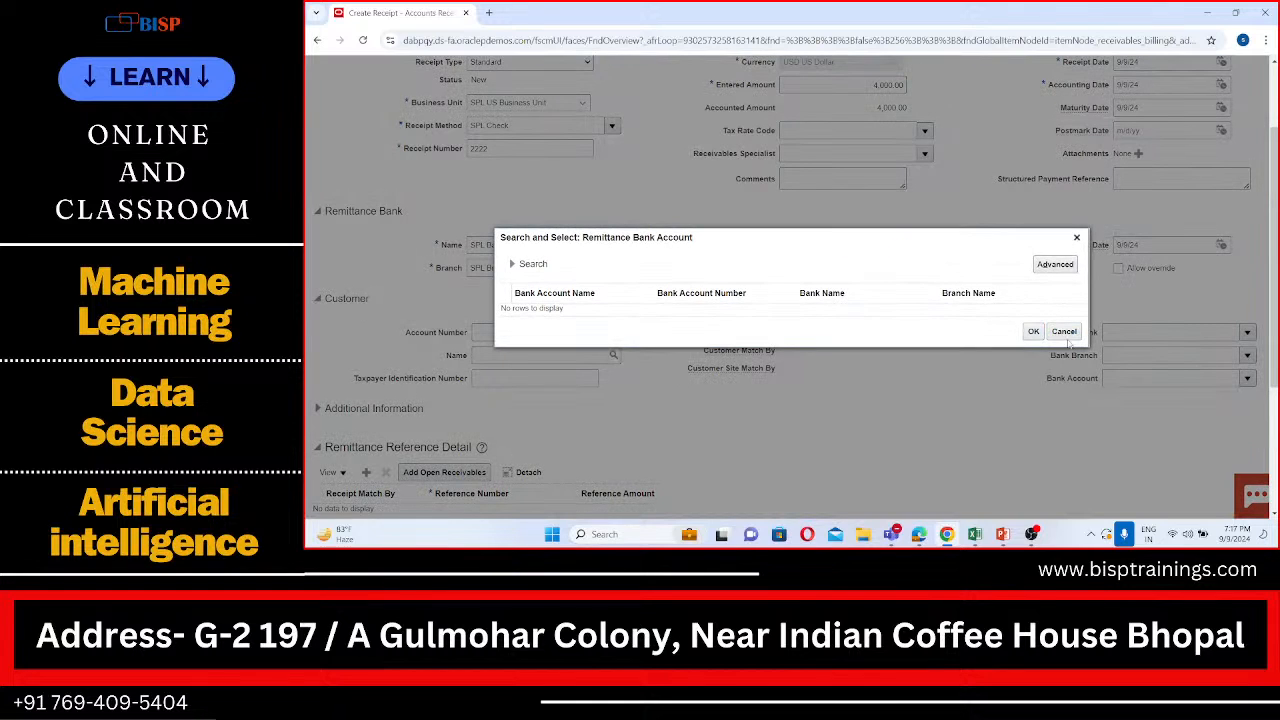
pyautogui.click(1064, 333)
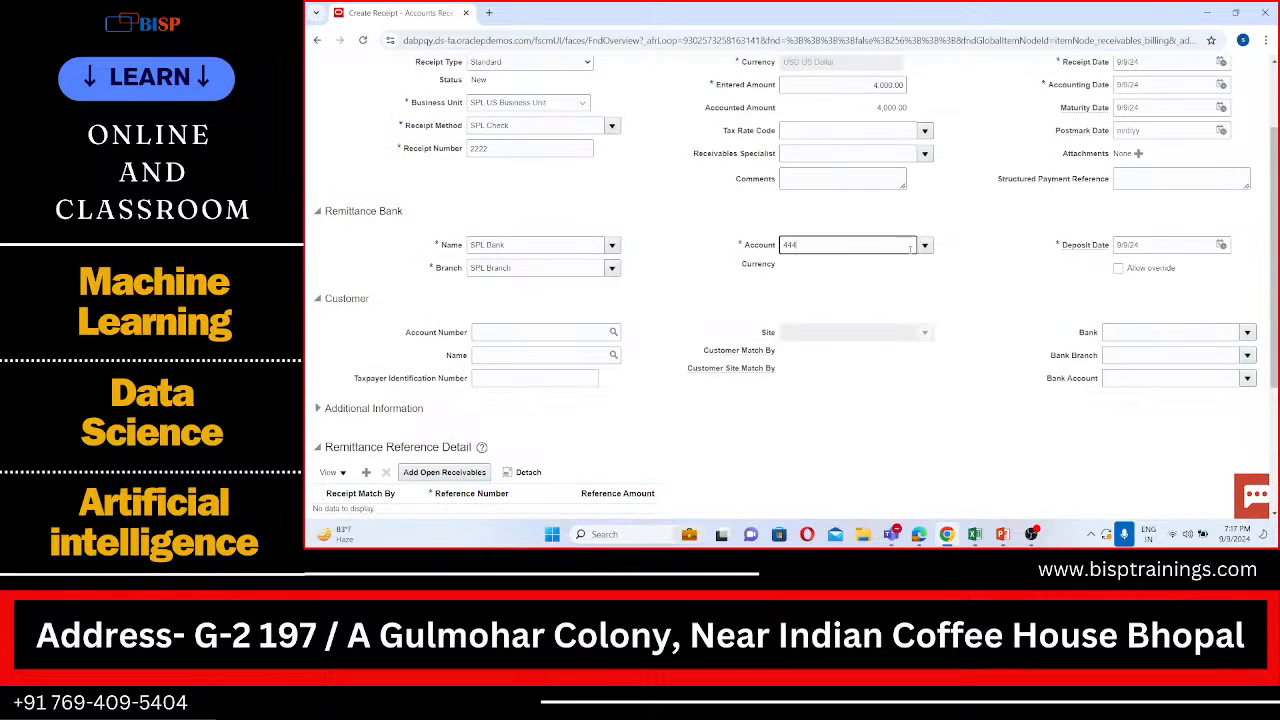
# Step: Try a bank account number as the receipt's remittance account
pyautogui.click(872, 246)
pyautogui.click(844, 415)
pyautogui.scroll(2, 846, 322)
pyautogui.scroll(-3, 846, 322)
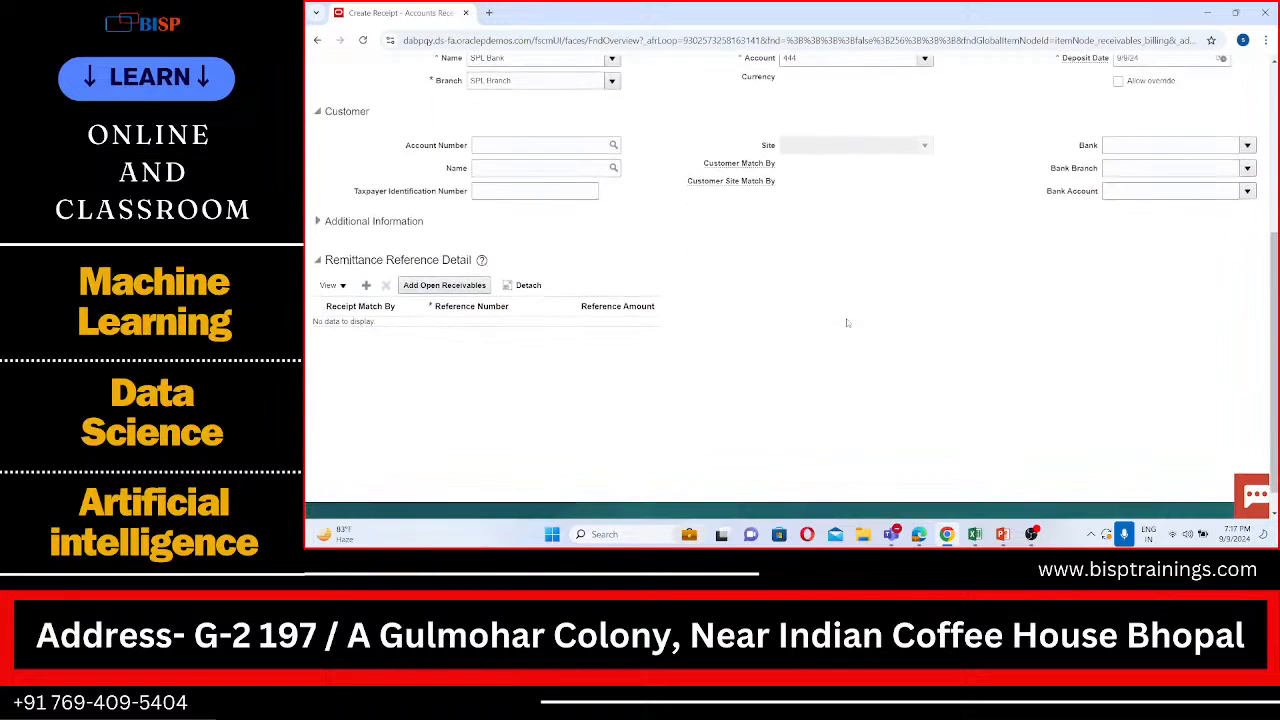
pyautogui.scroll(3, 846, 322)
pyautogui.scroll(-2, 867, 257)
pyautogui.scroll(3, 867, 257)
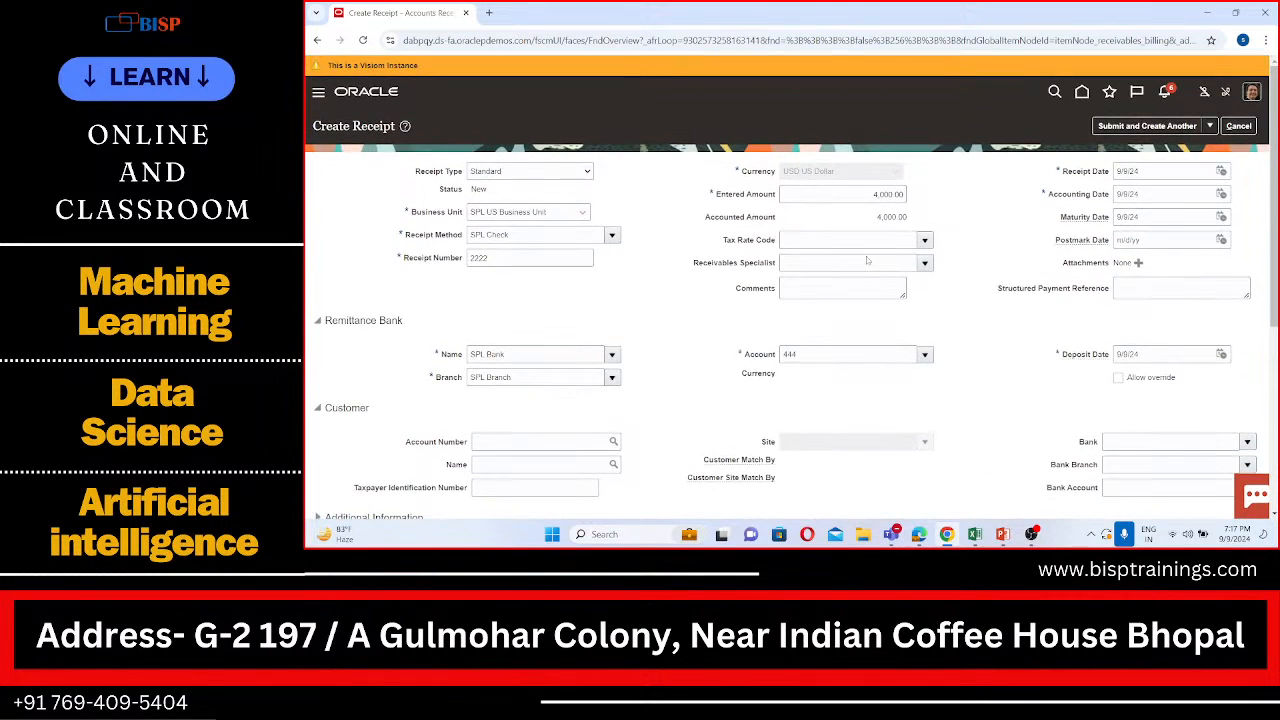
# Step: Check the receipt's submit options and clear the remittance bank account number
pyautogui.click(1210, 126)
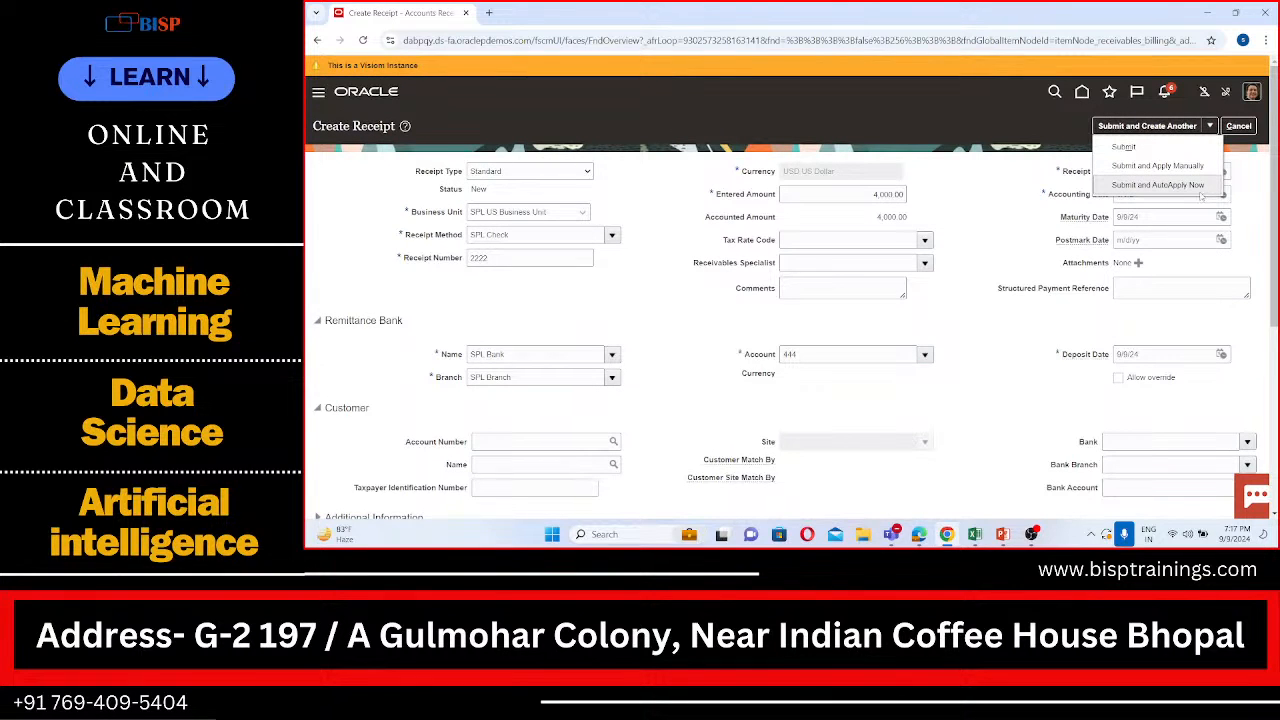
pyautogui.click(881, 358)
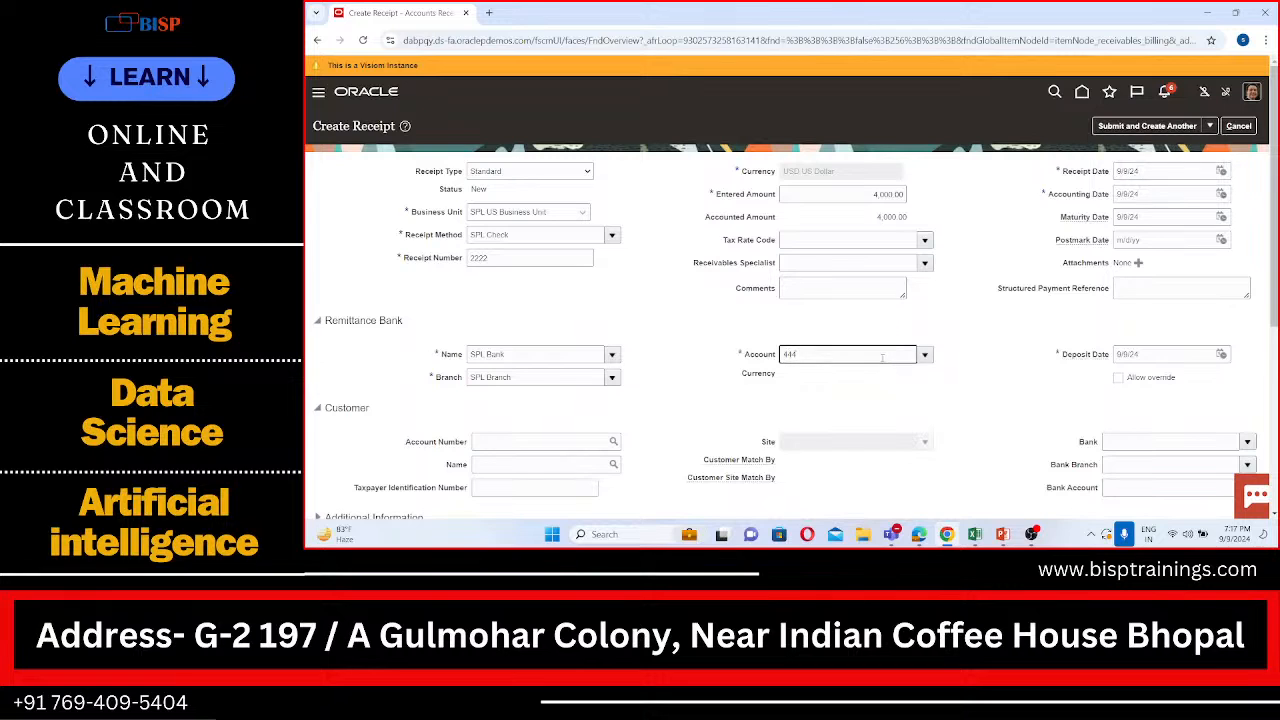
pyautogui.click(928, 354)
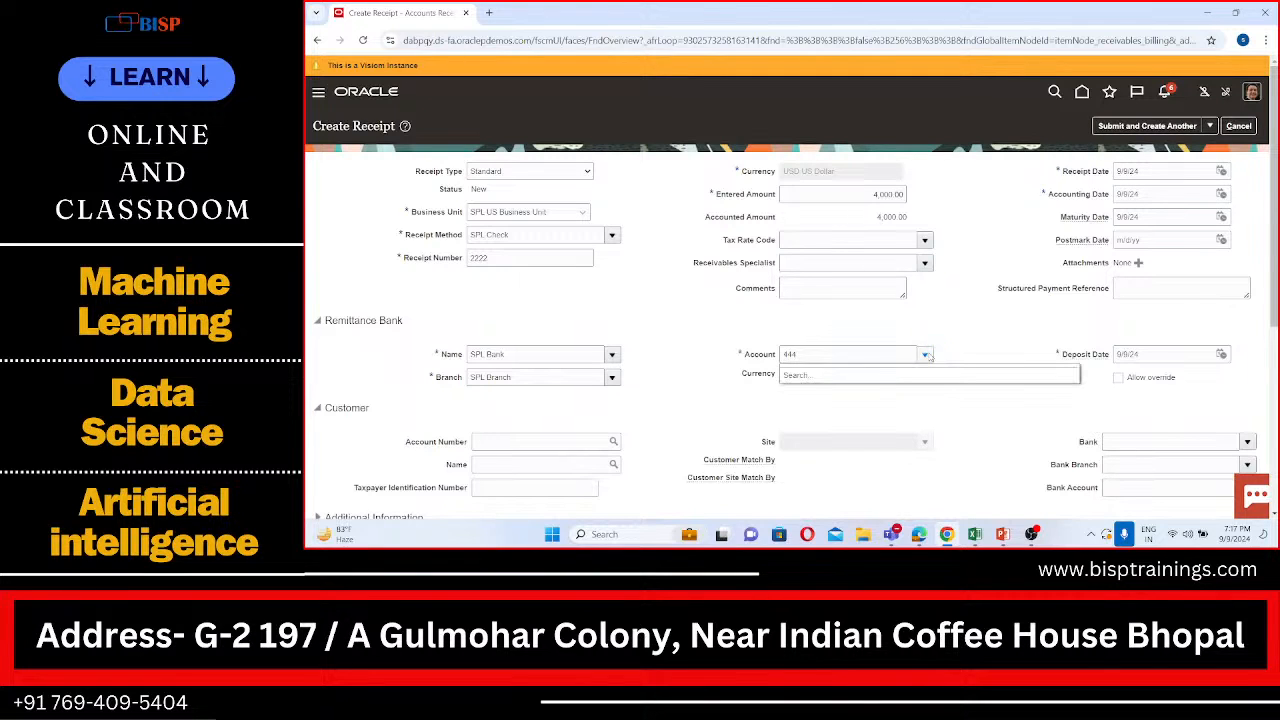
pyautogui.click(808, 355)
pyautogui.click(745, 390)
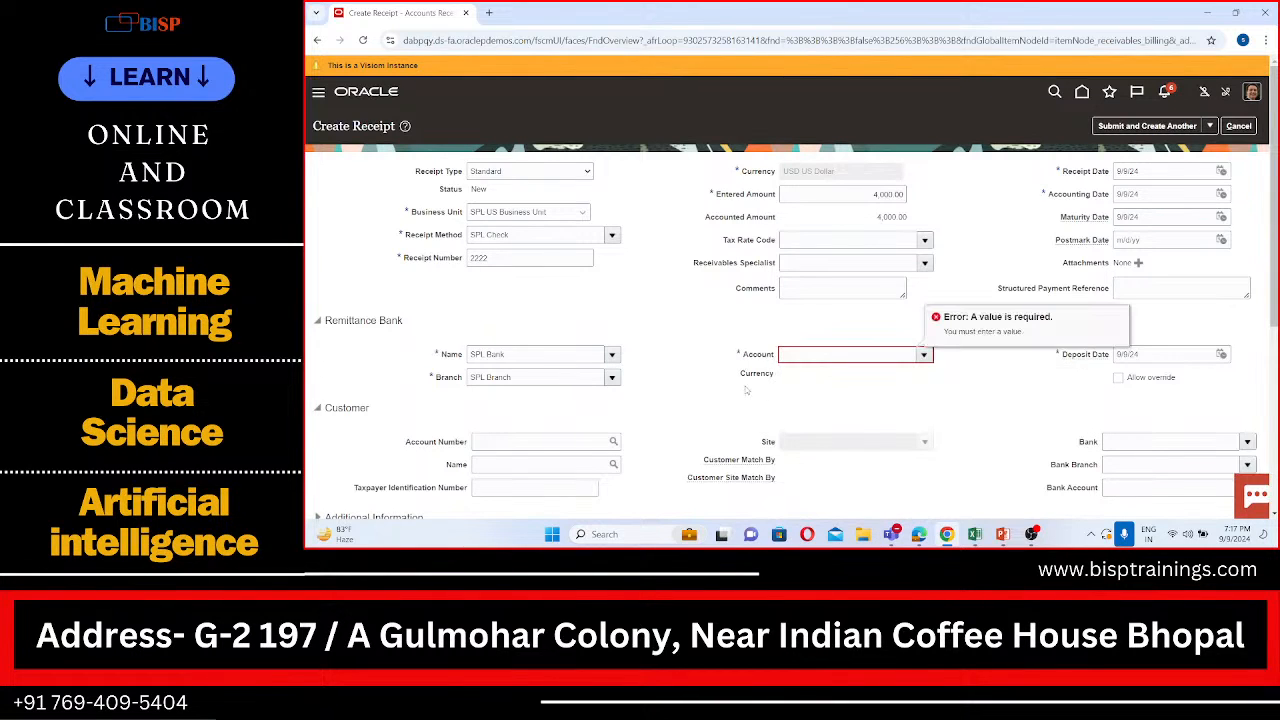
# Step: Clear the remittance bank name and branch on the receipt
pyautogui.click(578, 358)
pyautogui.press('BackSpace')
pyautogui.press('BackSpace')
pyautogui.press('BackSpace')
pyautogui.press('BackSpace')
pyautogui.press('BackSpace')
pyautogui.press('BackSpace')
pyautogui.press('BackSpace')
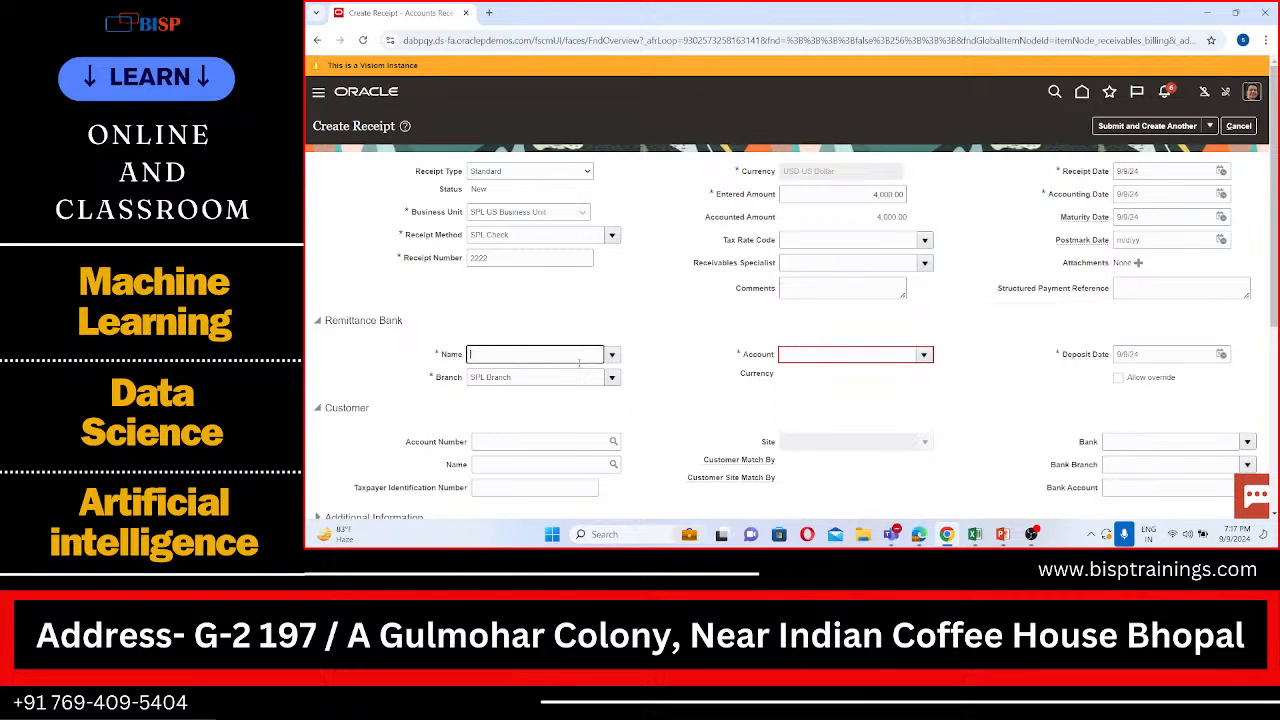
pyautogui.click(576, 376)
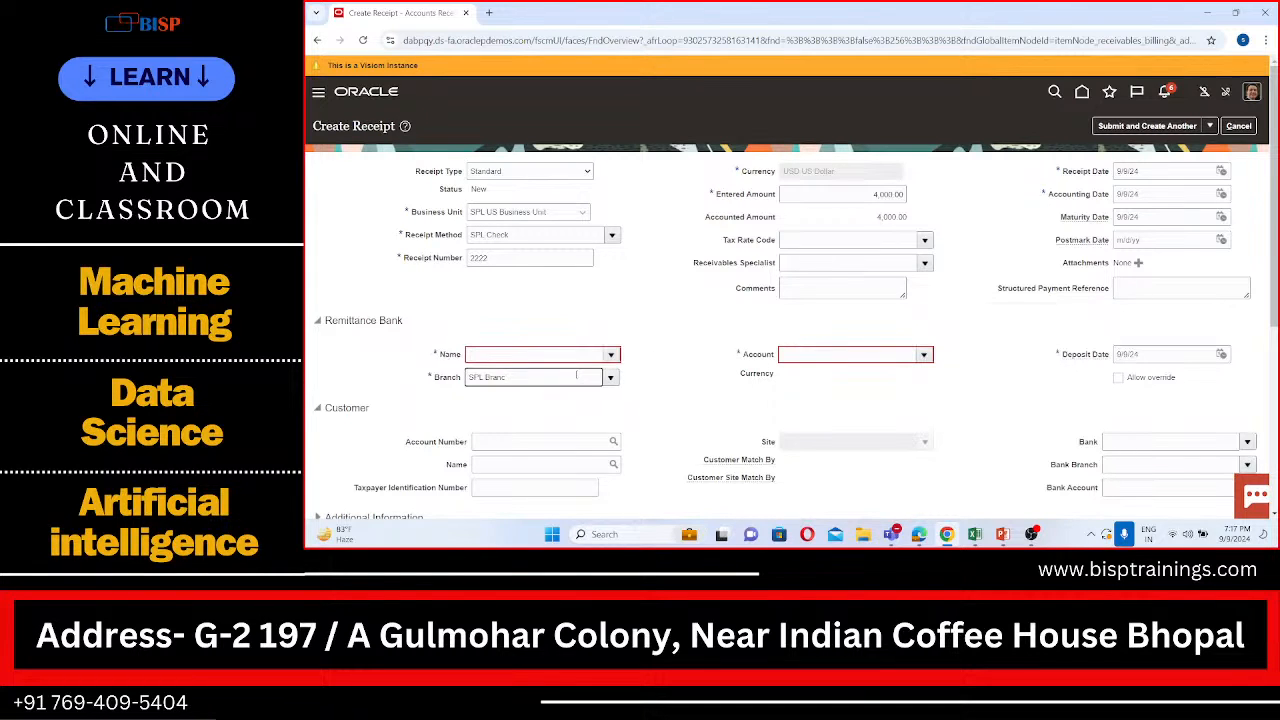
pyautogui.press('BackSpace')
pyautogui.press('BackSpace')
pyautogui.press('BackSpace')
pyautogui.press('BackSpace')
pyautogui.press('BackSpace')
pyautogui.press('BackSpace')
pyautogui.press('BackSpace')
pyautogui.press('BackSpace')
pyautogui.press('BackSpace')
pyautogui.click(968, 336)
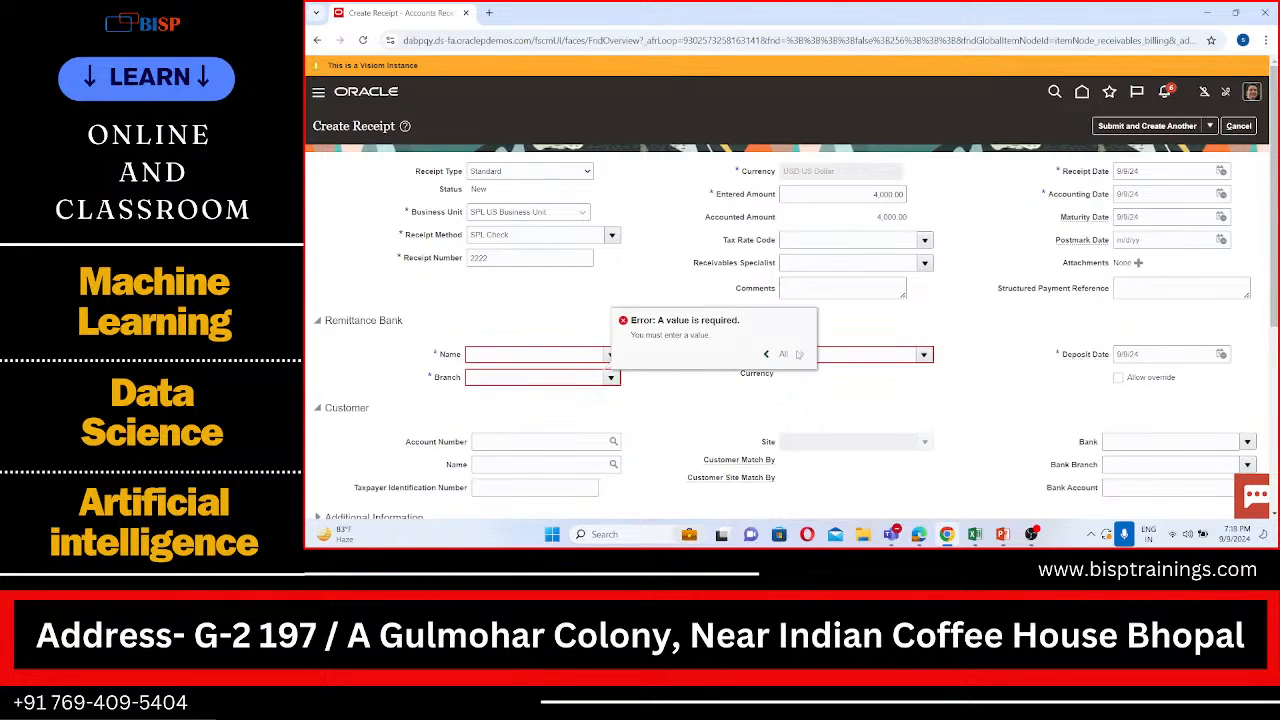
# Step: Enter SPL as the remittance account and open the remittance bank account search
pyautogui.click(798, 354)
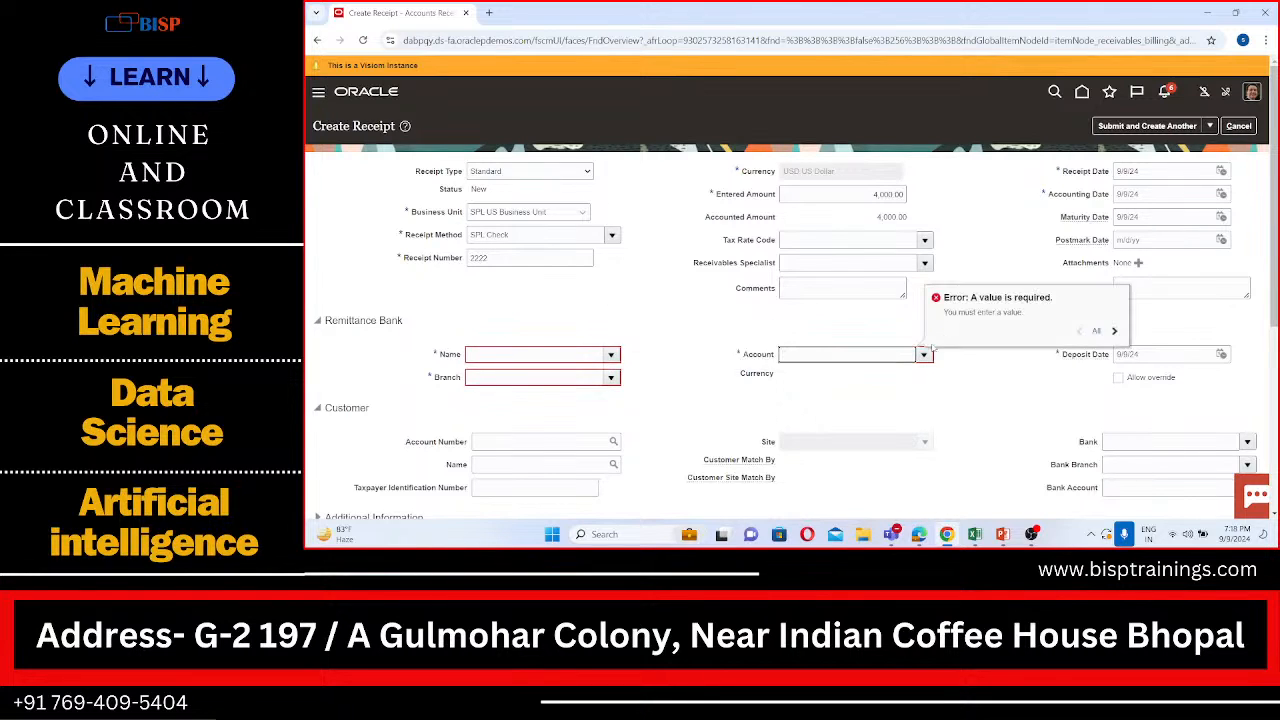
pyautogui.click(924, 354)
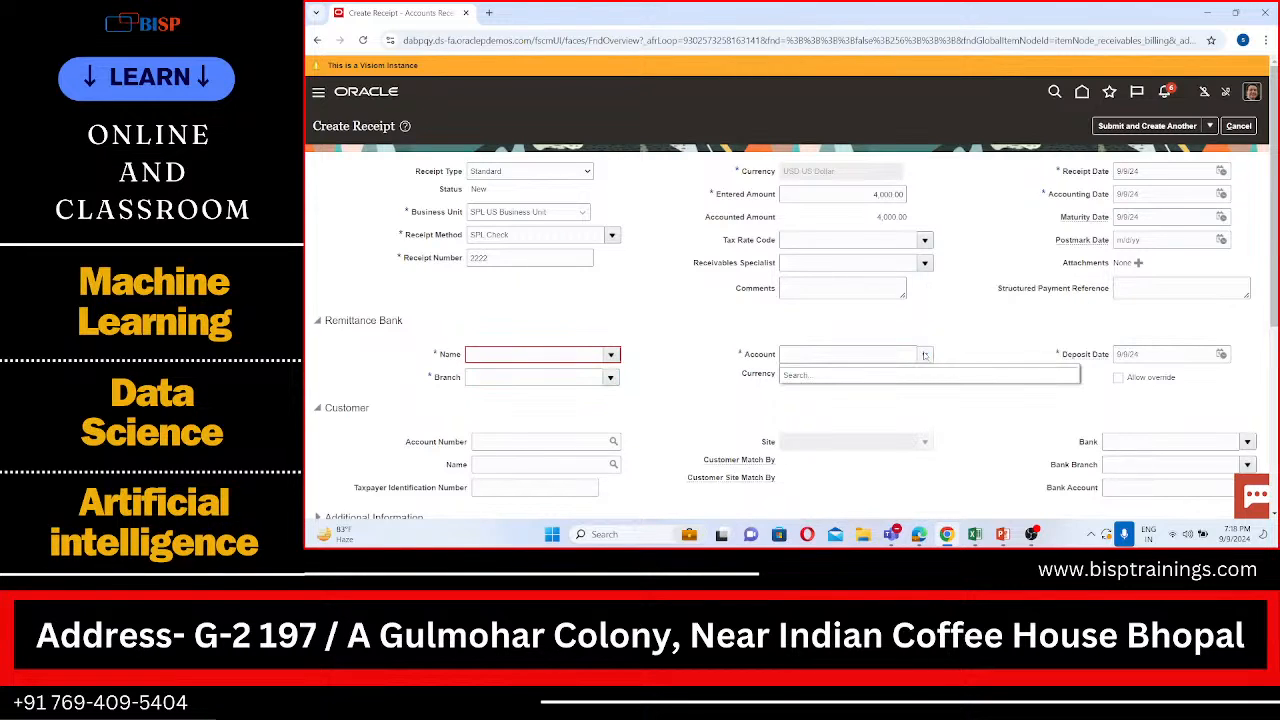
pyautogui.click(870, 358)
pyautogui.write('SPL')
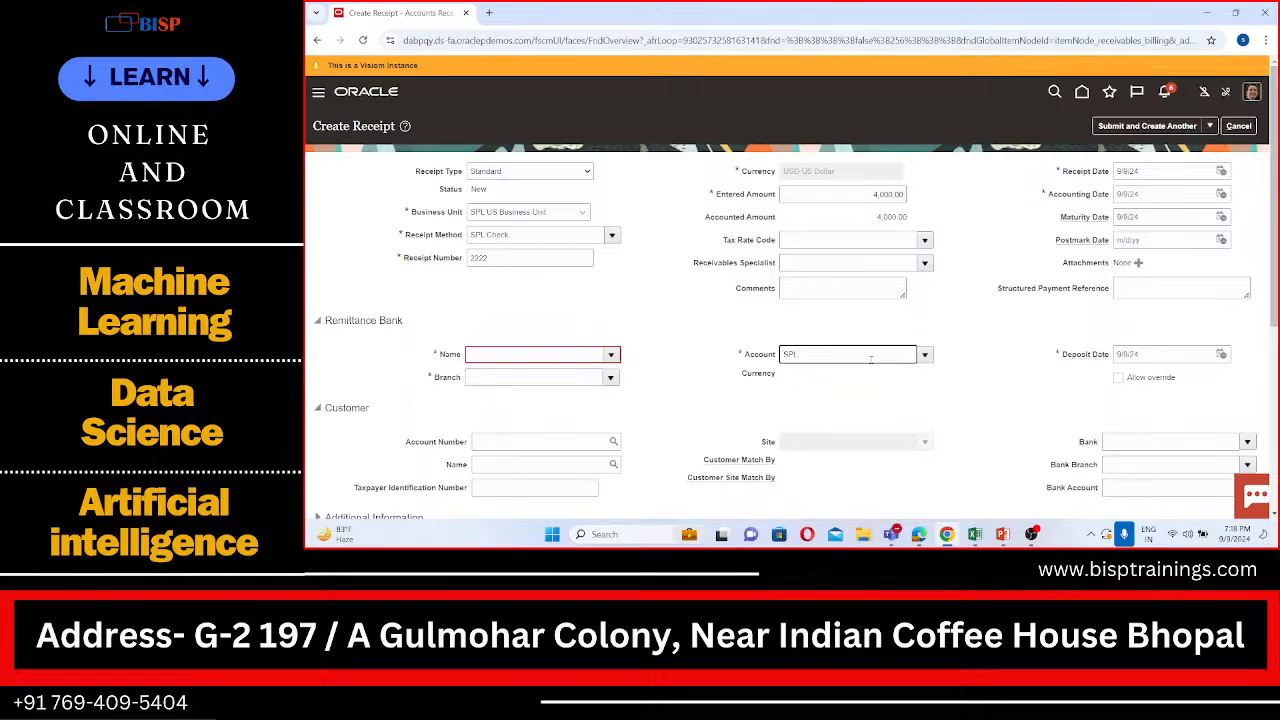
pyautogui.press('BackSpace')
pyautogui.press('BackSpace')
pyautogui.write('SPL')
pyautogui.click(925, 356)
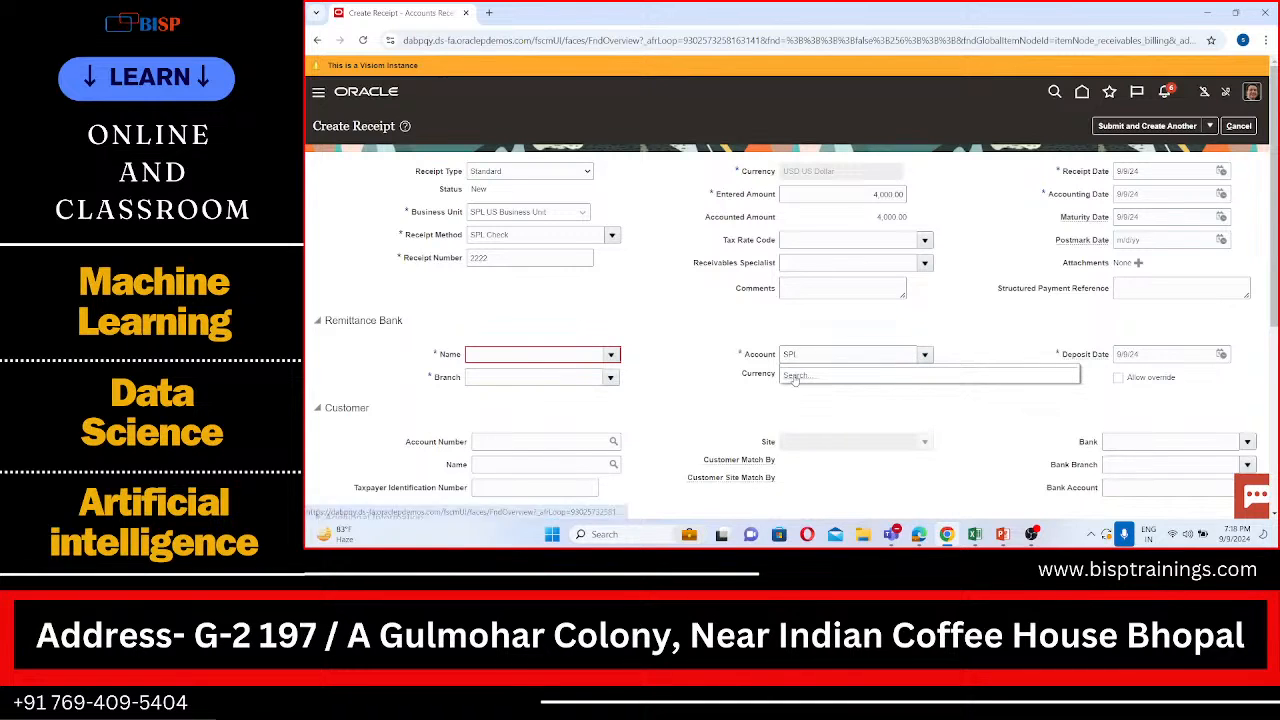
pyautogui.click(793, 376)
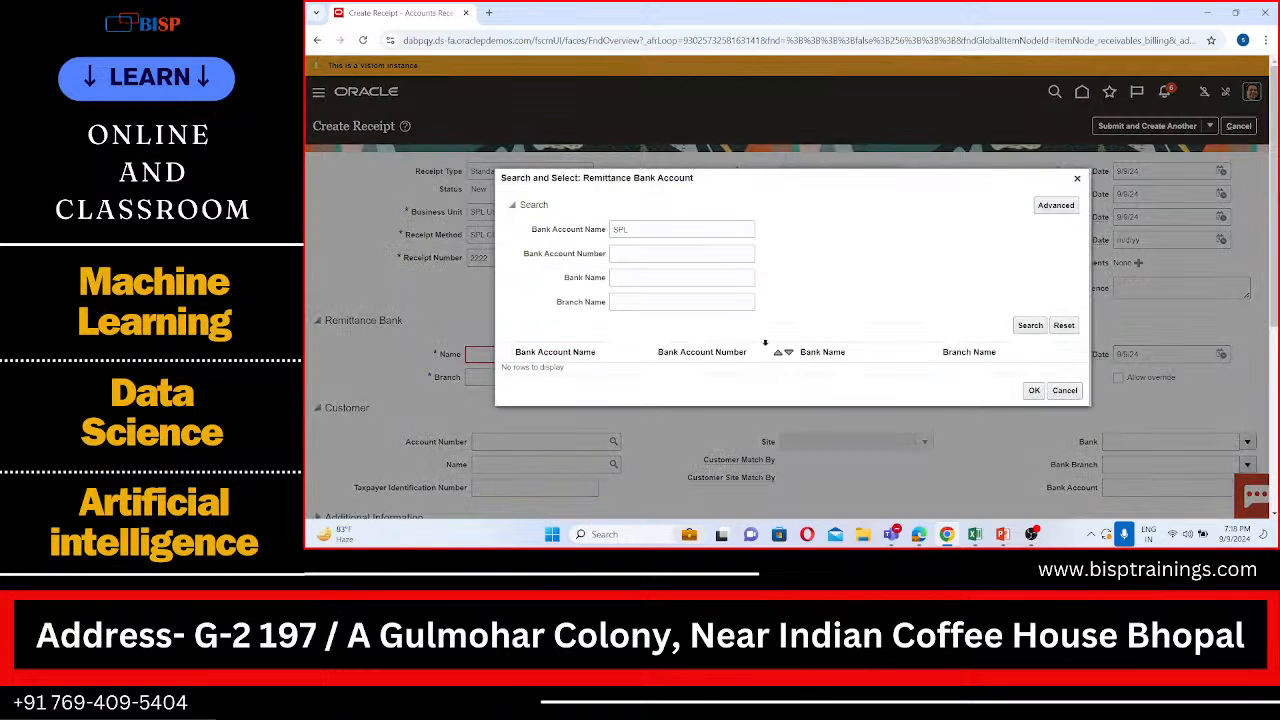
# Step: Remove the account name criterion and search the remittance accounts by bank name SPL
pyautogui.scroll(-1, 717, 355)
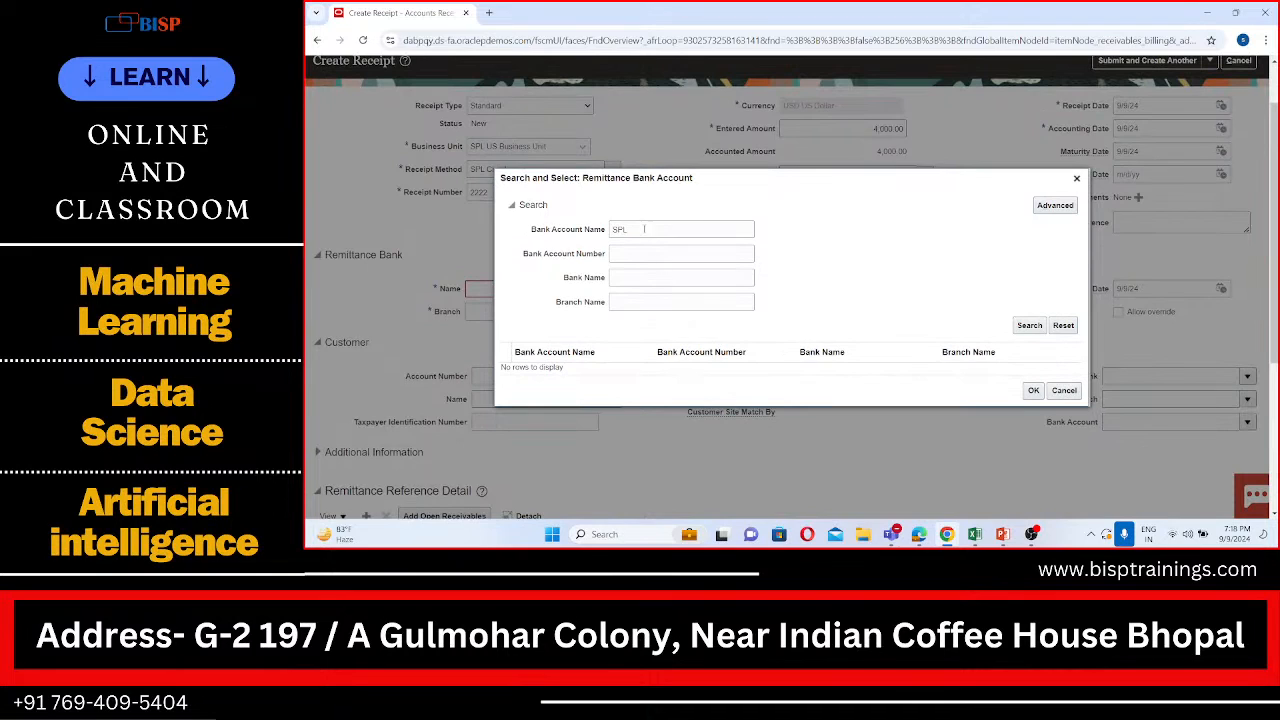
pyautogui.moveTo(644, 229); pyautogui.dragTo(604, 229)
pyautogui.hotkey('ctrl', 'c')
pyautogui.press('BackSpace')
pyautogui.click(634, 276)
pyautogui.hotkey('ctrl', 'v')
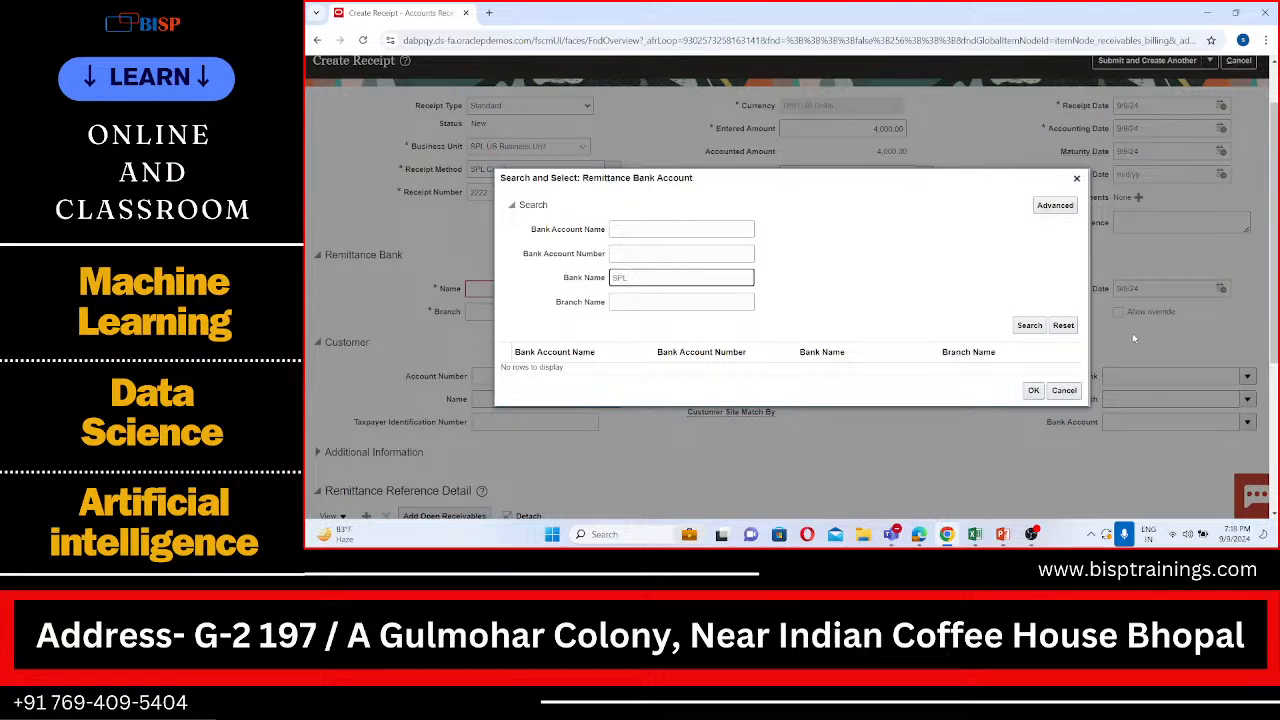
pyautogui.click(1030, 325)
# Step: Change the bank name criterion to Corporate and search the remittance accounts again
pyautogui.click(629, 281)
pyautogui.press('BackSpace')
pyautogui.press('BackSpace')
pyautogui.press('BackSpace')
pyautogui.write('Corporat')
pyautogui.click(1026, 325)
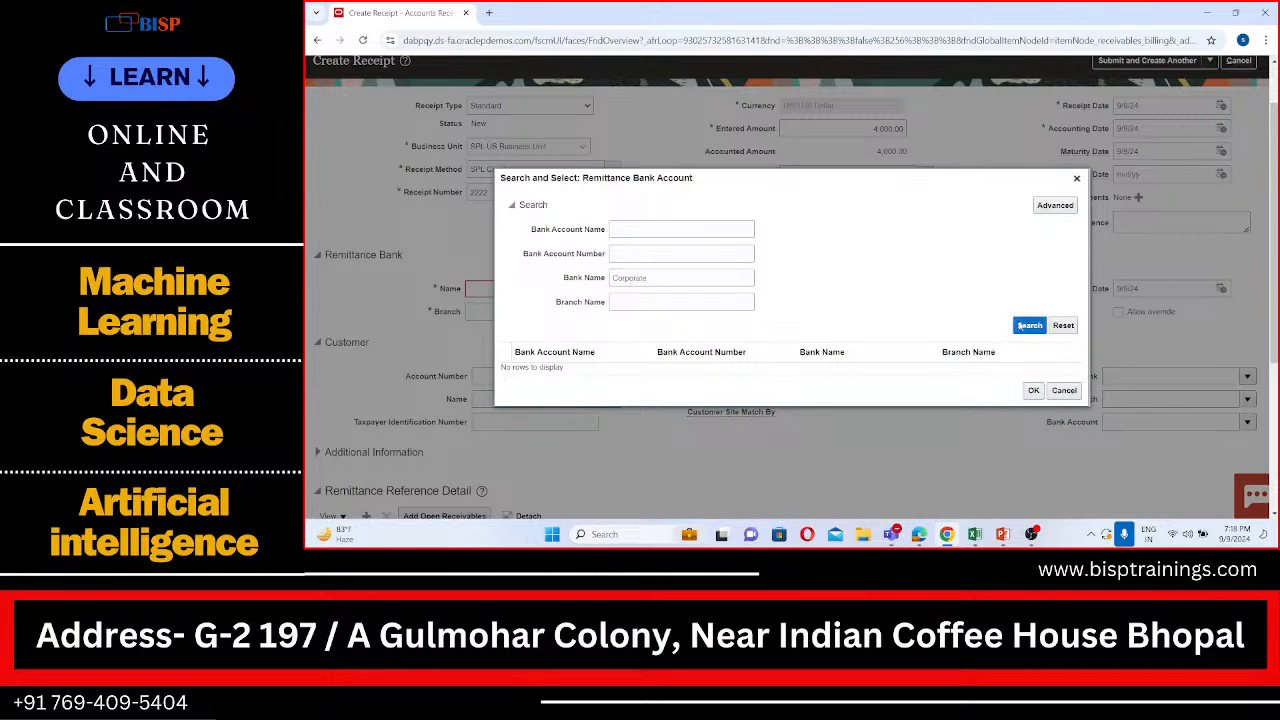
# Step: Search the remittance accounts again with Amex as the bank name criterion, and close the search without selecting an account
pyautogui.click(651, 279)
pyautogui.press('BackSpace')
pyautogui.press('BackSpace')
pyautogui.press('BackSpace')
pyautogui.press('BackSpace')
pyautogui.press('BackSpace')
pyautogui.press('BackSpace')
pyautogui.press('BackSpace')
pyautogui.press('BackSpace')
pyautogui.press('BackSpace')
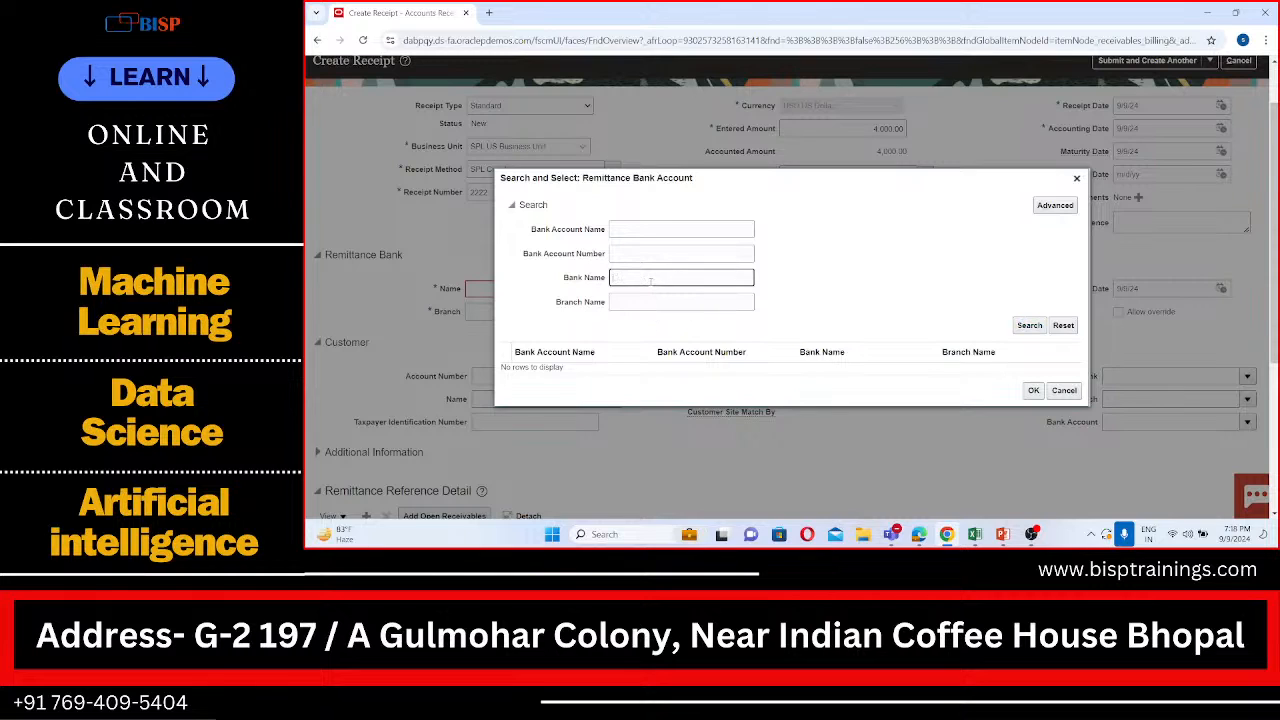
pyautogui.write('Amex')
pyautogui.click(1032, 326)
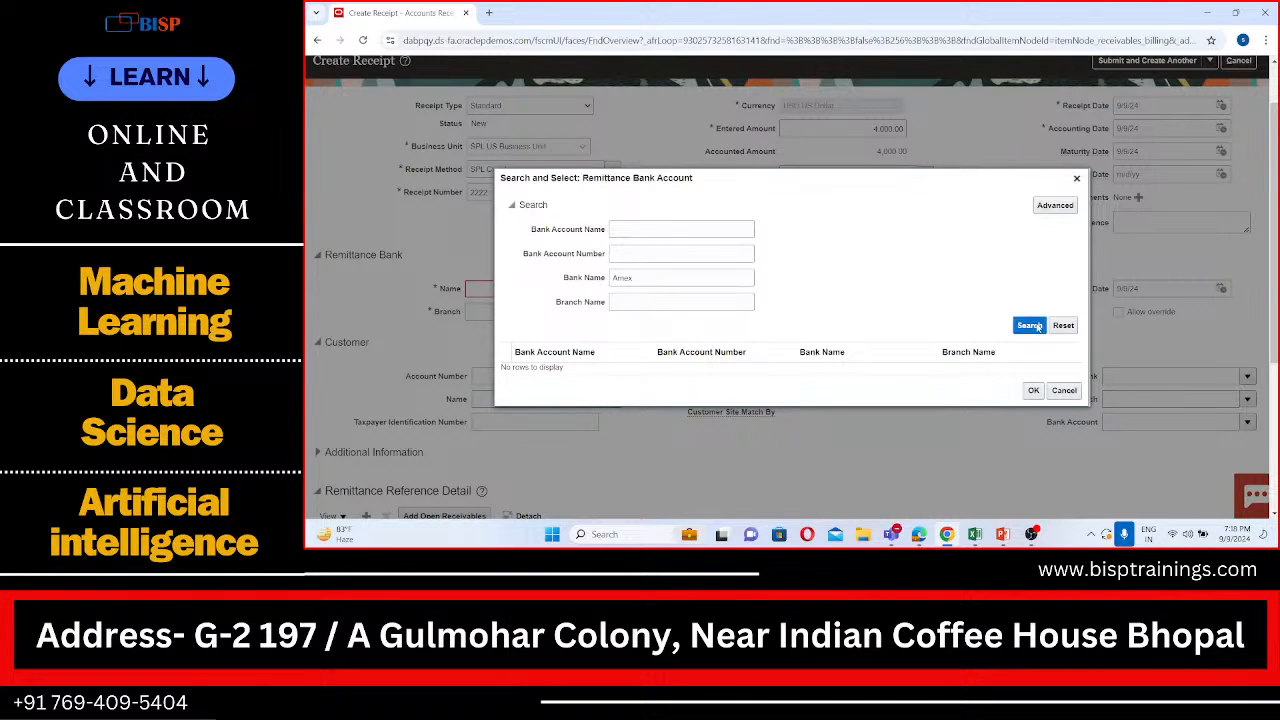
pyautogui.click(1070, 391)
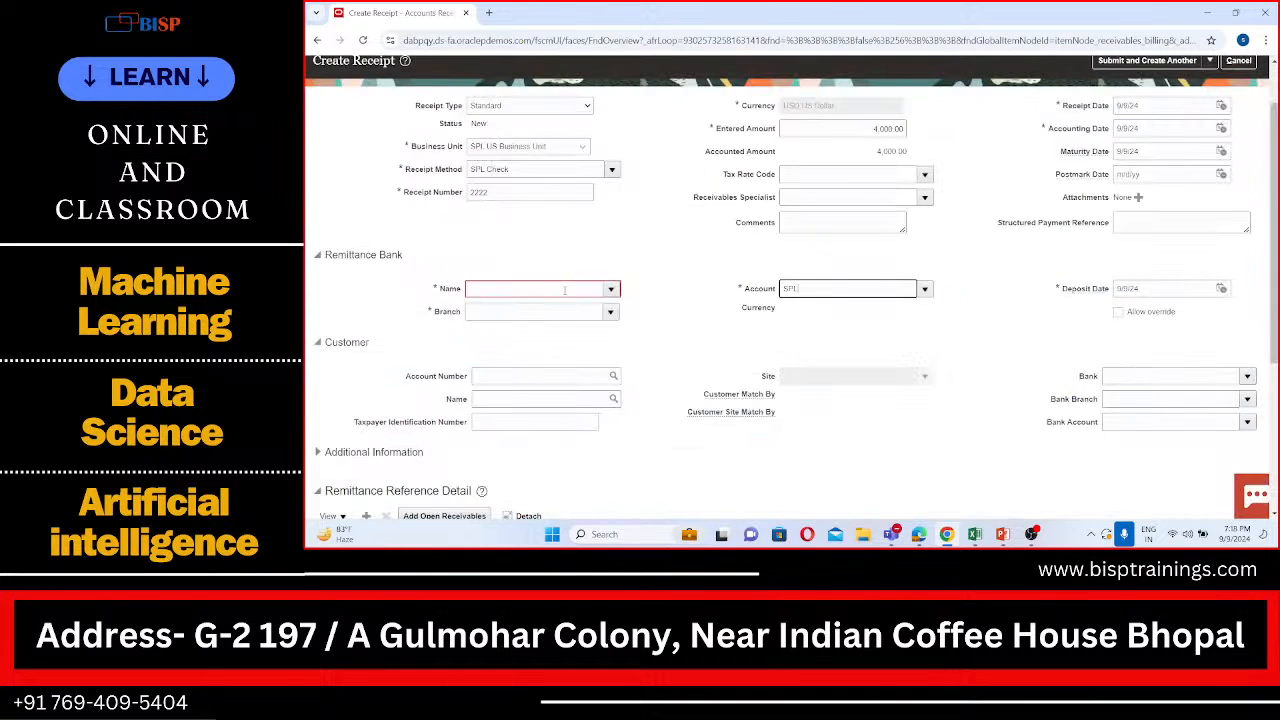
# Step: Set the remittance bank name to SPL Bank and enter SP in the branch field to look up its branch
pyautogui.click(563, 290)
pyautogui.write('SPL')
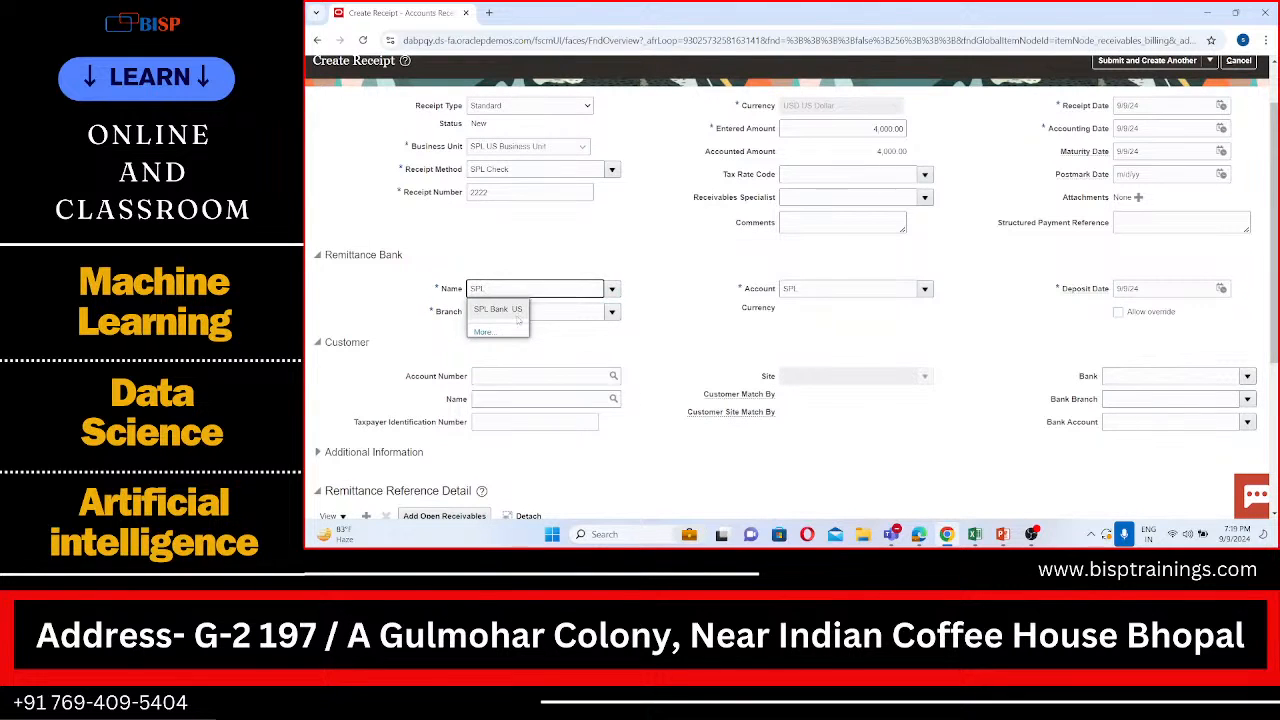
pyautogui.click(513, 316)
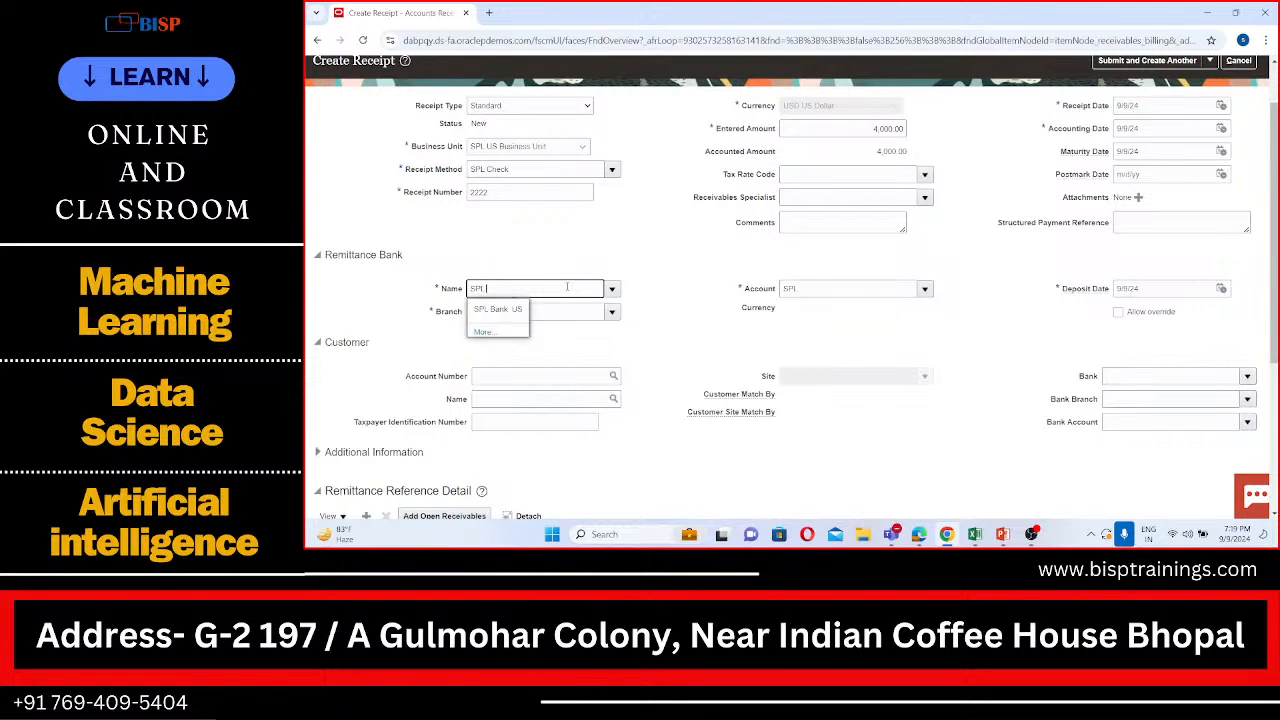
pyautogui.click(520, 310)
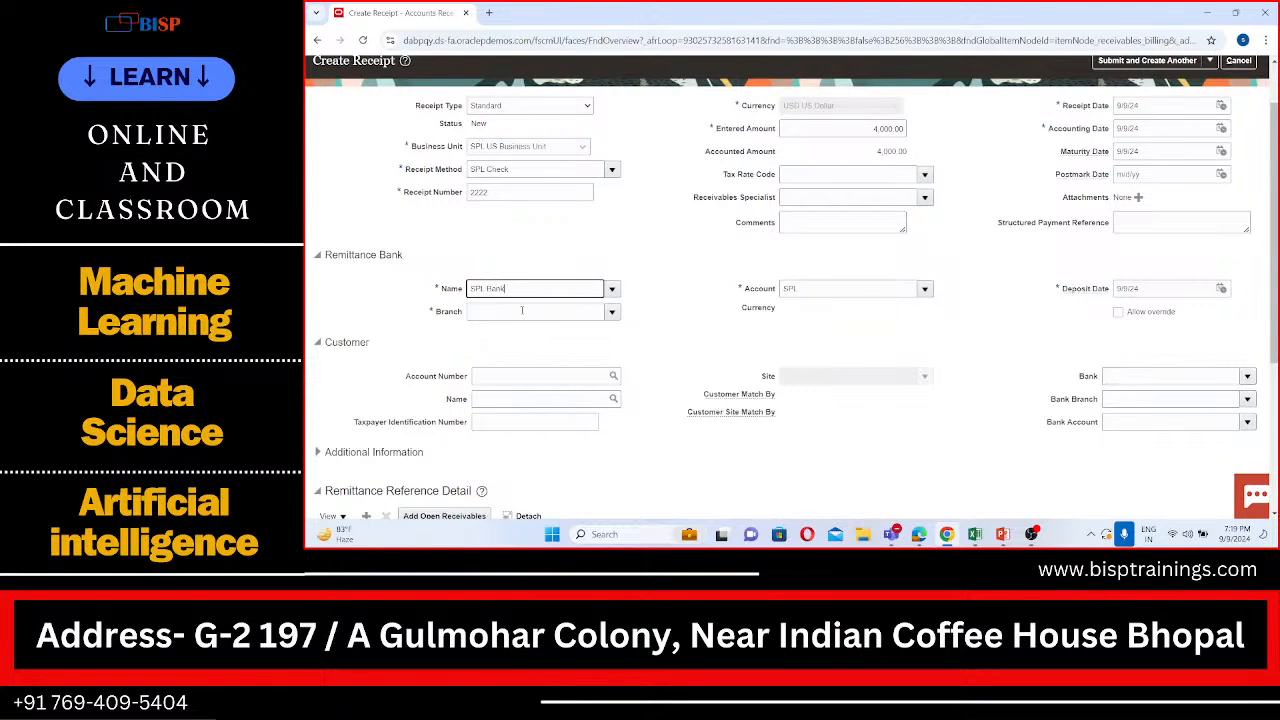
pyautogui.click(533, 311)
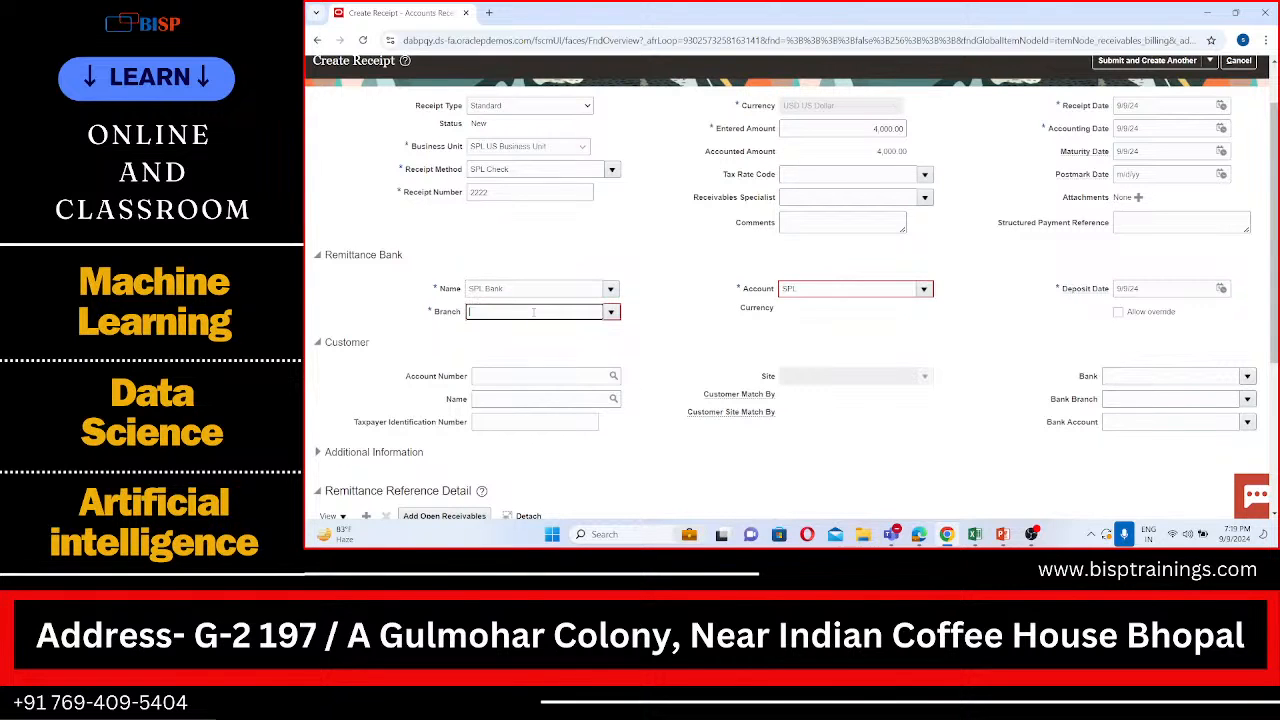
pyautogui.write('SP')
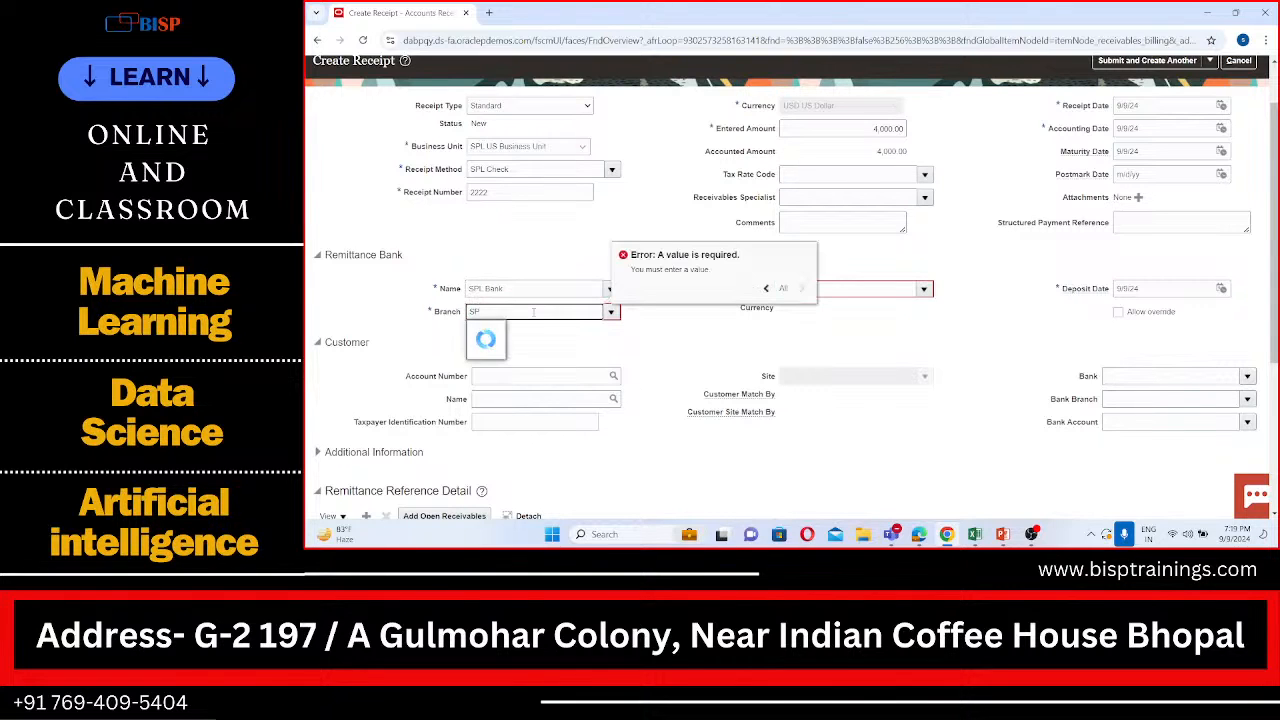
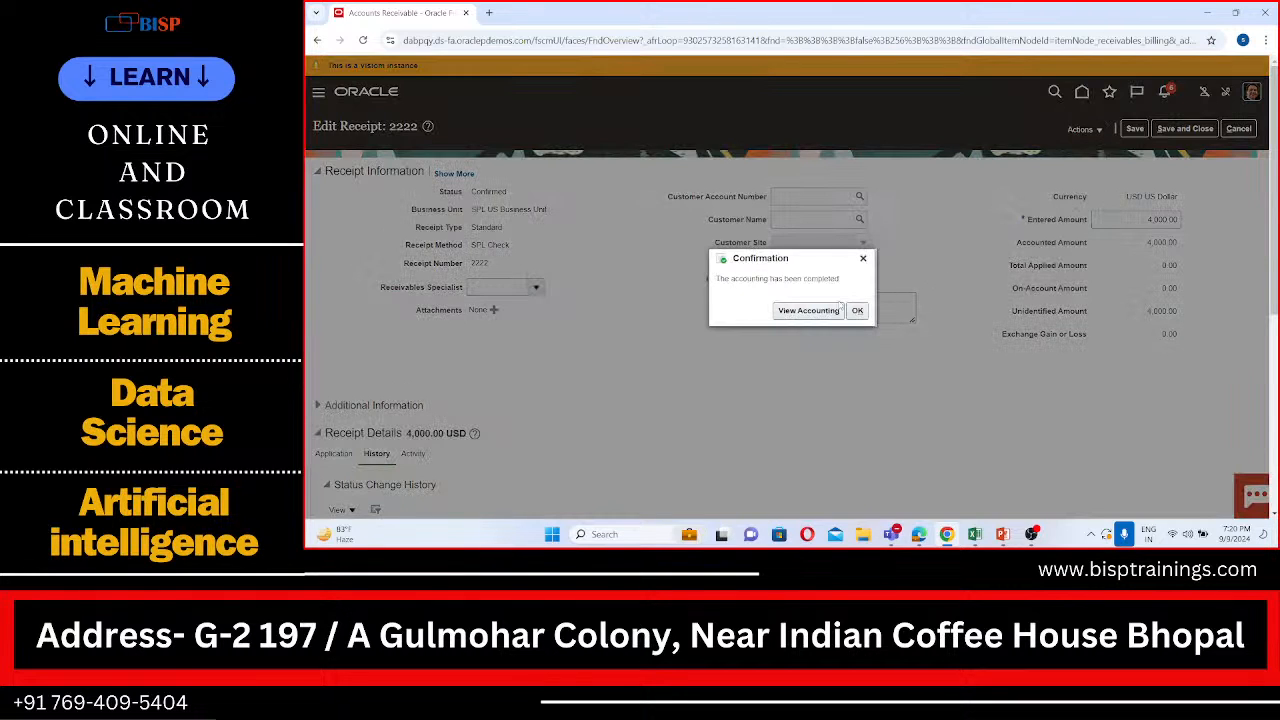
# Step: Review the accounting lines of receipt 2222, and save and close the receipt
pyautogui.click(796, 310)
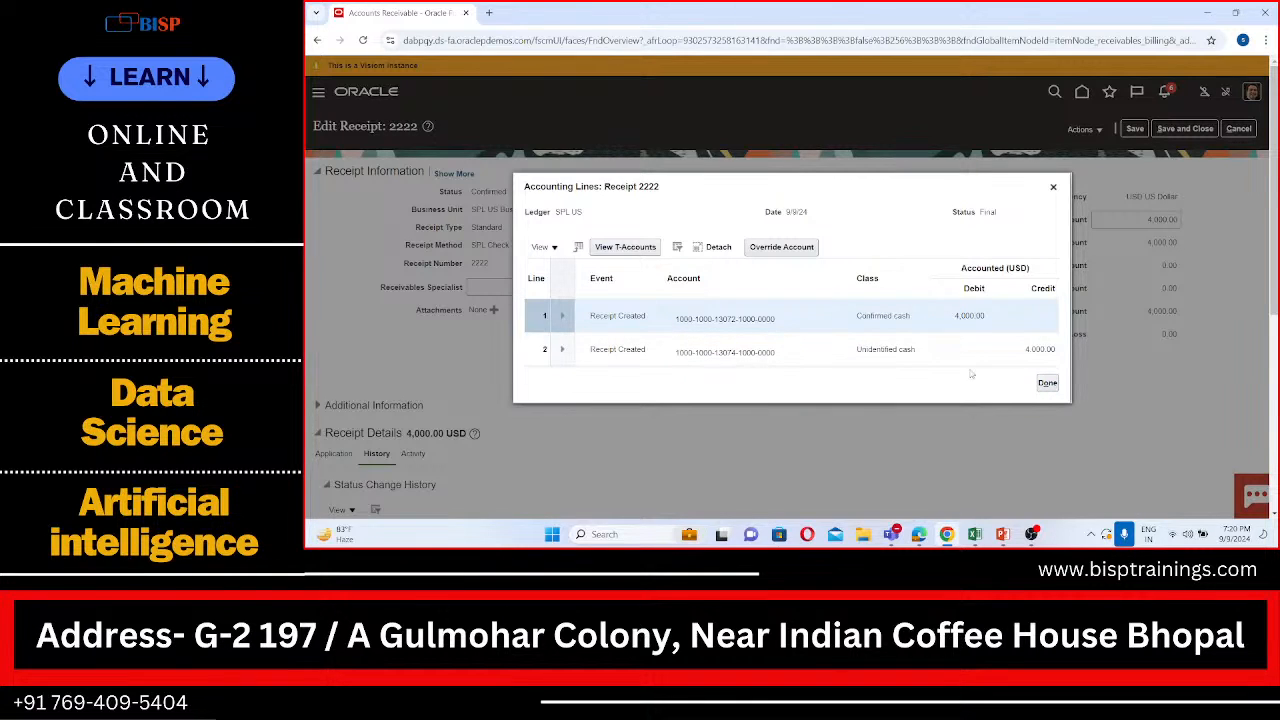
pyautogui.click(1046, 383)
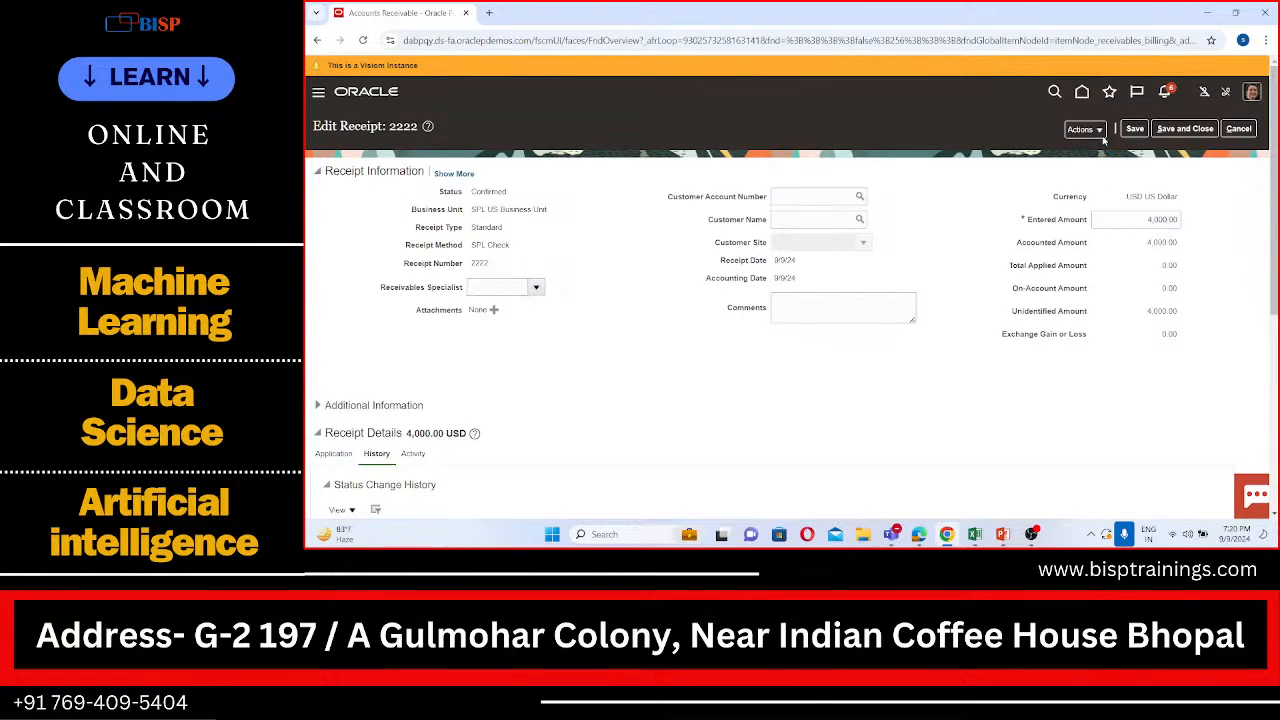
pyautogui.click(1099, 131)
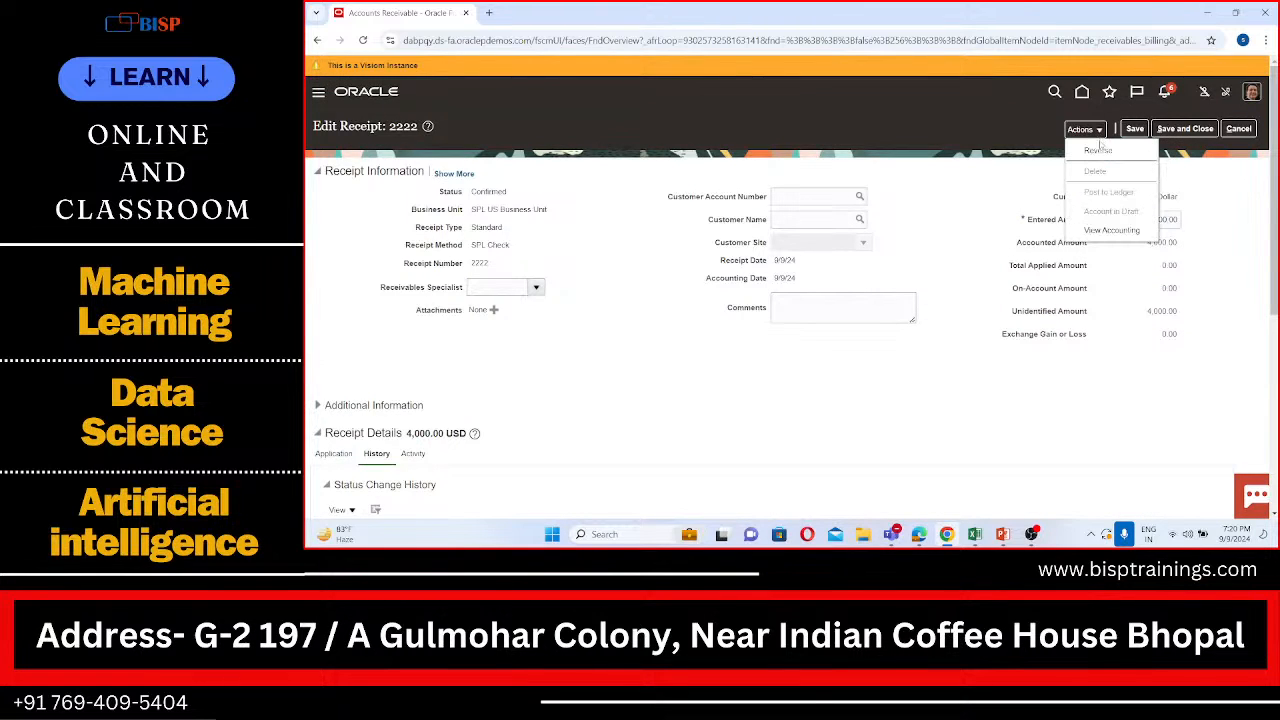
pyautogui.click(959, 184)
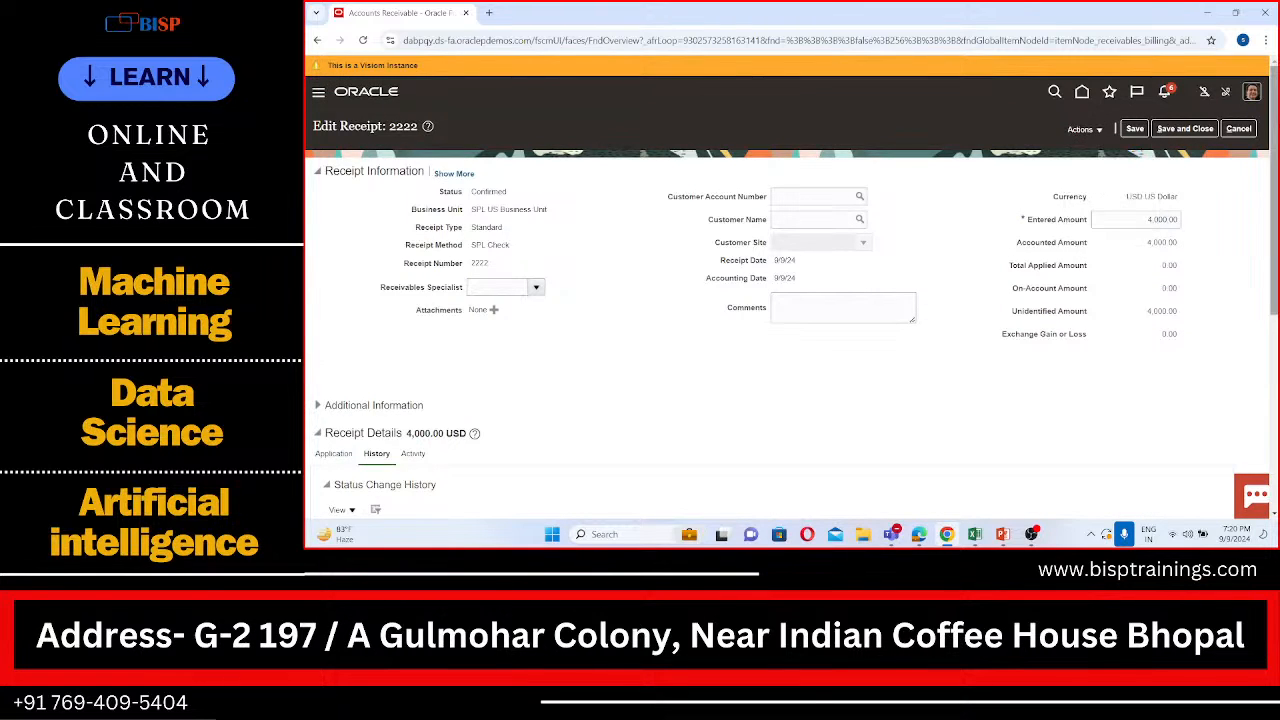
pyautogui.click(1186, 129)
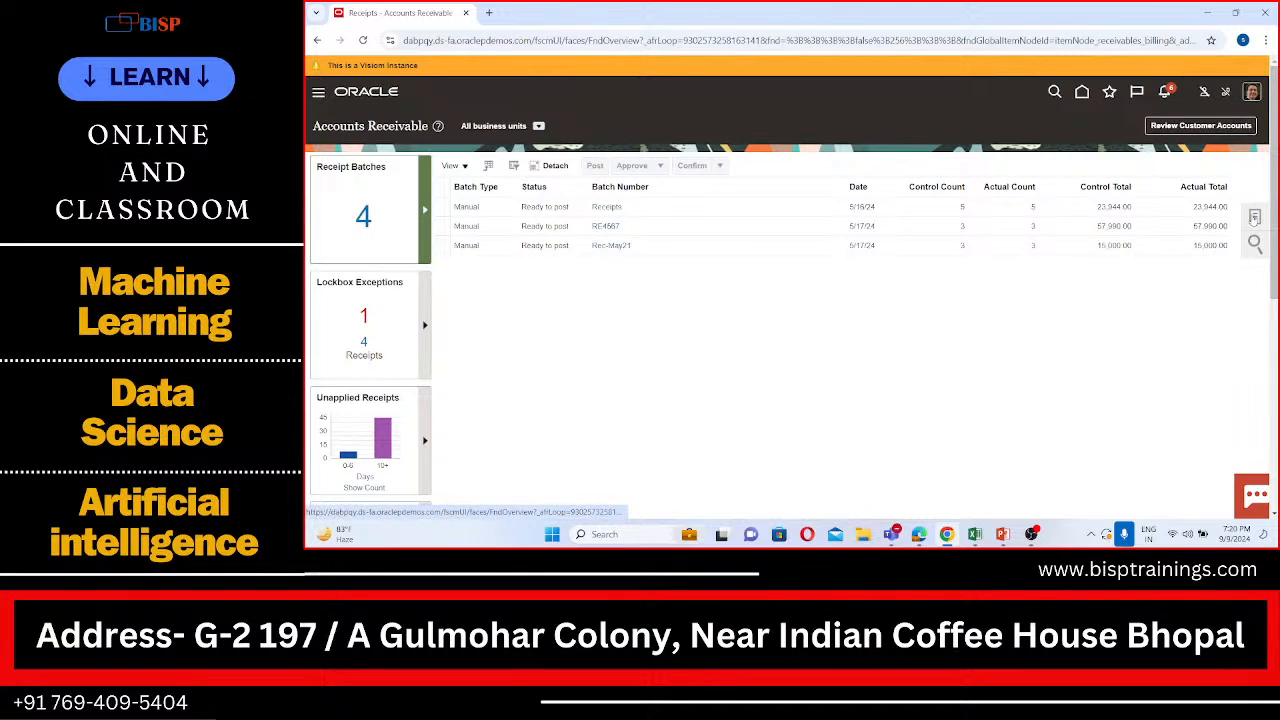
# Step: Go to the Receivables Billing work area and open Manage Transactions
pyautogui.click(1255, 217)
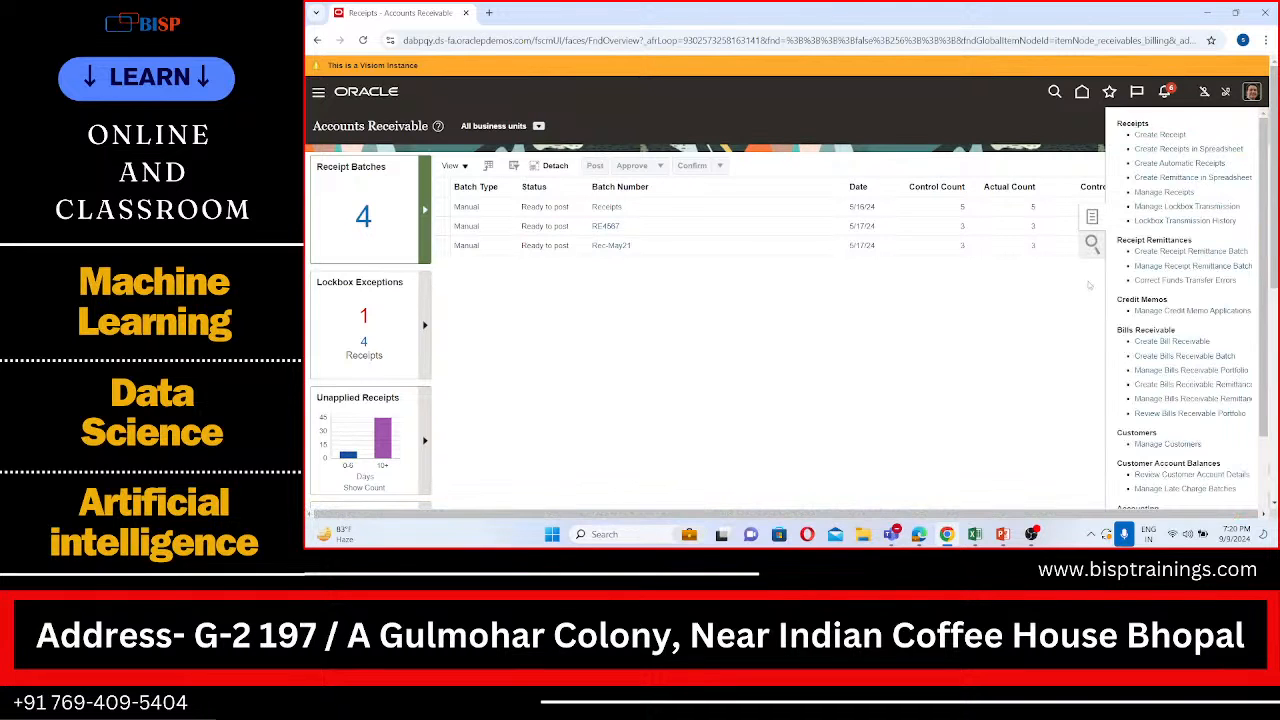
pyautogui.click(1072, 307)
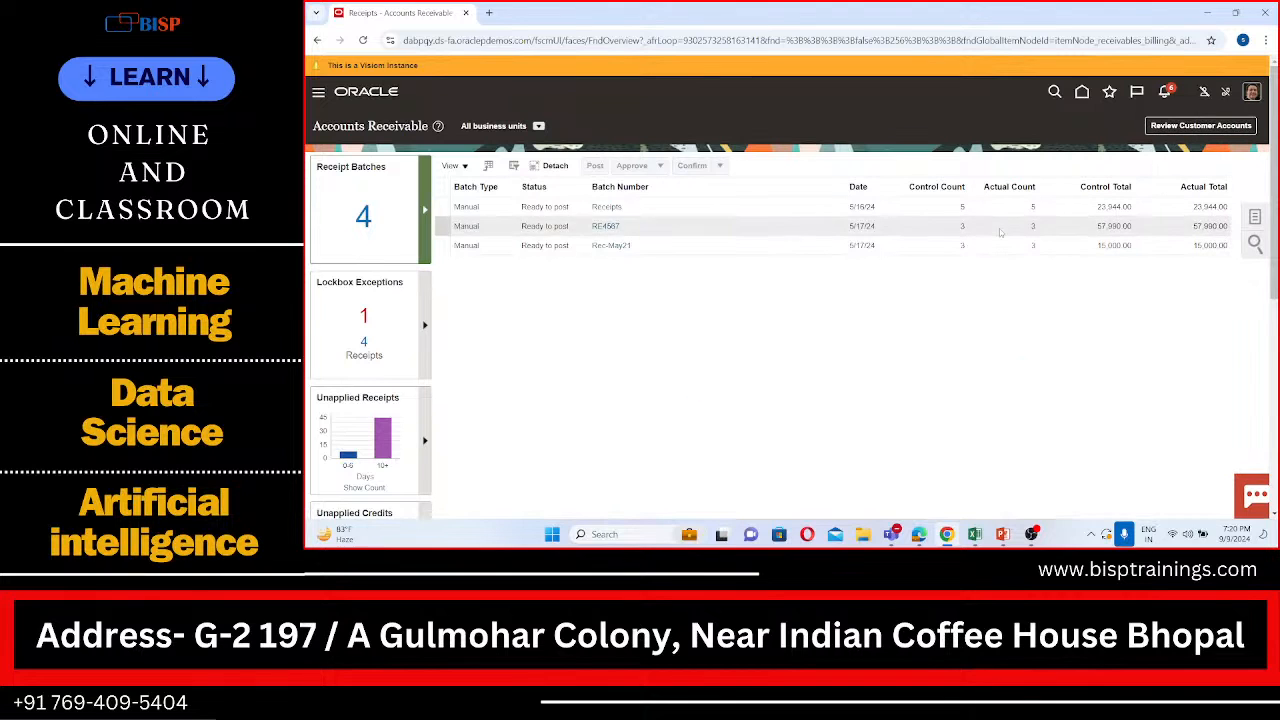
pyautogui.click(318, 92)
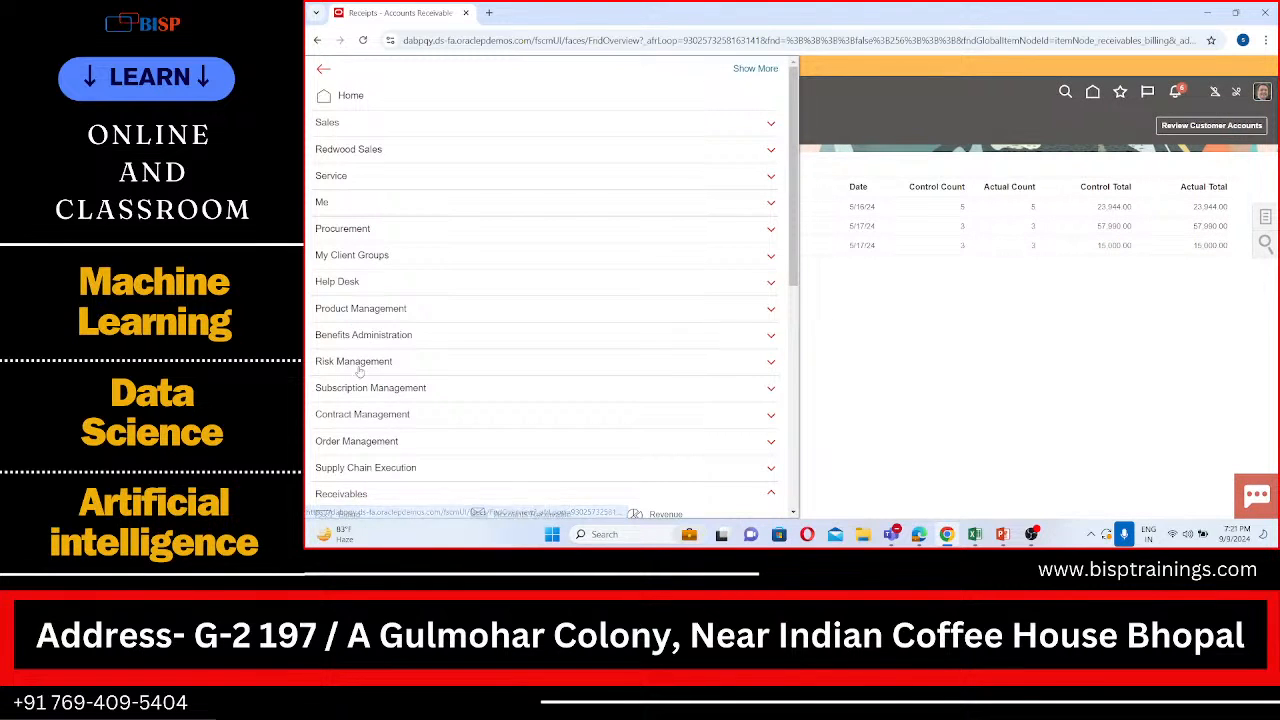
pyautogui.scroll(-1, 360, 373)
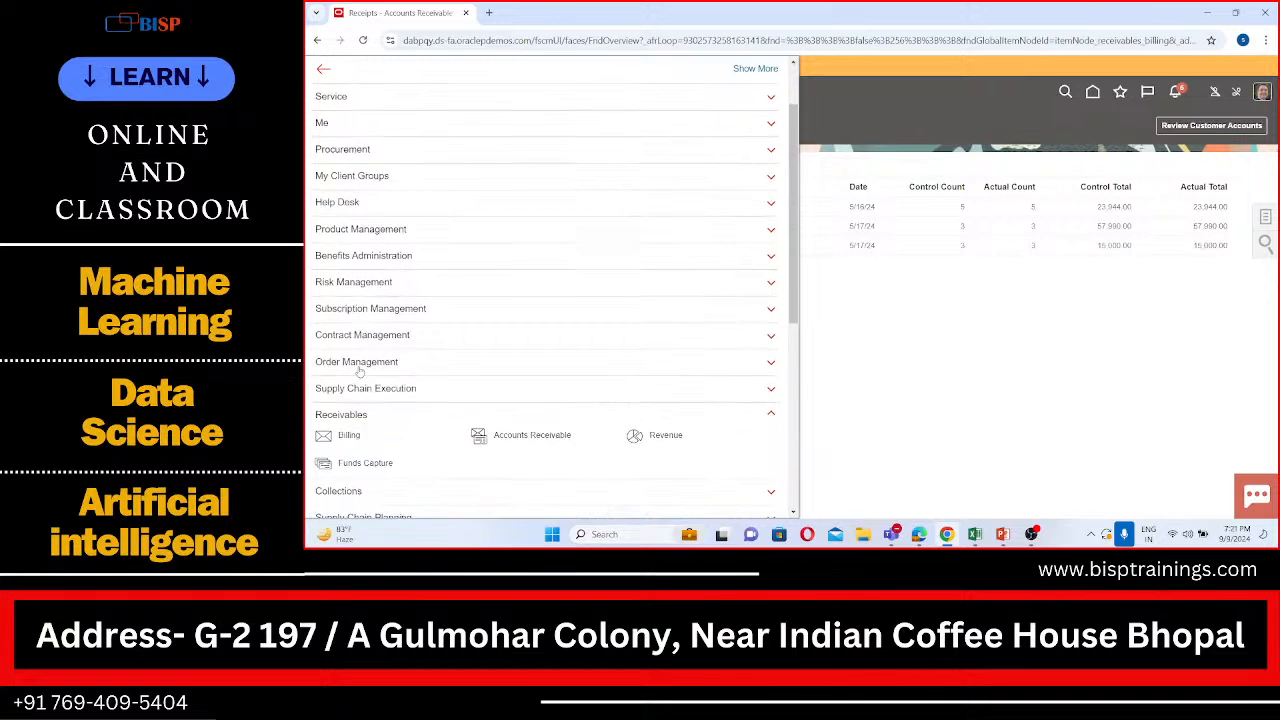
pyautogui.click(345, 436)
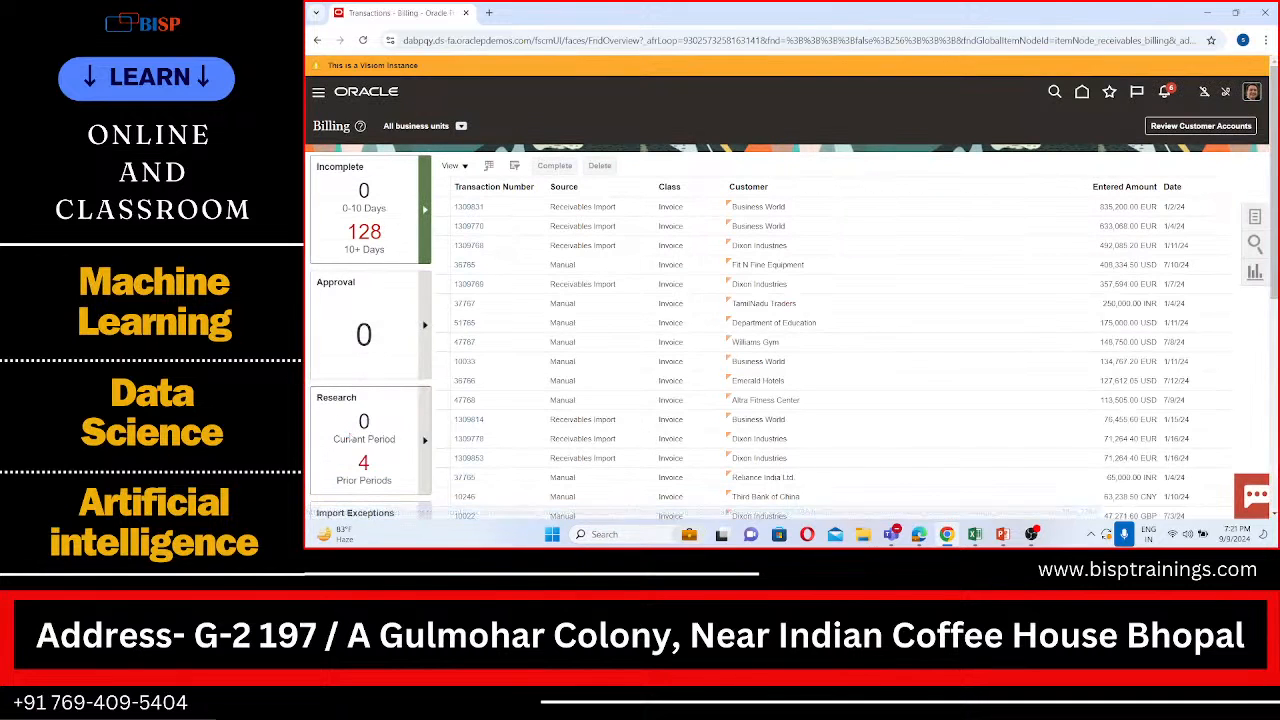
pyautogui.click(1256, 218)
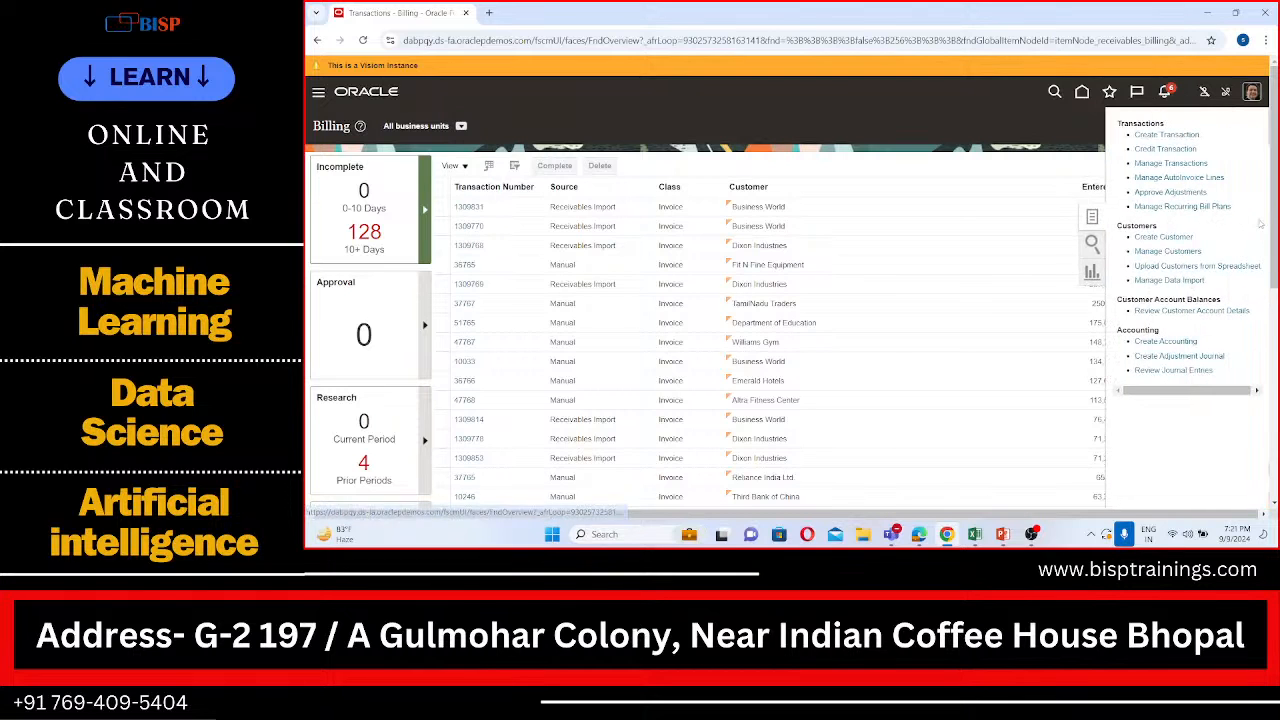
pyautogui.click(1168, 164)
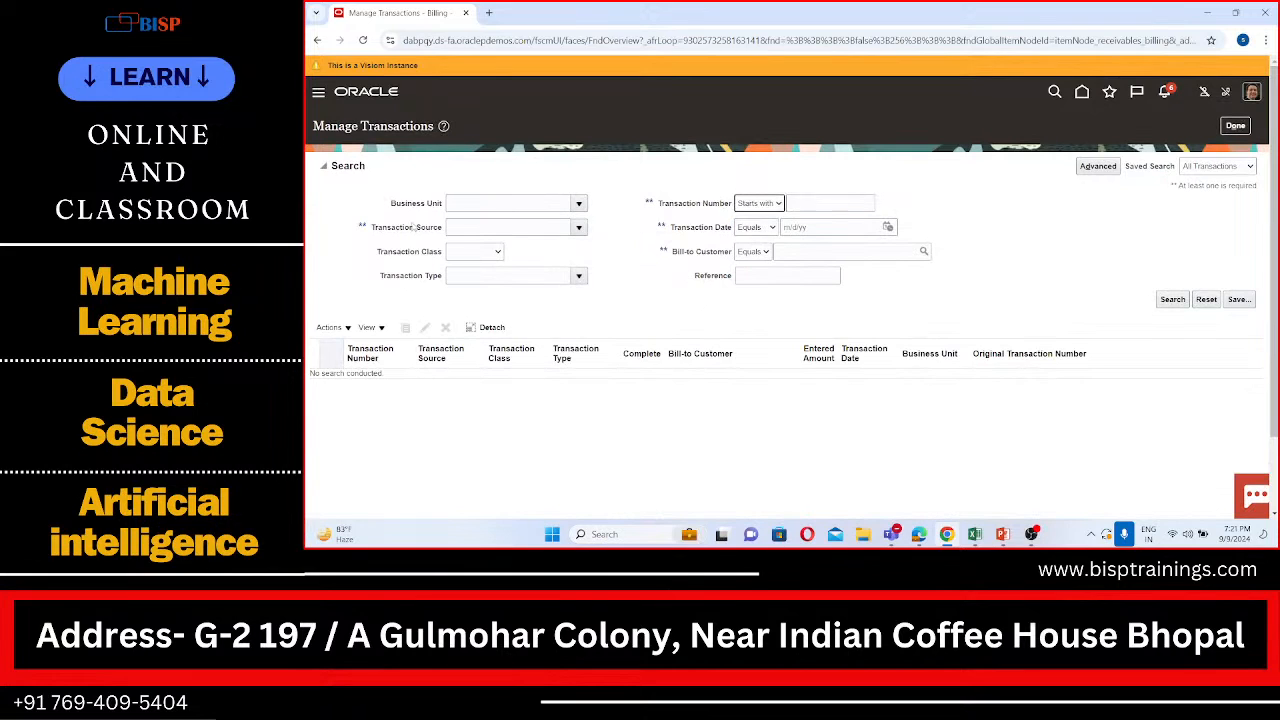
# Step: Look up SPL as the business unit criterion and select SPL US Business Unit
pyautogui.click(469, 203)
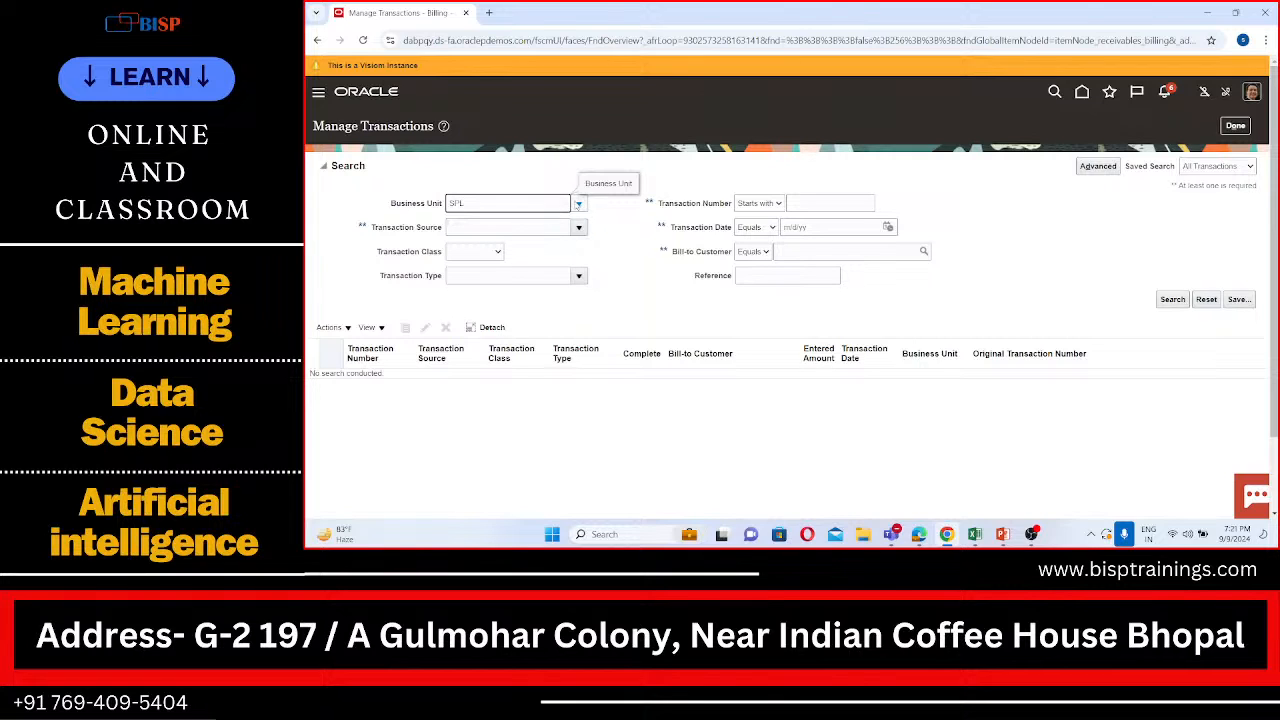
pyautogui.click(578, 203)
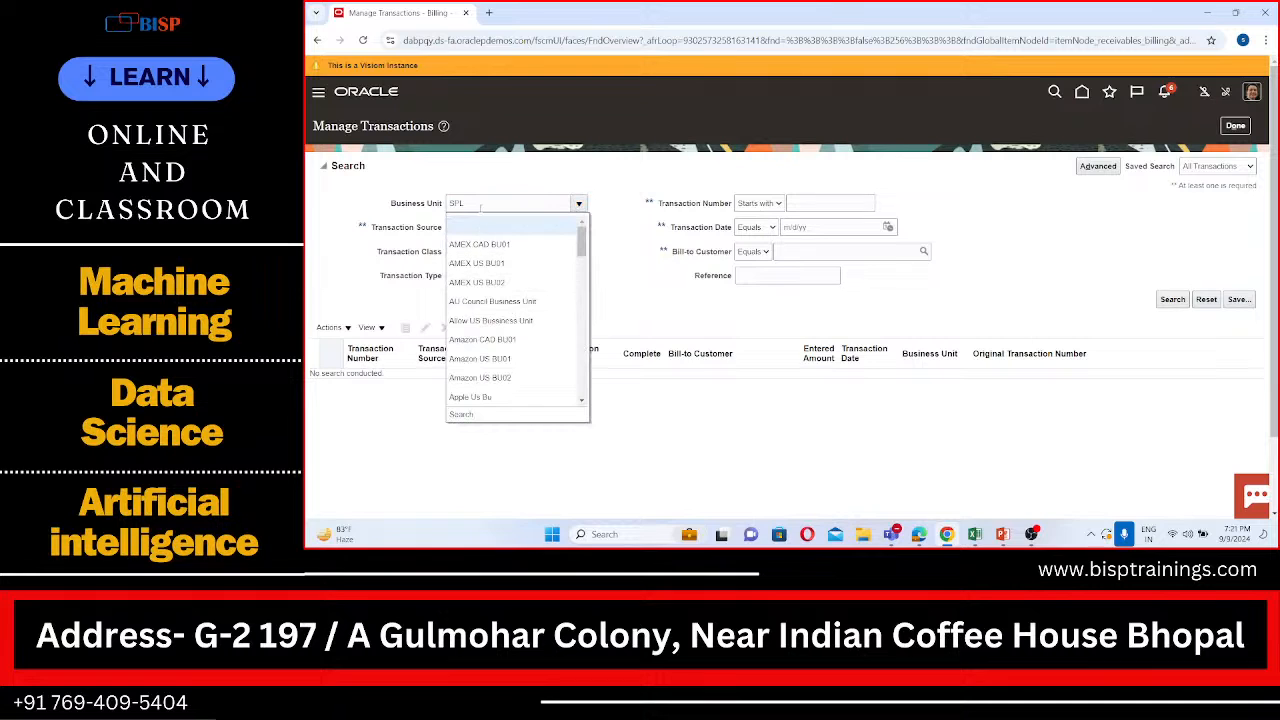
pyautogui.click(471, 414)
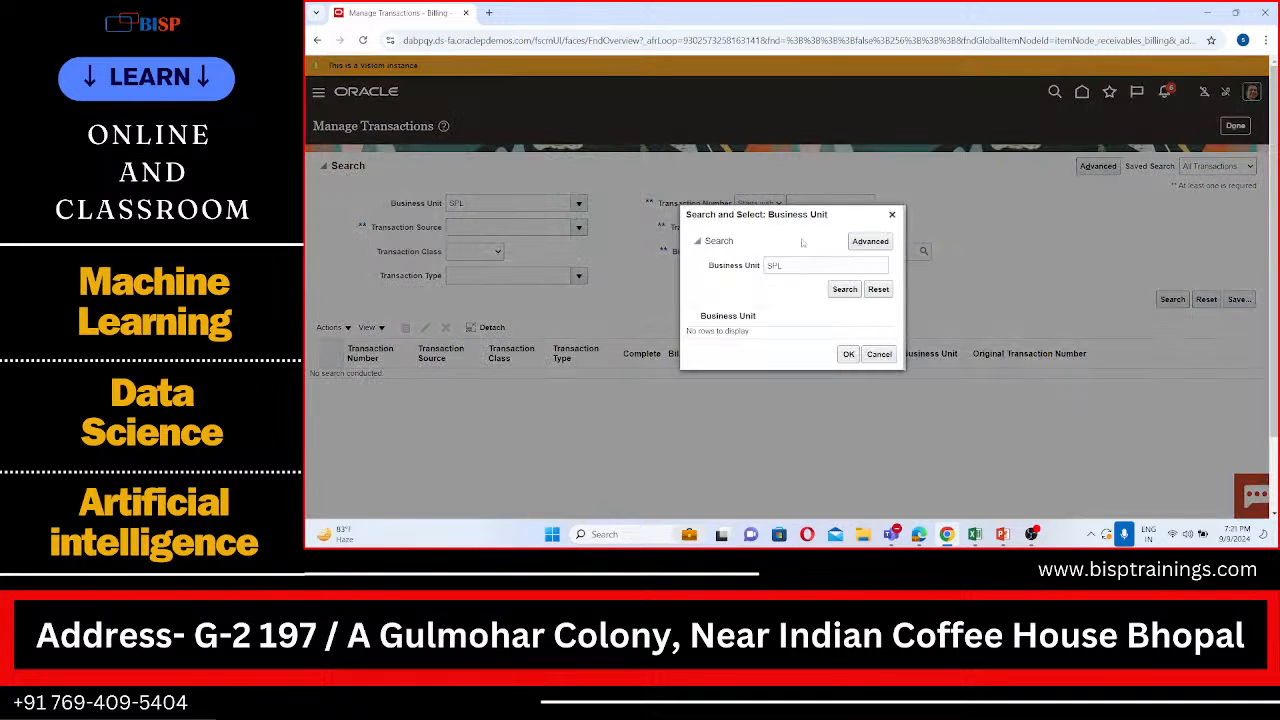
pyautogui.click(838, 289)
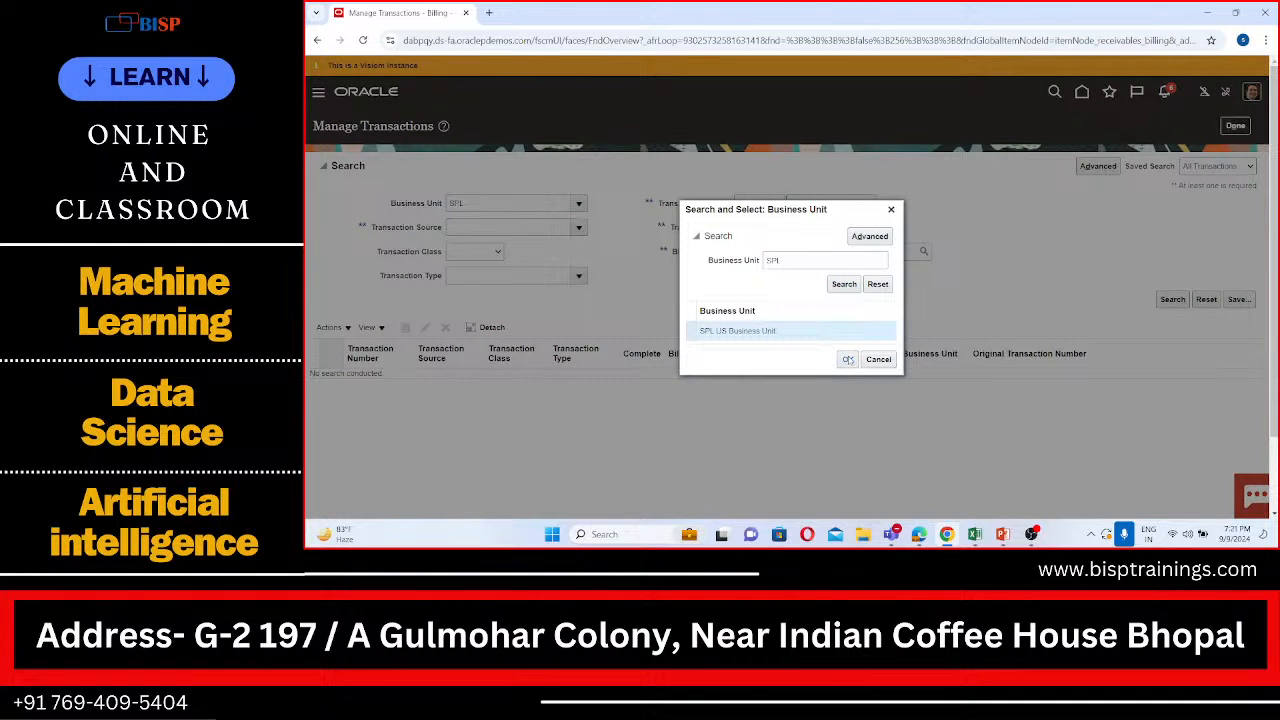
pyautogui.click(848, 359)
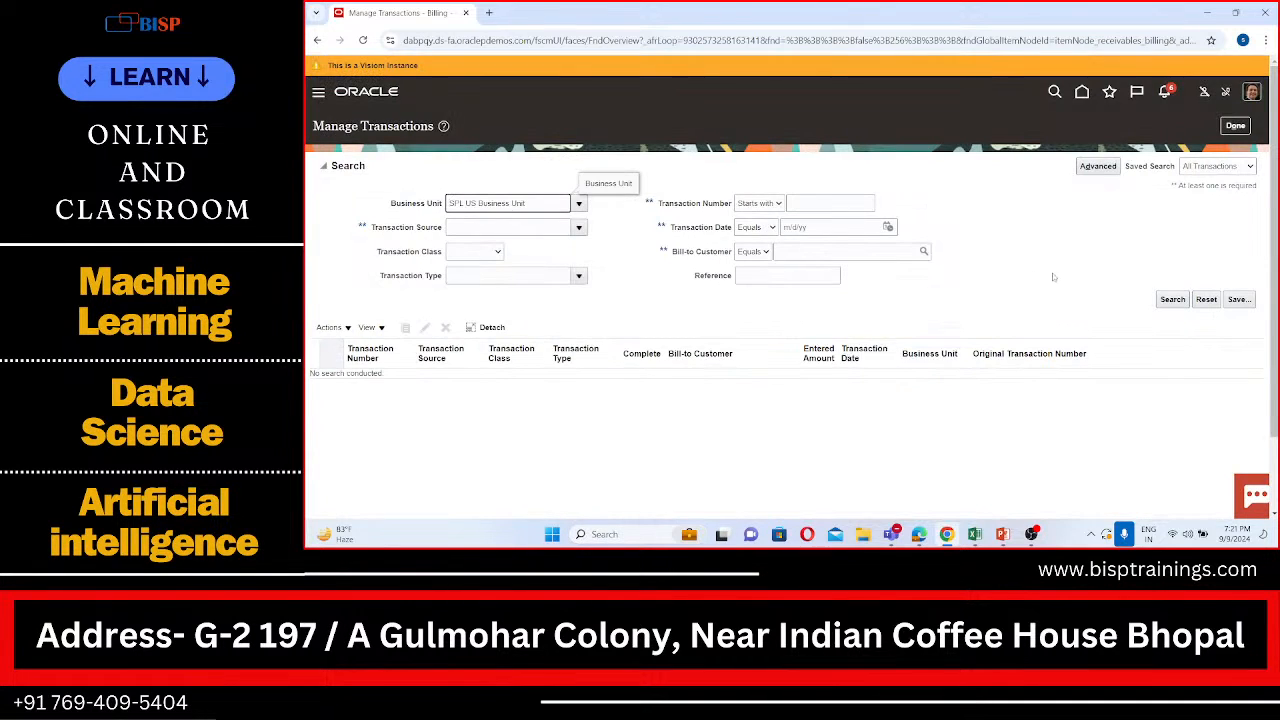
# Step: Look up SPL as the bill-to customer, select SPL Customer, and search the transactions
pyautogui.click(1174, 300)
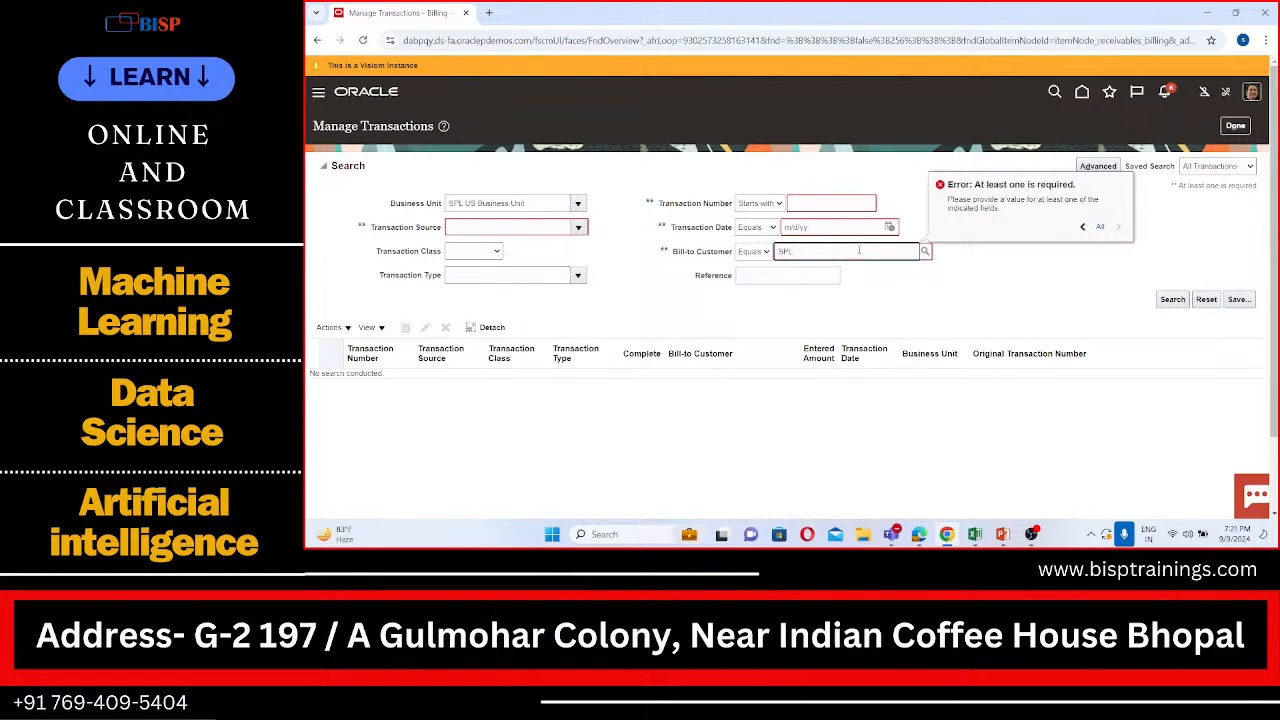
pyautogui.click(926, 254)
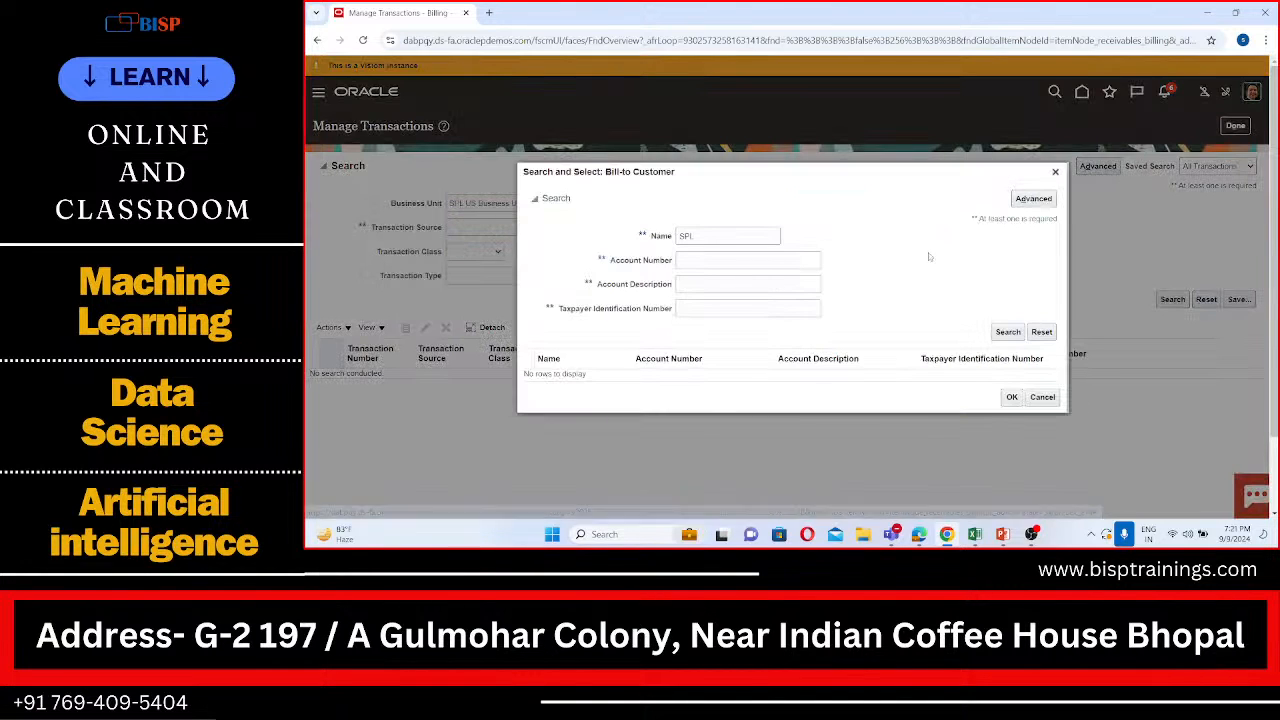
pyautogui.click(1008, 333)
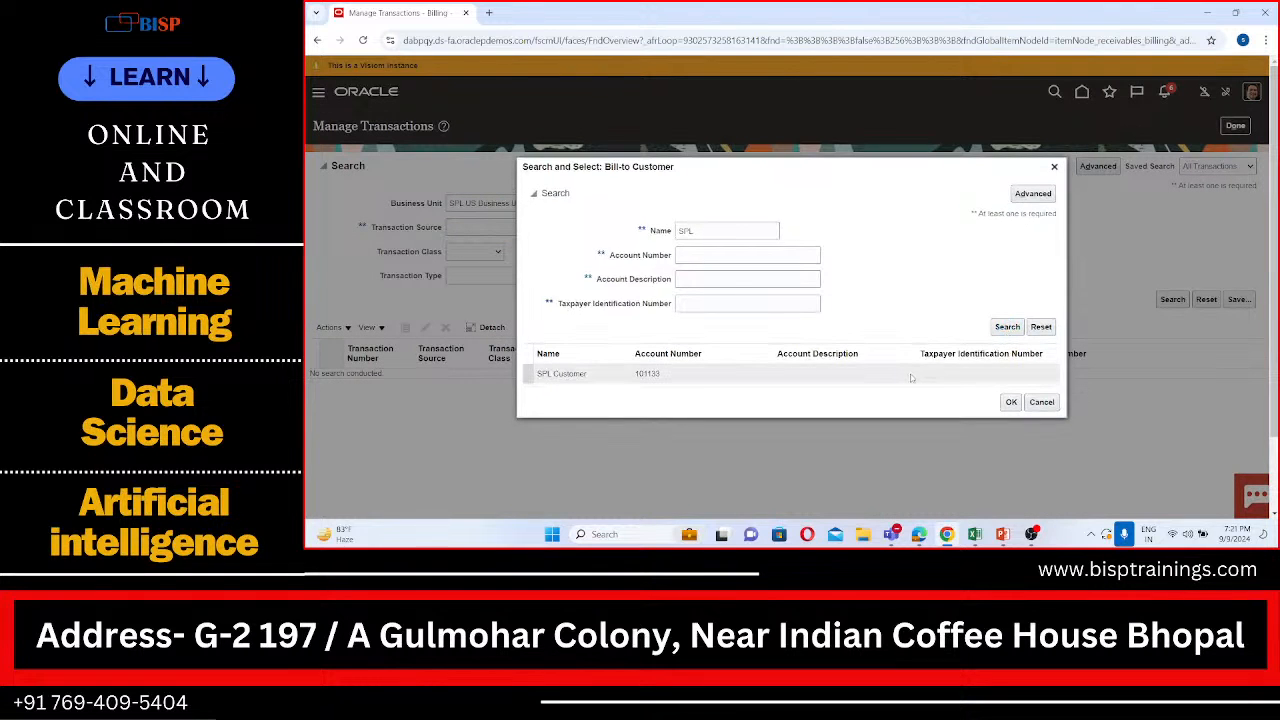
pyautogui.click(1007, 403)
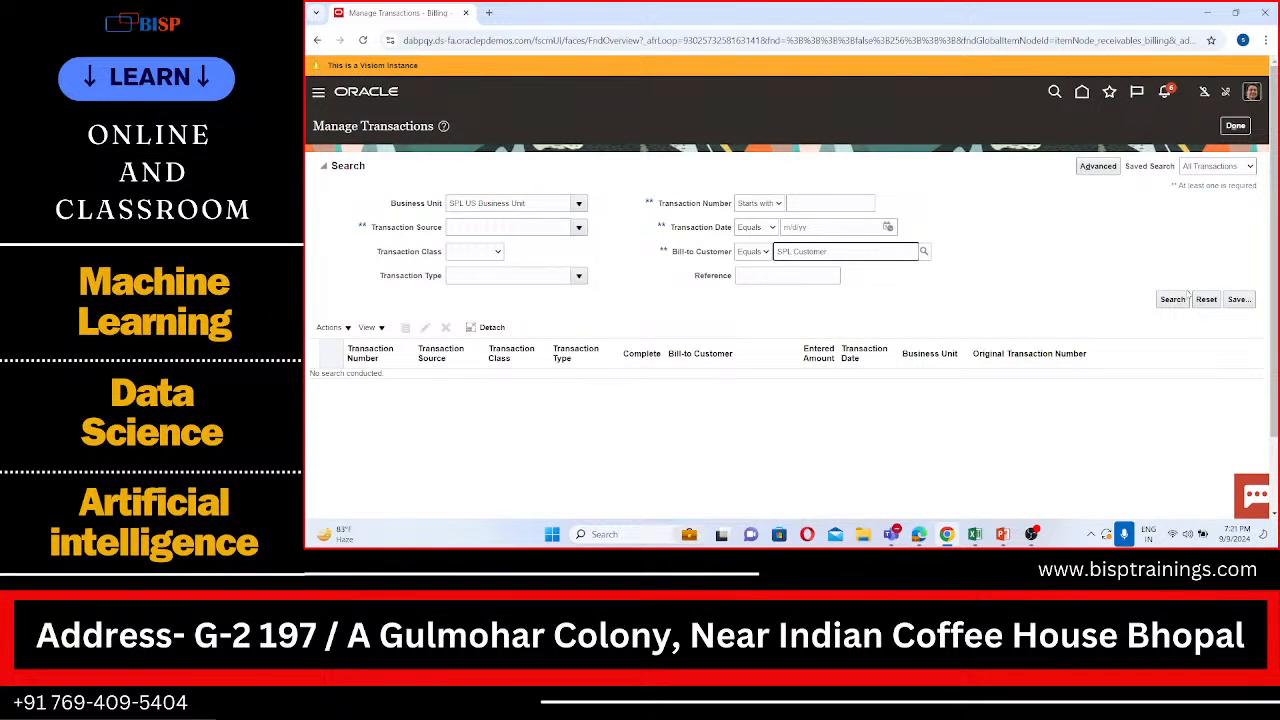
pyautogui.click(1172, 300)
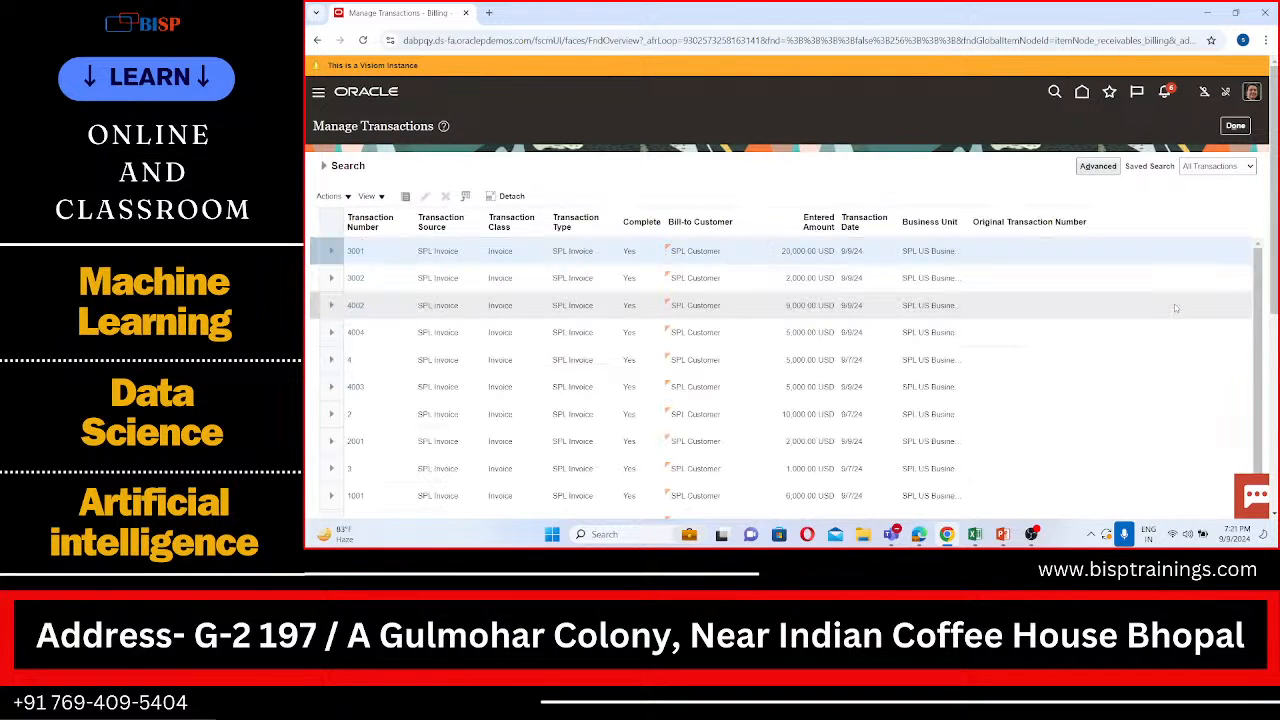
# Step: Open invoice 1001 from the transaction results and view its balance details
pyautogui.scroll(-1, 1176, 308)
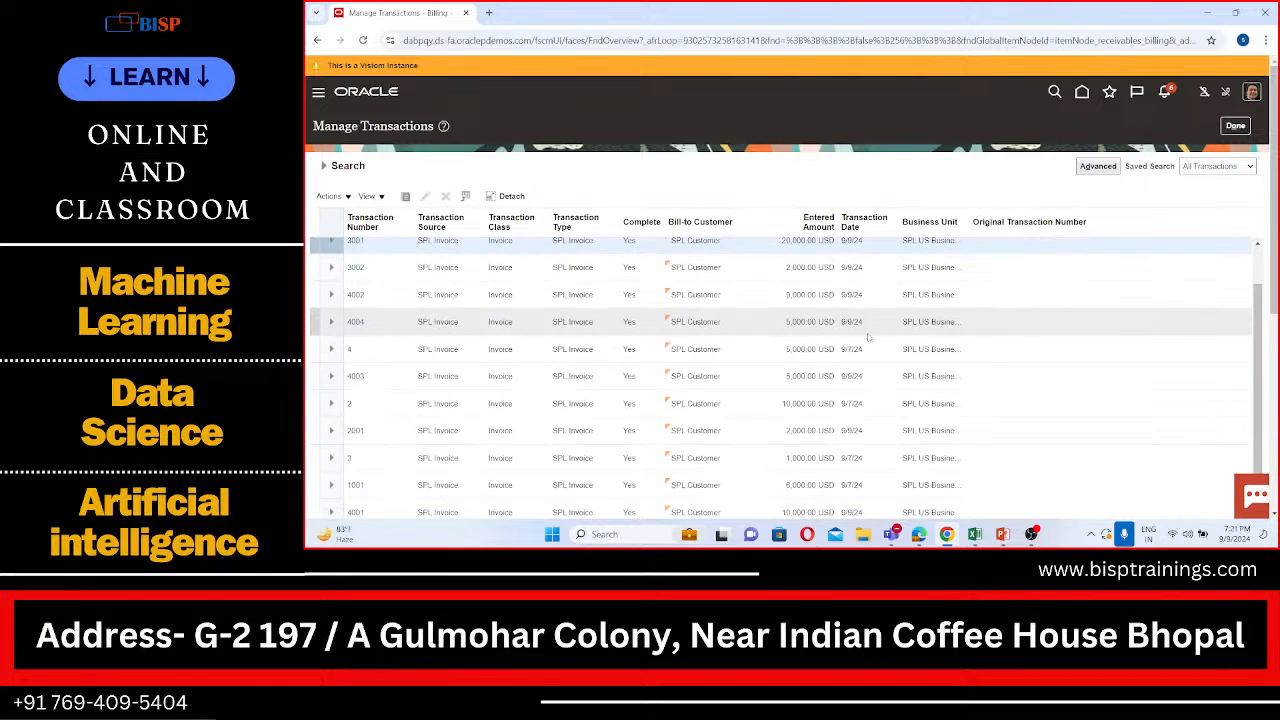
pyautogui.scroll(-1, 328, 411)
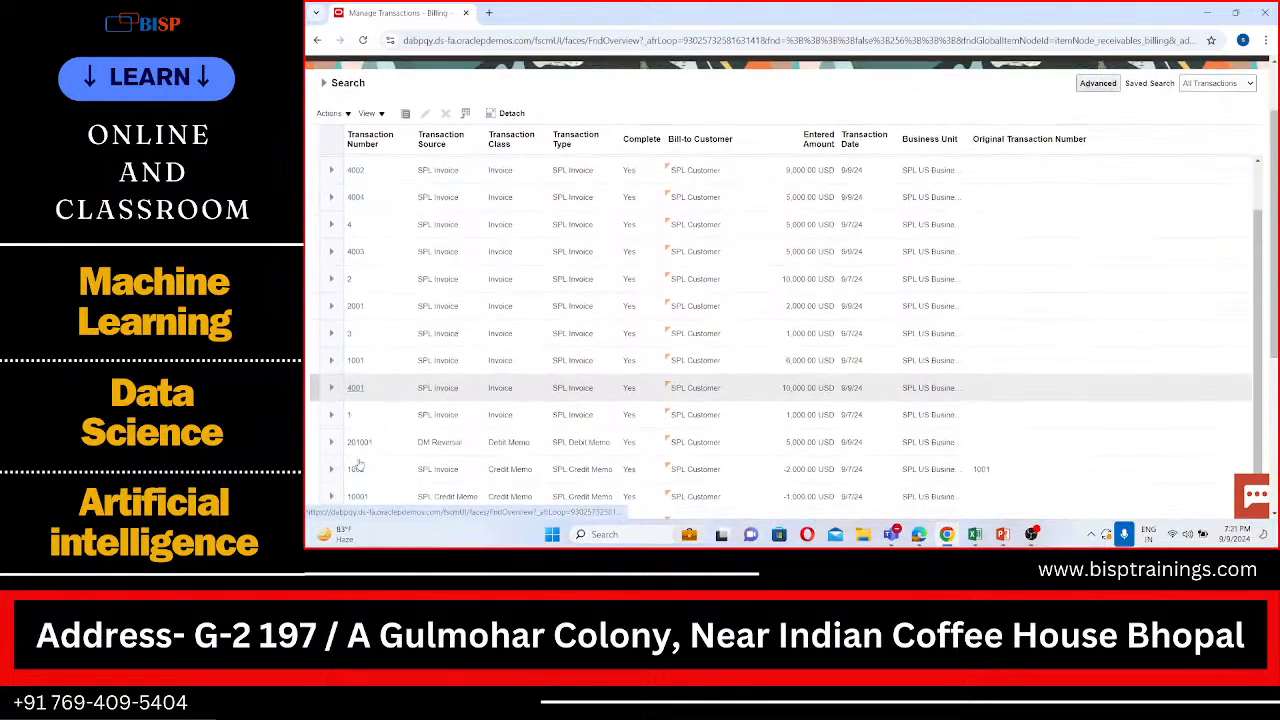
pyautogui.click(355, 360)
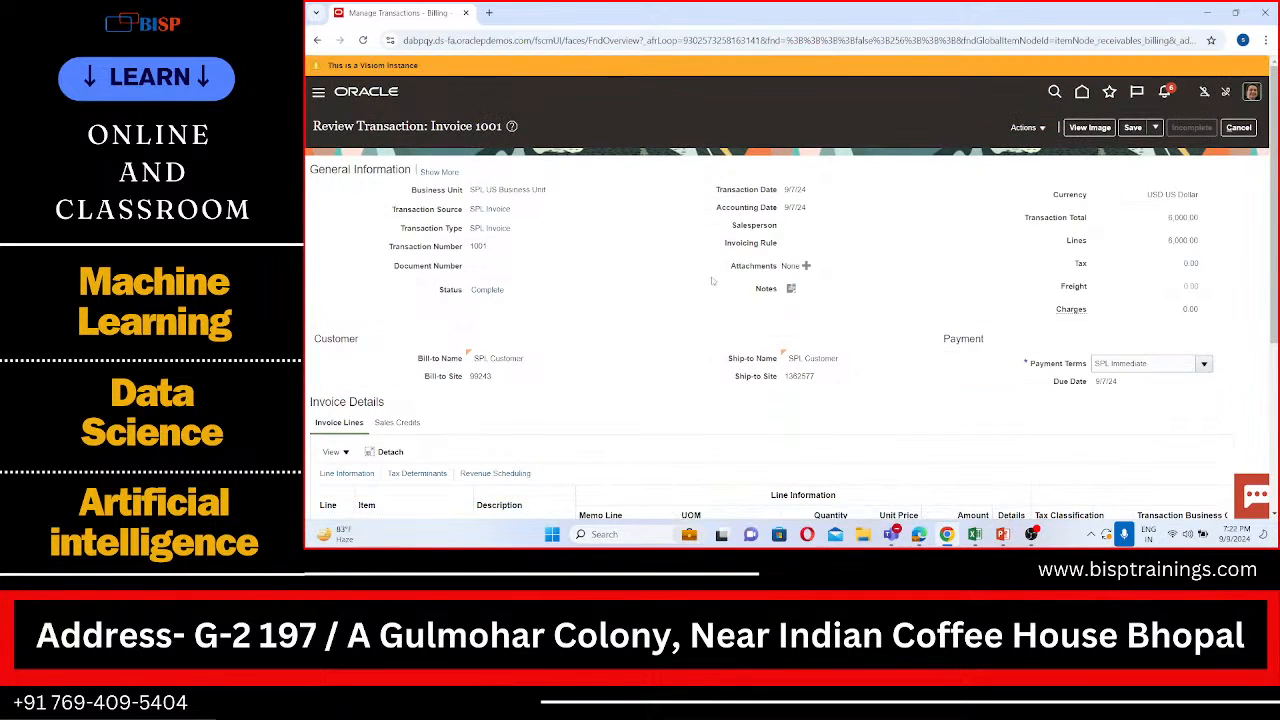
pyautogui.click(1043, 129)
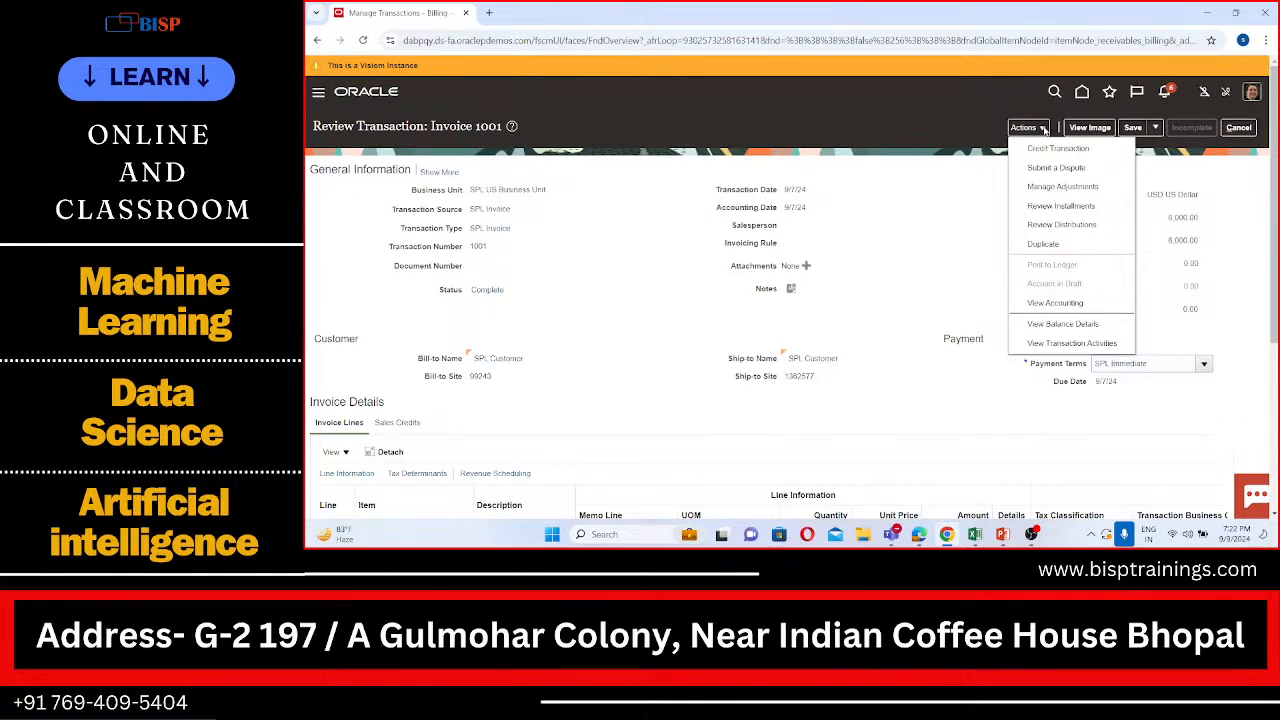
pyautogui.click(1083, 324)
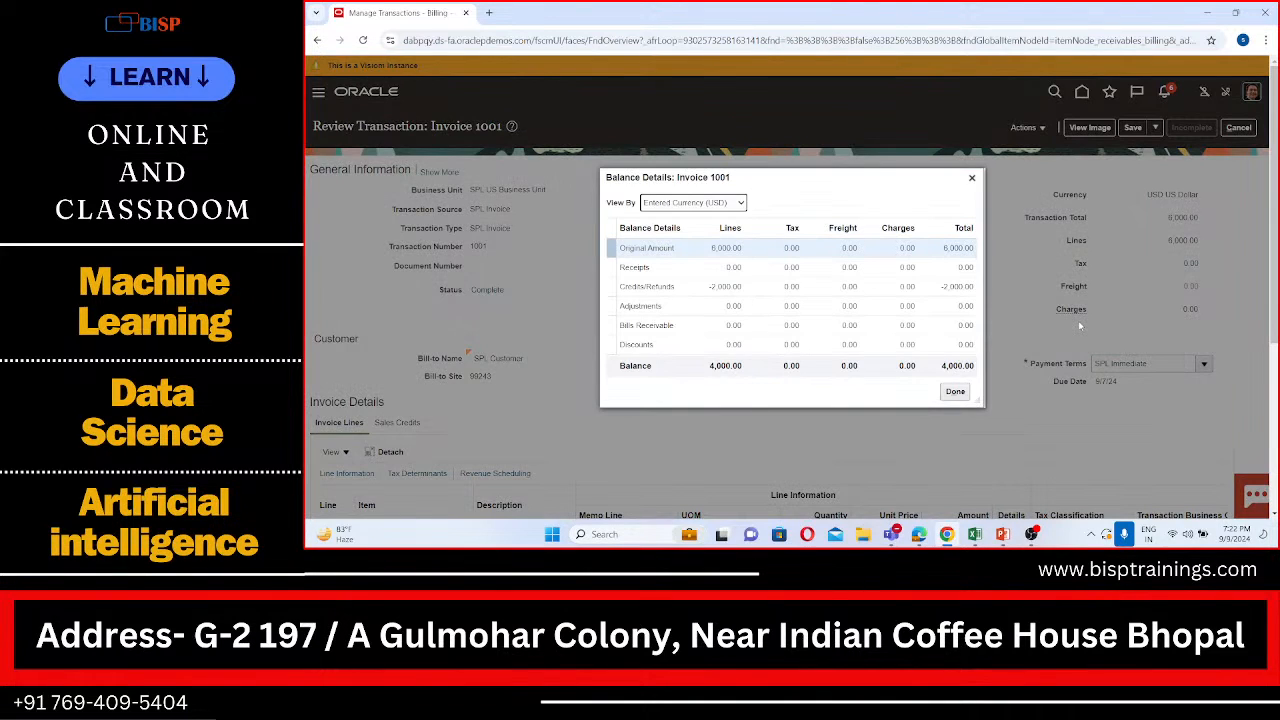
pyautogui.click(957, 392)
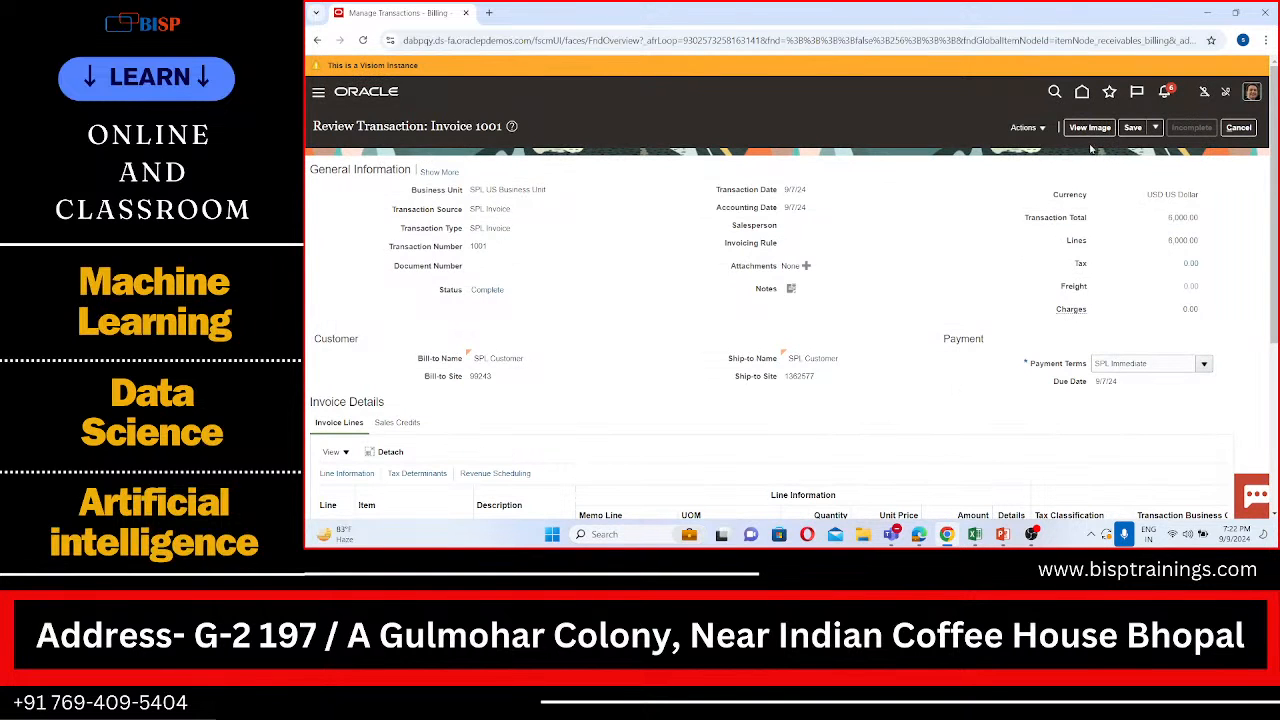
# Step: Save invoice 1001 and check its balance details once more
pyautogui.click(1132, 129)
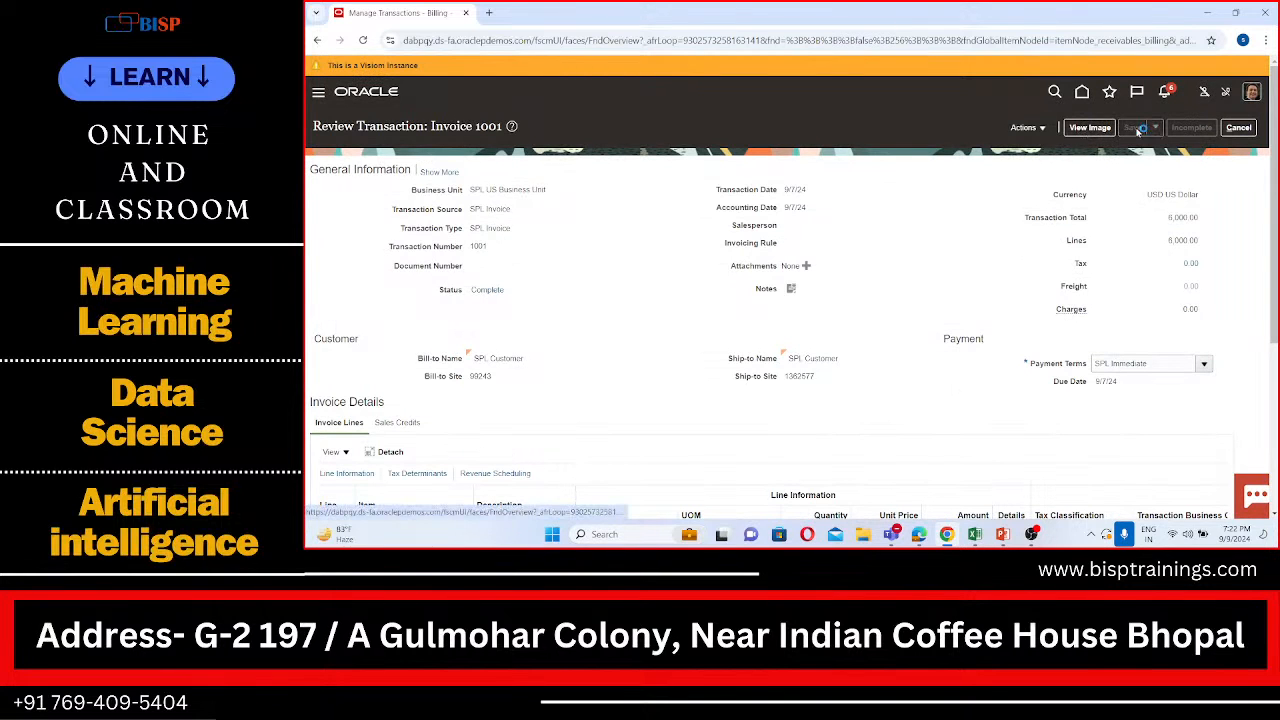
pyautogui.click(1044, 128)
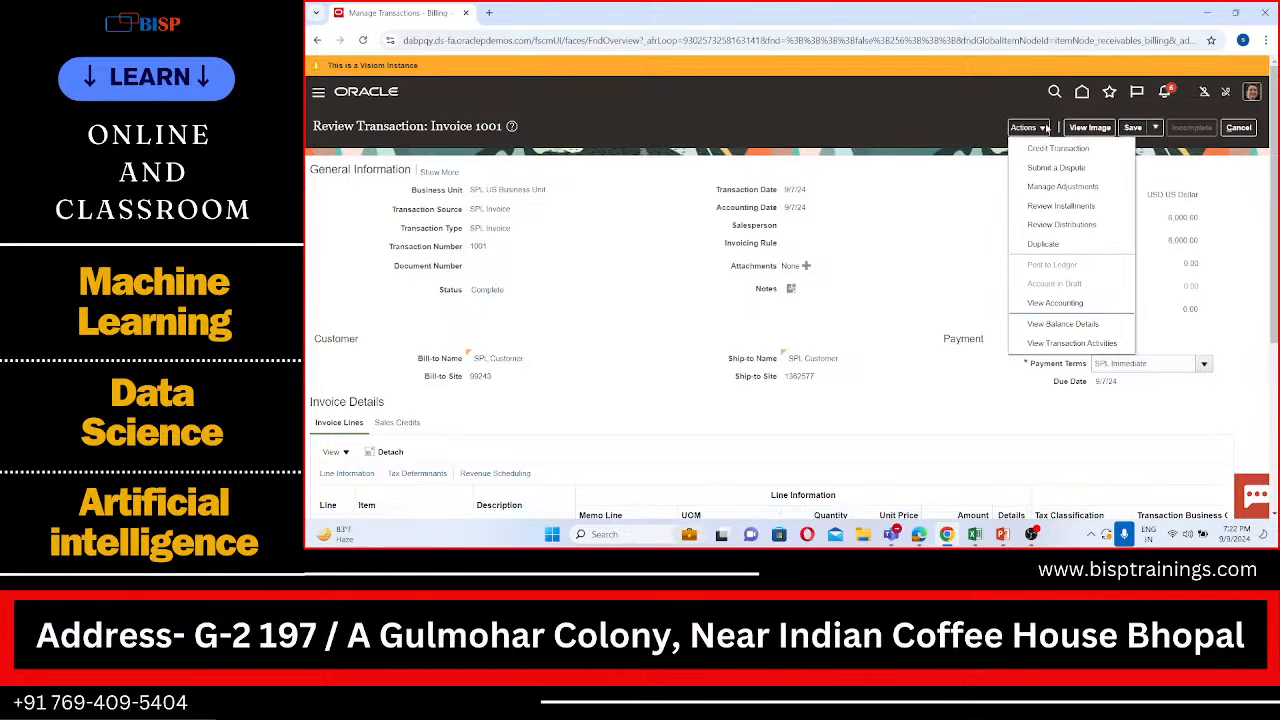
pyautogui.click(1070, 323)
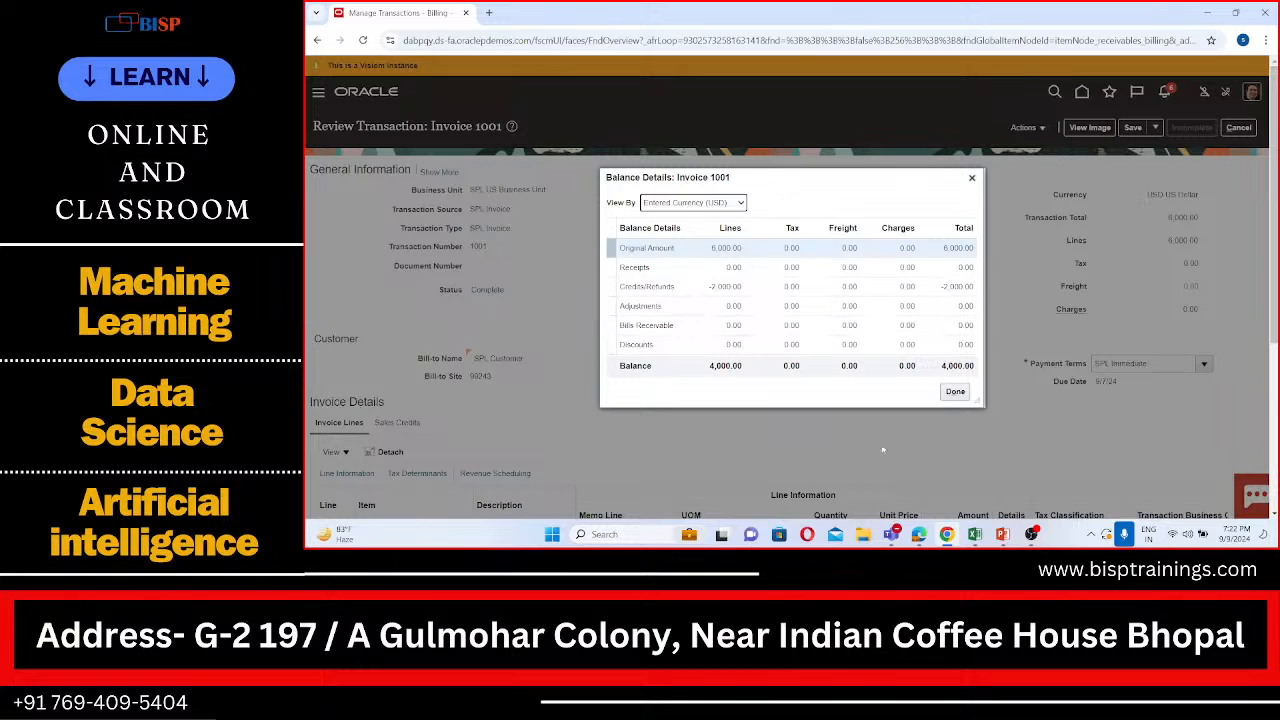
pyautogui.click(948, 396)
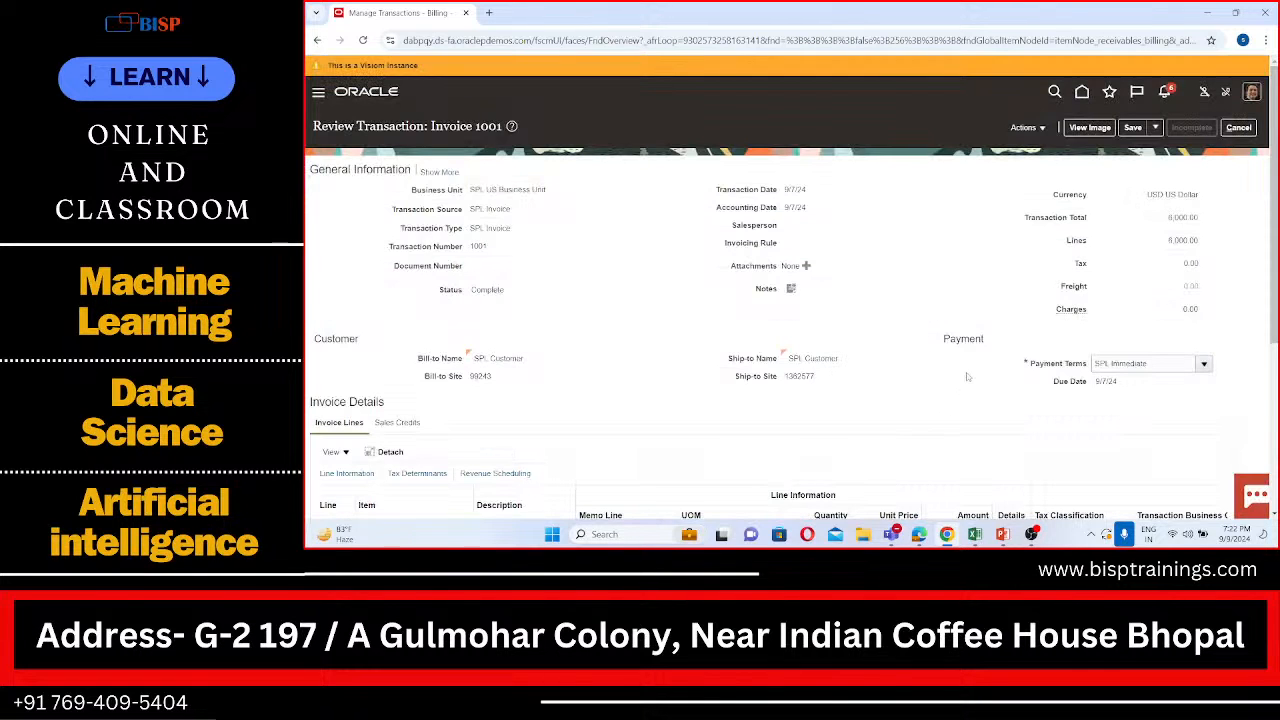
# Step: Examine the actions available for invoice 1001 and its invoice lines across to the revenue scheduling columns
pyautogui.click(1025, 127)
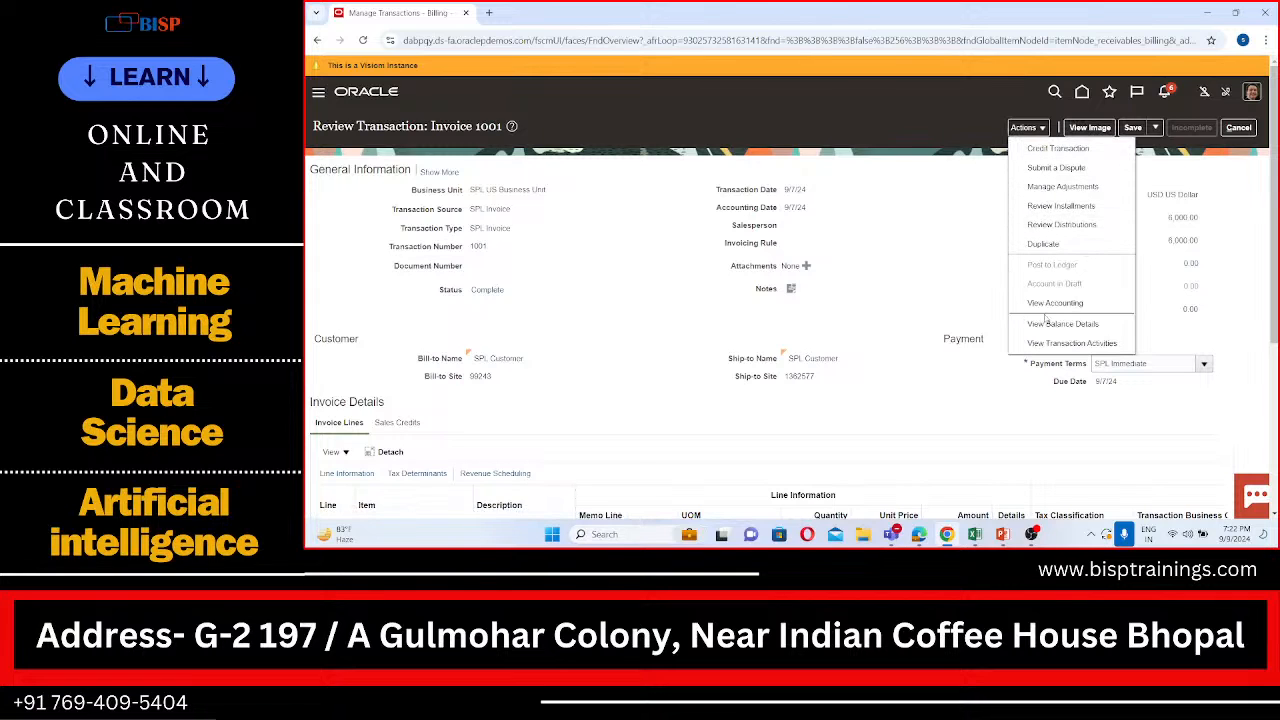
pyautogui.moveTo(957, 314); pyautogui.dragTo(1043, 130)
pyautogui.click(1042, 131)
pyautogui.click(1042, 132)
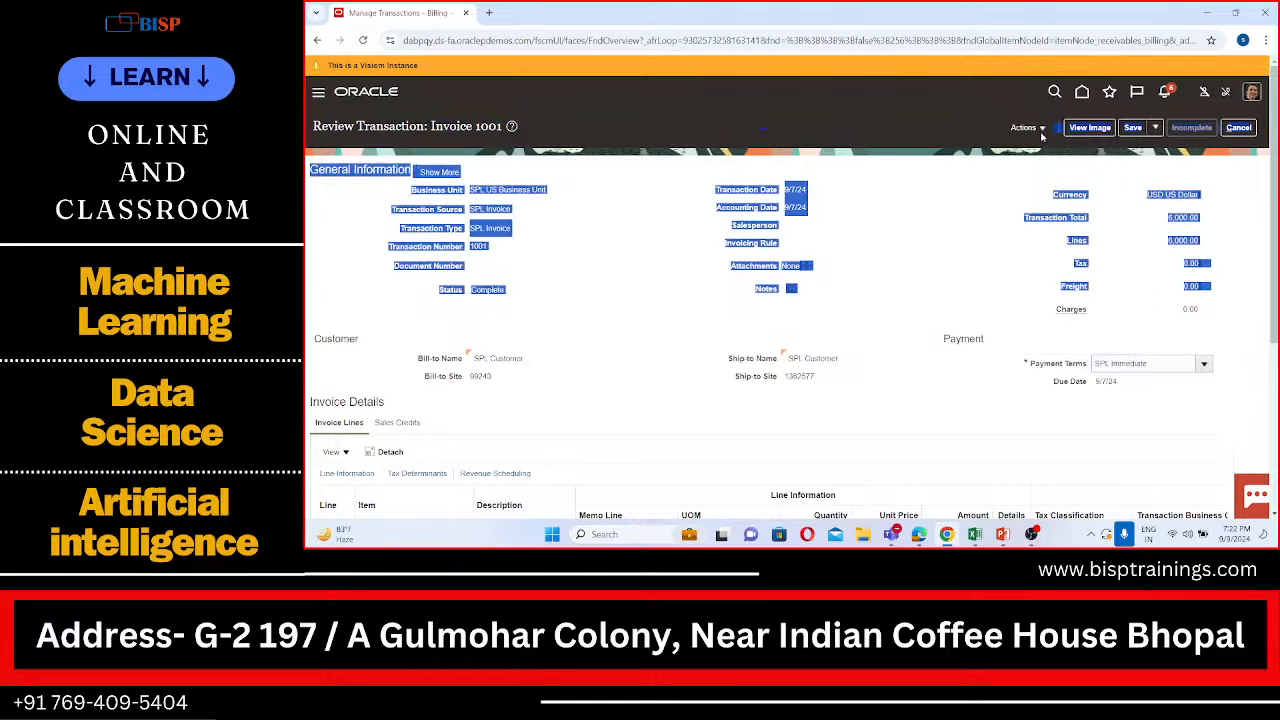
pyautogui.click(1035, 129)
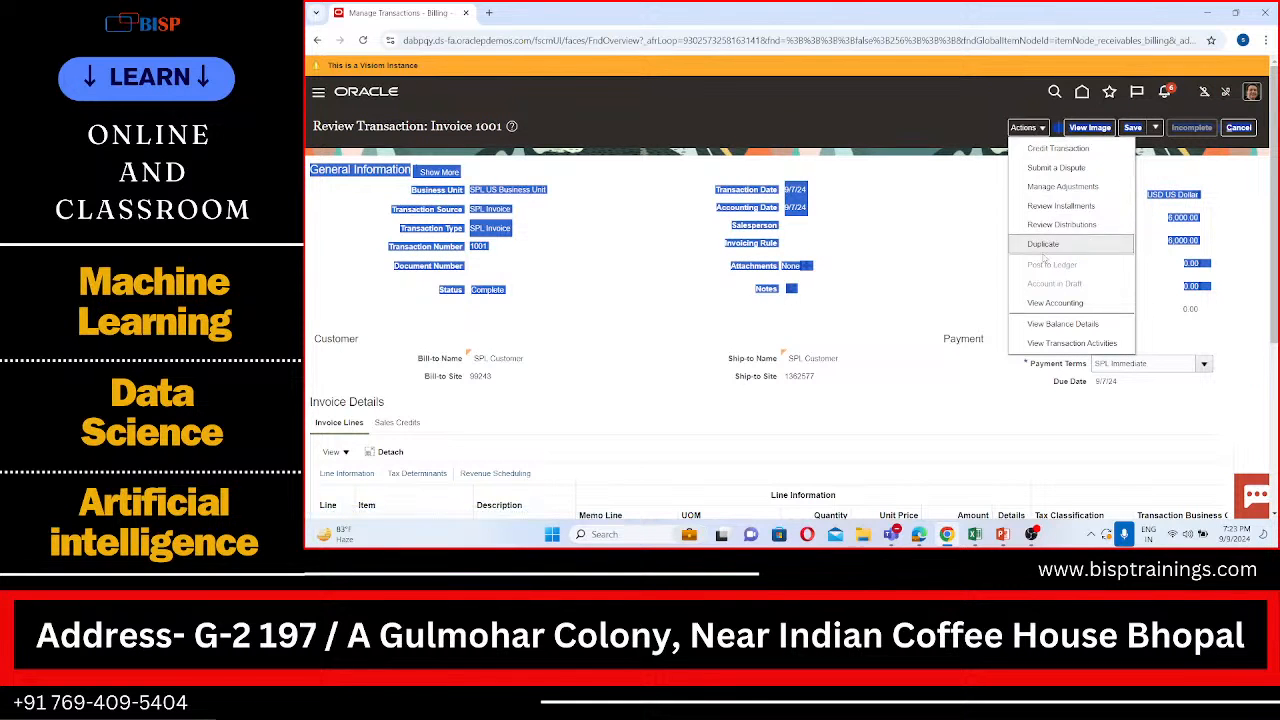
pyautogui.click(965, 298)
pyautogui.scroll(-4, 965, 298)
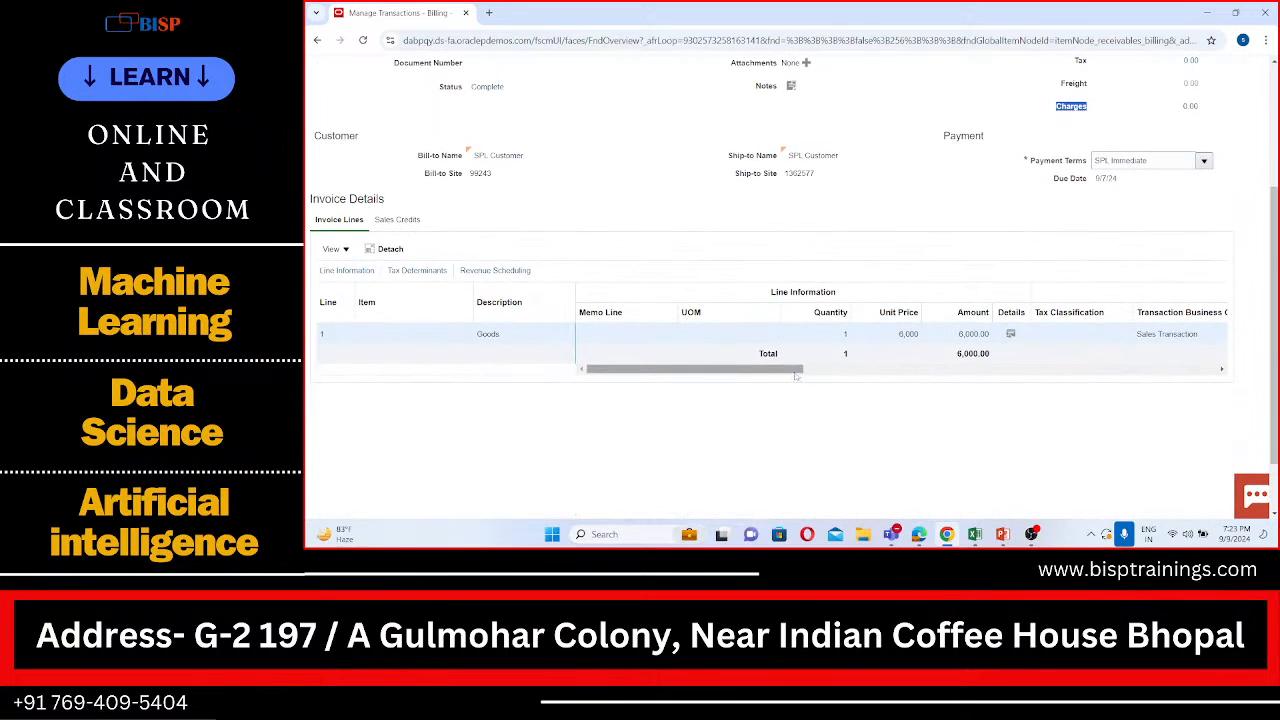
pyautogui.moveTo(810, 369); pyautogui.dragTo(1225, 400)
pyautogui.scroll(4, 1058, 295)
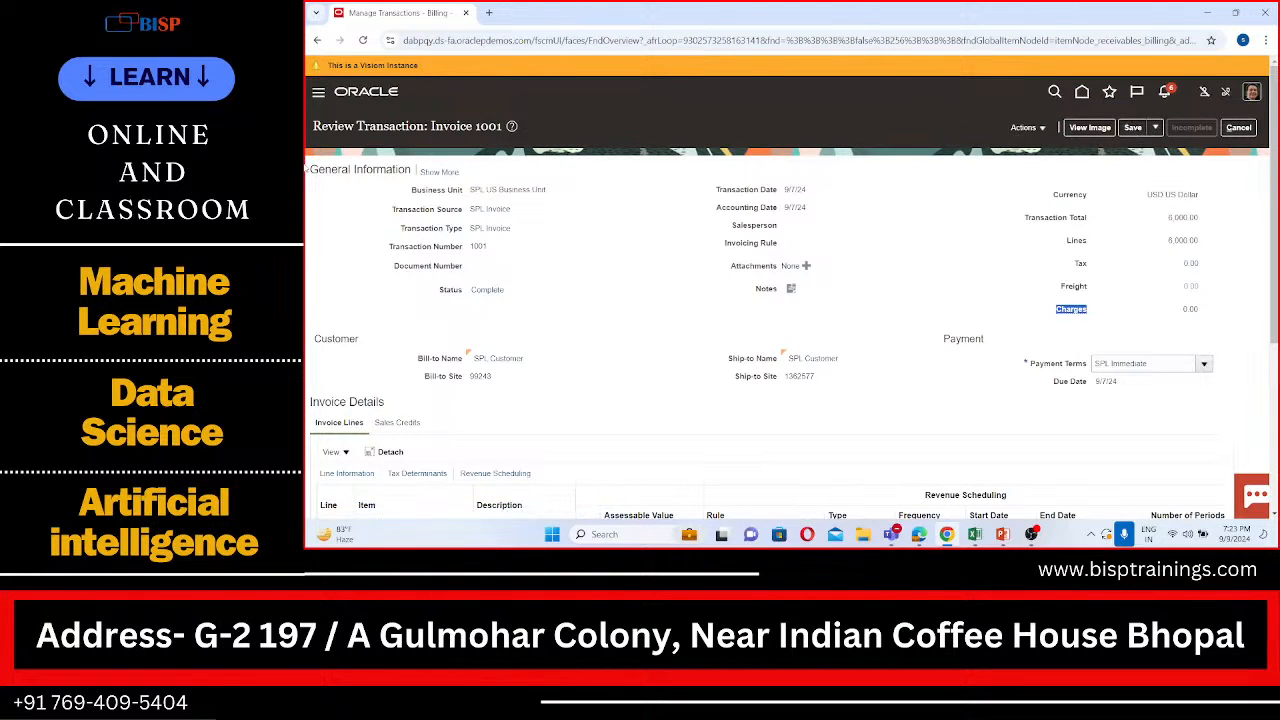
# Step: Go to the Receivables Billing work area and open the Manage Transactions task
pyautogui.click(318, 91)
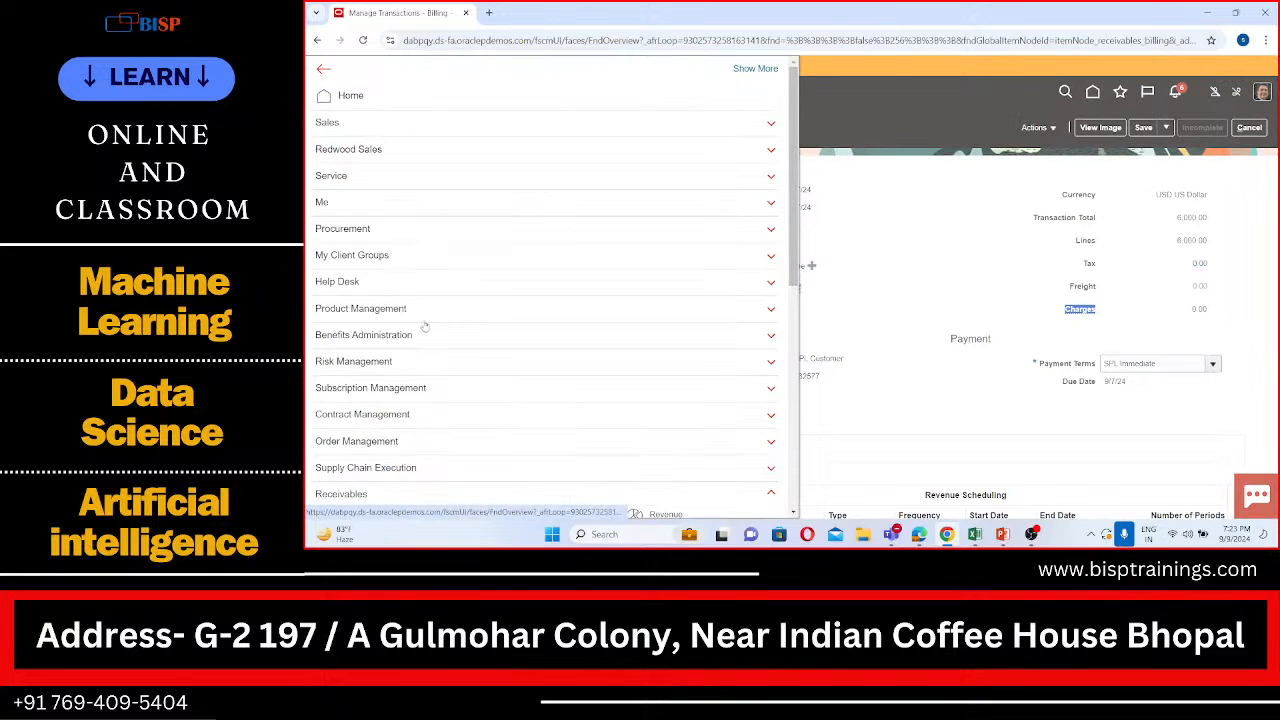
pyautogui.scroll(-2, 426, 340)
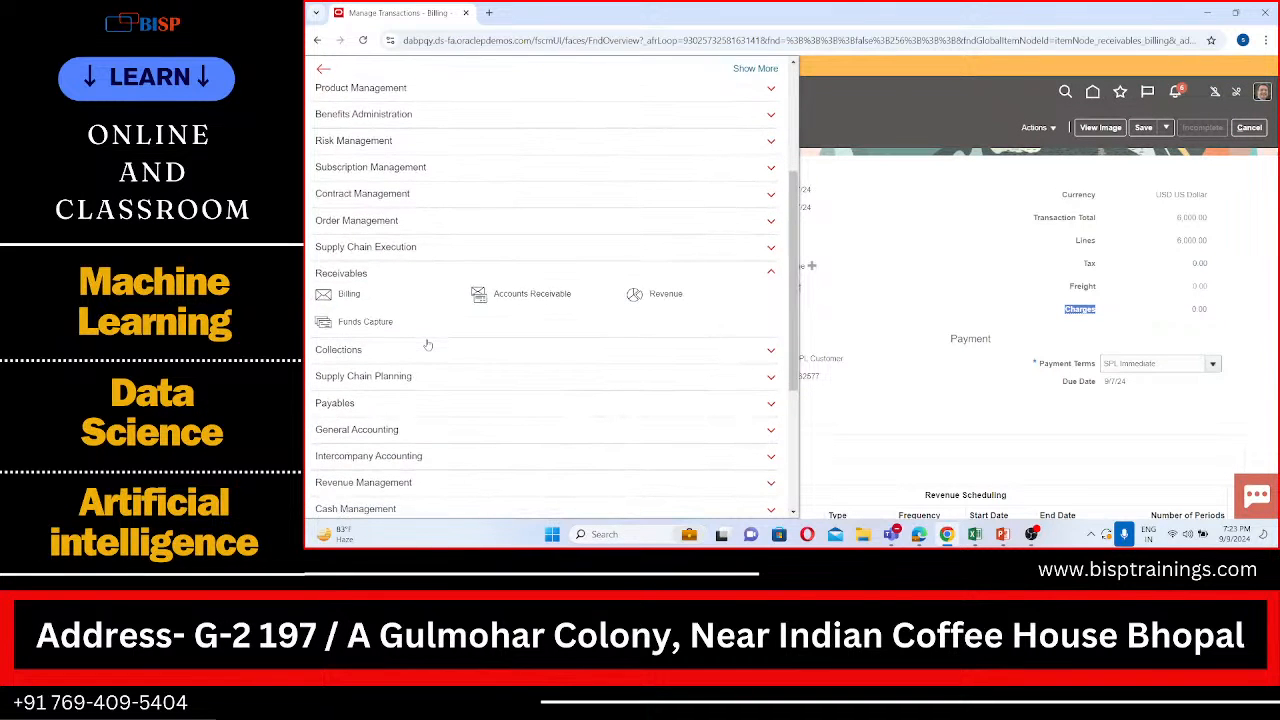
pyautogui.click(349, 294)
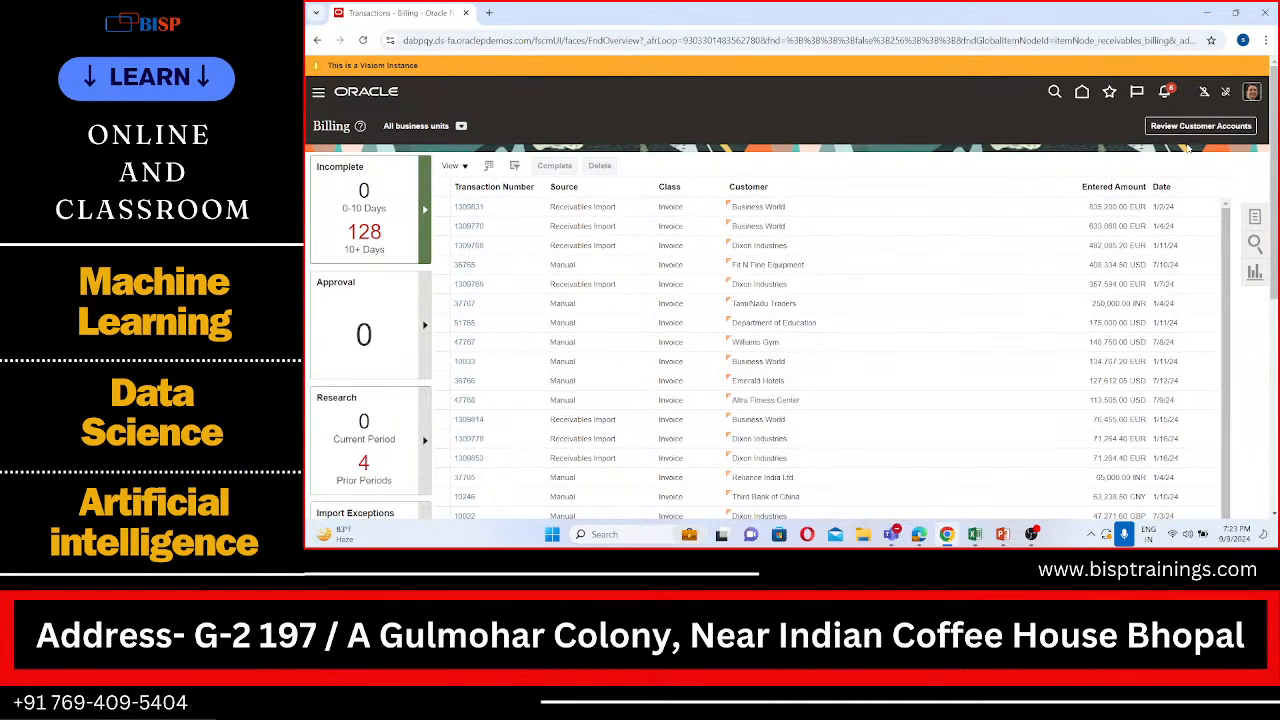
pyautogui.click(1255, 217)
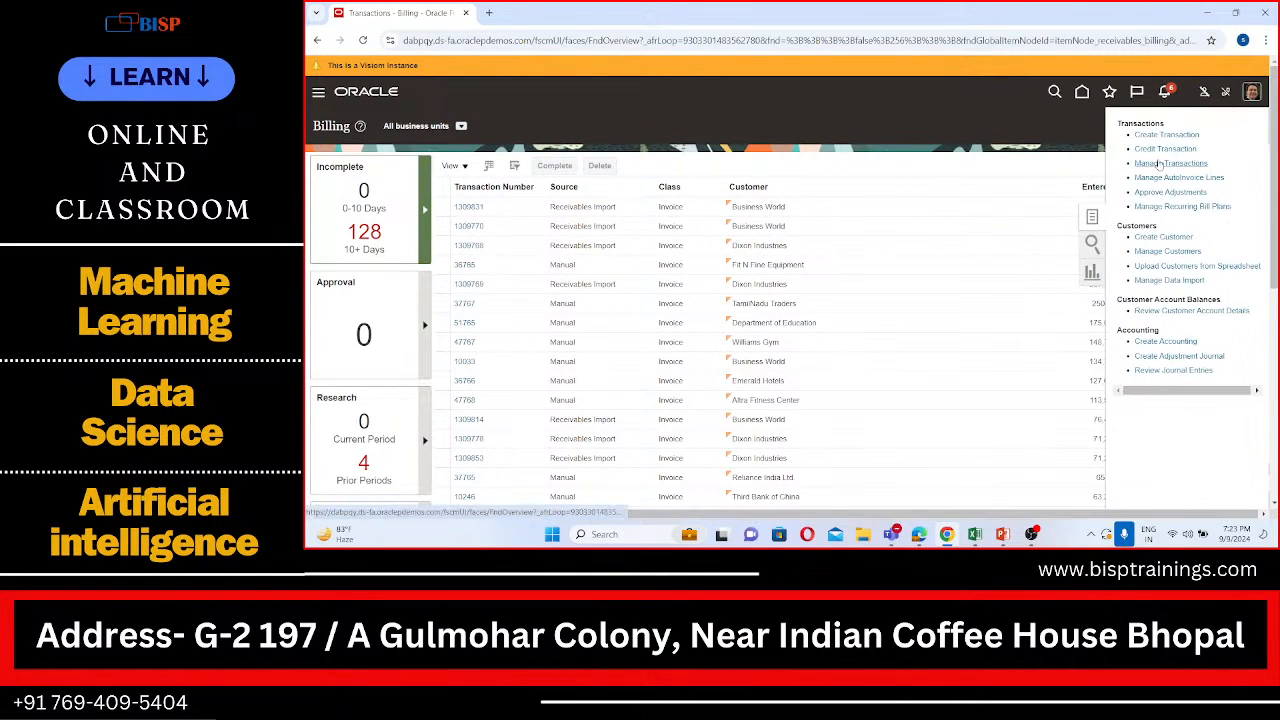
pyautogui.click(1157, 162)
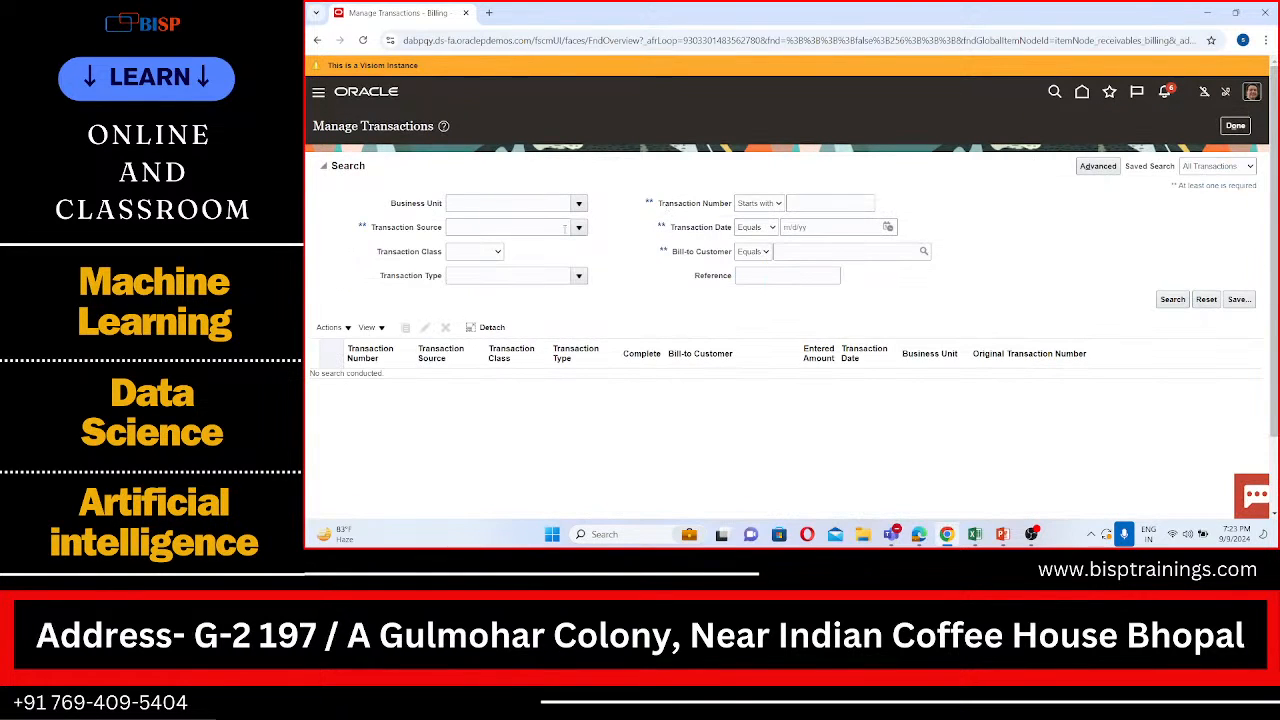
# Step: Set the business unit criterion of the transaction search to SPL US Business Unit
pyautogui.click(539, 207)
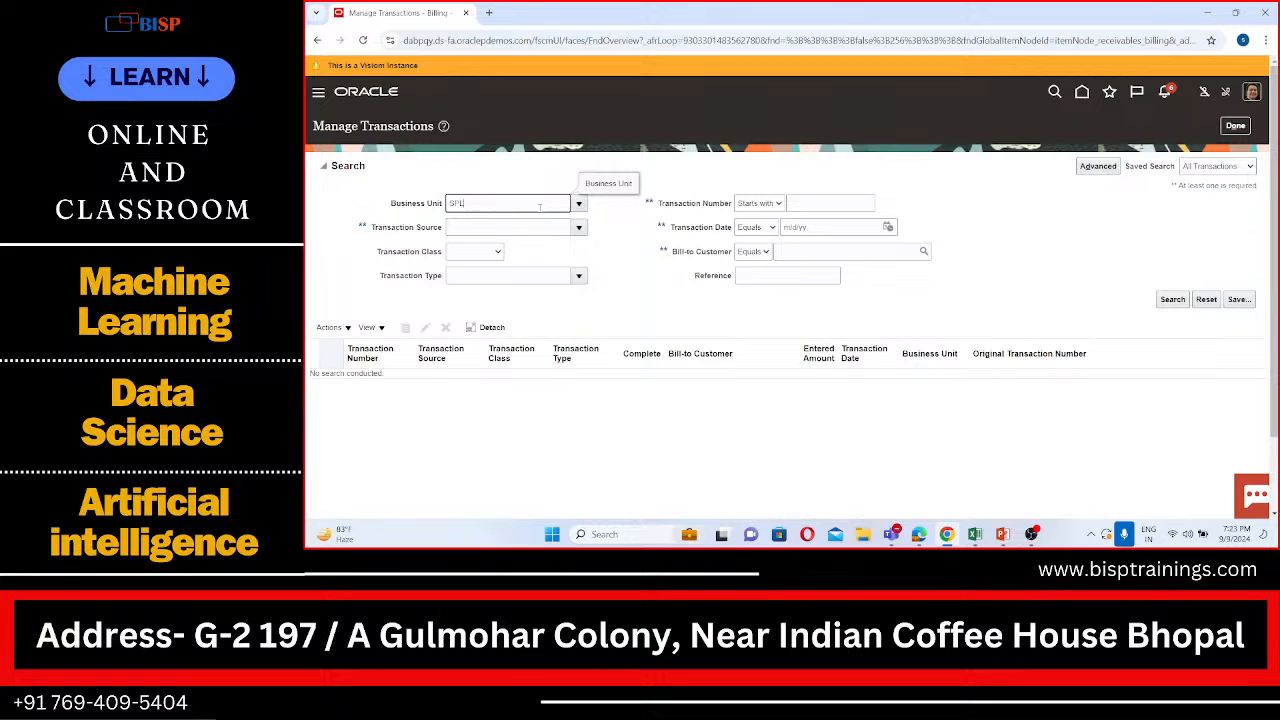
pyautogui.press('Return')
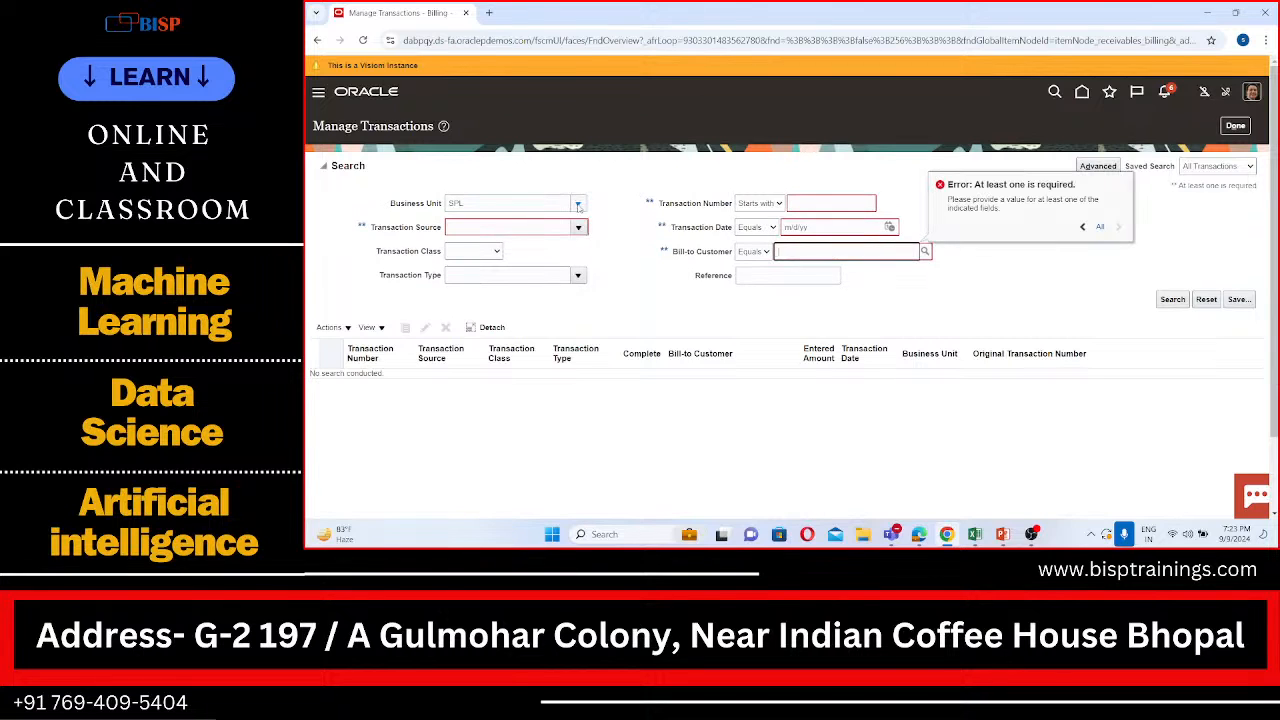
pyautogui.click(579, 208)
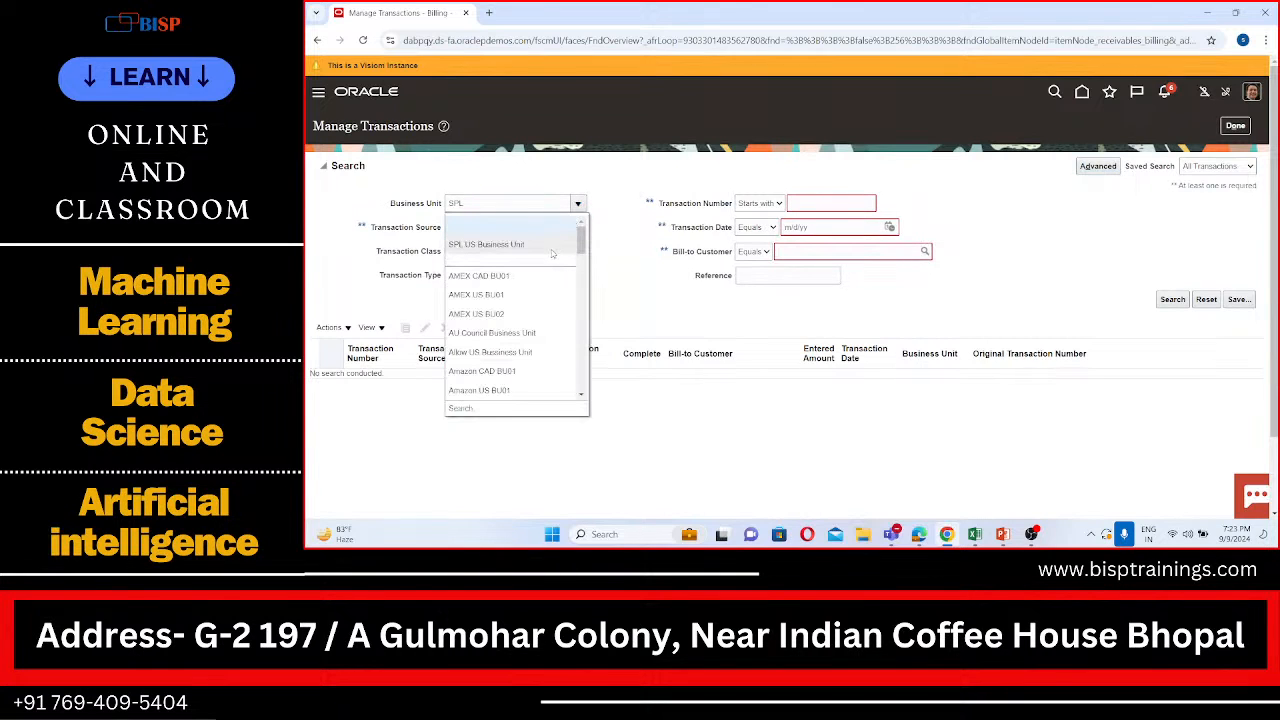
pyautogui.click(555, 253)
# Step: Look up SPL in the bill-to customer criterion and select SPL Customer
pyautogui.click(843, 250)
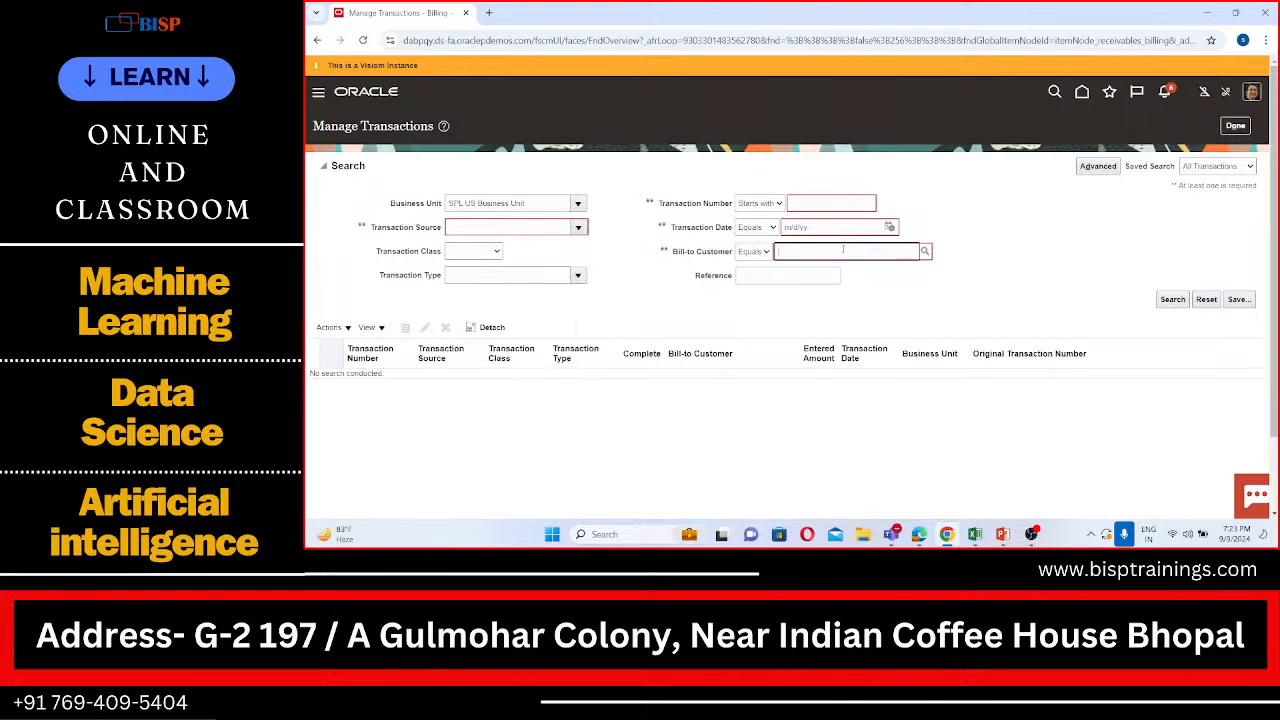
pyautogui.click(928, 256)
pyautogui.click(928, 255)
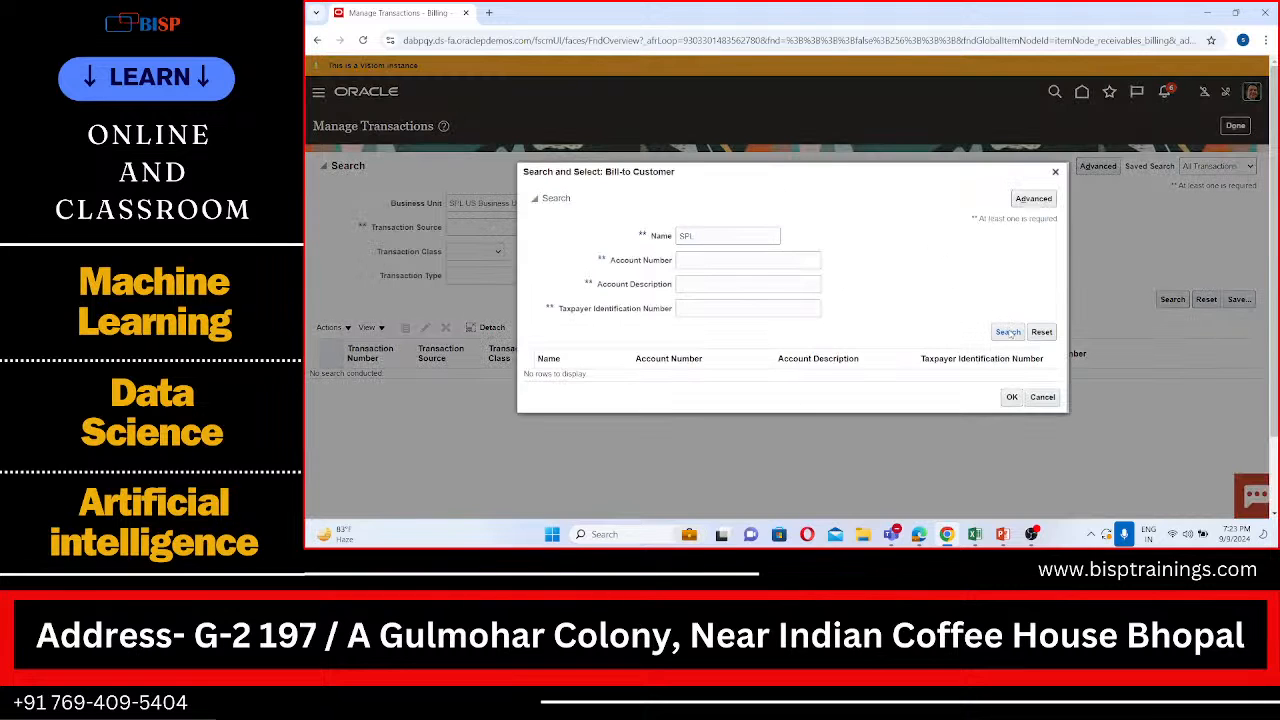
pyautogui.click(1008, 331)
pyautogui.click(812, 378)
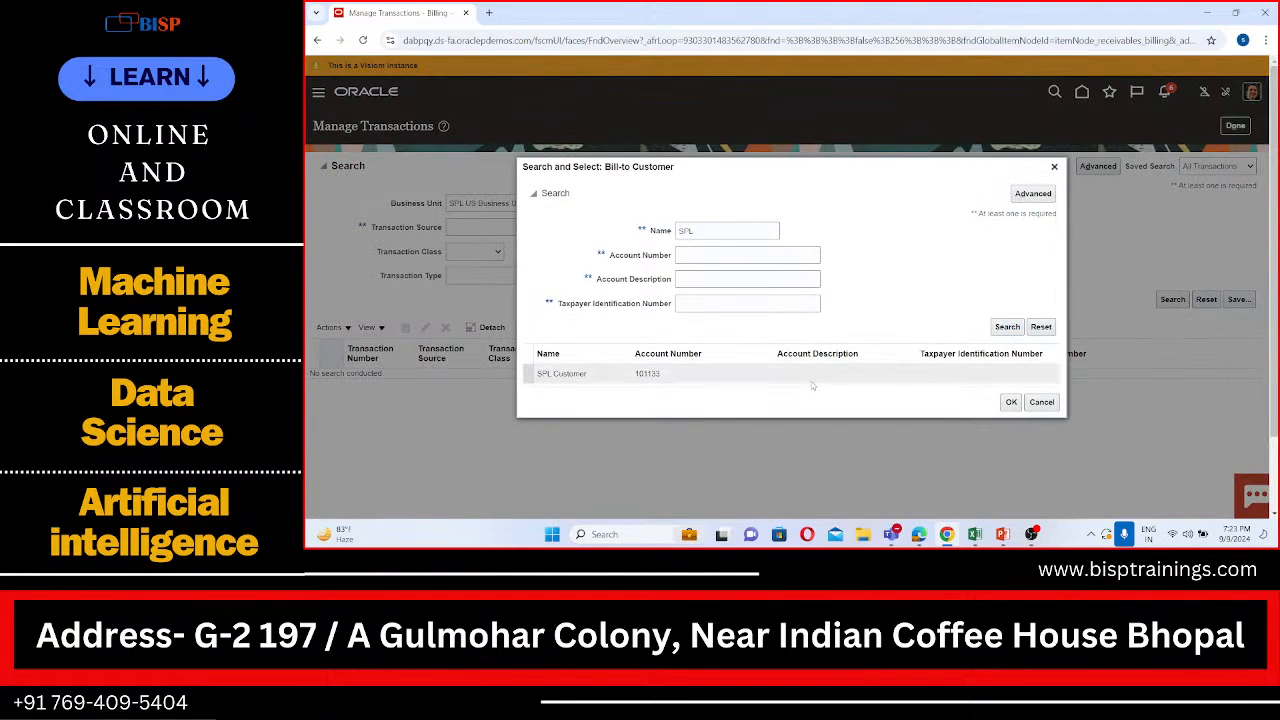
pyautogui.click(1011, 402)
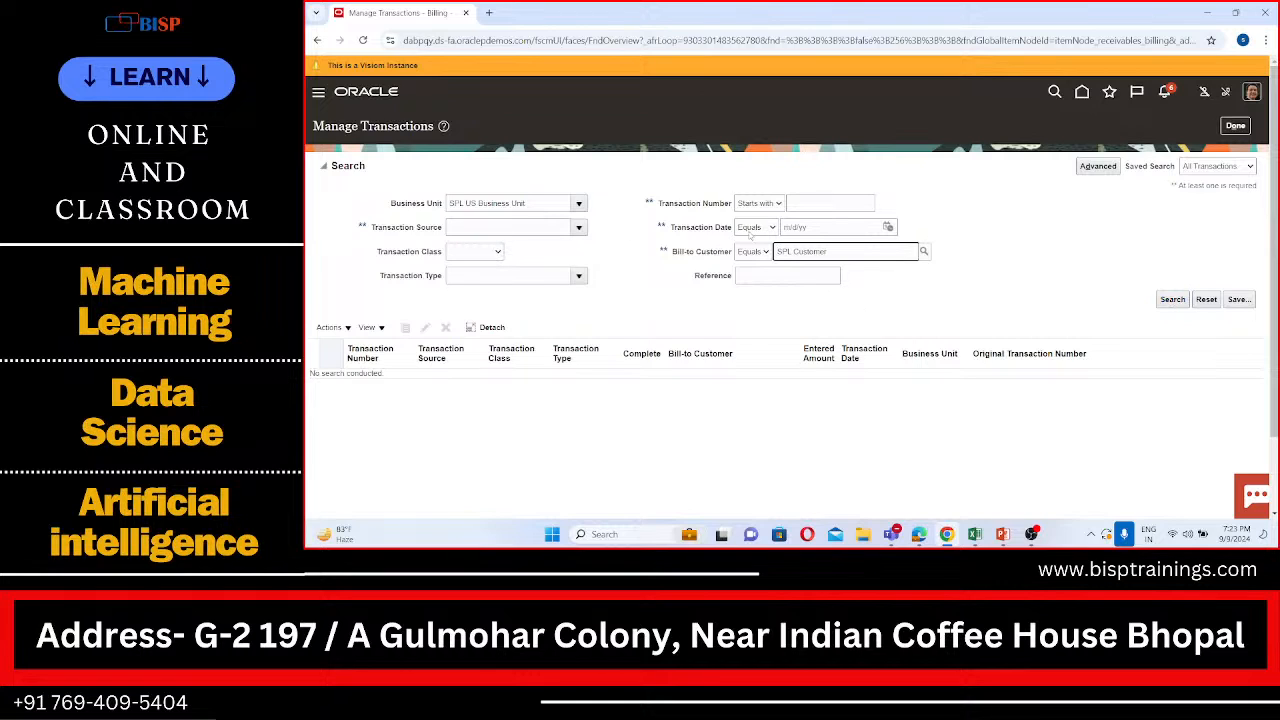
# Step: Set the transaction number criterion to 2222 and search for matching transactions
pyautogui.click(810, 204)
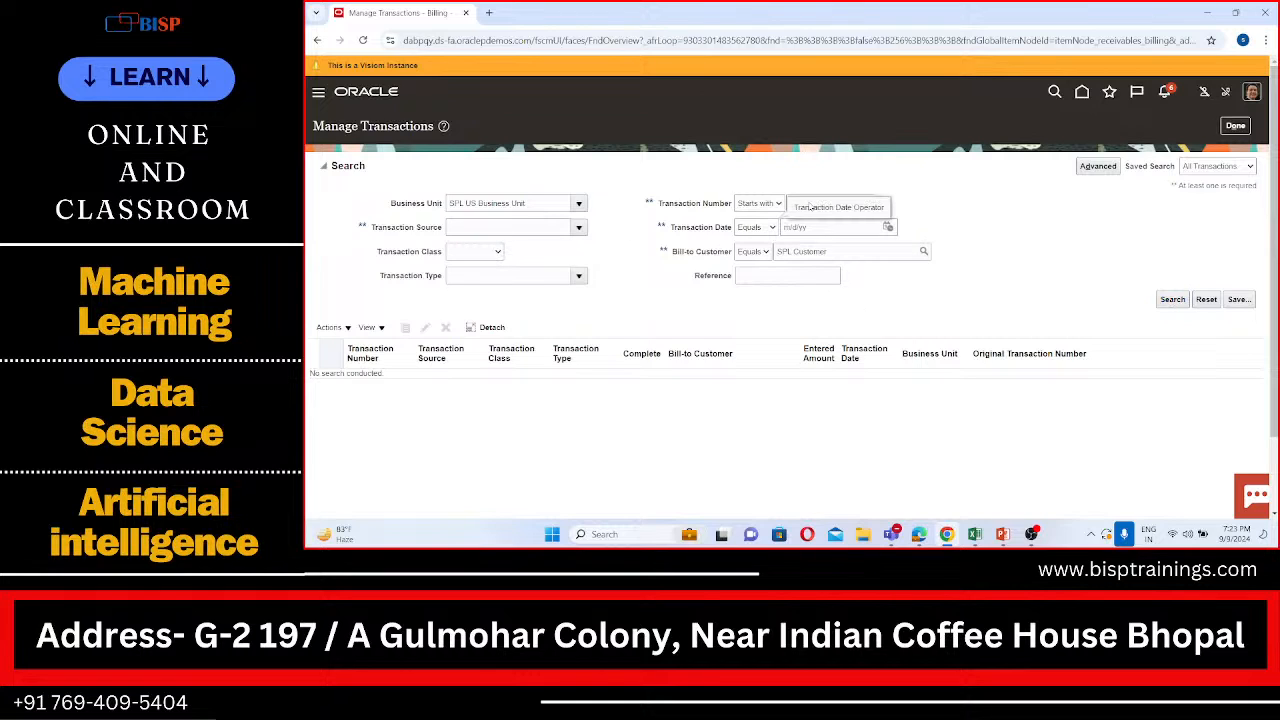
pyautogui.click(812, 204)
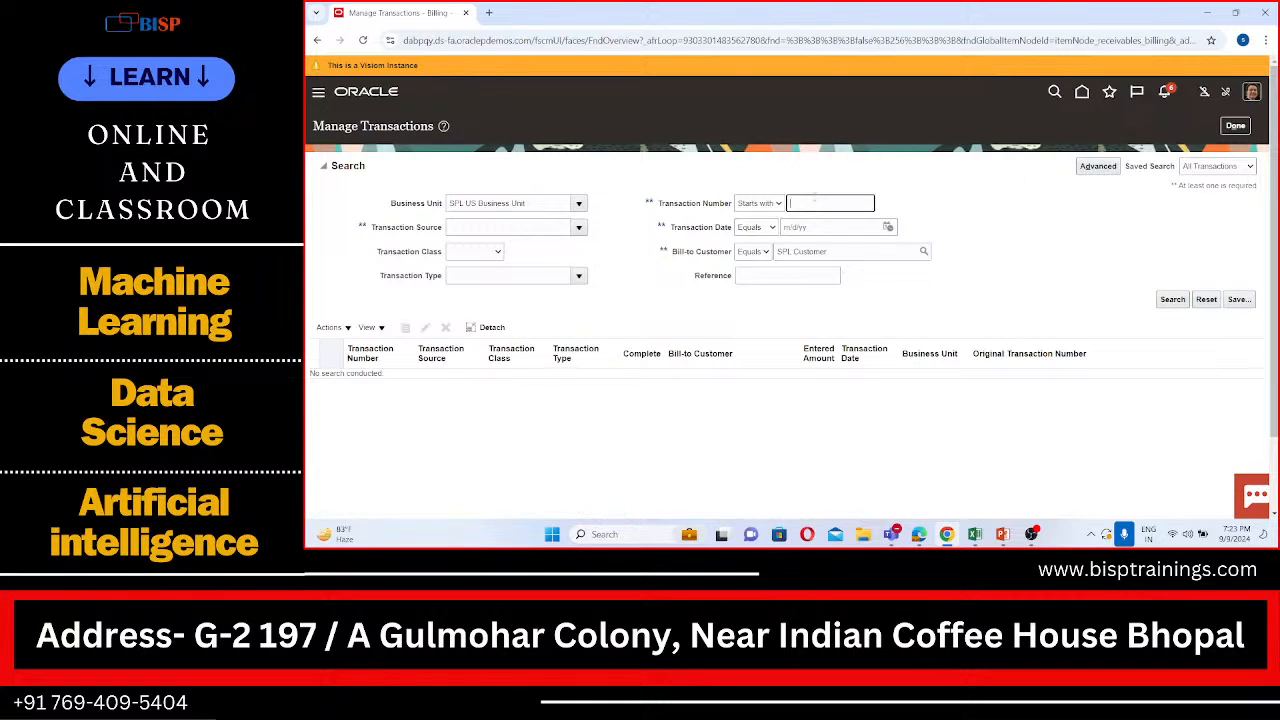
pyautogui.write('2222')
pyautogui.click(1184, 302)
pyautogui.click(1176, 300)
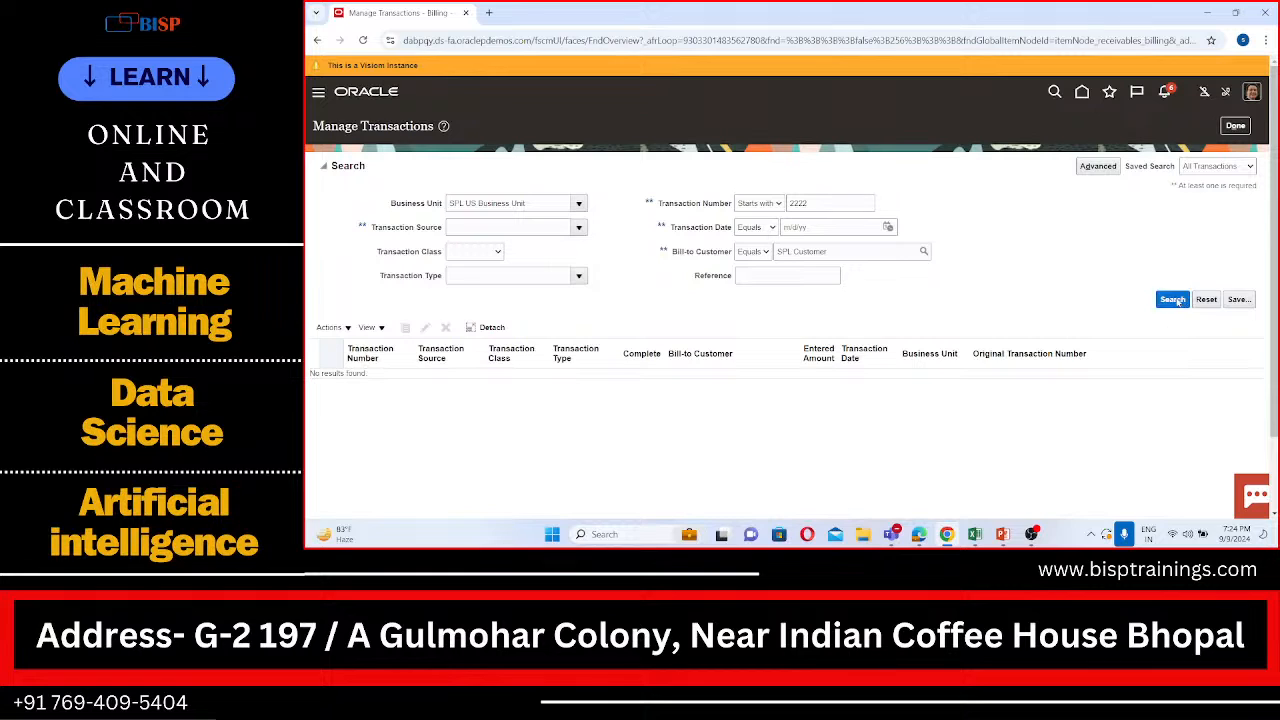
pyautogui.click(1178, 300)
pyautogui.click(1177, 300)
pyautogui.doubleClick(815, 203)
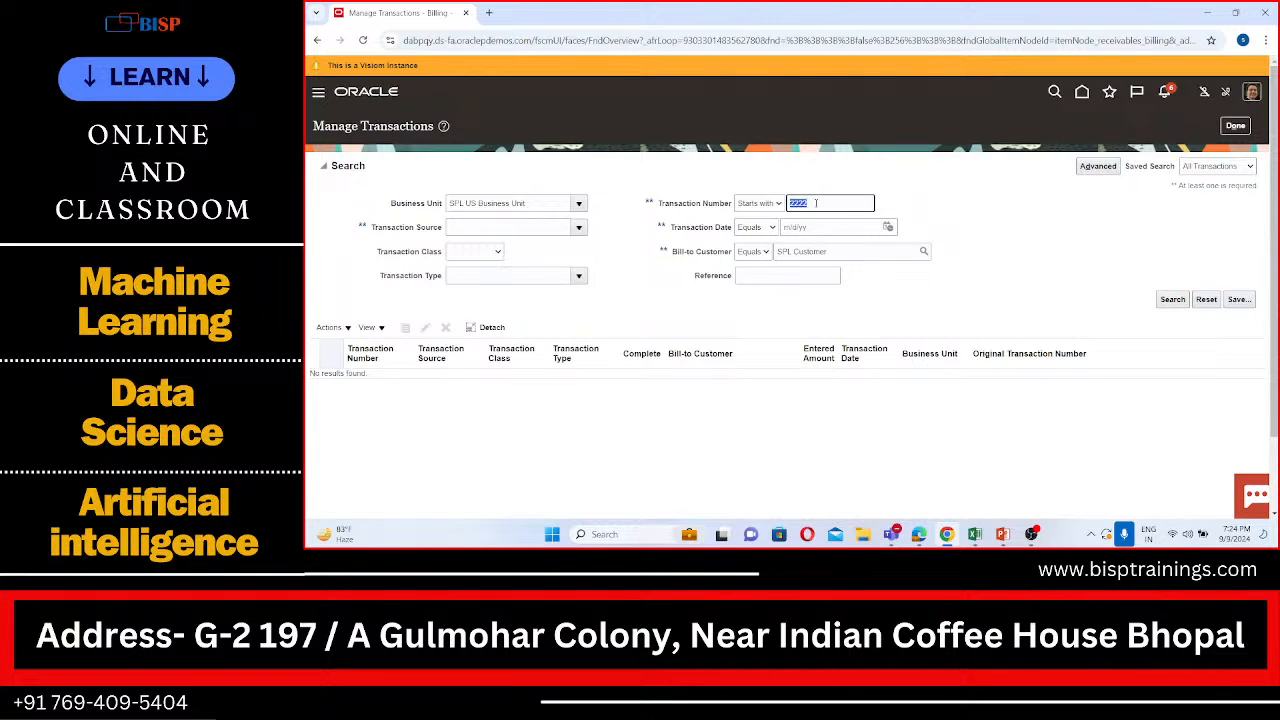
pyautogui.click(815, 203)
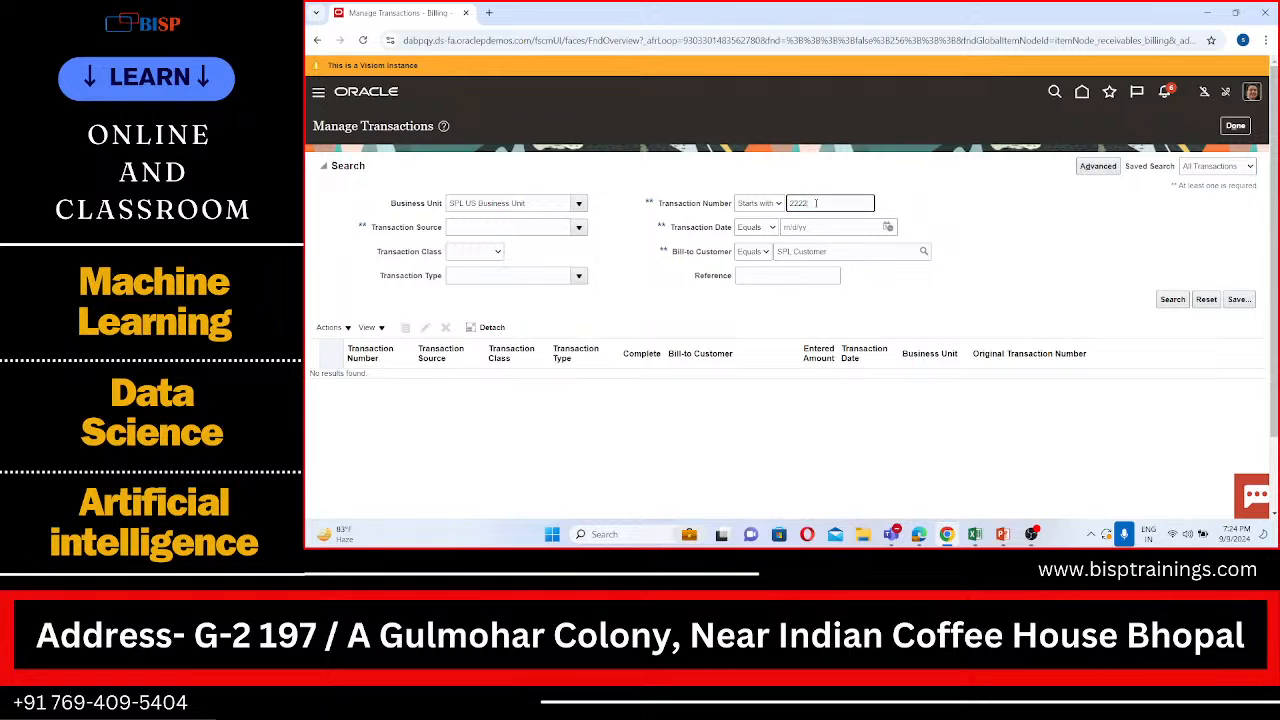
pyautogui.click(1172, 300)
# Step: Switch to the advanced search criteria, review them, and rerun the search for transaction number 2222
pyautogui.click(1099, 164)
pyautogui.scroll(-1, 875, 228)
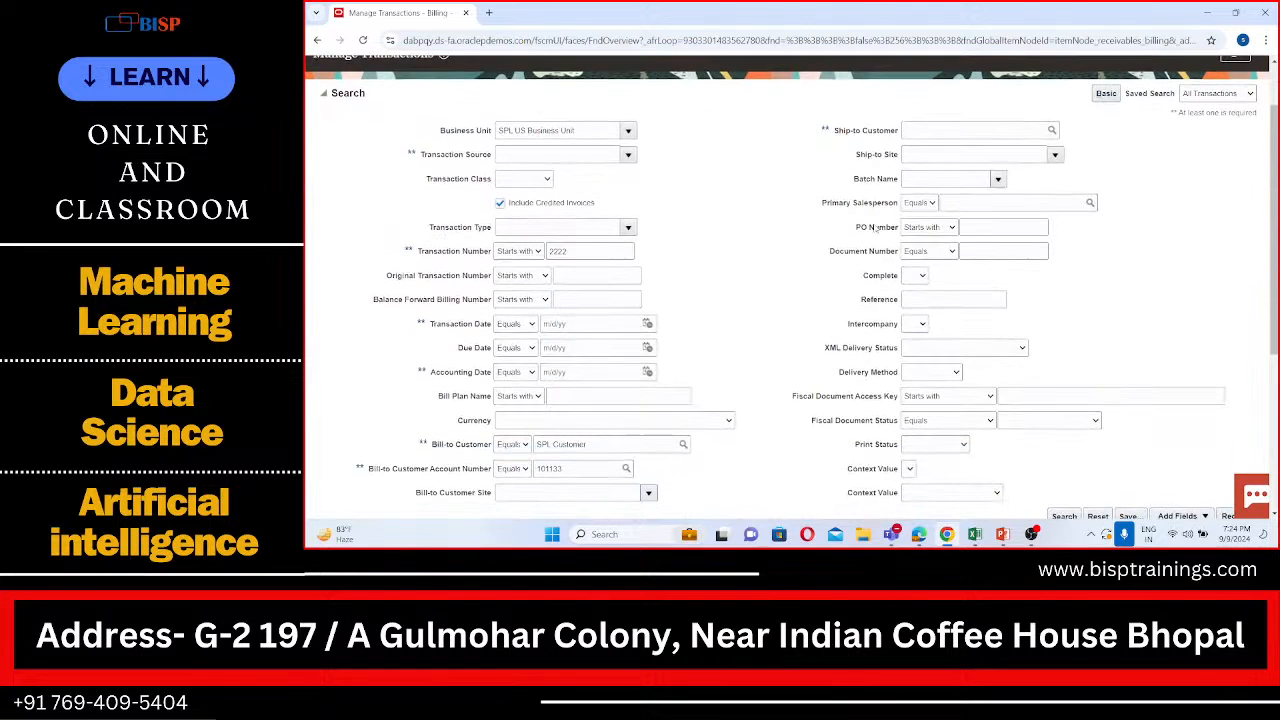
pyautogui.click(537, 251)
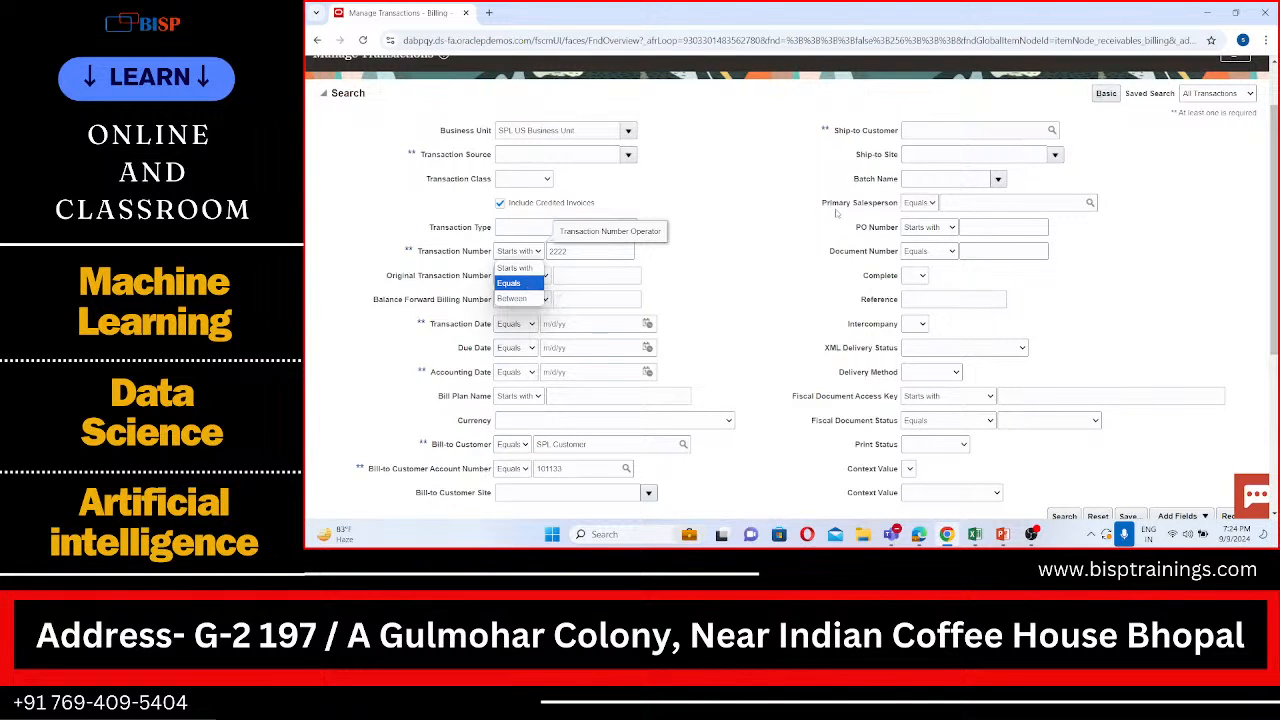
pyautogui.click(769, 216)
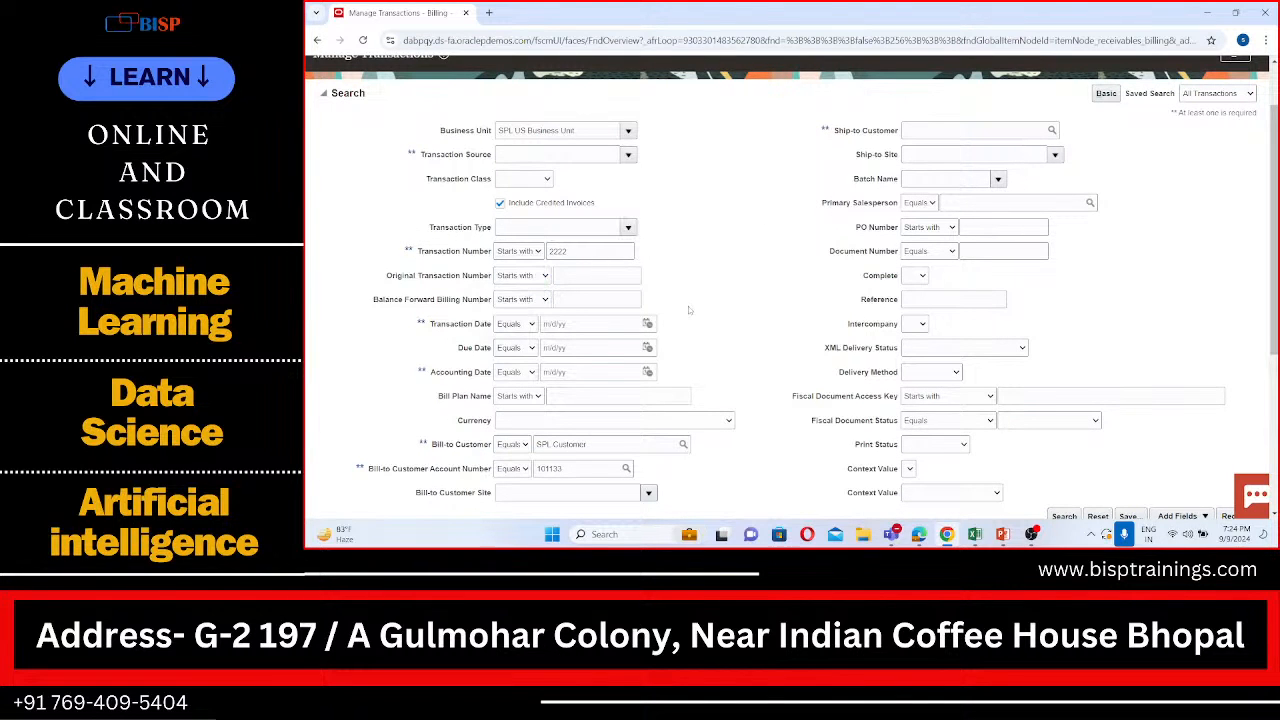
pyautogui.scroll(-1, 688, 306)
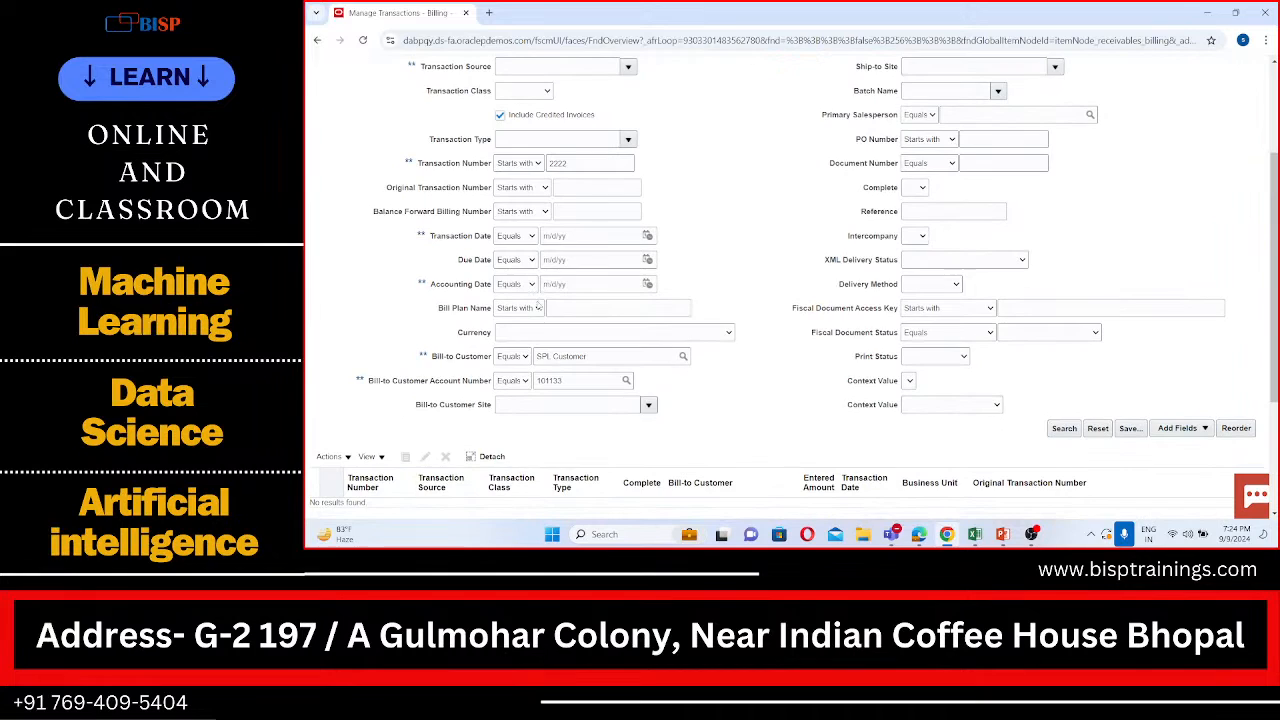
pyautogui.scroll(-1, 540, 302)
pyautogui.scroll(-1, 538, 301)
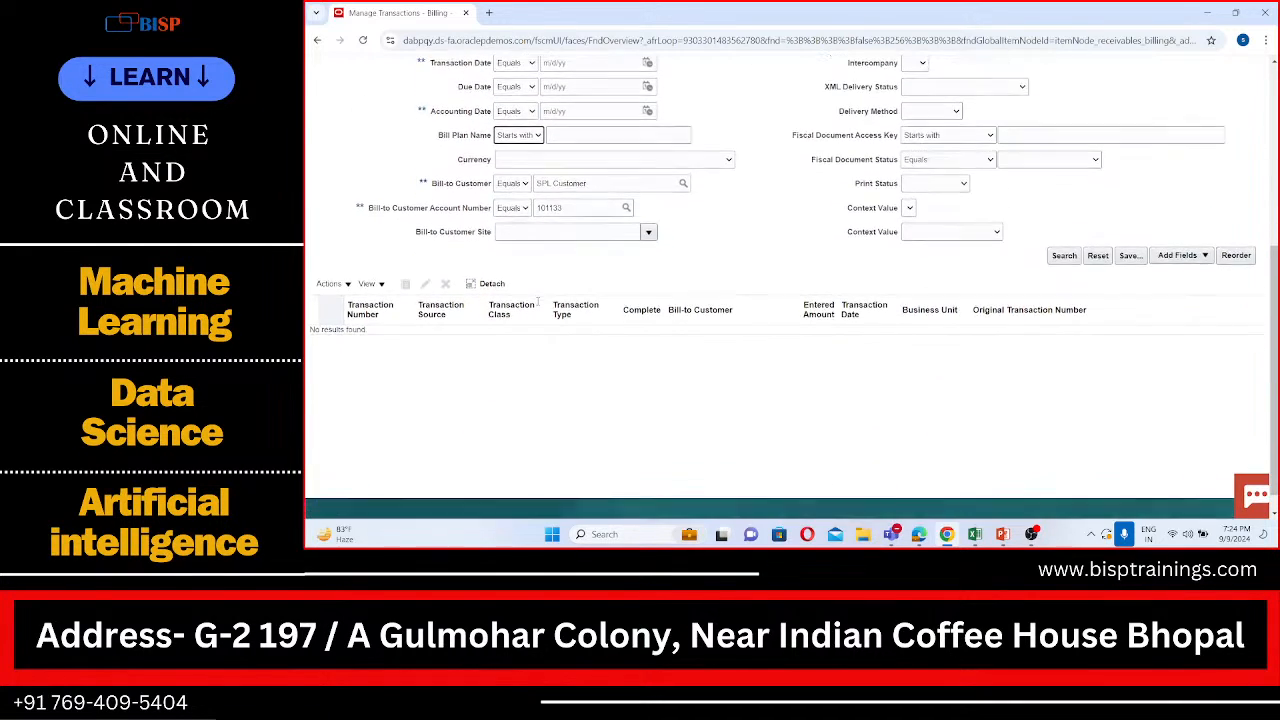
pyautogui.scroll(2, 538, 301)
pyautogui.scroll(2, 538, 301)
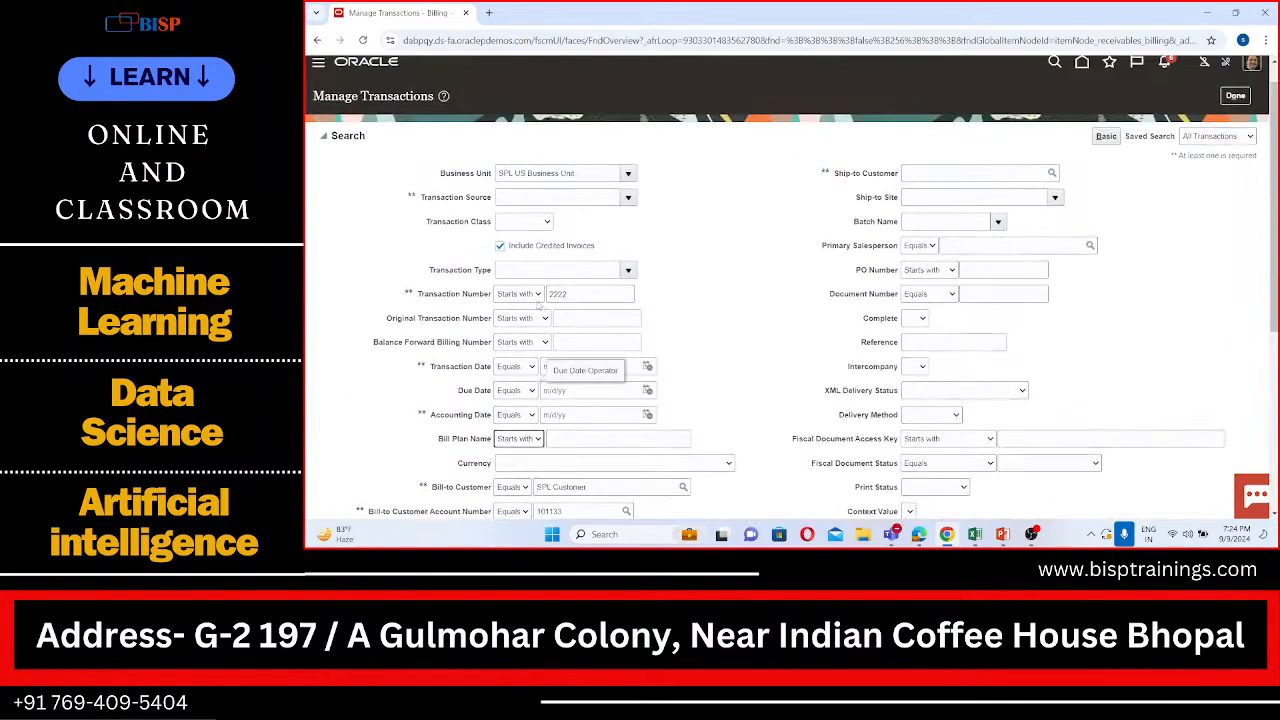
pyautogui.scroll(-2, 520, 210)
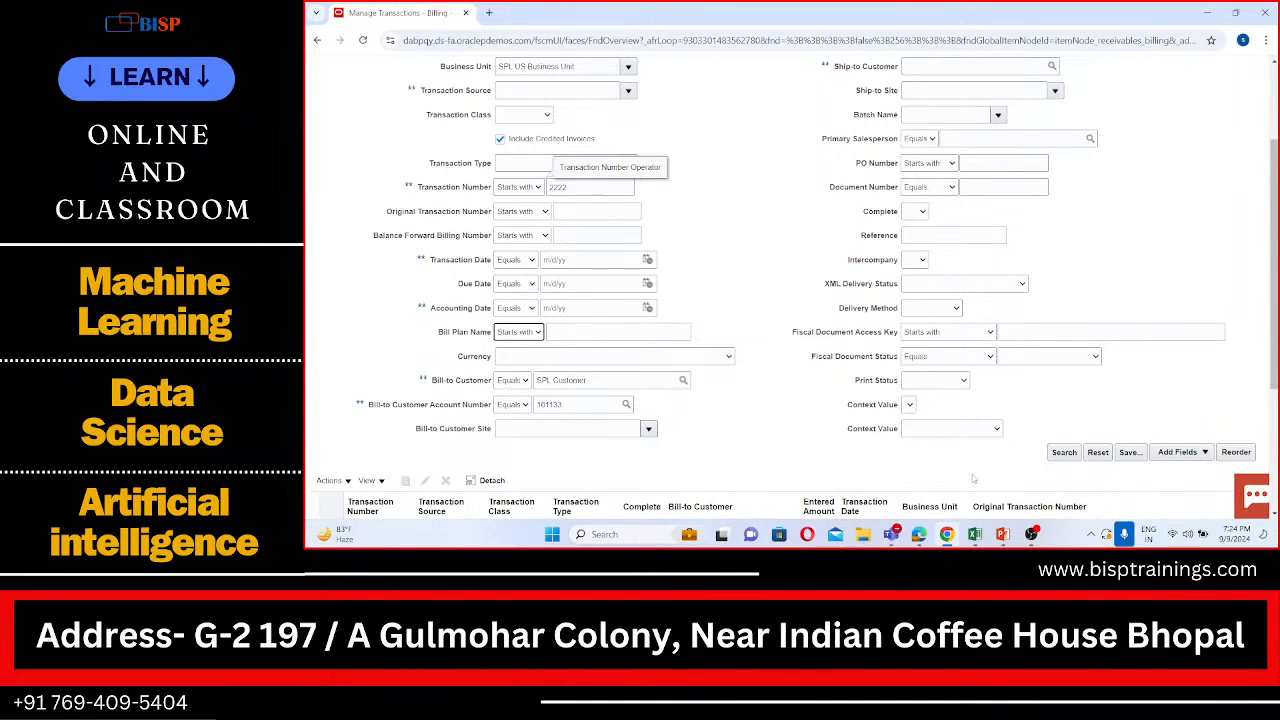
pyautogui.click(1064, 452)
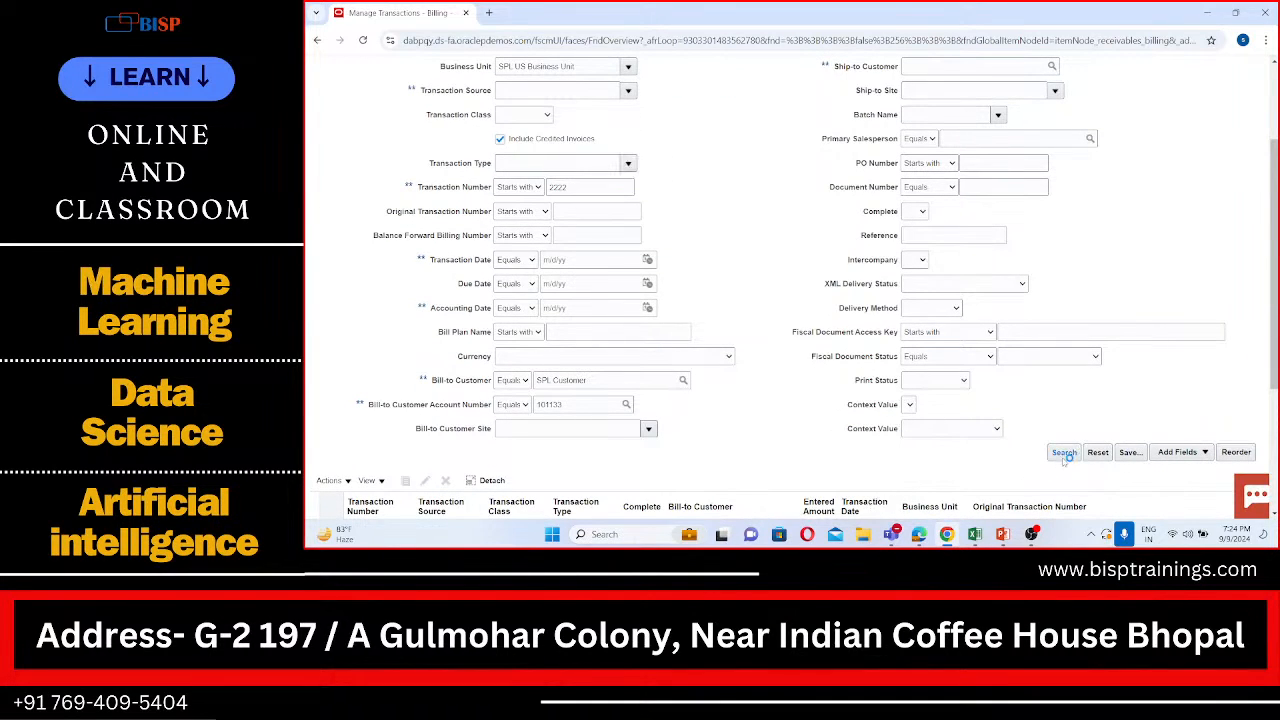
pyautogui.scroll(-3, 994, 391)
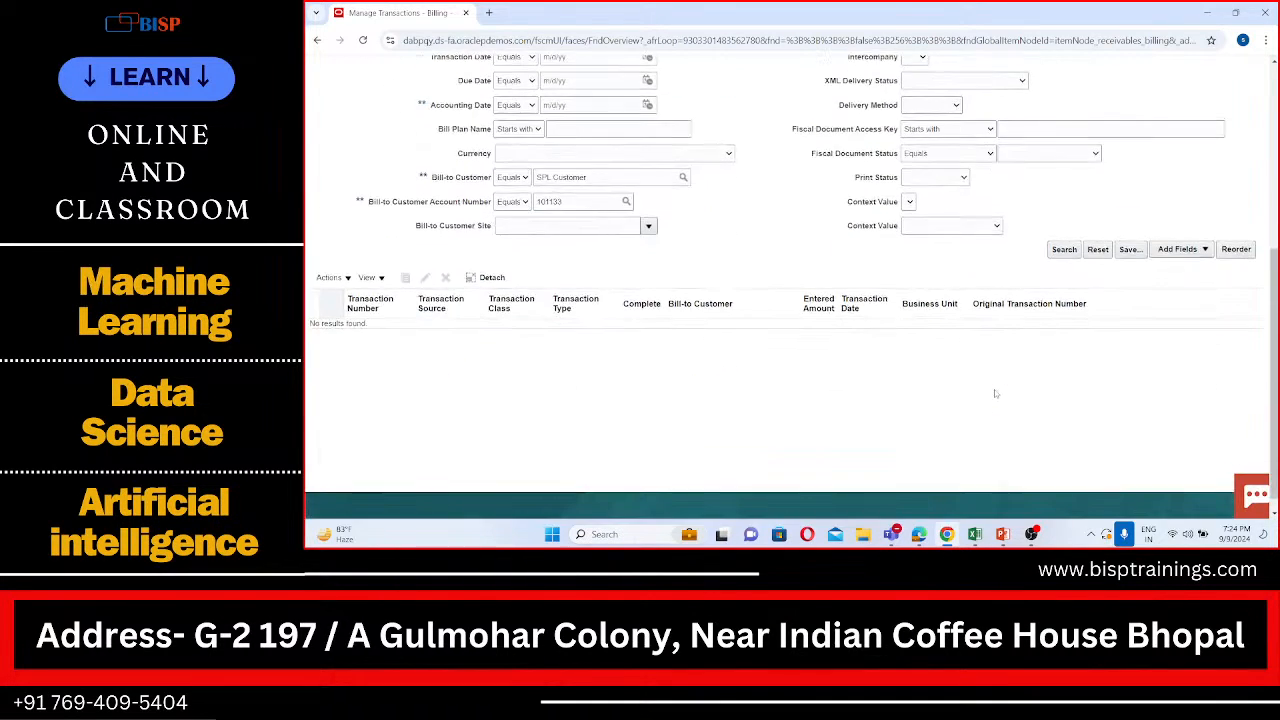
pyautogui.scroll(5, 994, 391)
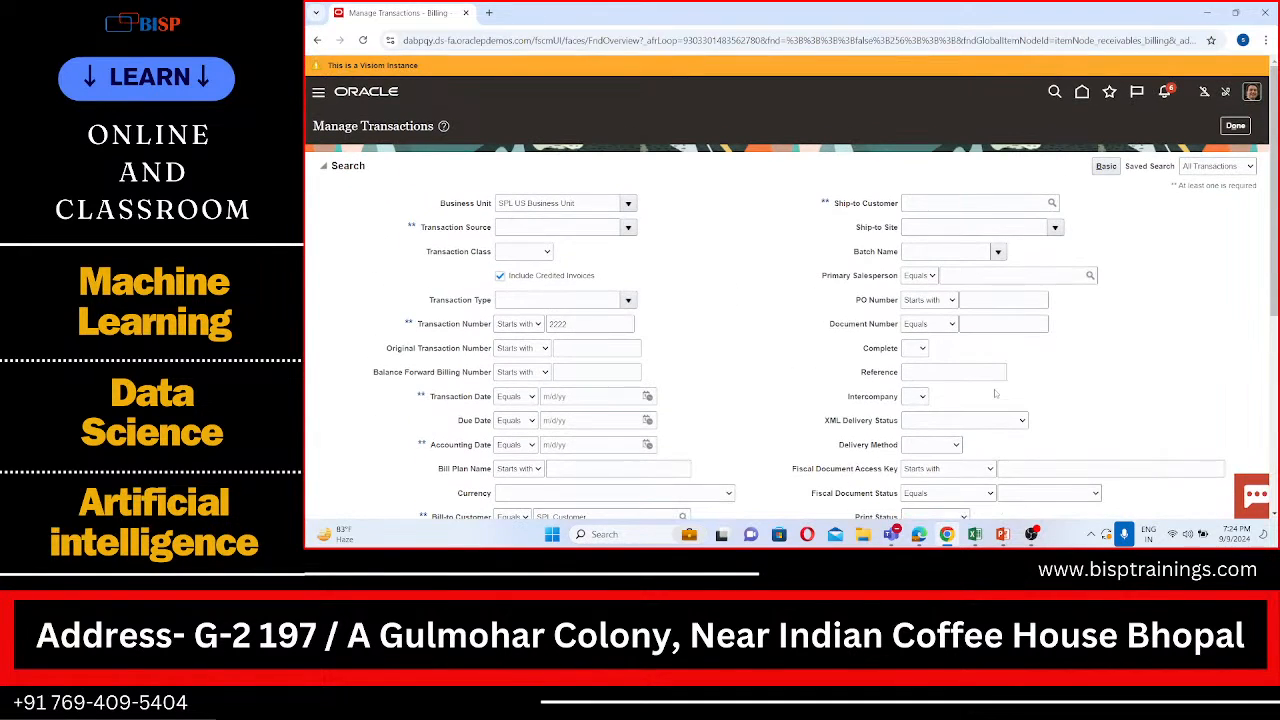
# Step: Leave Manage Transactions and browse the incomplete transactions listed in the Billing work area
pyautogui.click(1236, 127)
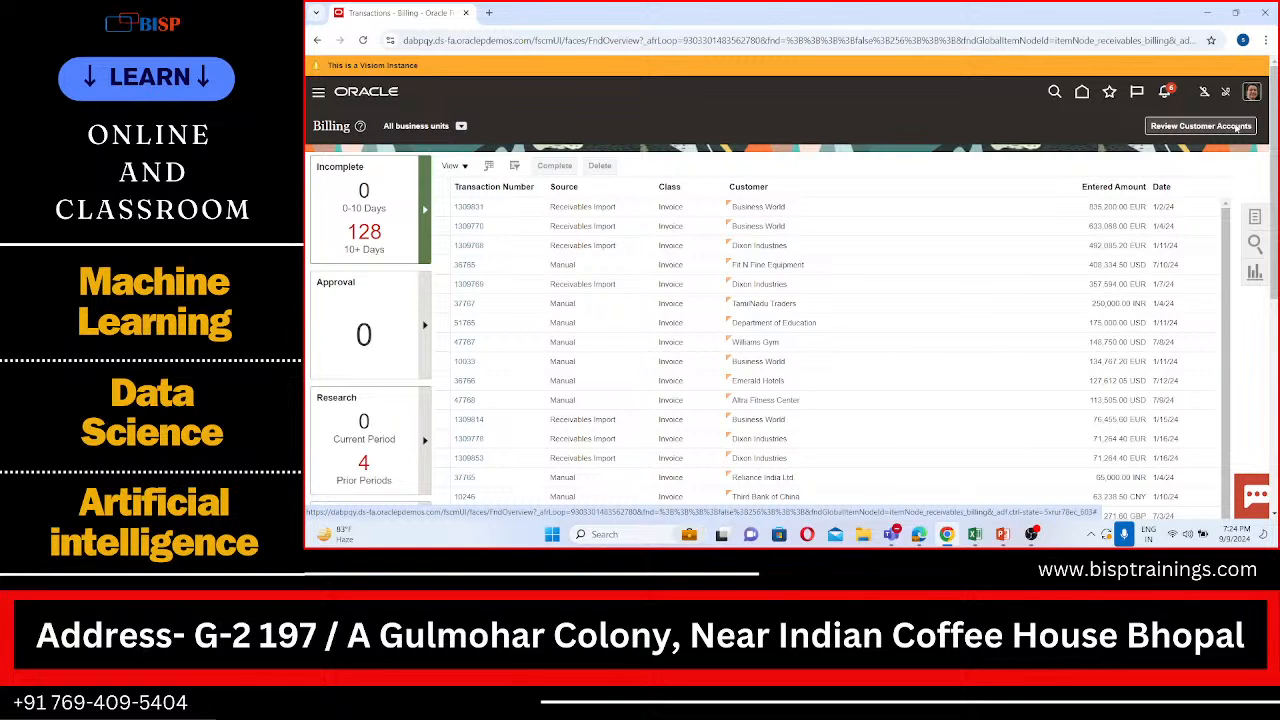
pyautogui.scroll(-2, 911, 298)
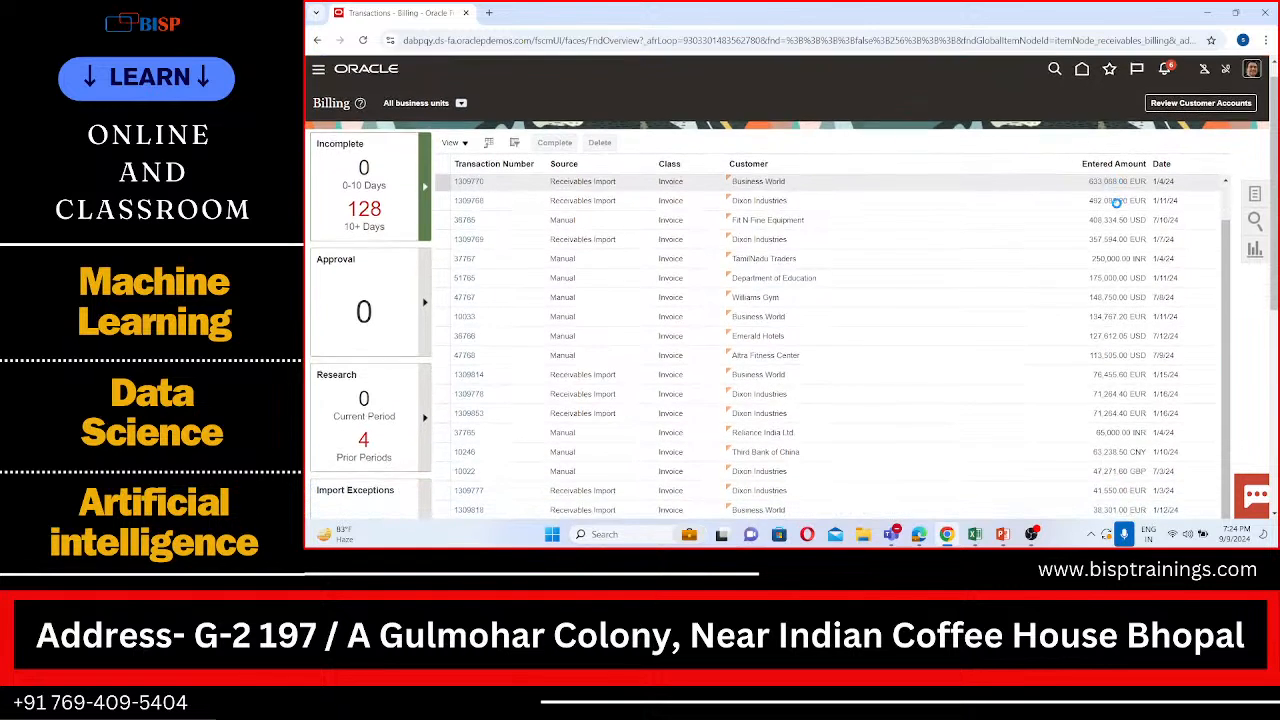
pyautogui.scroll(-5, 911, 298)
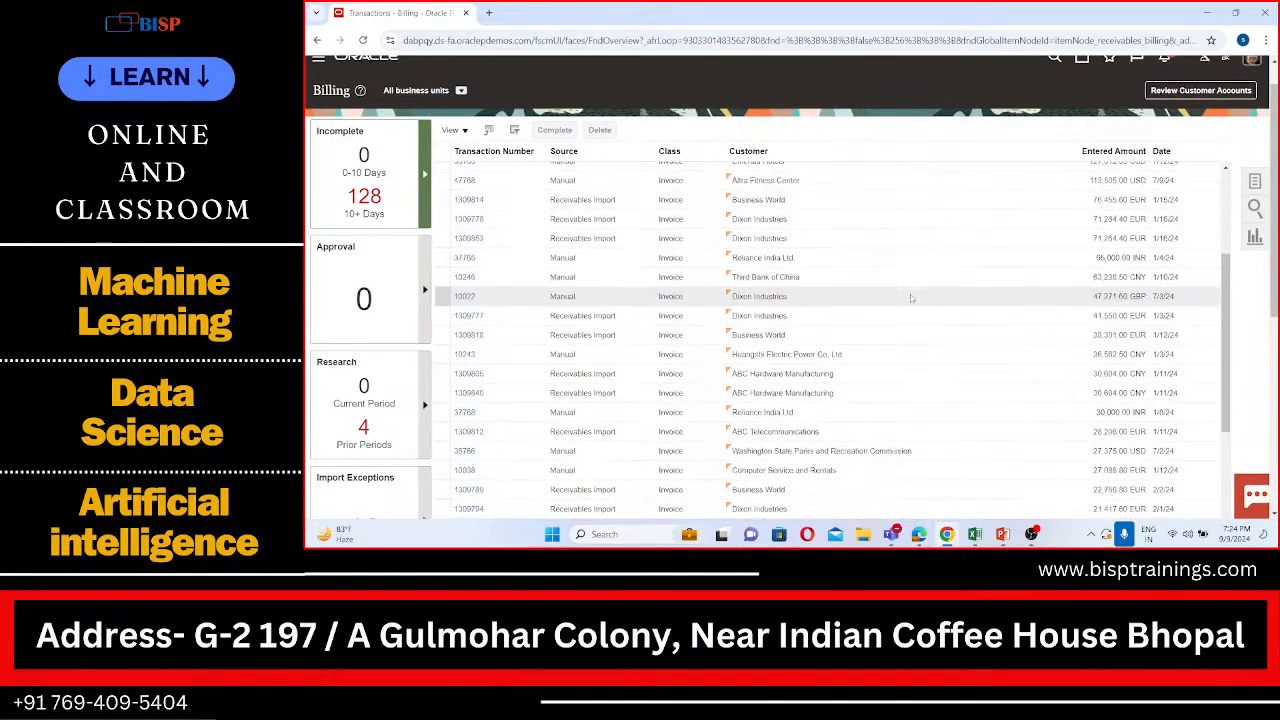
pyautogui.scroll(-2, 911, 298)
pyautogui.scroll(8, 911, 298)
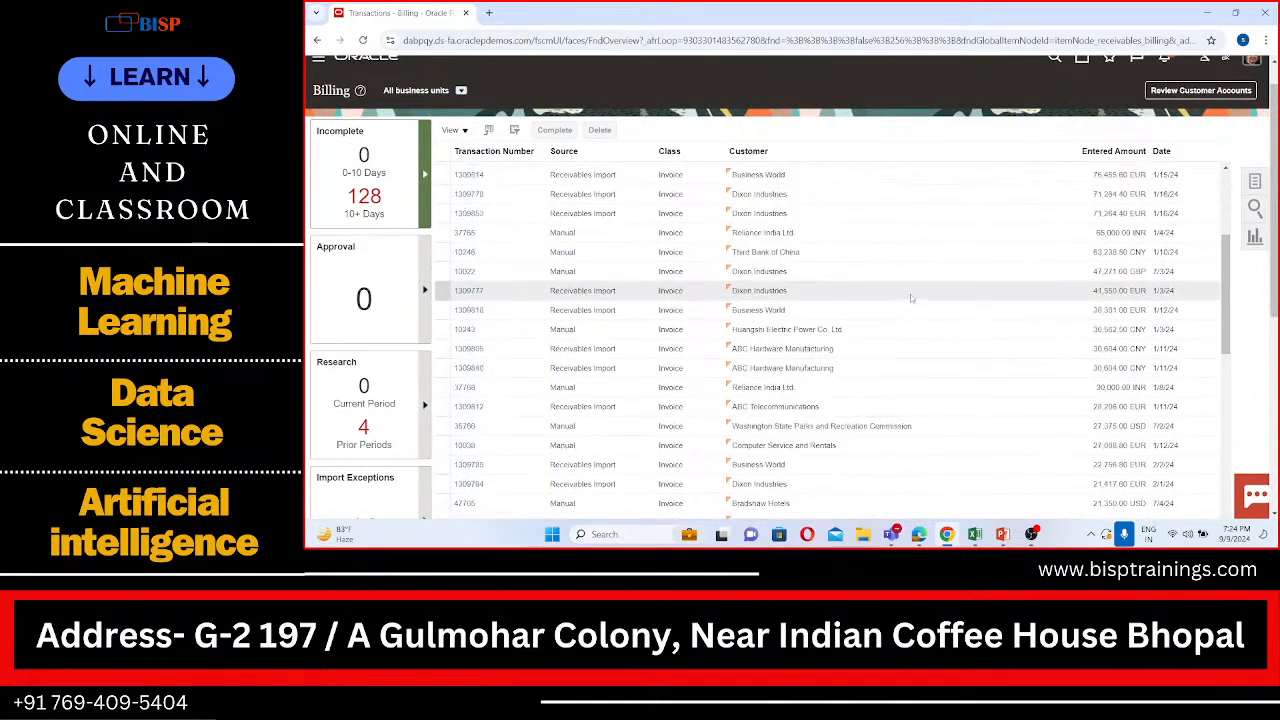
# Step: Examine the transaction numbers and customers throughout the list of incomplete transactions in the Billing work area
pyautogui.scroll(-2, 911, 298)
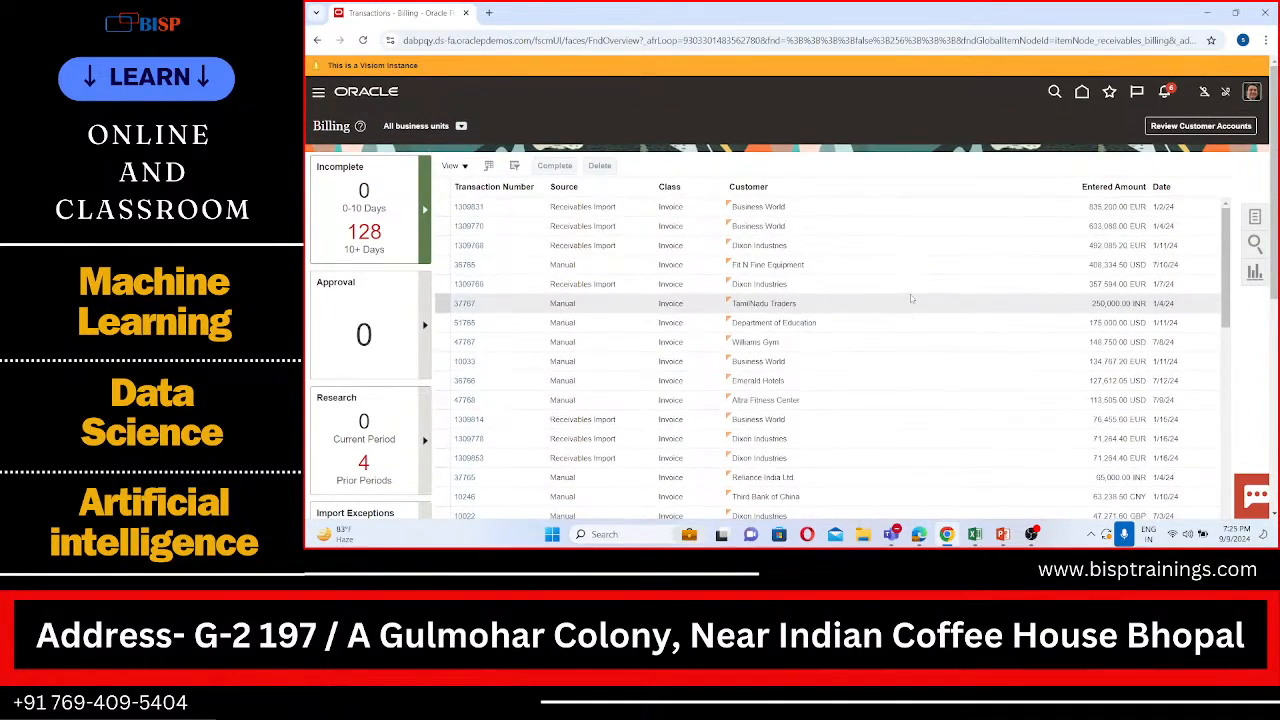
pyautogui.scroll(-4, 911, 298)
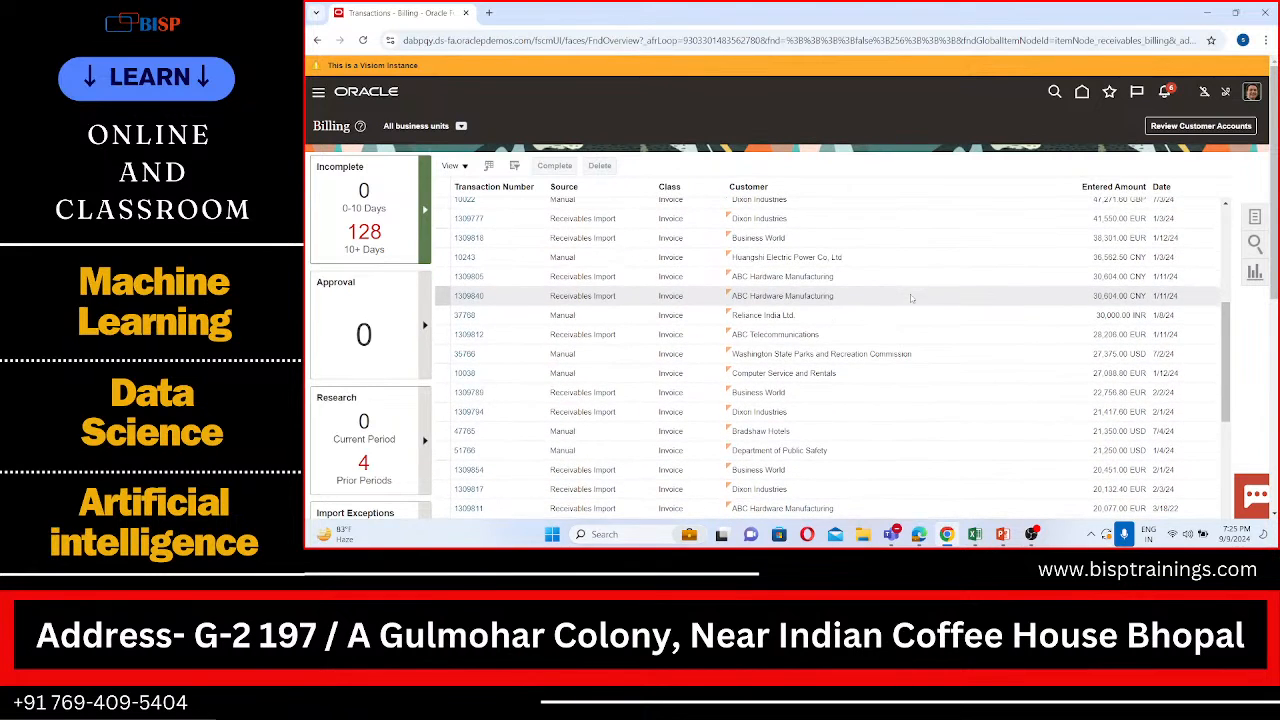
pyautogui.scroll(-2, 911, 298)
pyautogui.scroll(-4, 903, 249)
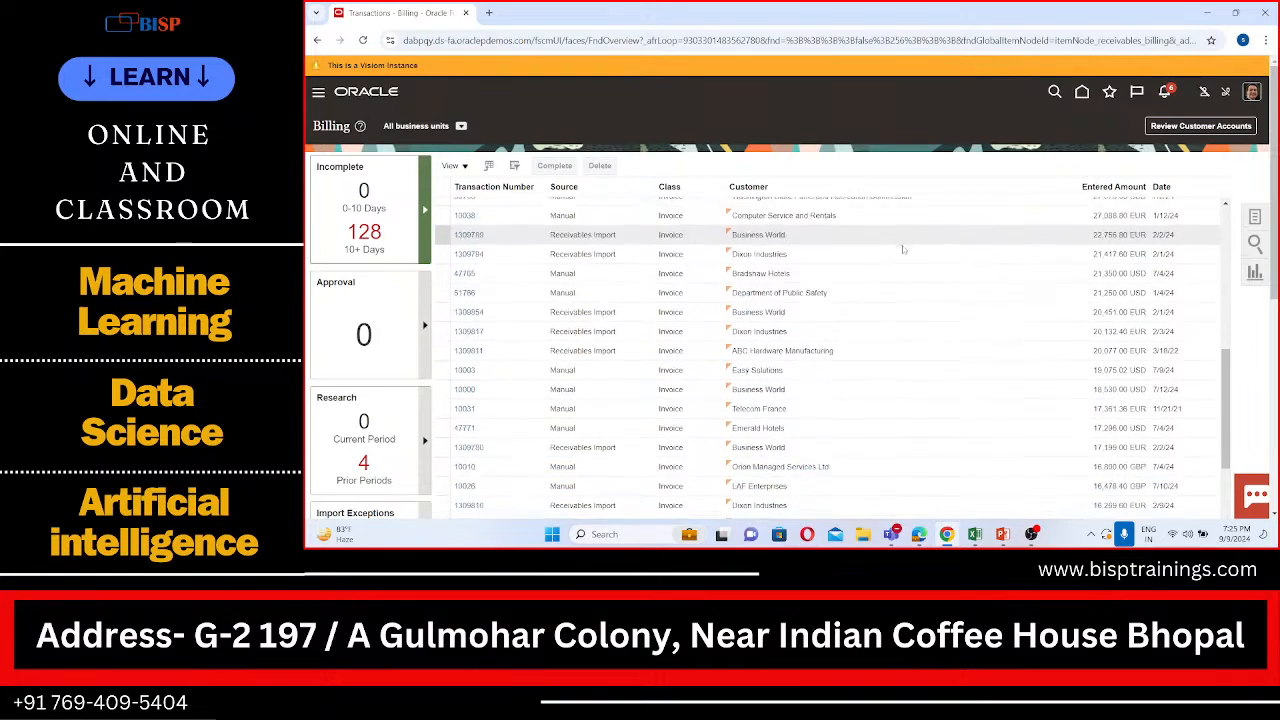
pyautogui.scroll(-5, 903, 249)
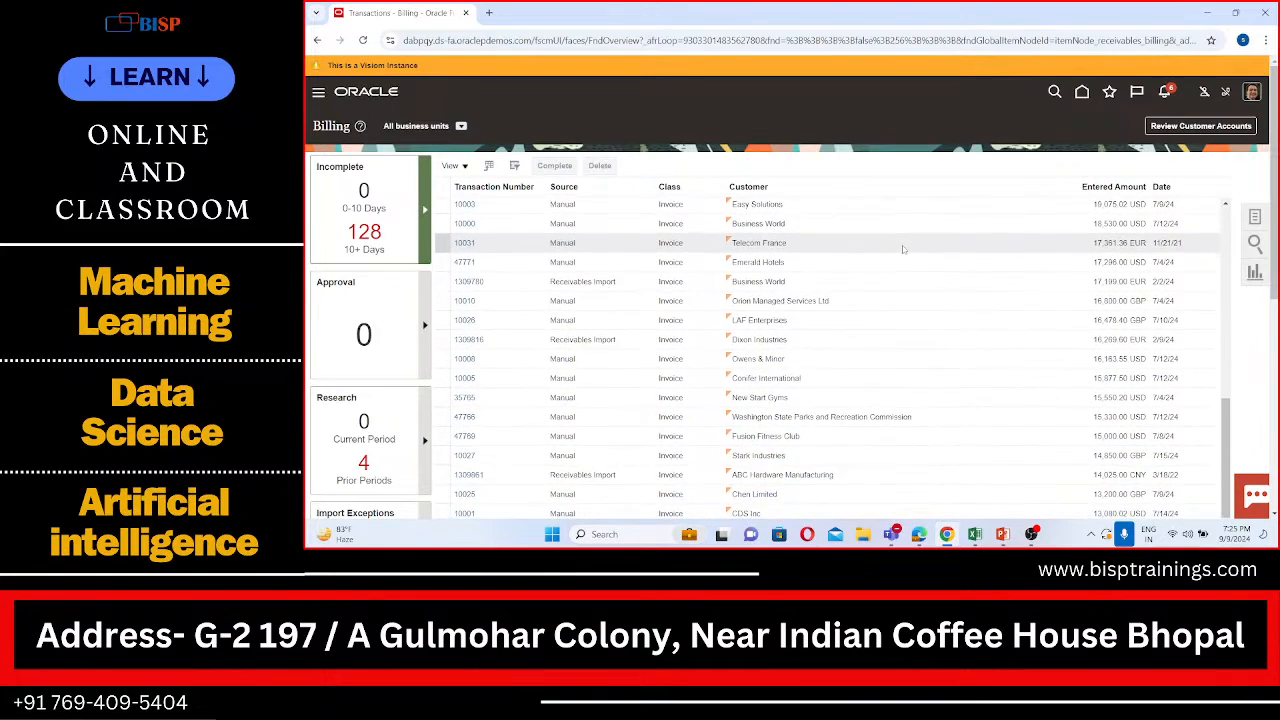
pyautogui.scroll(-8, 902, 248)
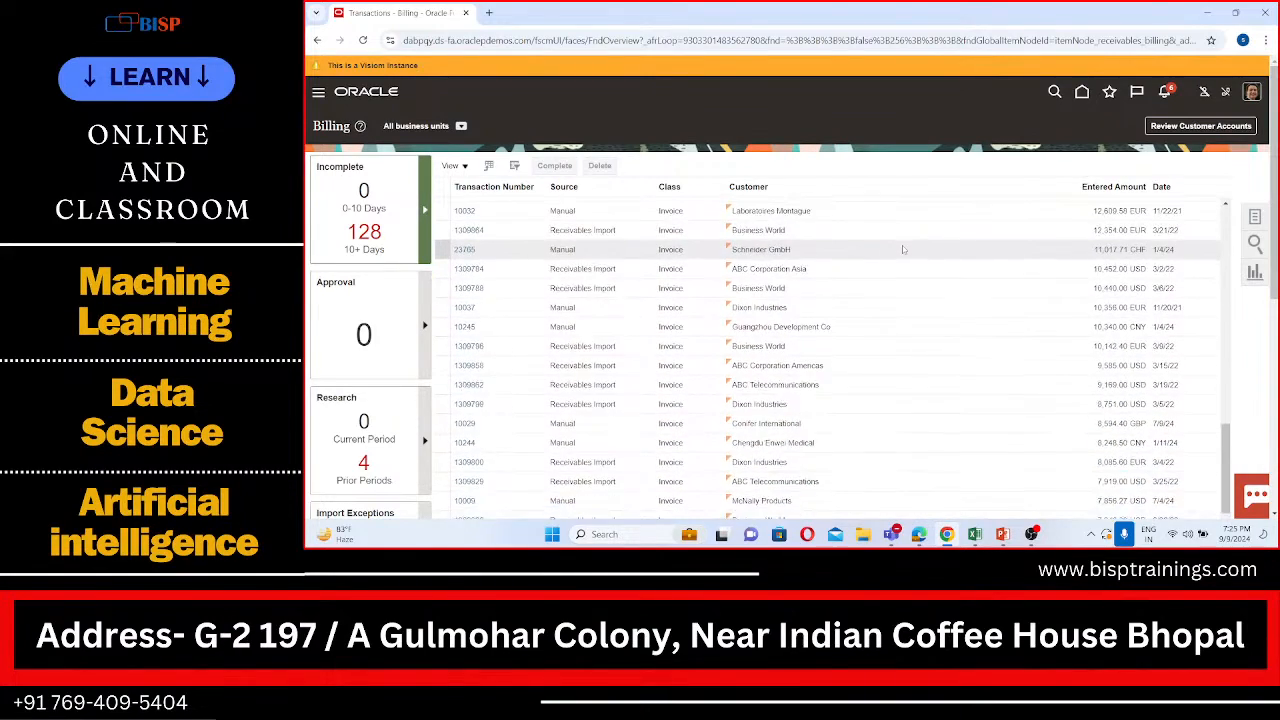
pyautogui.scroll(-8, 902, 245)
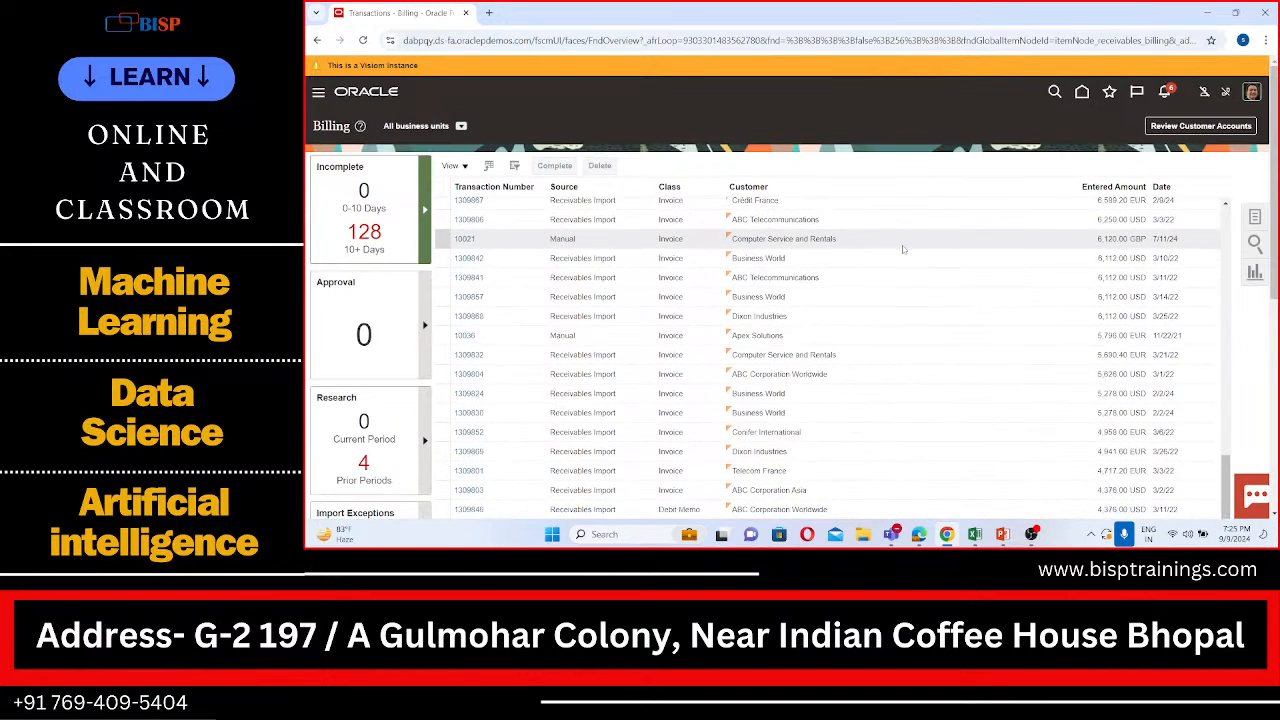
pyautogui.scroll(-8, 902, 245)
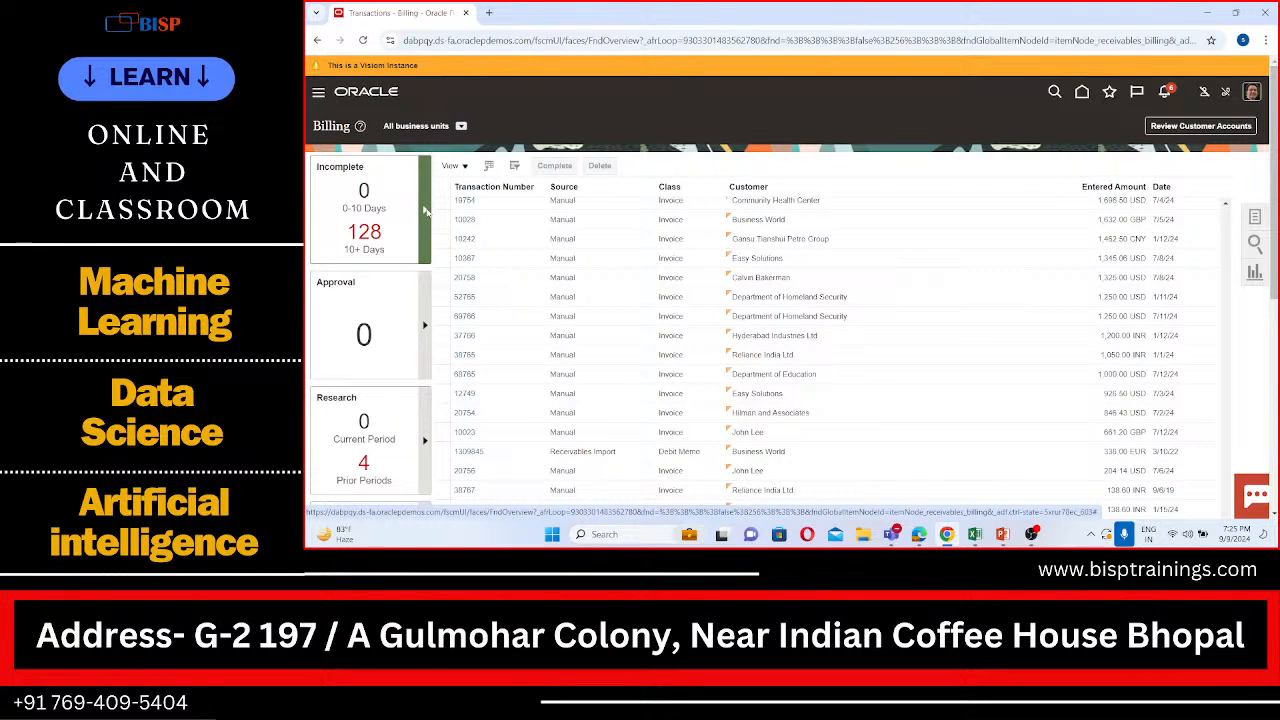
# Step: Check the adjustments listed under Research and Approval, and return to the incomplete transactions
pyautogui.click(422, 453)
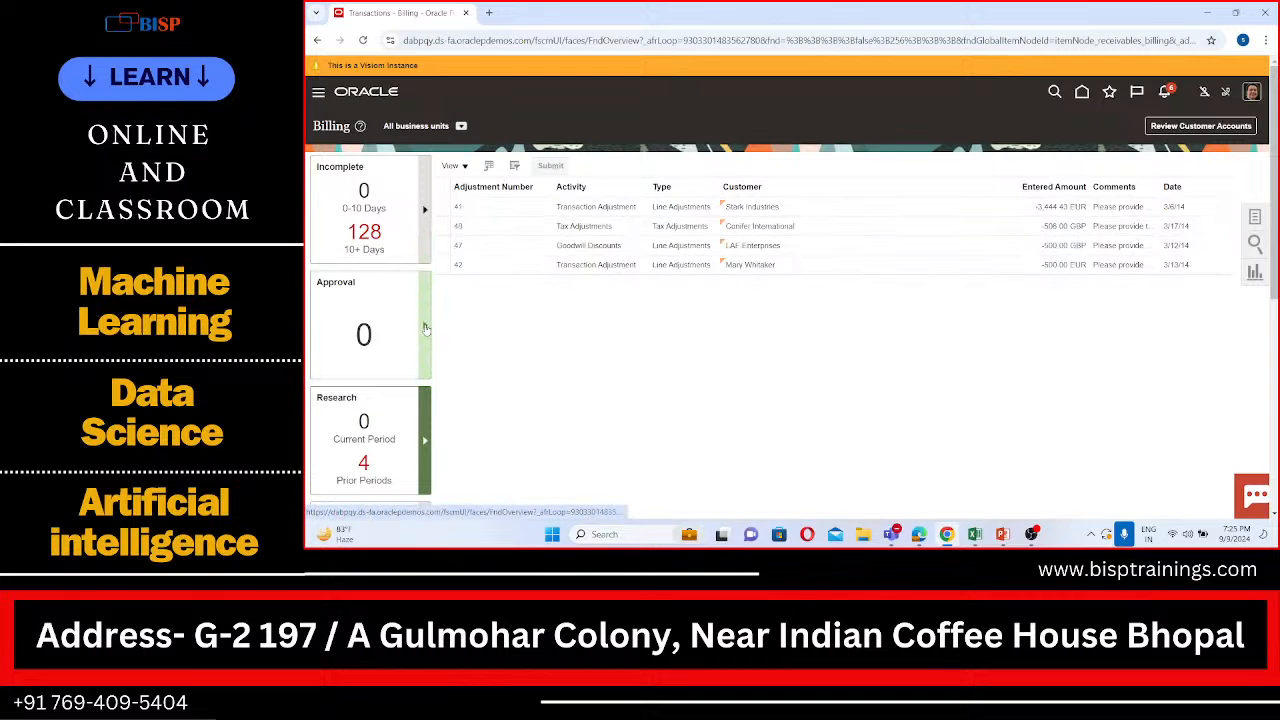
pyautogui.click(424, 328)
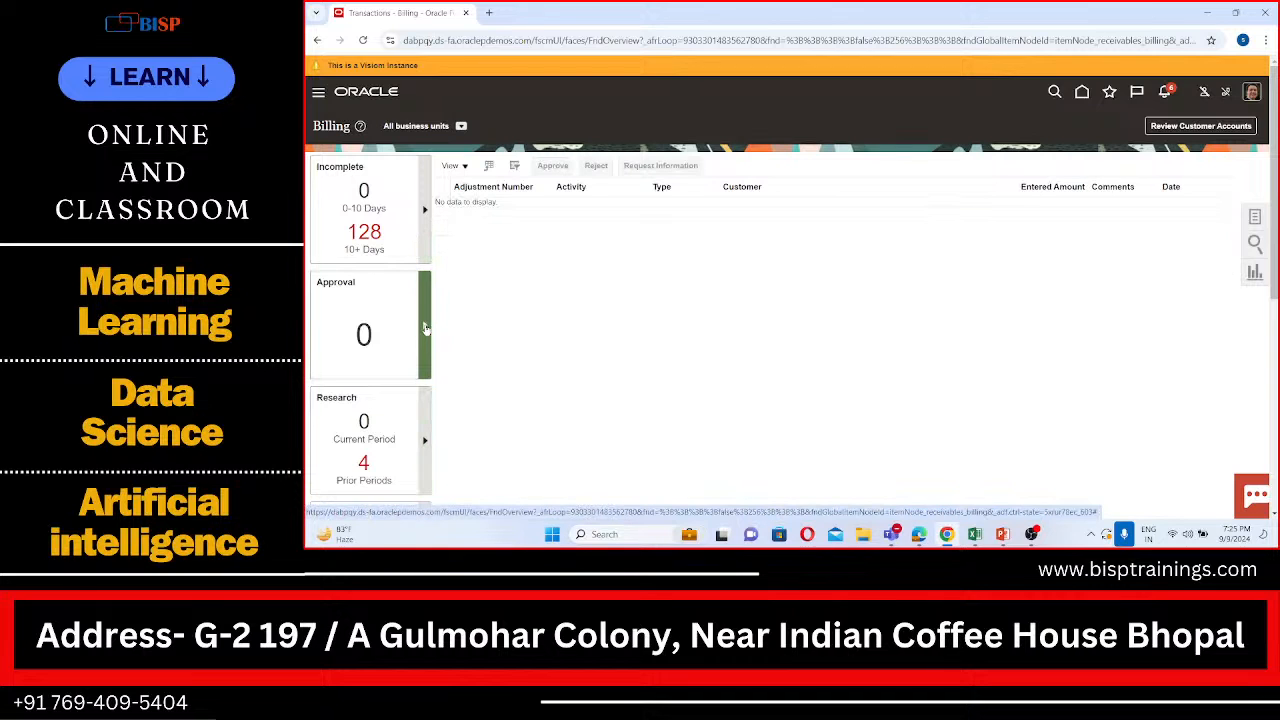
pyautogui.click(424, 240)
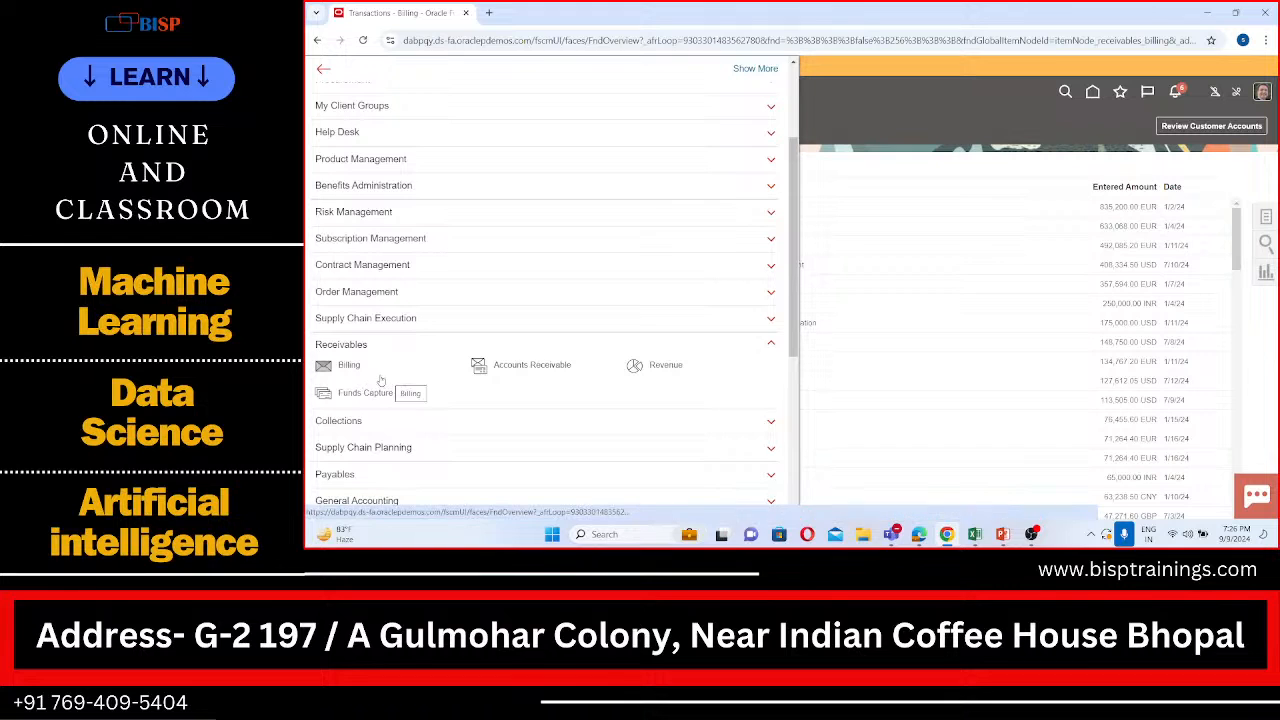
# Step: Go to the Accounts Receivable work area and start creating a new receipt
pyautogui.click(500, 366)
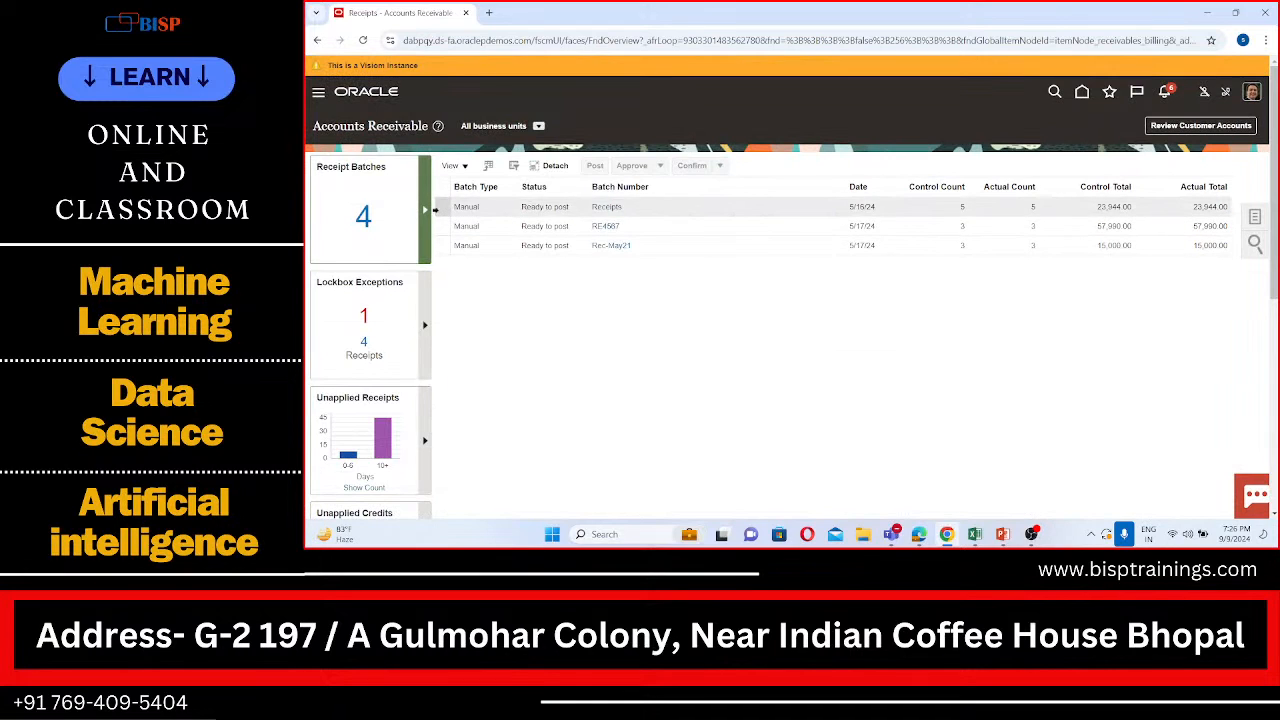
pyautogui.click(1257, 219)
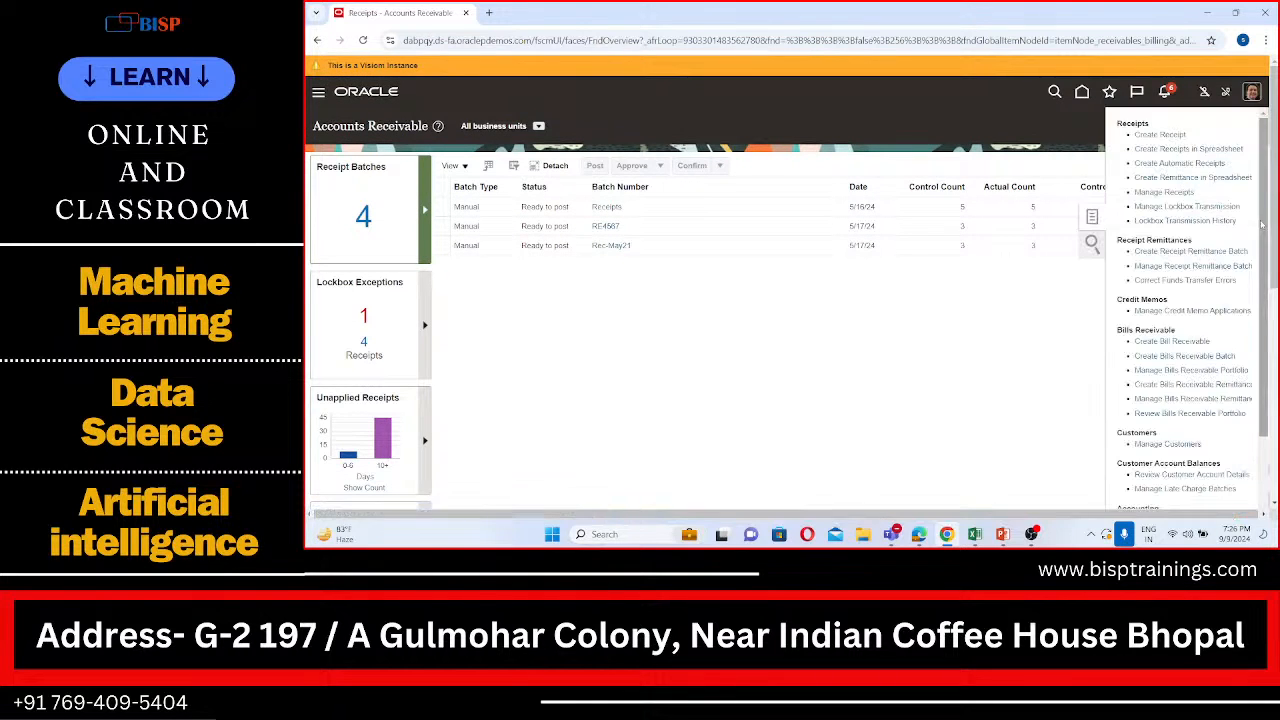
pyautogui.click(1174, 134)
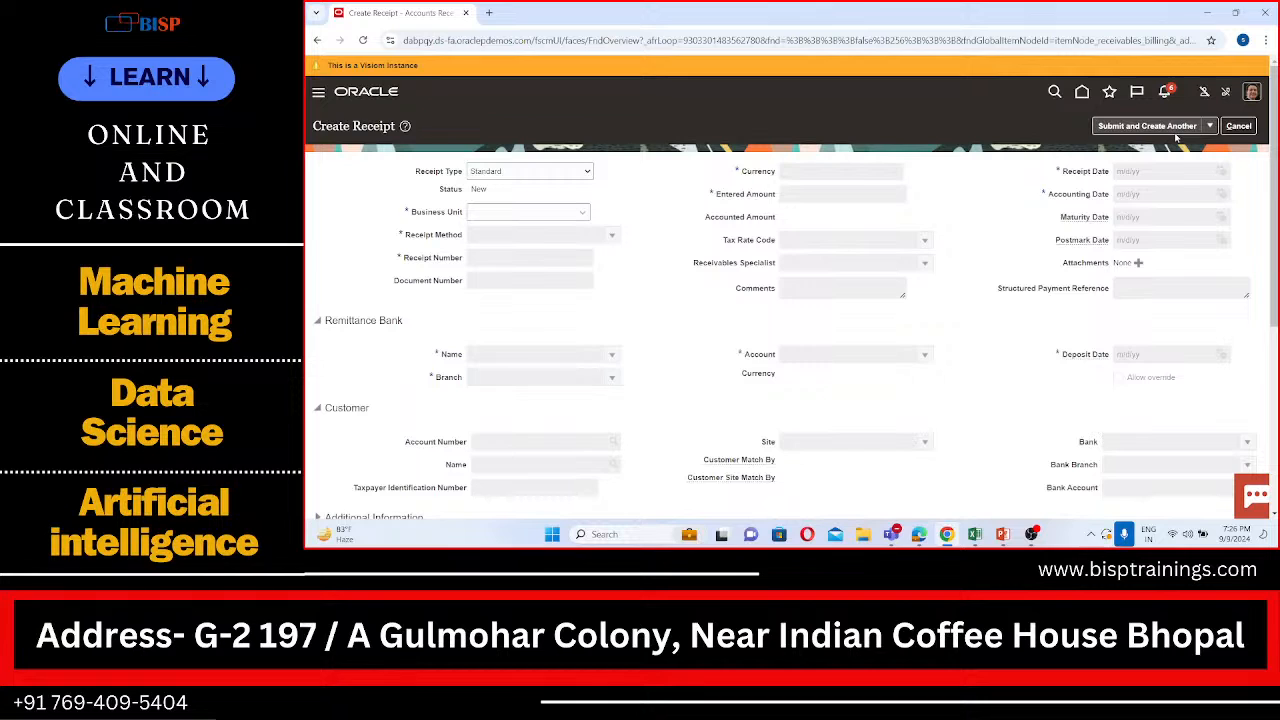
# Step: Set the receipt's business unit to SPL US Business Unit, receipt method to SPL Check and receipt number to 3333
pyautogui.click(557, 211)
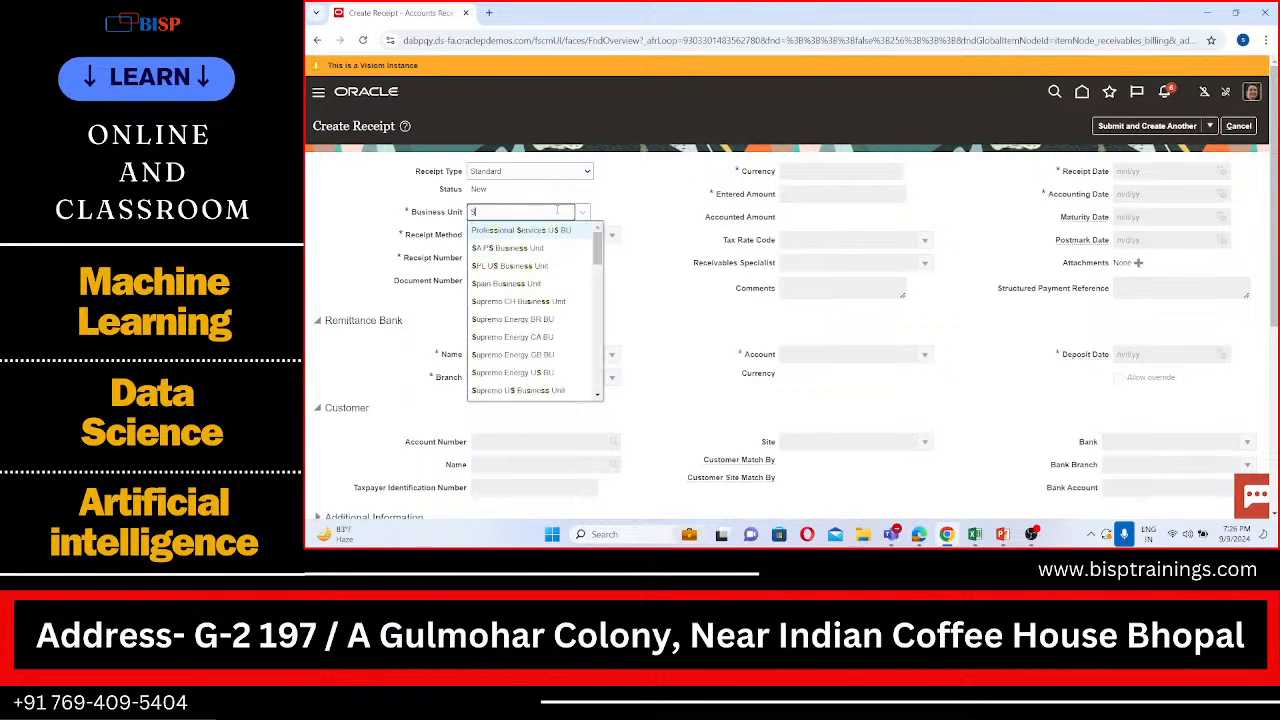
pyautogui.write('SPL')
pyautogui.click(554, 231)
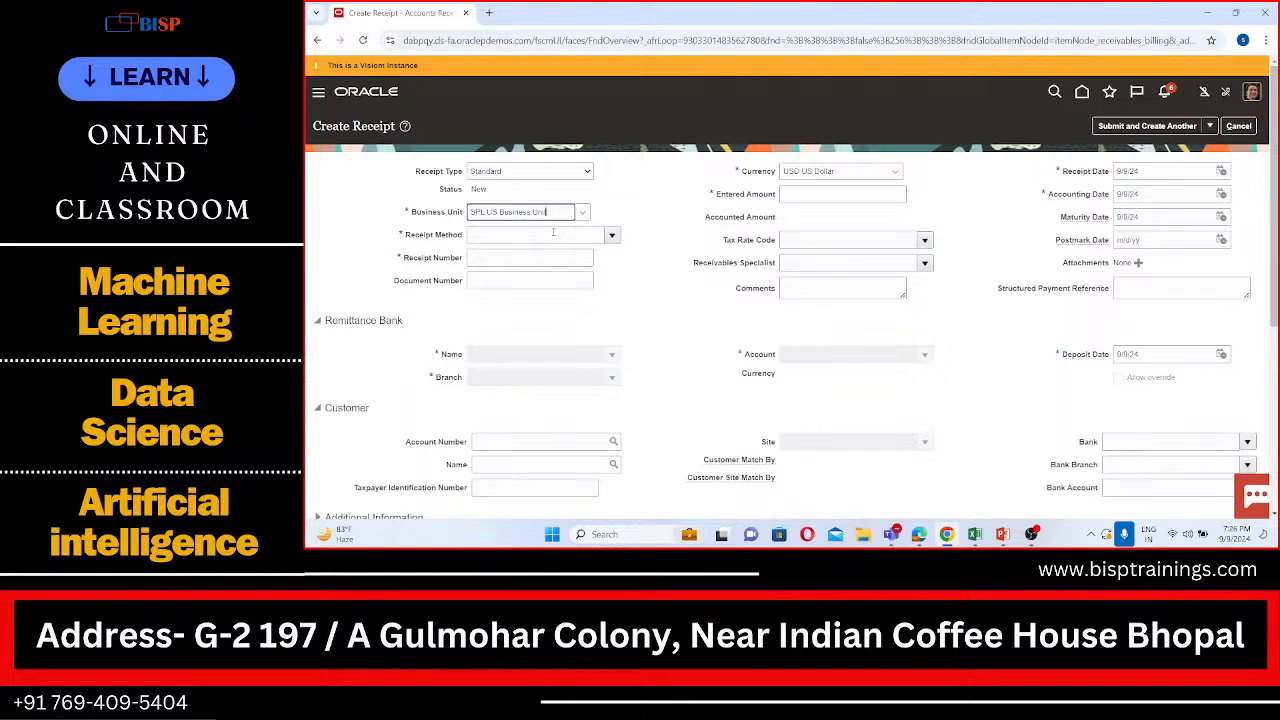
pyautogui.click(521, 239)
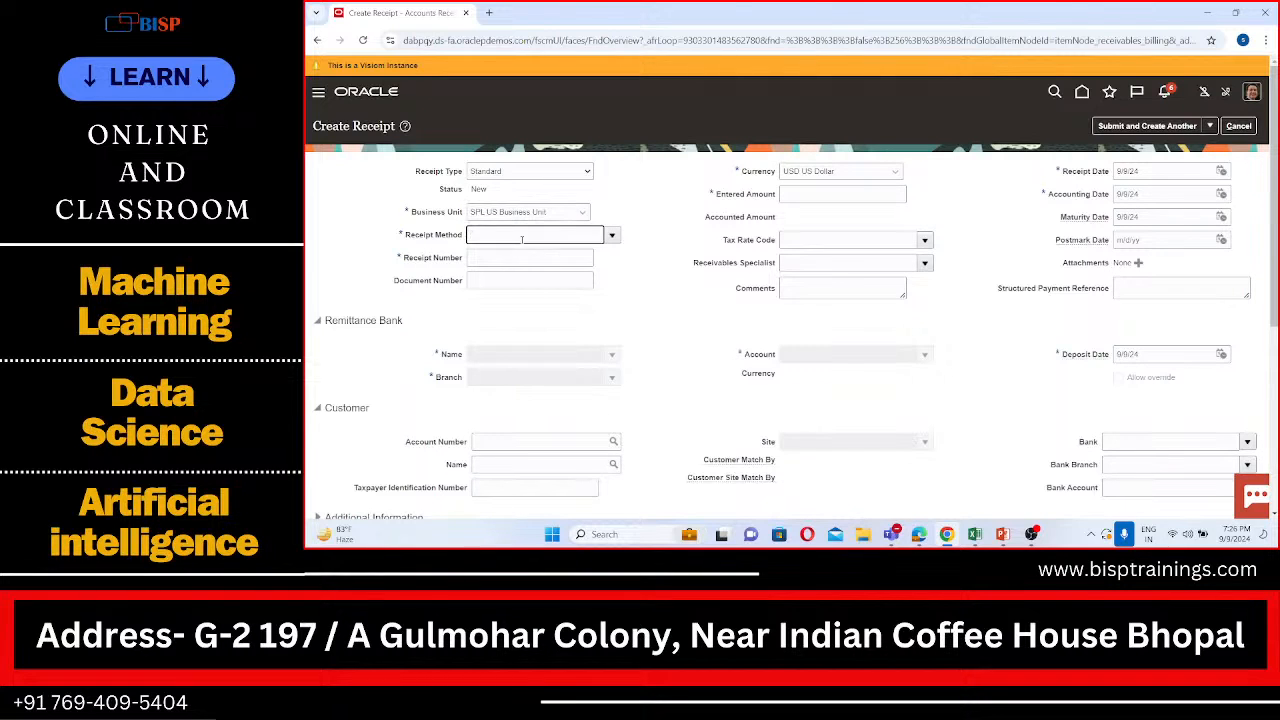
pyautogui.write('SPL')
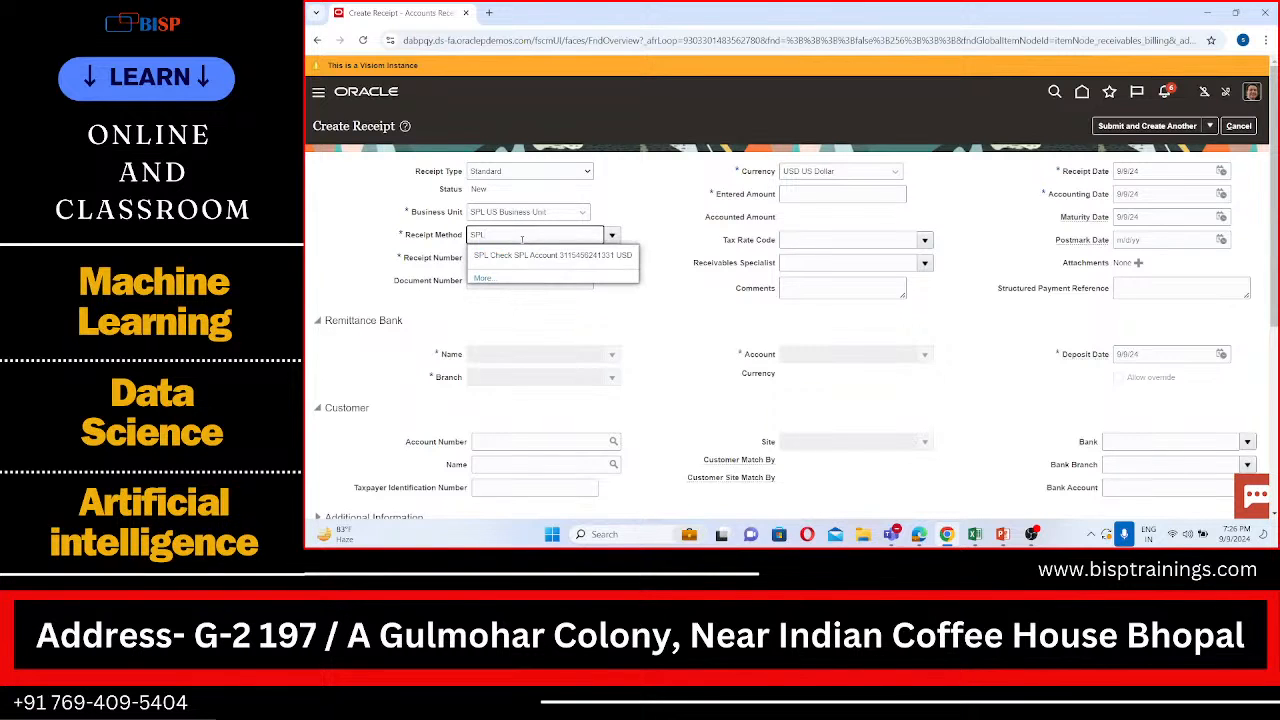
pyautogui.click(534, 257)
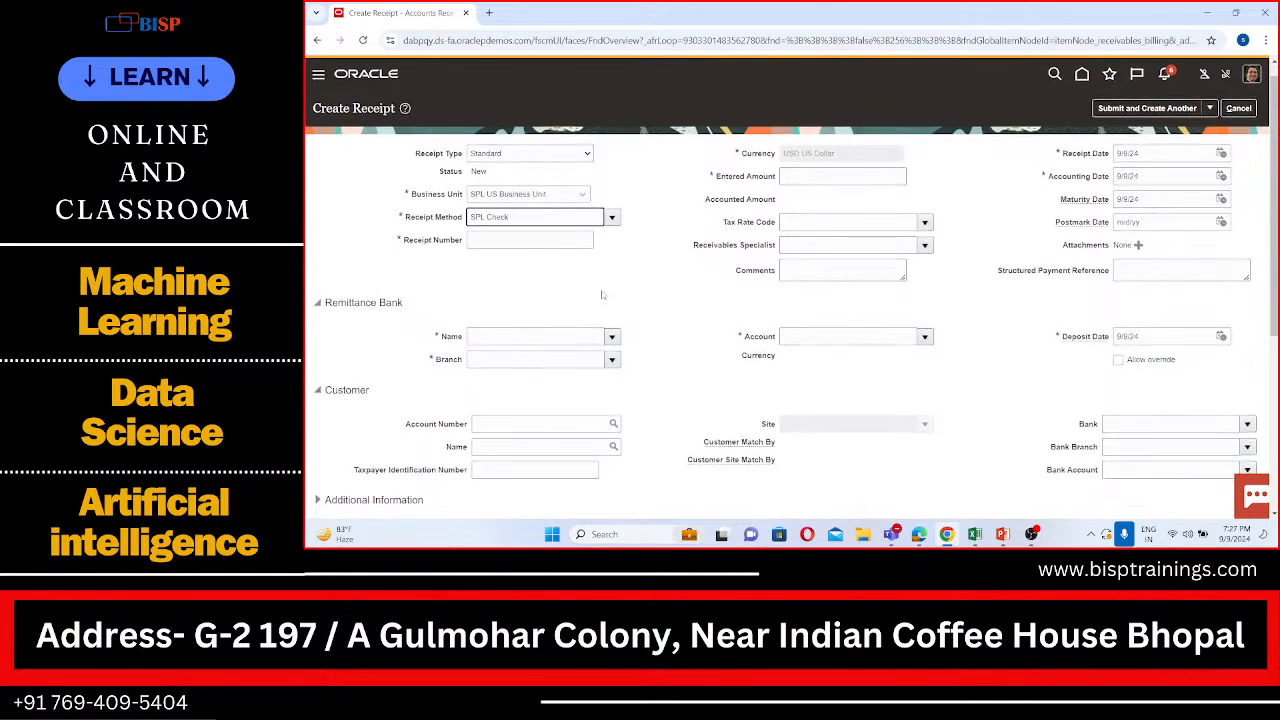
pyautogui.click(534, 239)
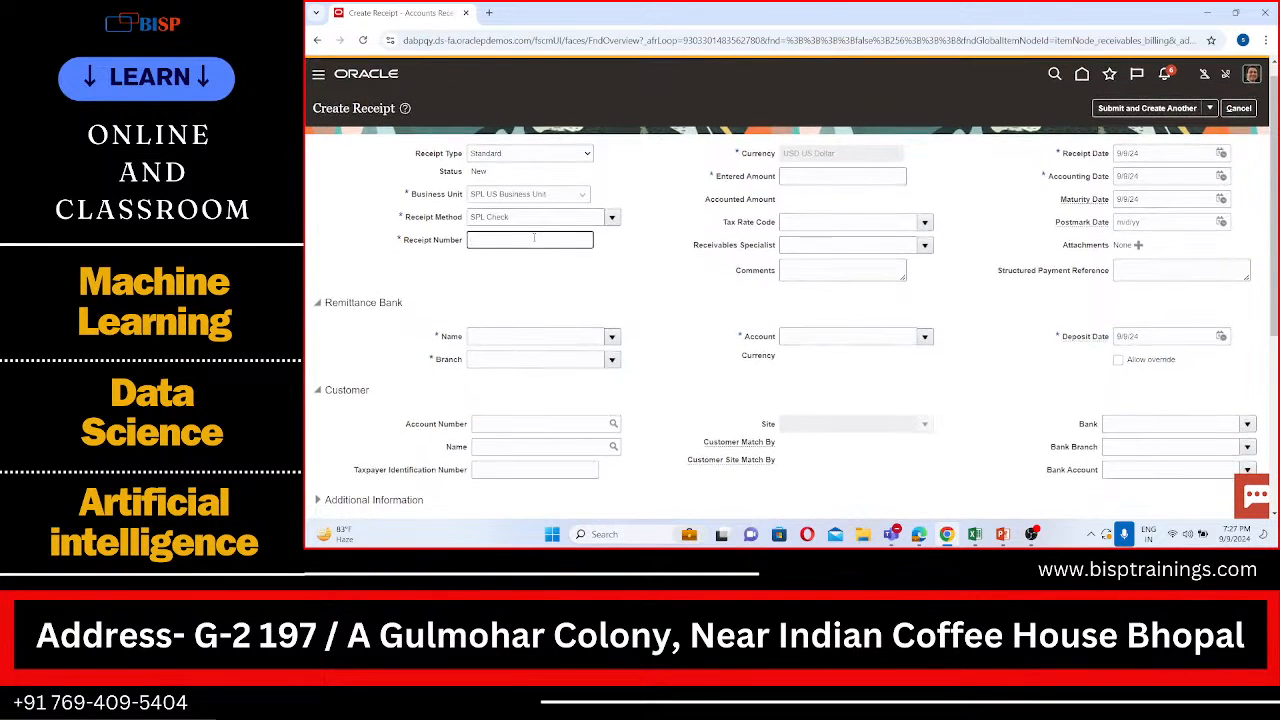
pyautogui.write('3333')
# Step: Fill in the remittance bank details with SPL Bank, SPL Branch and SPL Account
pyautogui.click(546, 335)
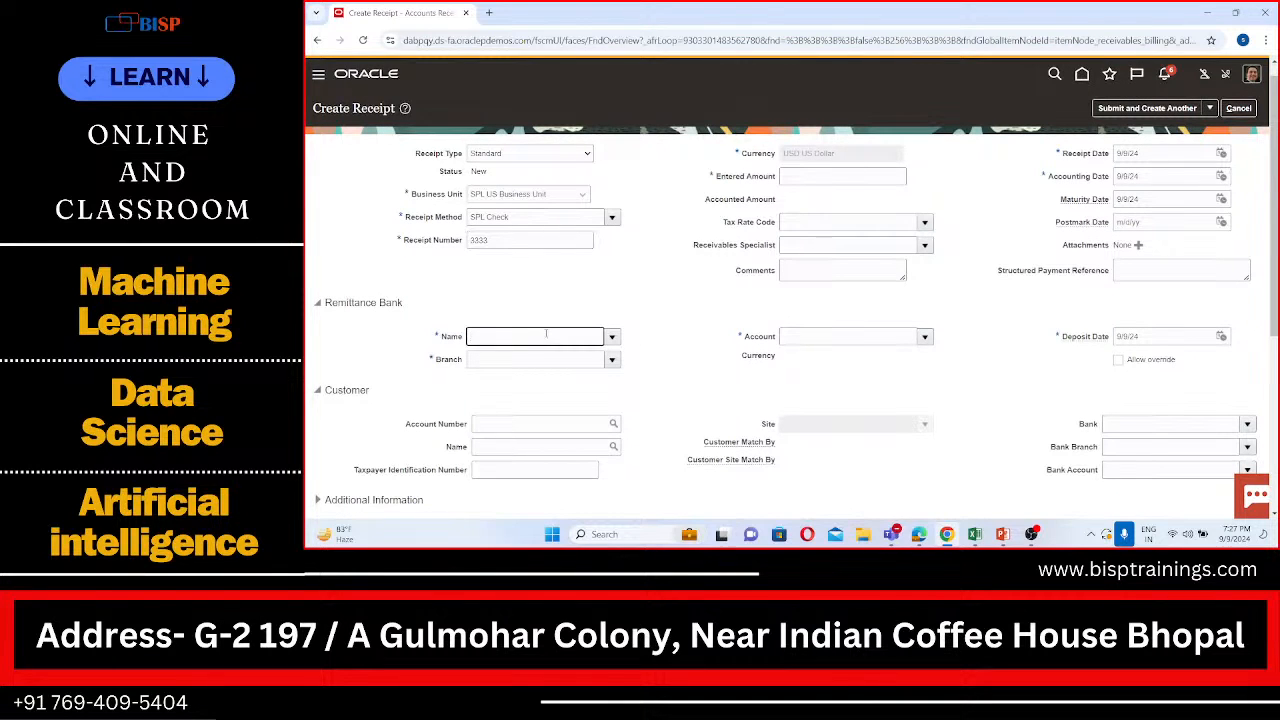
pyautogui.write('SP')
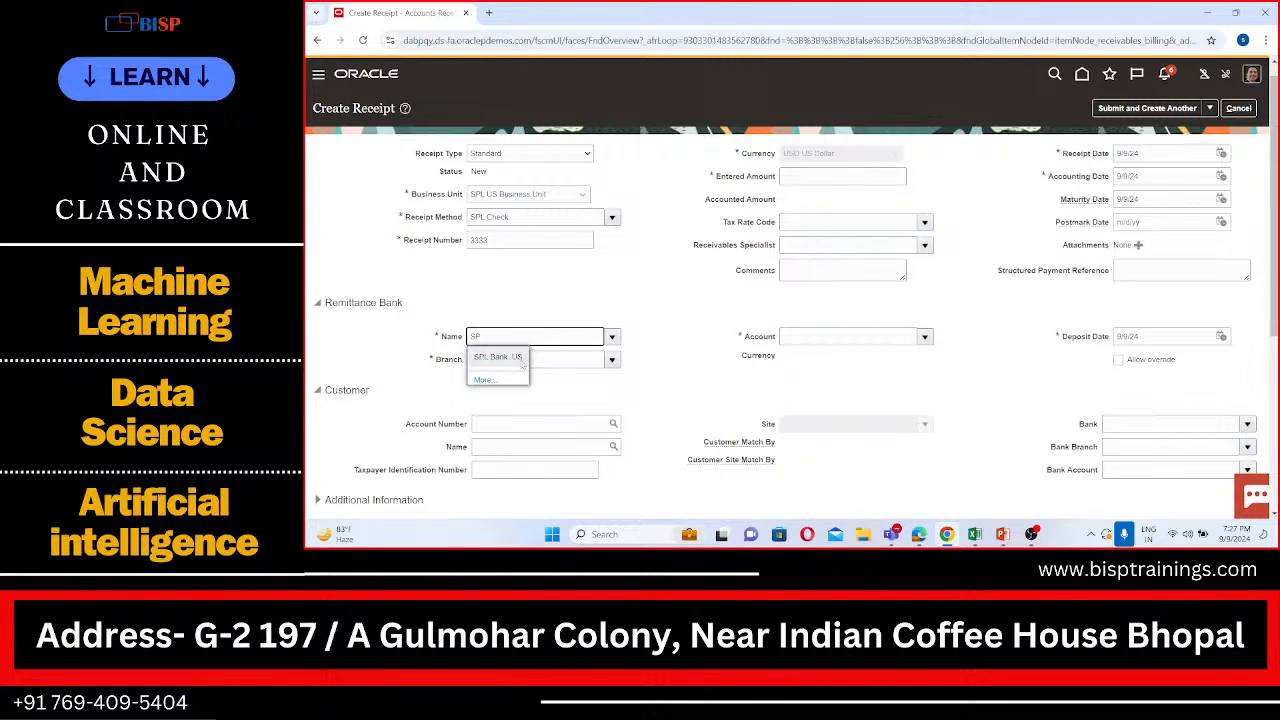
pyautogui.click(519, 357)
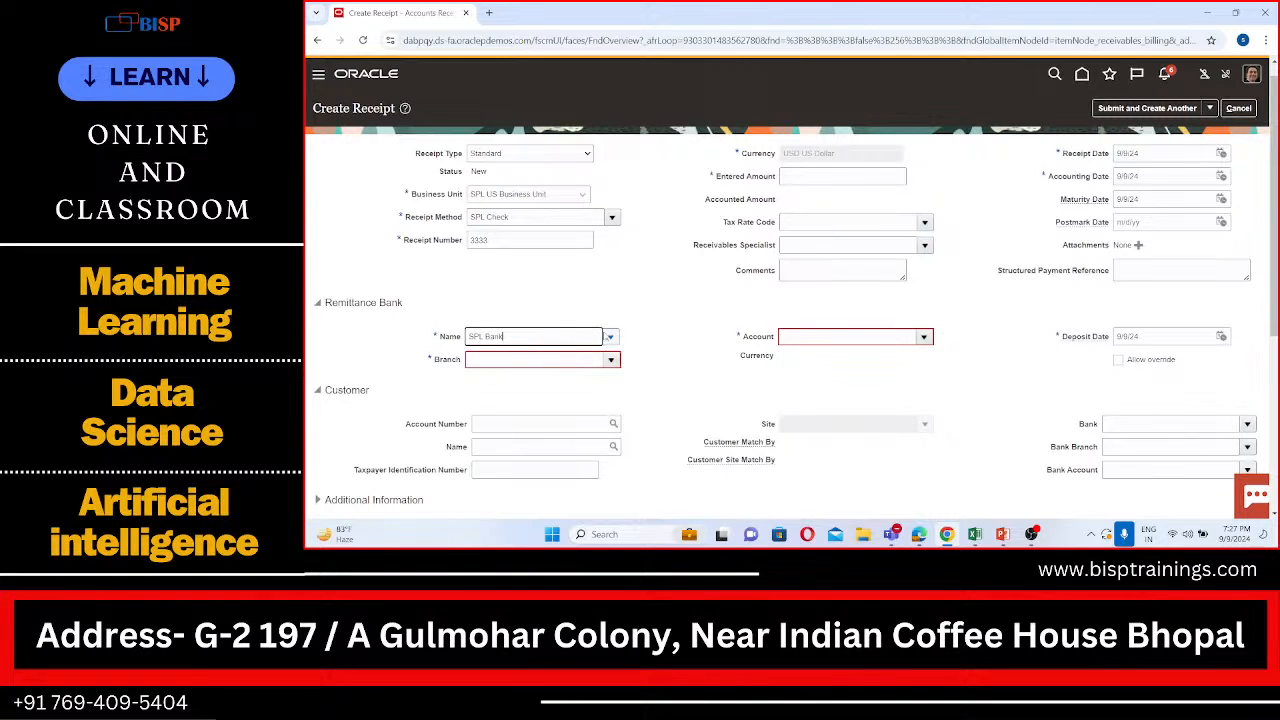
pyautogui.click(610, 337)
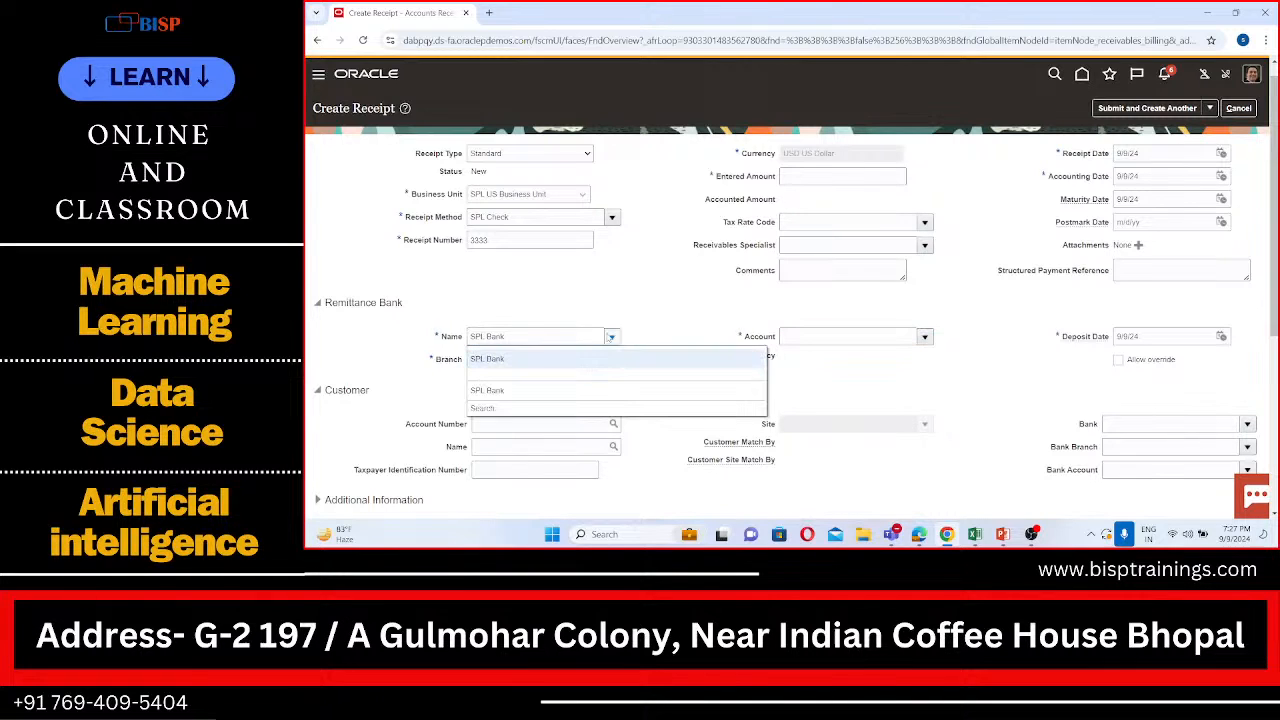
pyautogui.click(518, 362)
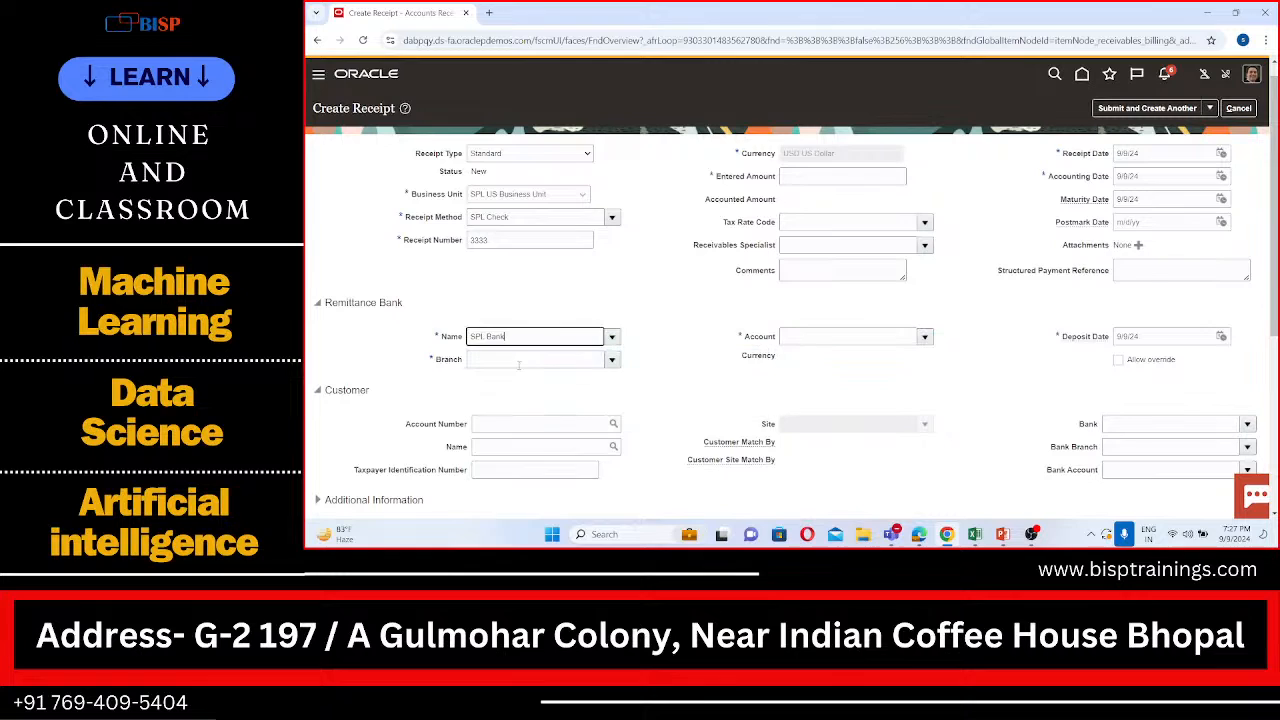
pyautogui.click(612, 360)
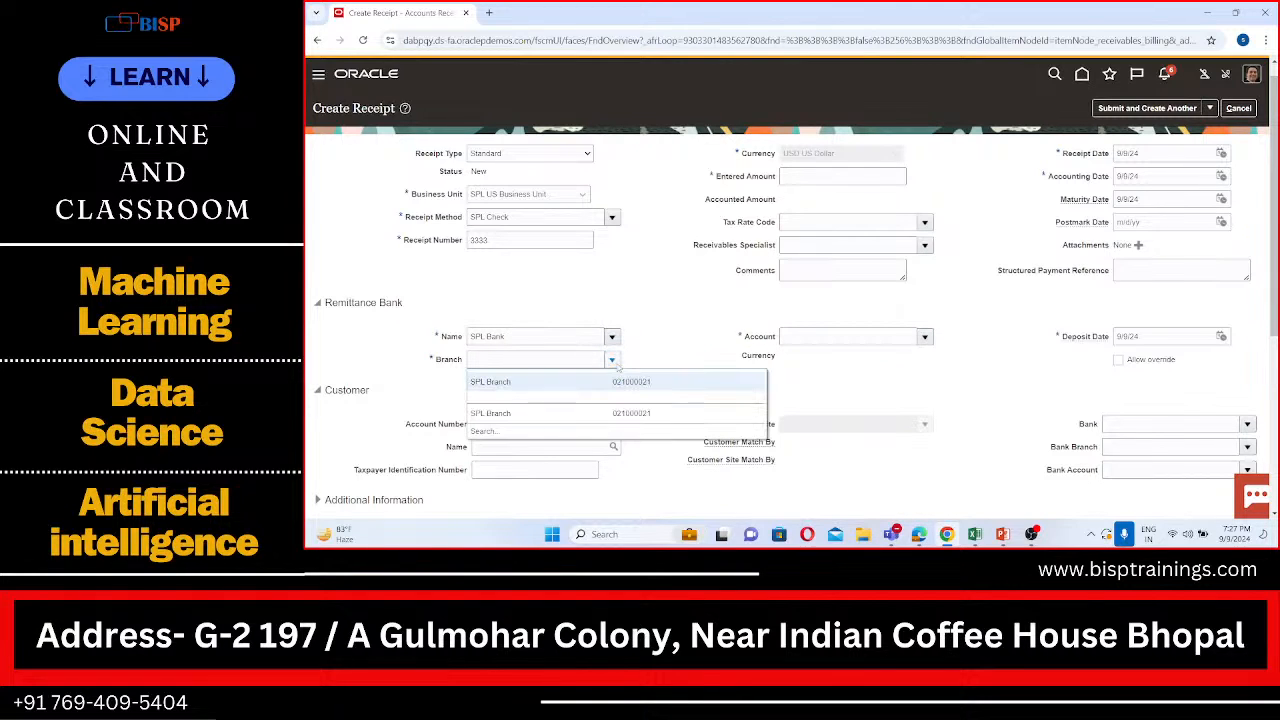
pyautogui.click(594, 376)
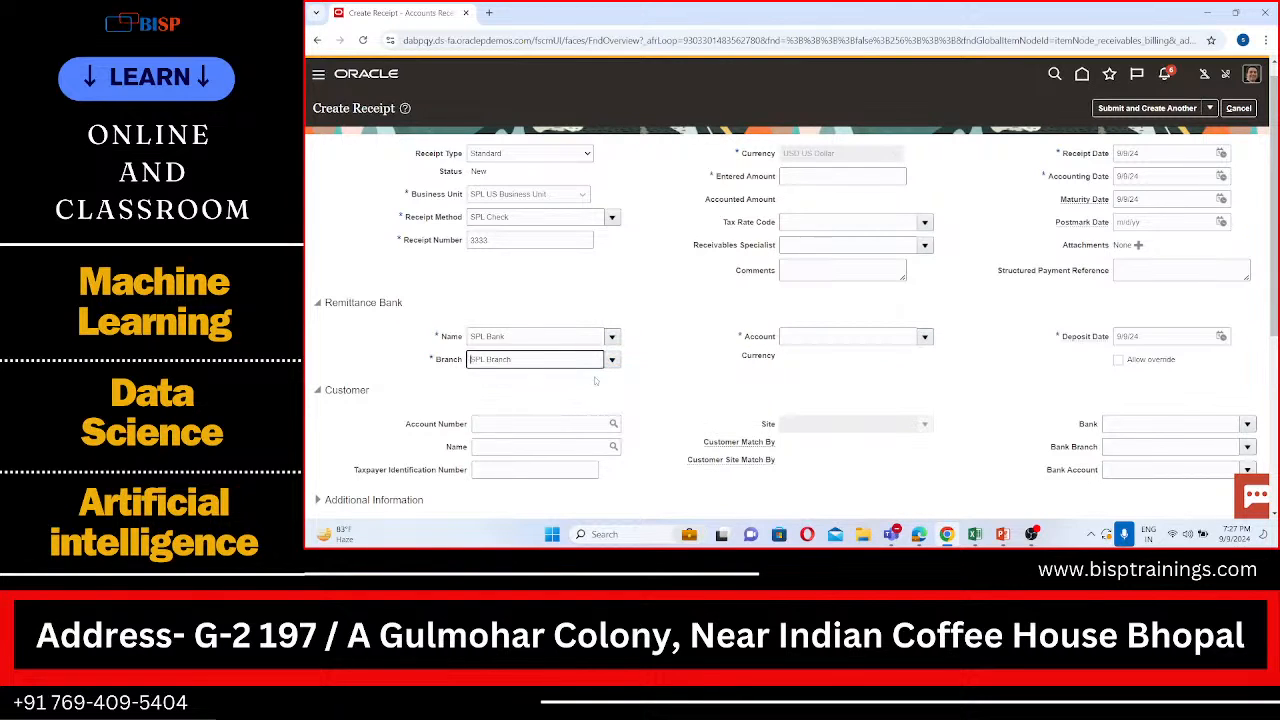
pyautogui.click(925, 337)
pyautogui.click(890, 363)
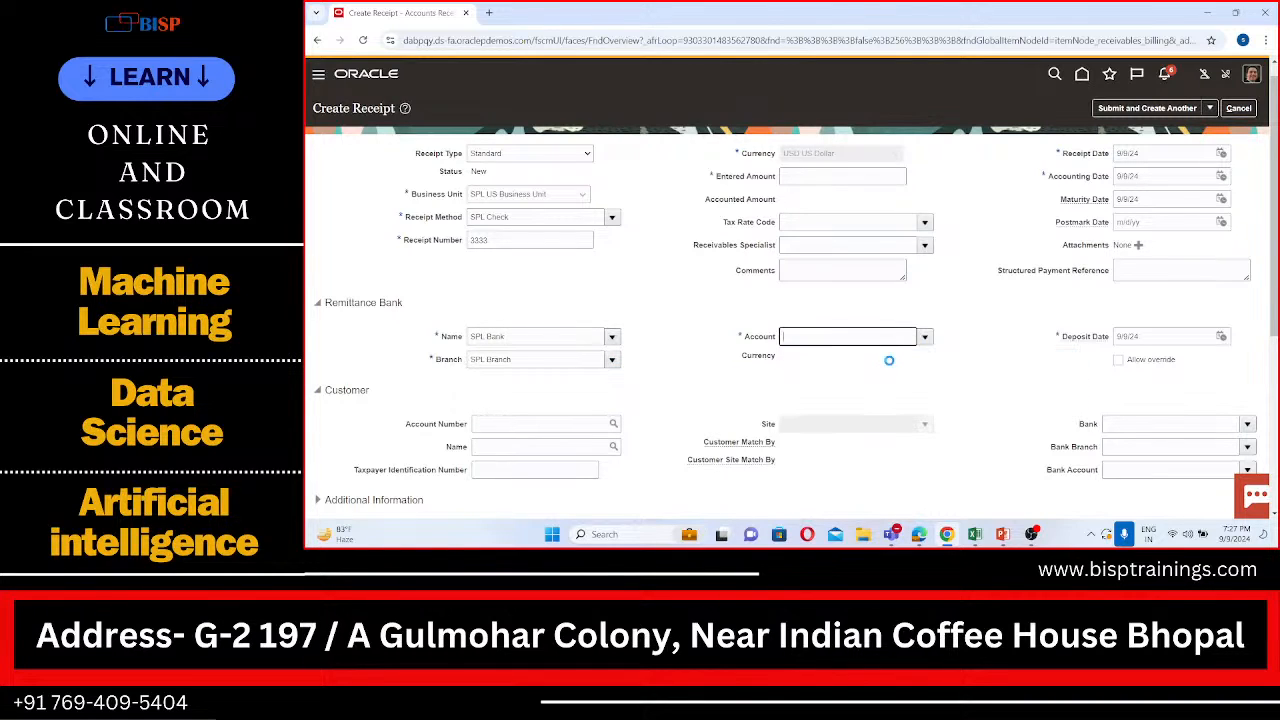
# Step: Set the receipt's entered amount to 4000 and review the customer and remittance reference sections
pyautogui.scroll(-1, 890, 365)
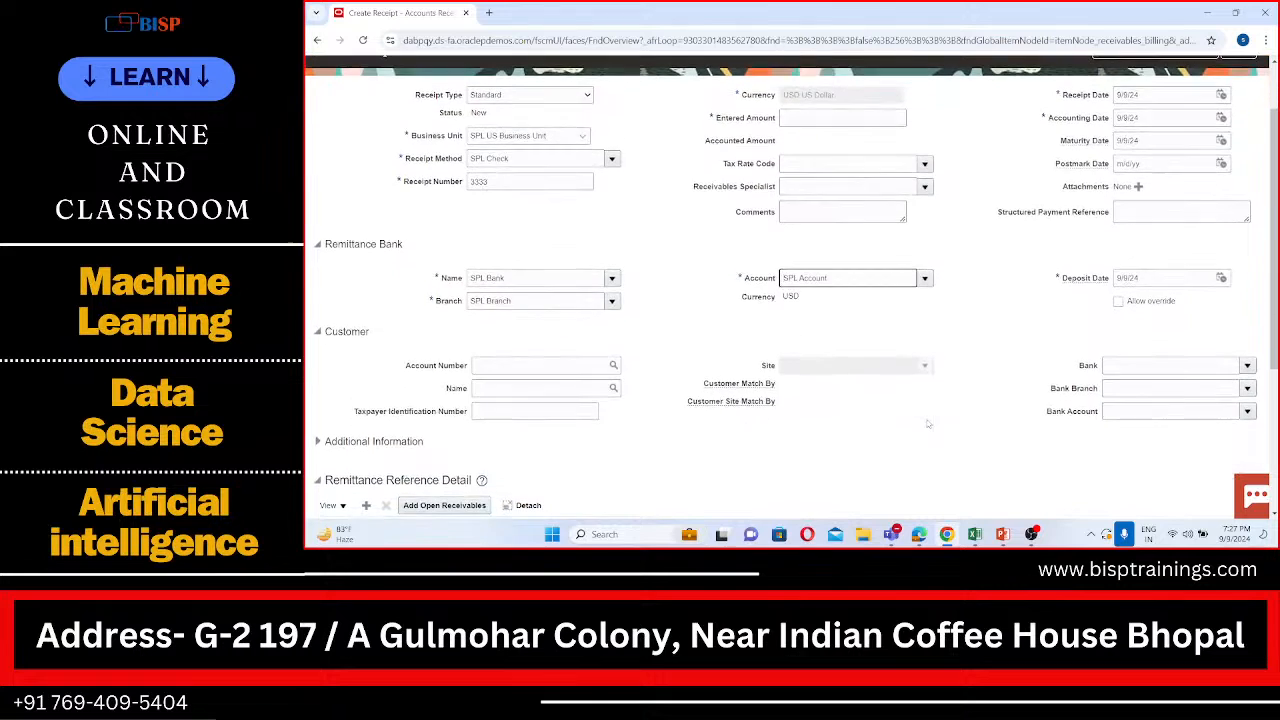
pyautogui.scroll(1, 876, 245)
pyautogui.click(825, 174)
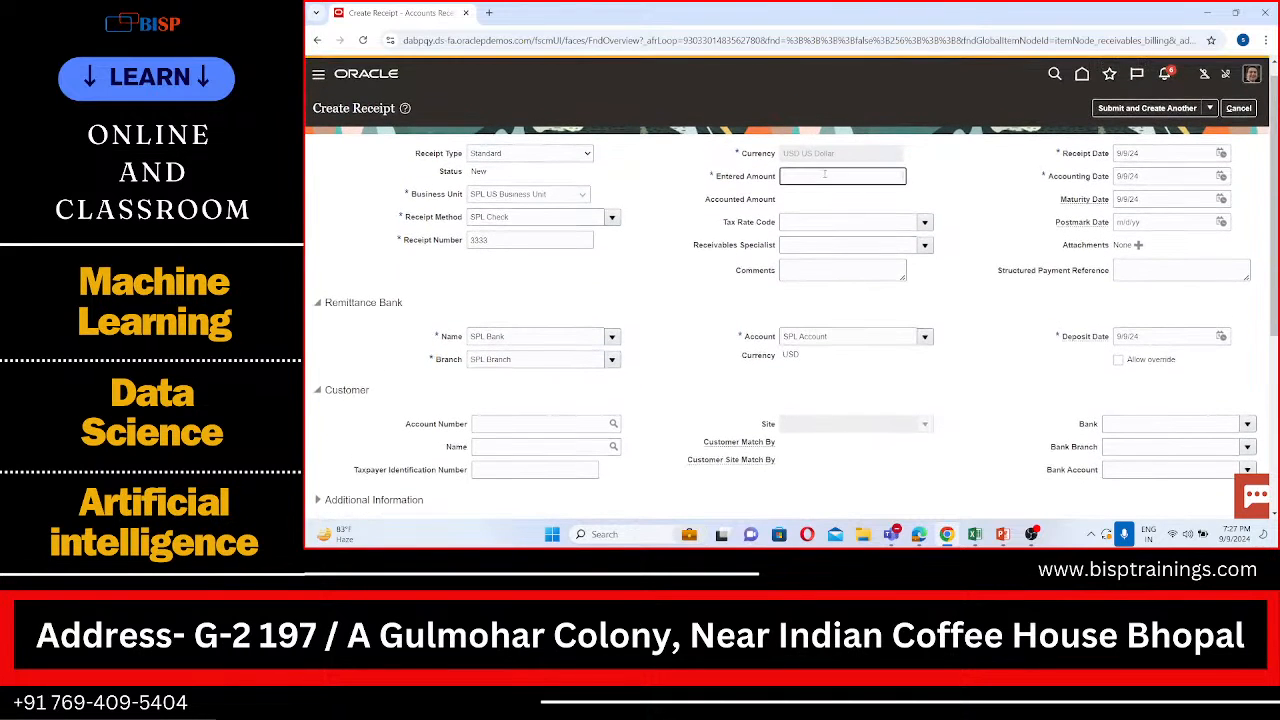
pyautogui.write('4')
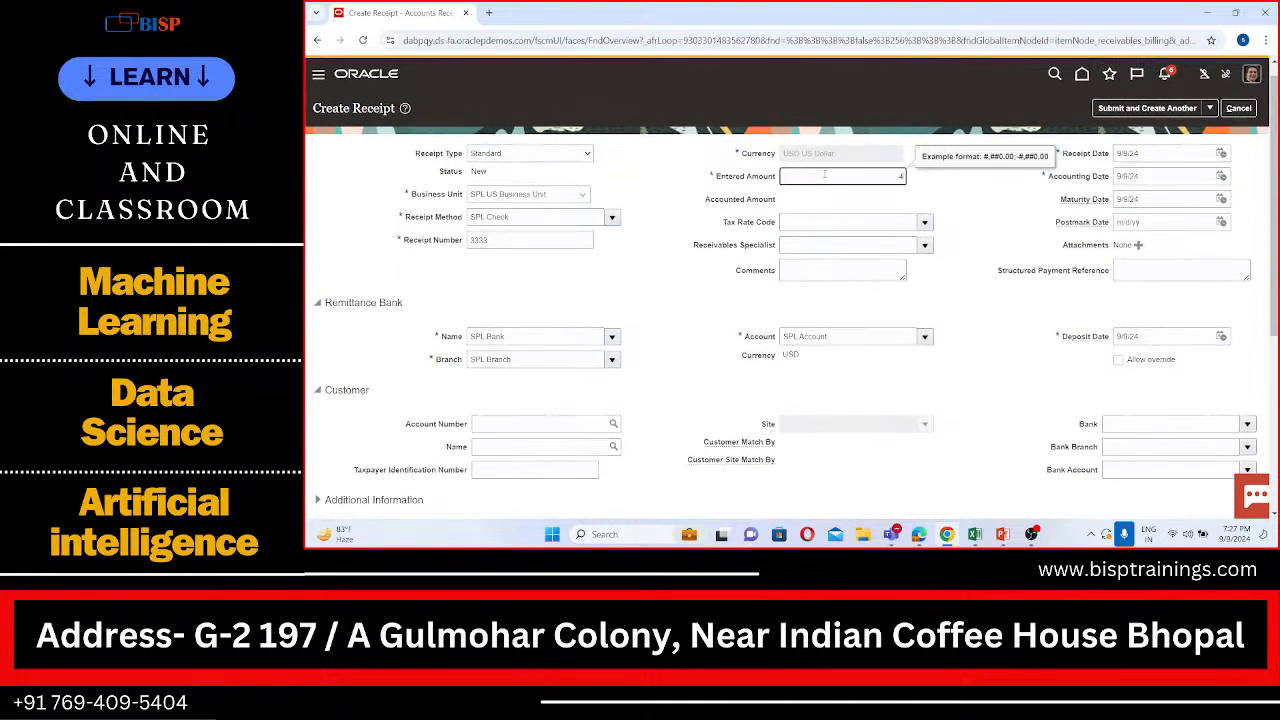
pyautogui.write('000')
pyautogui.scroll(-5, 860, 260)
pyautogui.scroll(1, 630, 335)
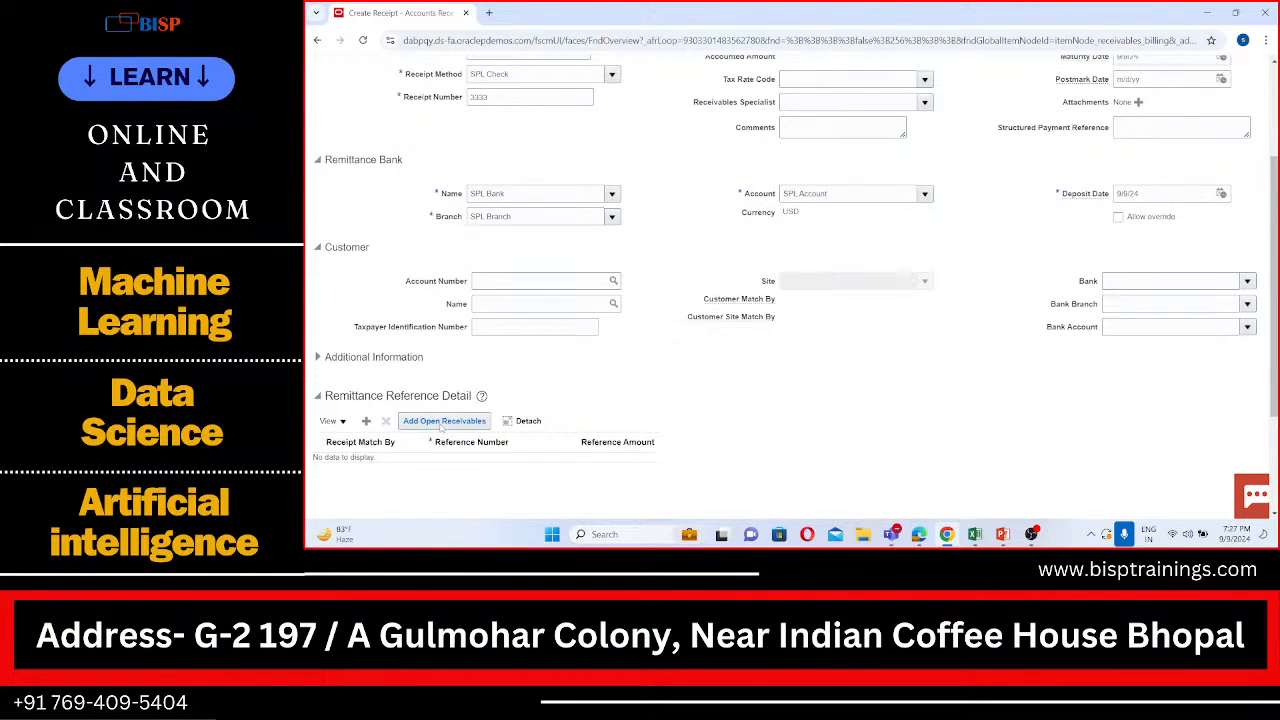
pyautogui.scroll(1, 503, 361)
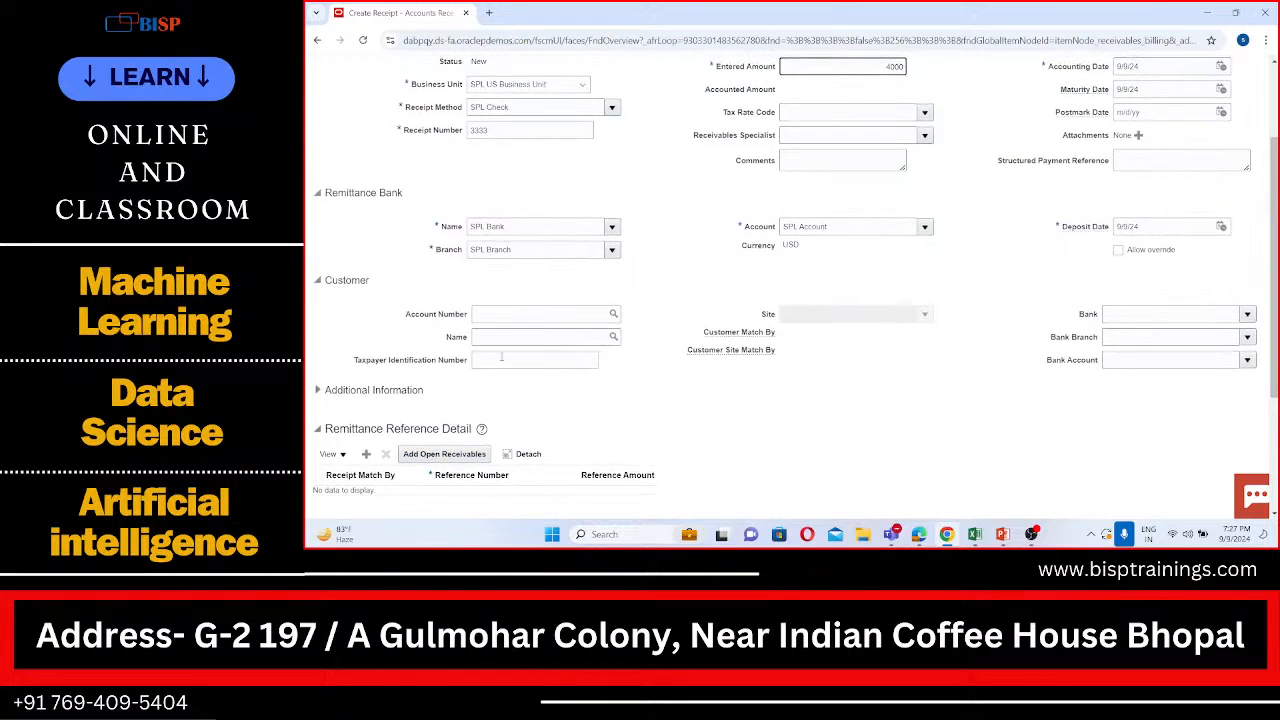
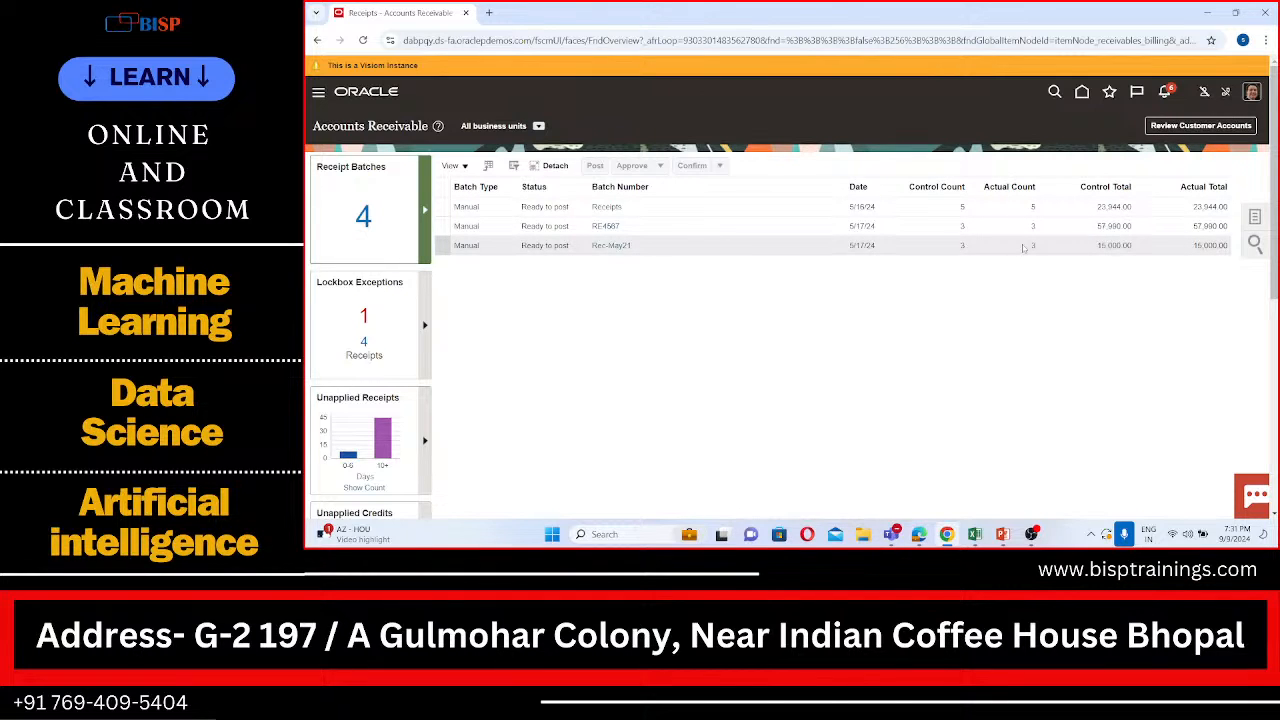
# Step: Go to the Billing work area and start creating a new transaction
pyautogui.click(319, 94)
pyautogui.scroll(-2, 408, 318)
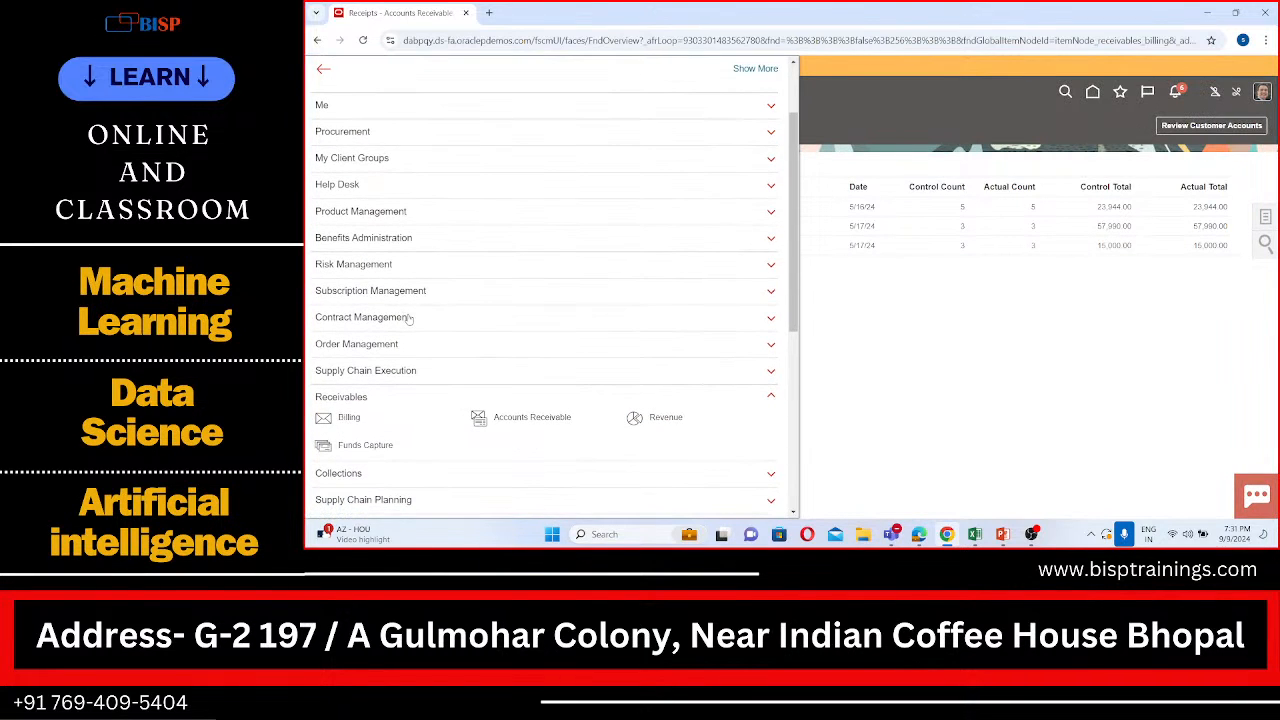
pyautogui.click(350, 418)
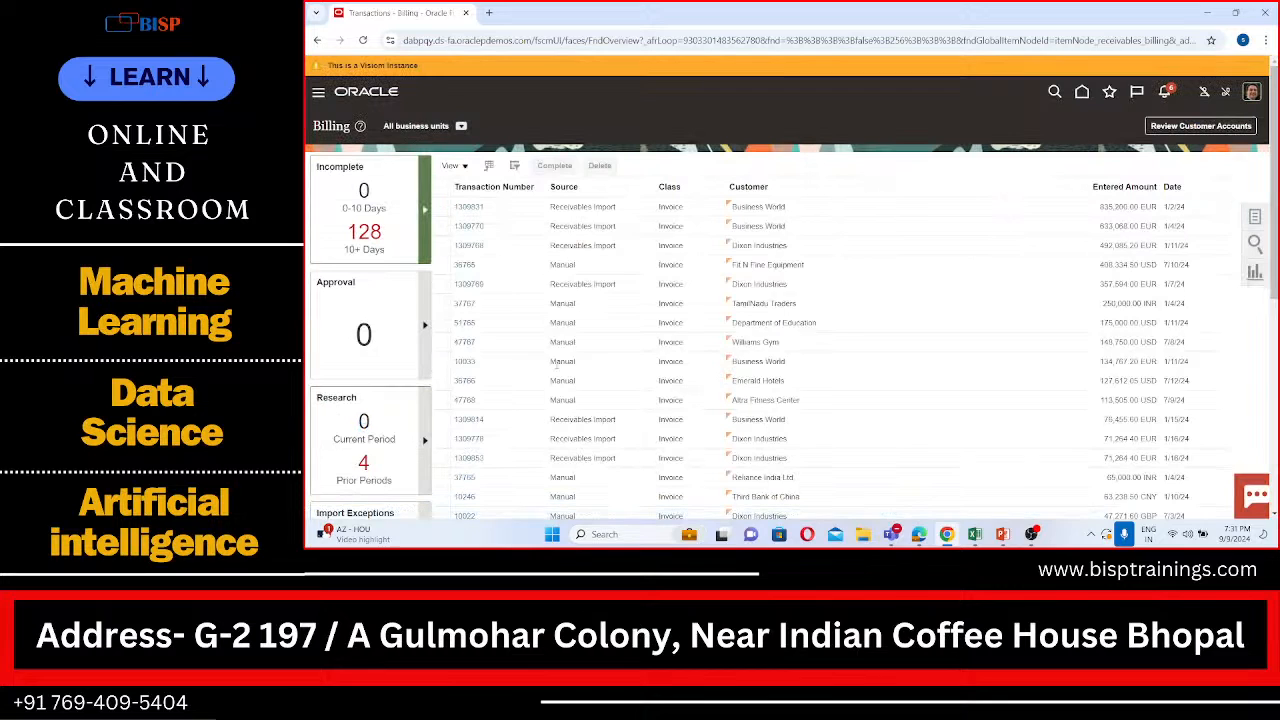
pyautogui.click(1255, 217)
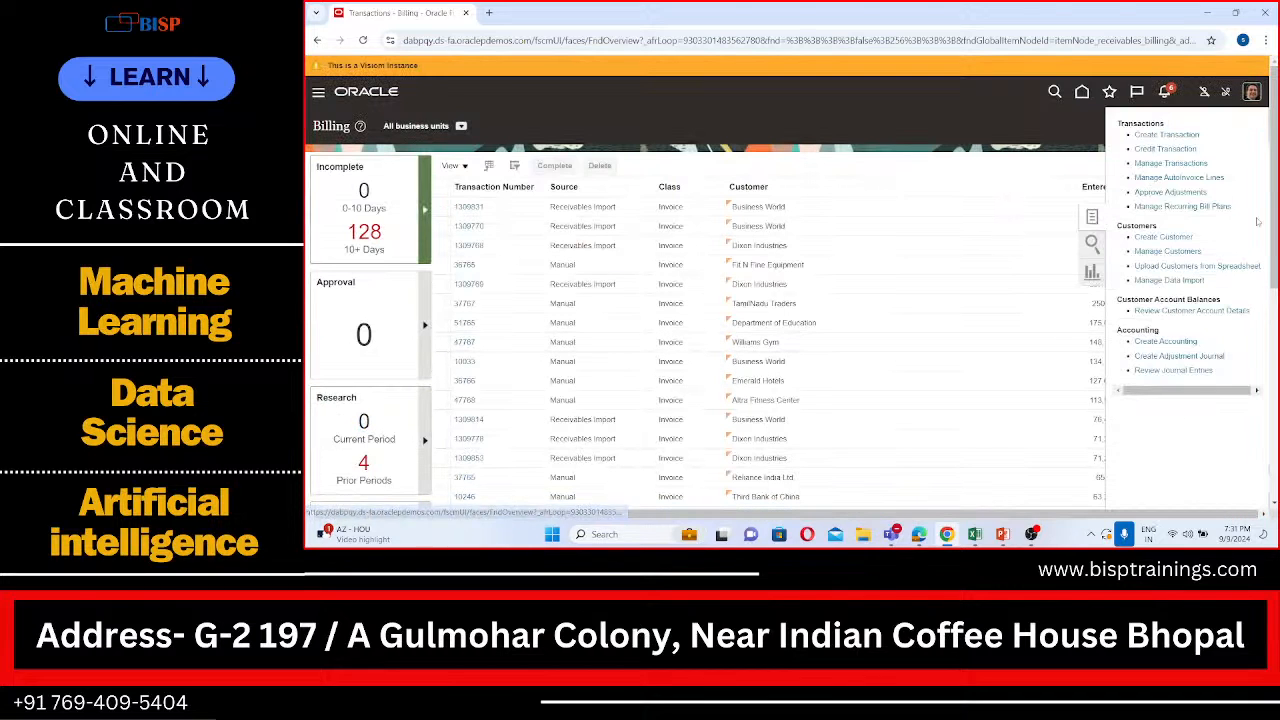
pyautogui.click(1179, 137)
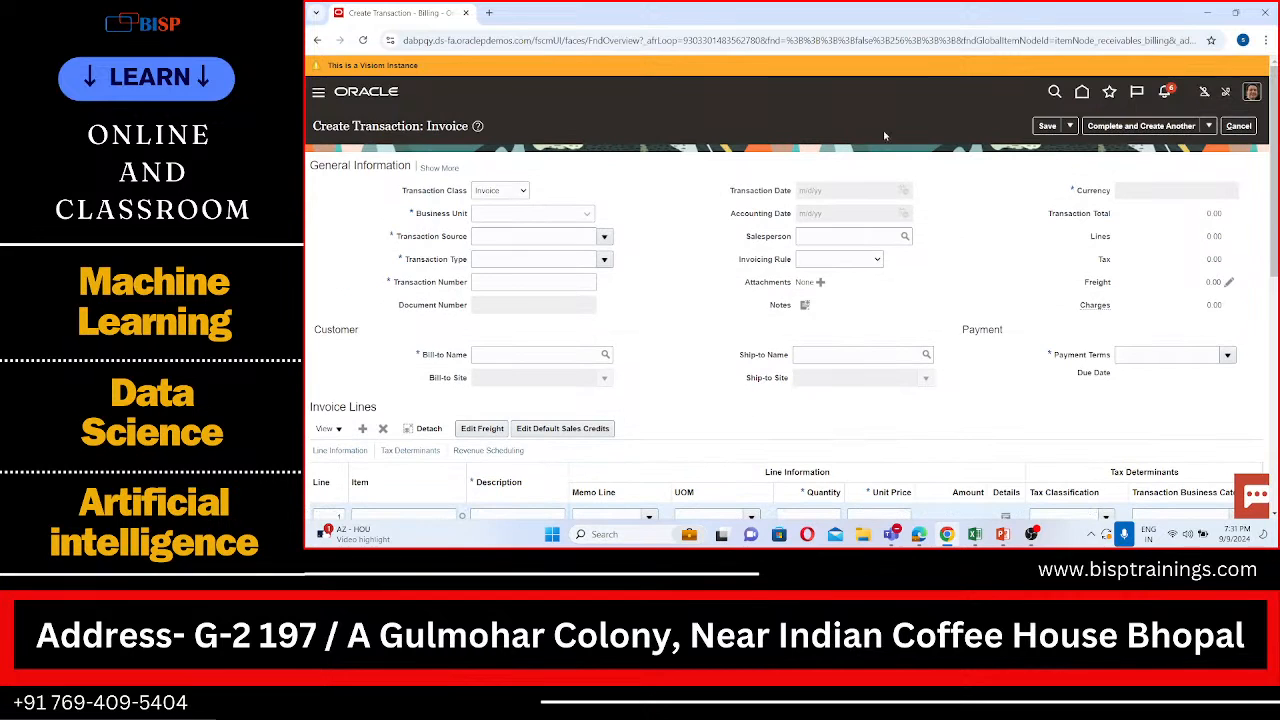
# Step: Set the transaction's business unit to SPL US Business Unit and its transaction source to SPL Debit Memo
pyautogui.click(576, 213)
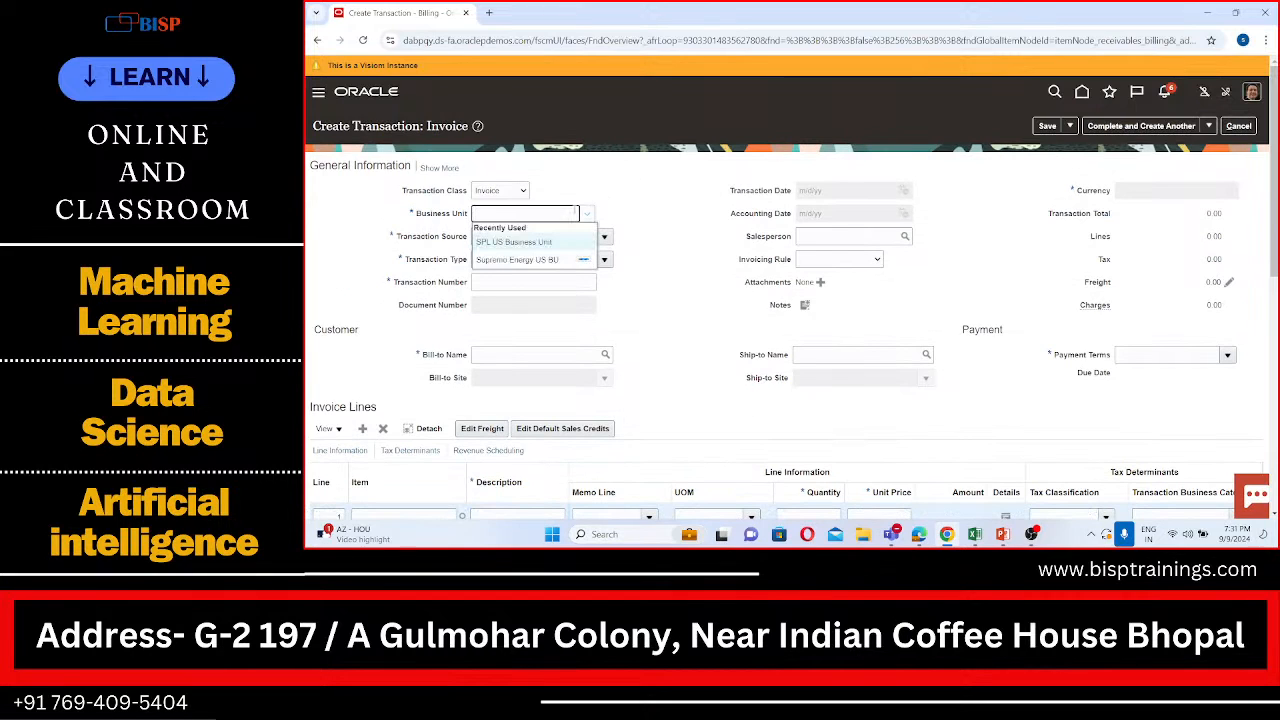
pyautogui.click(543, 241)
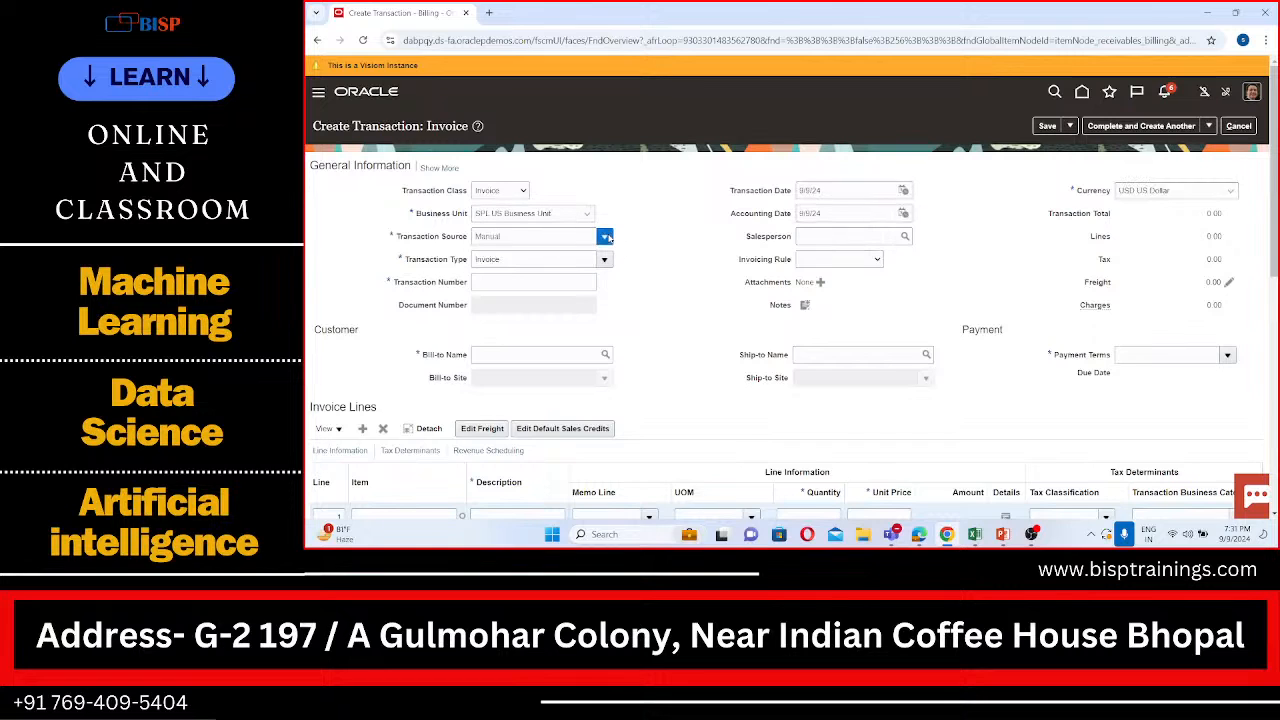
pyautogui.click(605, 236)
pyautogui.click(652, 222)
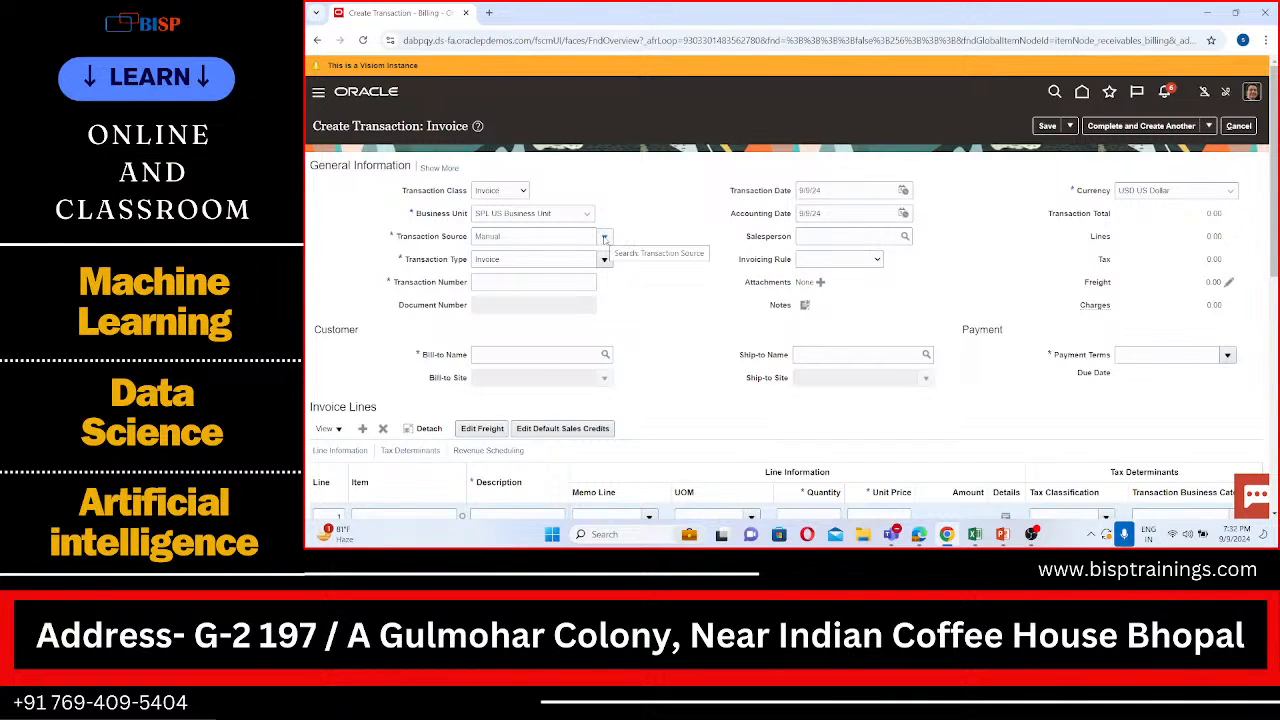
pyautogui.click(563, 238)
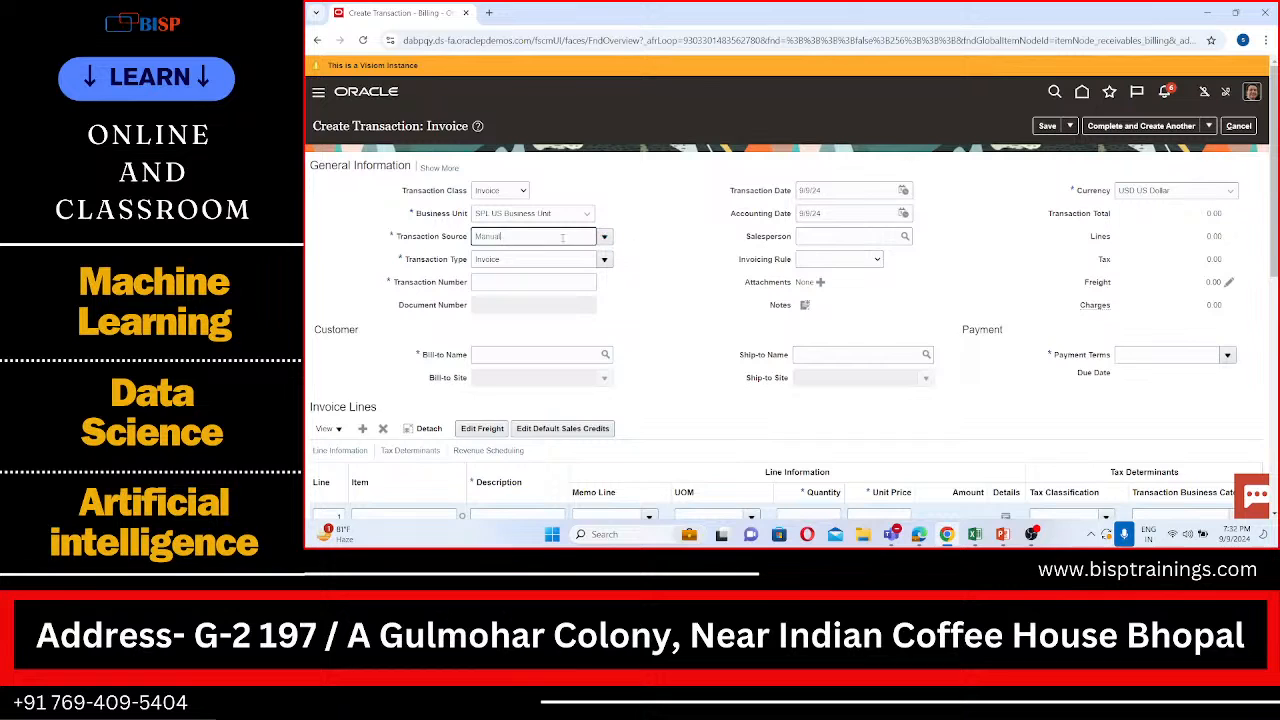
pyautogui.press('BackSpace')
pyautogui.press('BackSpace')
pyautogui.press('BackSpace')
pyautogui.write('SPL')
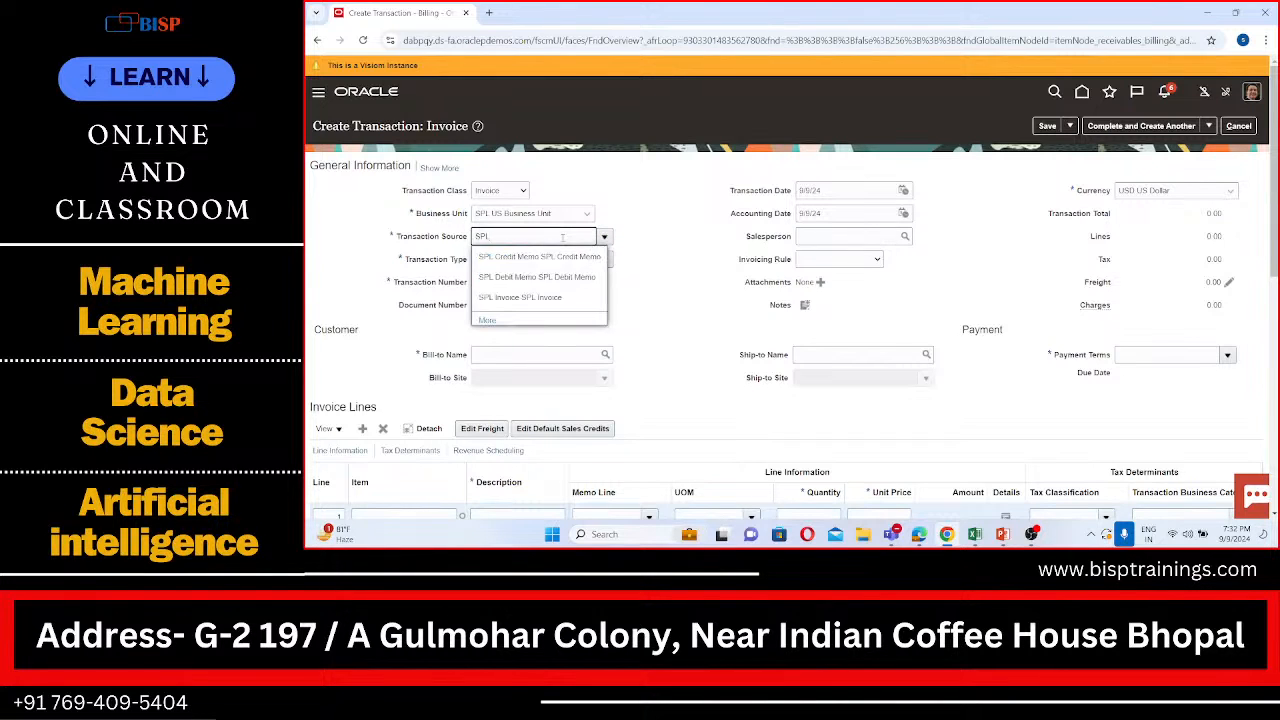
pyautogui.click(544, 284)
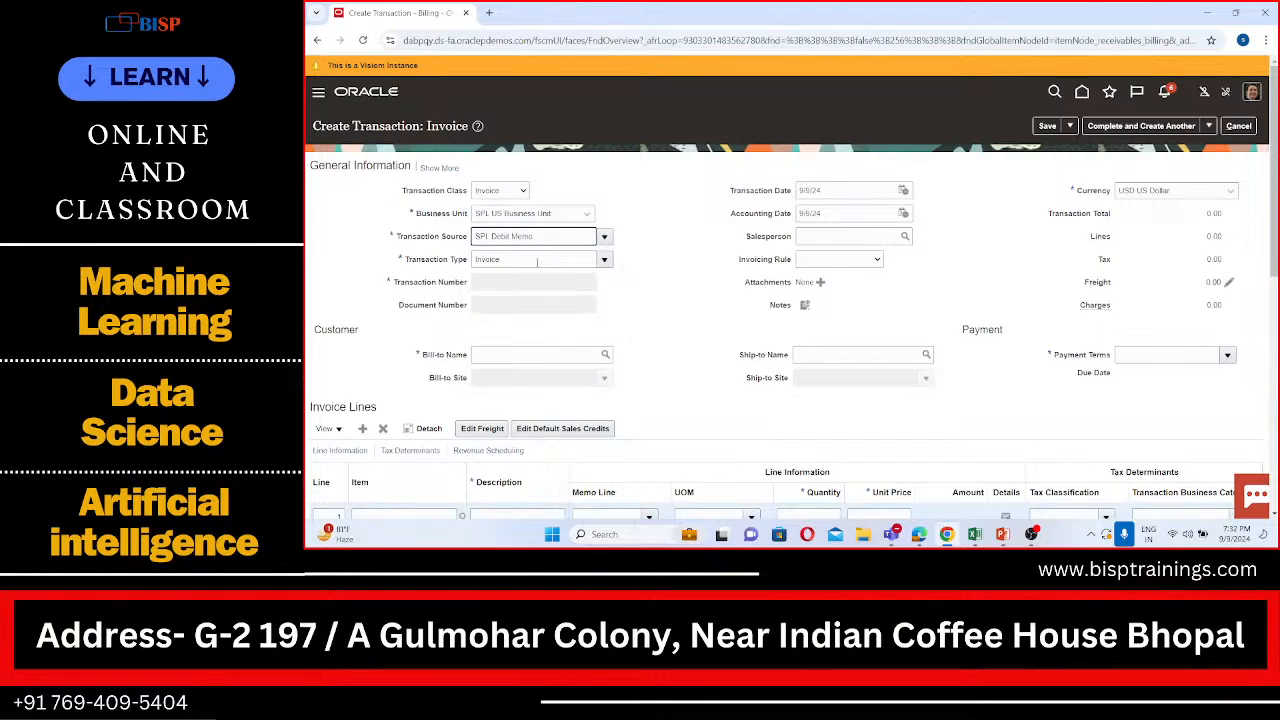
# Step: Look through the available transaction types and search for those whose name starts with SPL
pyautogui.click(537, 260)
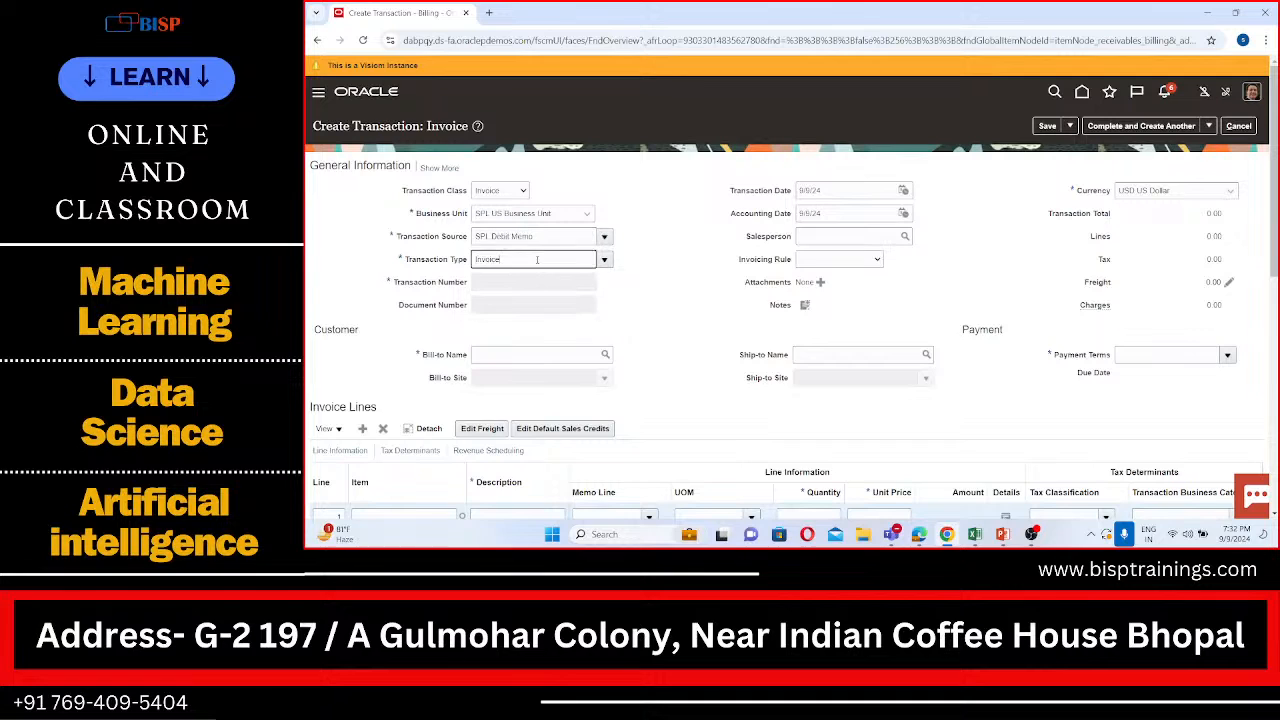
pyautogui.click(604, 260)
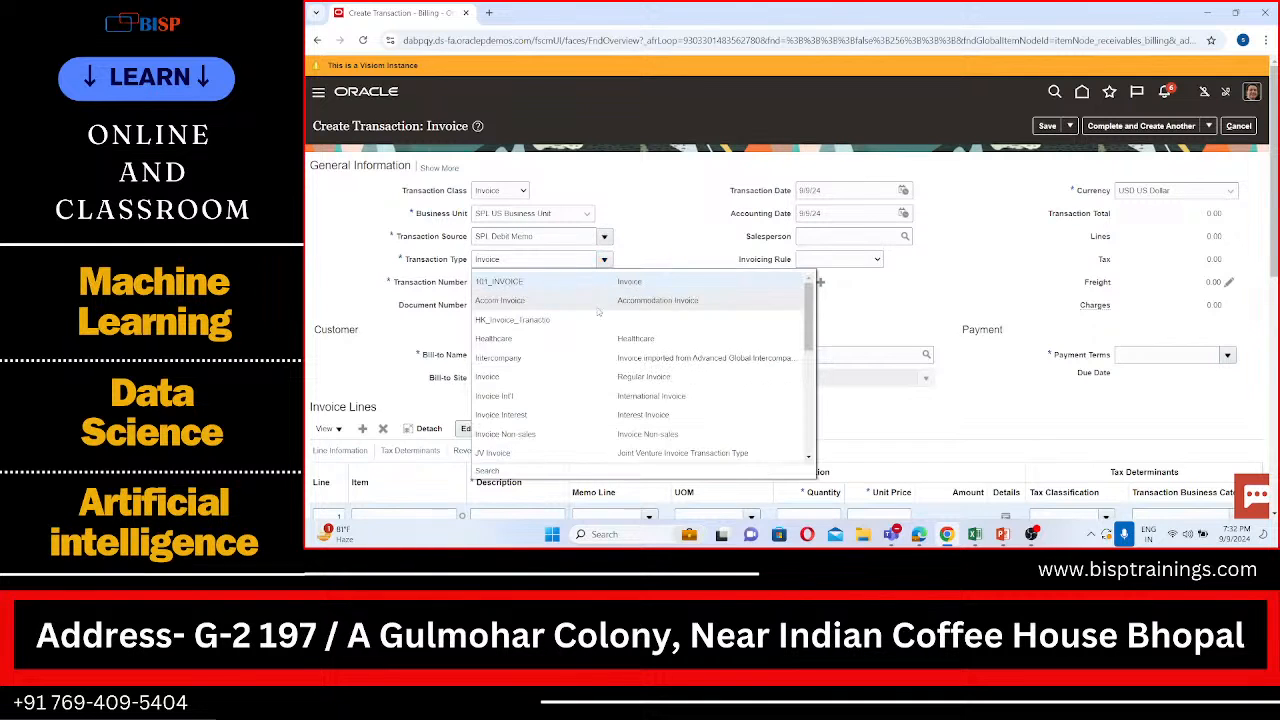
pyautogui.scroll(-2, 589, 355)
pyautogui.scroll(-4, 589, 355)
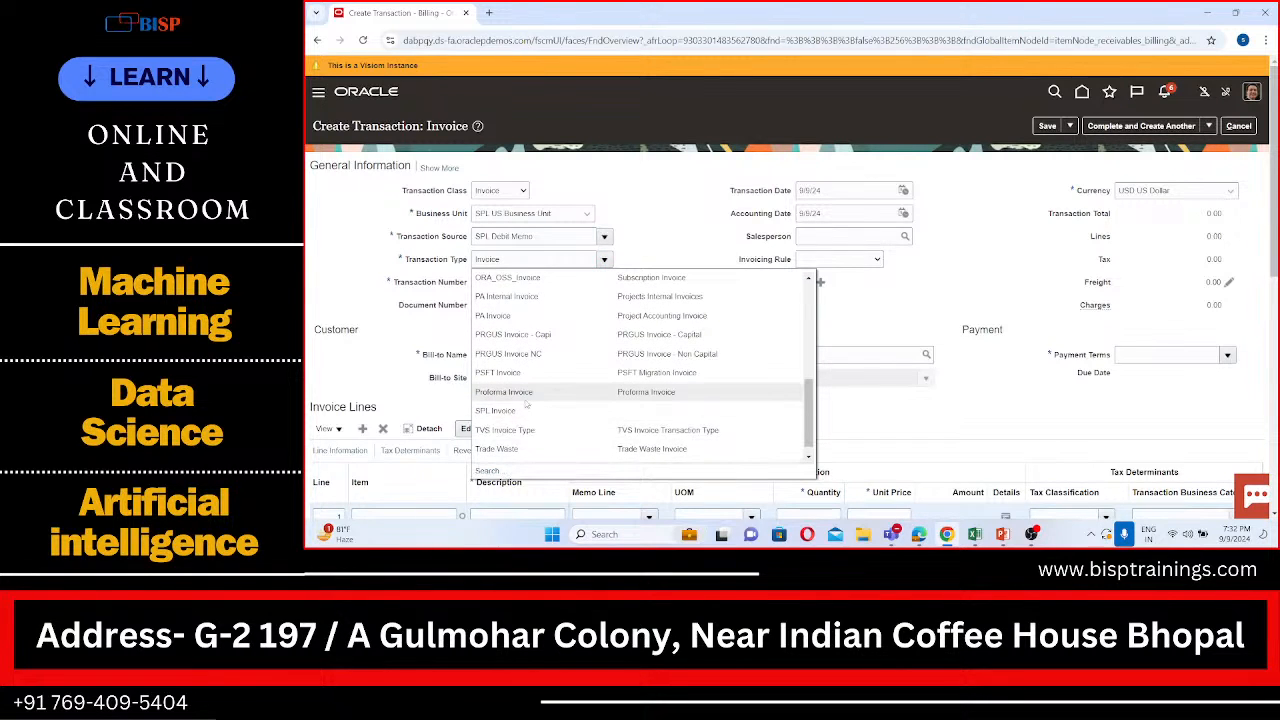
pyautogui.click(488, 471)
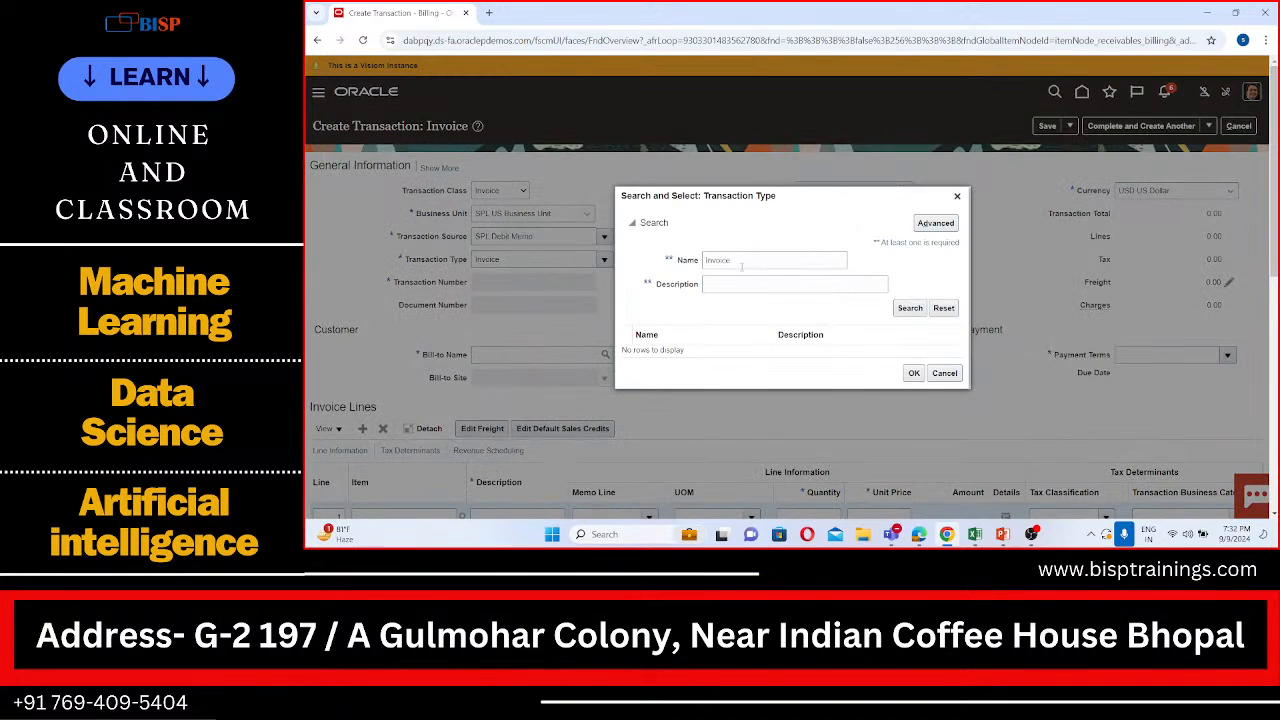
pyautogui.click(741, 261)
pyautogui.press('BackSpace')
pyautogui.press('BackSpace')
pyautogui.write('SPL')
pyautogui.click(916, 310)
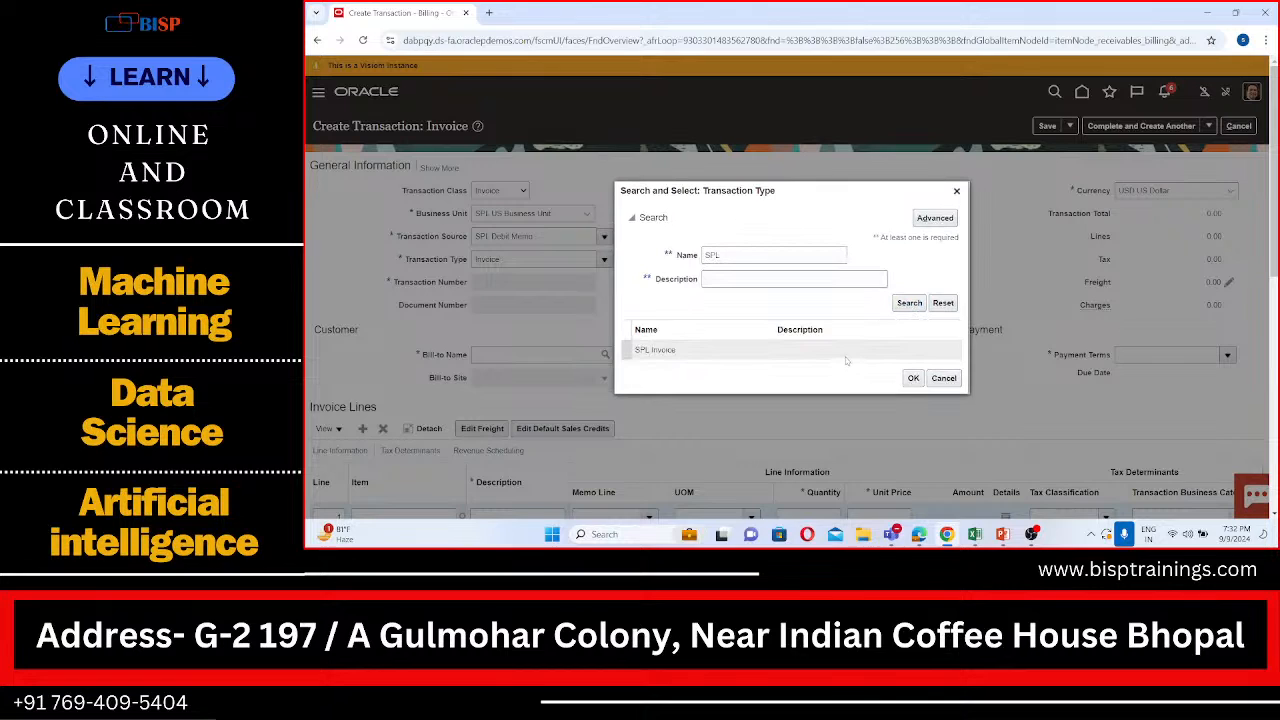
# Step: Run an advanced search for transaction types whose description contains SPL, with no name filter, and close the search without selecting one
pyautogui.click(938, 219)
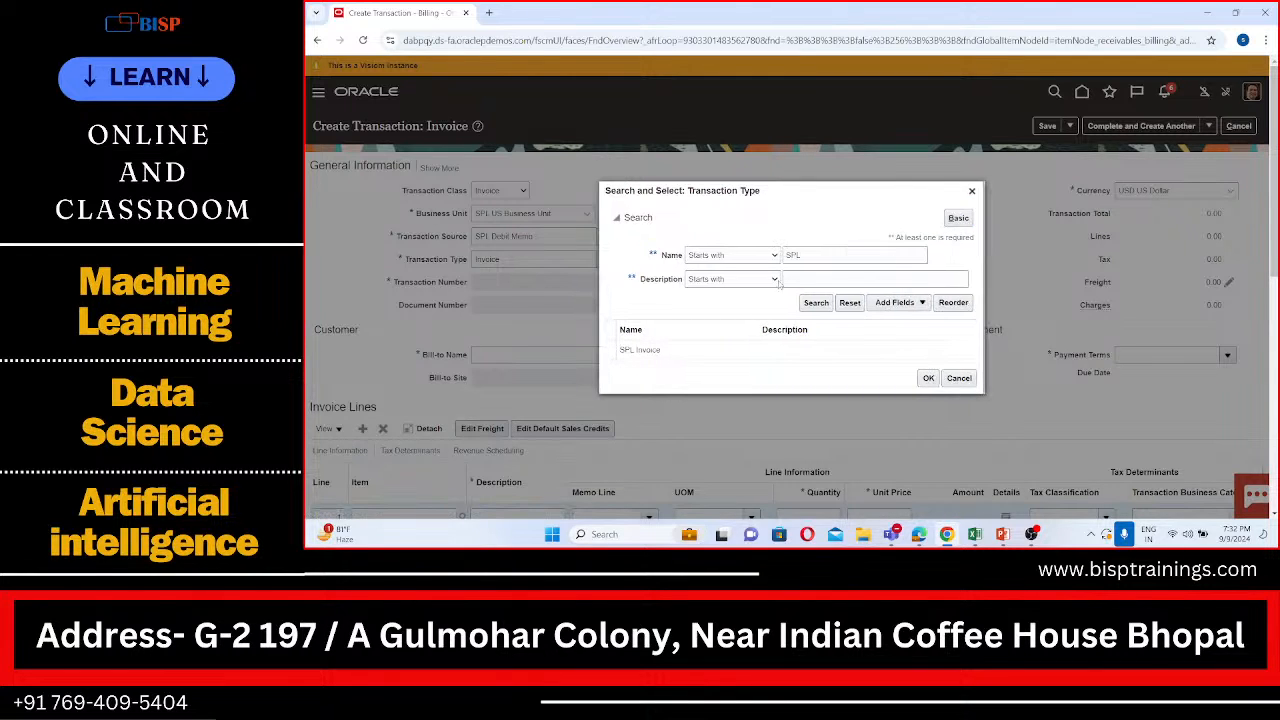
pyautogui.click(760, 280)
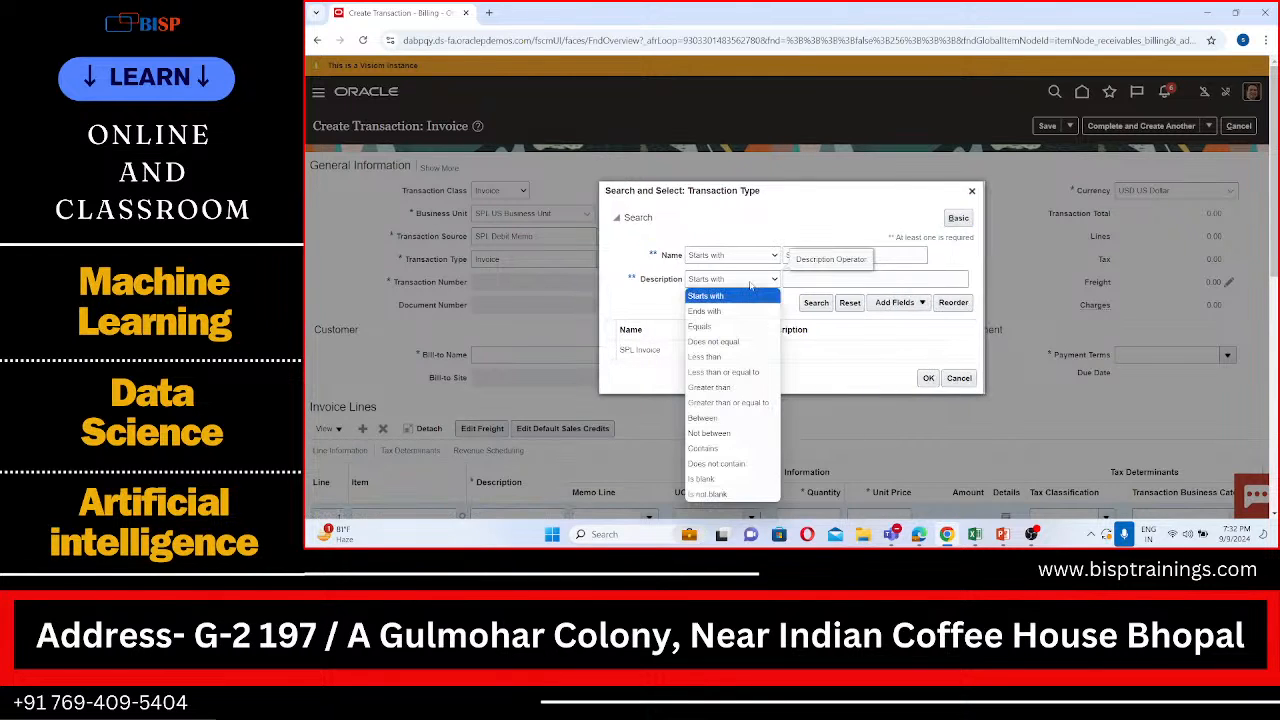
pyautogui.click(731, 452)
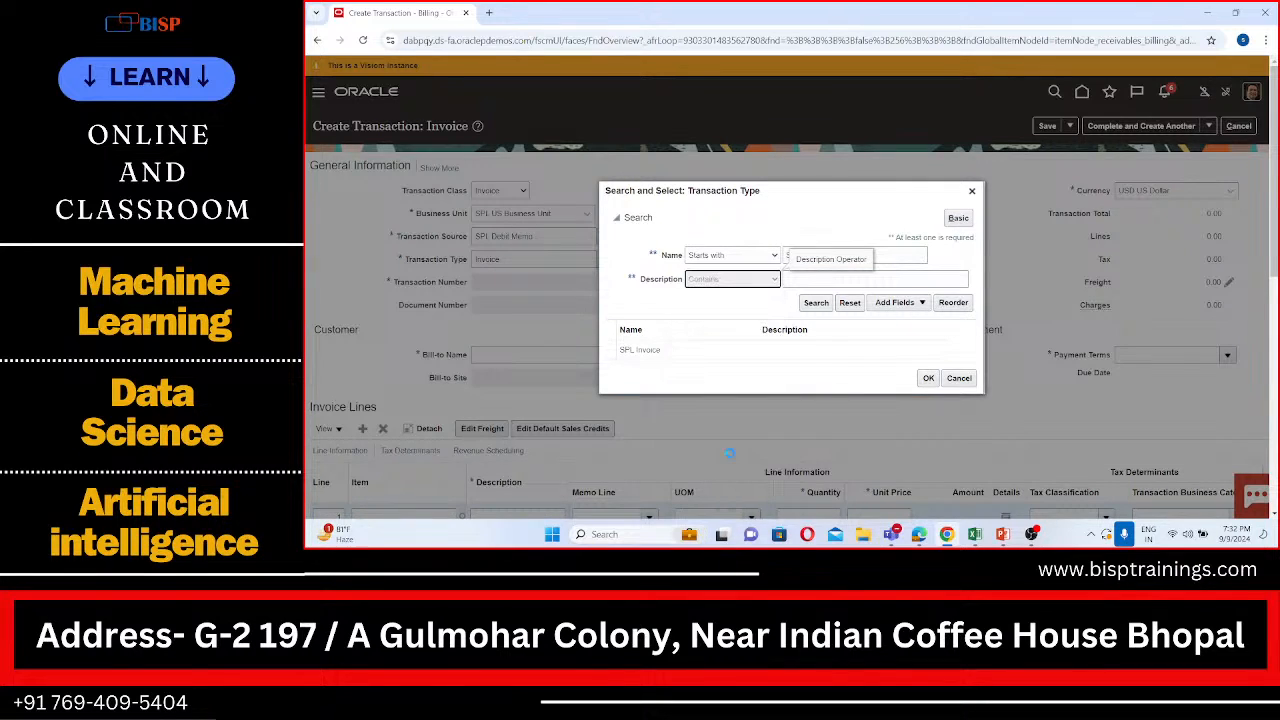
pyautogui.doubleClick(869, 256)
pyautogui.press('BackSpace')
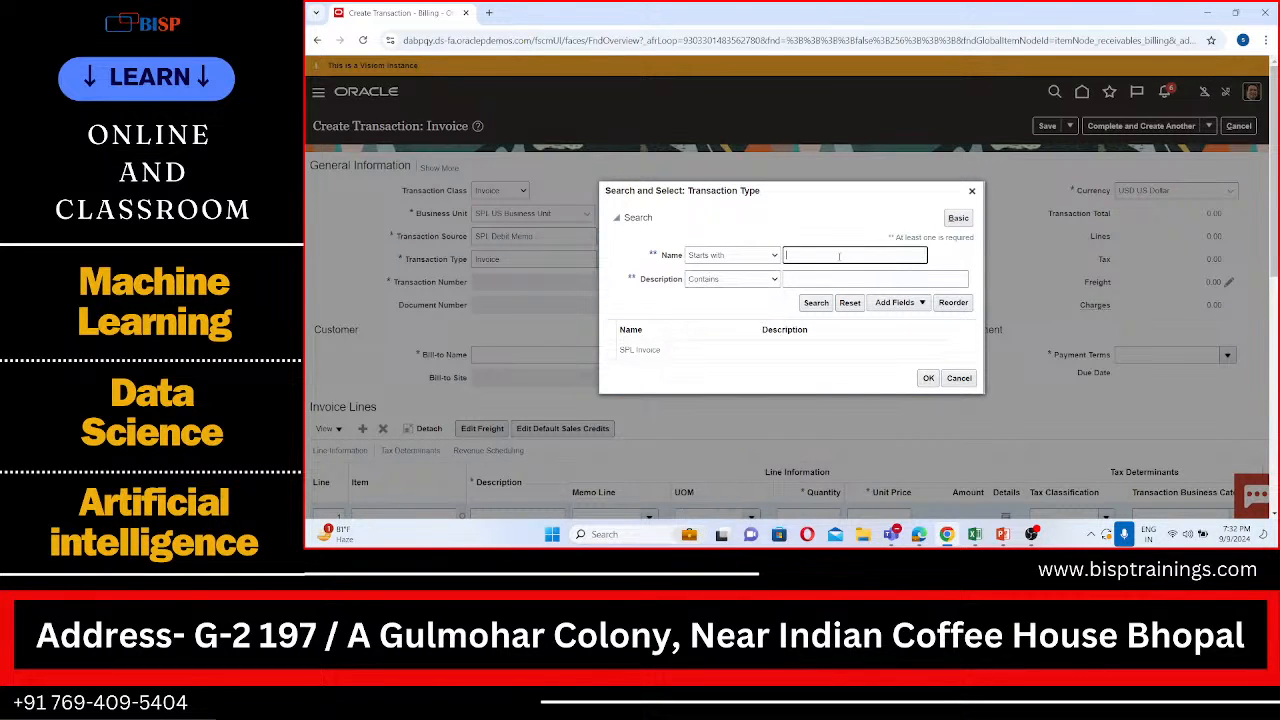
pyautogui.click(827, 283)
pyautogui.write('SPL')
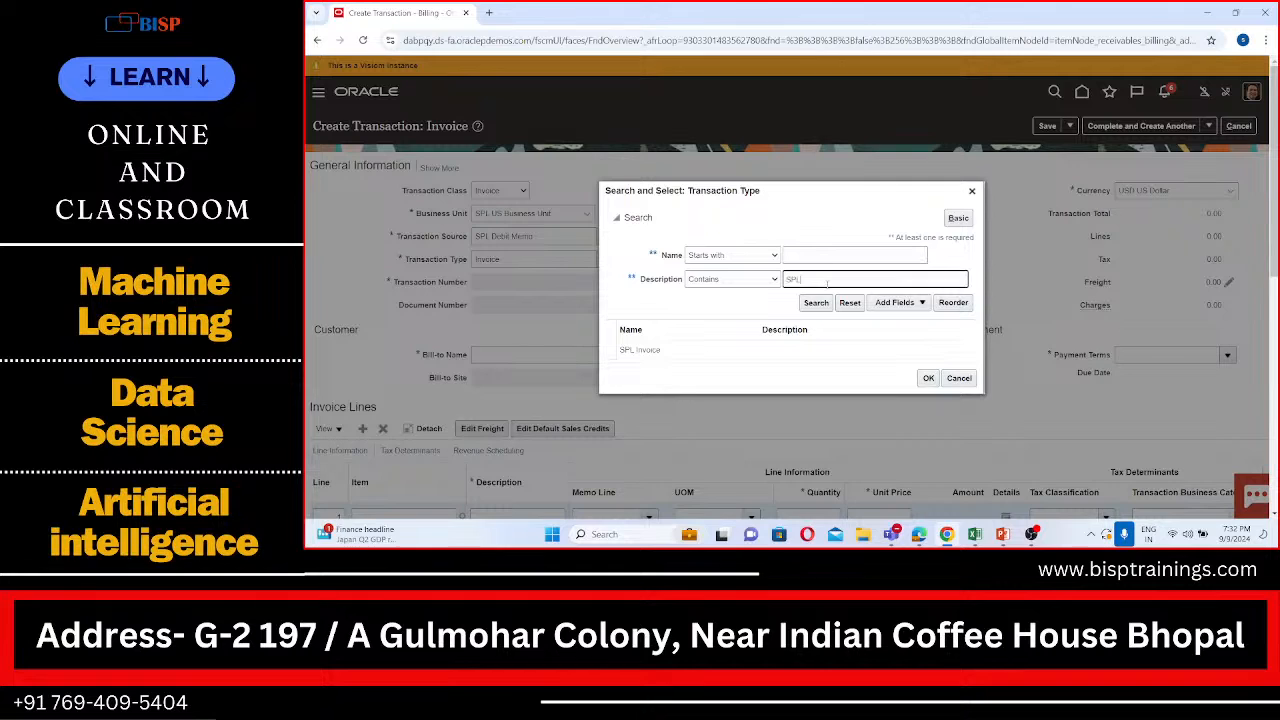
pyautogui.click(827, 303)
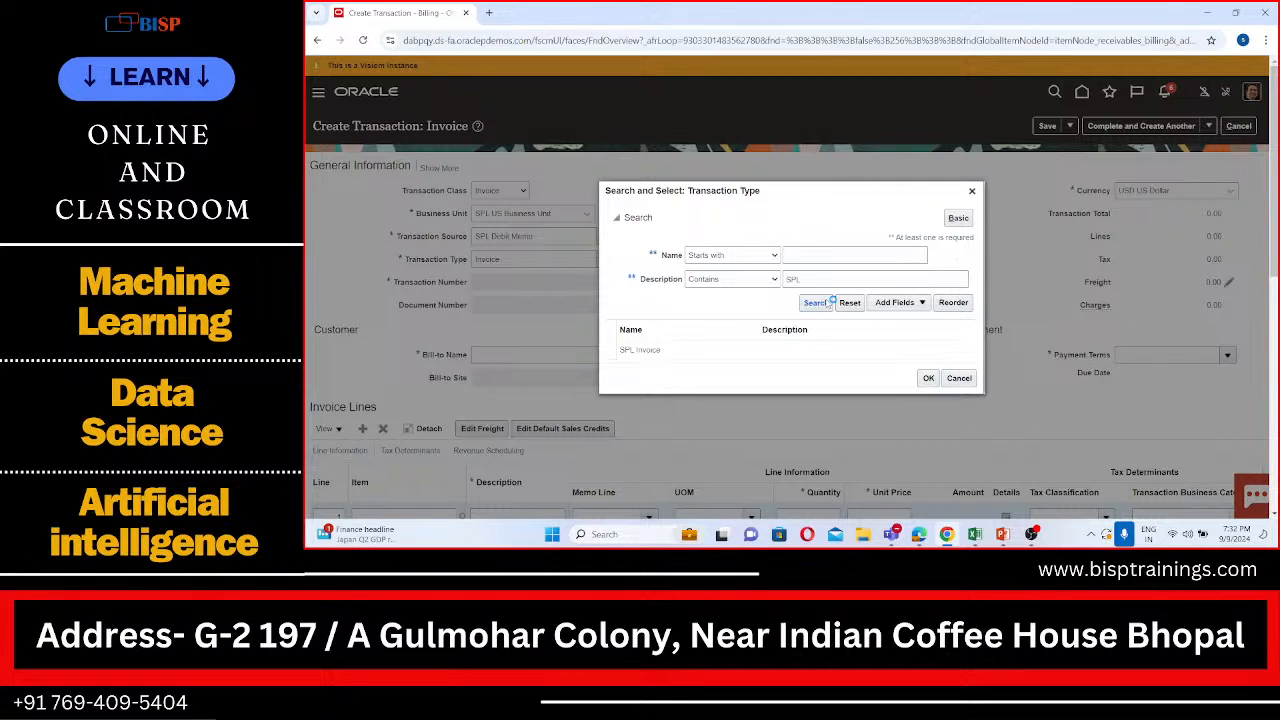
pyautogui.click(957, 373)
# Step: Try to set the transaction type to Debit
pyautogui.scroll(-1, 773, 307)
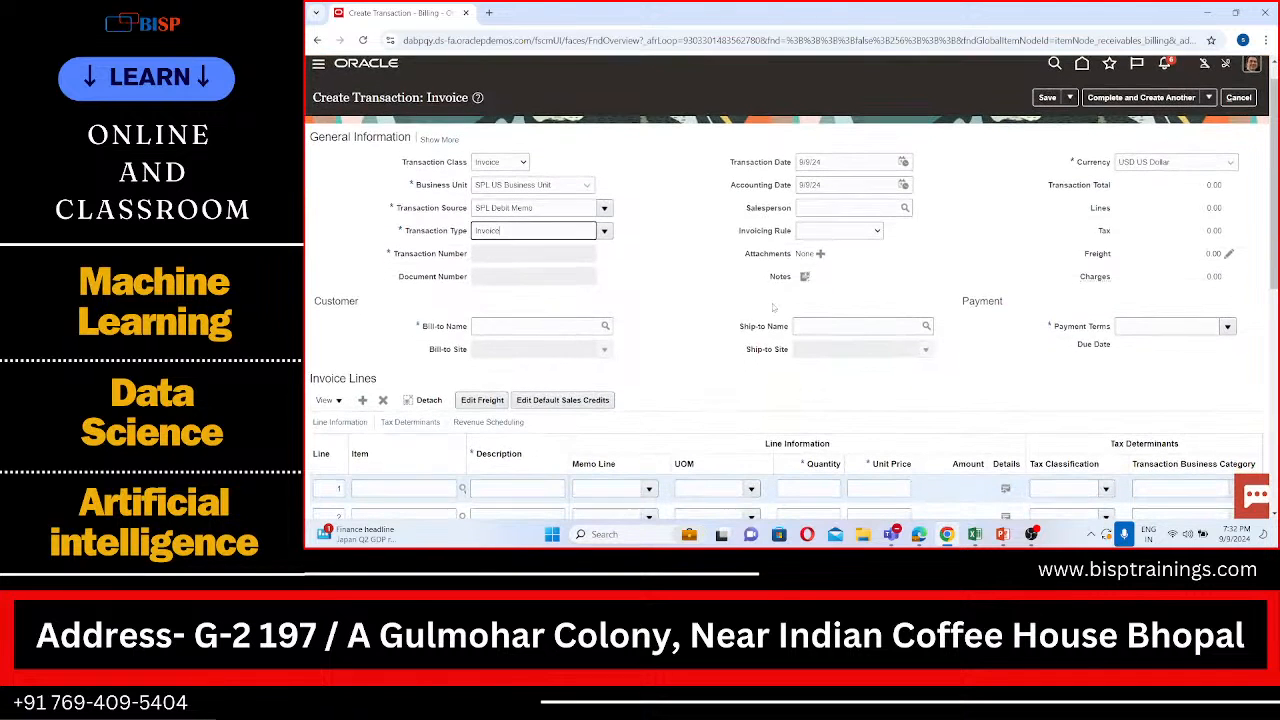
pyautogui.press('BackSpace')
pyautogui.press('BackSpace')
pyautogui.write('DEbit')
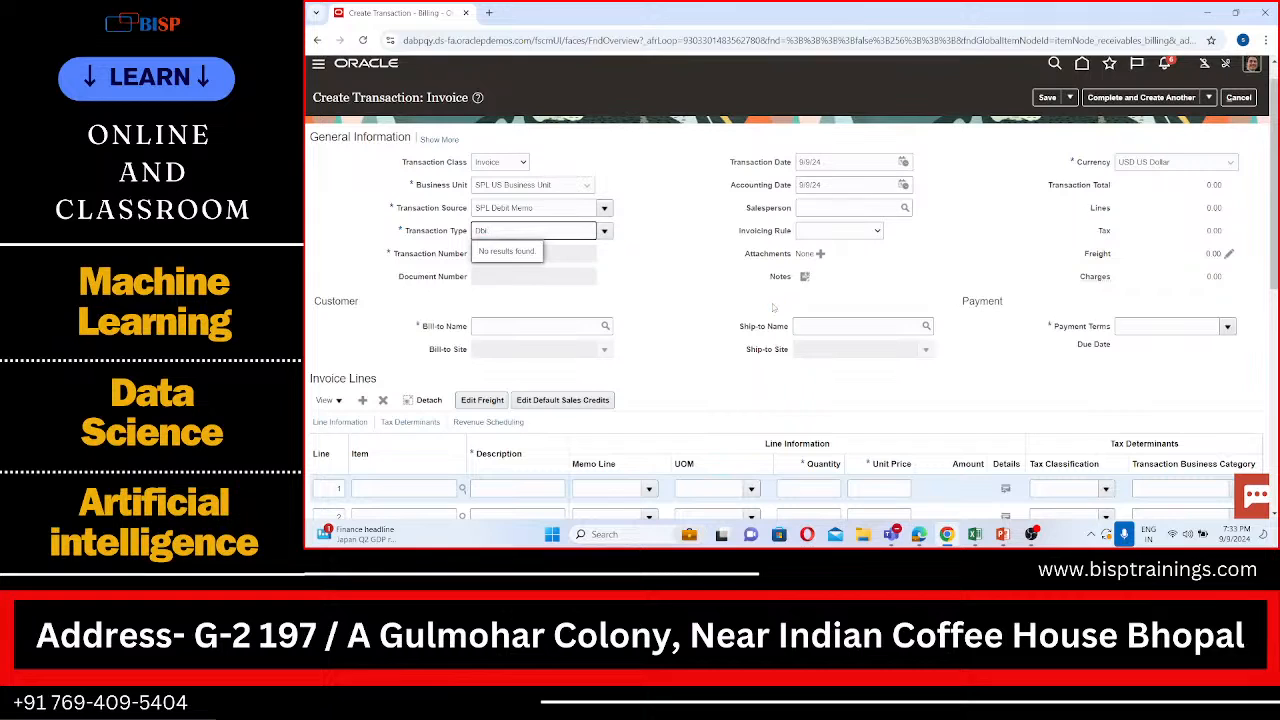
pyautogui.press('BackSpace')
pyautogui.press('BackSpace')
pyautogui.write('ebi')
# Step: Examine the full list of transaction types for one that suits a debit memo
pyautogui.tripleClick(407, 212)
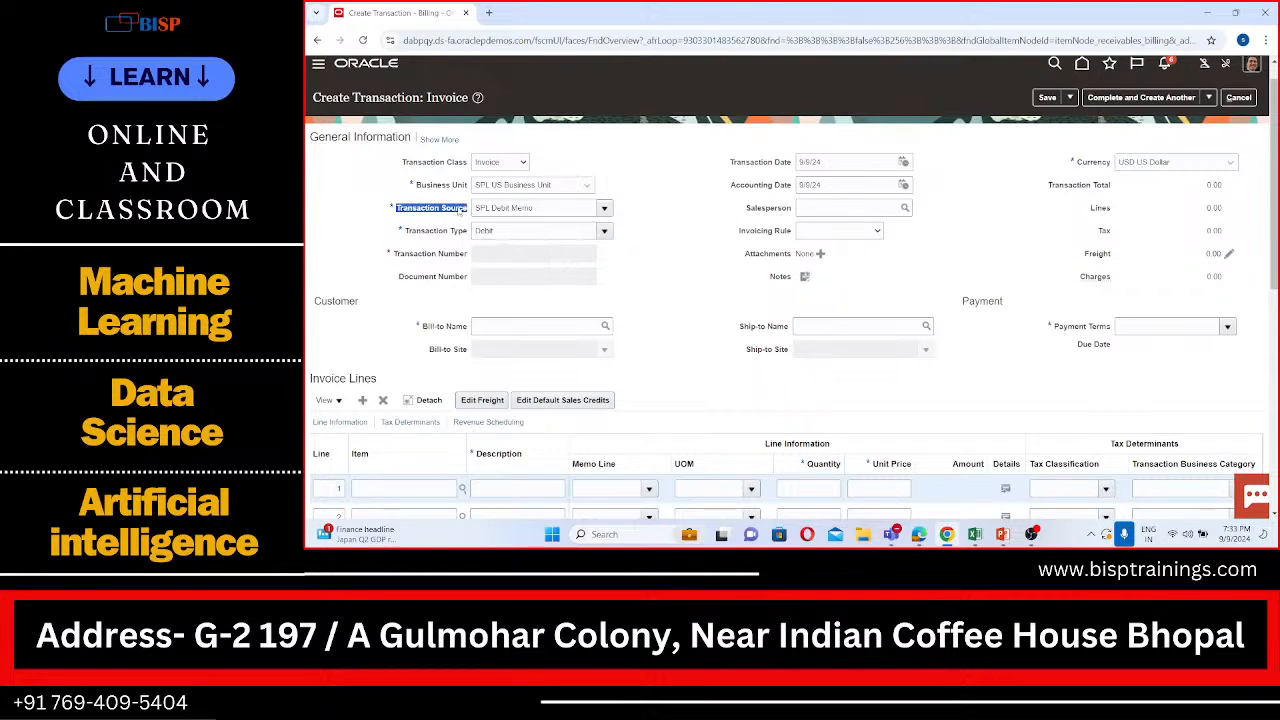
pyautogui.moveTo(405, 233); pyautogui.dragTo(465, 232)
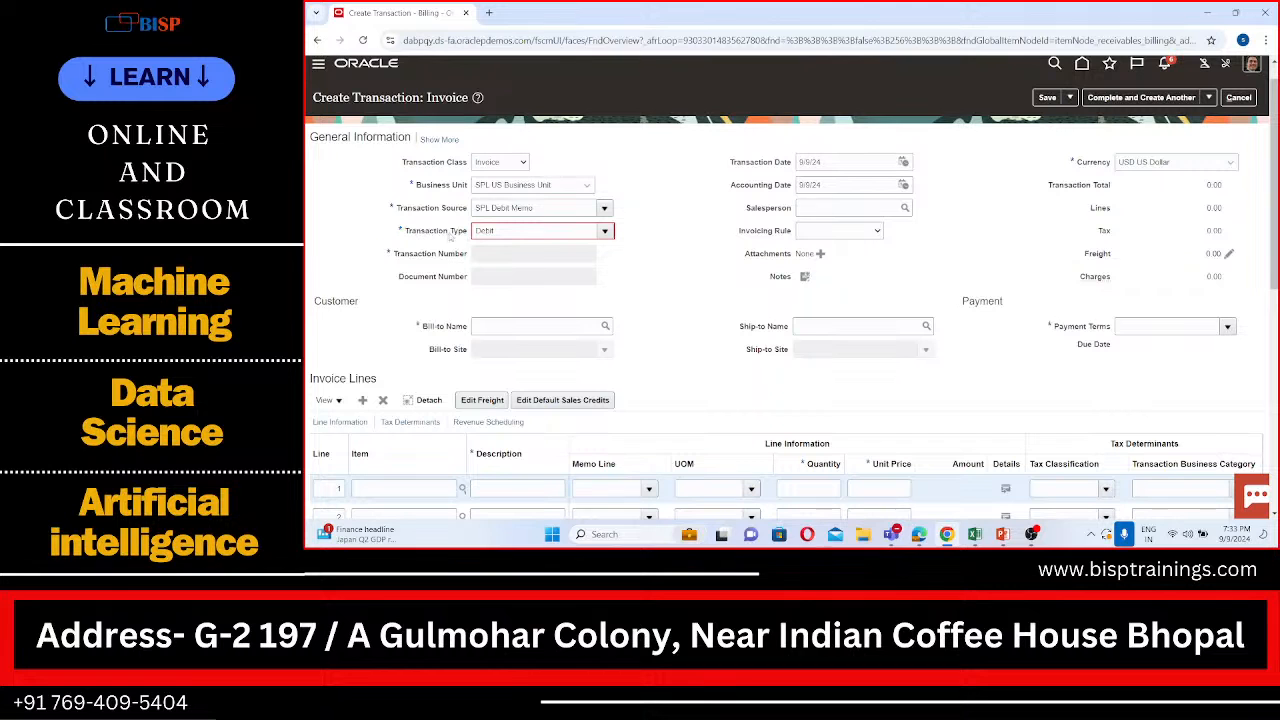
pyautogui.click(478, 231)
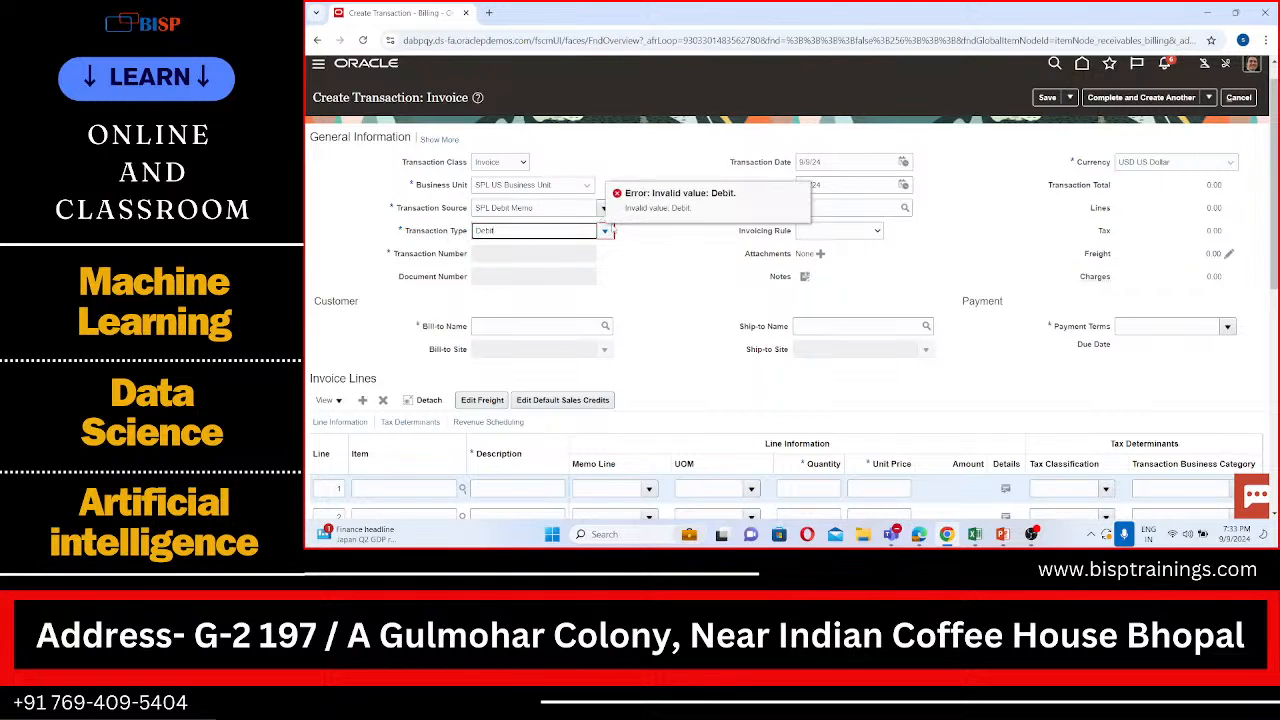
pyautogui.click(606, 231)
pyautogui.scroll(-3, 604, 283)
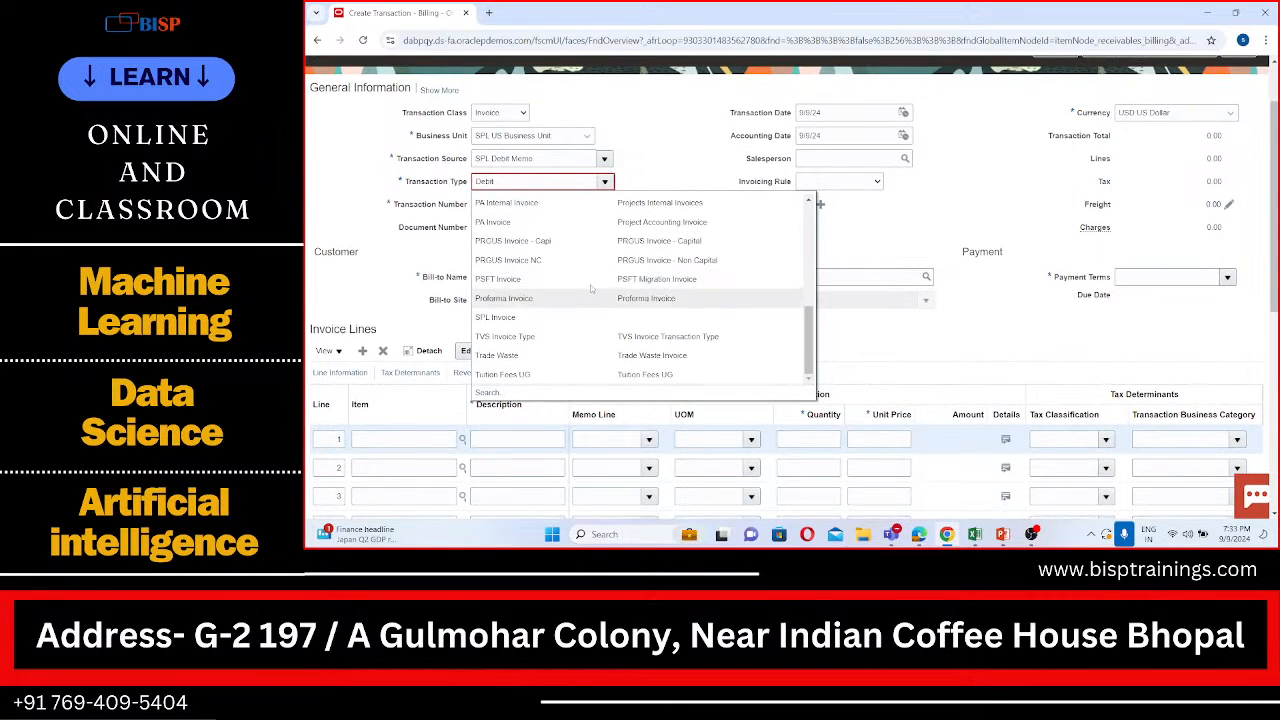
pyautogui.scroll(5, 530, 303)
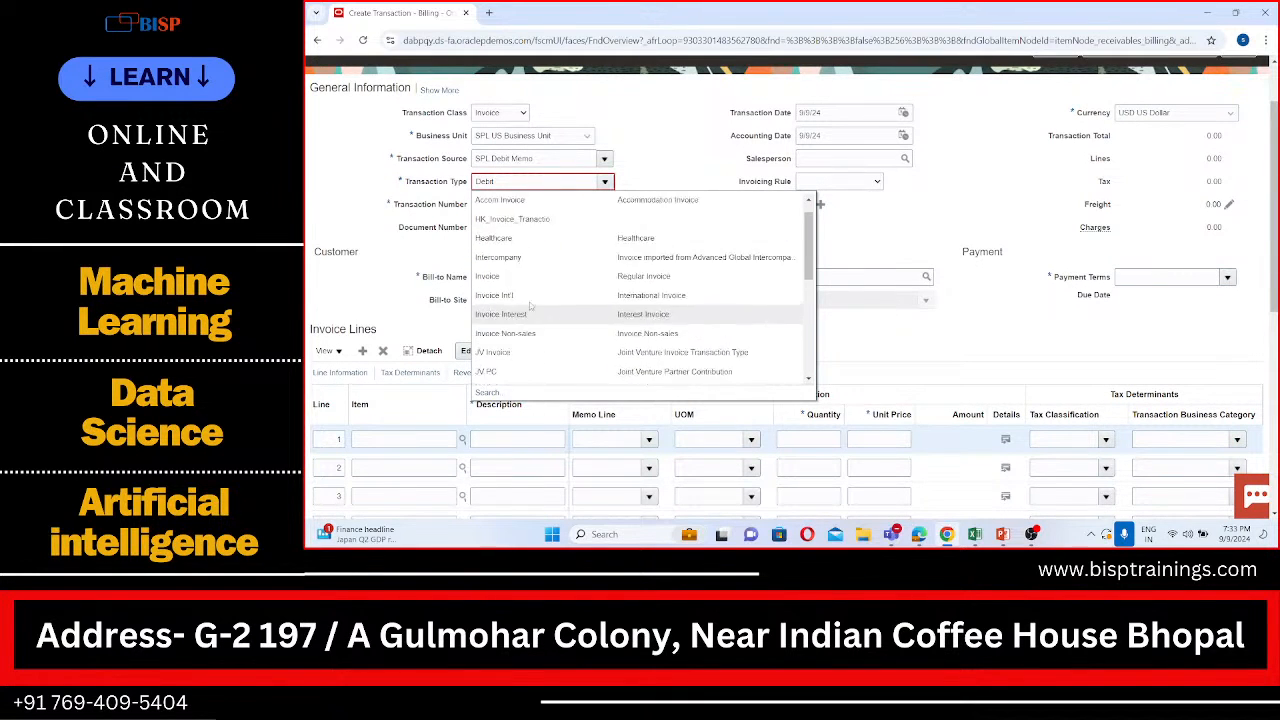
pyautogui.scroll(3, 530, 306)
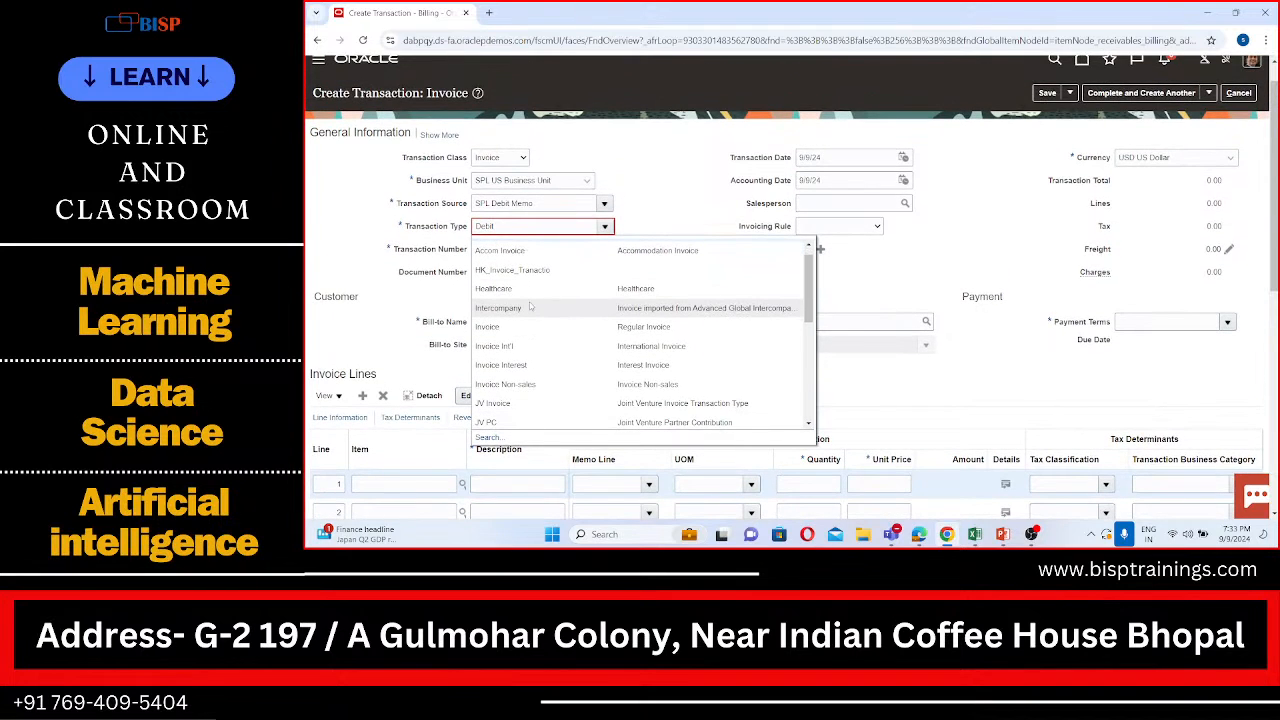
pyautogui.scroll(-3, 530, 307)
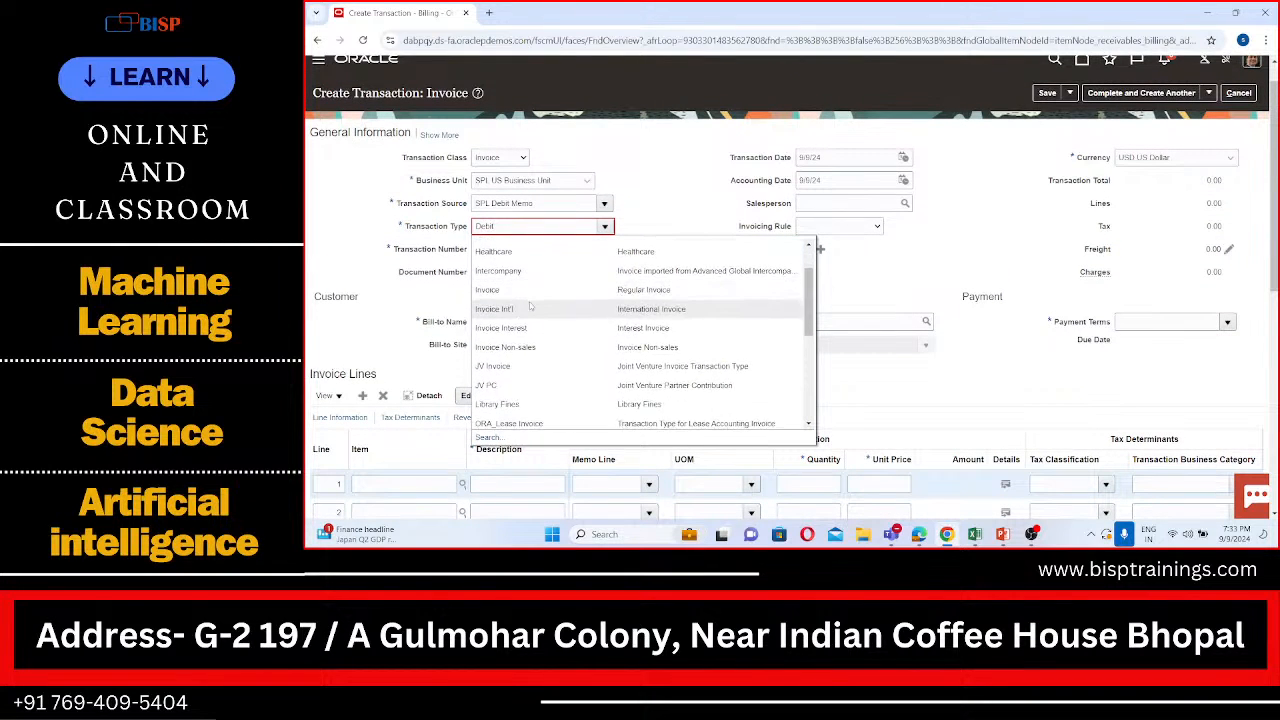
pyautogui.scroll(-3, 530, 307)
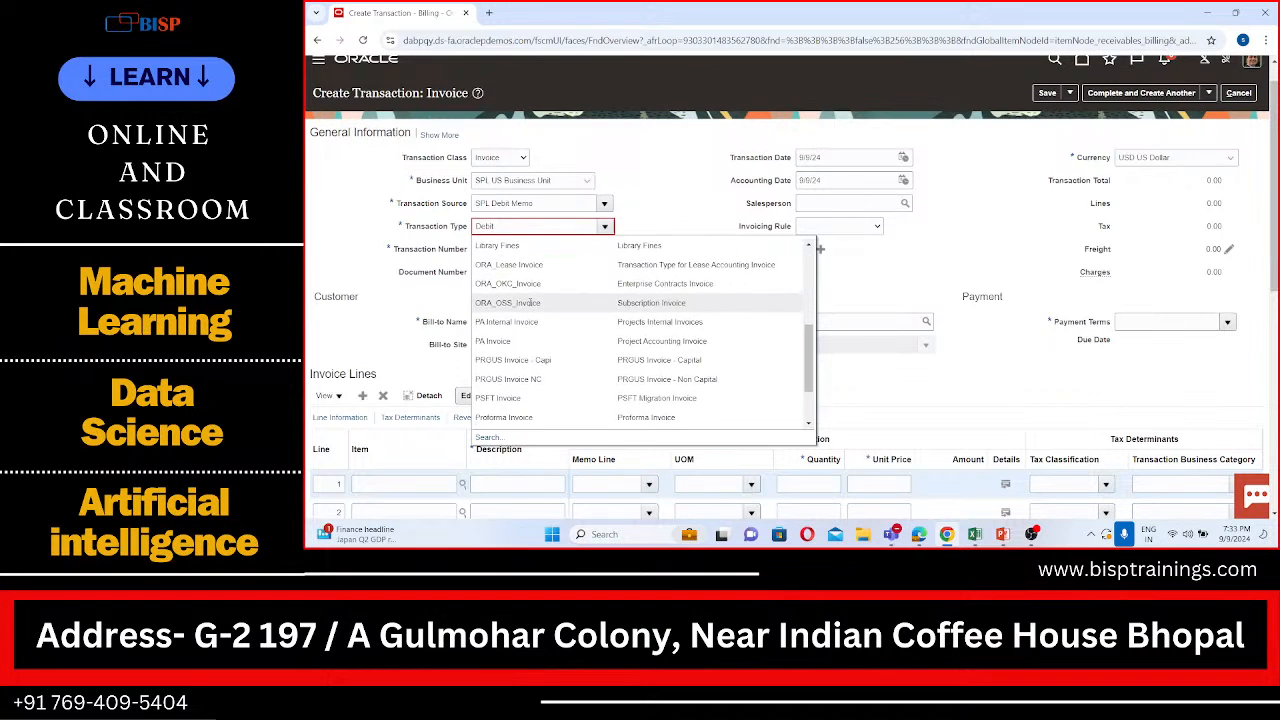
pyautogui.scroll(-3, 530, 307)
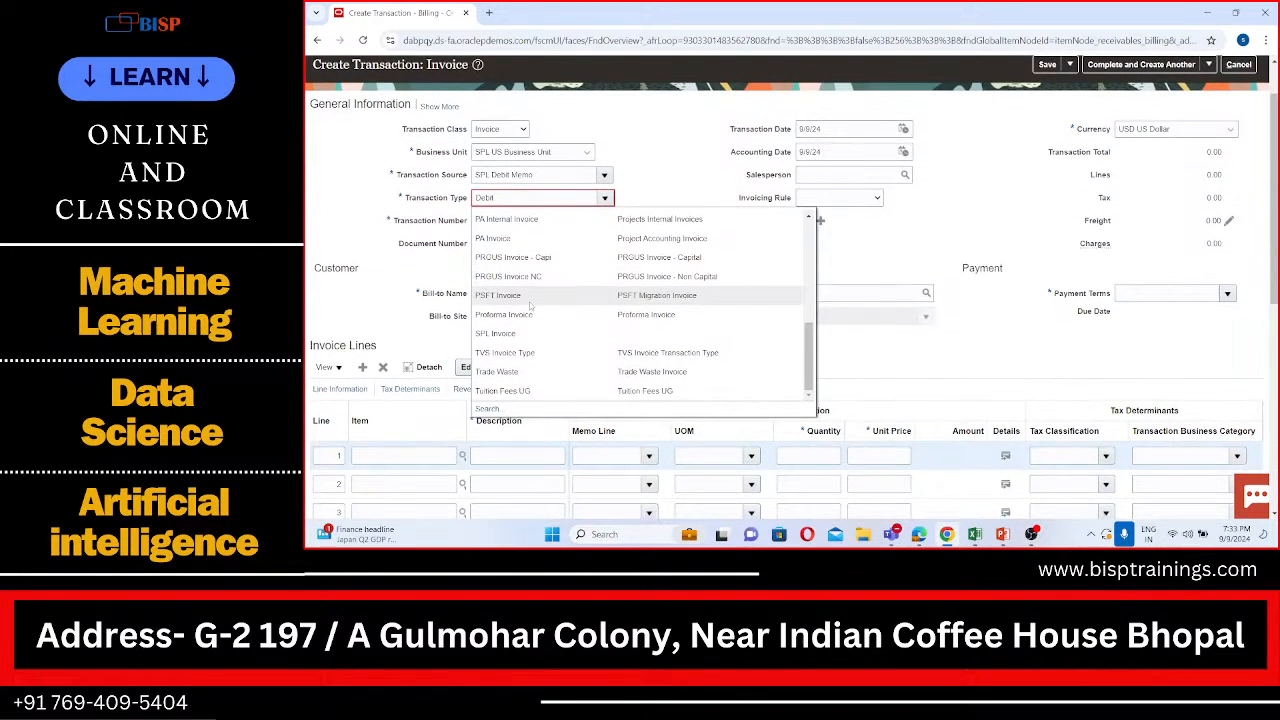
# Step: Search for transaction types whose description starts with Debit, leaving the name filter empty
pyautogui.rightClick(531, 310)
pyautogui.click(489, 410)
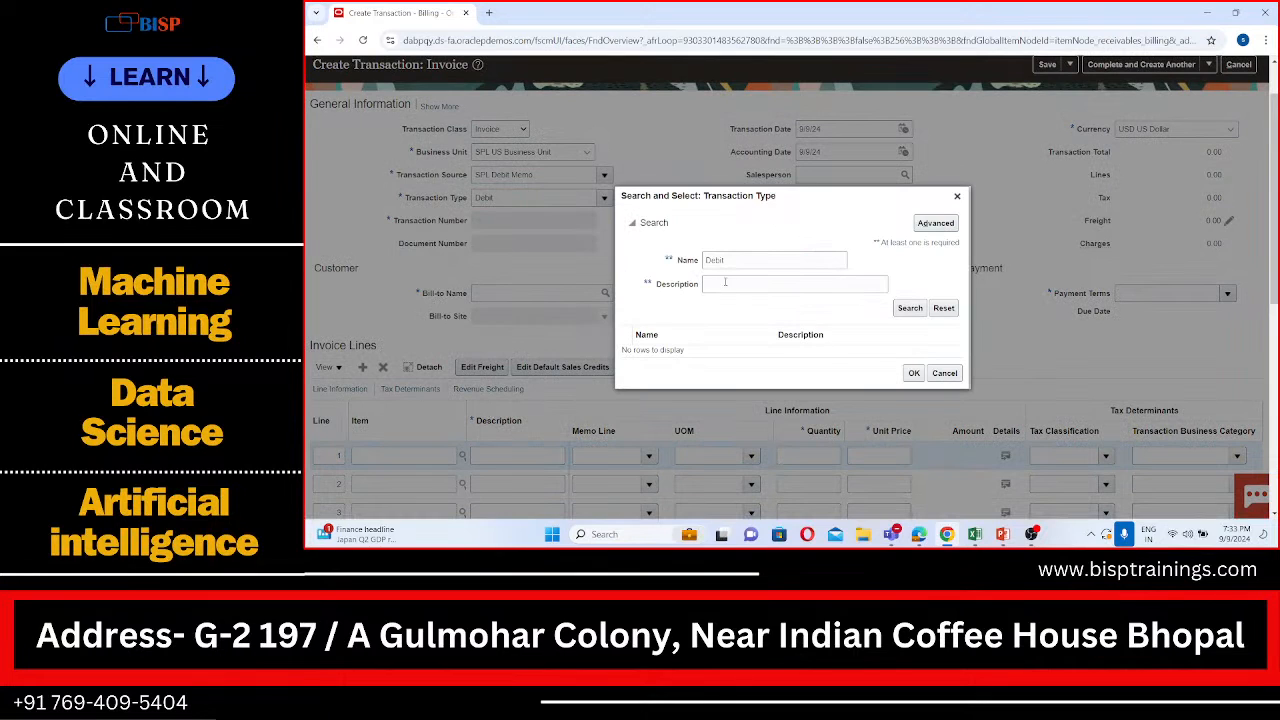
pyautogui.moveTo(733, 261); pyautogui.dragTo(688, 275)
pyautogui.hotkey('ctrl', 'c')
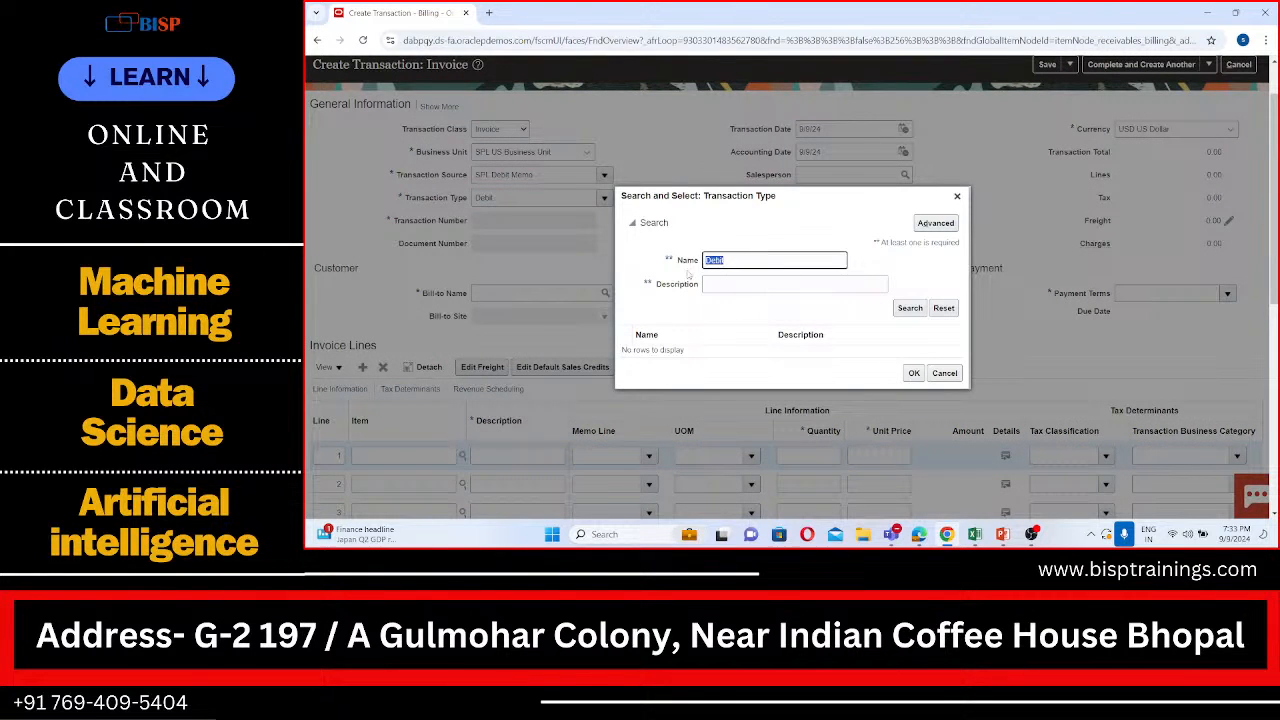
pyautogui.press('BackSpace')
pyautogui.click(733, 284)
pyautogui.hotkey('ctrl', 'v')
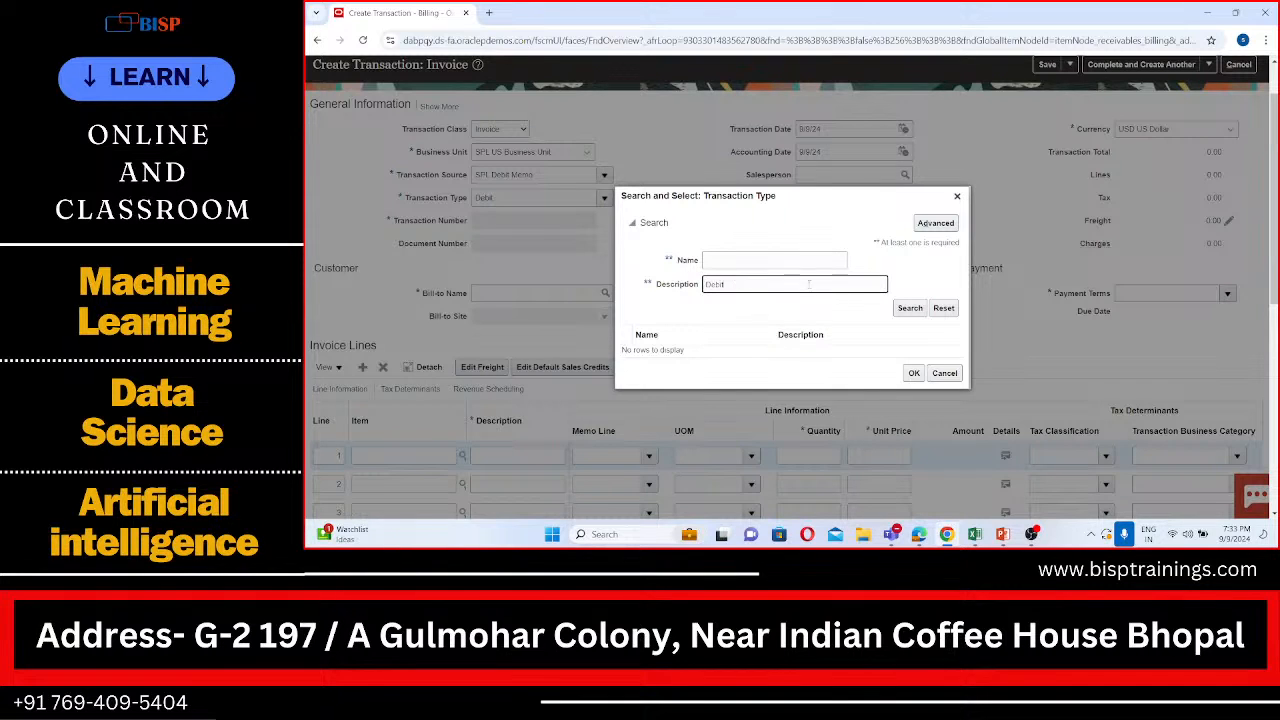
pyautogui.click(910, 308)
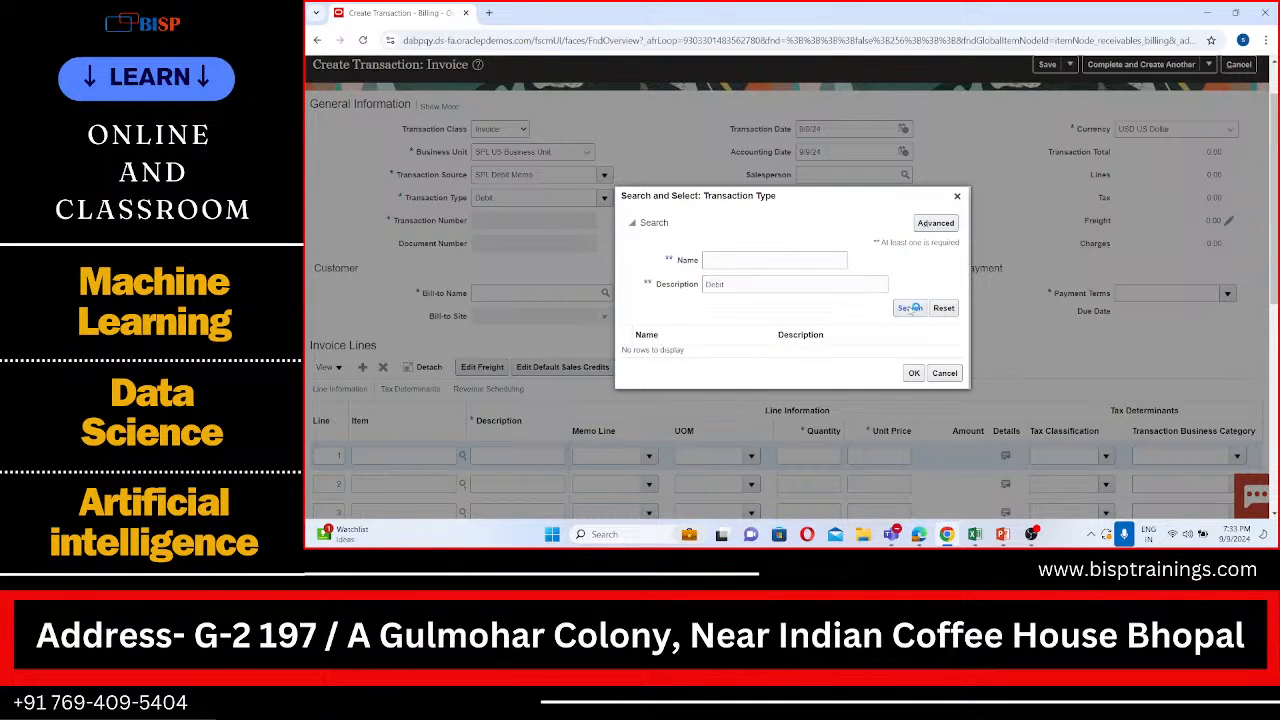
pyautogui.click(911, 310)
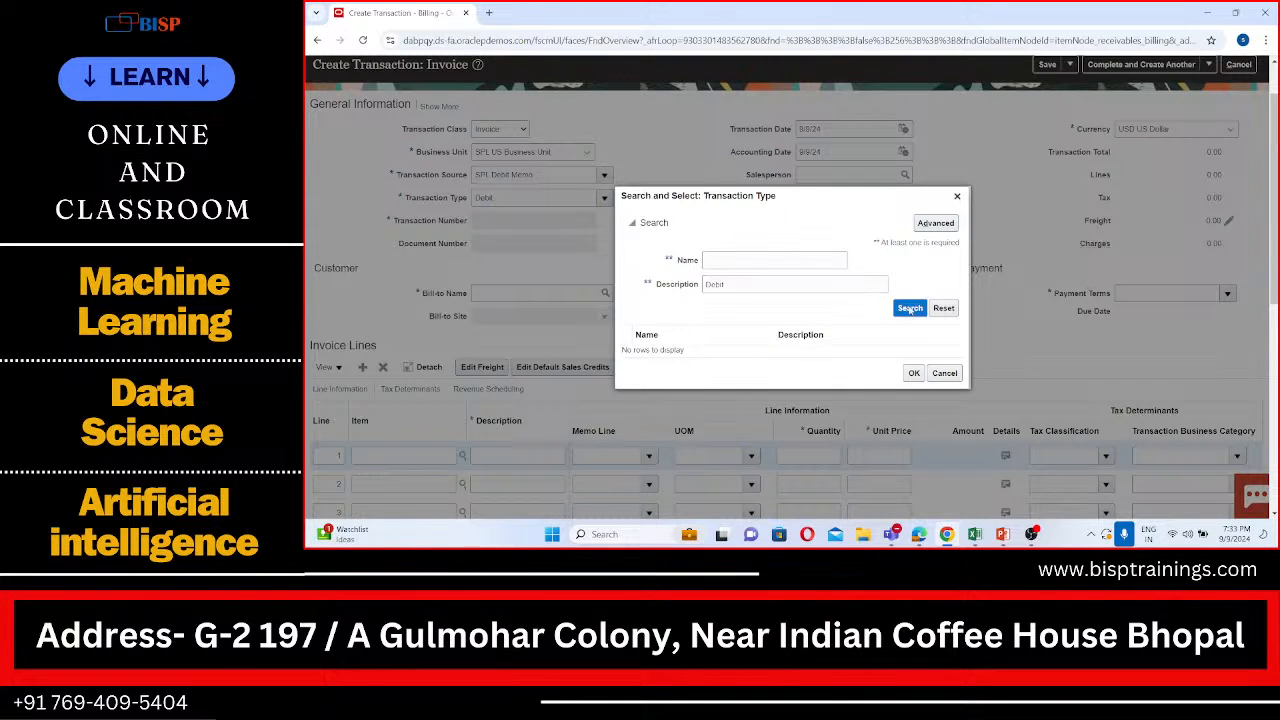
# Step: Run an advanced search for transaction types whose name and description both start with Debit, and close the search without selecting one
pyautogui.click(936, 223)
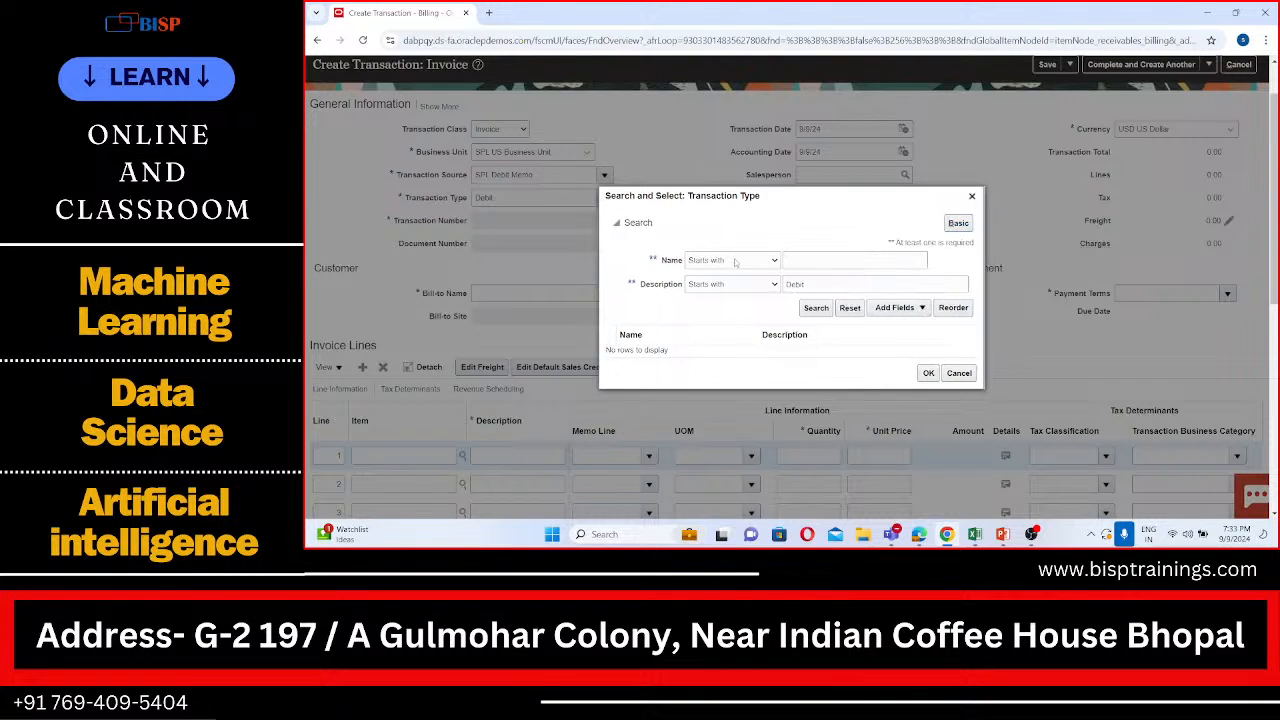
pyautogui.click(796, 260)
pyautogui.click(796, 260)
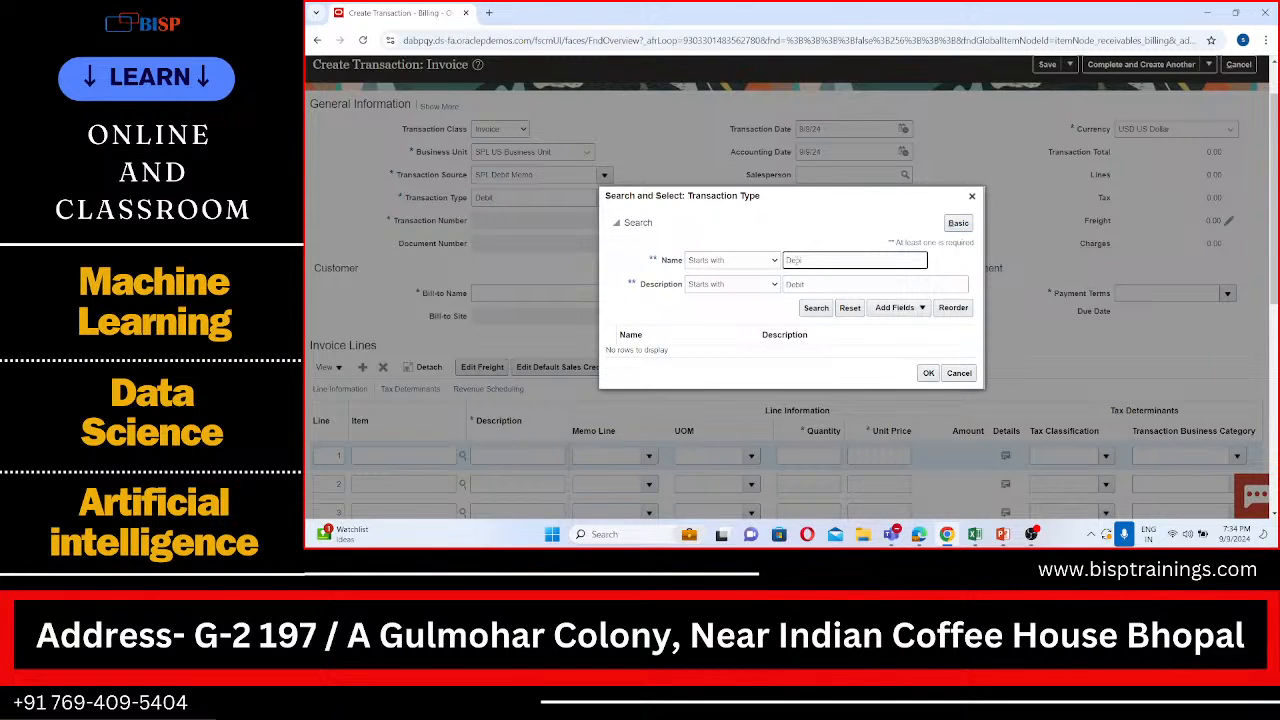
pyautogui.click(814, 308)
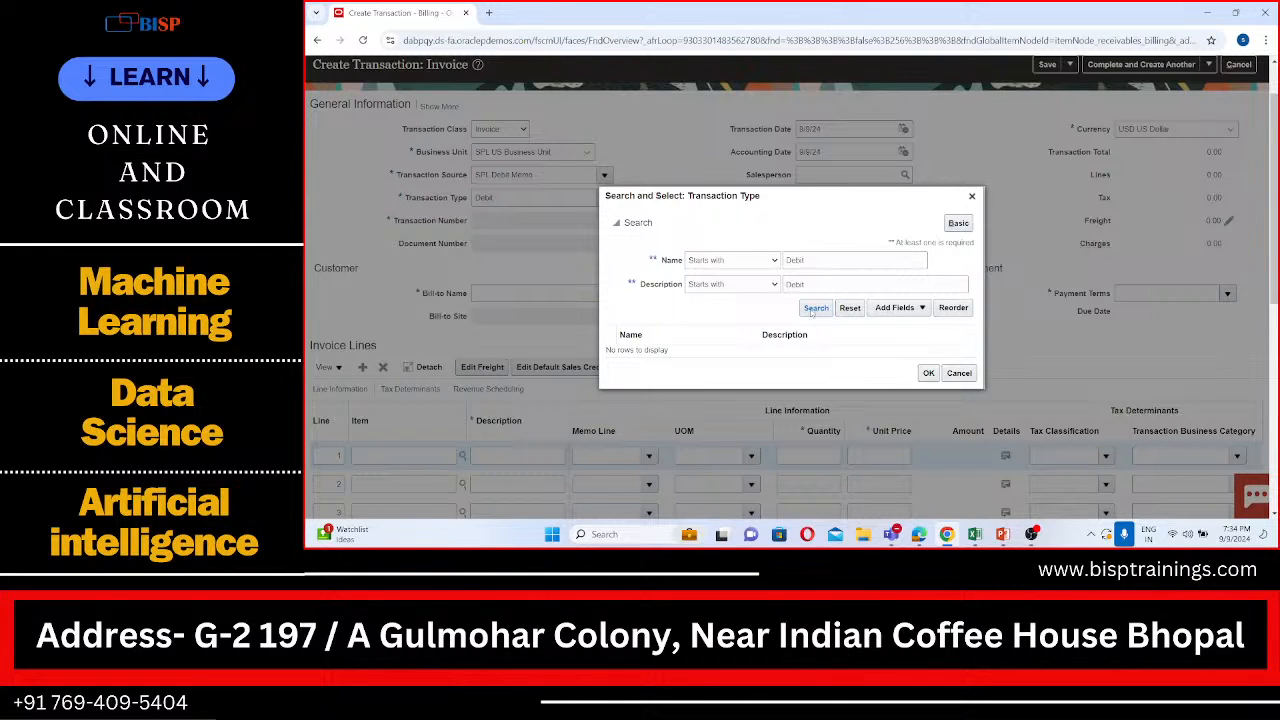
pyautogui.click(973, 195)
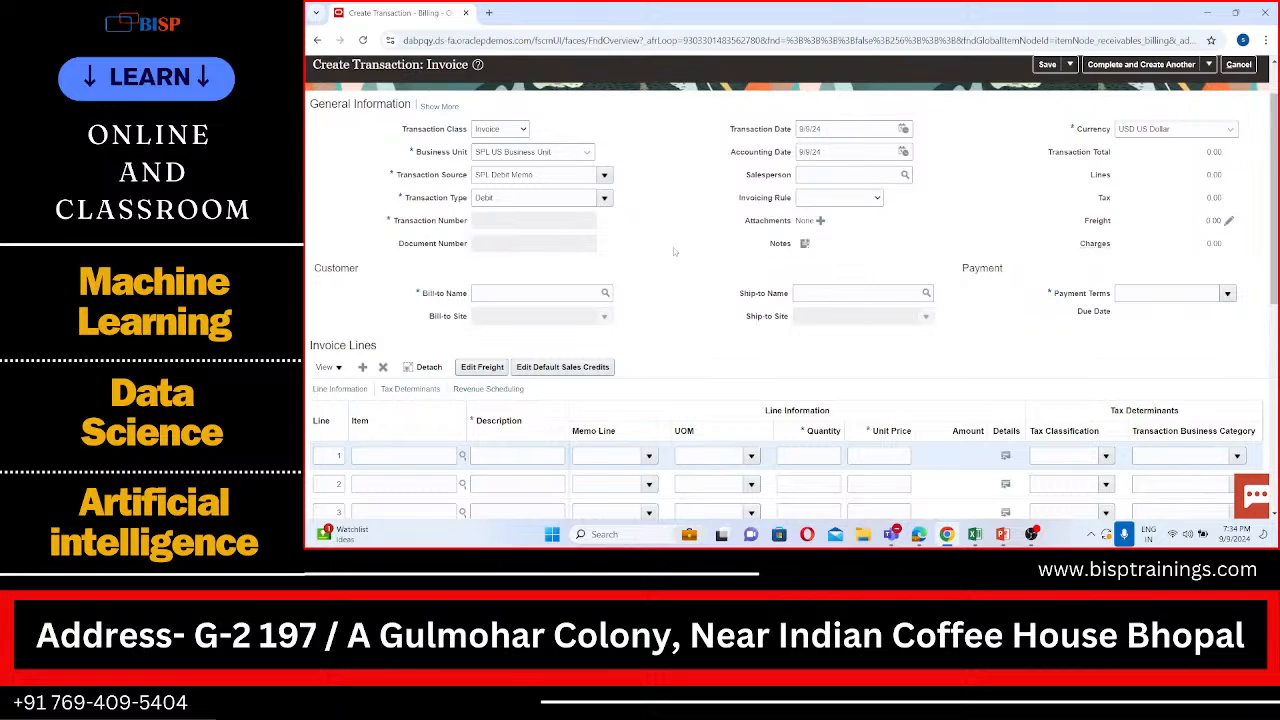
# Step: Enter SPL as the ship-to name of the transaction
pyautogui.scroll(-1, 636, 253)
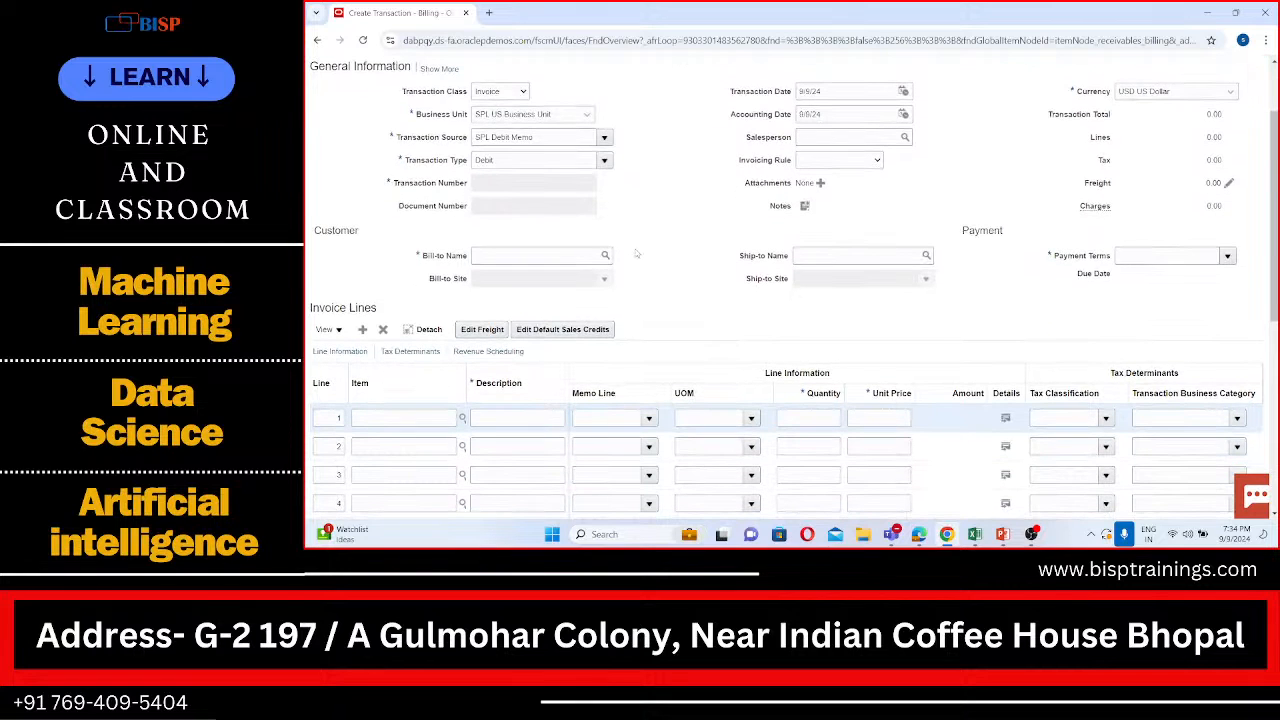
pyautogui.scroll(-1, 636, 253)
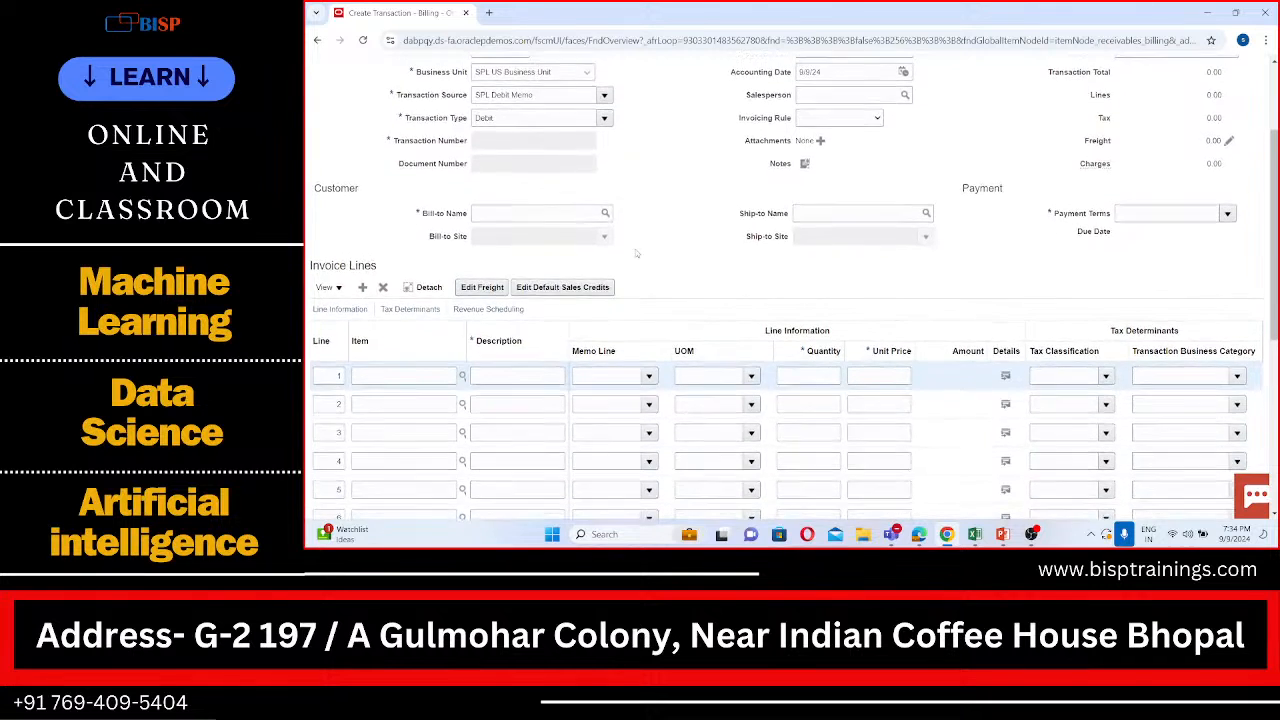
pyautogui.scroll(-1, 636, 253)
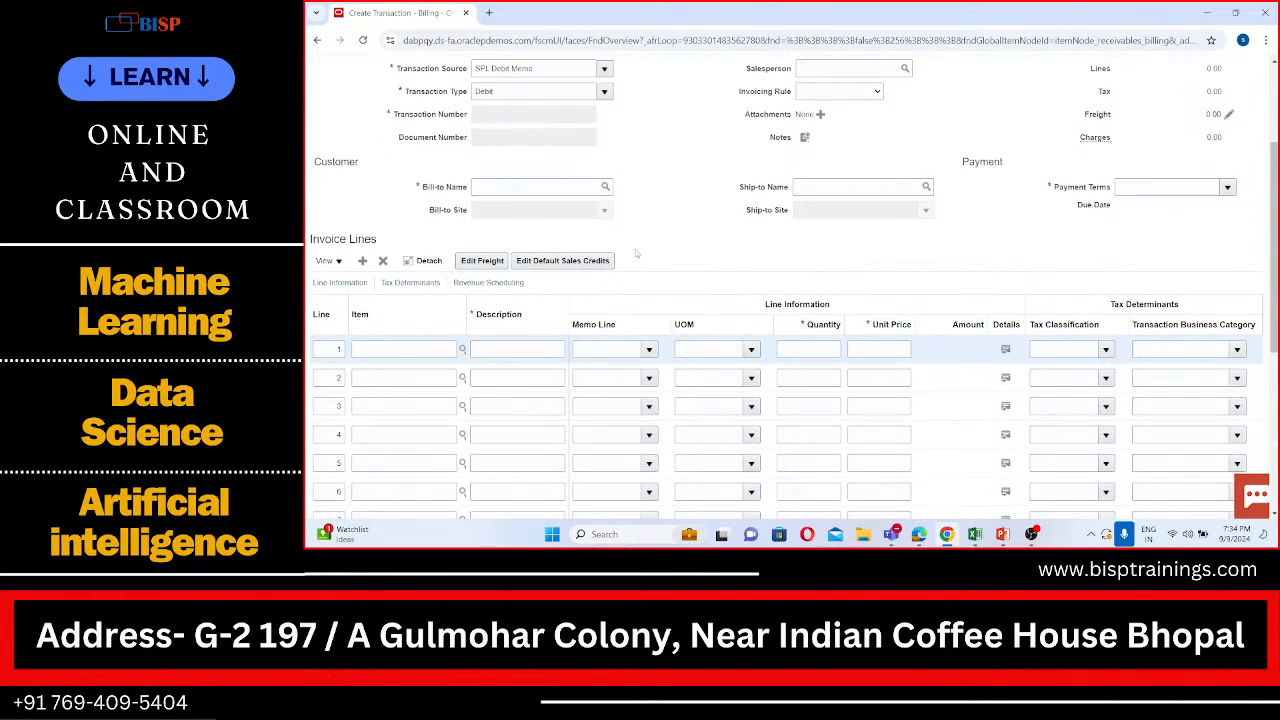
pyautogui.scroll(1, 636, 253)
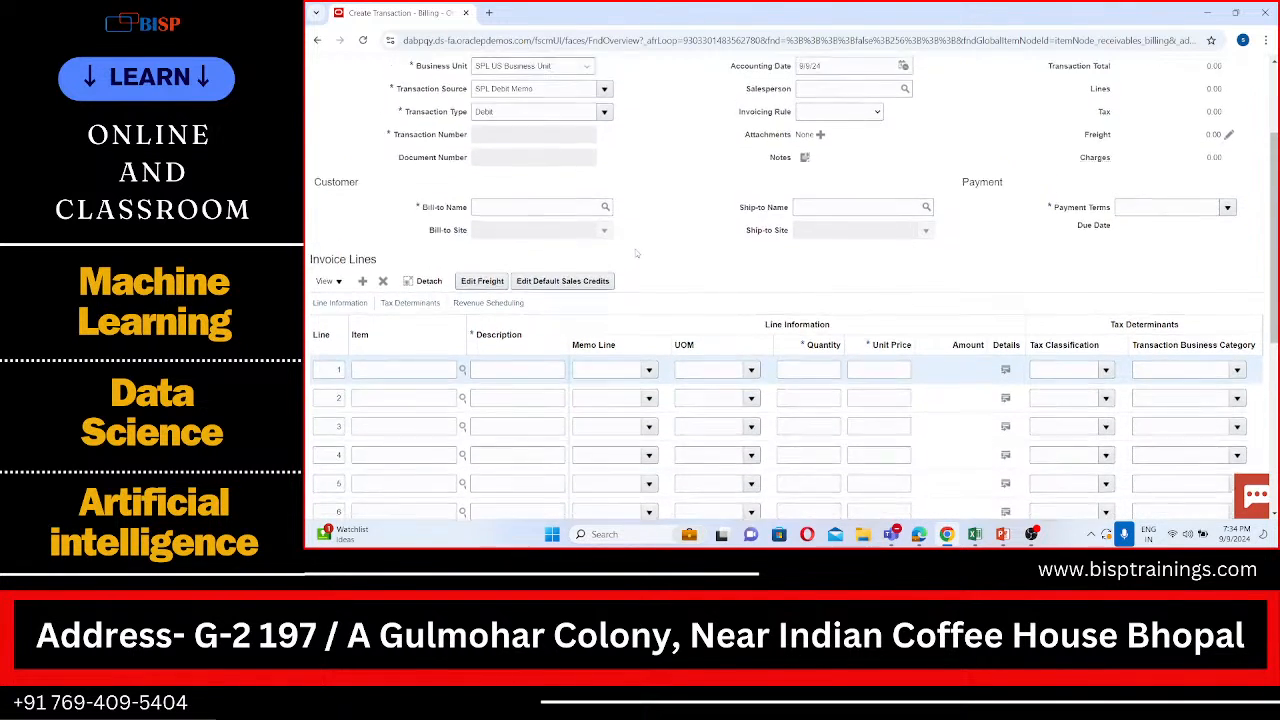
pyautogui.click(816, 211)
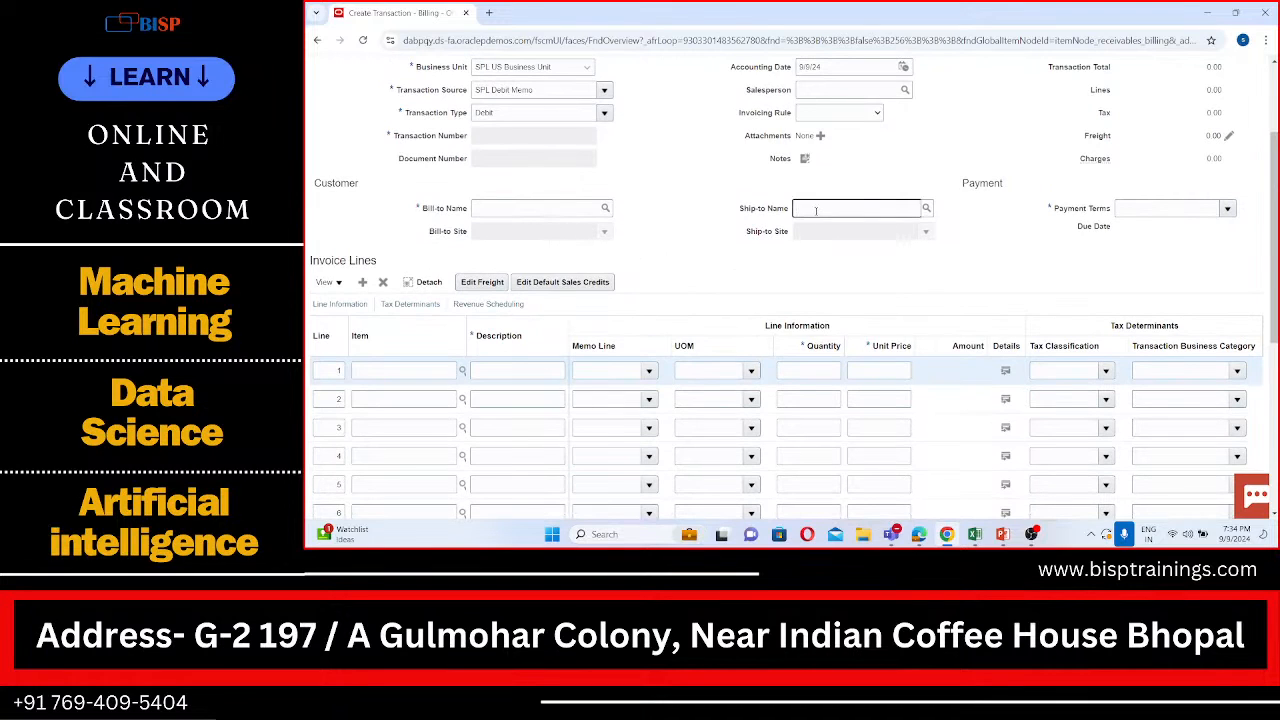
pyautogui.write('SPL')
pyautogui.scroll(1, 528, 120)
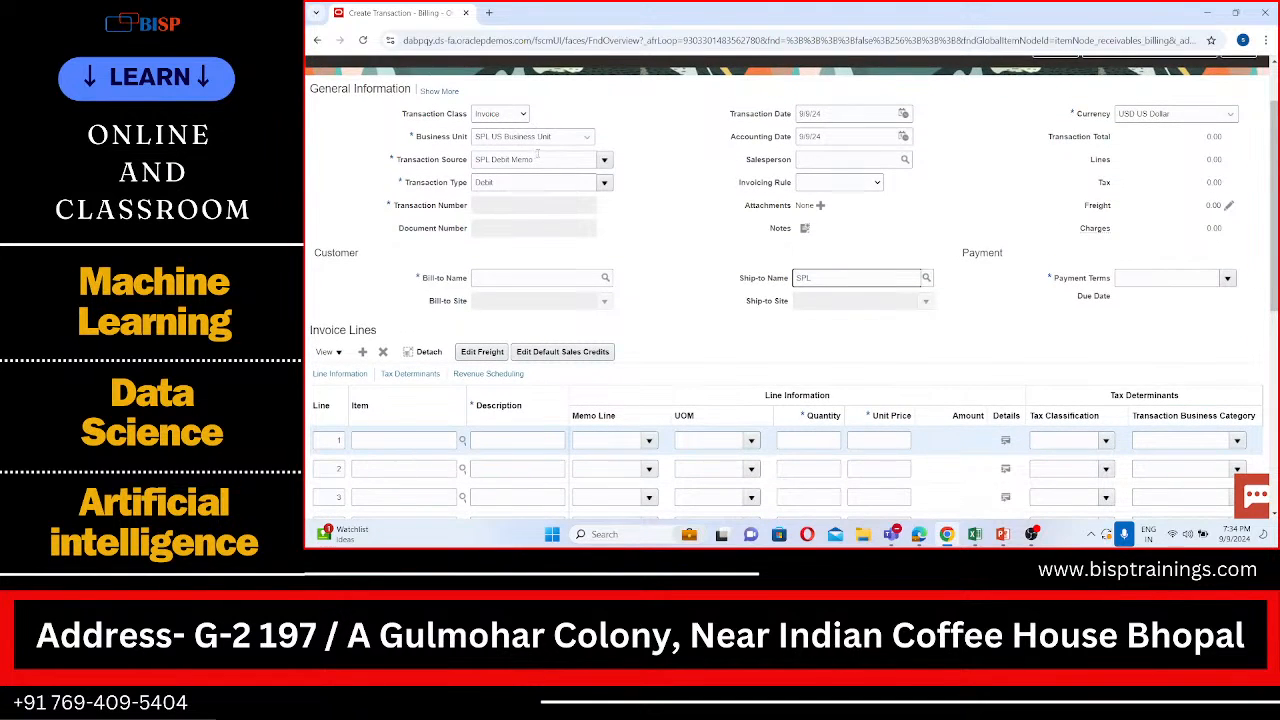
# Step: Try to change the transaction's business unit to FPL US Business Unit
pyautogui.click(588, 136)
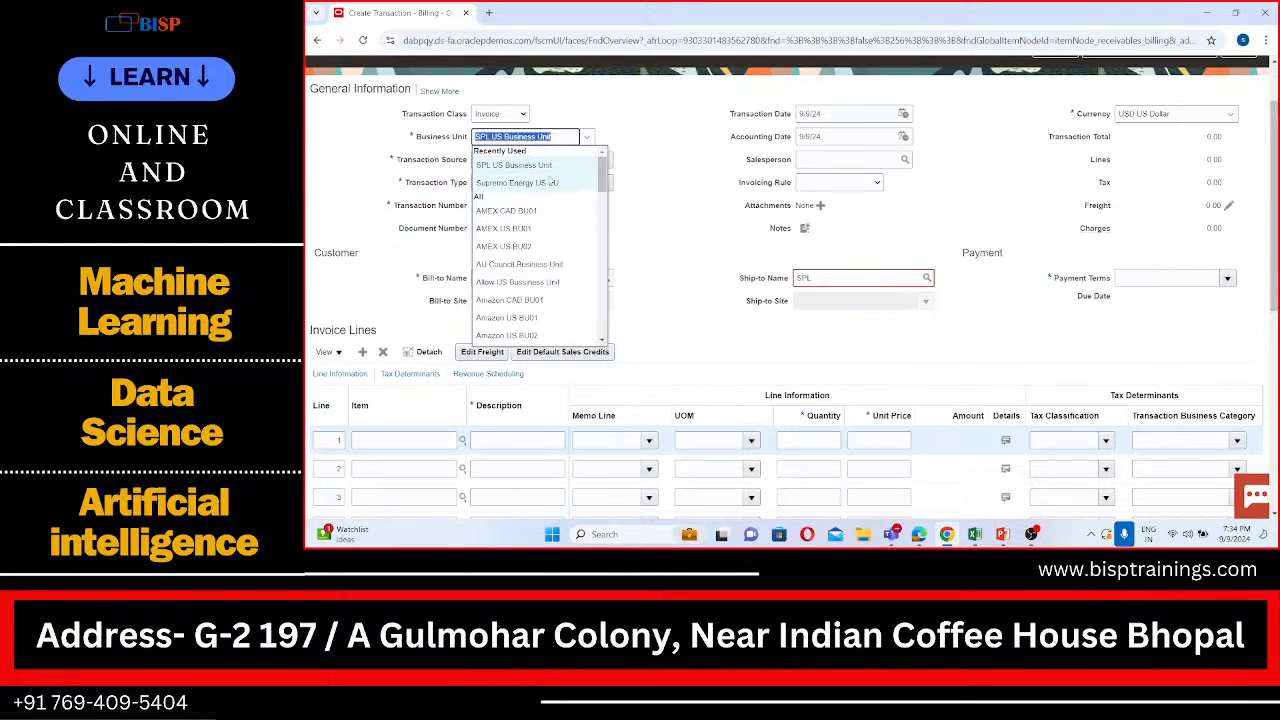
pyautogui.write('F')
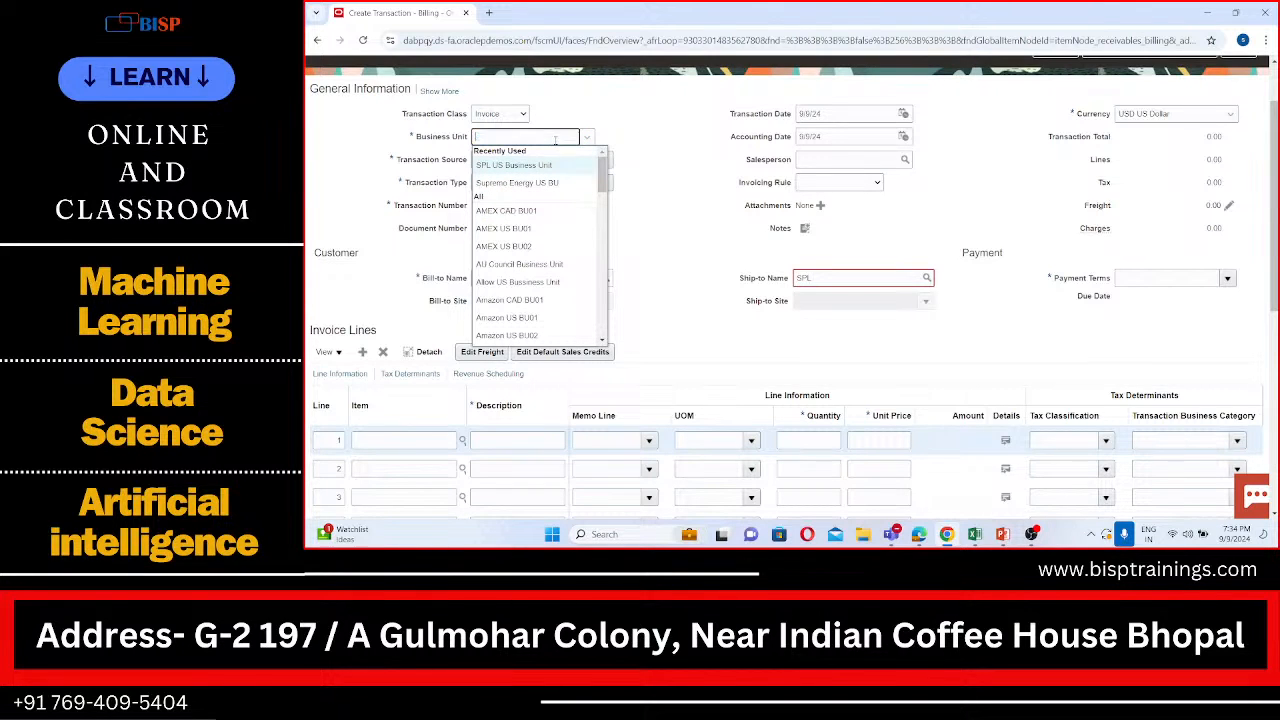
pyautogui.write('PL')
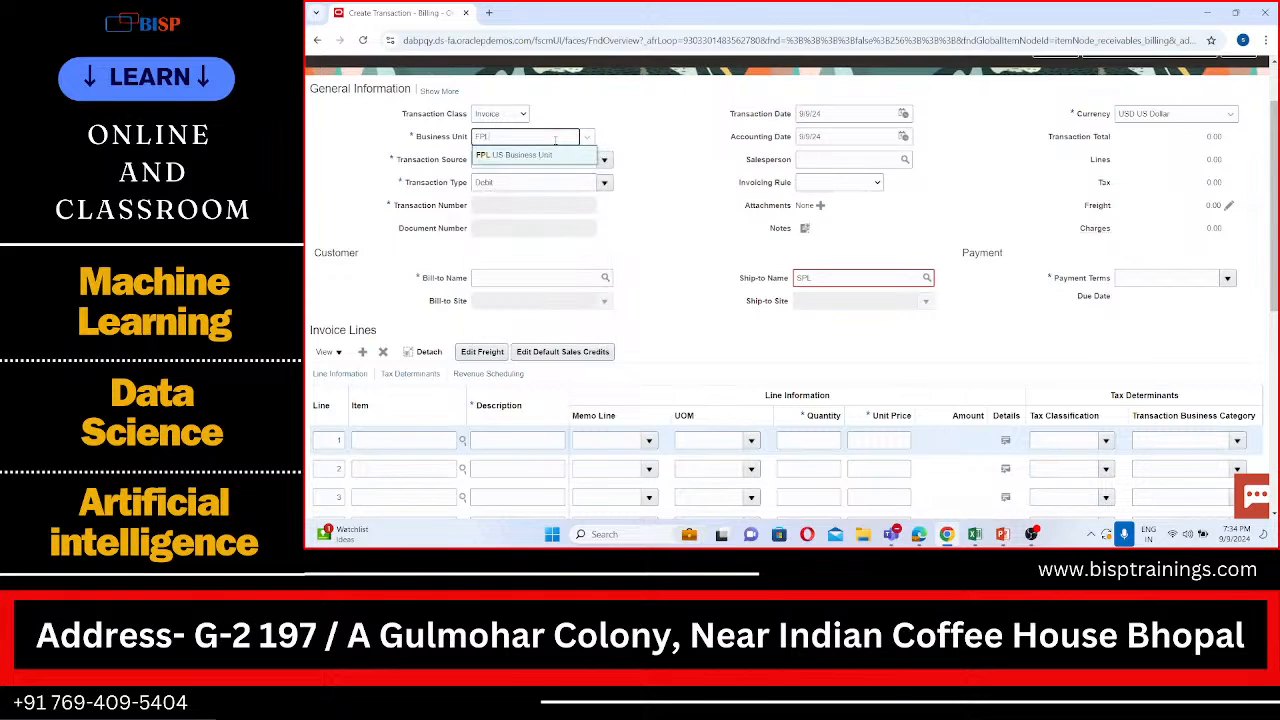
pyautogui.click(548, 155)
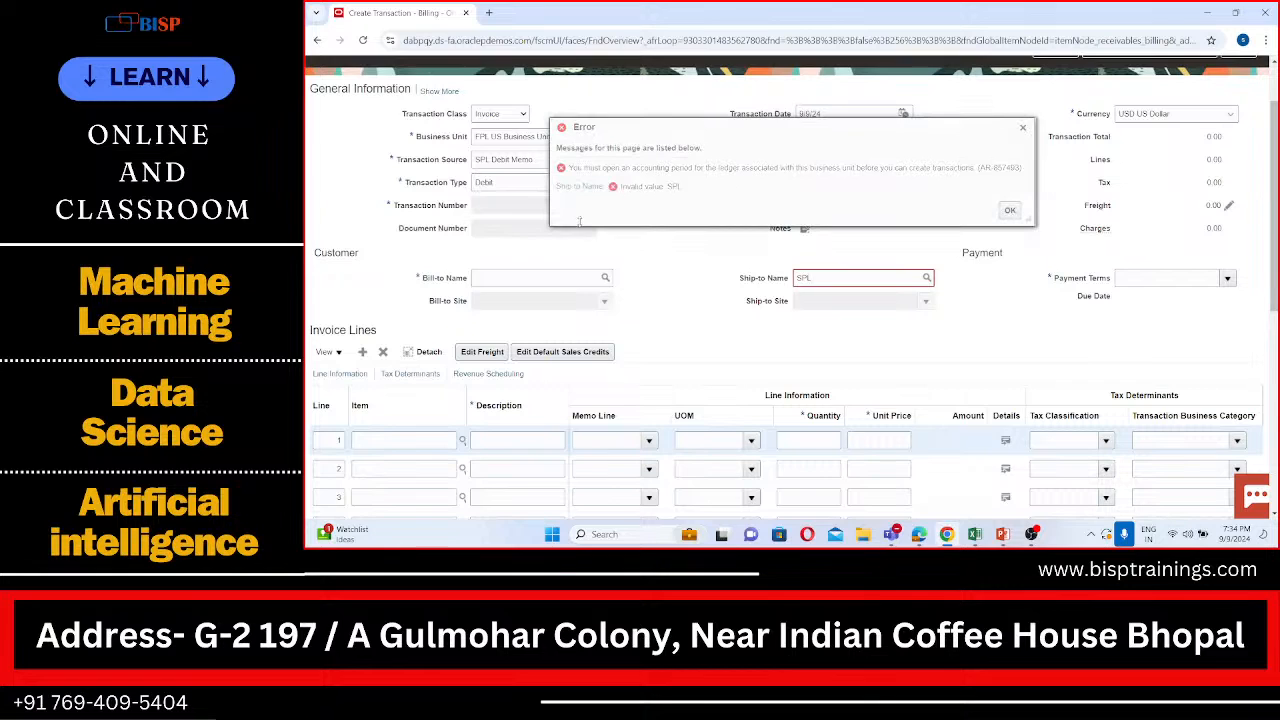
pyautogui.click(1010, 213)
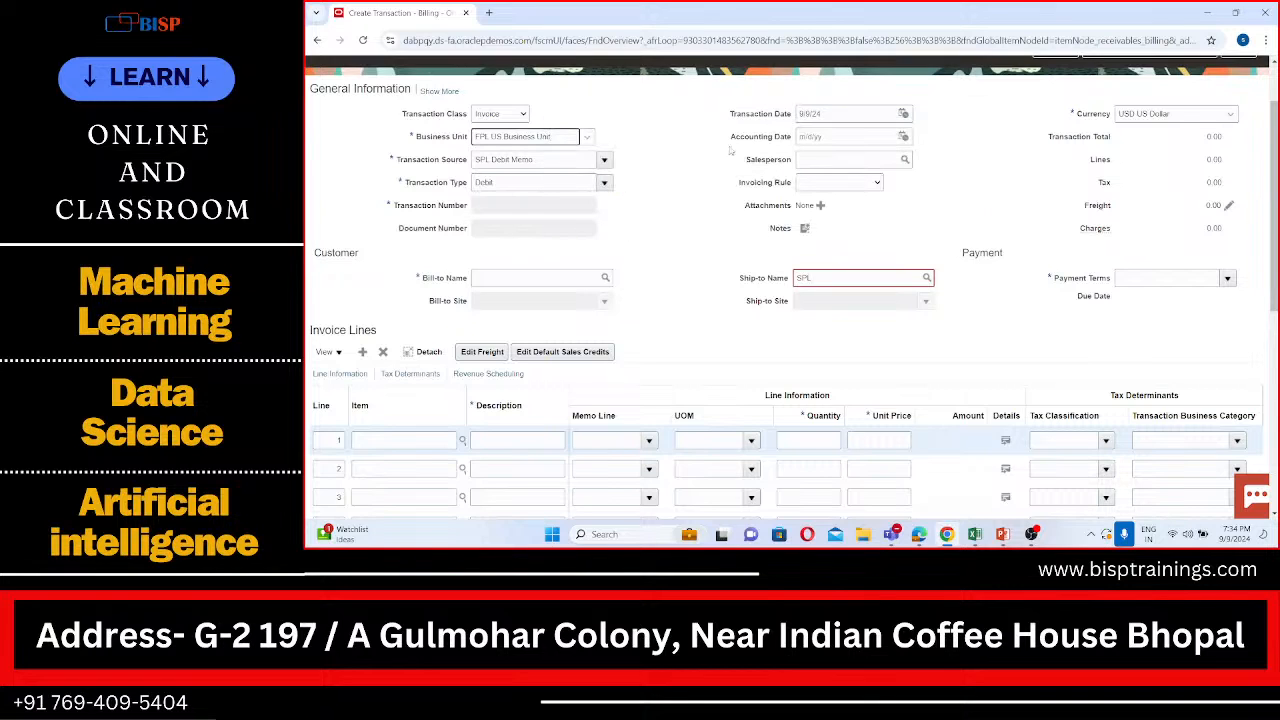
# Step: Try to find a transaction source for this business unit by entering FPL and then Debit
pyautogui.click(605, 160)
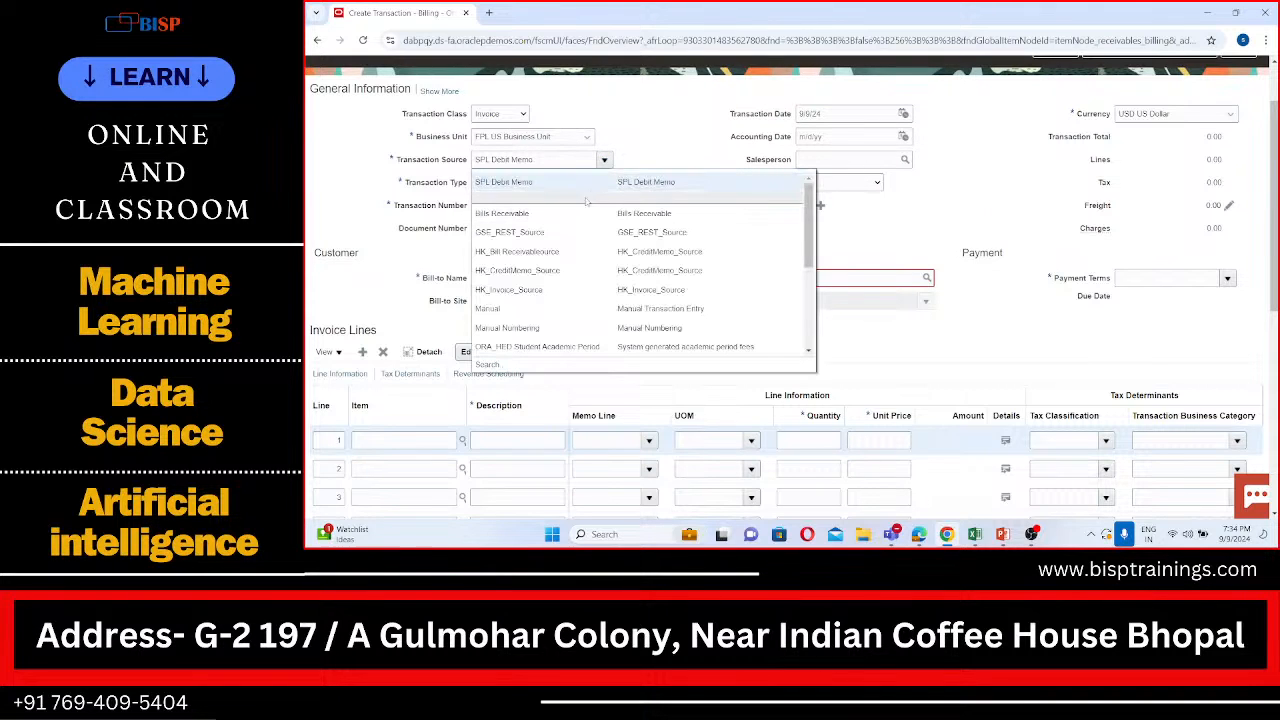
pyautogui.moveTo(557, 156); pyautogui.dragTo(456, 157)
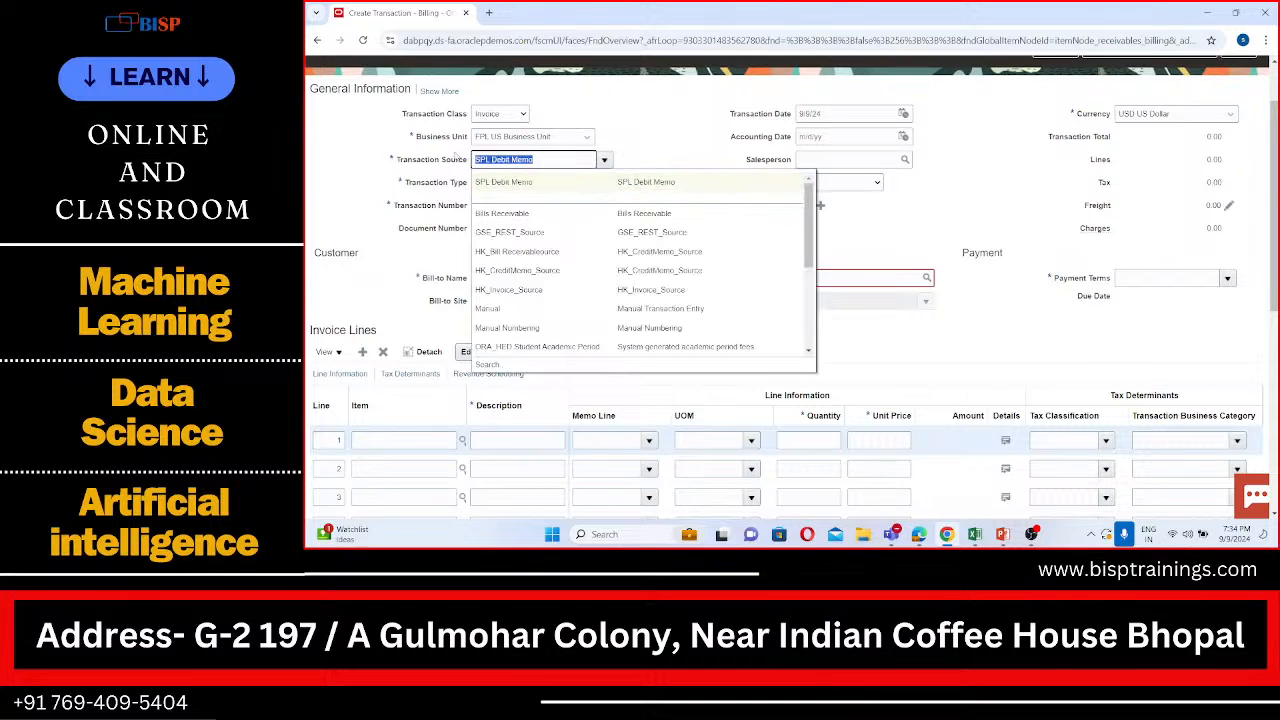
pyautogui.write('FPL')
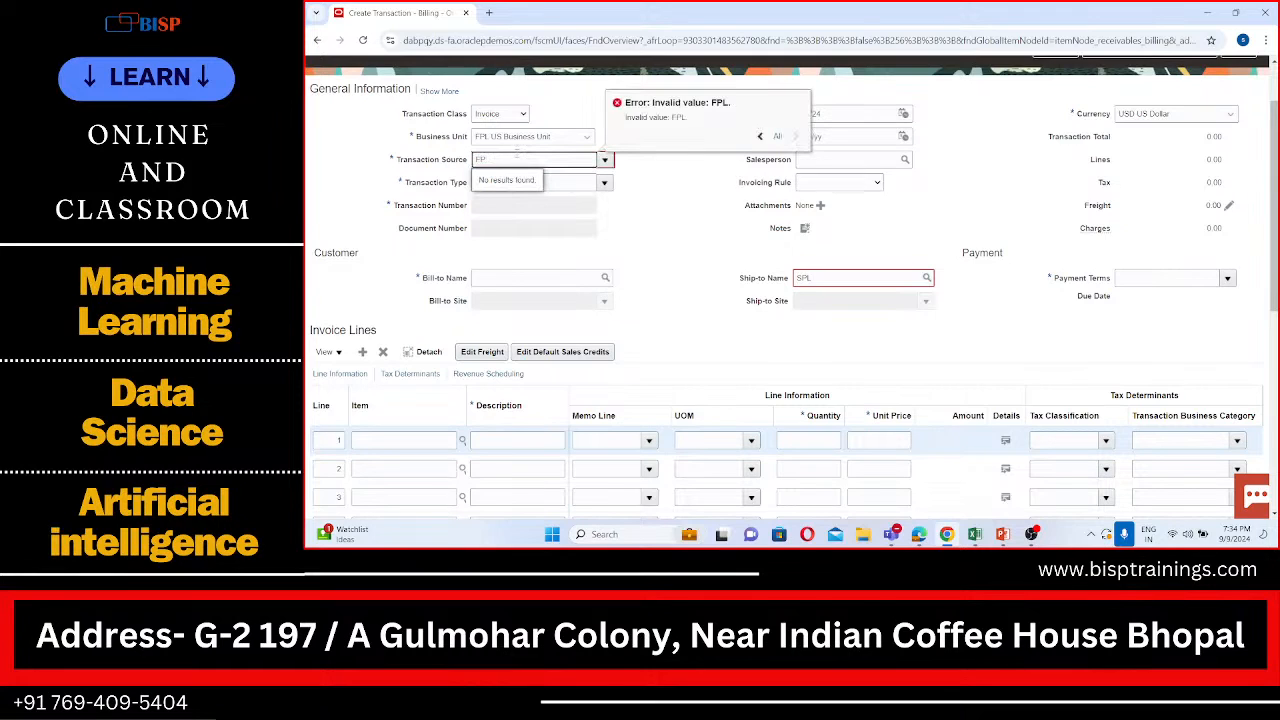
pyautogui.press('BackSpace')
pyautogui.press('BackSpace')
pyautogui.write('Debit')
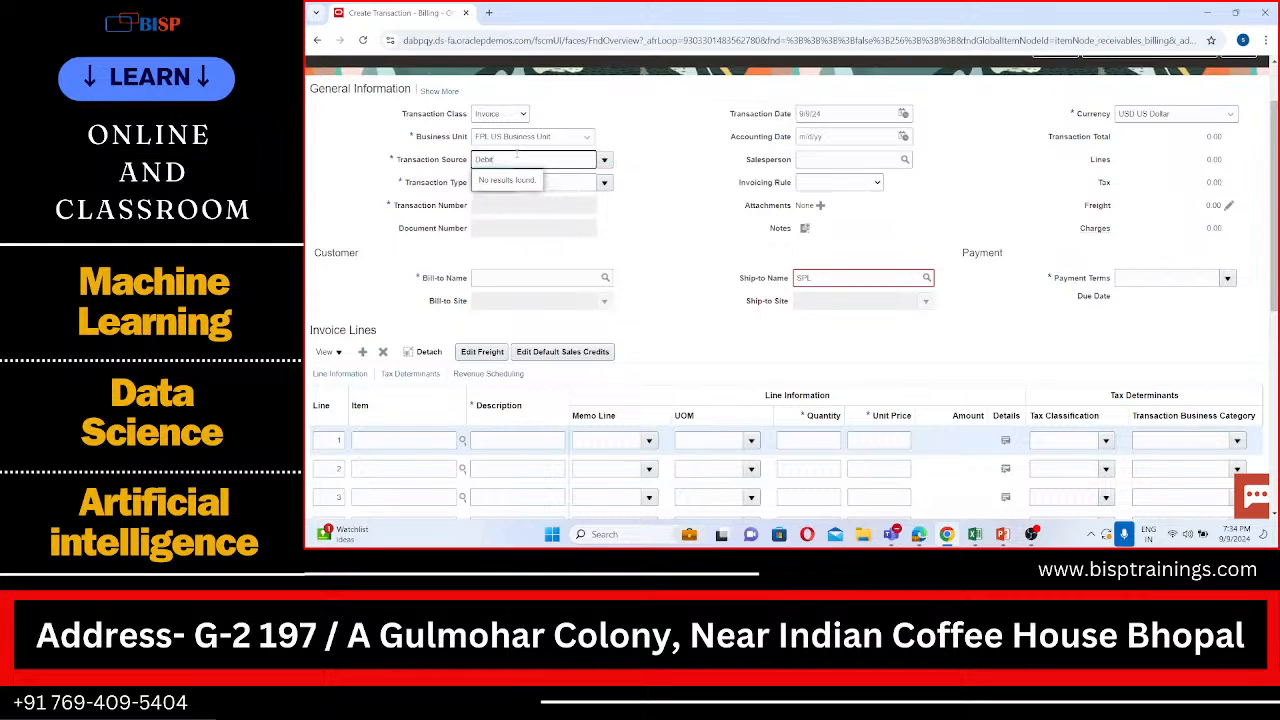
# Step: Set the business unit back to SPL US Business Unit and choose SPL Debit Memo as the transaction source
pyautogui.click(561, 138)
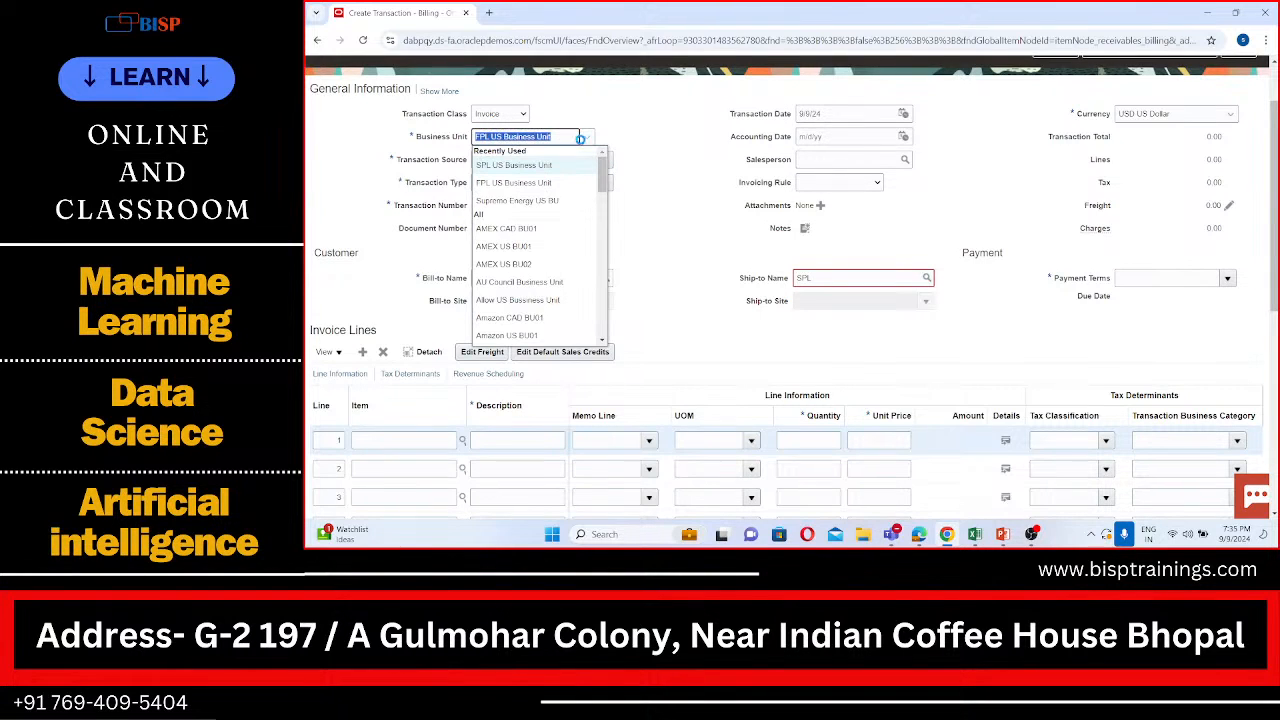
pyautogui.click(557, 168)
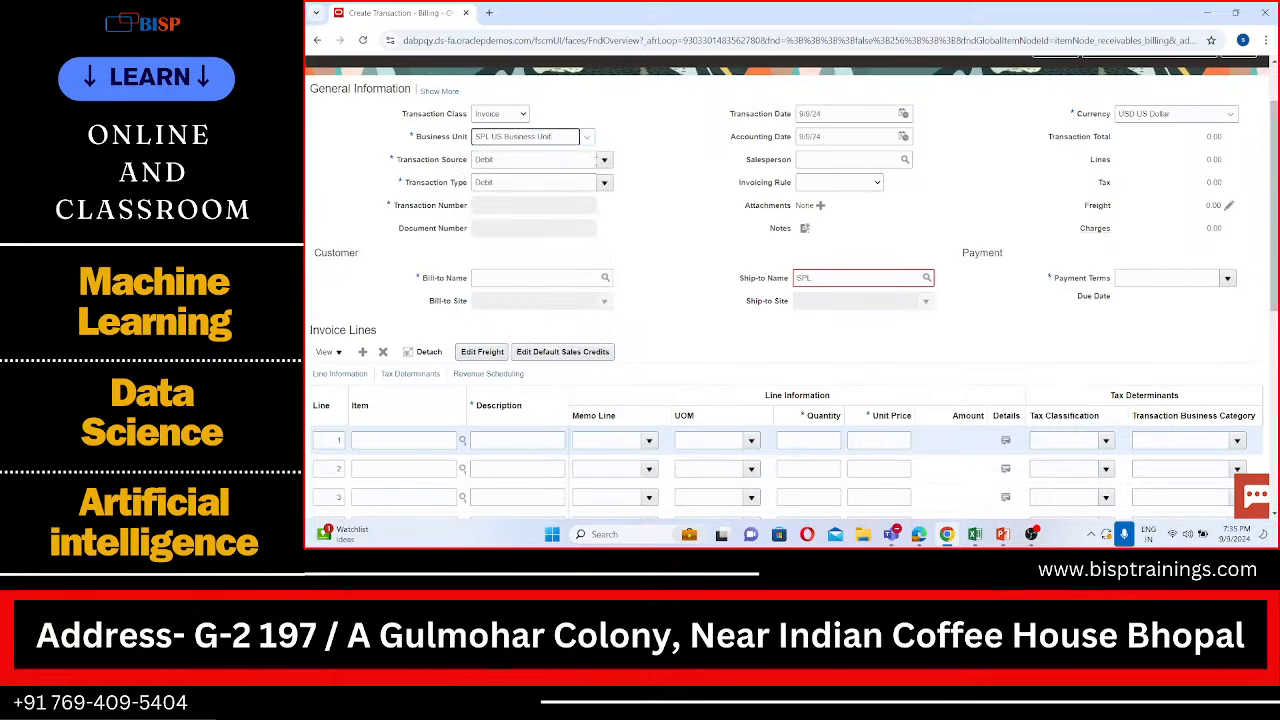
pyautogui.click(604, 159)
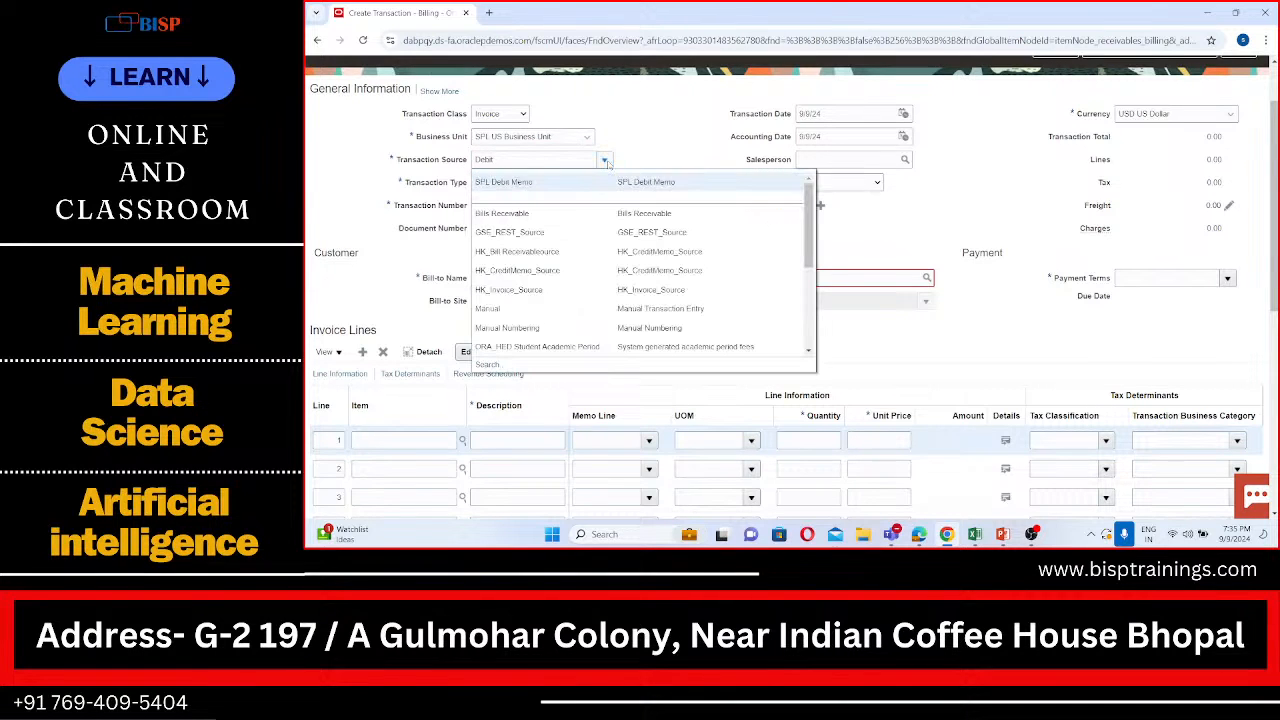
pyautogui.click(559, 183)
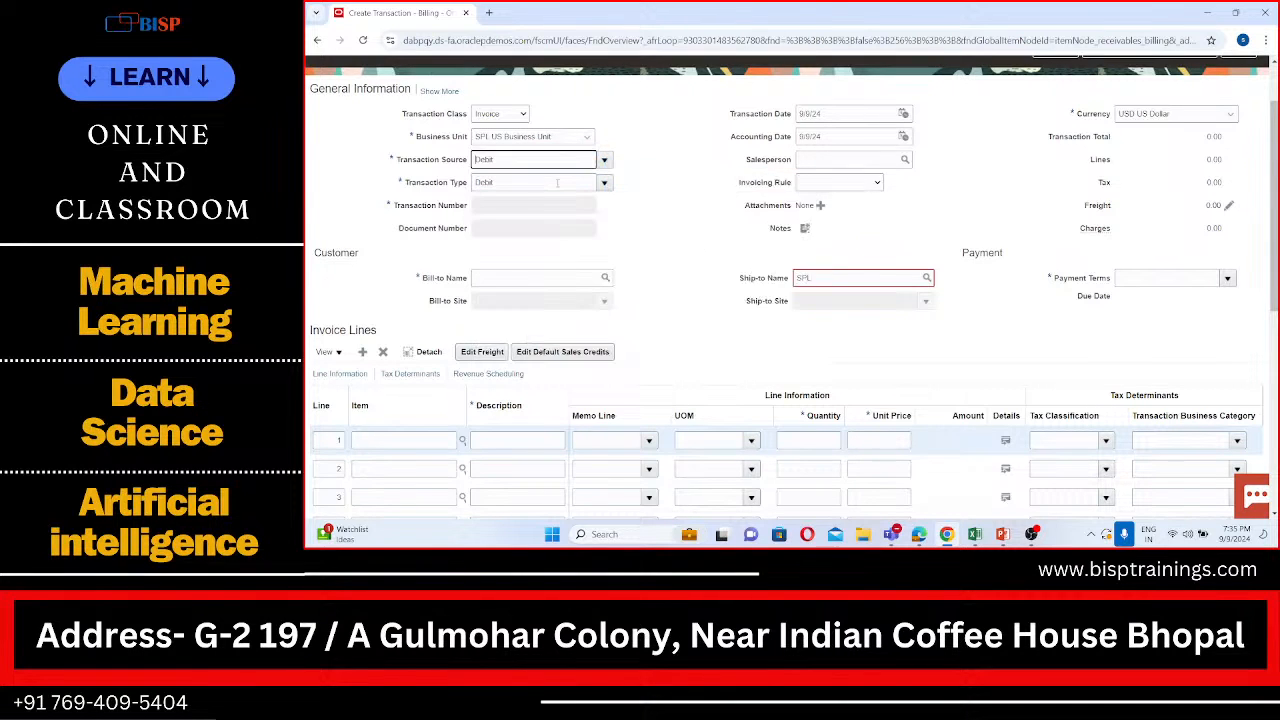
# Step: Set the transaction type to Invoice, the regular invoice type
pyautogui.click(604, 183)
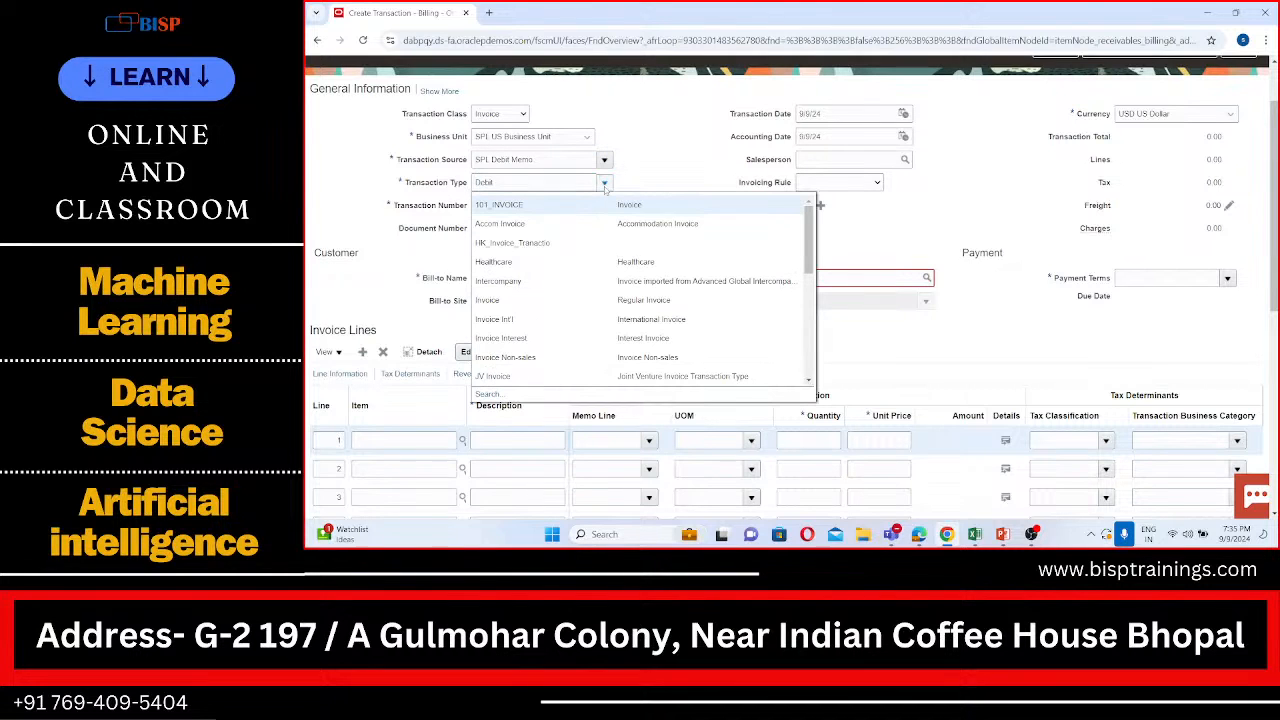
pyautogui.scroll(-1, 559, 251)
pyautogui.scroll(-2, 559, 251)
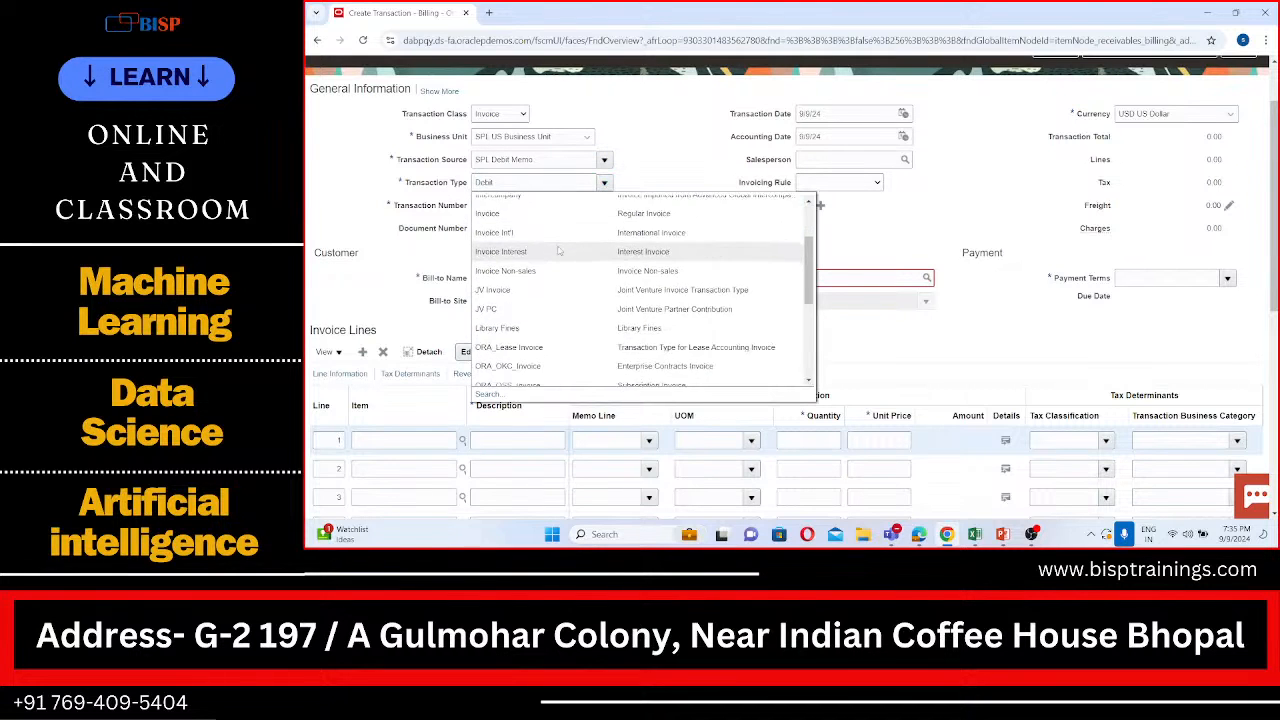
pyautogui.click(518, 212)
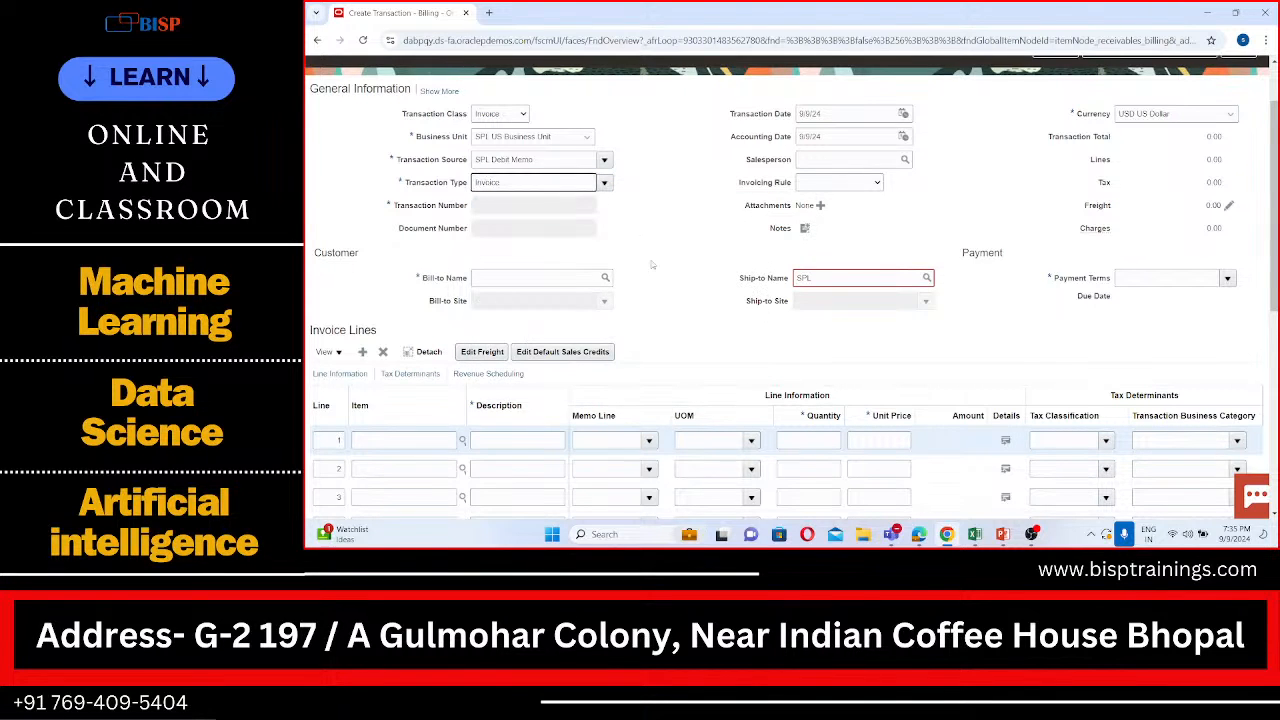
# Step: Search the ship-to names for SPL and assign SPL Customer as the ship-to customer
pyautogui.scroll(-2, 652, 264)
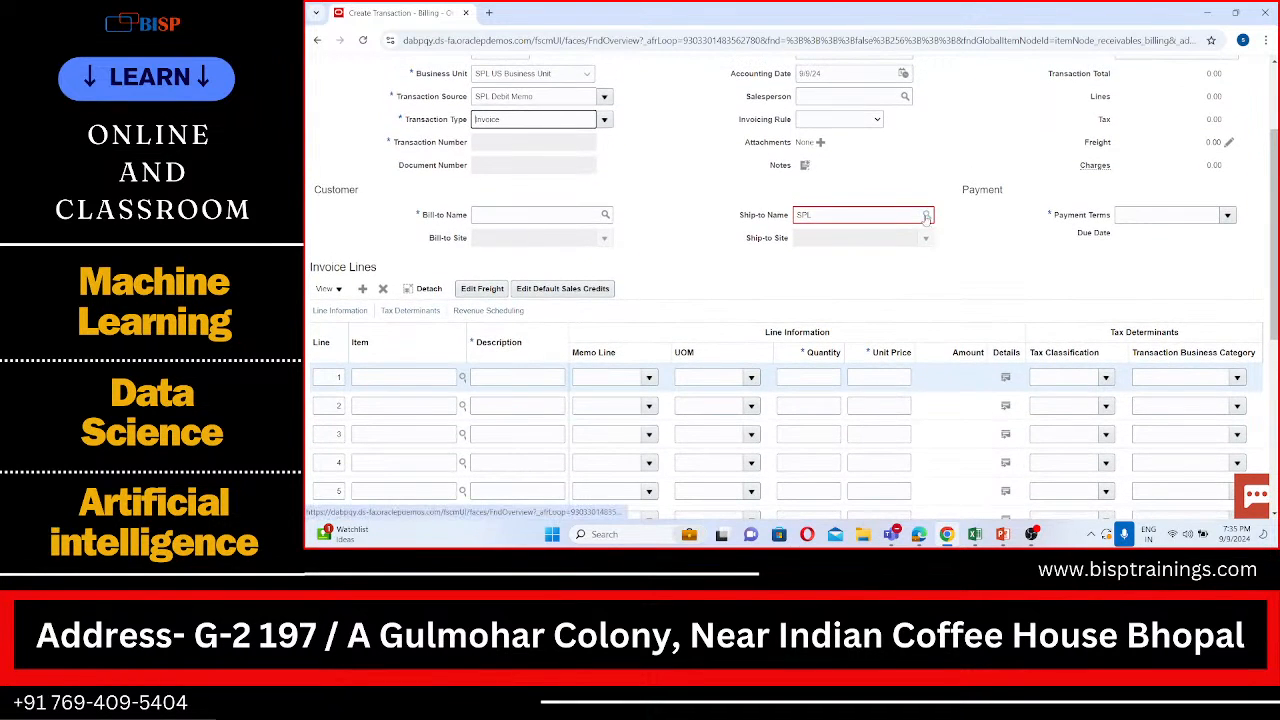
pyautogui.click(926, 214)
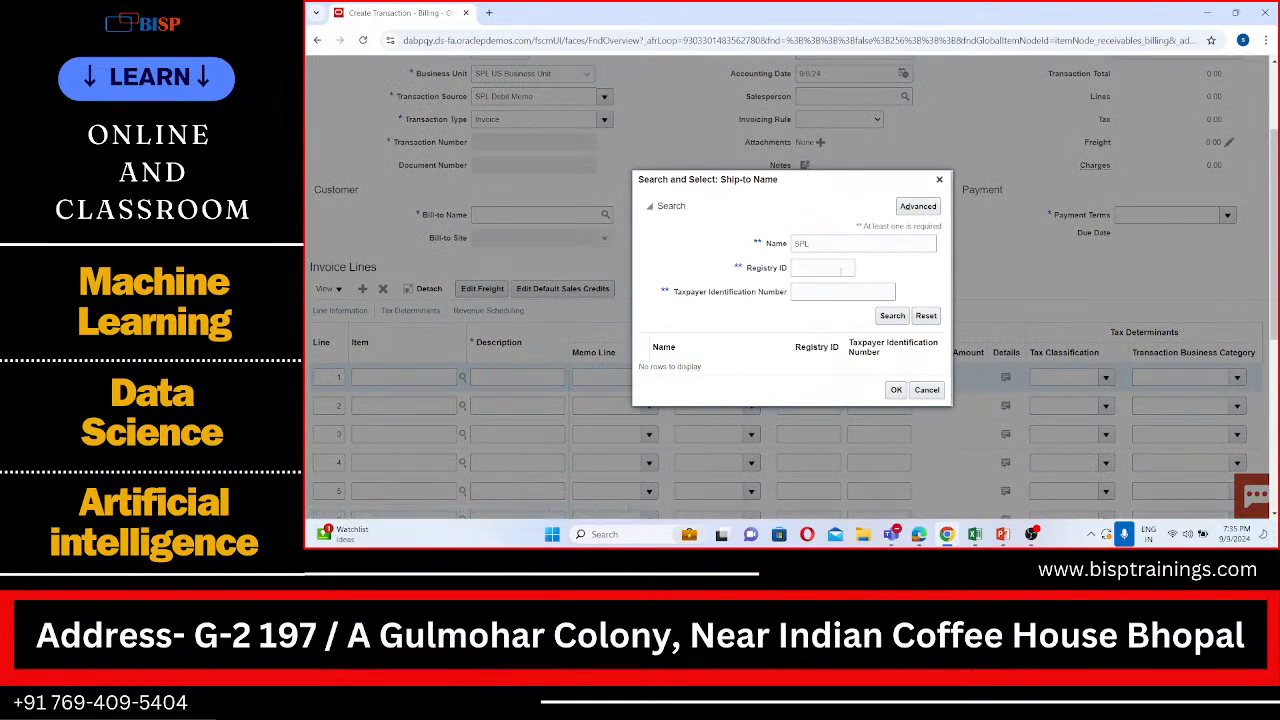
pyautogui.click(893, 315)
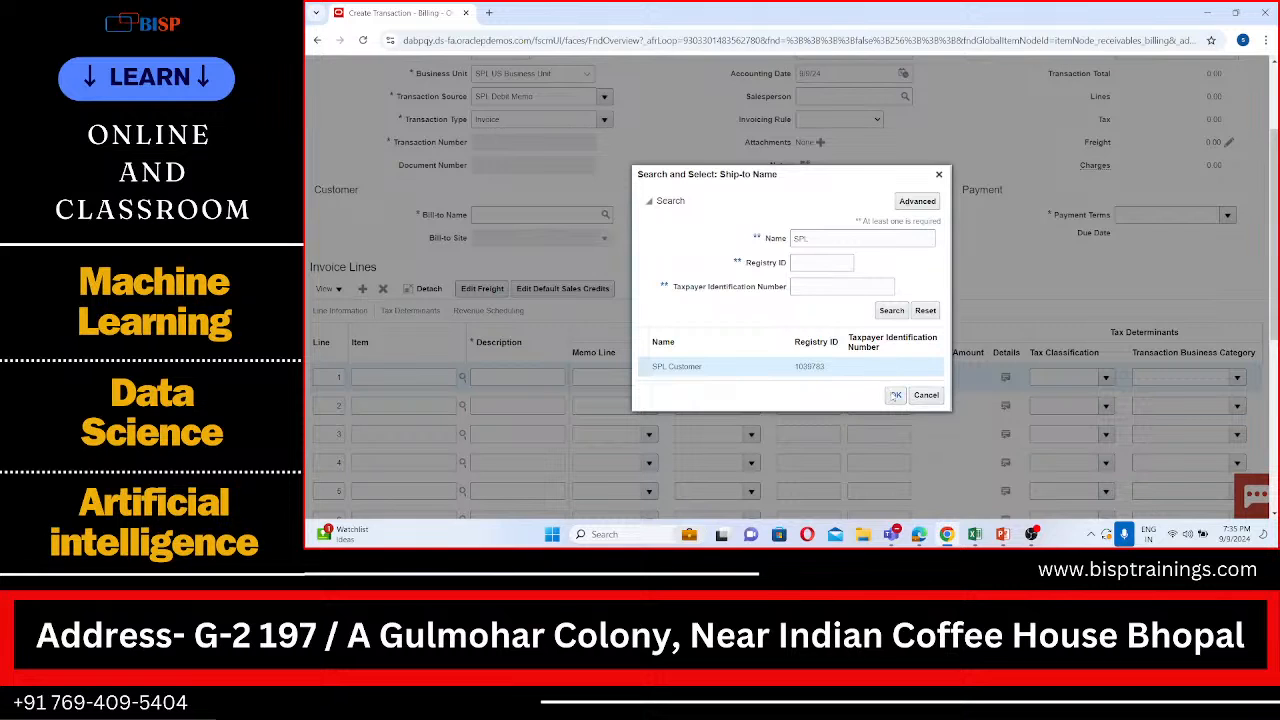
pyautogui.click(895, 395)
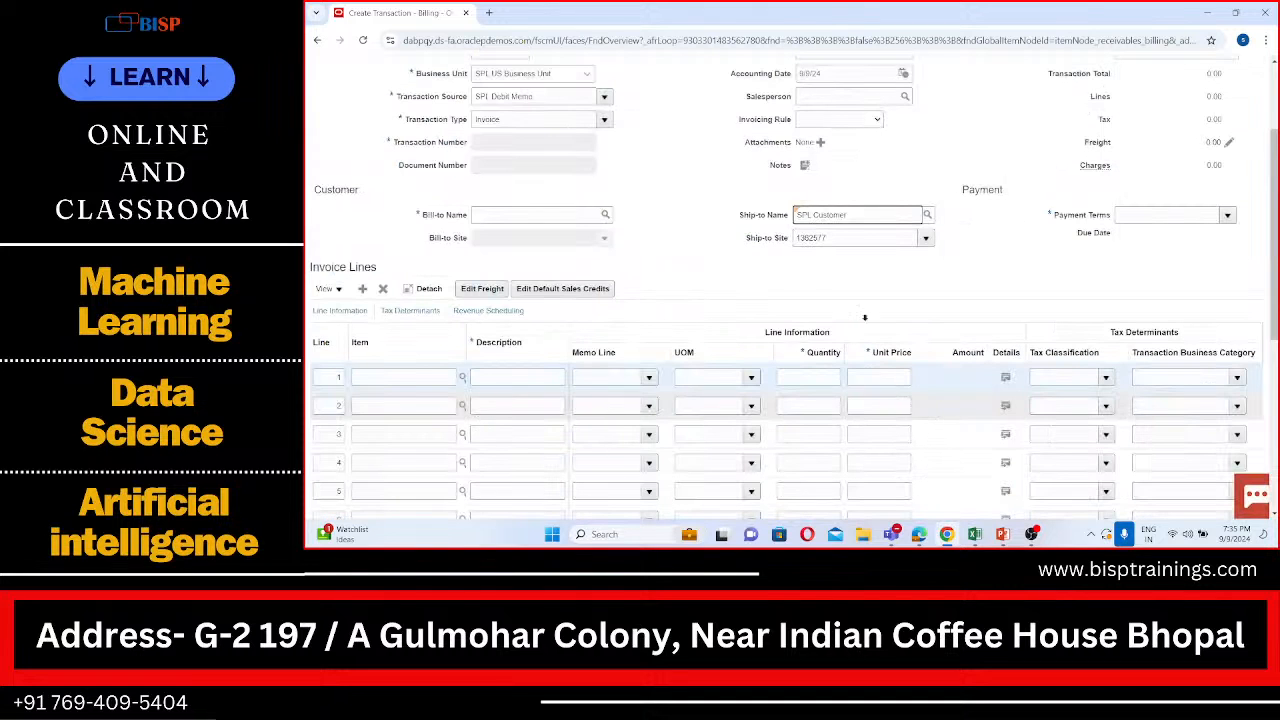
# Step: Search the bill-to names for SPL and assign SPL Customer as the bill-to customer
pyautogui.click(609, 216)
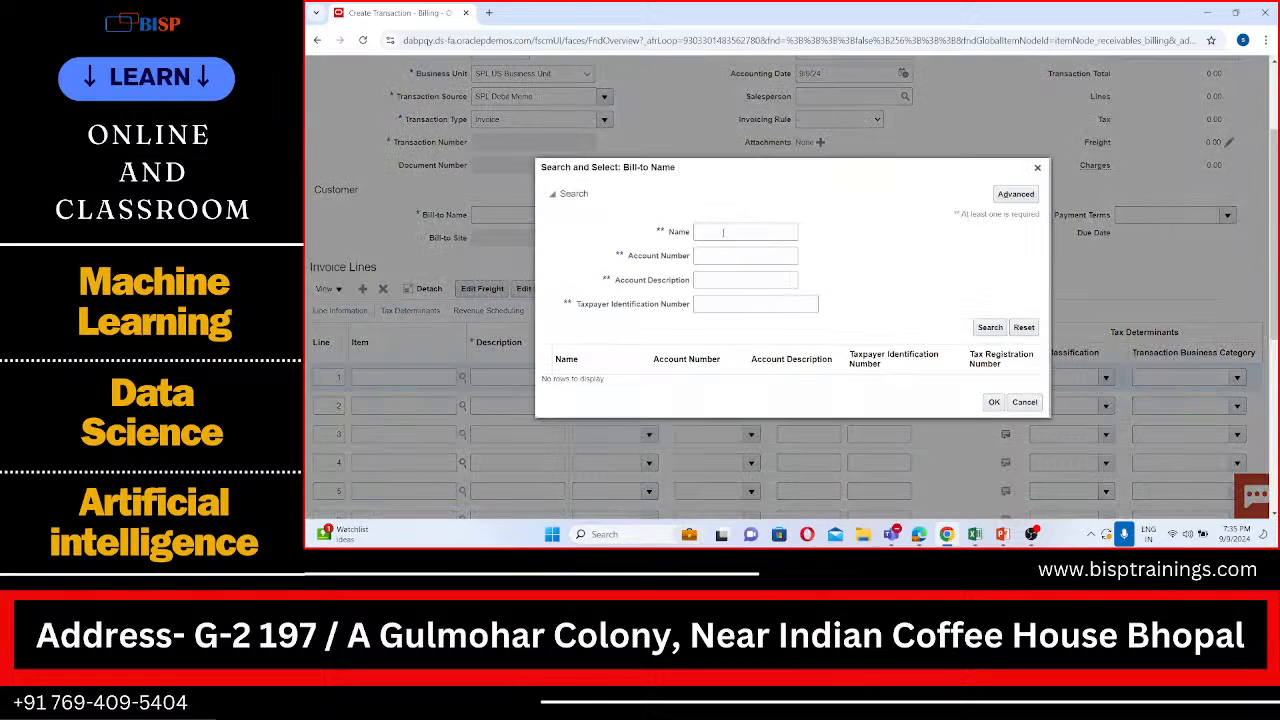
pyautogui.click(723, 232)
pyautogui.write('SPL')
pyautogui.click(990, 328)
pyautogui.click(986, 378)
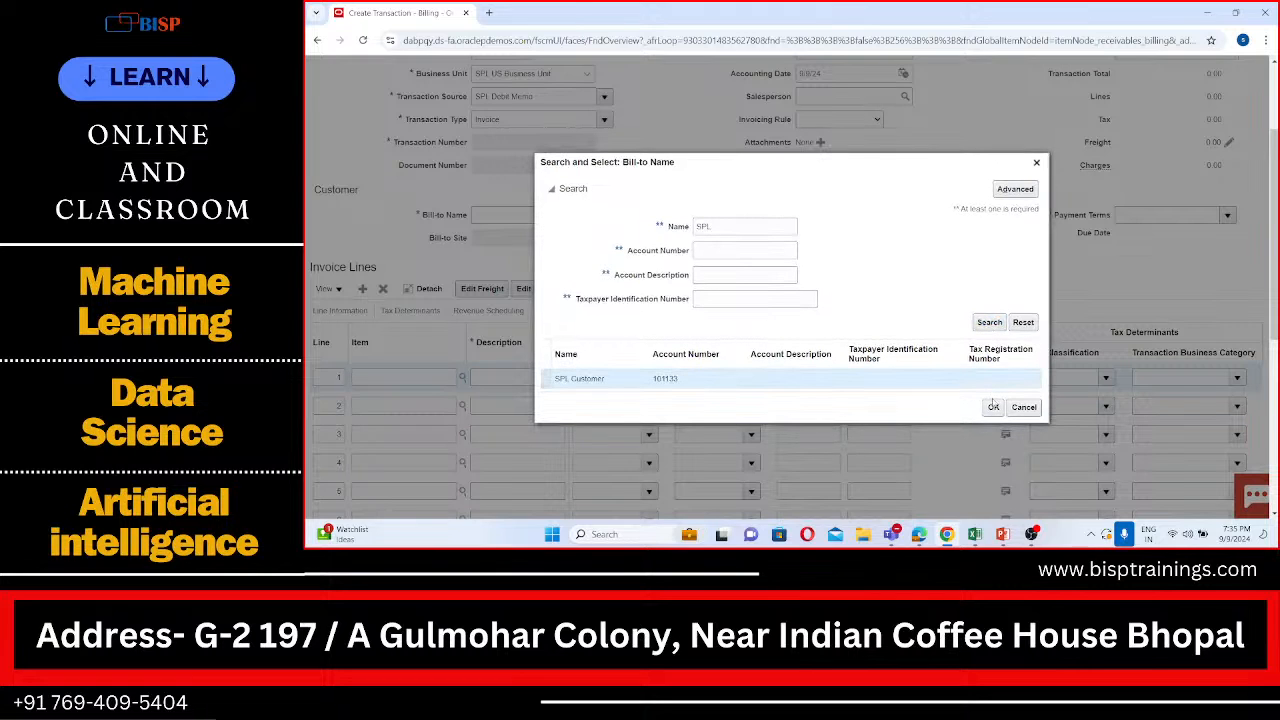
pyautogui.click(993, 407)
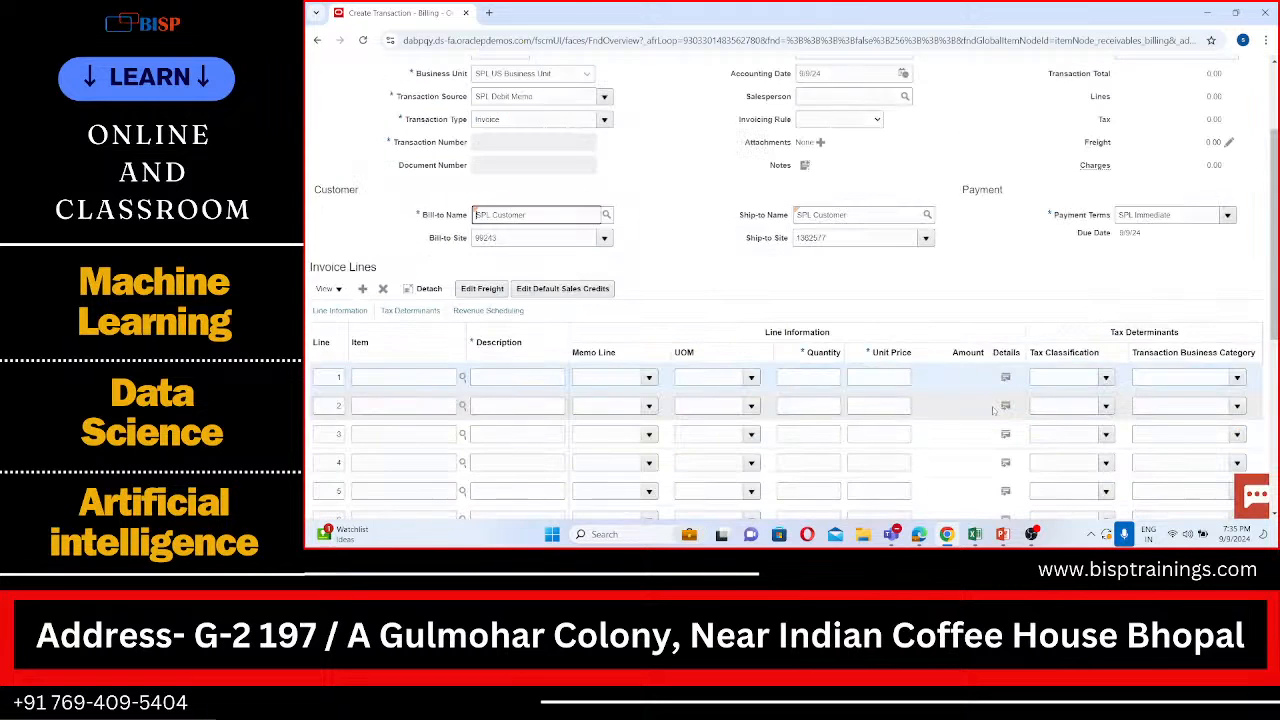
# Step: Set the quantity to 1 and the unit price to 1200 on invoice line 1
pyautogui.scroll(-1, 993, 410)
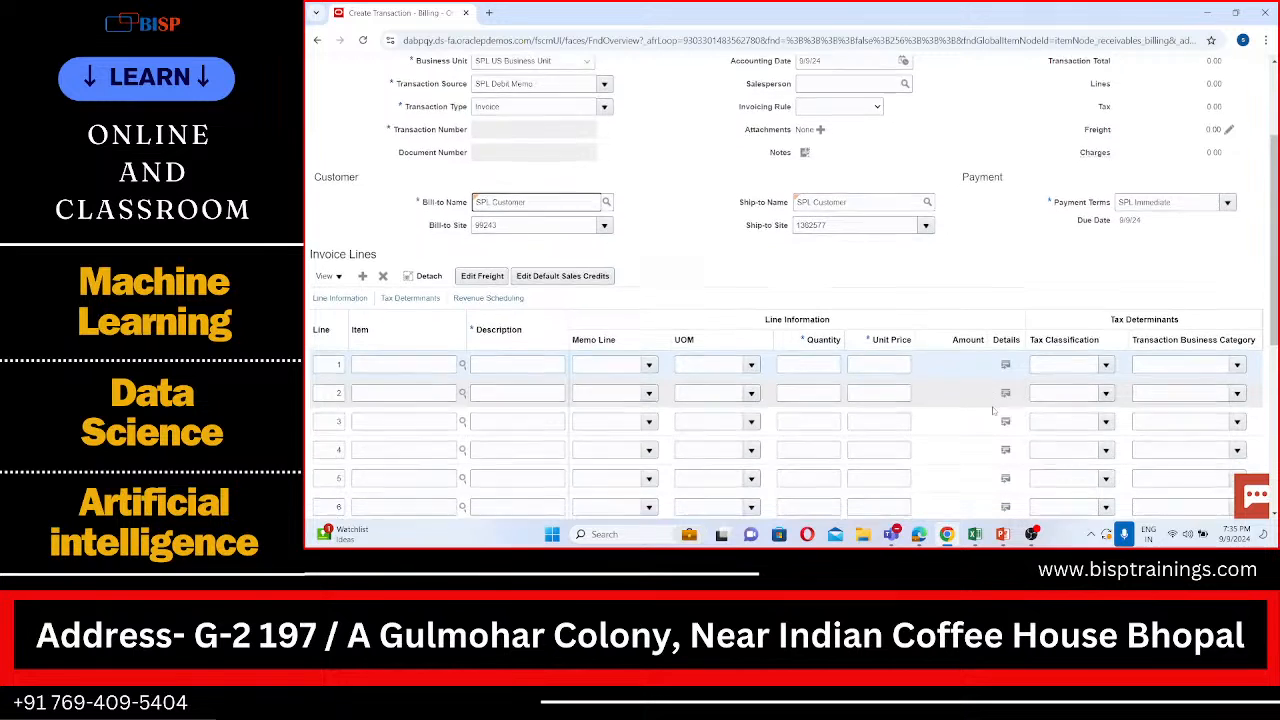
pyautogui.scroll(-1, 993, 410)
pyautogui.scroll(-2, 993, 410)
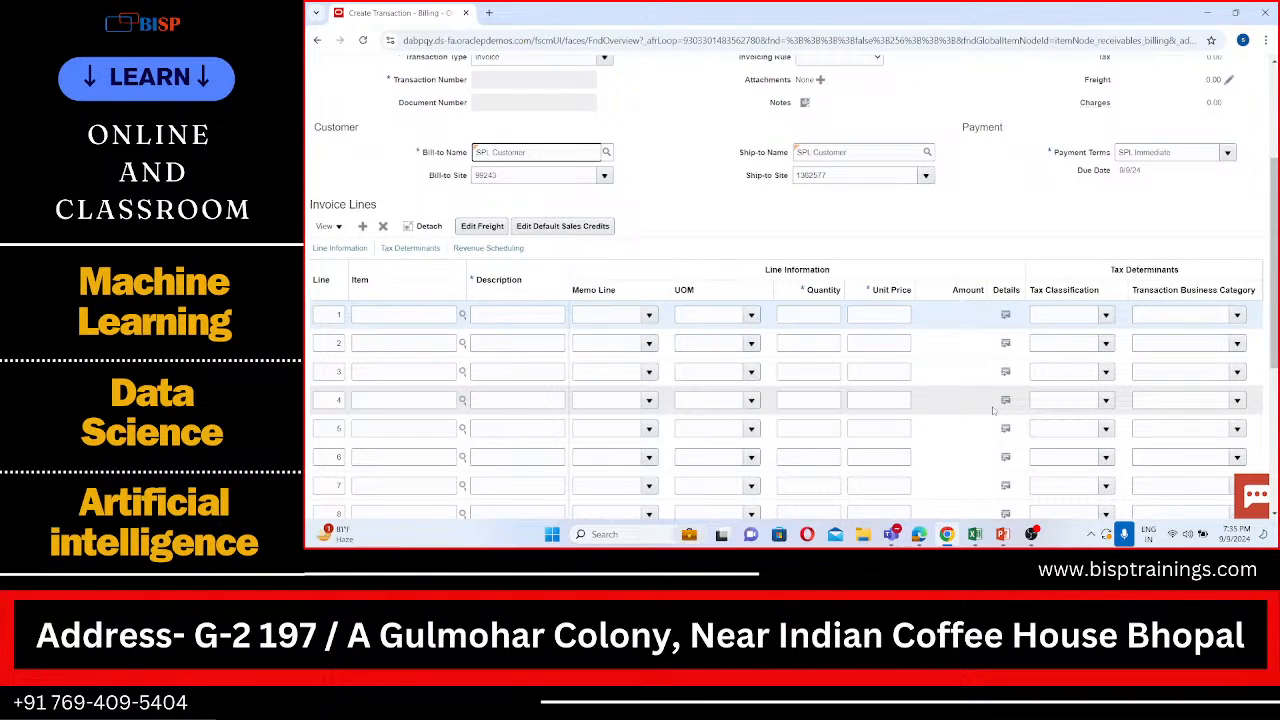
pyautogui.scroll(8, 1028, 363)
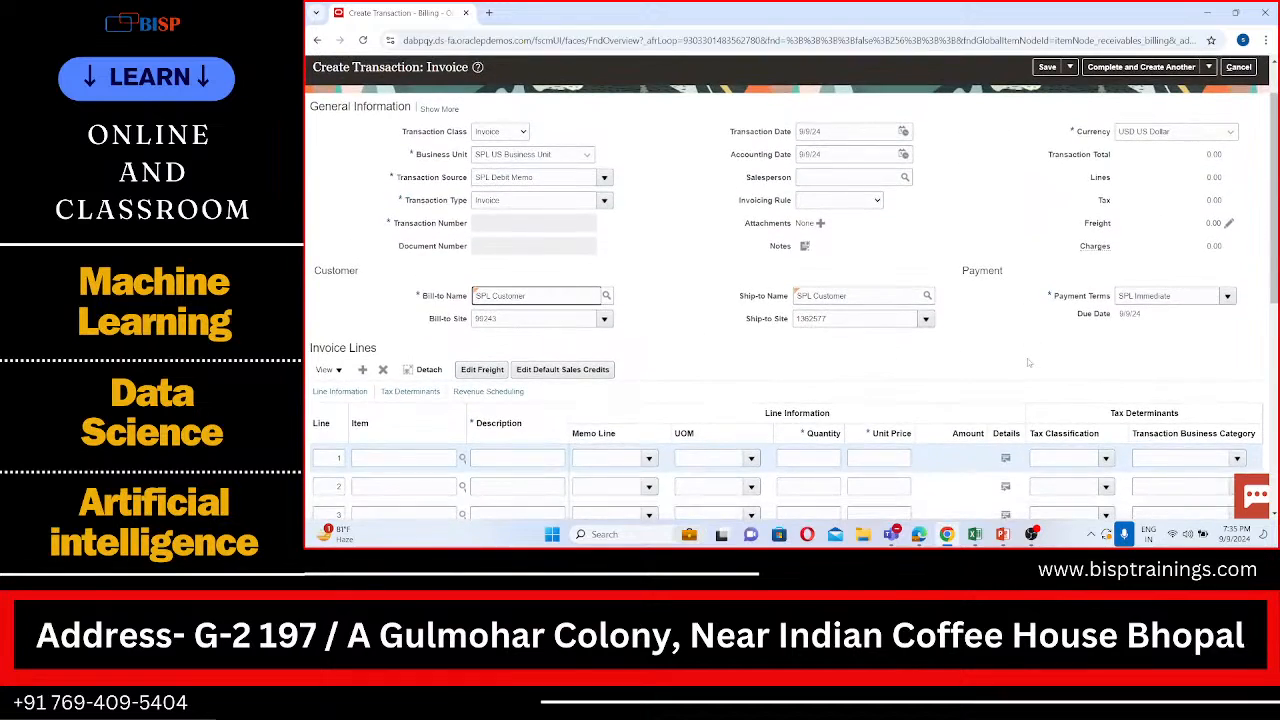
pyautogui.scroll(-1, 1027, 358)
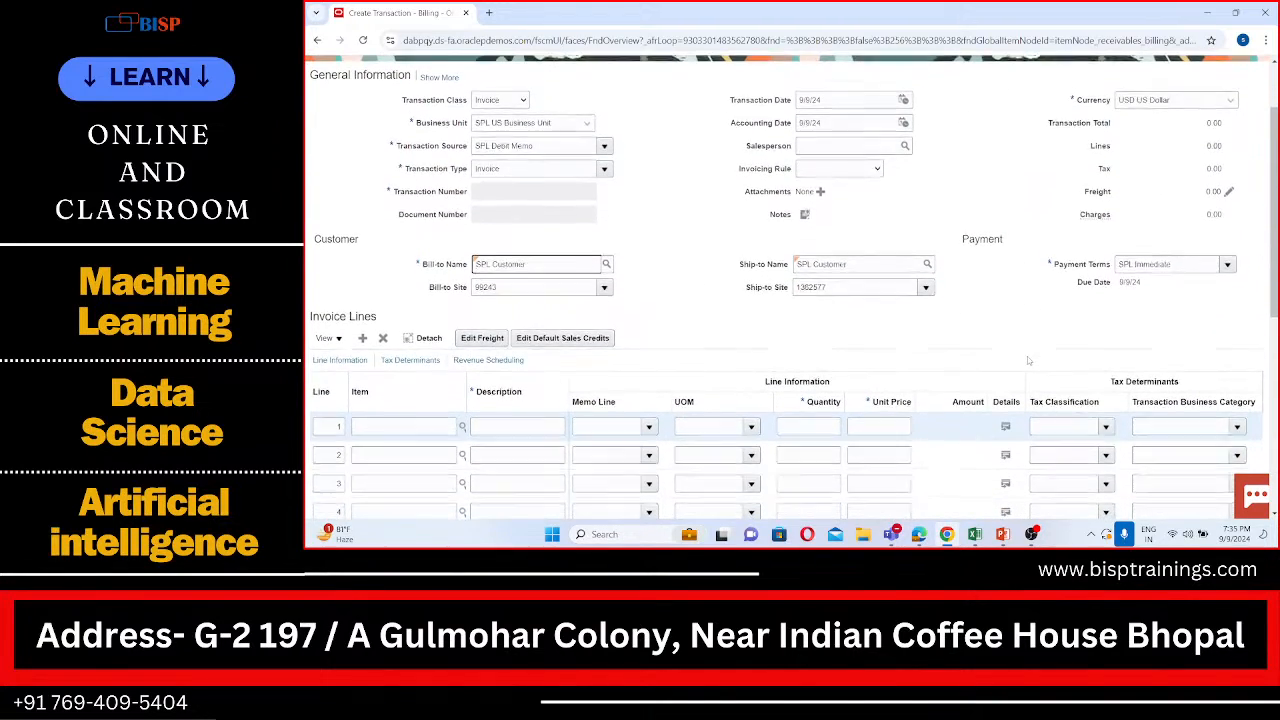
pyautogui.scroll(-5, 1028, 360)
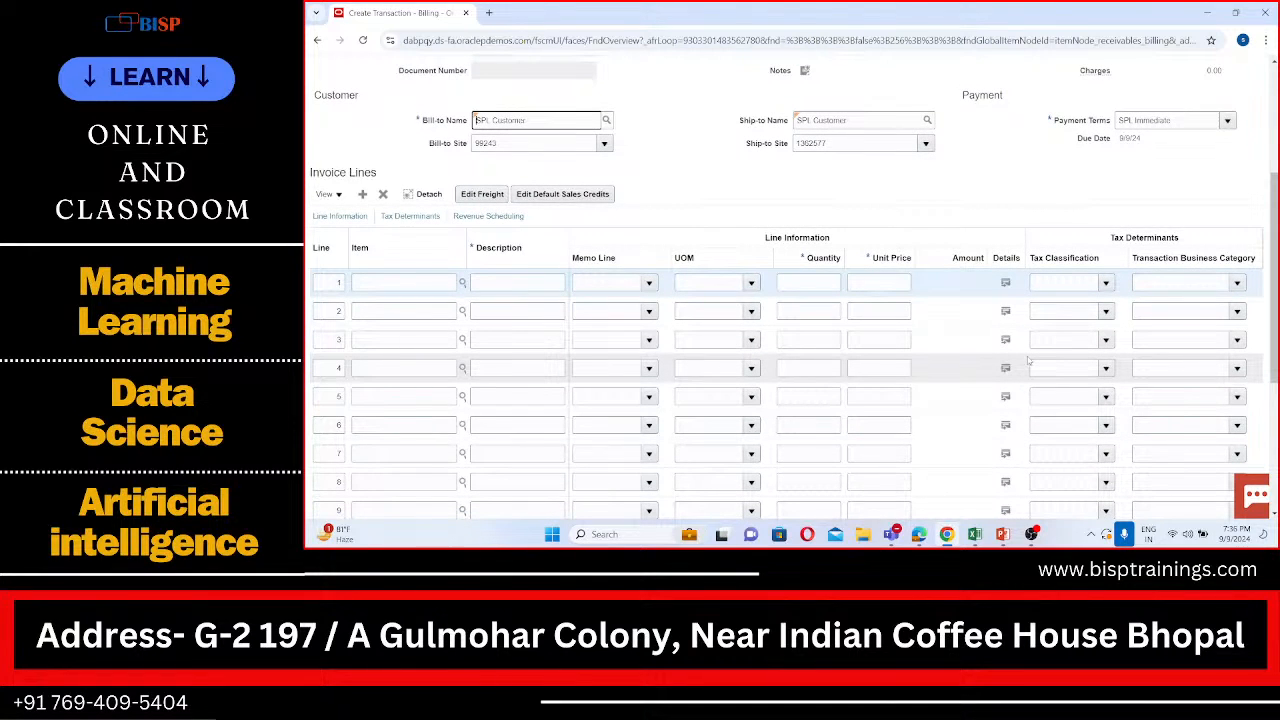
pyautogui.scroll(-2, 1027, 362)
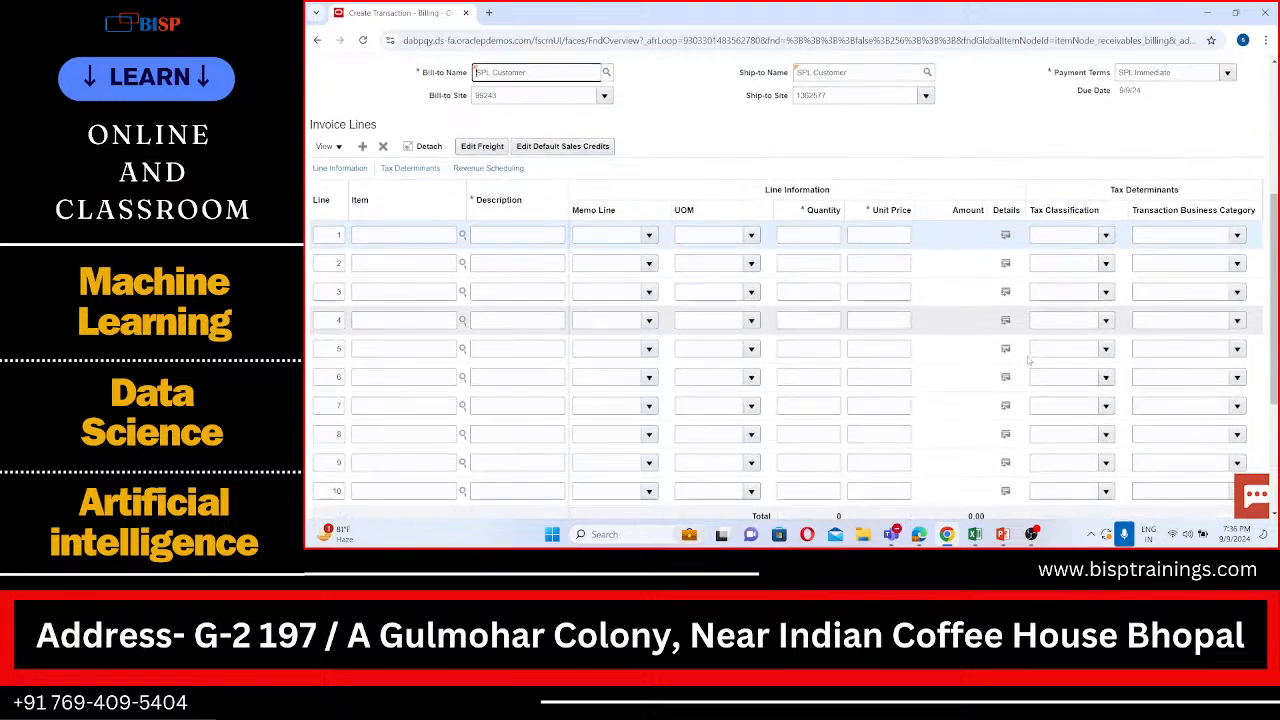
pyautogui.scroll(2, 1027, 362)
pyautogui.click(831, 277)
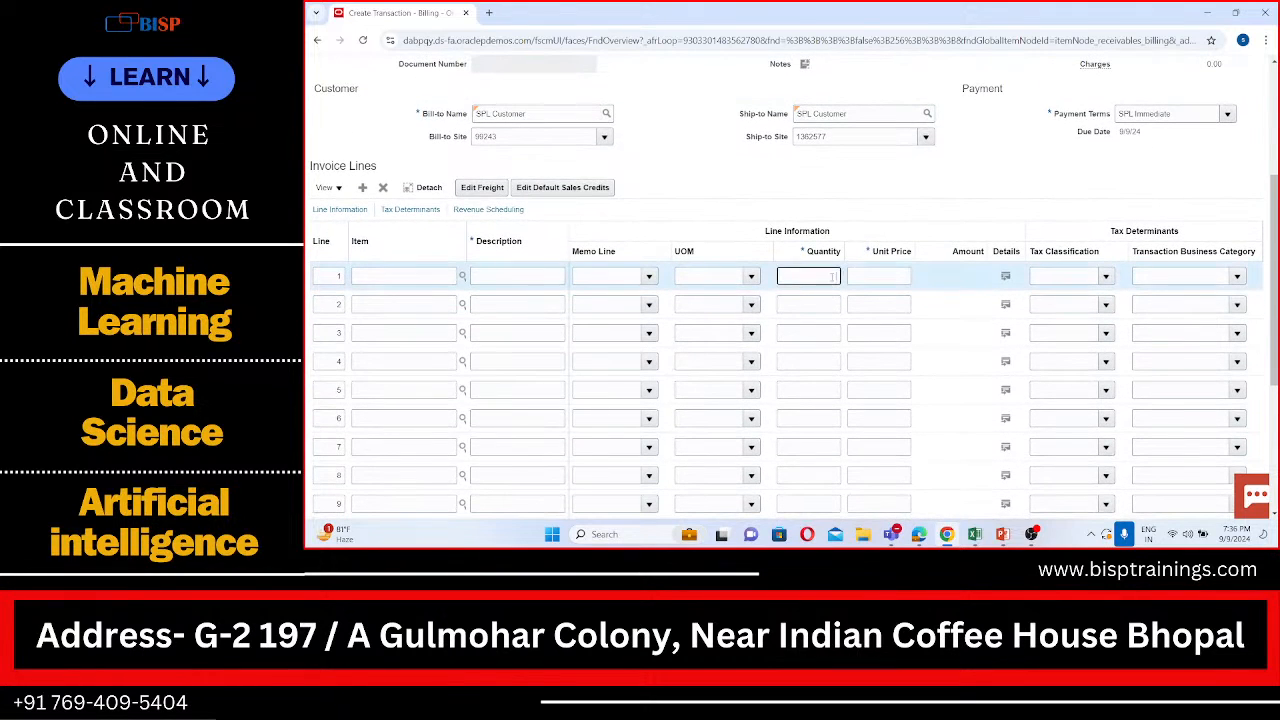
pyautogui.click(868, 274)
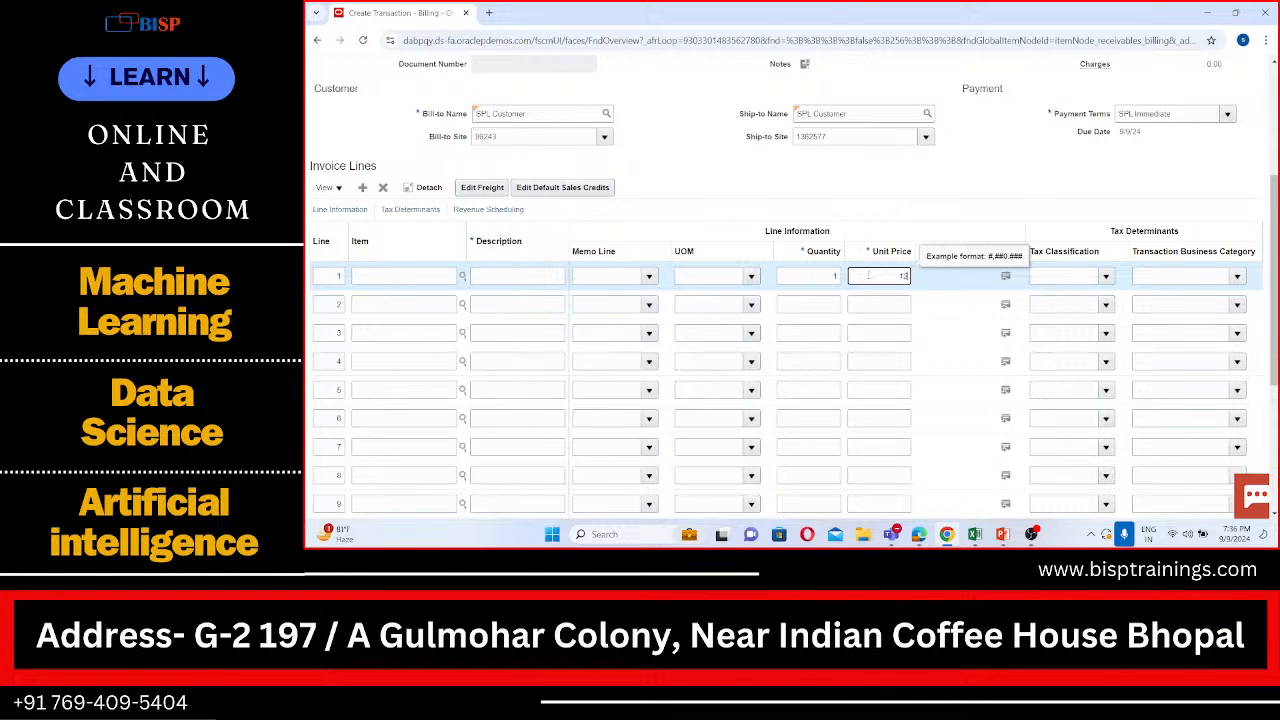
pyautogui.write('00')
# Step: Review the invoice's general information, customer details and invoice lines for fields still empty
pyautogui.scroll(-1, 950, 294)
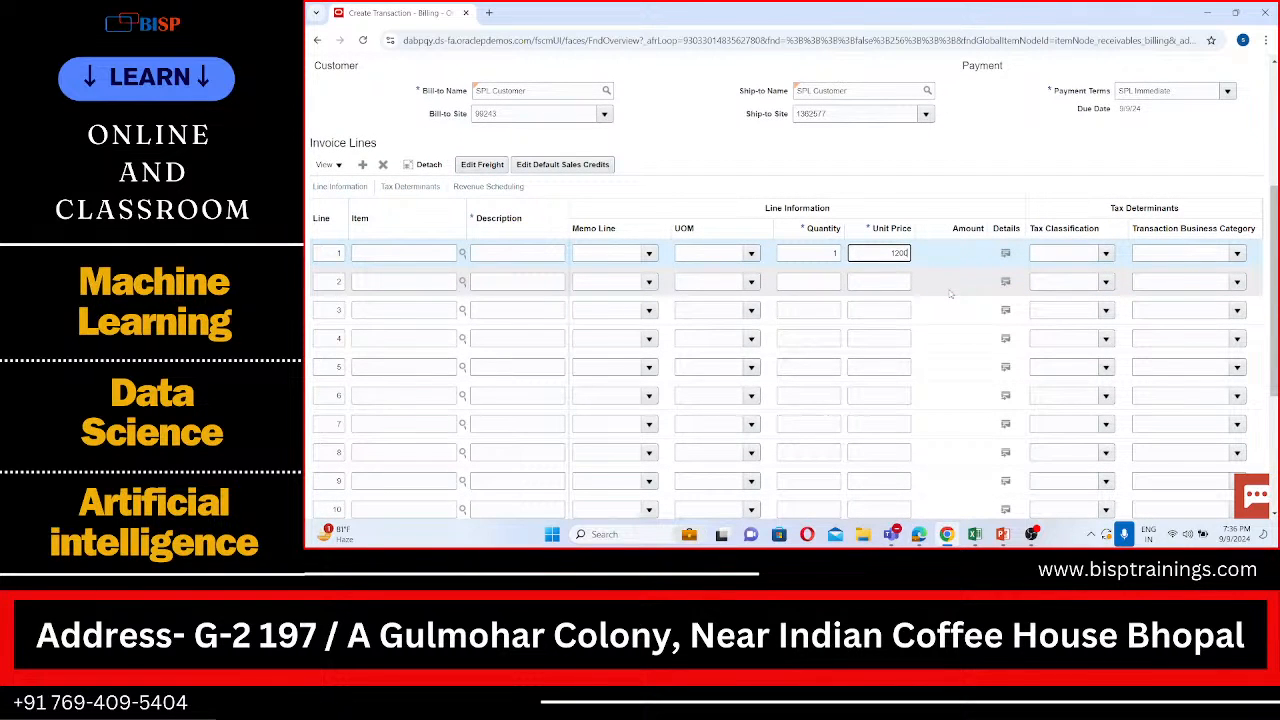
pyautogui.scroll(3, 950, 294)
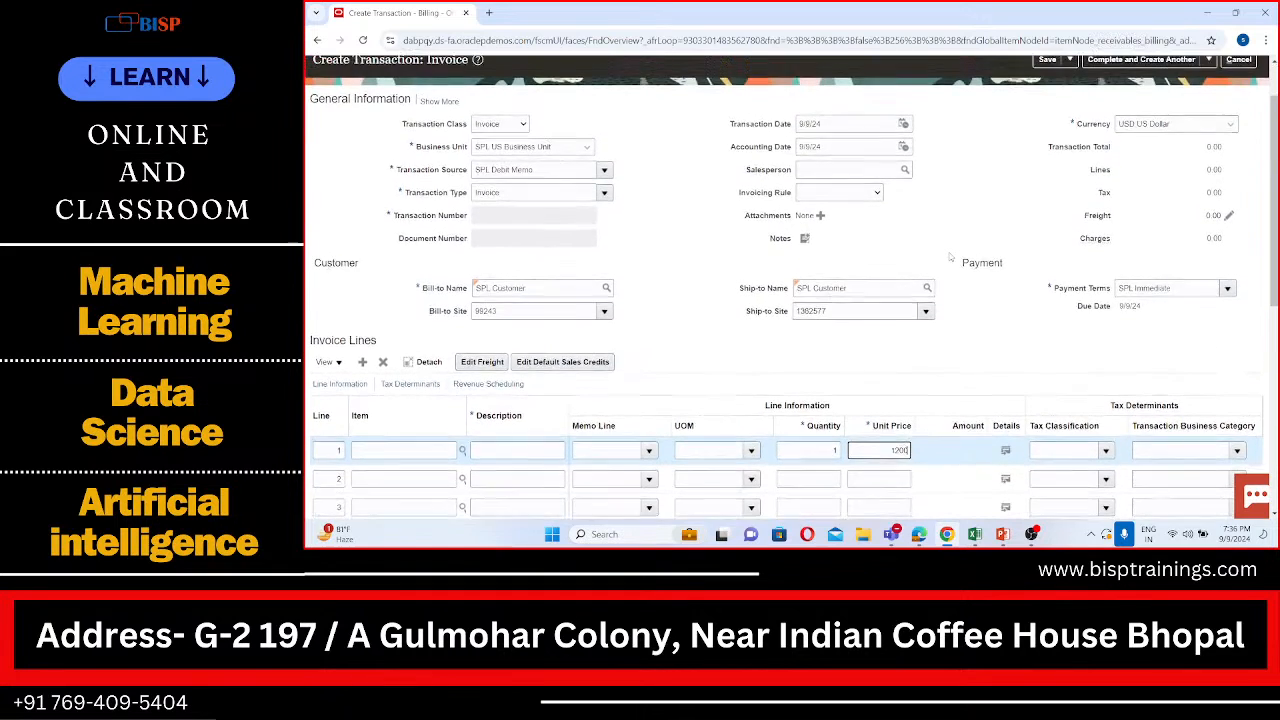
pyautogui.scroll(-4, 950, 257)
pyautogui.scroll(4, 950, 257)
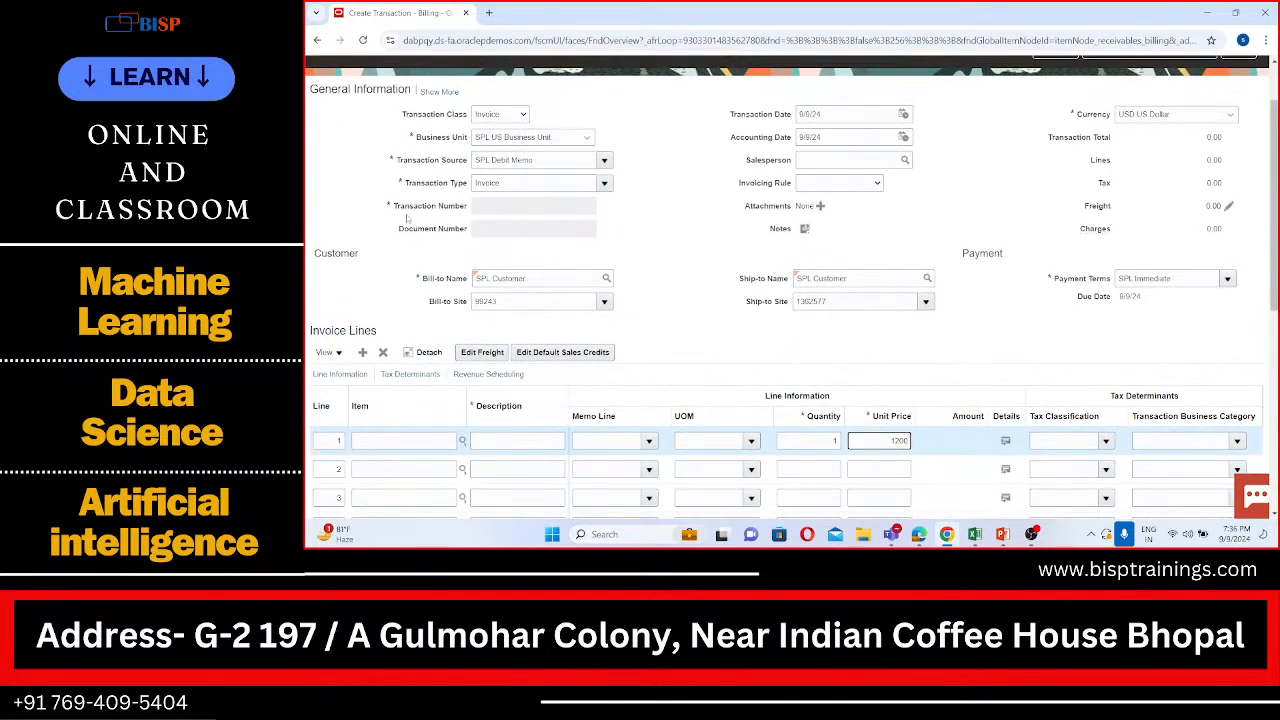
pyautogui.scroll(-2, 557, 268)
pyautogui.scroll(-4, 557, 268)
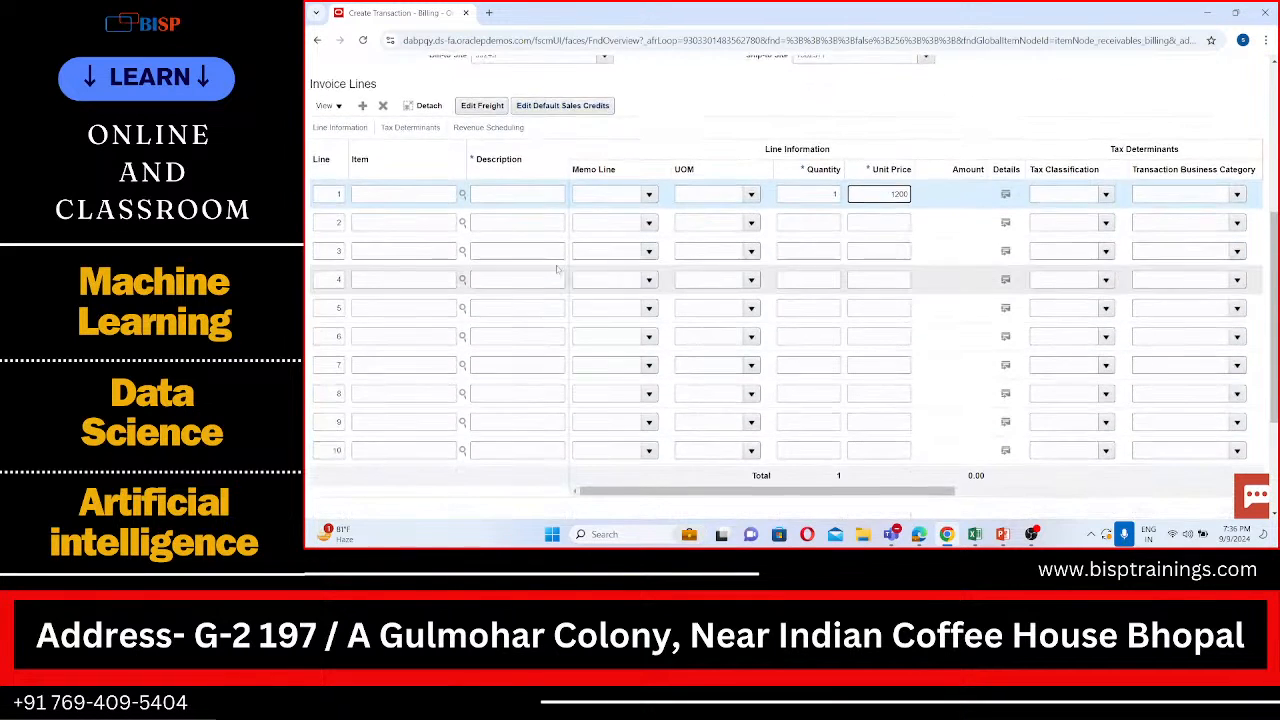
pyautogui.scroll(3, 556, 265)
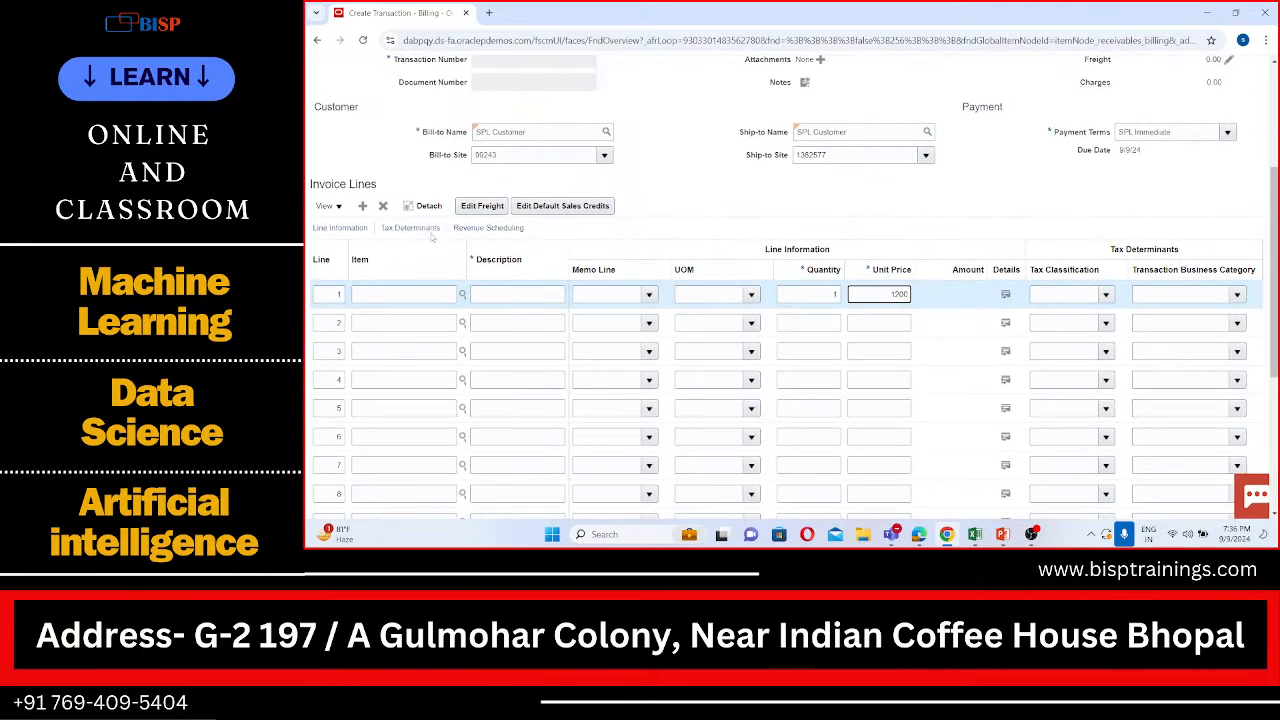
pyautogui.scroll(1, 434, 232)
pyautogui.scroll(1, 432, 236)
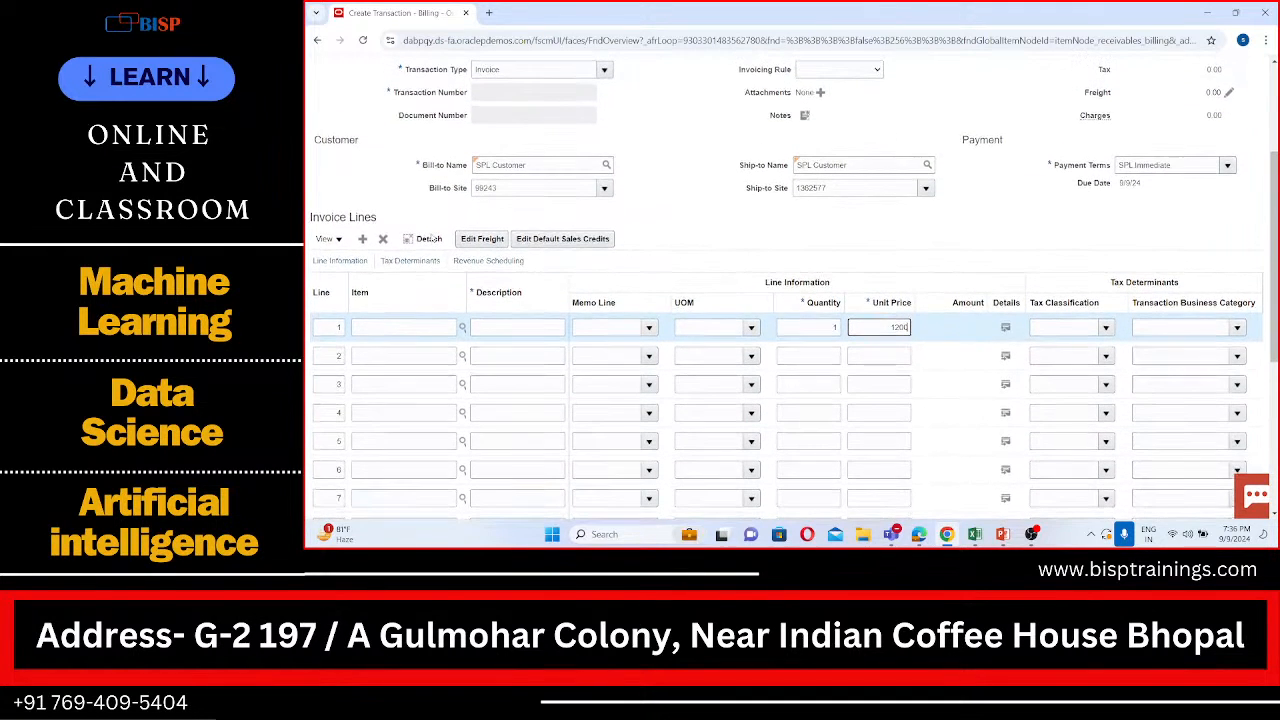
pyautogui.scroll(1, 432, 238)
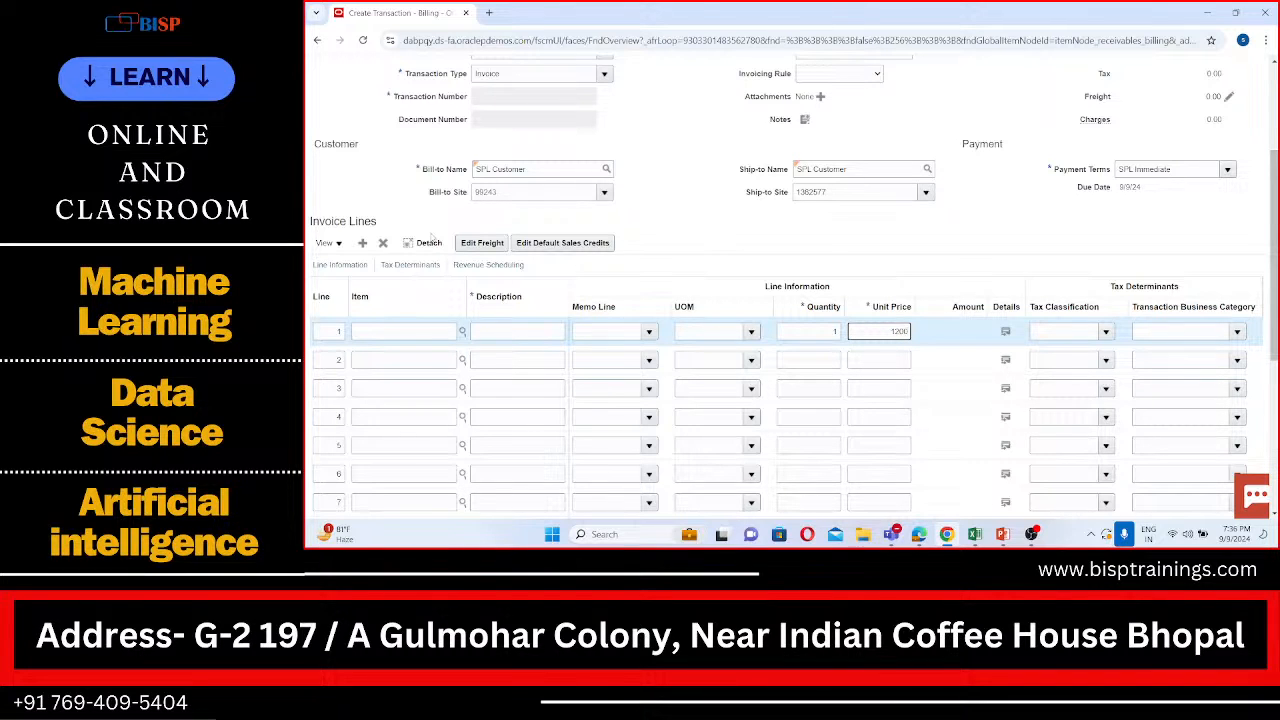
pyautogui.scroll(3, 433, 237)
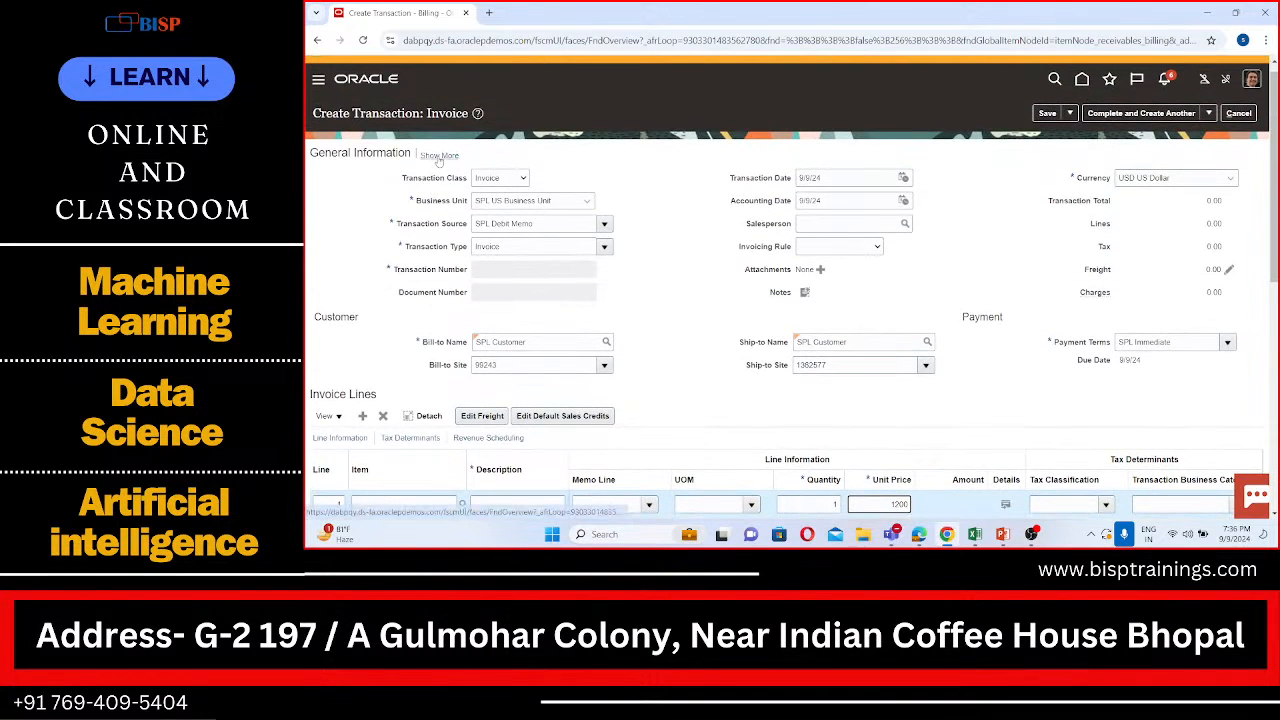
# Step: Expand the general information, examine the customer and miscellaneous details including the cross reference, and collapse it again
pyautogui.click(439, 156)
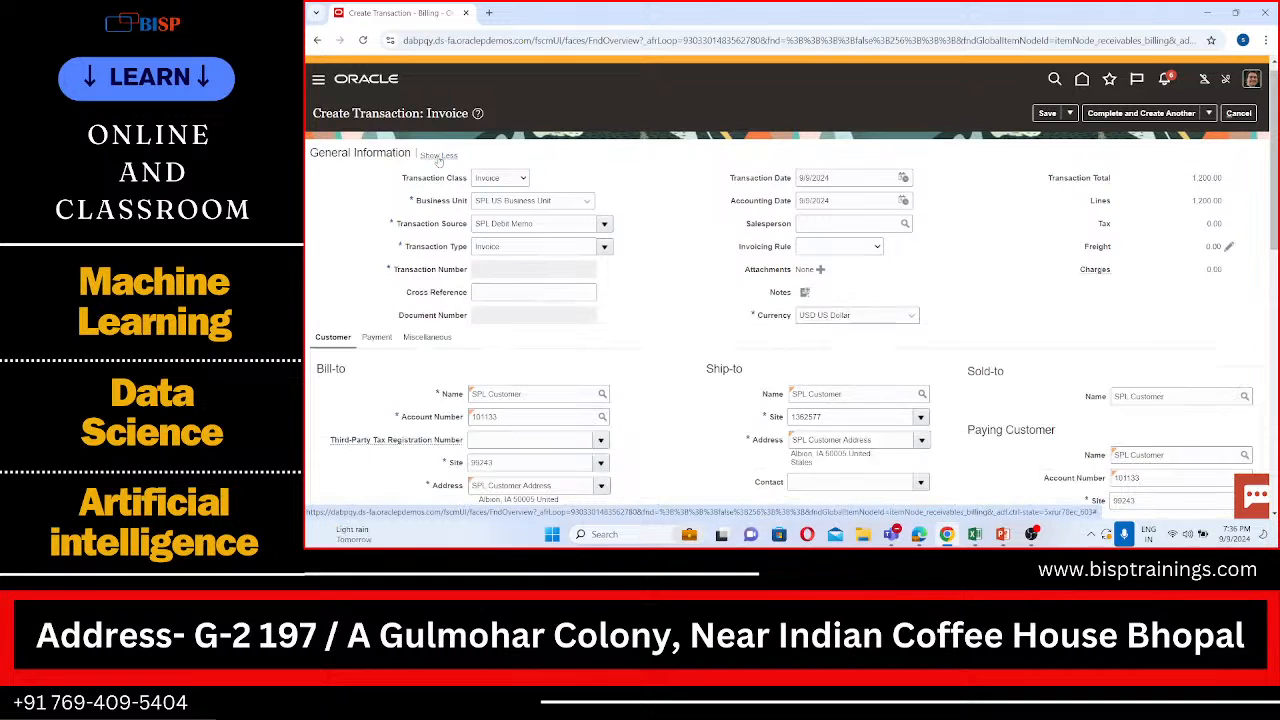
pyautogui.scroll(-3, 477, 211)
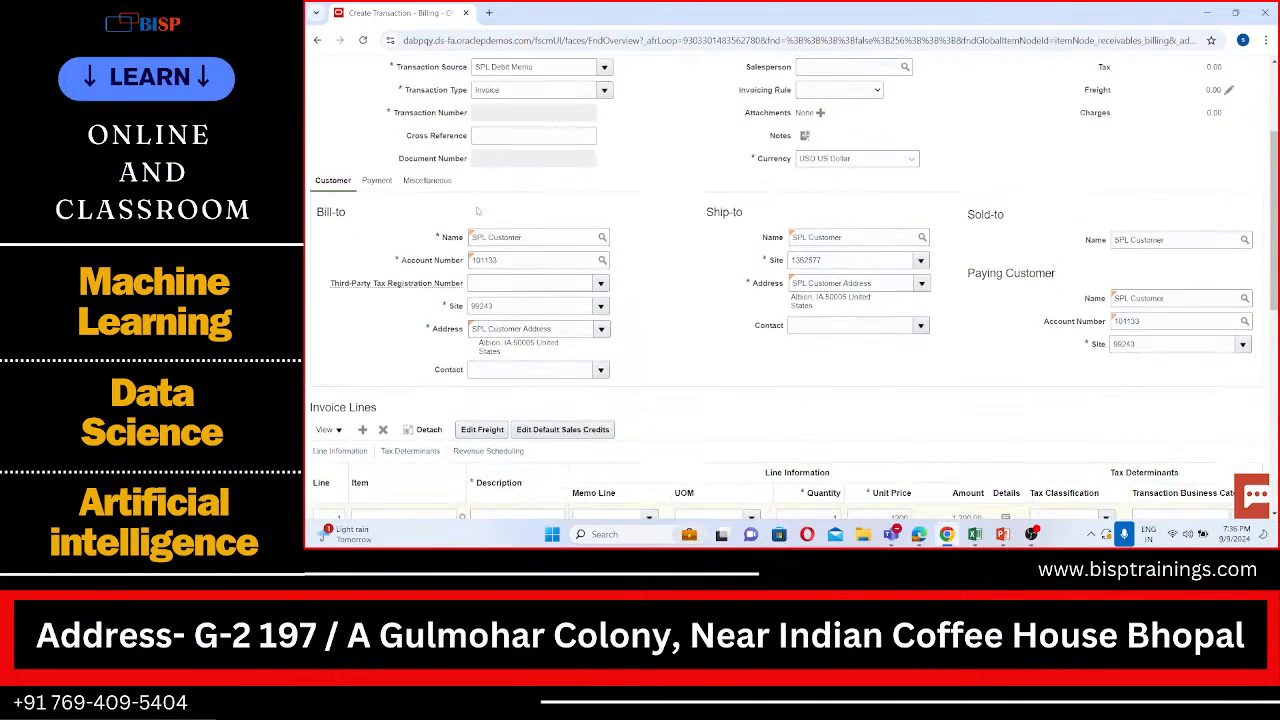
pyautogui.scroll(-1, 477, 211)
pyautogui.scroll(3, 477, 208)
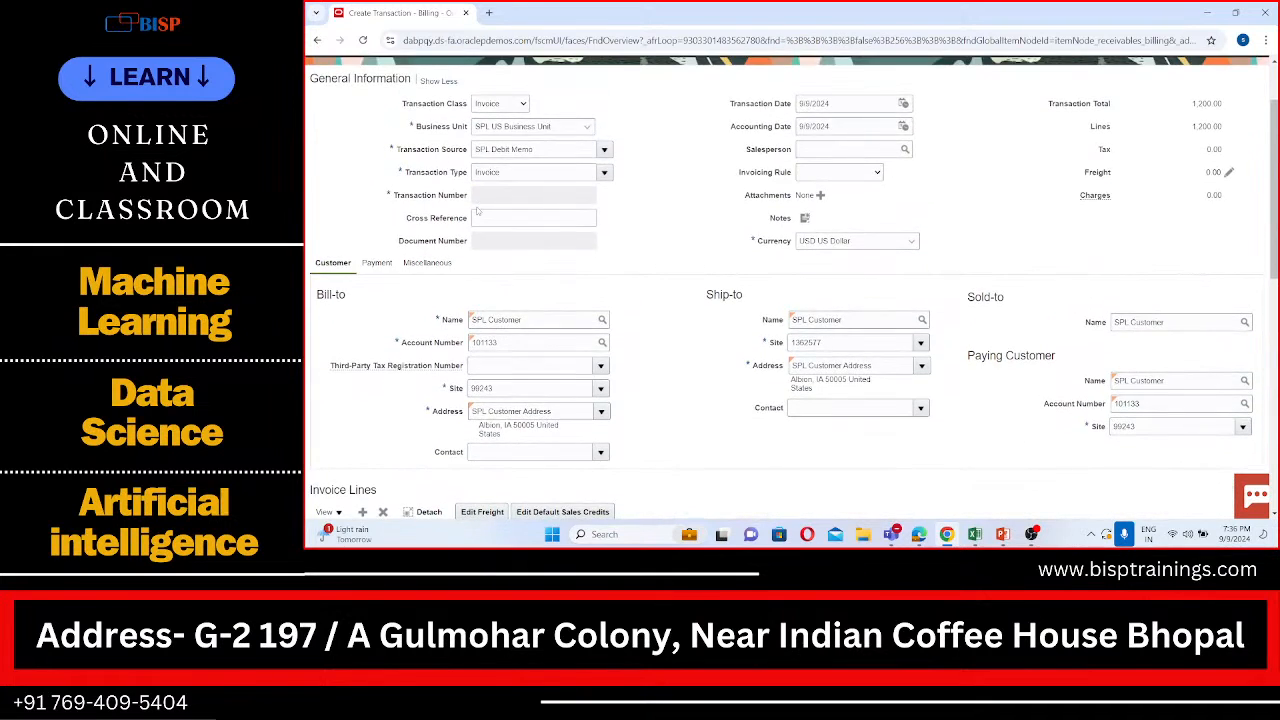
pyautogui.scroll(-2, 477, 210)
pyautogui.click(444, 188)
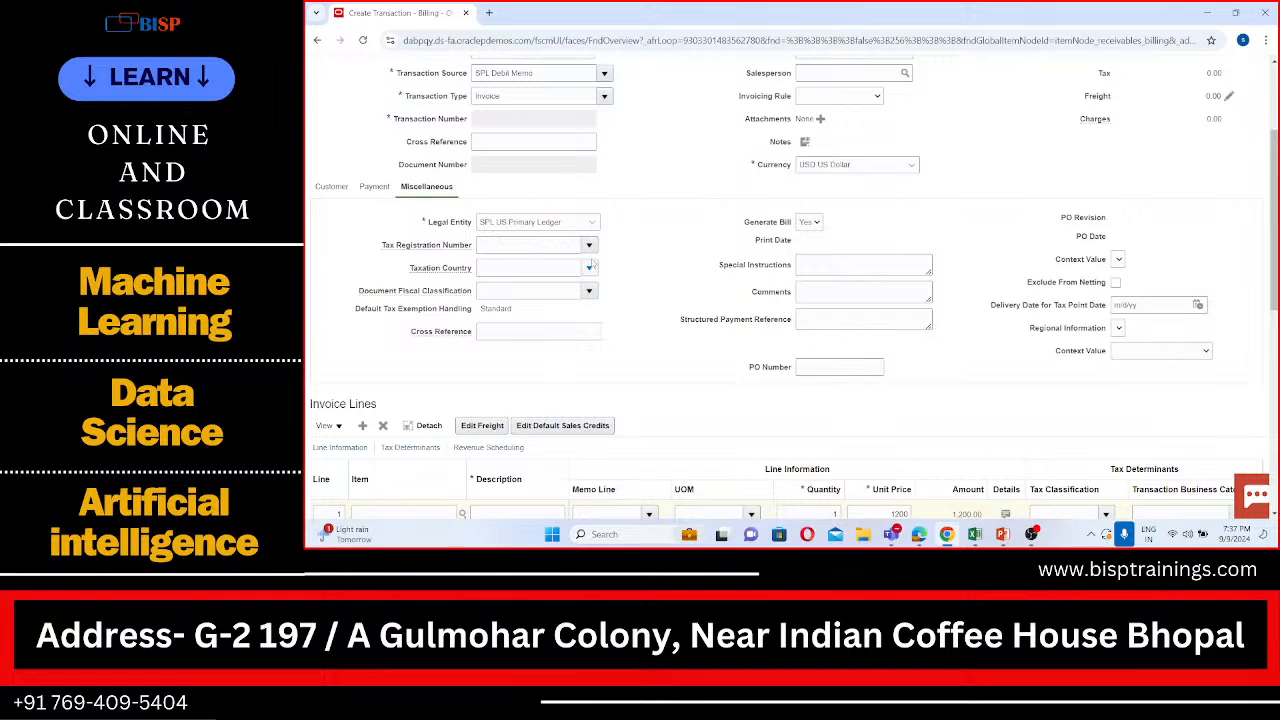
pyautogui.scroll(1, 591, 263)
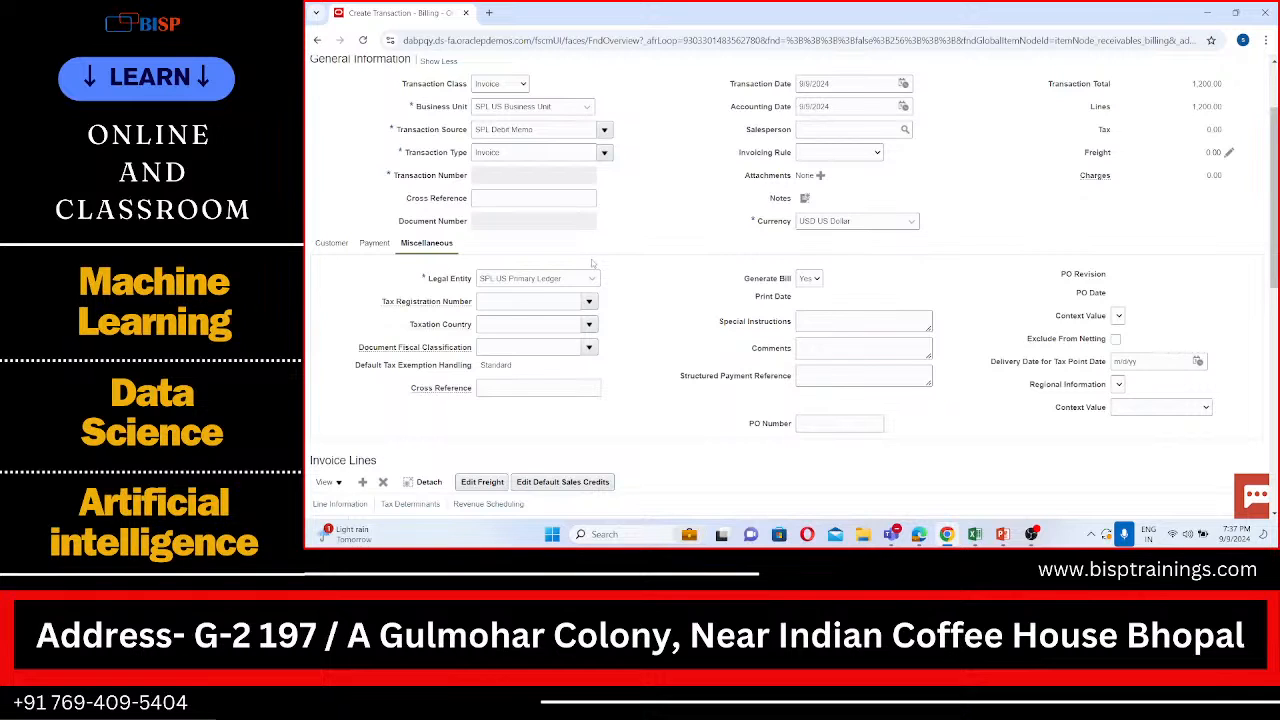
pyautogui.click(540, 386)
pyautogui.scroll(2, 679, 262)
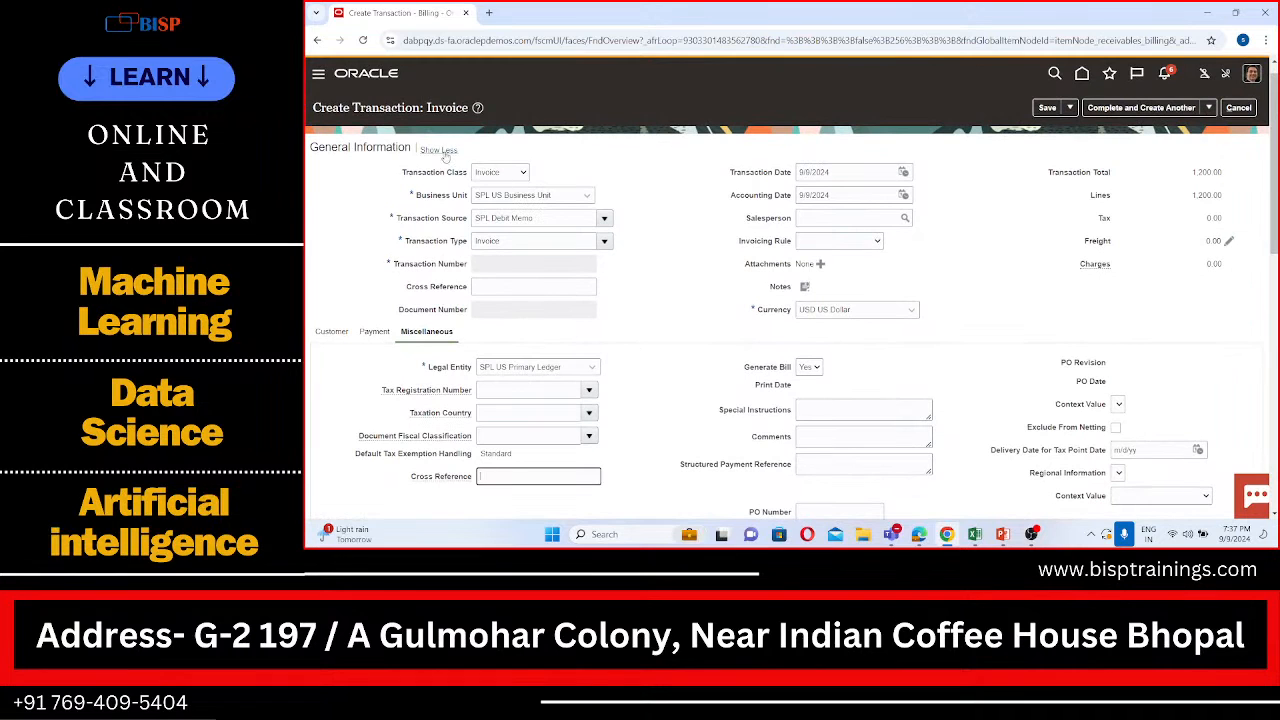
pyautogui.click(444, 152)
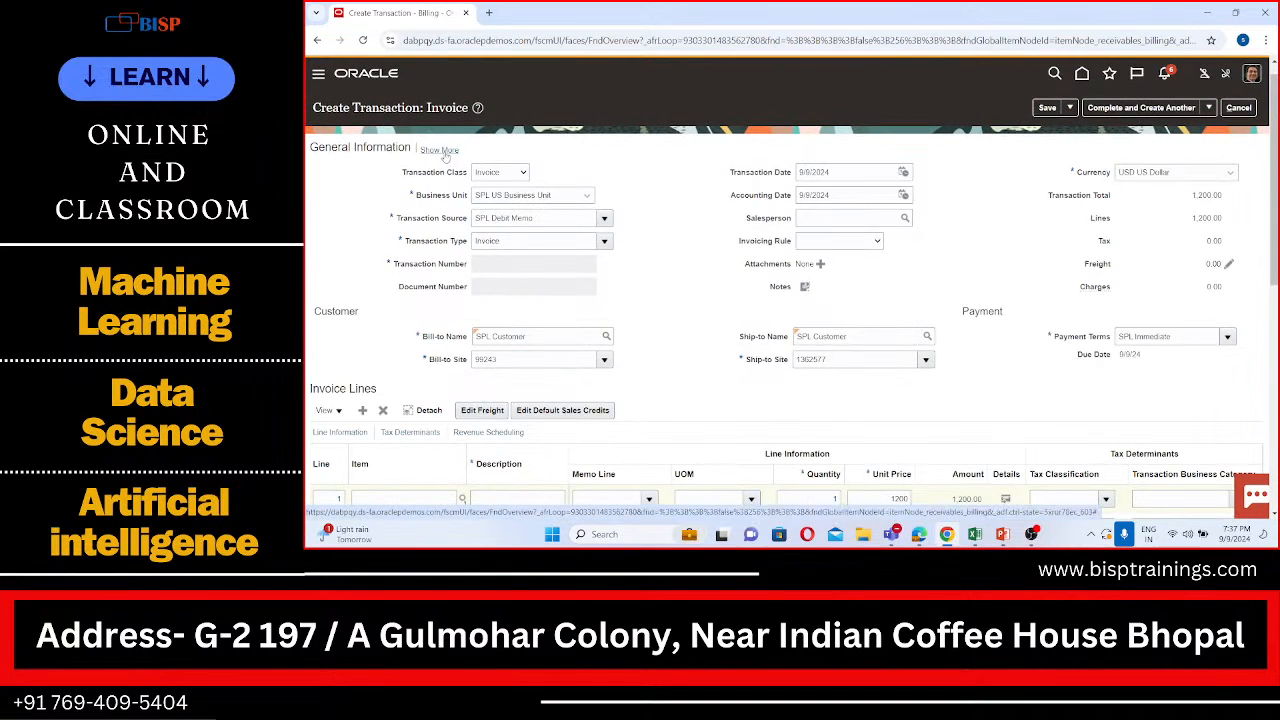
# Step: Try to save the invoice, dismiss the error message, and attempt the save once more
pyautogui.scroll(-1, 523, 175)
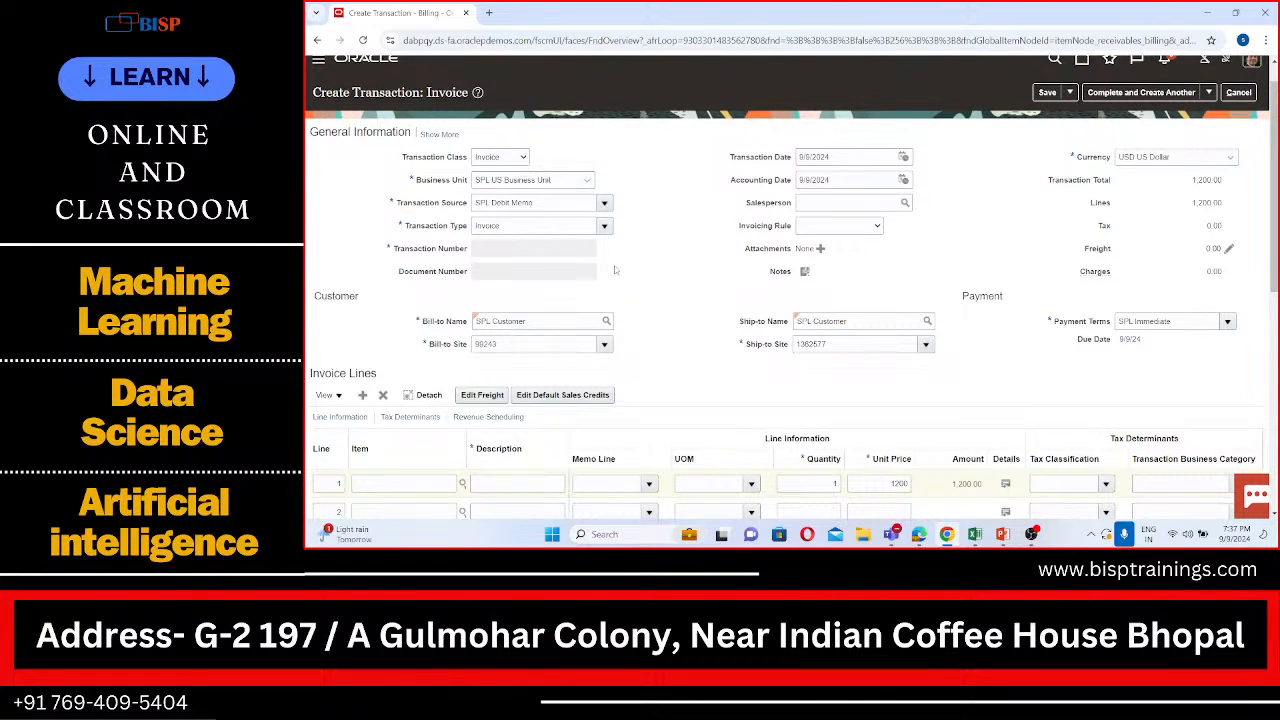
pyautogui.scroll(1, 615, 270)
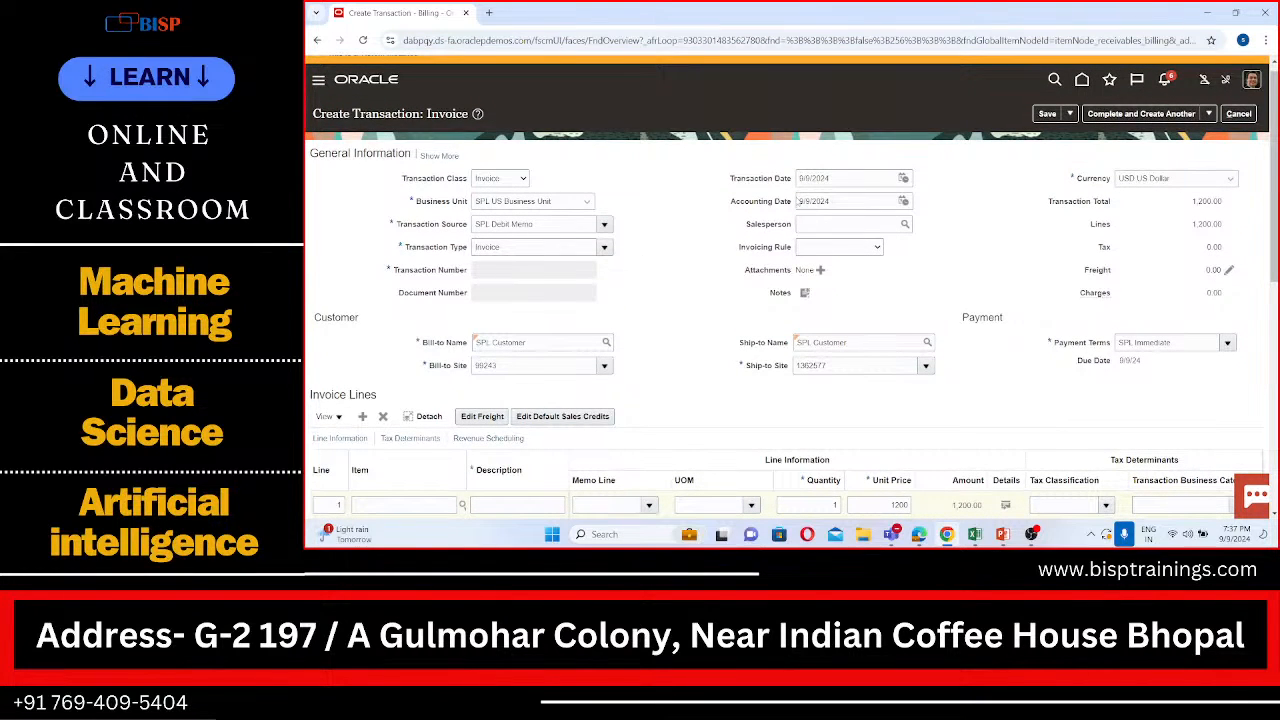
pyautogui.scroll(1, 797, 201)
pyautogui.click(1046, 128)
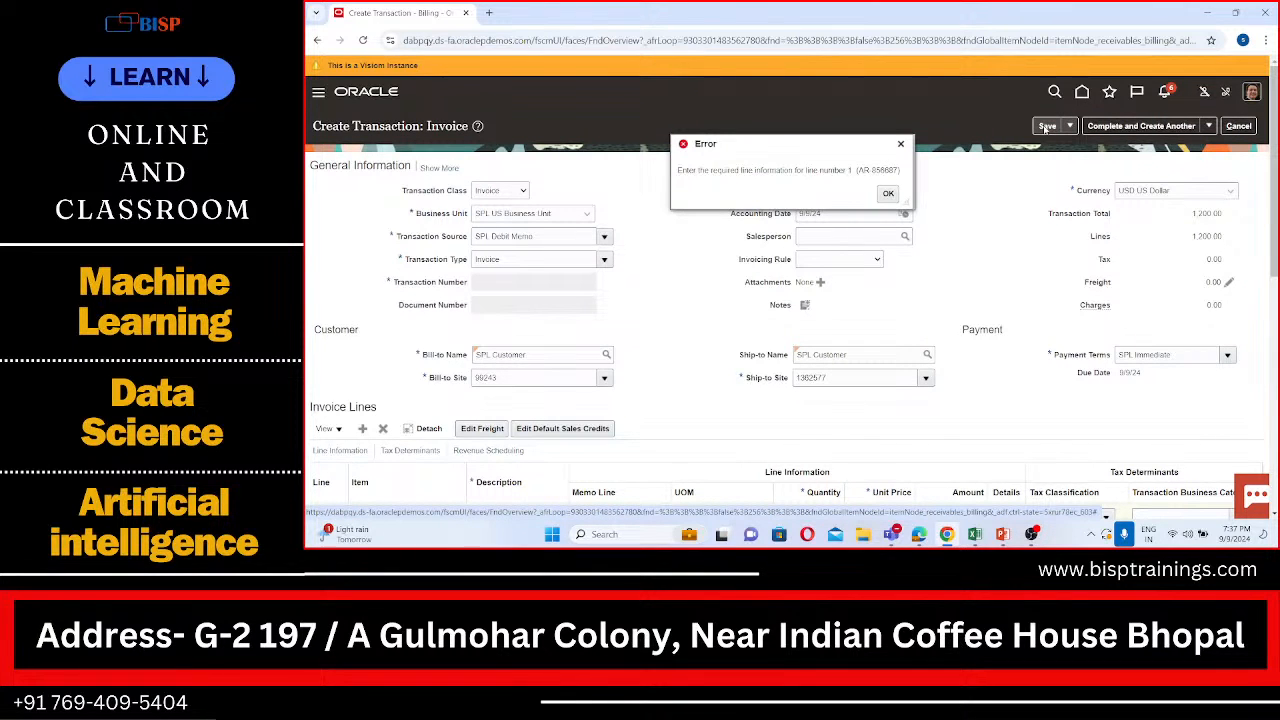
pyautogui.click(888, 194)
pyautogui.scroll(-2, 886, 262)
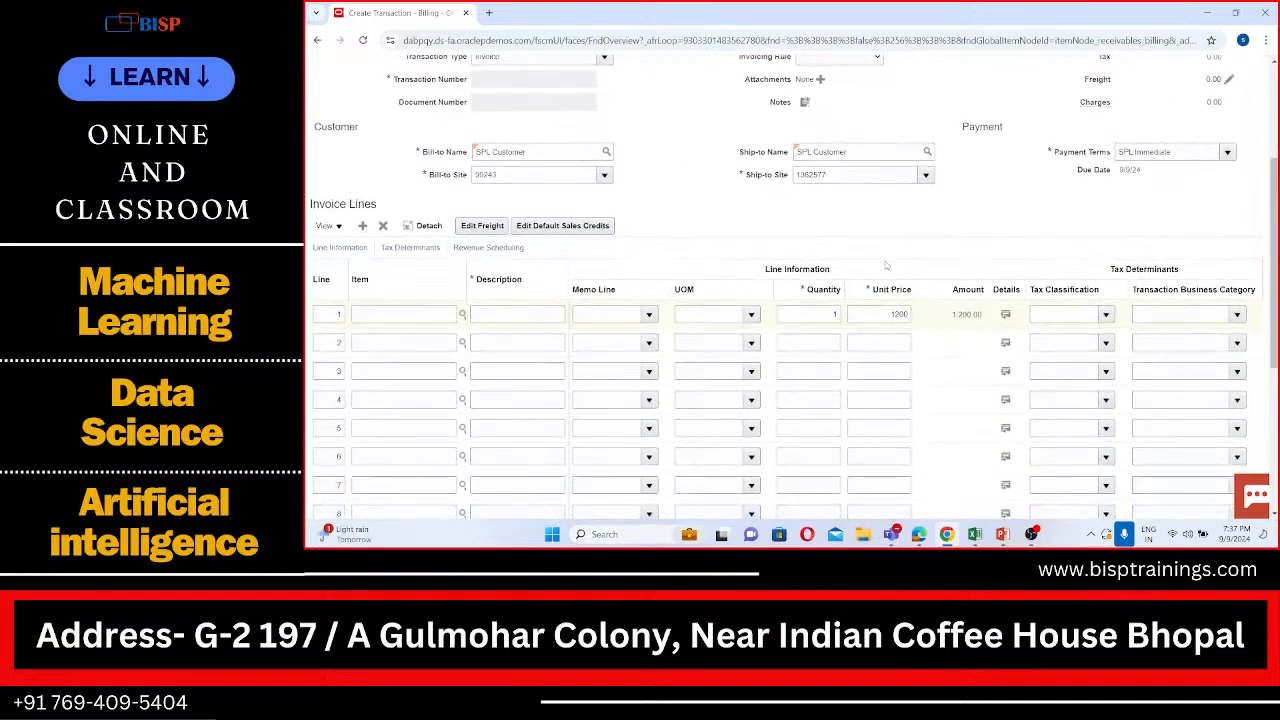
pyautogui.scroll(3, 885, 265)
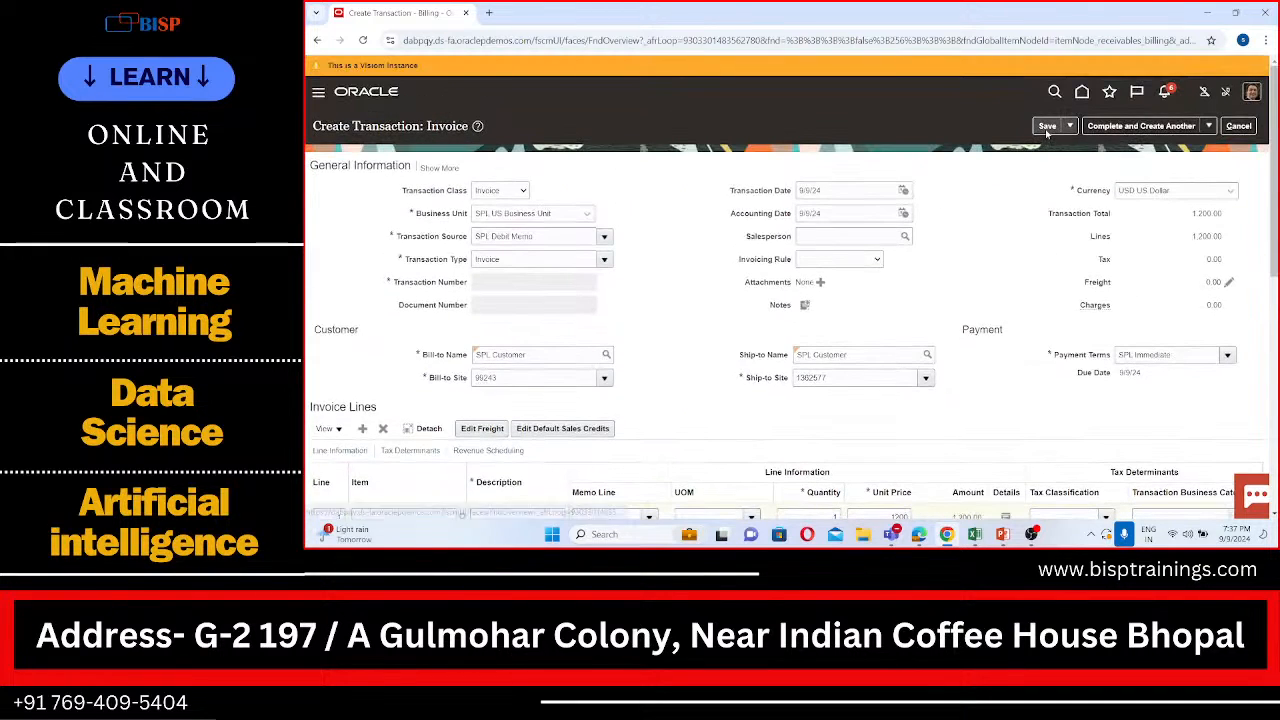
pyautogui.click(1046, 128)
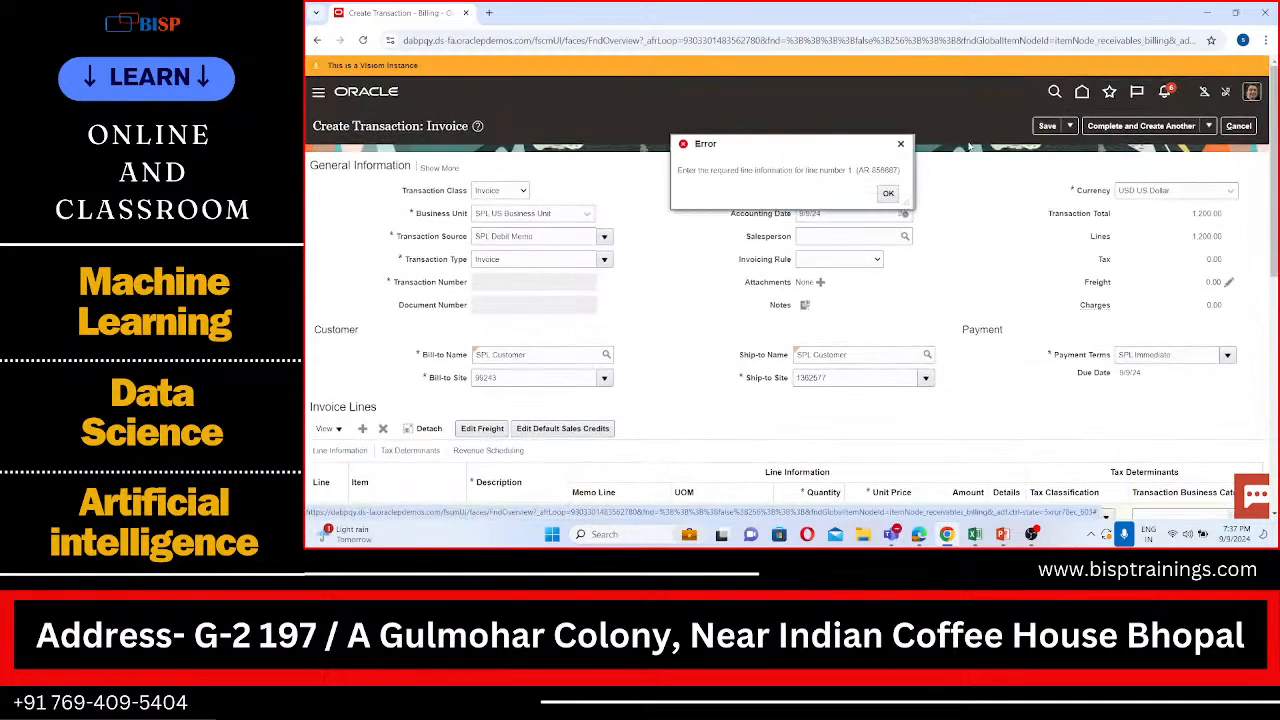
pyautogui.click(888, 193)
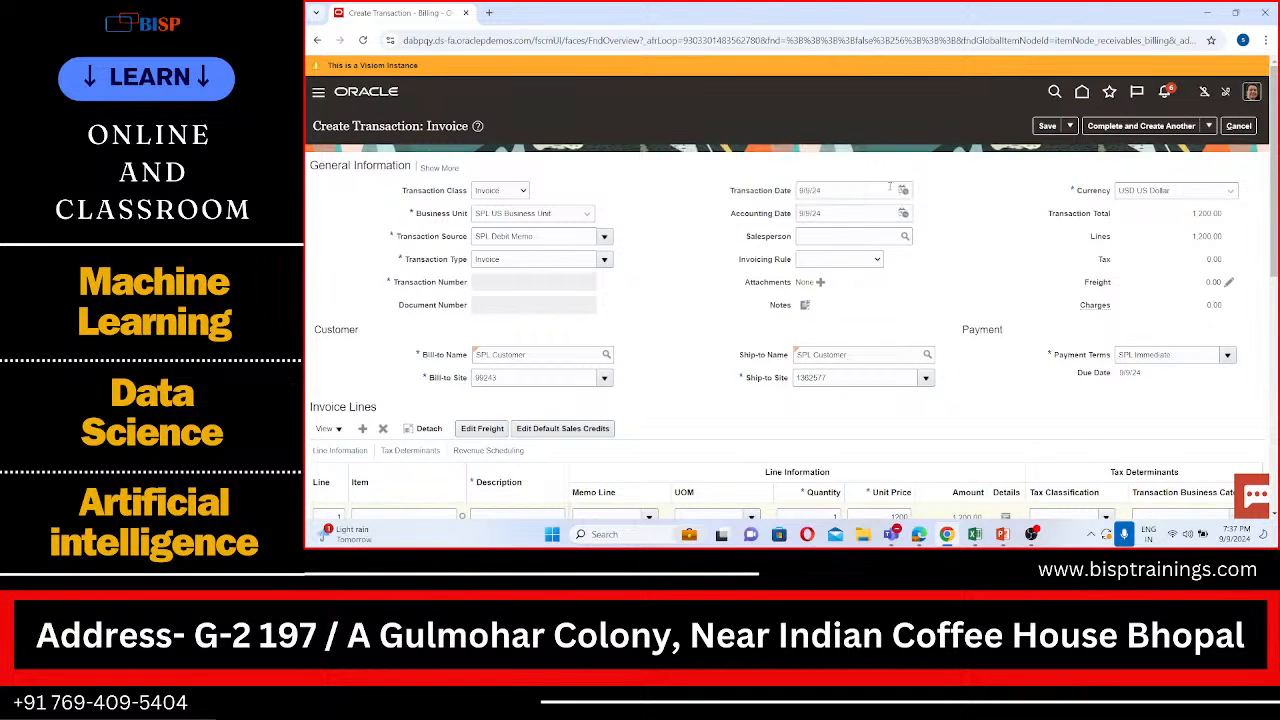
# Step: Enter "Addition" as the description of invoice line 1
pyautogui.scroll(-3, 410, 150)
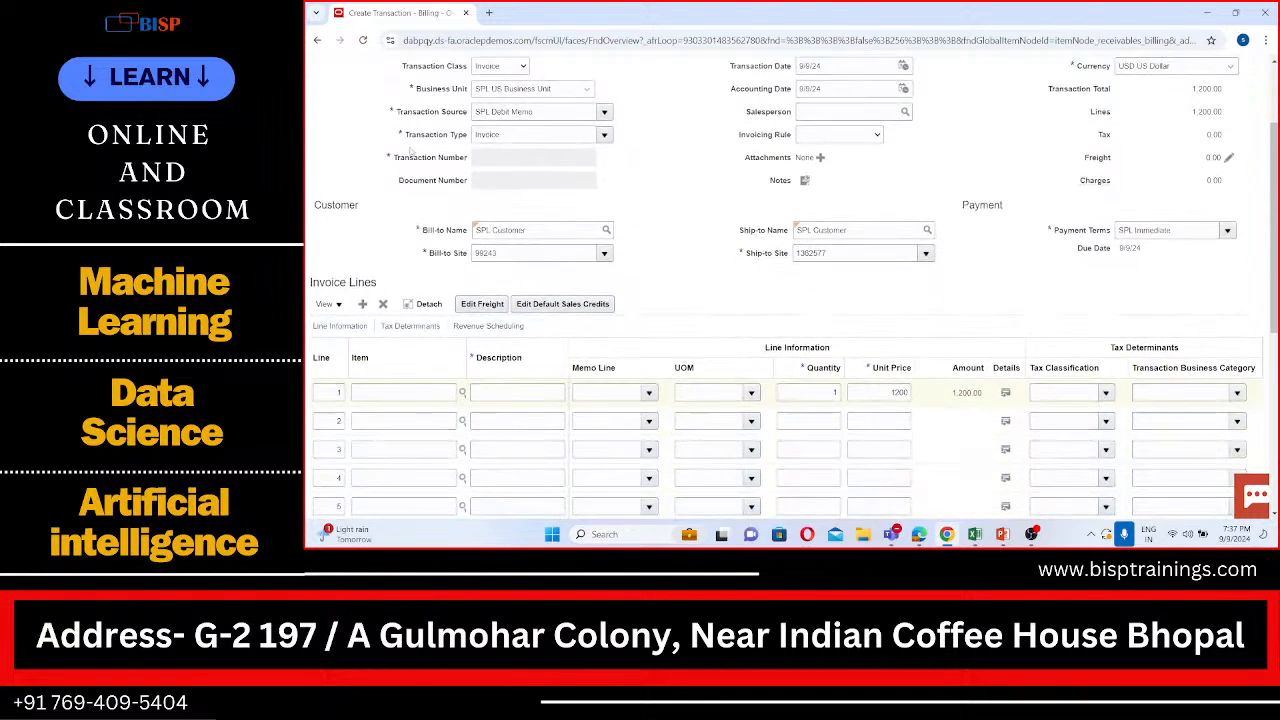
pyautogui.scroll(-1, 410, 150)
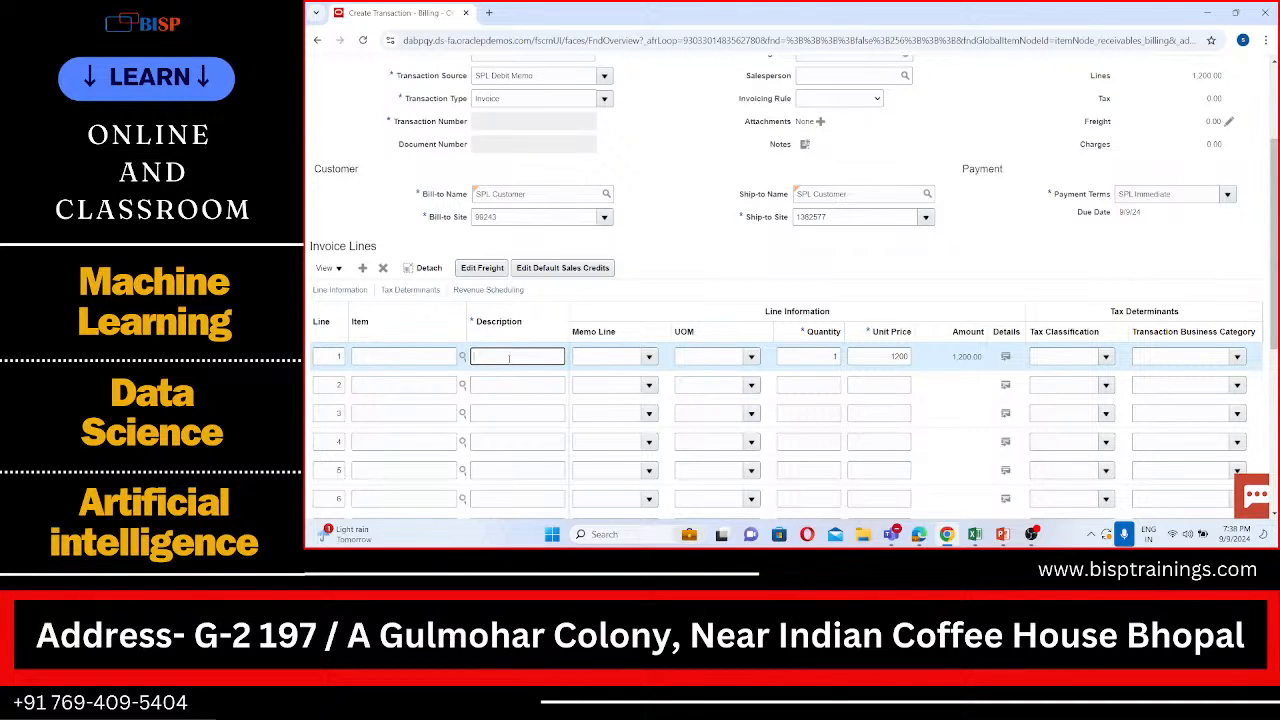
pyautogui.write('Addition')
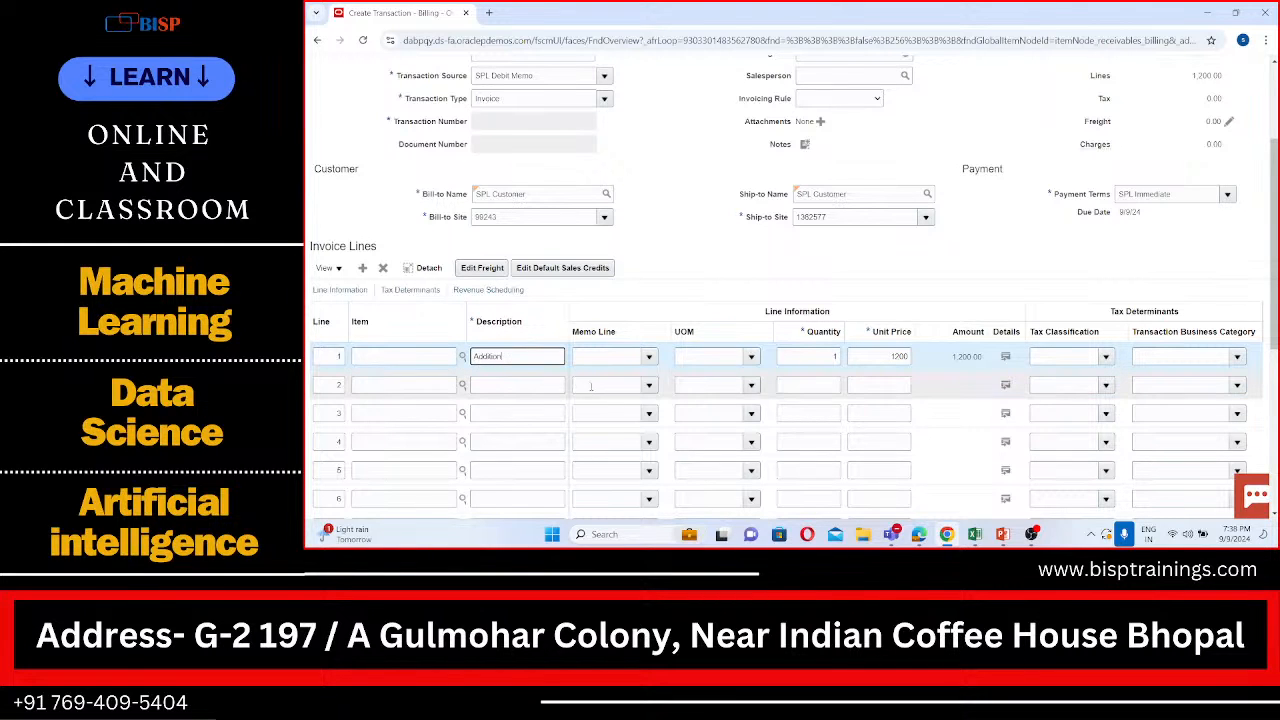
pyautogui.scroll(-1, 591, 387)
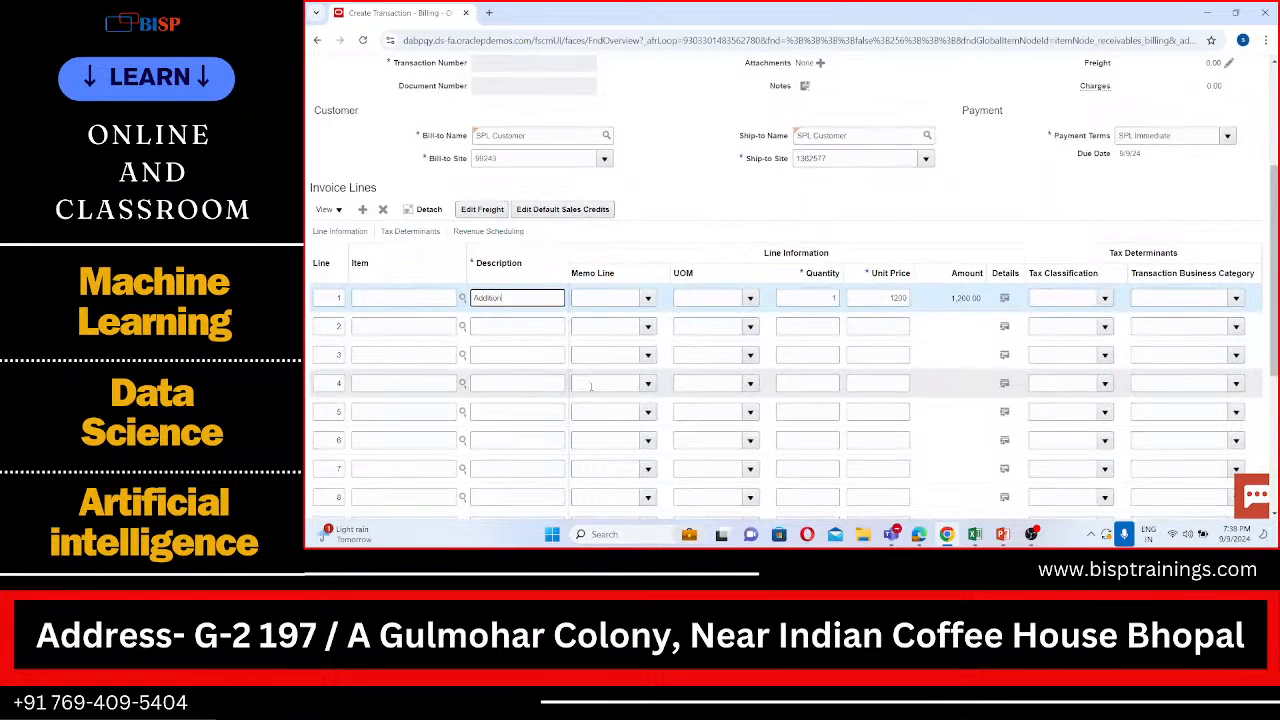
pyautogui.scroll(3, 591, 387)
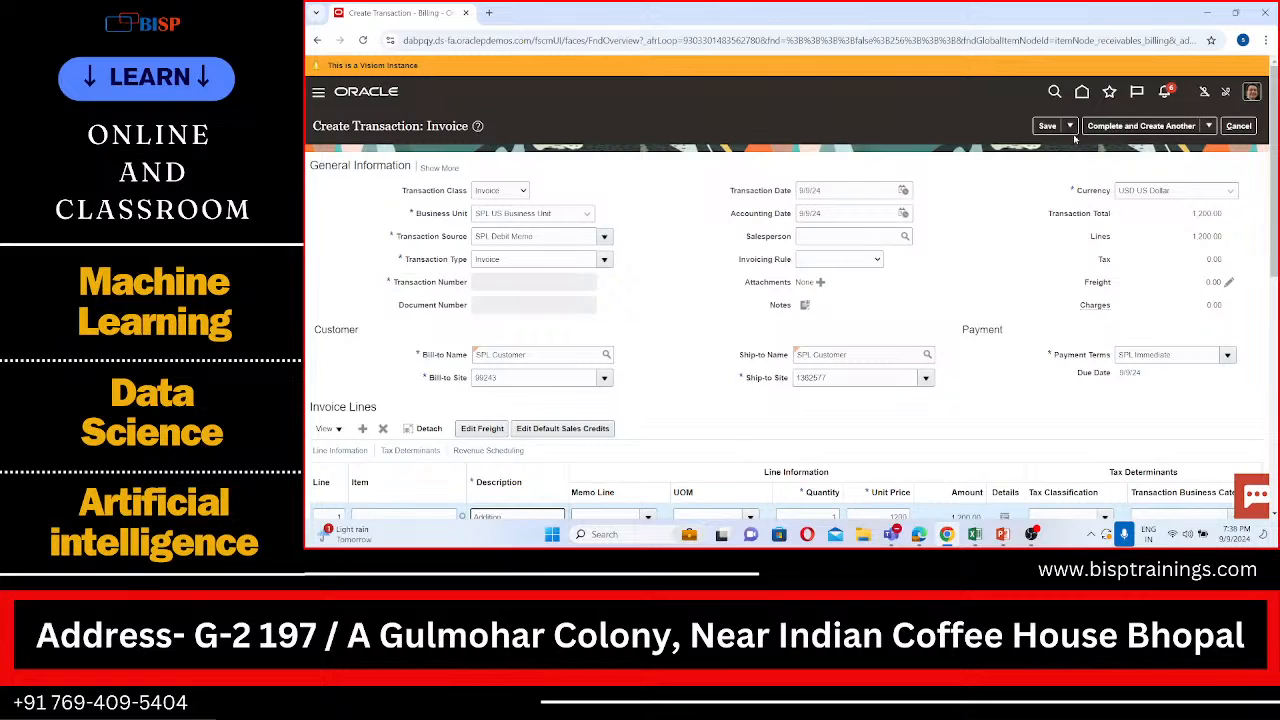
# Step: Complete and close the invoice, and dismiss the completion message
pyautogui.click(1209, 126)
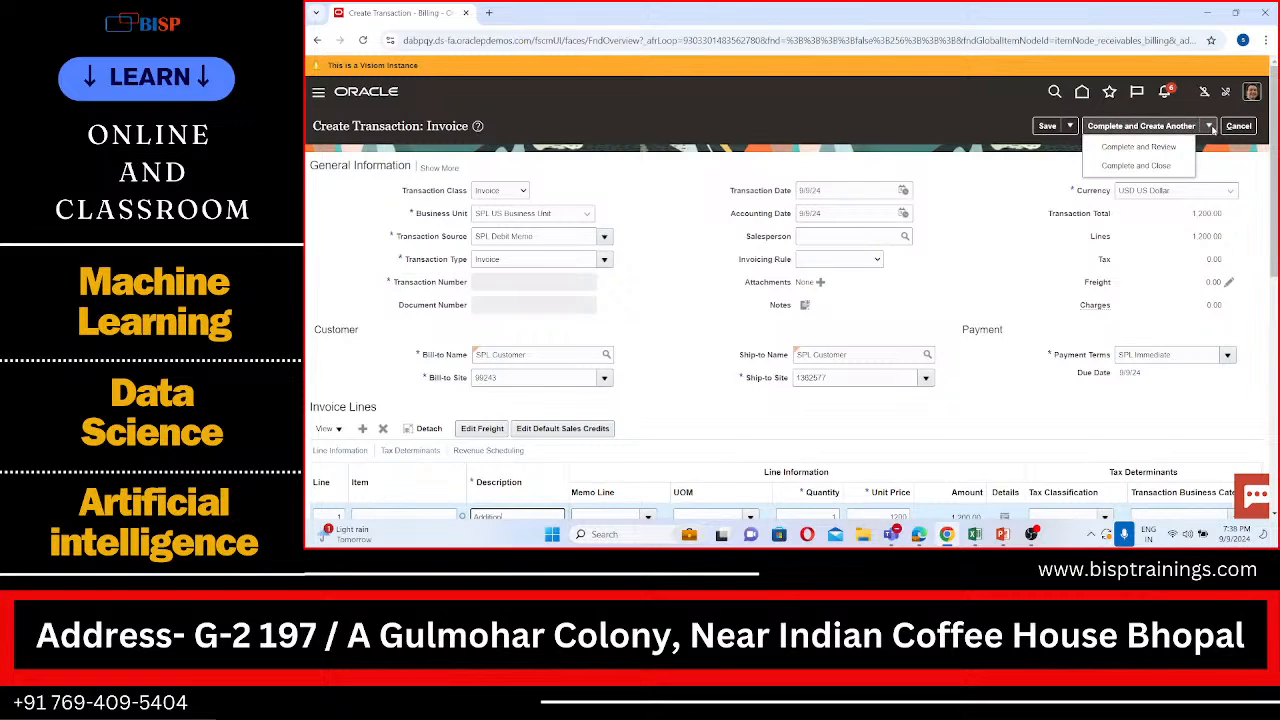
pyautogui.click(1174, 160)
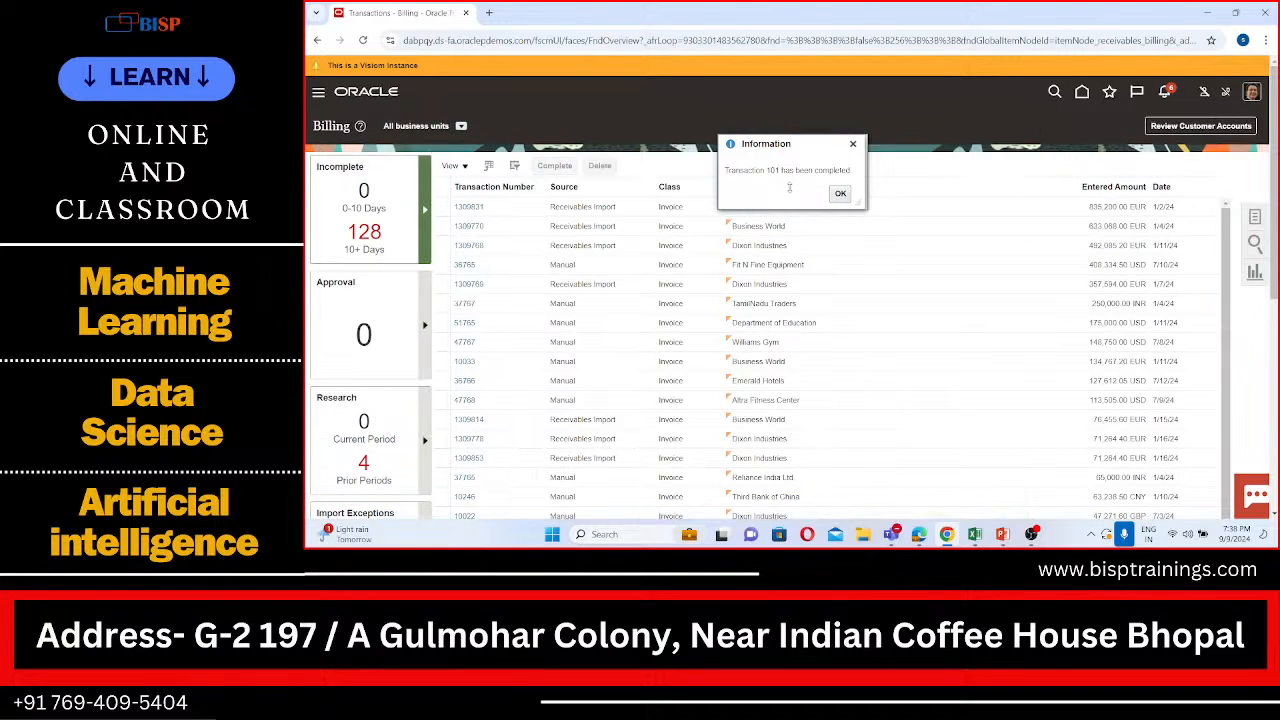
pyautogui.moveTo(766, 170); pyautogui.dragTo(781, 170)
pyautogui.click(840, 195)
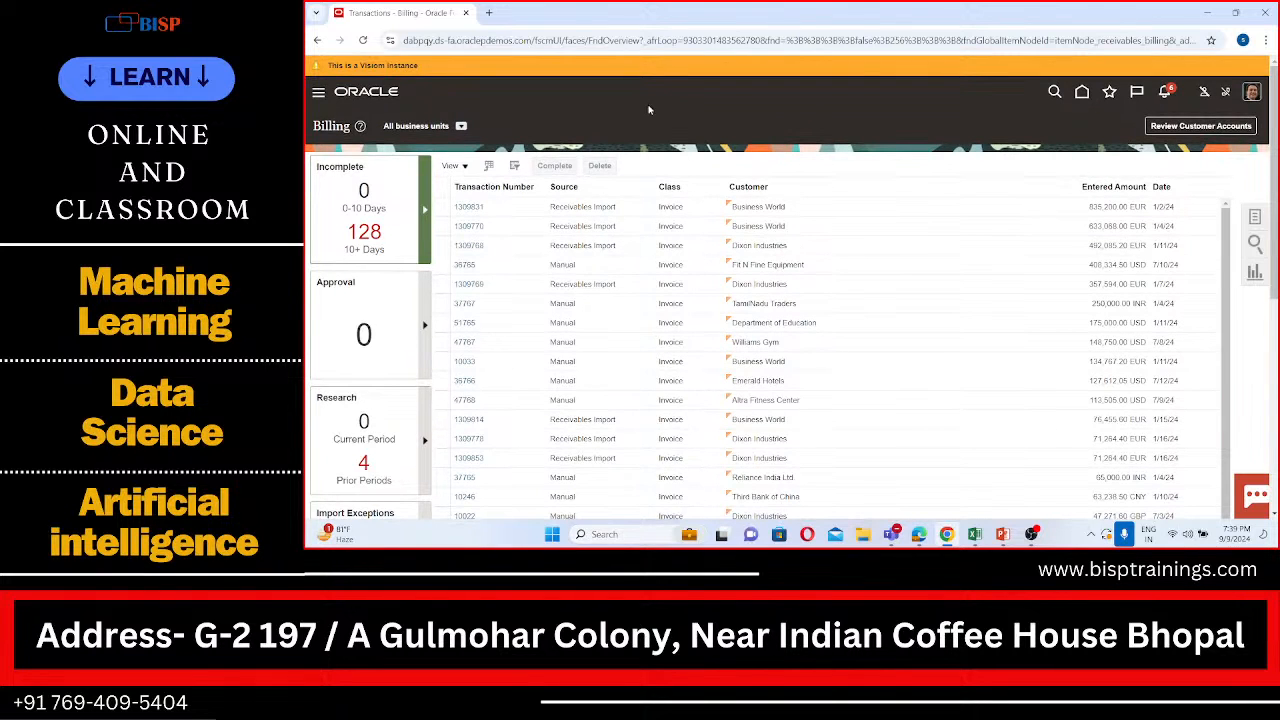
# Step: Reopen the Receivables Billing work area and start creating a new transaction
pyautogui.click(320, 95)
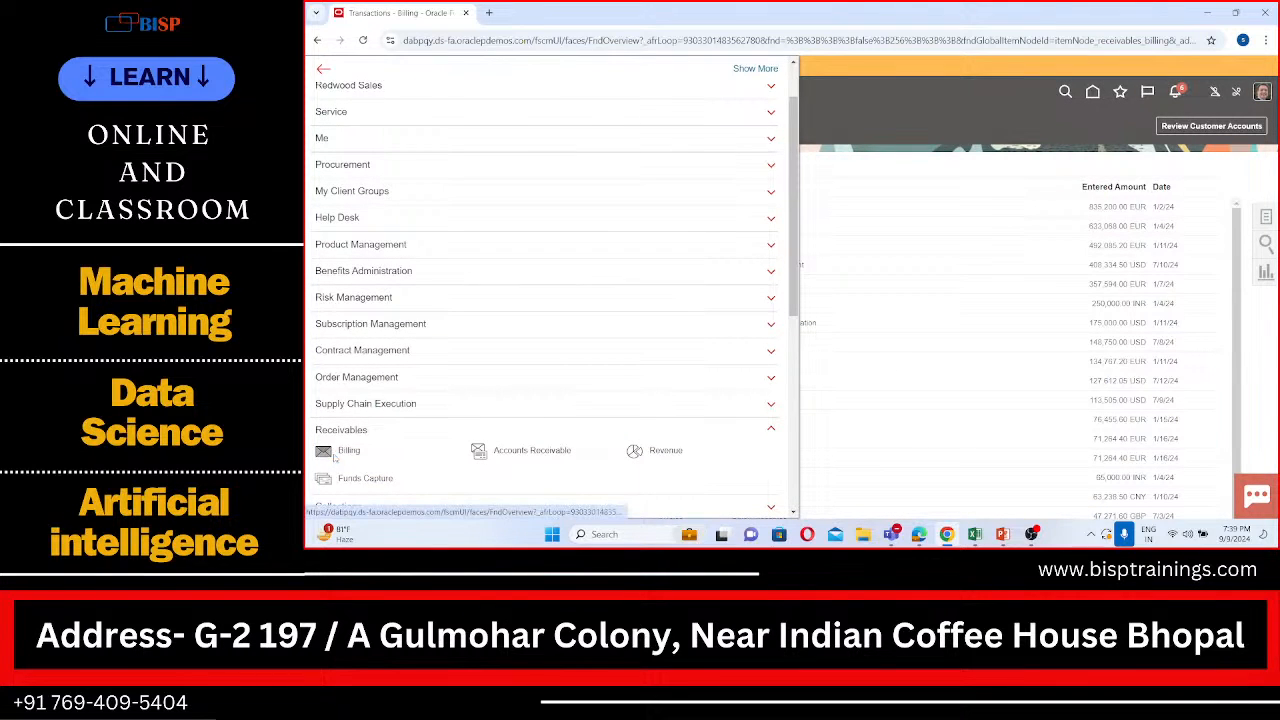
pyautogui.click(337, 453)
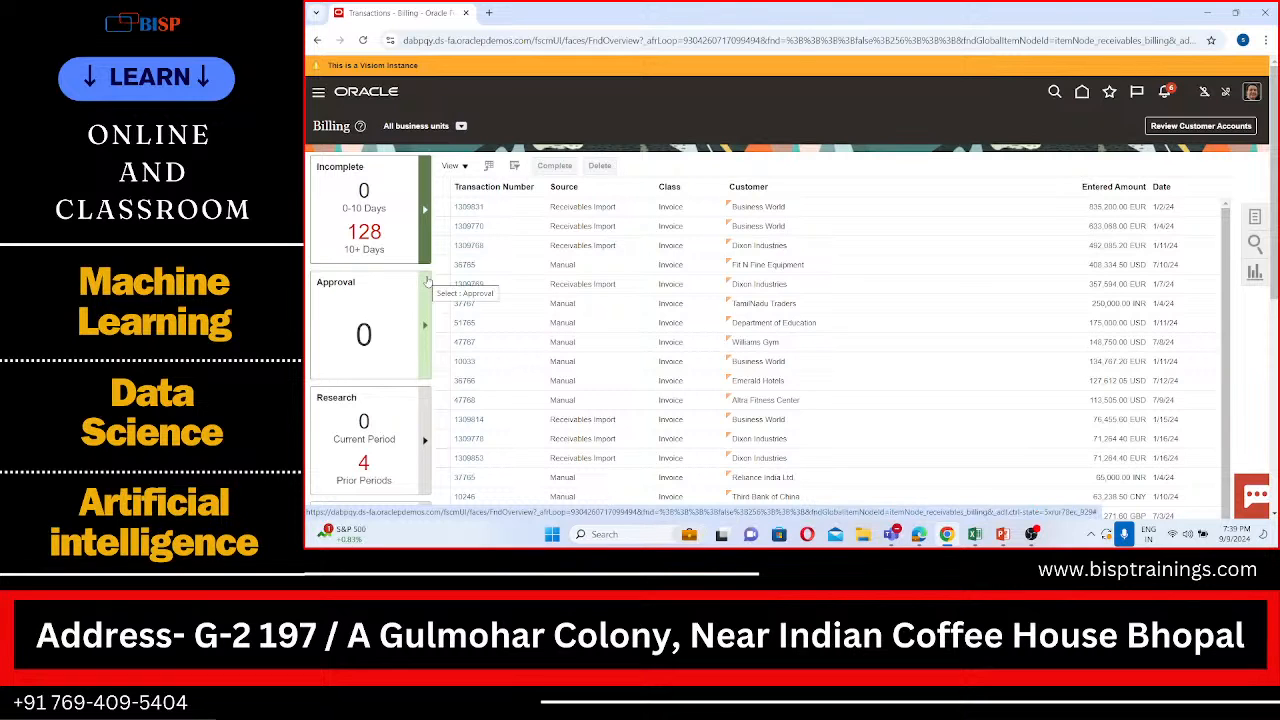
pyautogui.click(1256, 218)
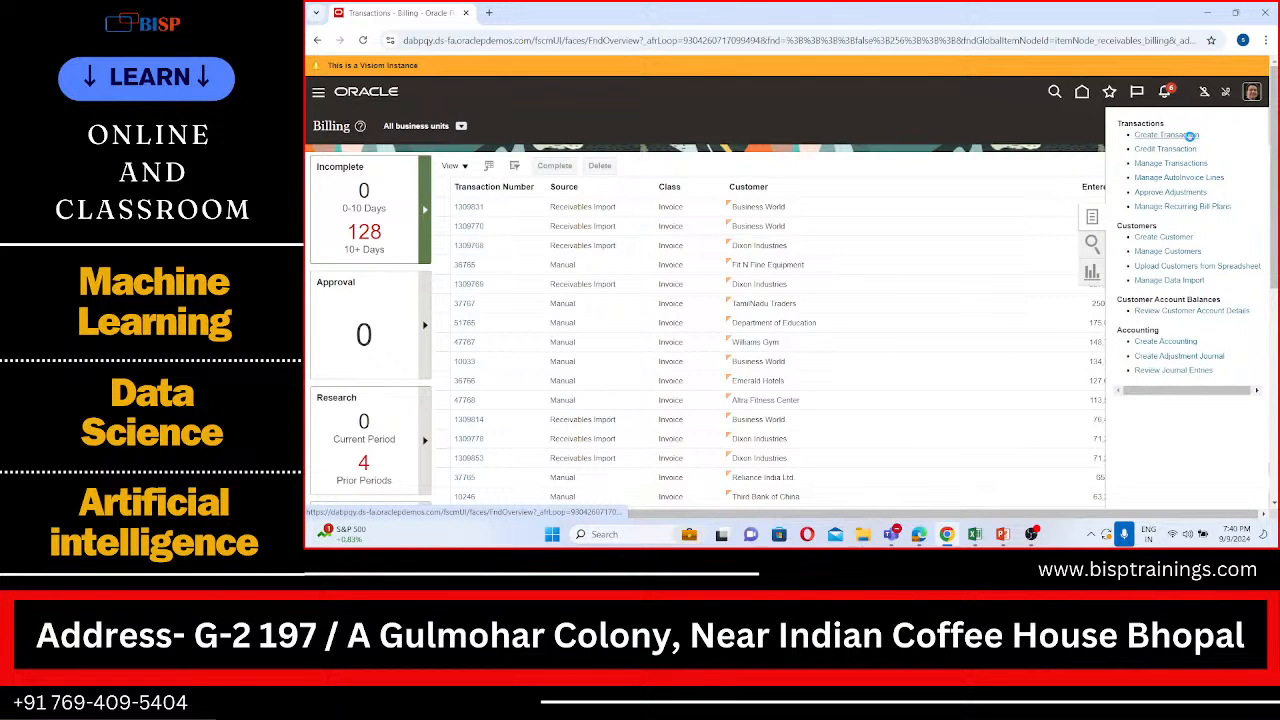
pyautogui.click(1190, 135)
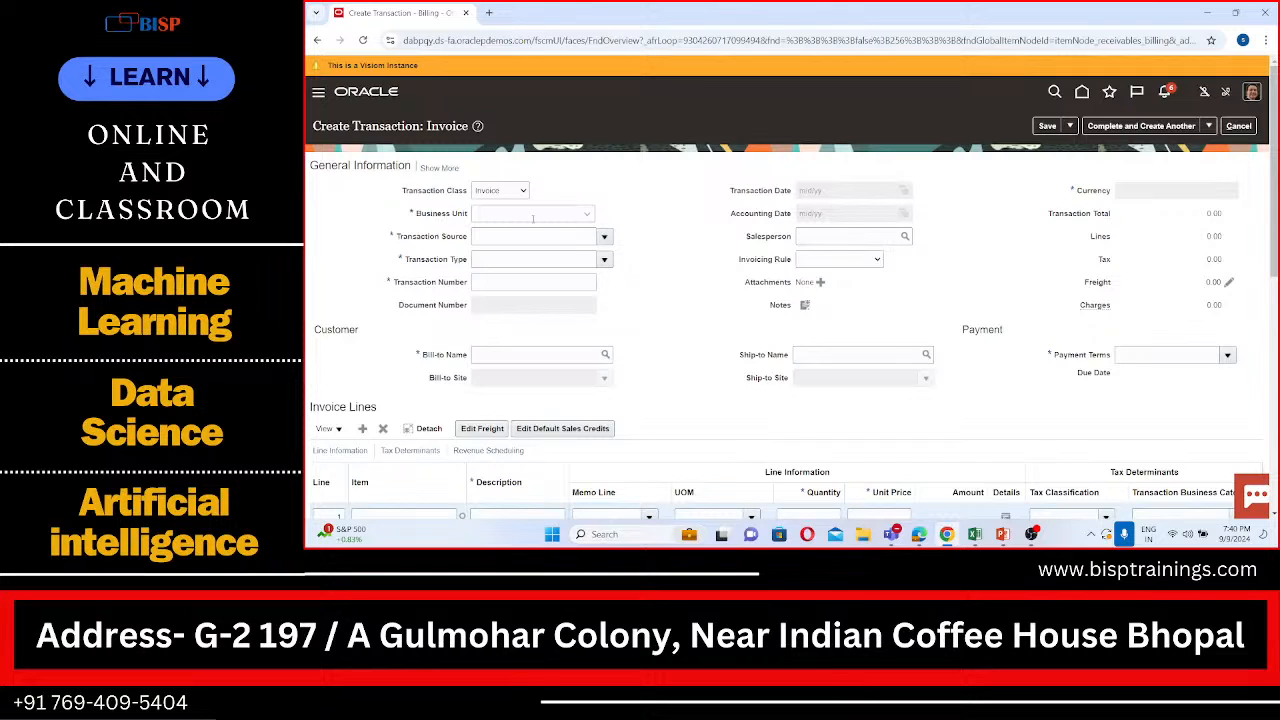
# Step: Set the new invoice's business unit to SPL US Business Unit and its transaction source to SPL Invoice
pyautogui.click(565, 215)
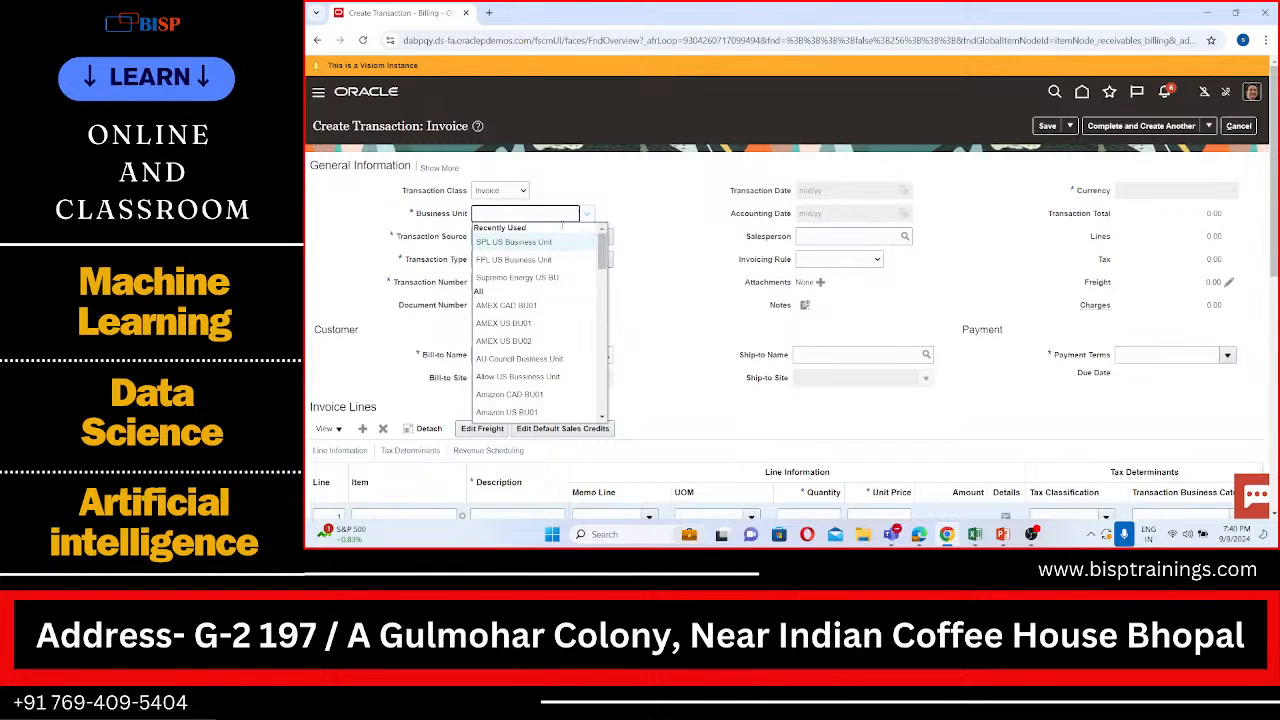
pyautogui.click(539, 243)
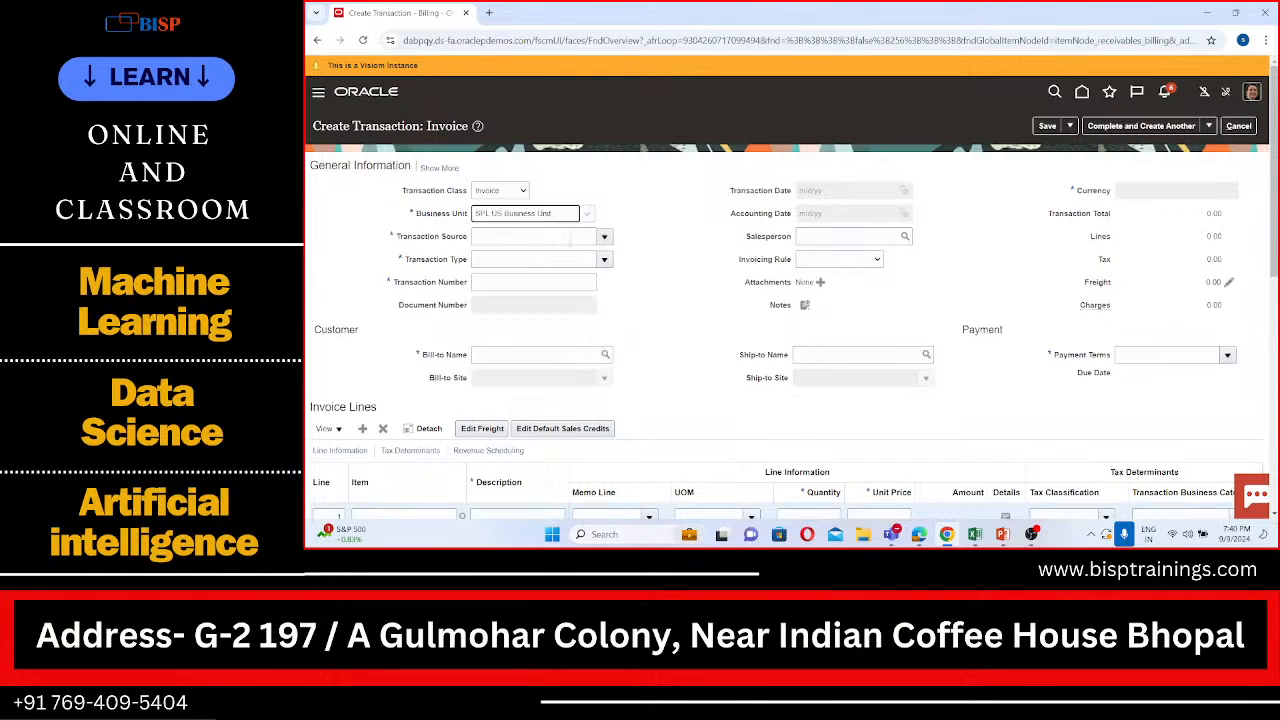
pyautogui.click(570, 238)
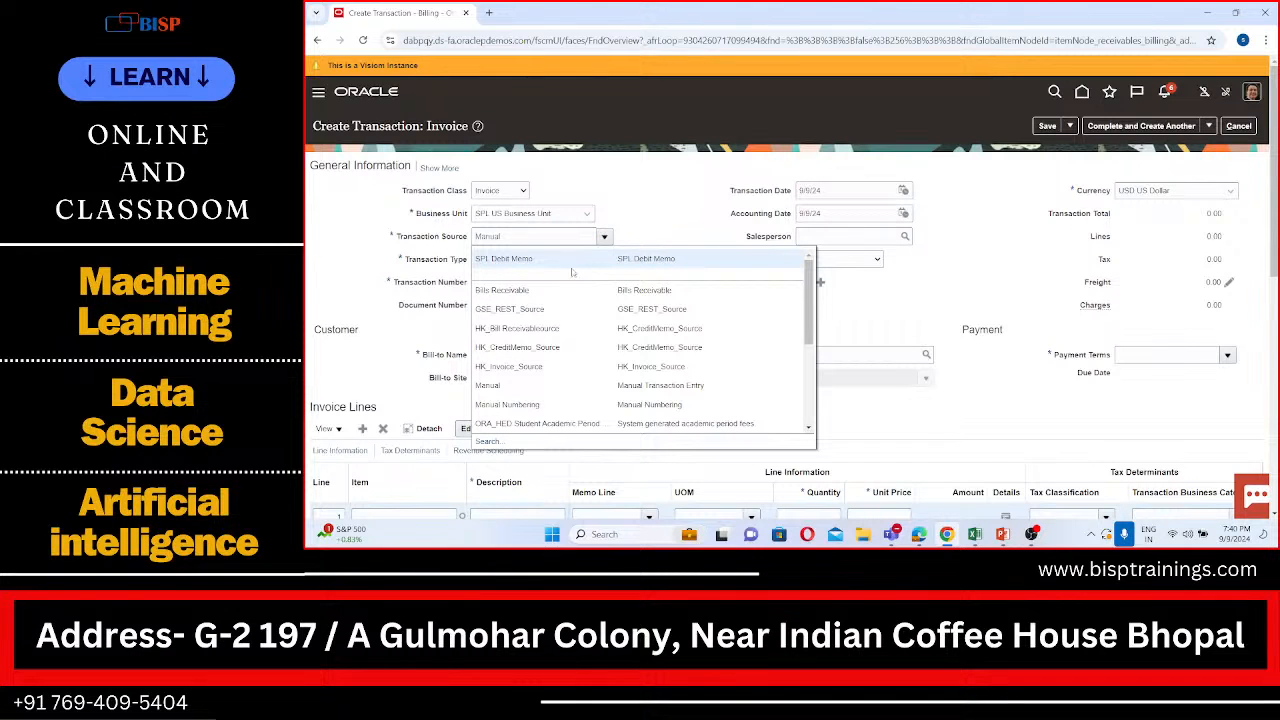
pyautogui.scroll(-2, 540, 320)
pyautogui.scroll(2, 538, 305)
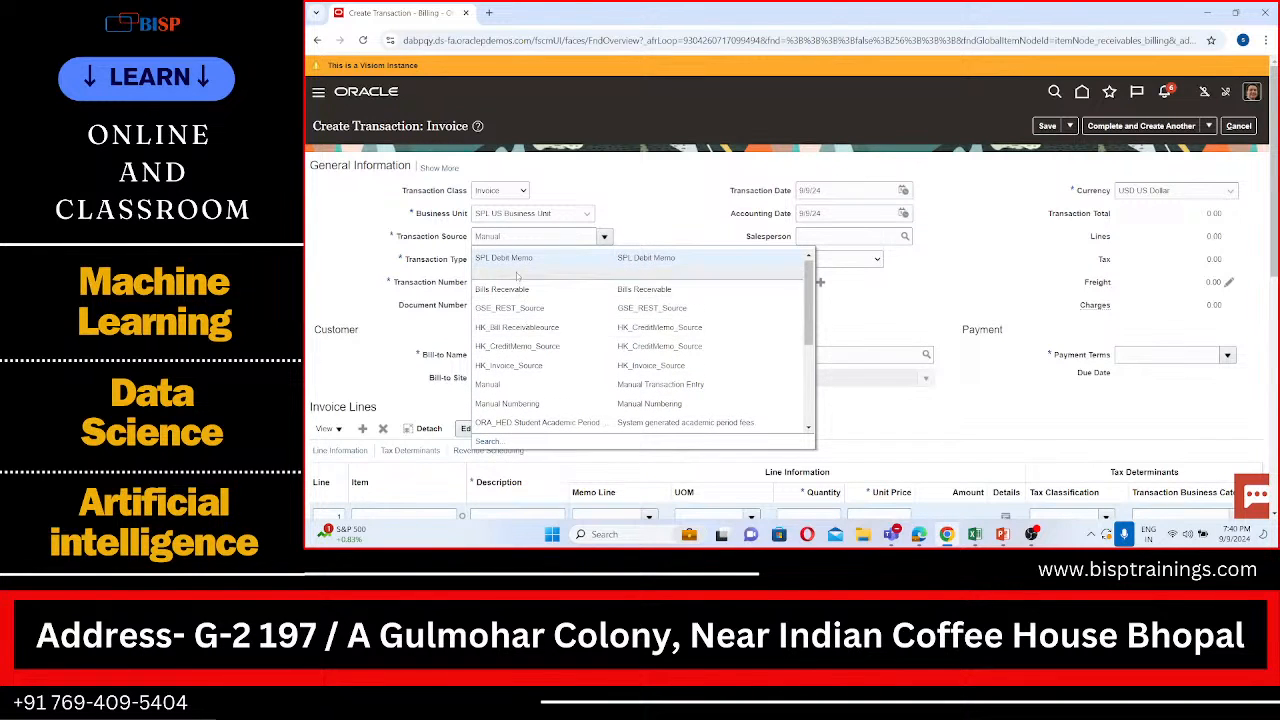
pyautogui.scroll(-3, 537, 360)
pyautogui.scroll(-3, 536, 360)
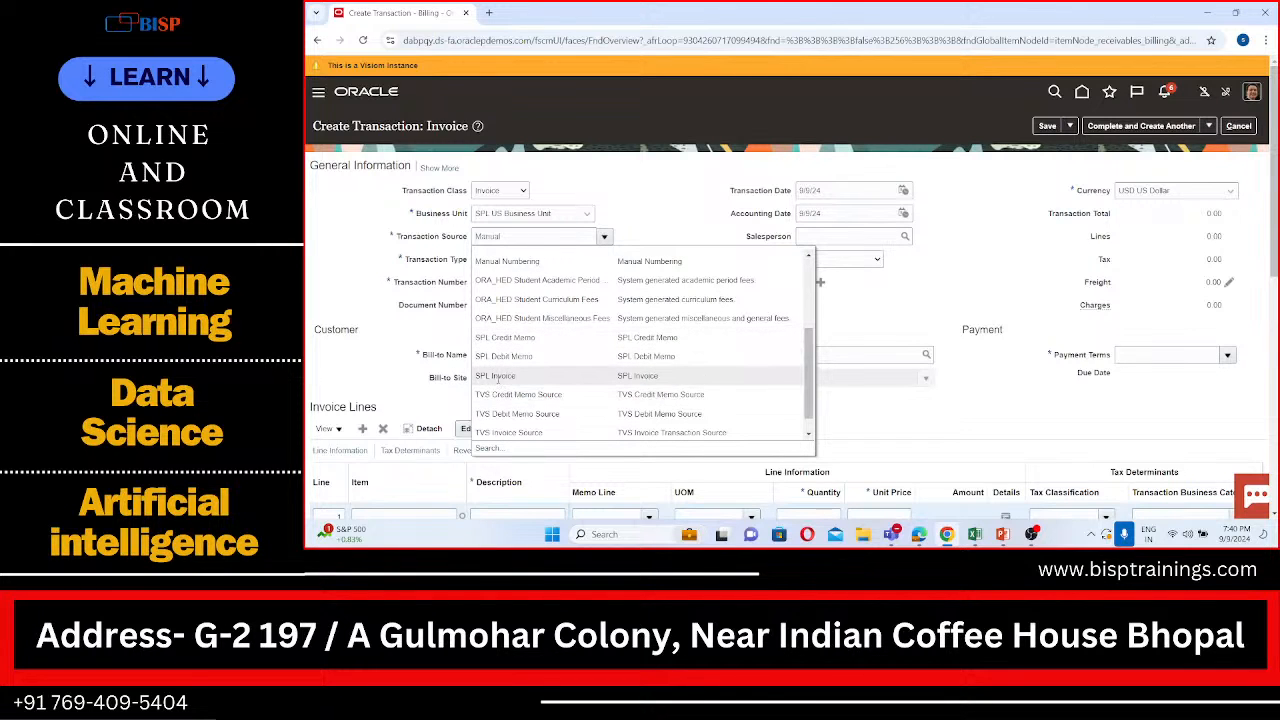
pyautogui.click(498, 381)
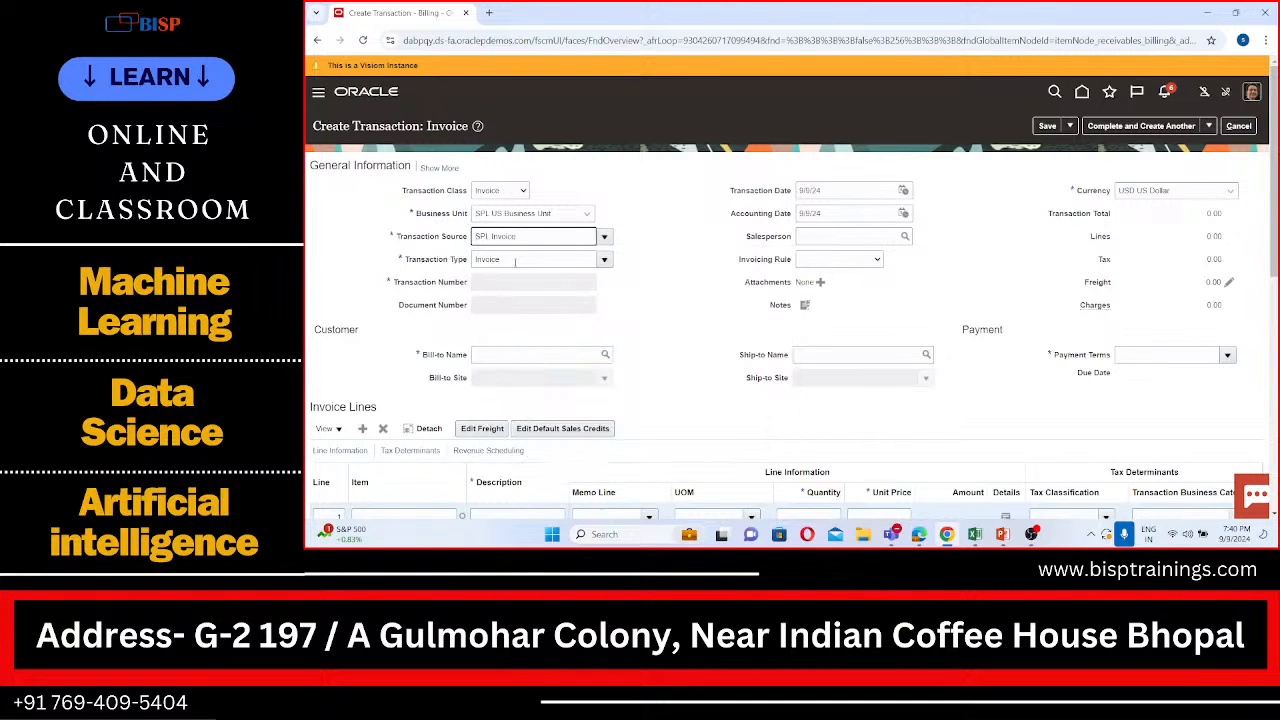
# Step: Set the transaction type of the new invoice to SPL Invoice
pyautogui.click(604, 259)
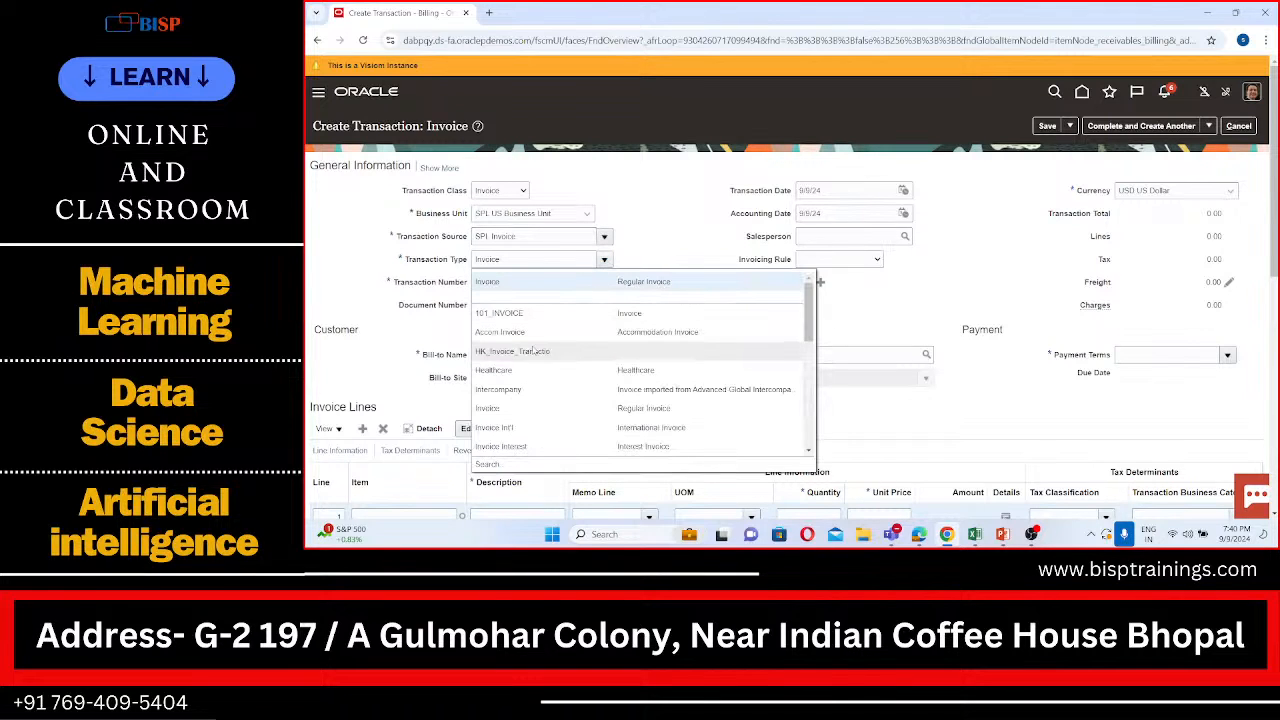
pyautogui.scroll(-3, 535, 335)
pyautogui.scroll(-4, 534, 350)
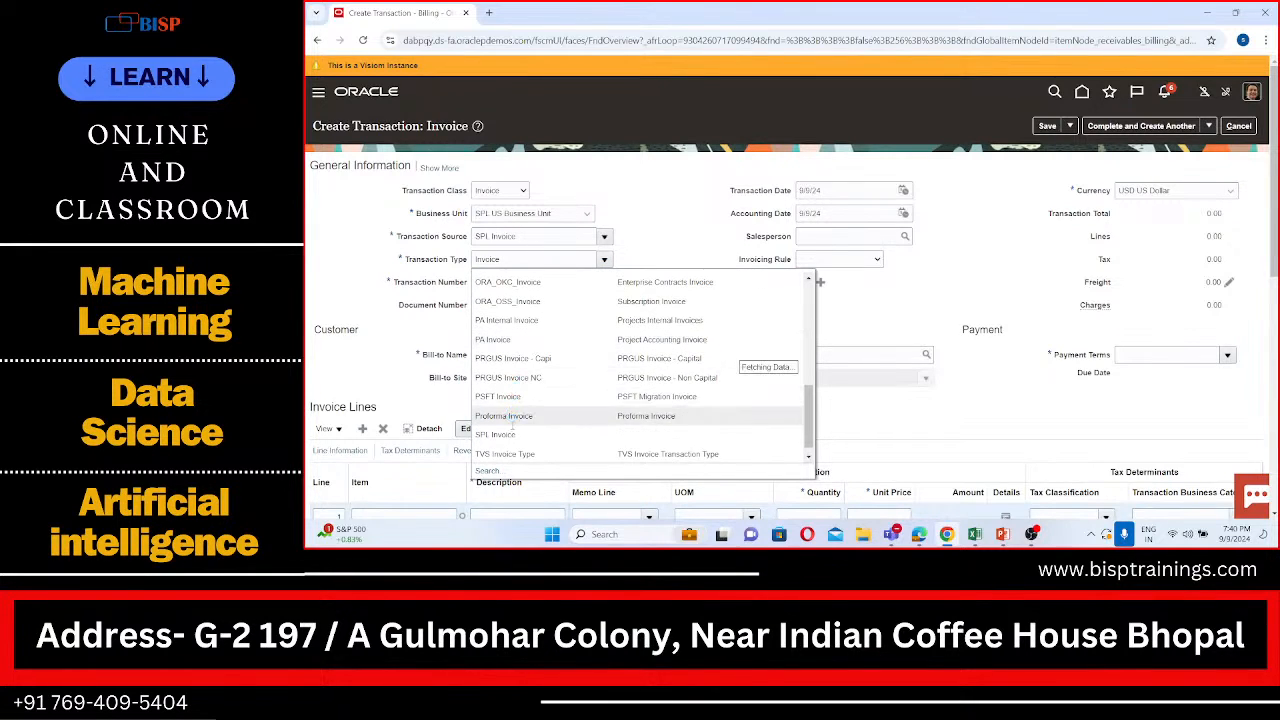
pyautogui.scroll(-1, 513, 430)
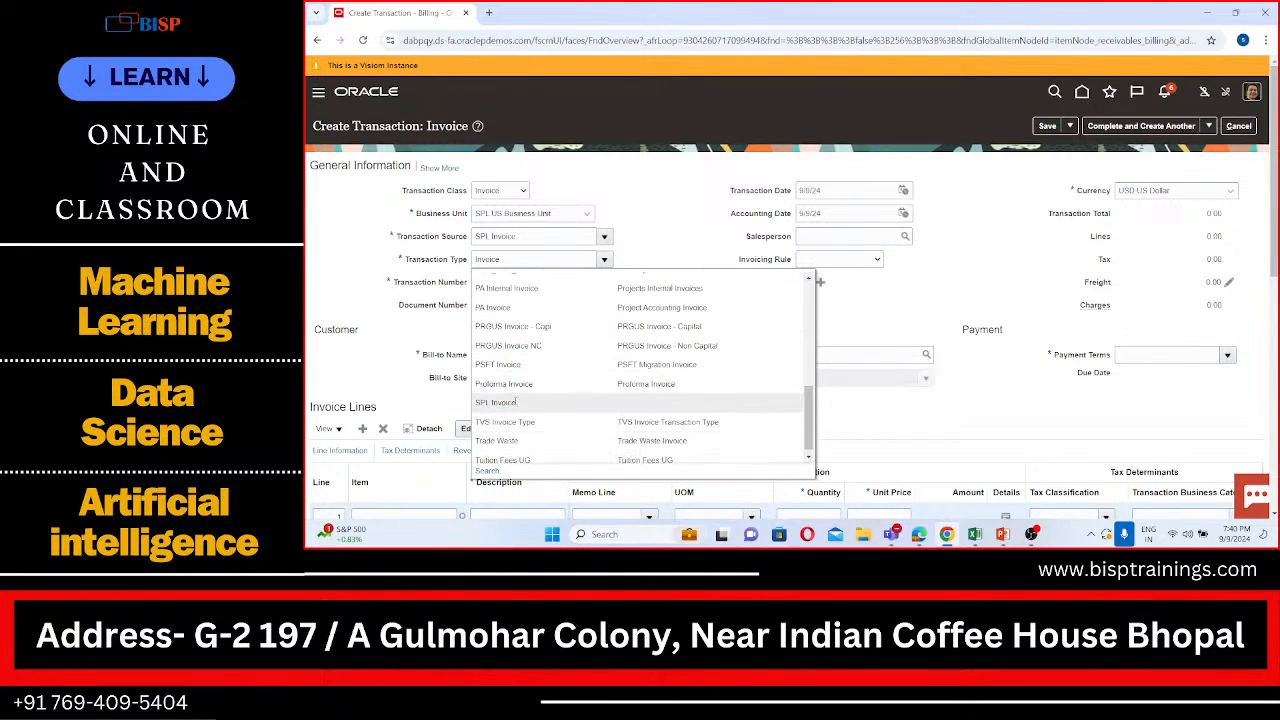
pyautogui.click(515, 402)
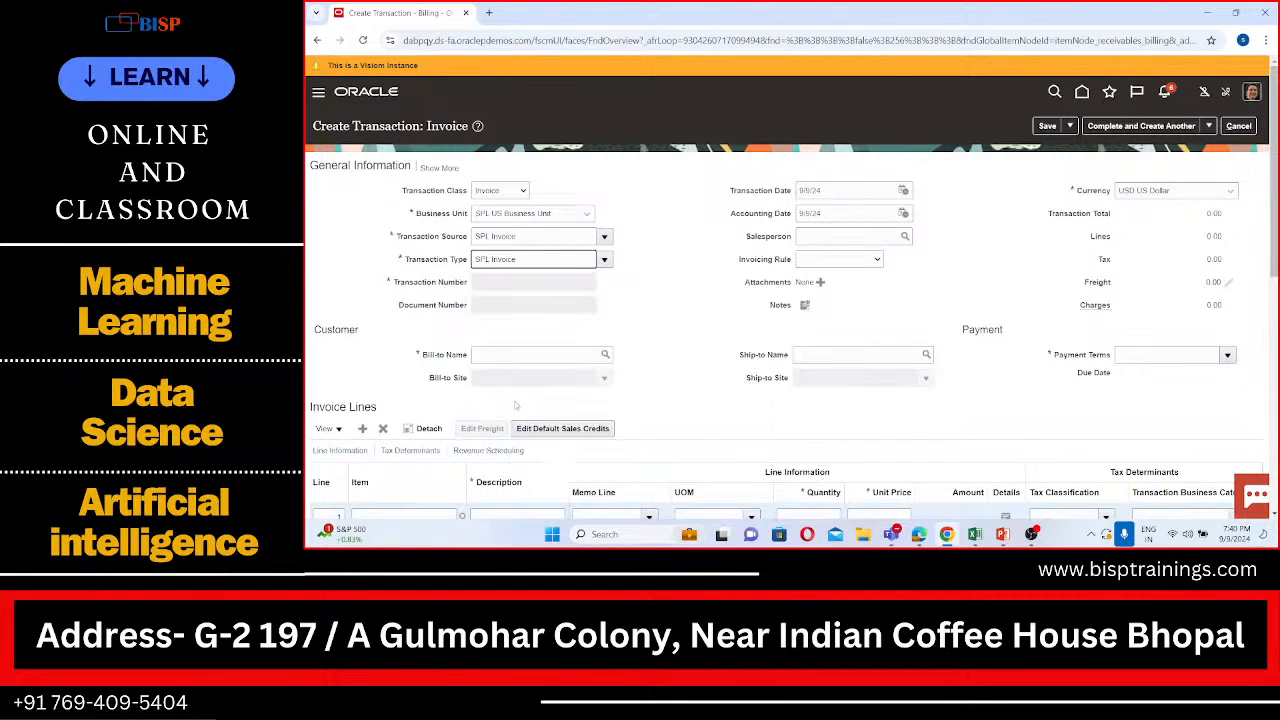
# Step: Search the bill-to names for SPL and select SPL Customer as the invoice's bill-to customer
pyautogui.scroll(-1, 516, 405)
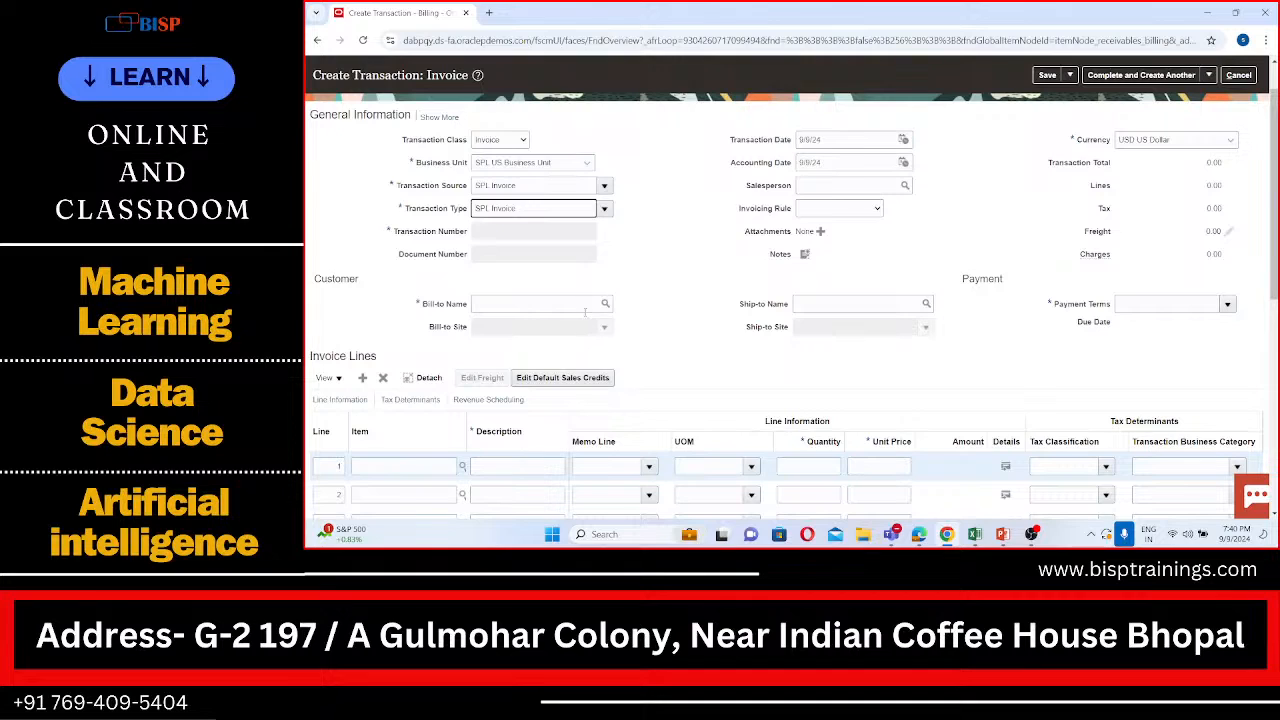
pyautogui.click(584, 307)
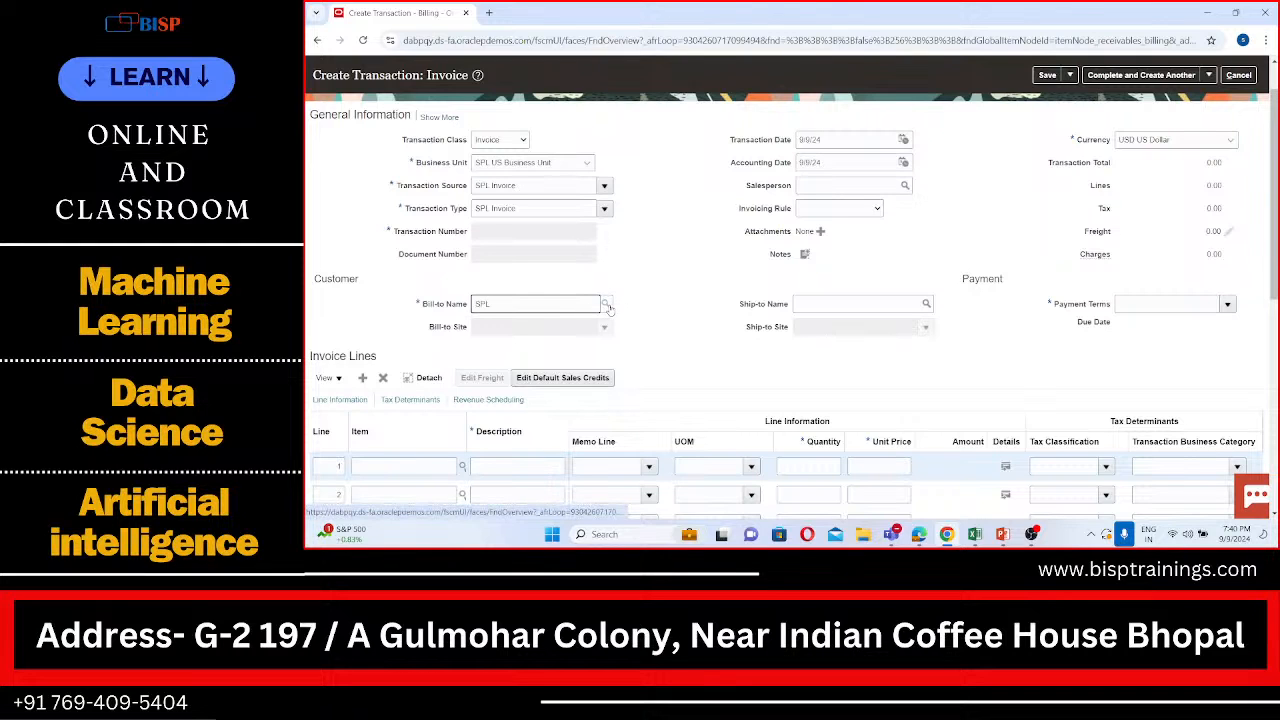
pyautogui.click(606, 304)
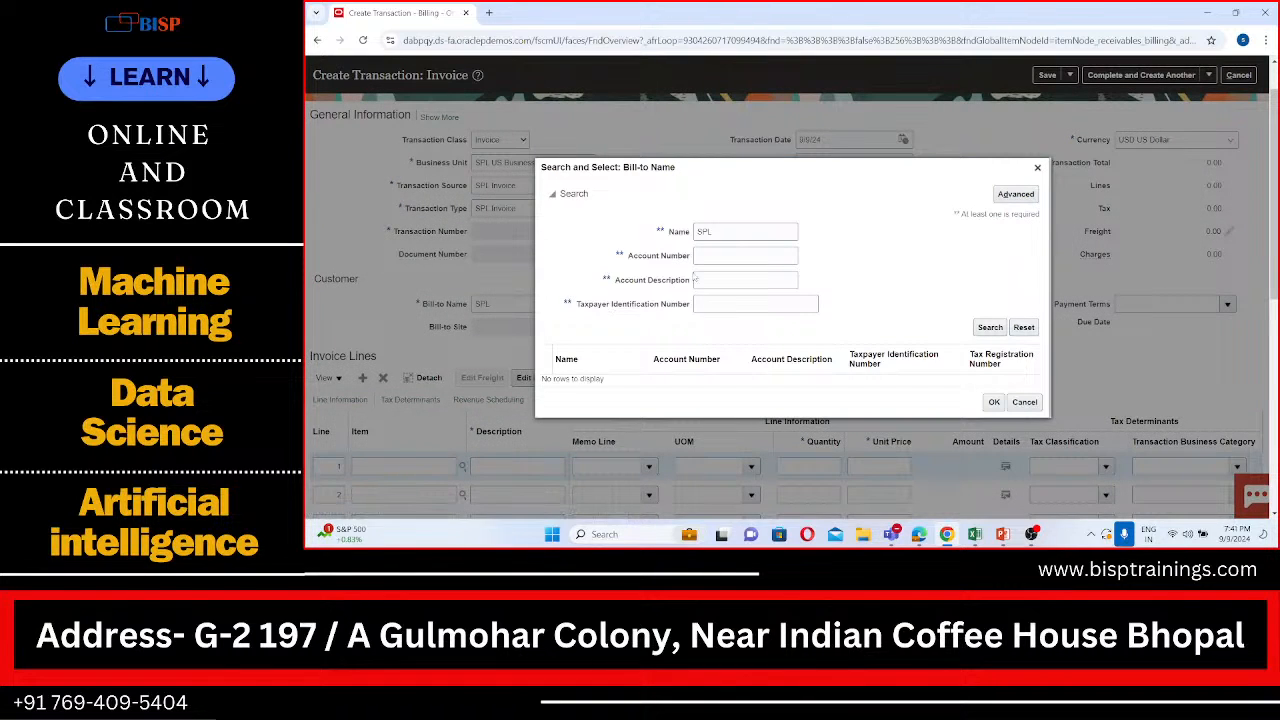
pyautogui.click(1003, 327)
pyautogui.click(874, 388)
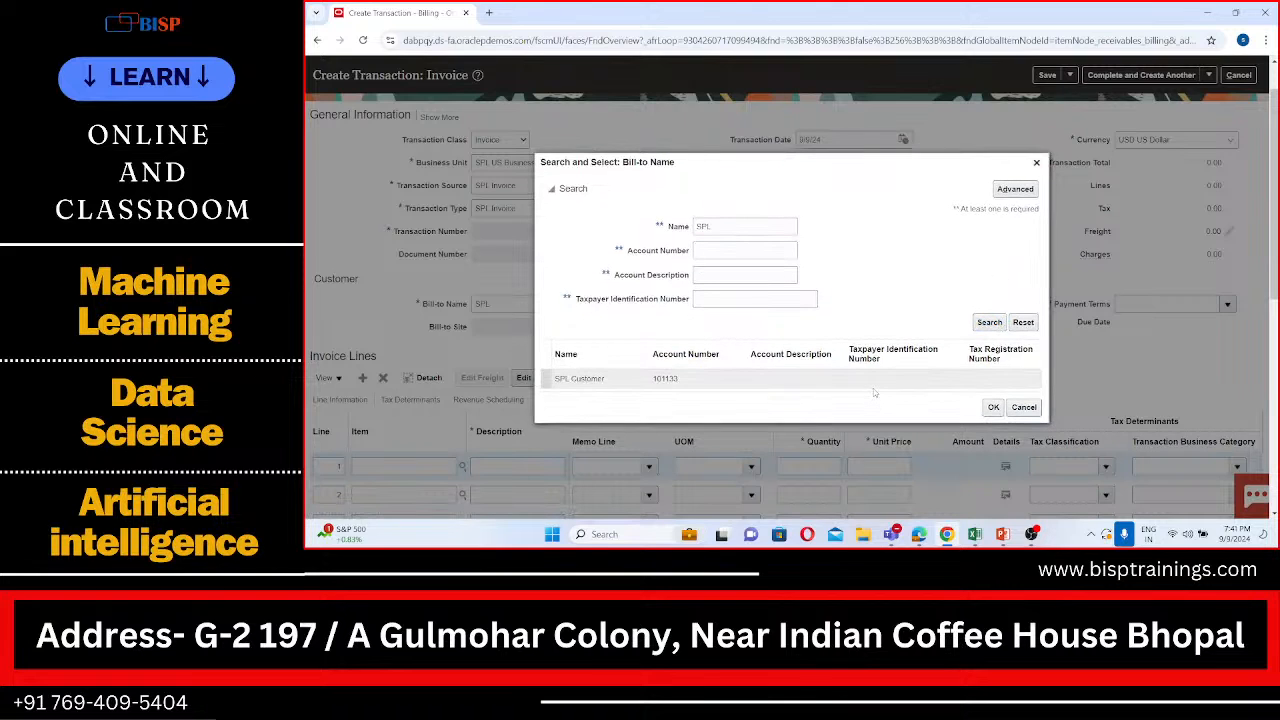
pyautogui.click(993, 408)
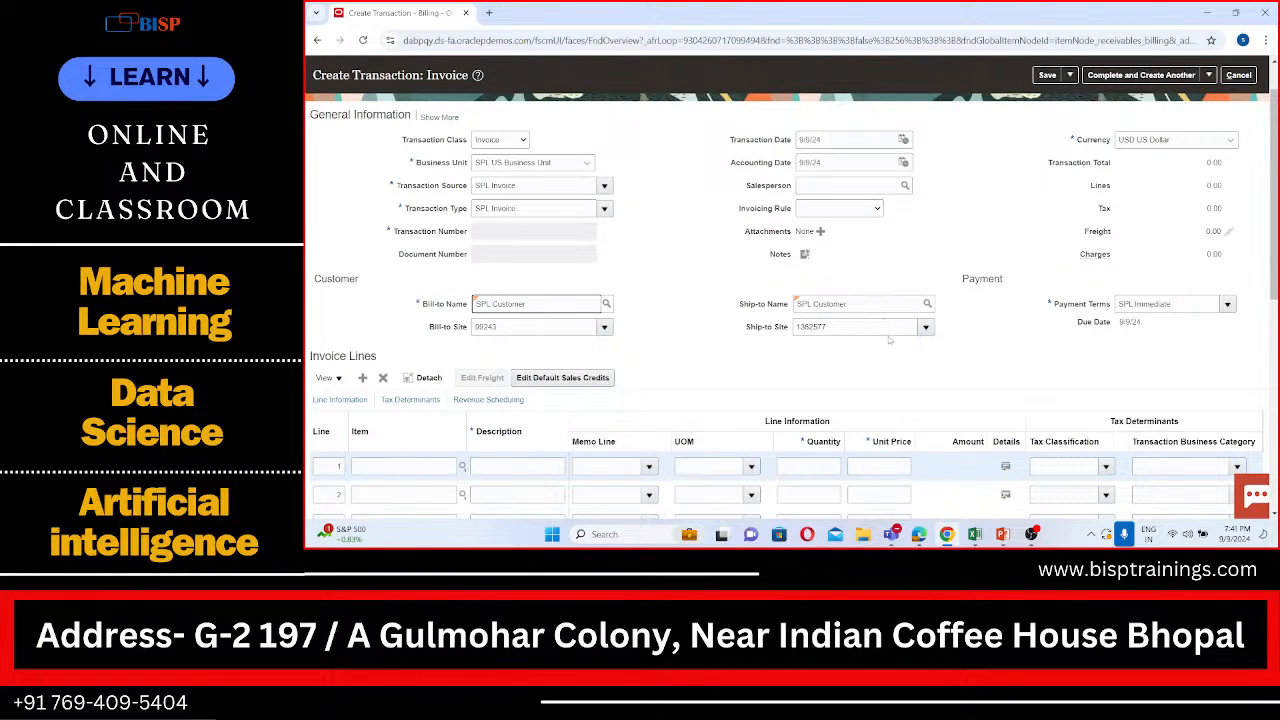
# Step: Enter "Fianance" as the description of invoice line 1
pyautogui.scroll(-1, 888, 342)
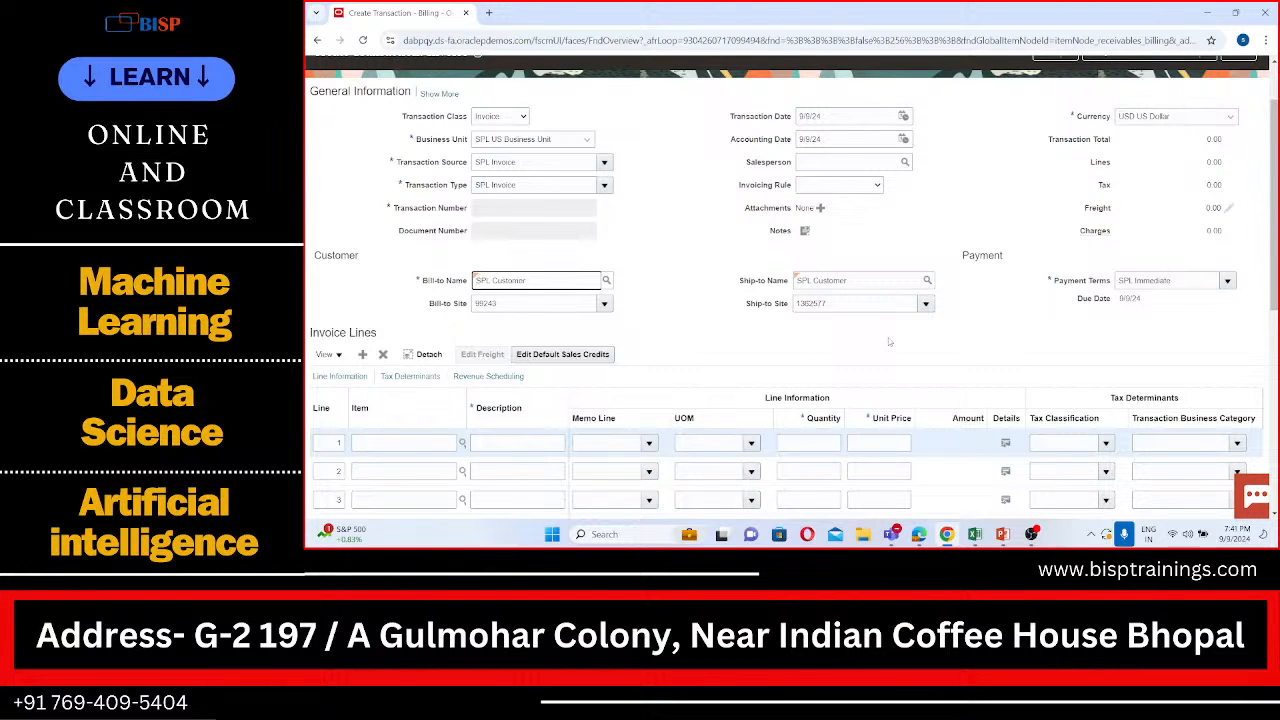
pyautogui.scroll(-2, 888, 342)
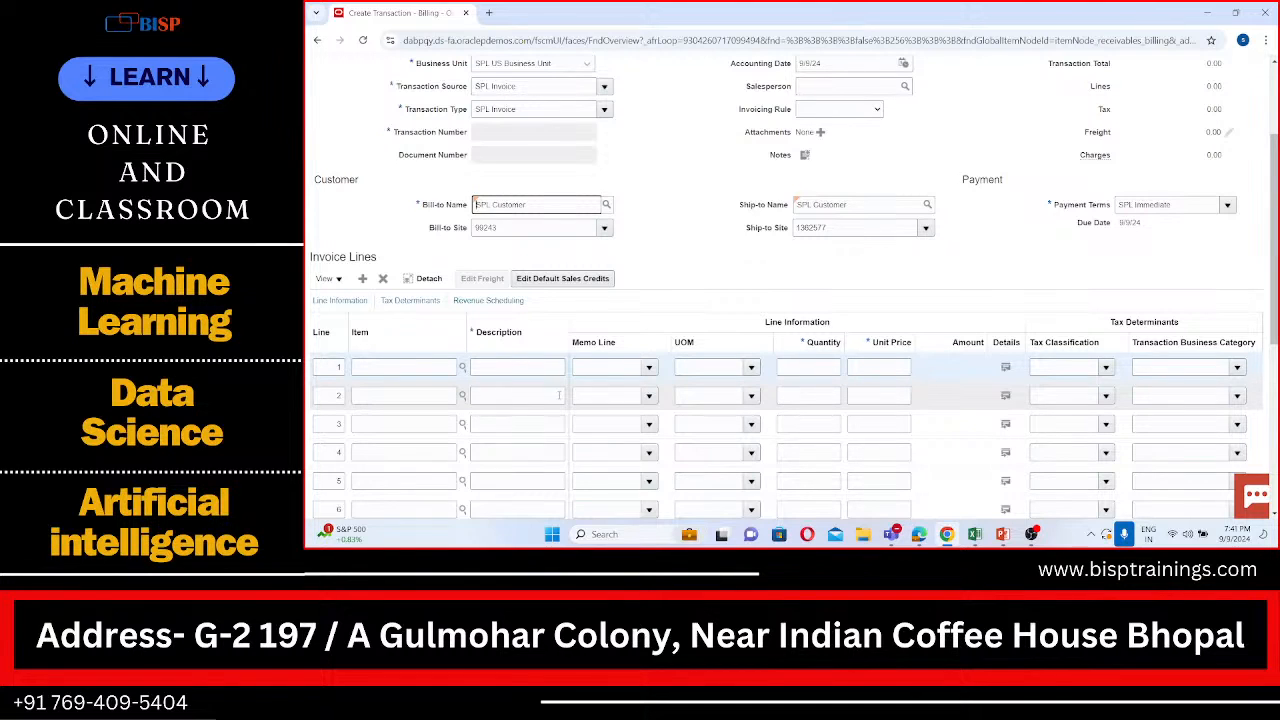
pyautogui.click(505, 372)
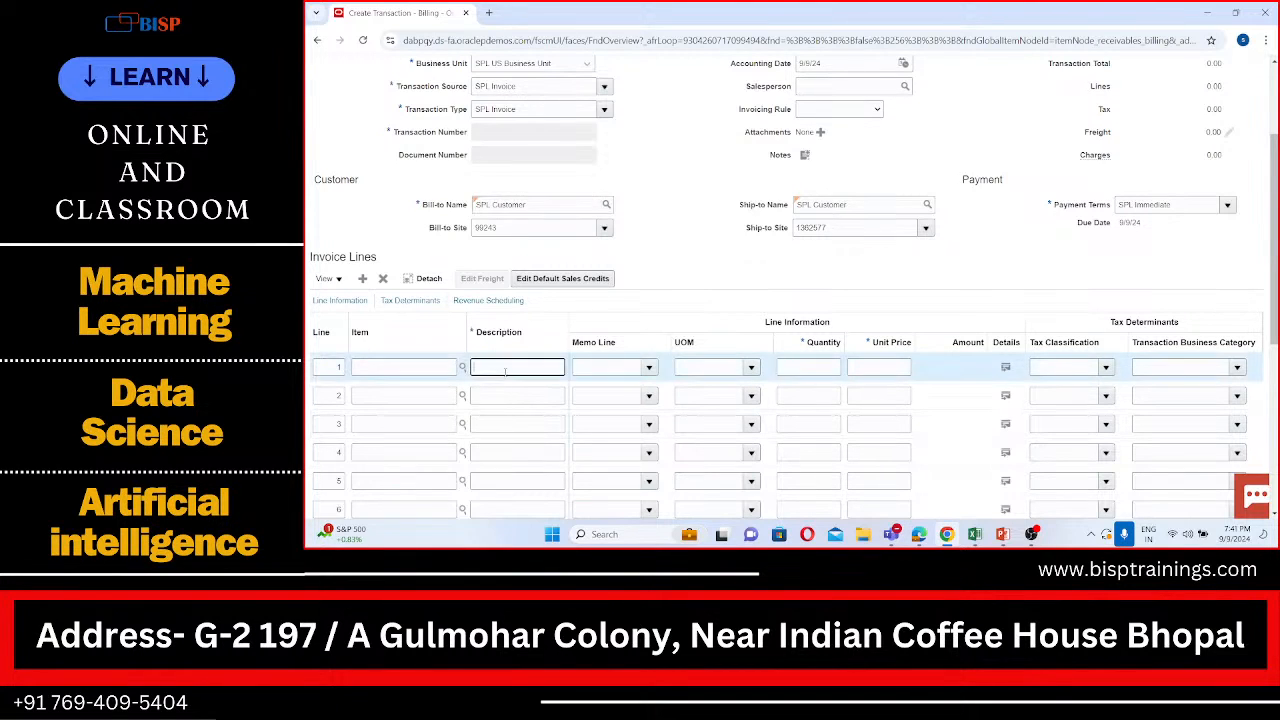
pyautogui.write('Fianacen')
pyautogui.click(596, 367)
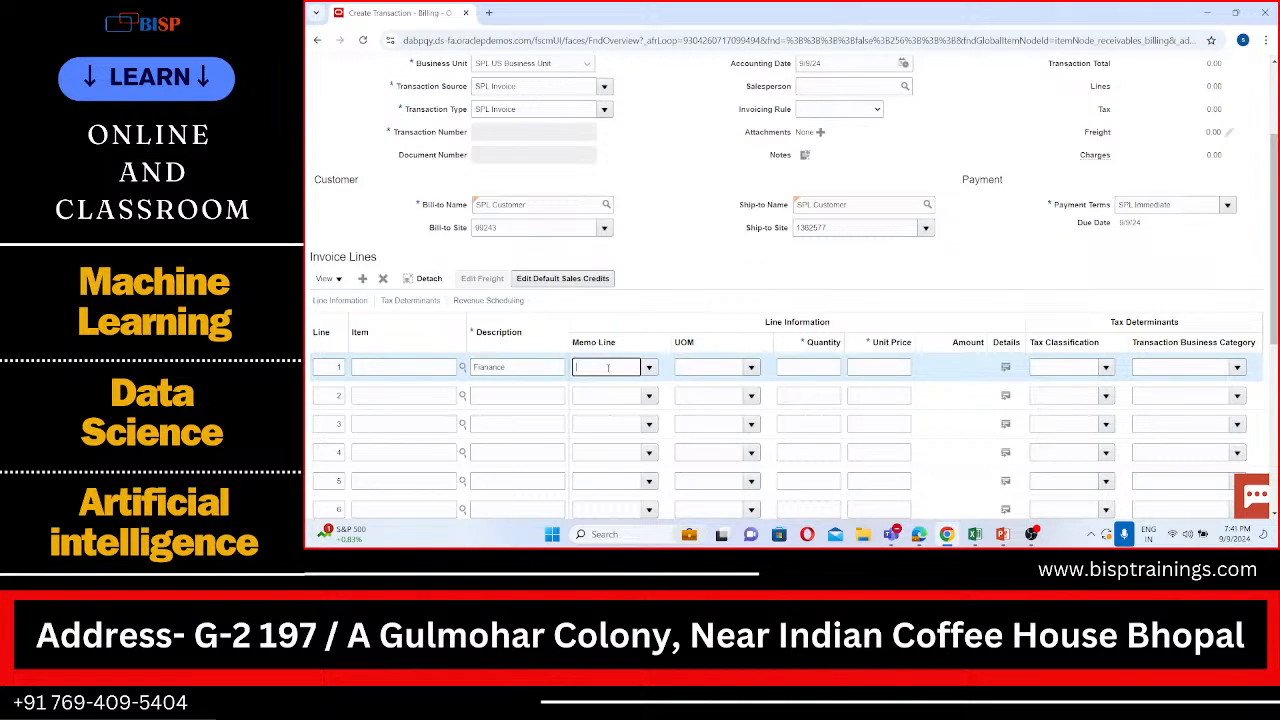
# Step: Clear the description of invoice line 1 and try to set its memo line to "Fianance"
pyautogui.doubleClick(538, 369)
pyautogui.hotkey('ctrl', 'c')
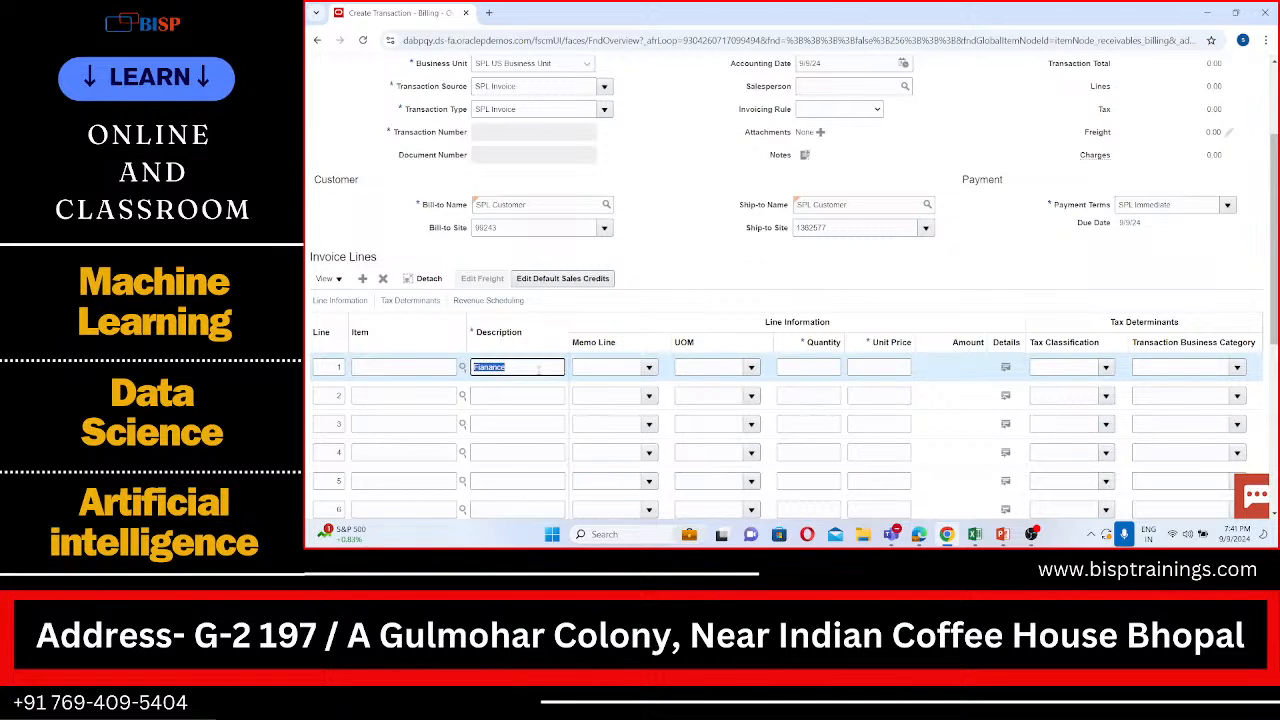
pyautogui.press('BackSpace')
pyautogui.click(597, 367)
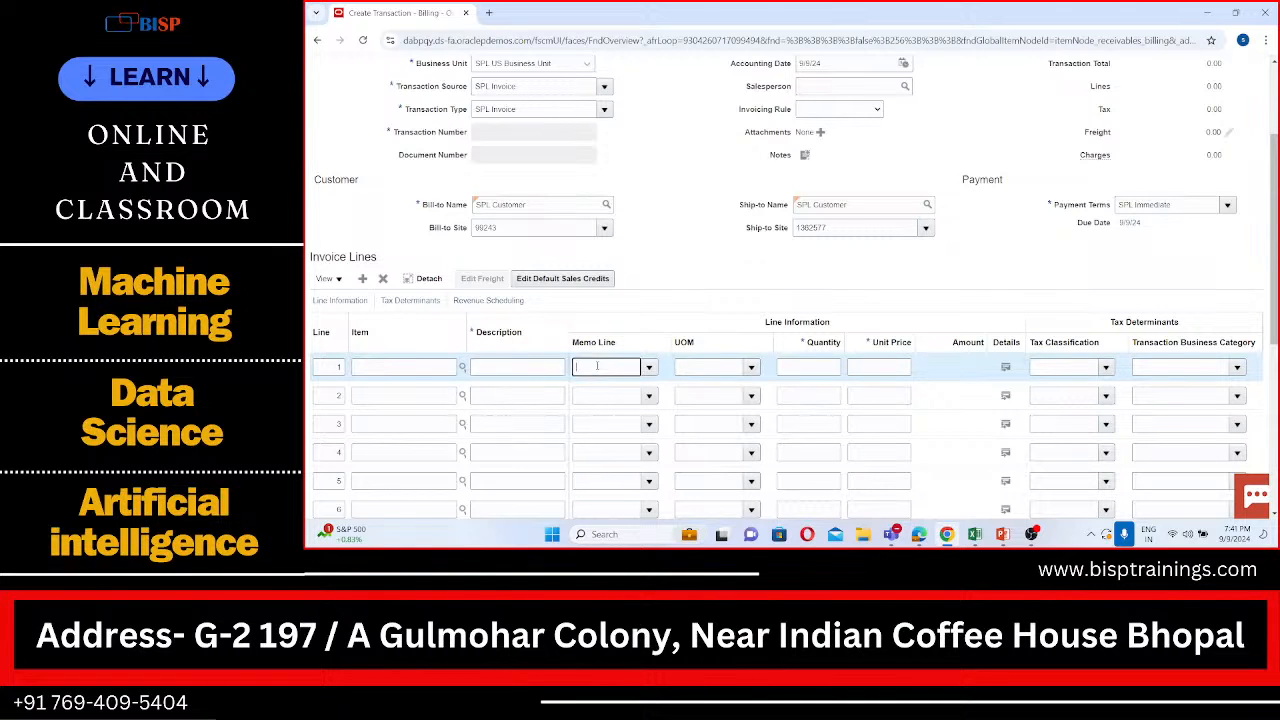
pyautogui.hotkey('ctrl', 'v')
pyautogui.click(715, 276)
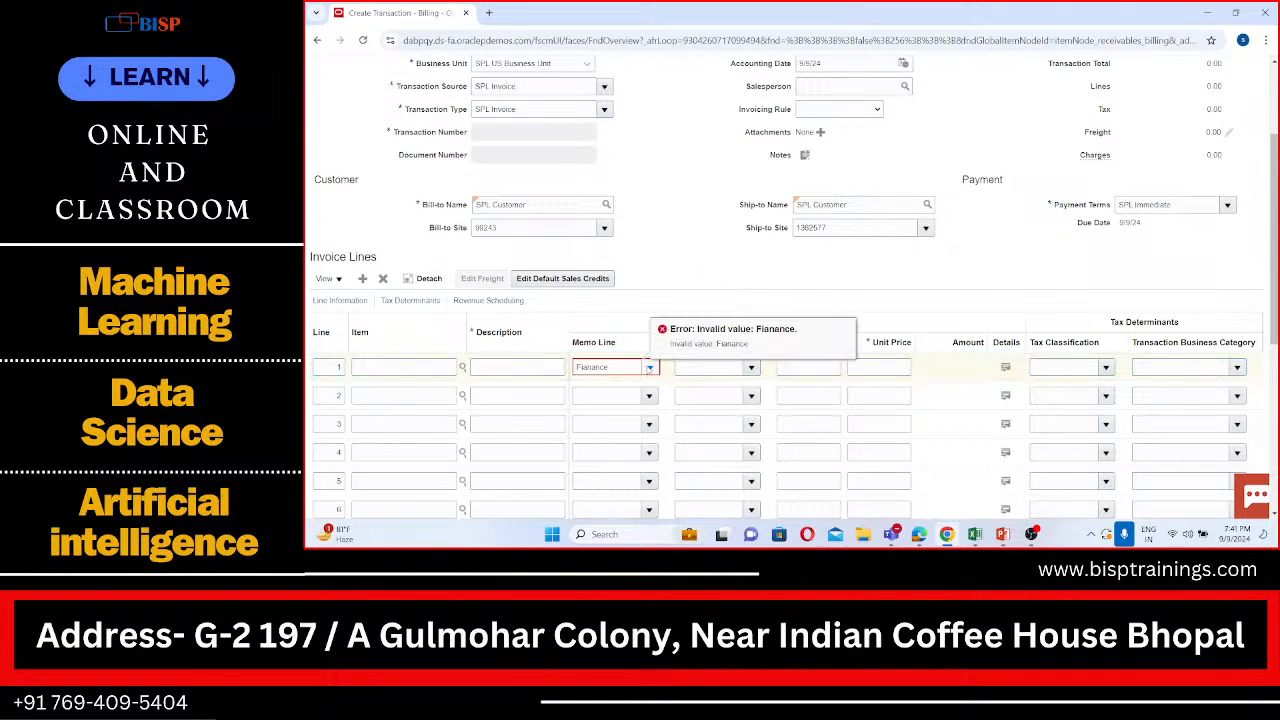
# Step: Check the available memo lines and try re-entering "Fianance" as the memo line of invoice line 1
pyautogui.click(650, 367)
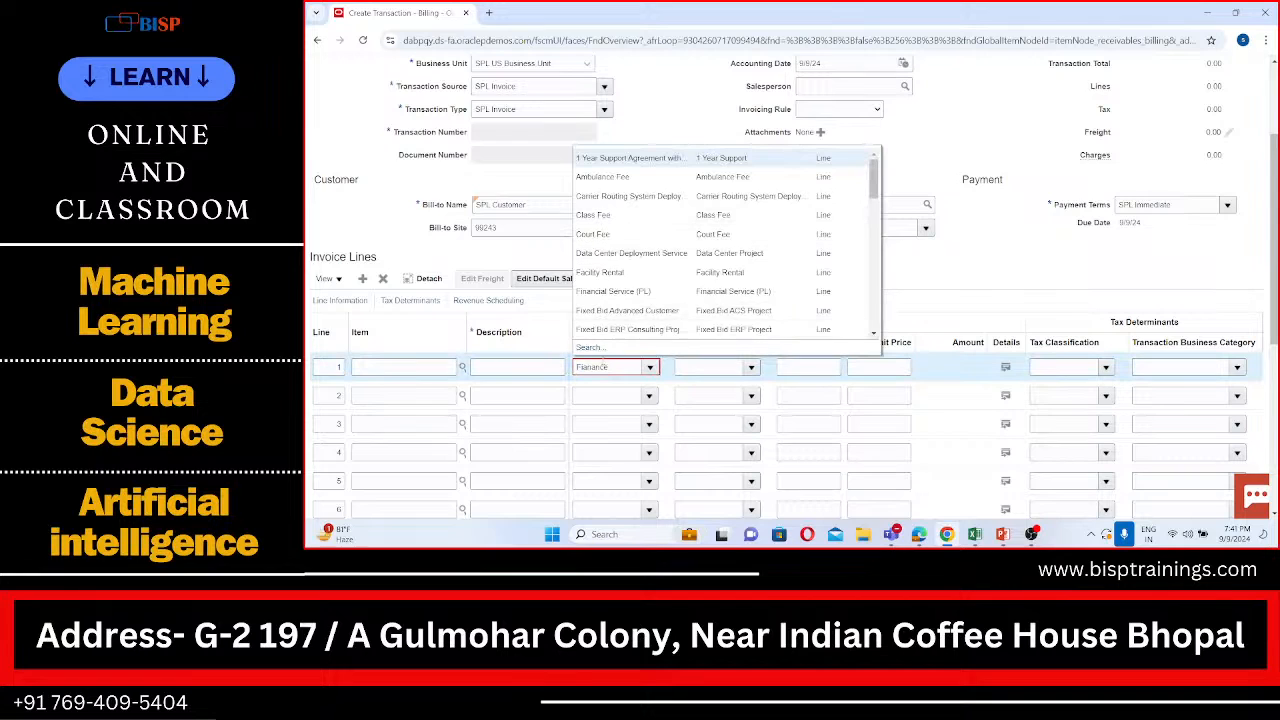
pyautogui.click(610, 367)
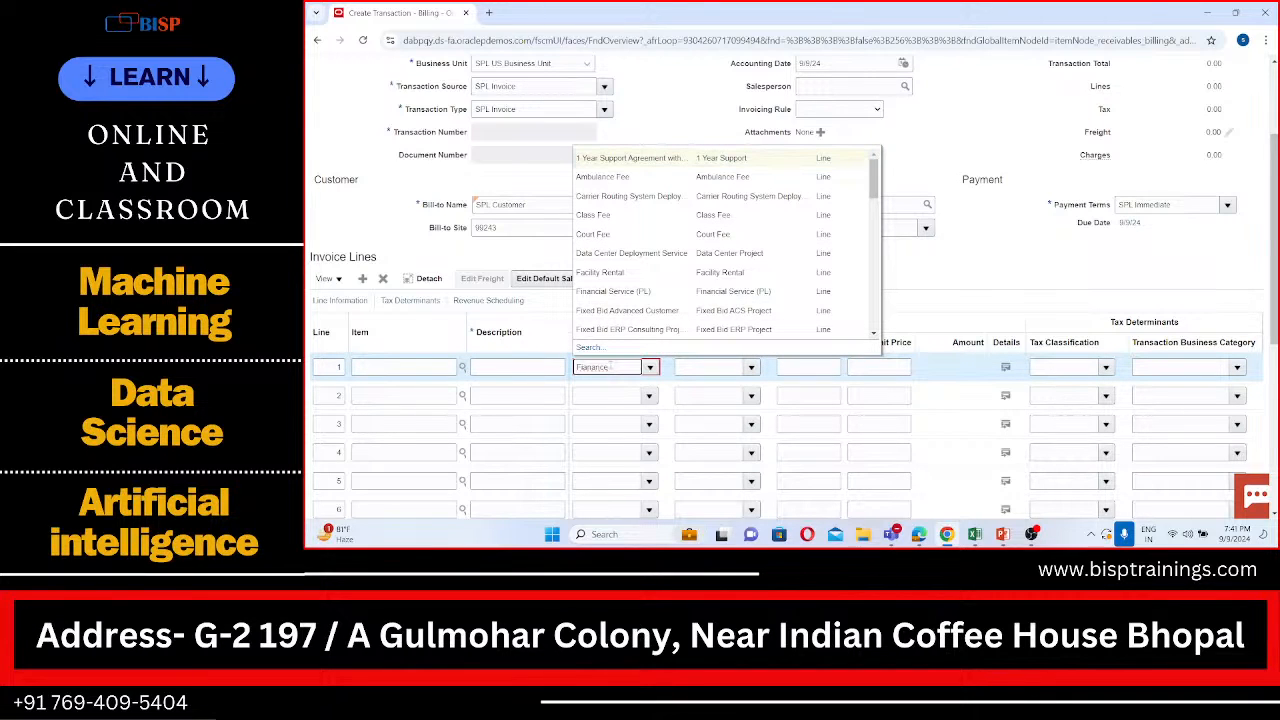
pyautogui.press('BackSpace')
pyautogui.press('BackSpace')
pyautogui.press('BackSpace')
pyautogui.press('BackSpace')
pyautogui.press('BackSpace')
pyautogui.press('BackSpace')
pyautogui.press('BackSpace')
pyautogui.press('BackSpace')
pyautogui.write('Fi')
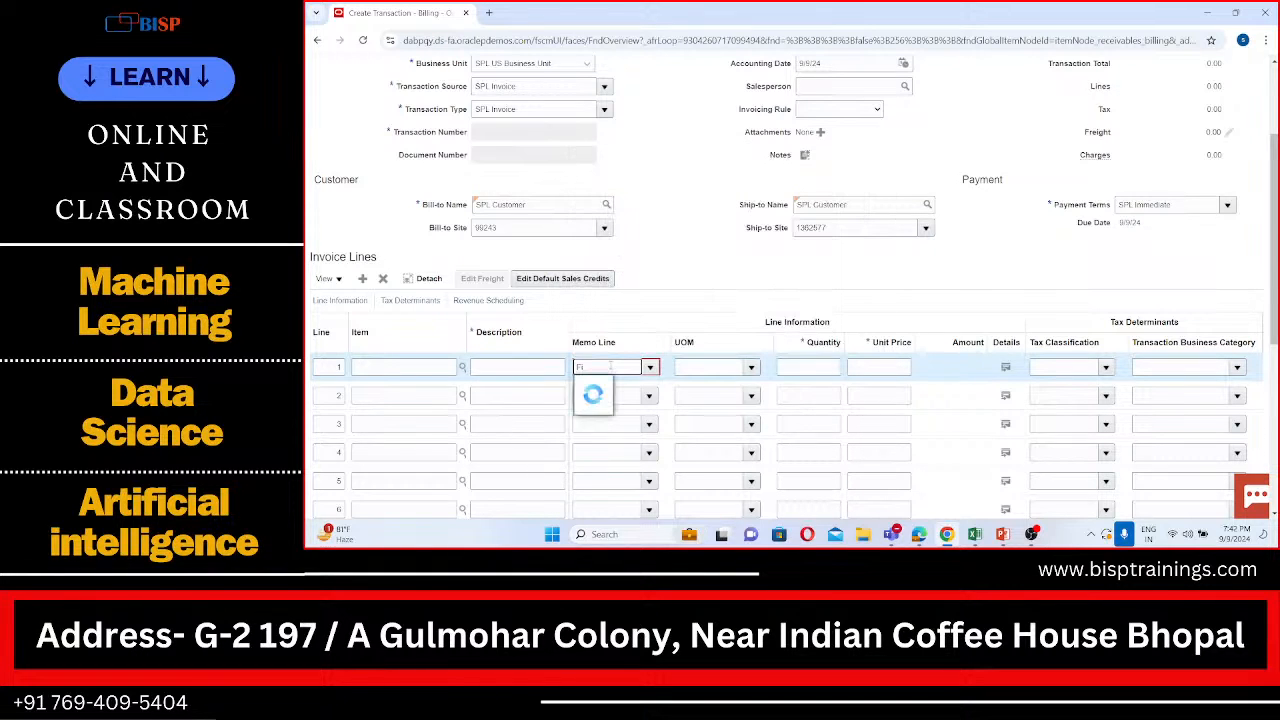
pyautogui.write('nance')
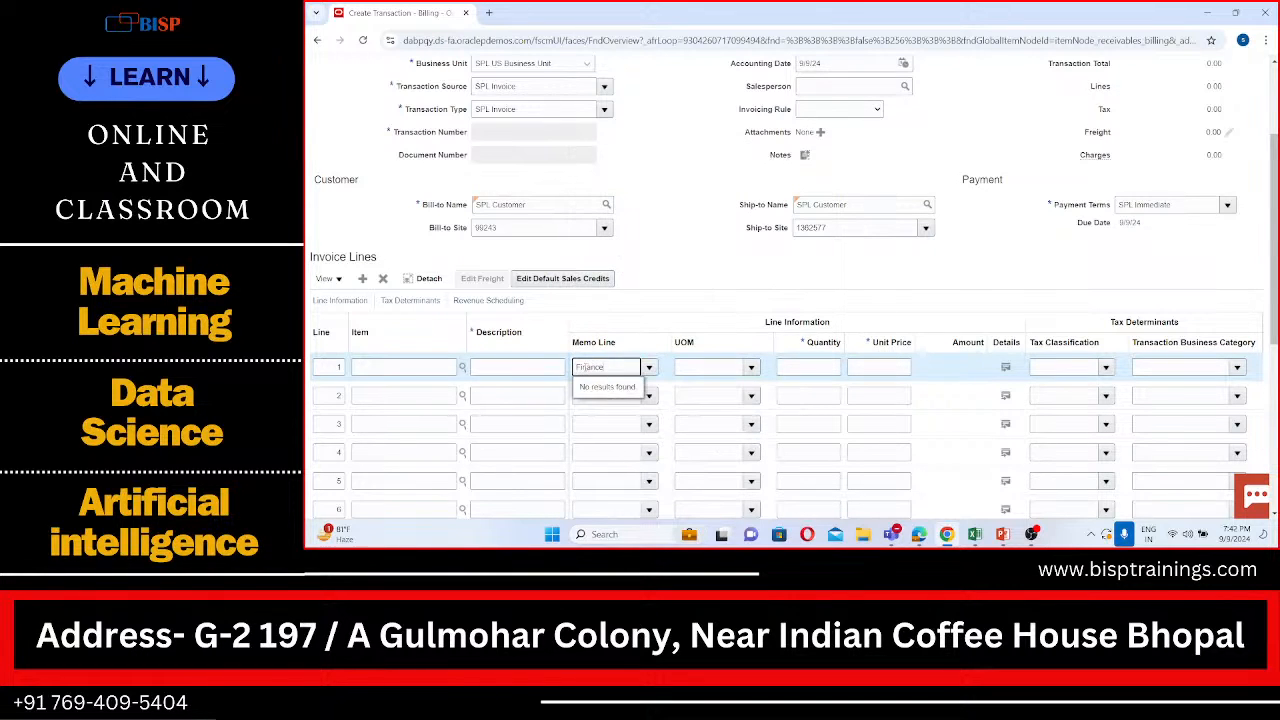
pyautogui.write('a')
pyautogui.click(676, 273)
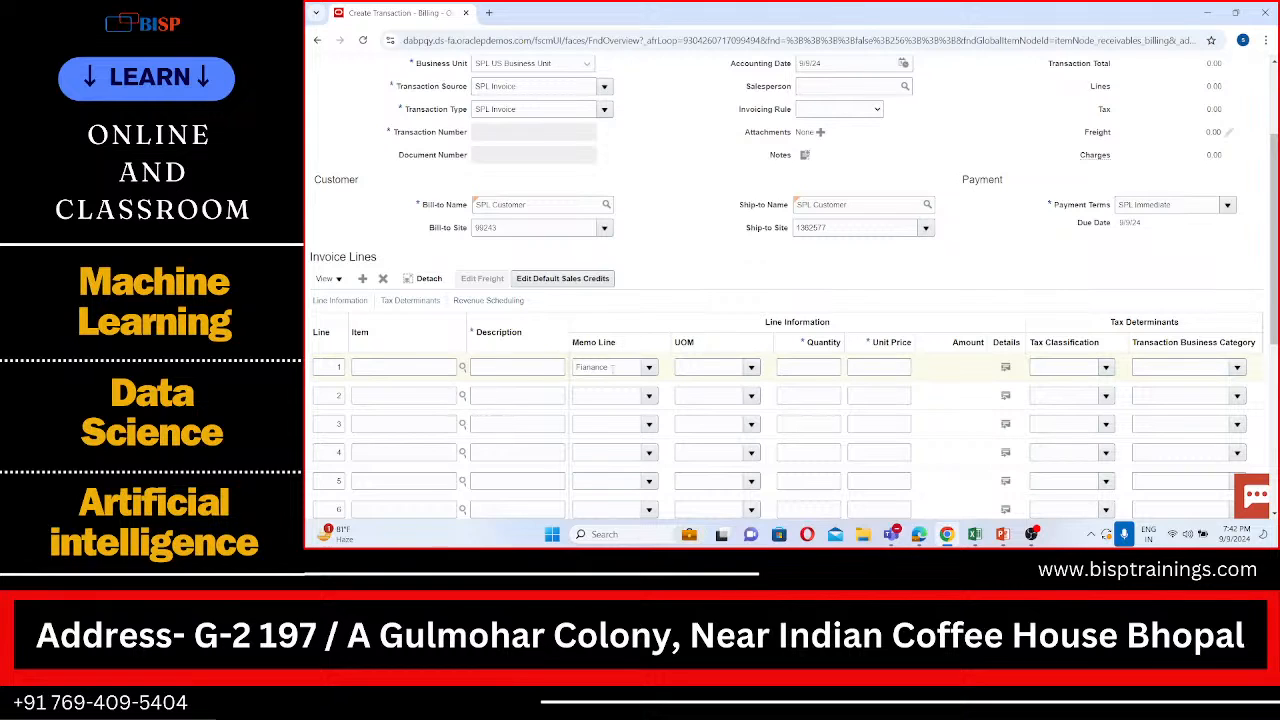
# Step: Try to set both the memo line and the description of invoice line 1 to "Fusion"
pyautogui.click(612, 367)
pyautogui.press('BackSpace')
pyautogui.press('BackSpace')
pyautogui.press('BackSpace')
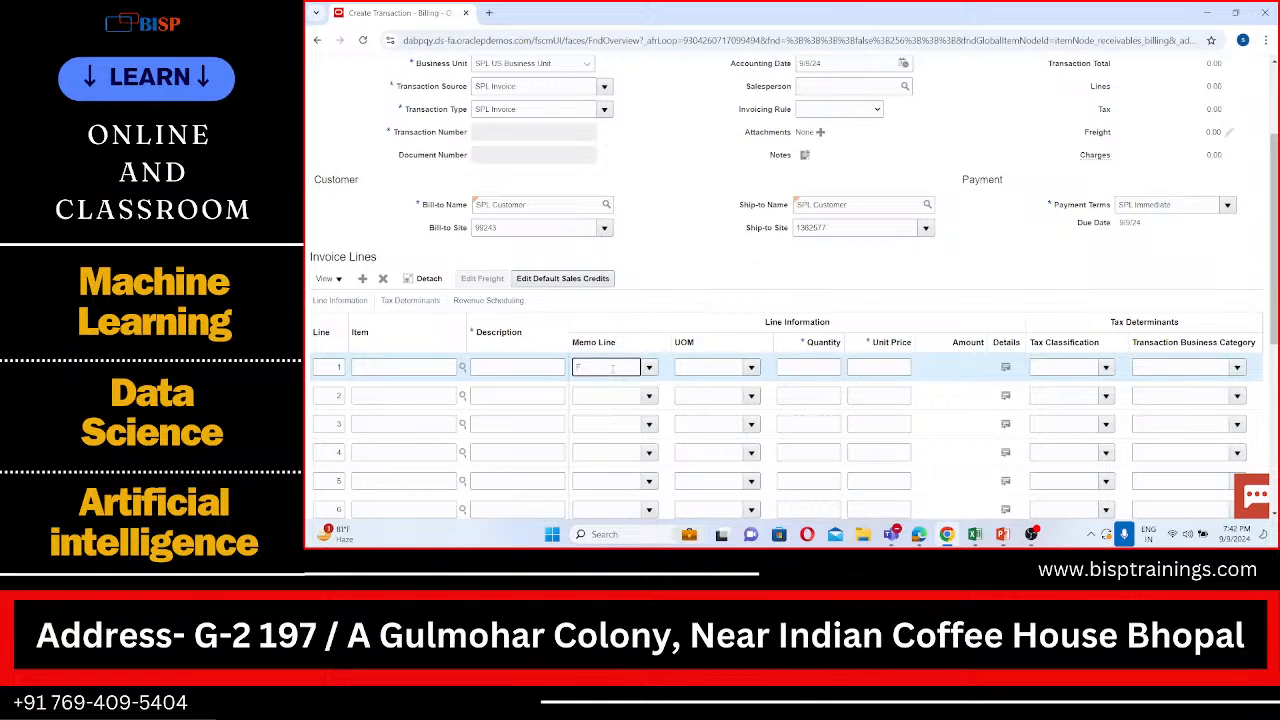
pyautogui.write('usi')
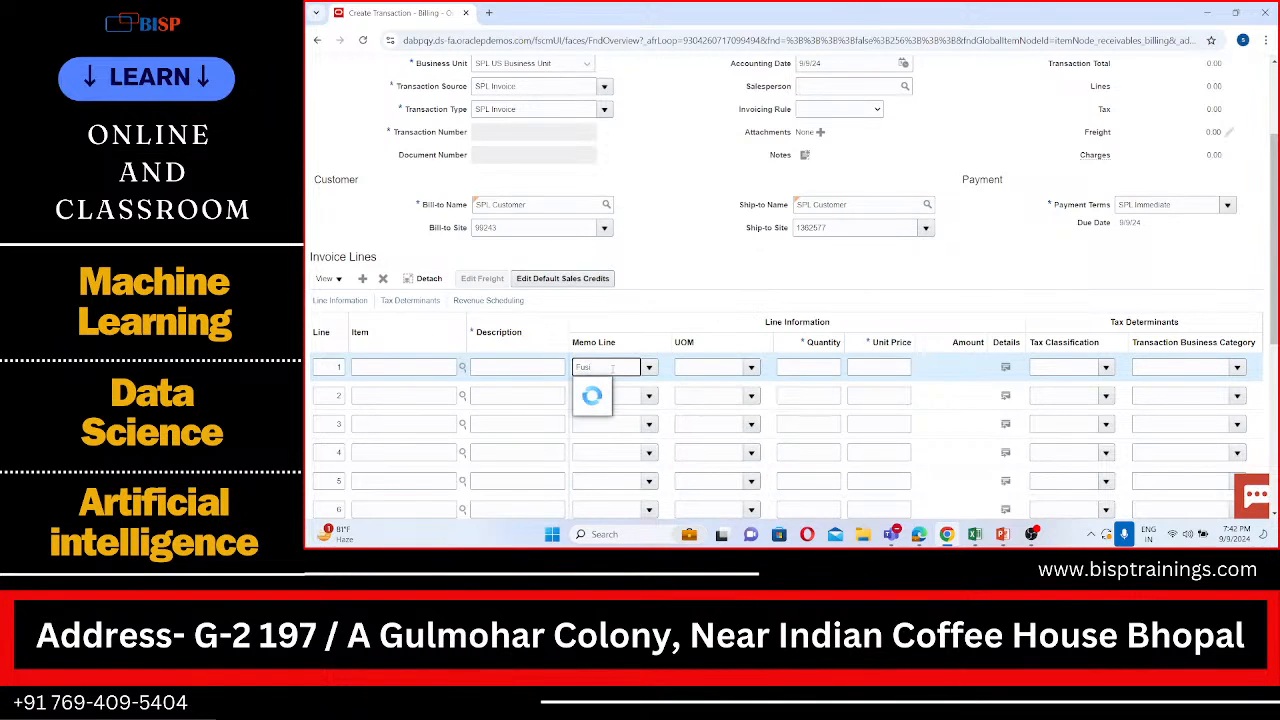
pyautogui.write('on')
pyautogui.click(549, 367)
pyautogui.write('Fu')
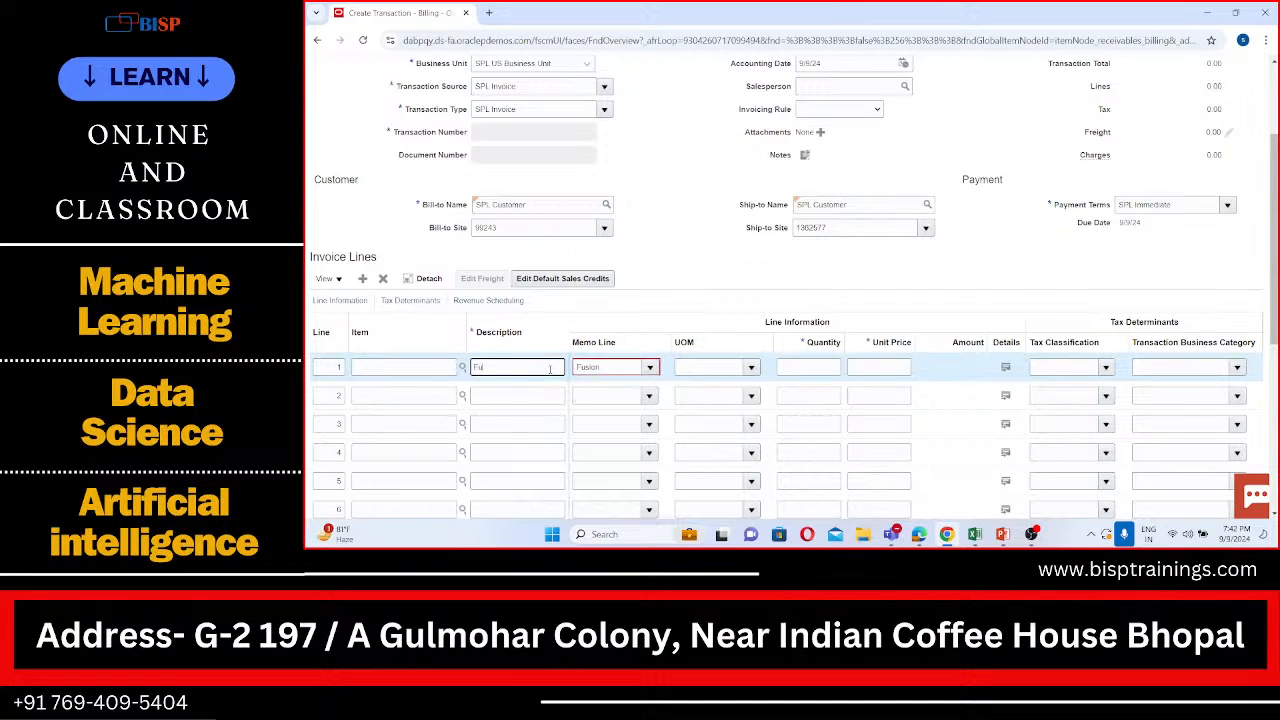
pyautogui.write('sion')
pyautogui.click(653, 293)
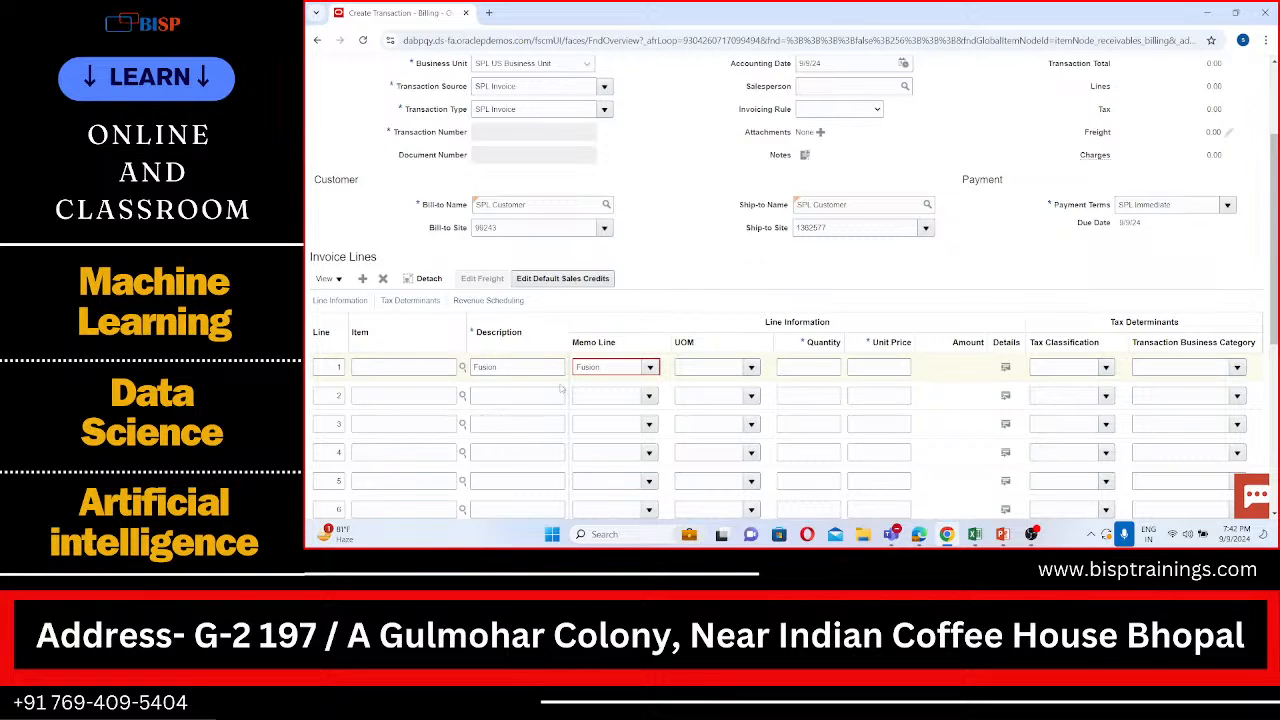
# Step: Clear the description and memo line of invoice line 1 and try "Finance" as its memo line
pyautogui.click(513, 369)
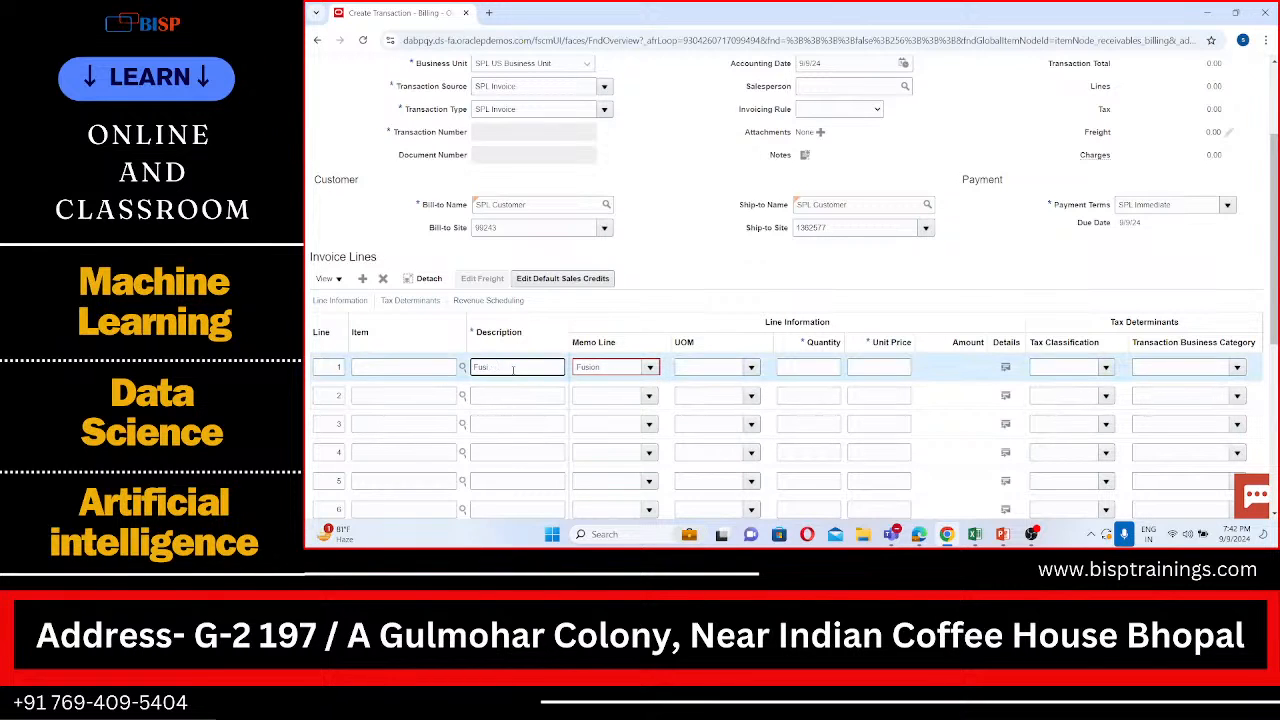
pyautogui.press('BackSpace')
pyautogui.press('BackSpace')
pyautogui.press('BackSpace')
pyautogui.click(605, 369)
pyautogui.press('BackSpace')
pyautogui.press('BackSpace')
pyautogui.press('BackSpace')
pyautogui.press('BackSpace')
pyautogui.press('BackSpace')
pyautogui.press('BackSpace')
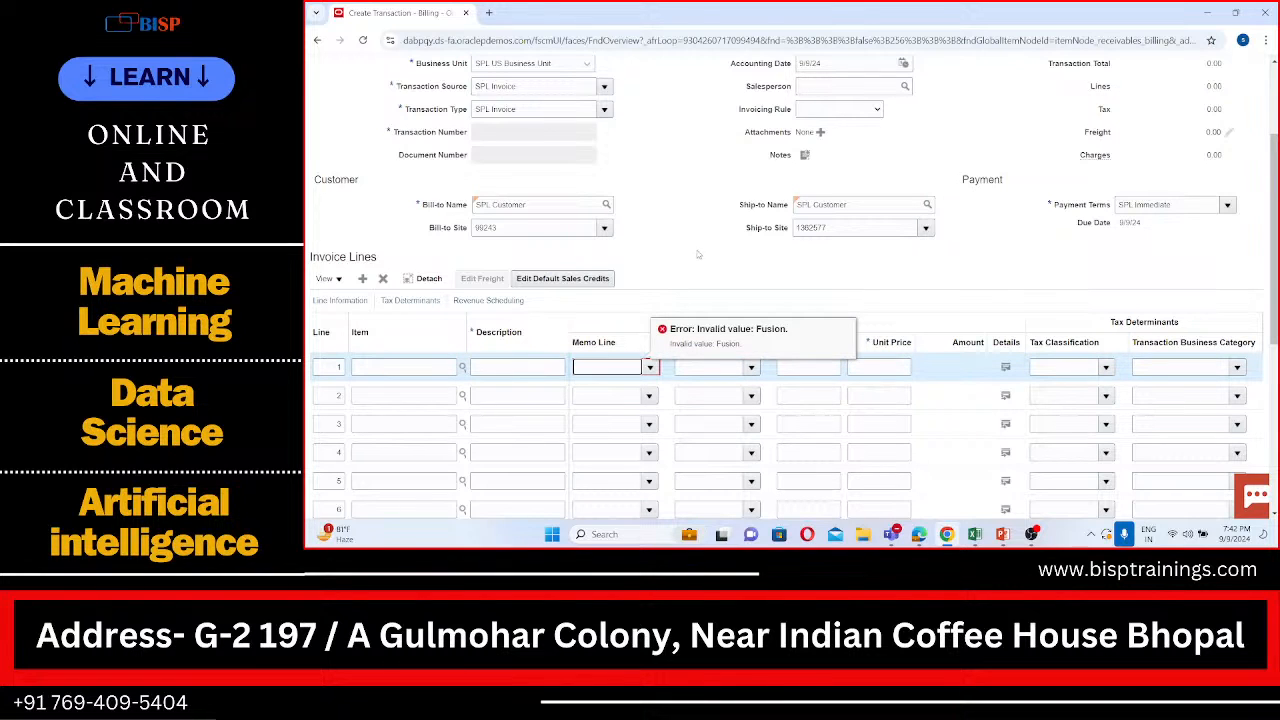
pyautogui.click(613, 368)
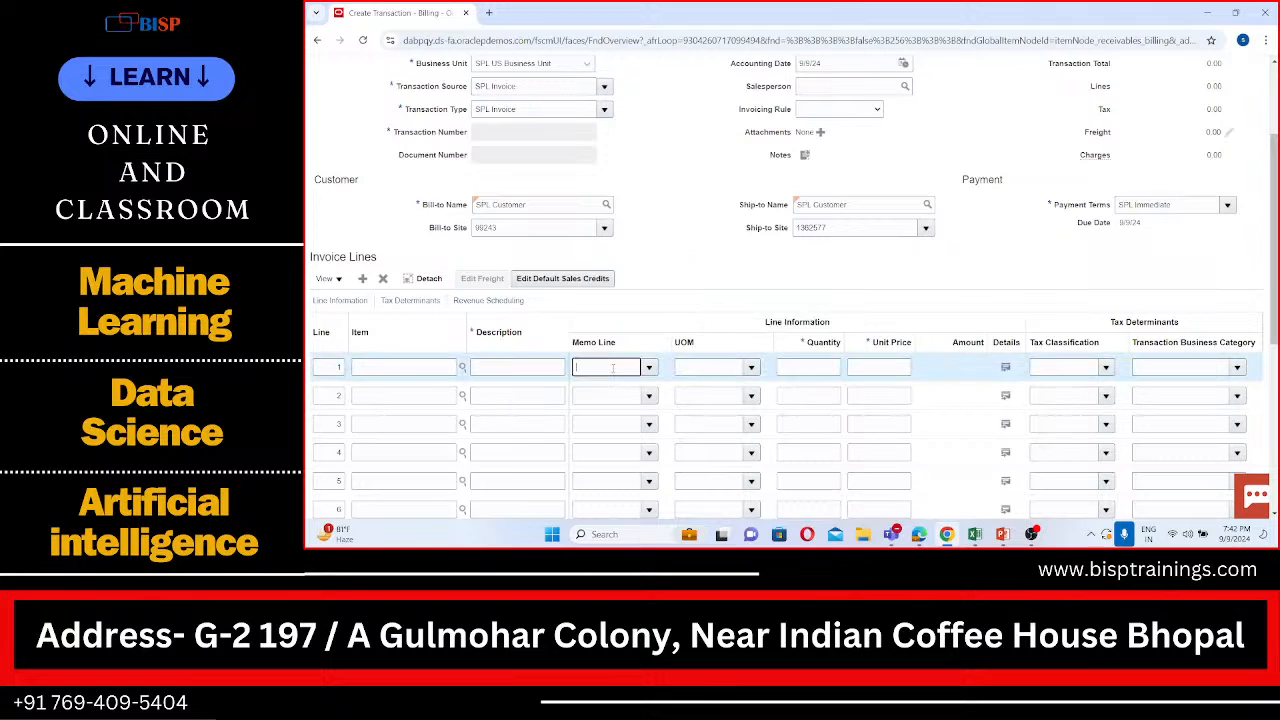
pyautogui.write('Final')
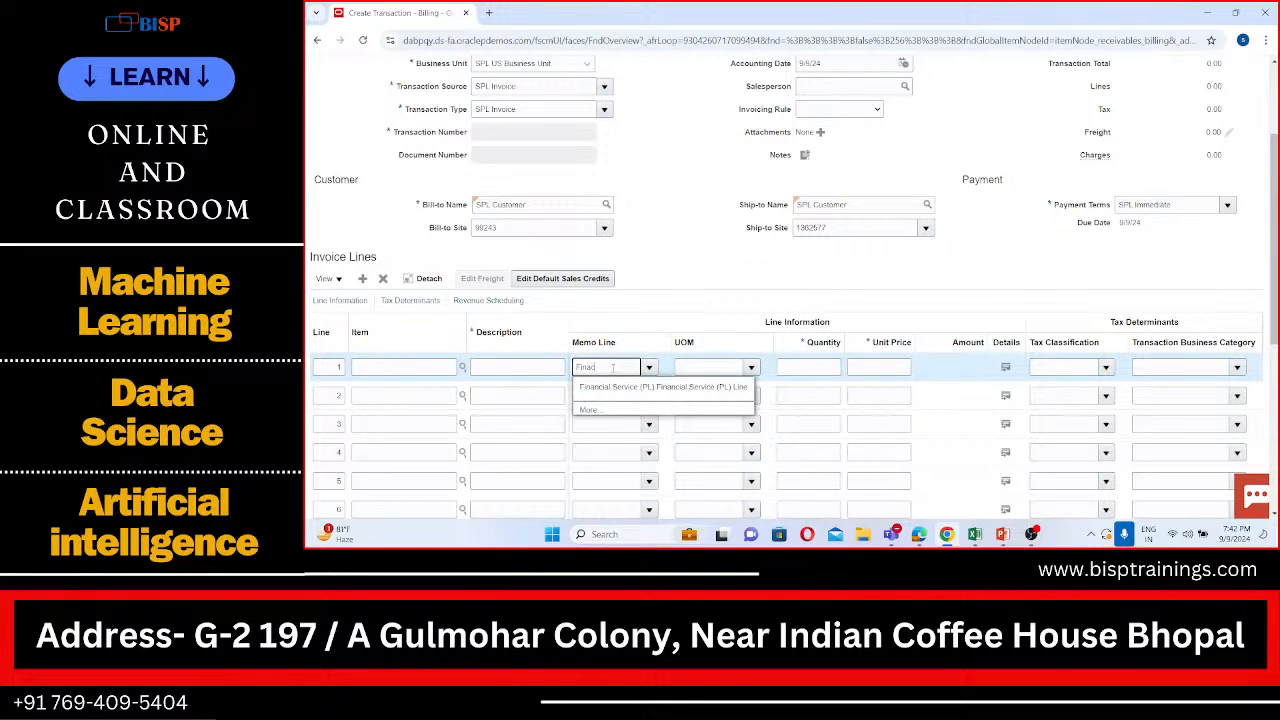
pyautogui.write('nce')
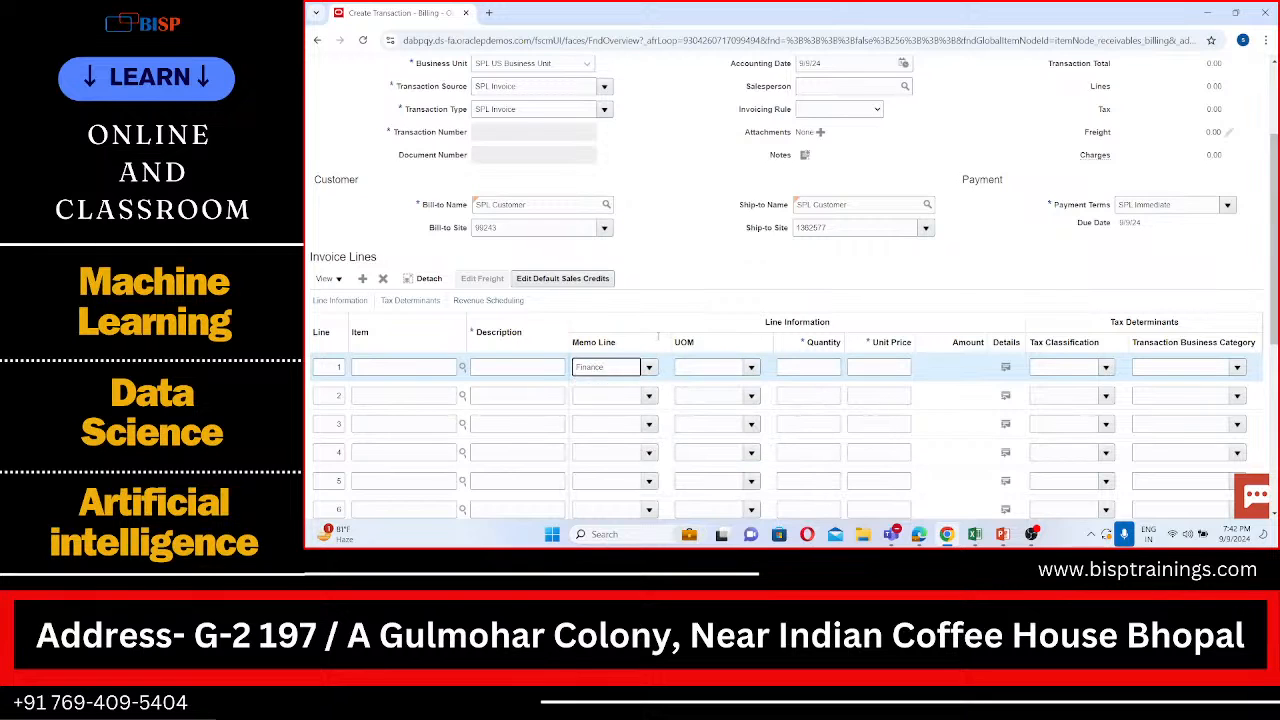
pyautogui.click(692, 294)
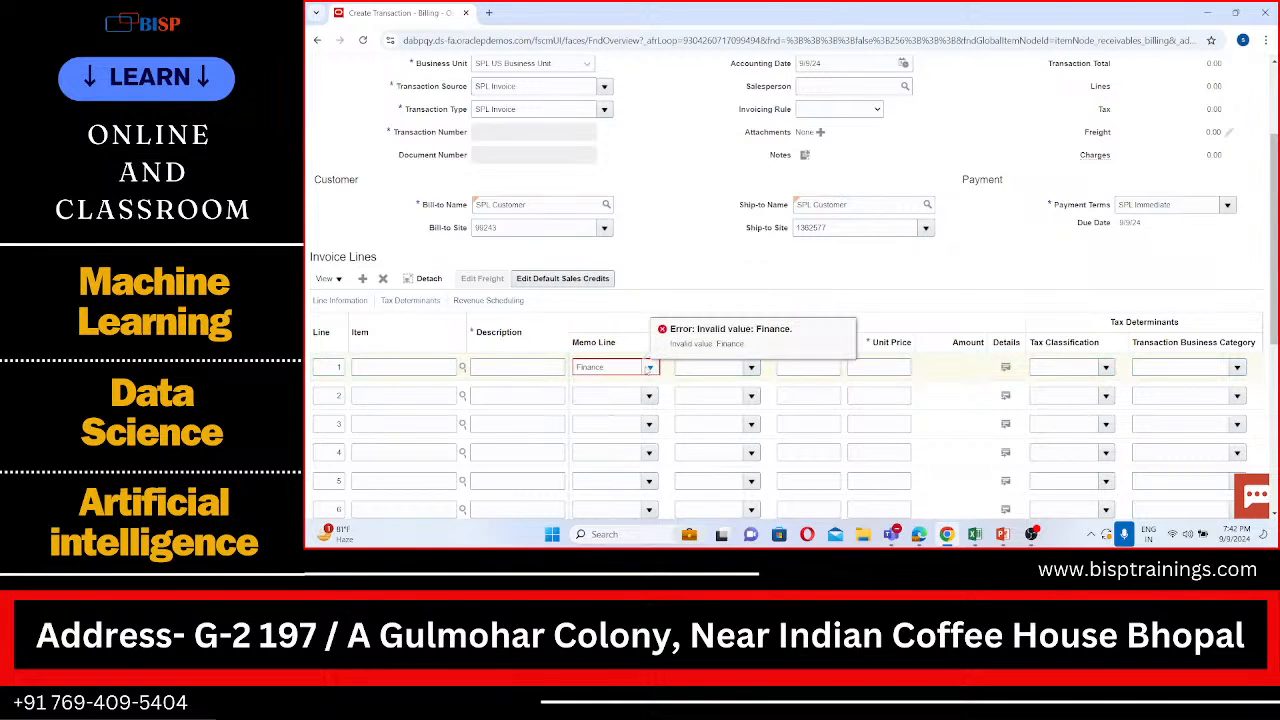
# Step: Try to set the memo line of invoice line 1 to "Oracle" and enter "Oracle" as its description
pyautogui.click(624, 369)
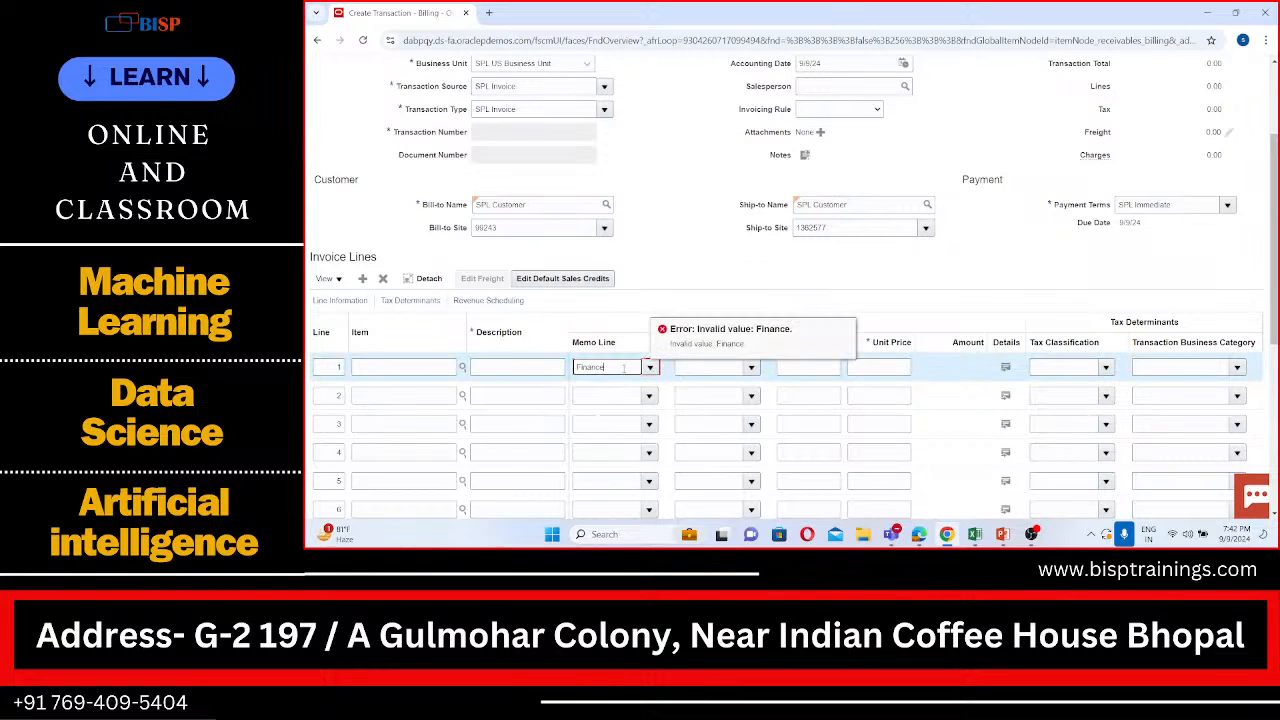
pyautogui.press('BackSpace')
pyautogui.press('BackSpace')
pyautogui.press('BackSpace')
pyautogui.write('Oracle')
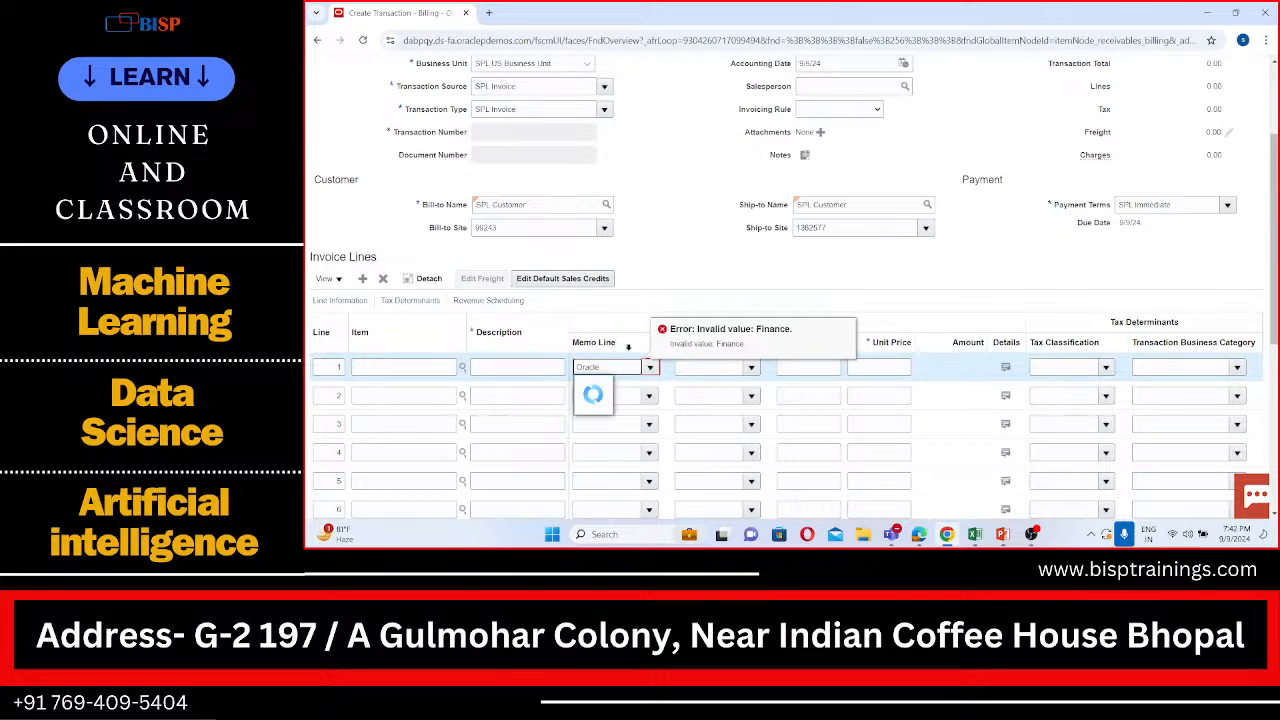
pyautogui.click(660, 271)
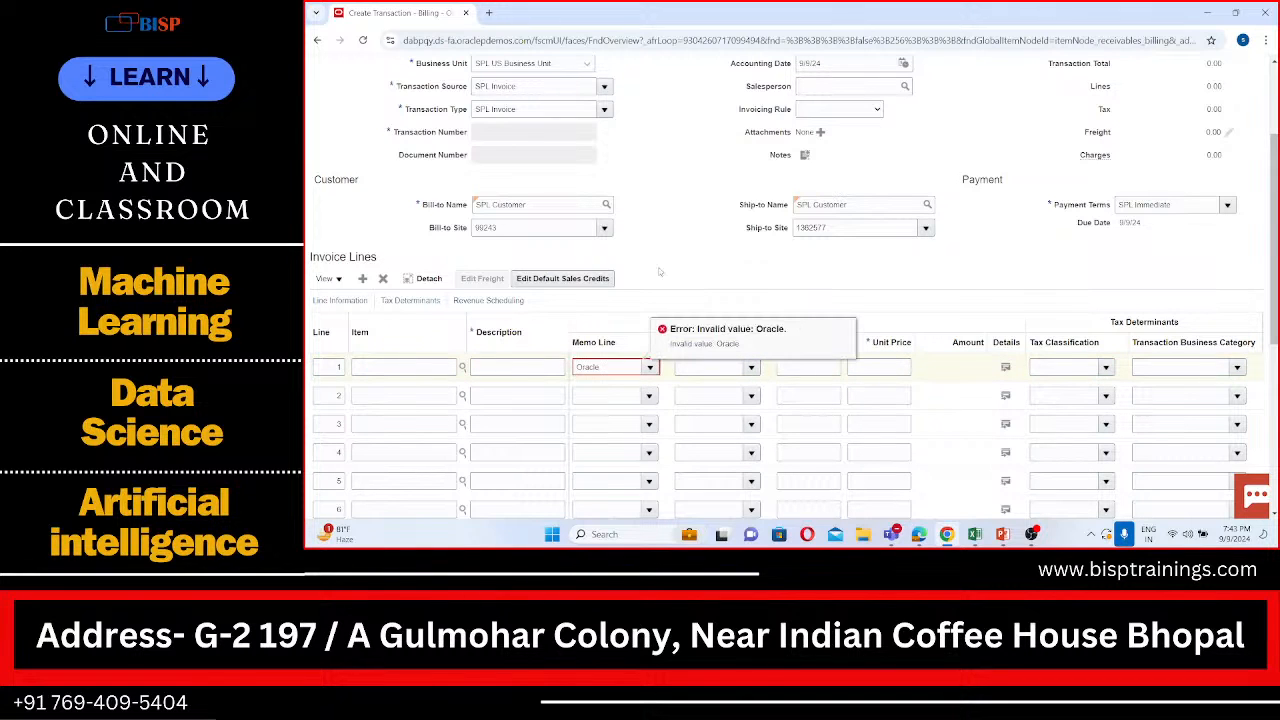
pyautogui.click(510, 368)
pyautogui.write('Oracle')
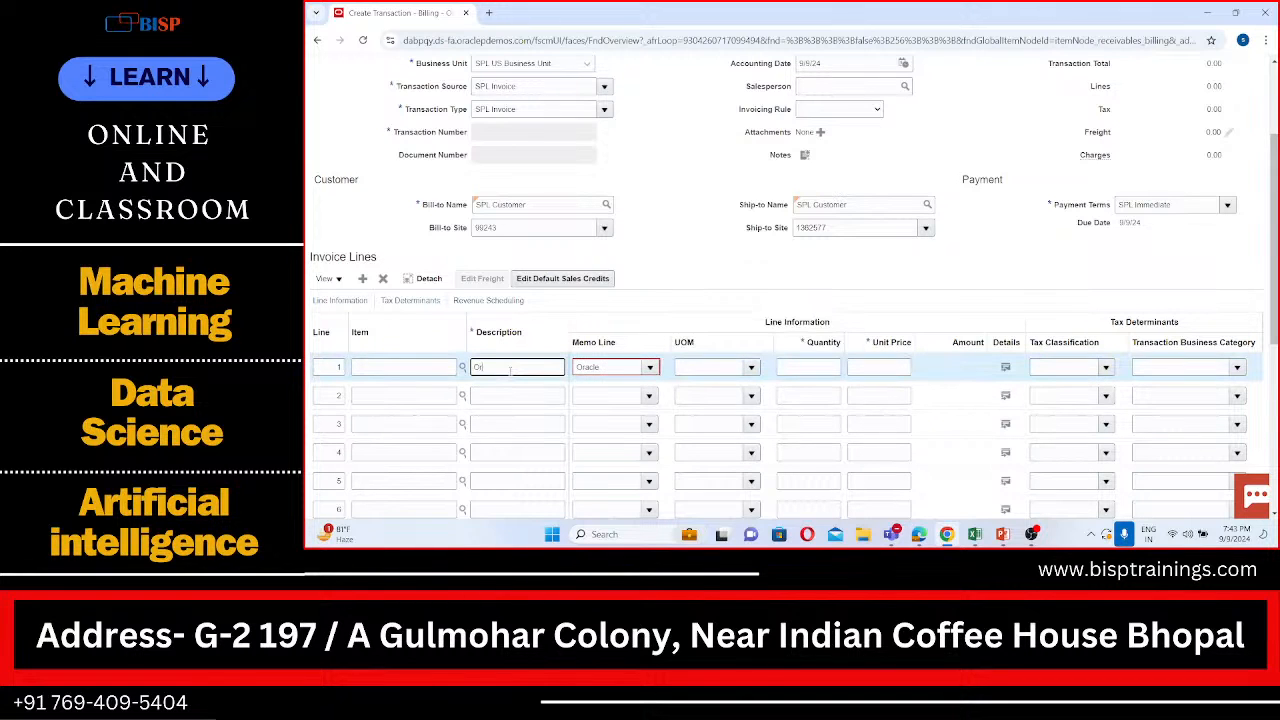
pyautogui.click(665, 258)
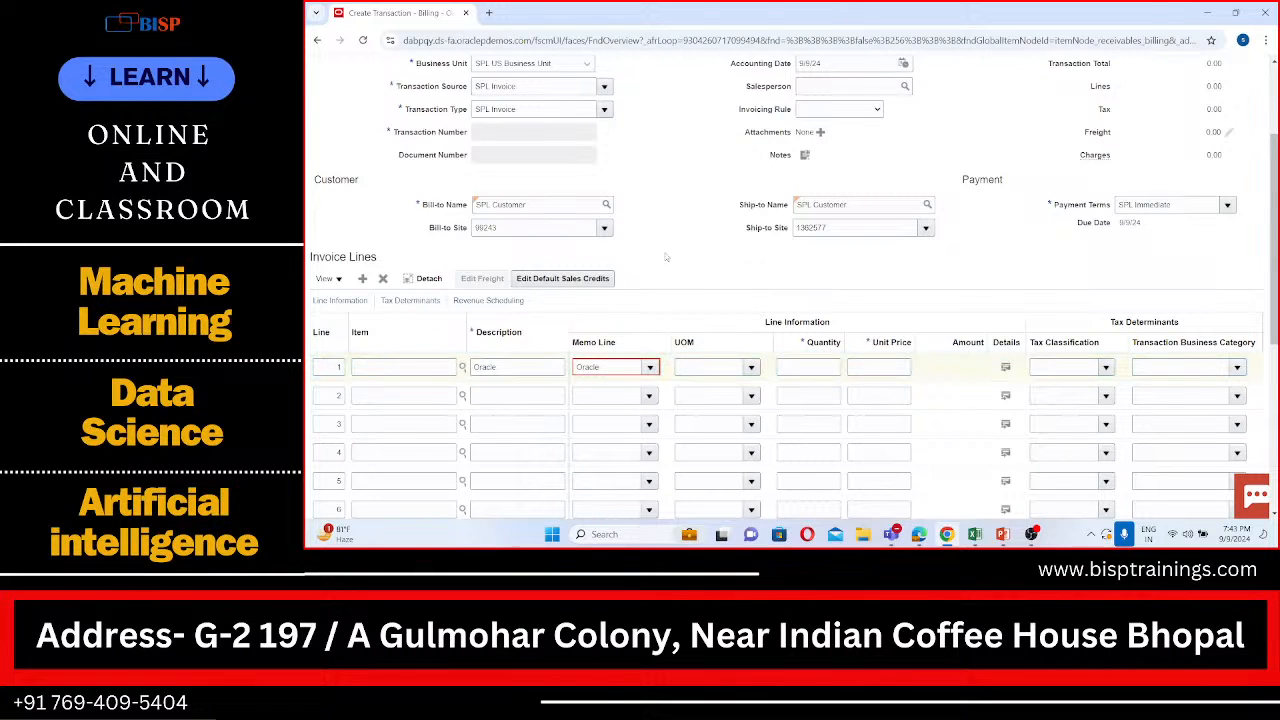
# Step: Choose Ambulance Fee from the available memo lines for invoice line 1
pyautogui.click(650, 368)
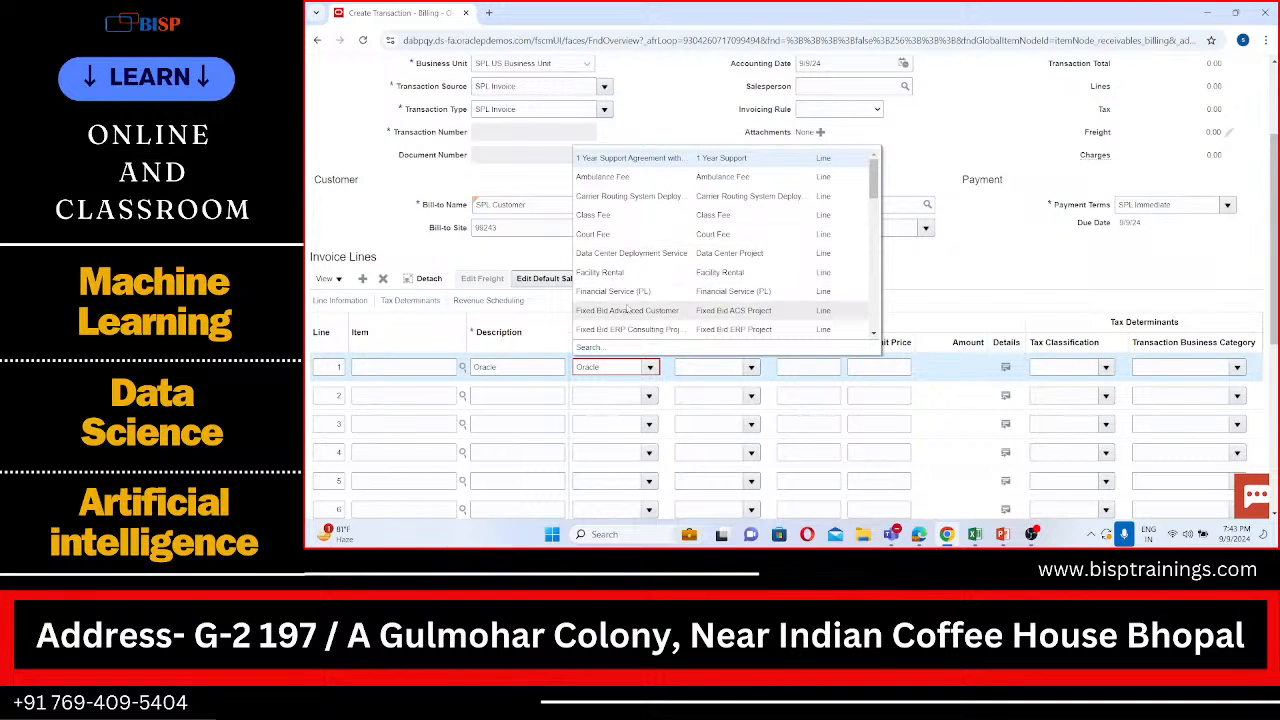
pyautogui.click(627, 177)
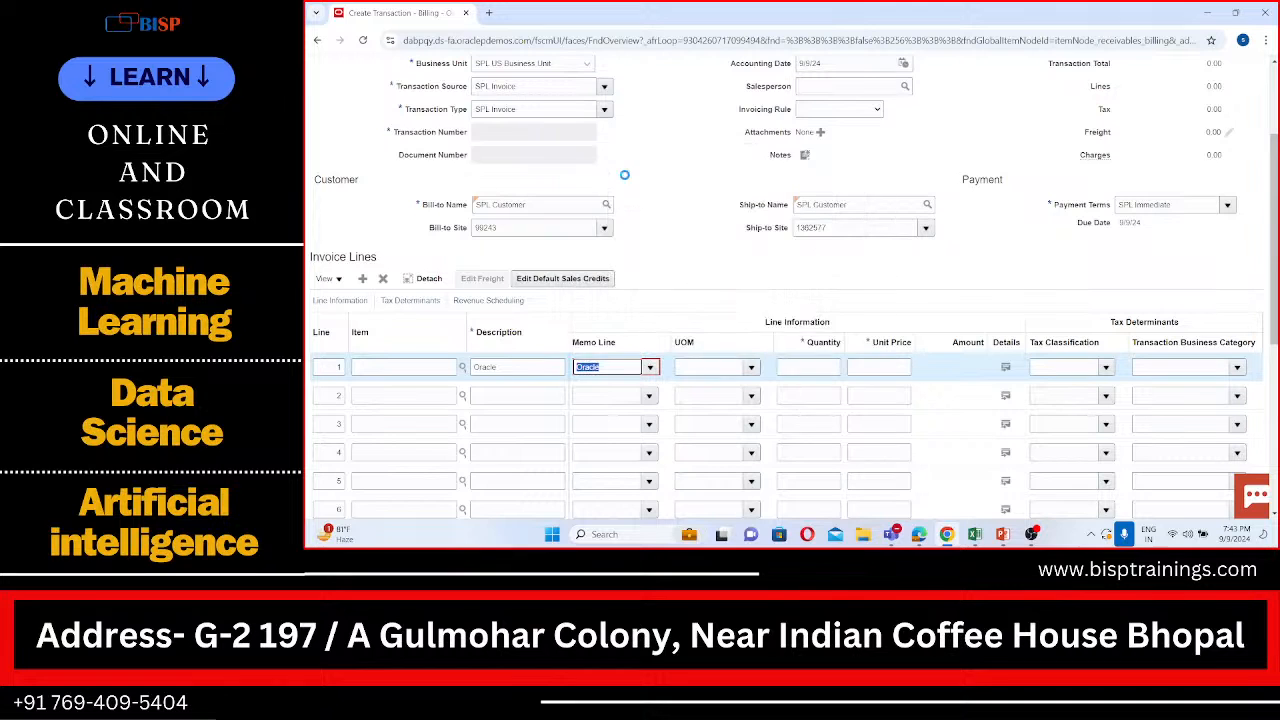
pyautogui.click(538, 366)
# Step: Clear the unit of measure of the Ambulance Fee line and set its quantity to 1 and unit price to 1000
pyautogui.scroll(-1, 666, 307)
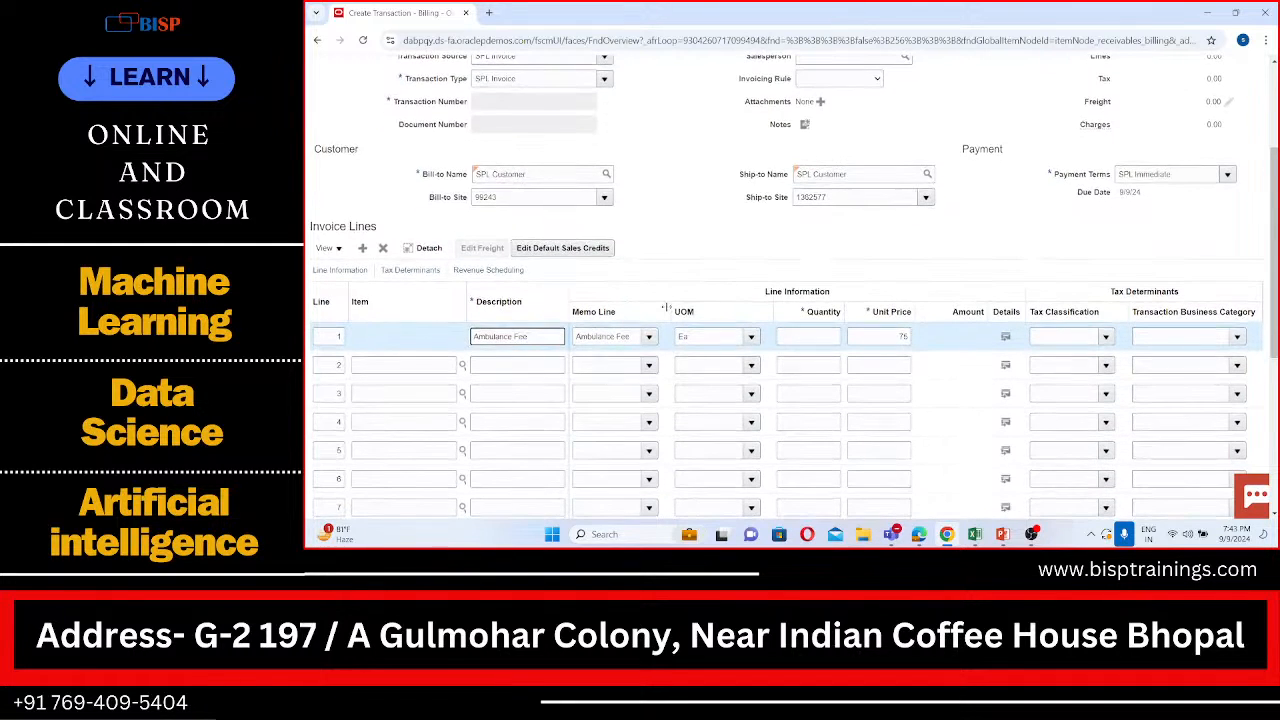
pyautogui.click(700, 336)
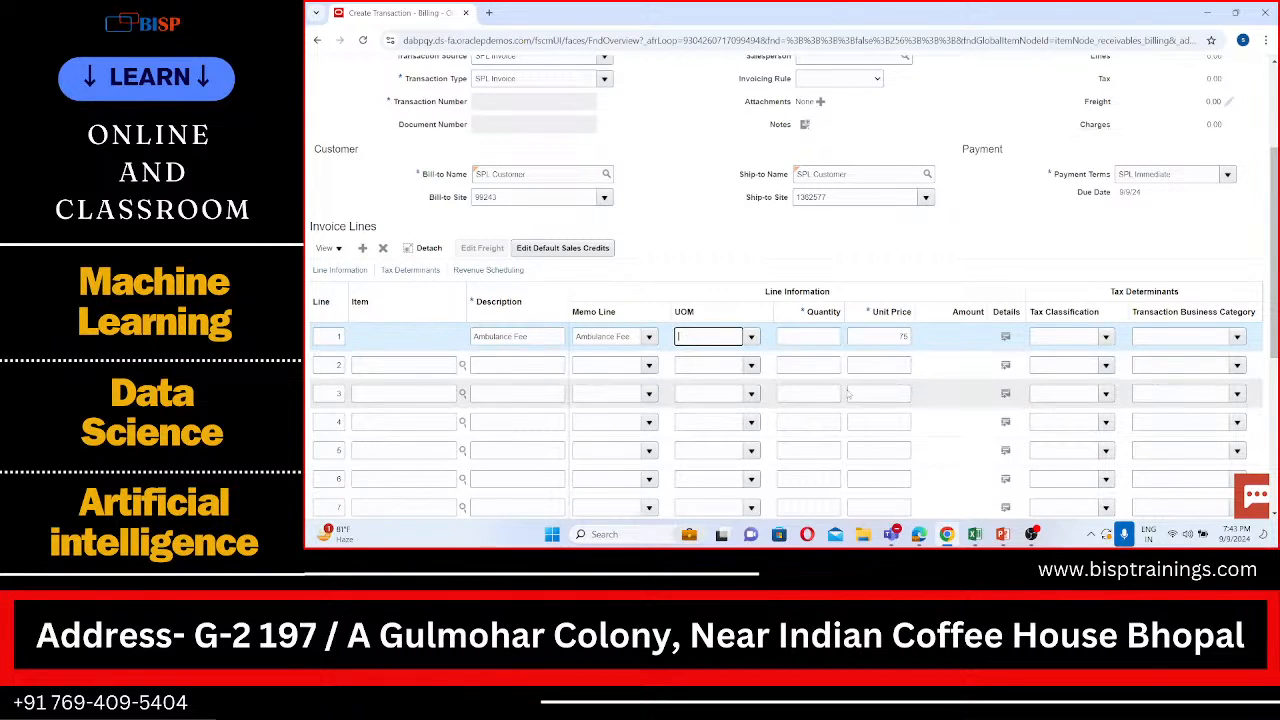
pyautogui.click(824, 337)
pyautogui.write('1')
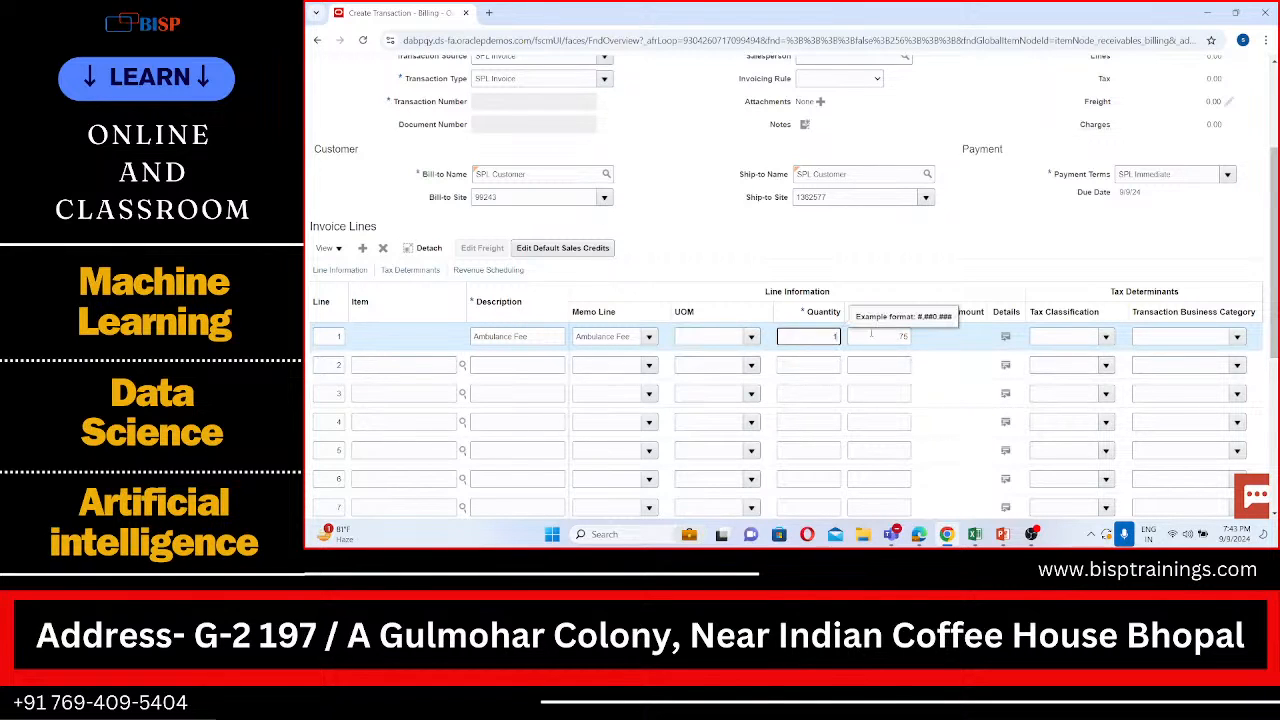
pyautogui.press('Tab')
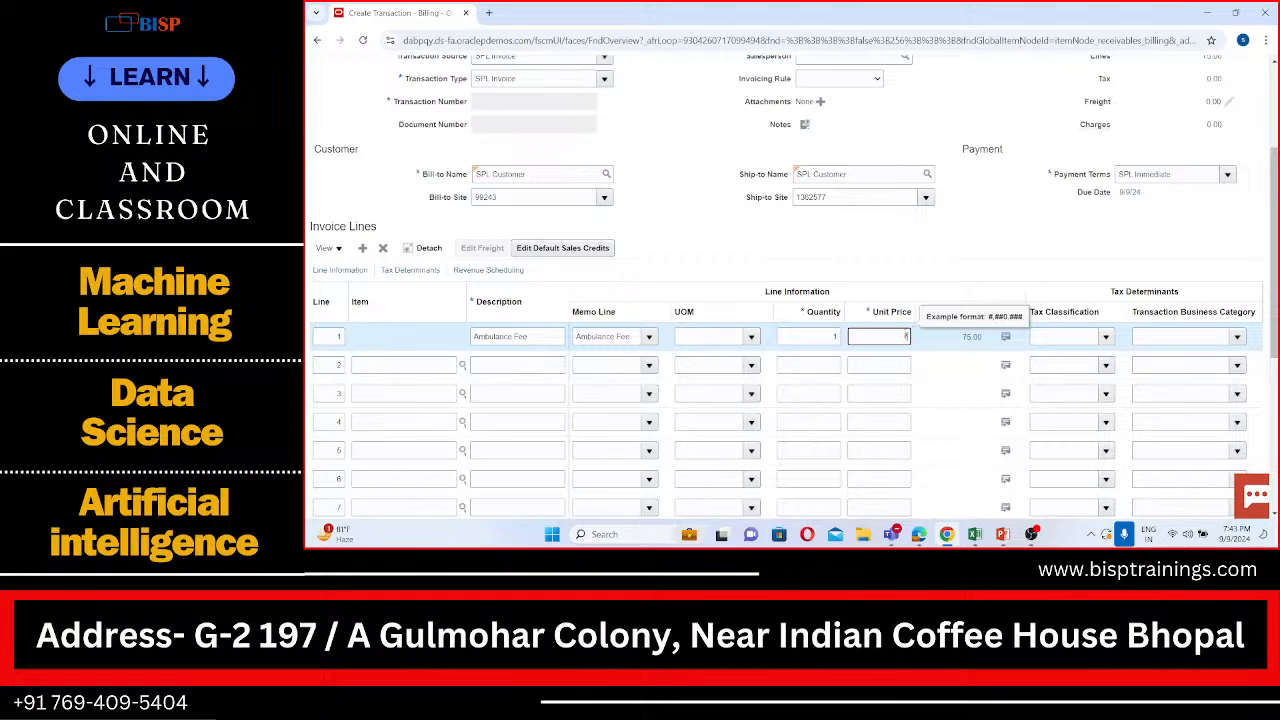
pyautogui.write('1000')
pyautogui.rightClick(1009, 264)
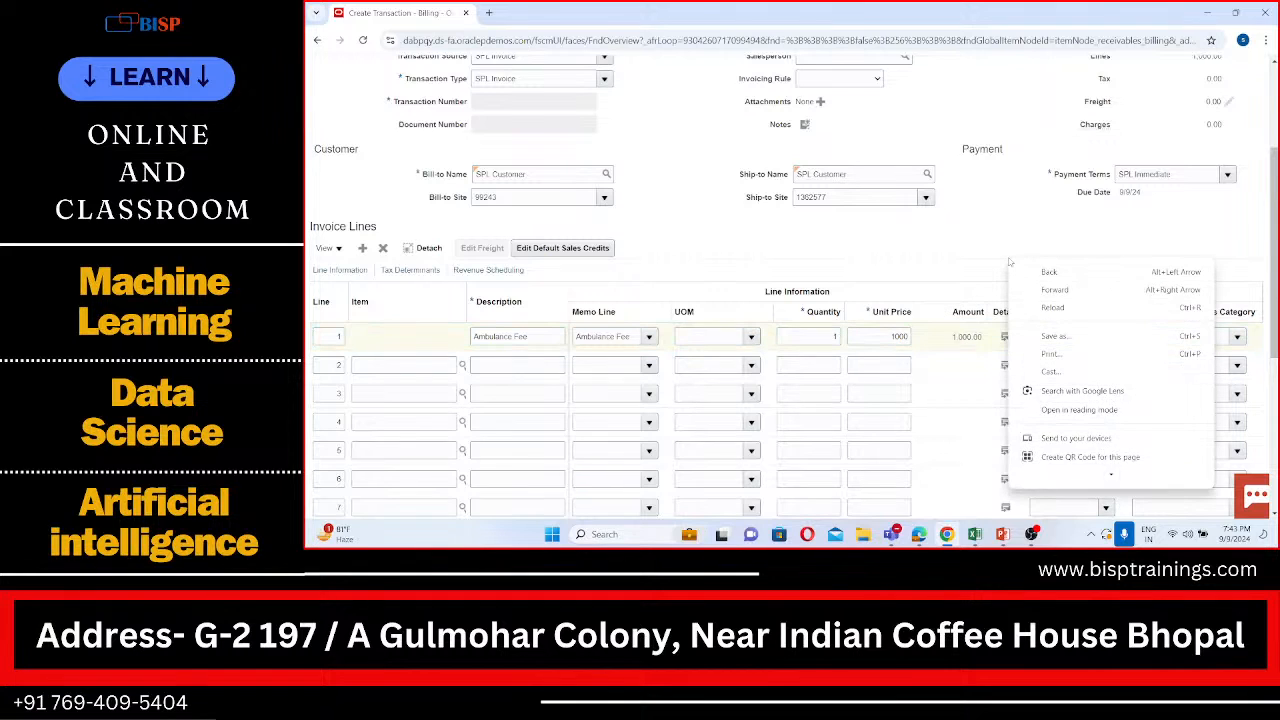
pyautogui.click(977, 190)
# Step: Check the invoice entries, then complete the invoice and open it for review
pyautogui.scroll(3, 1010, 280)
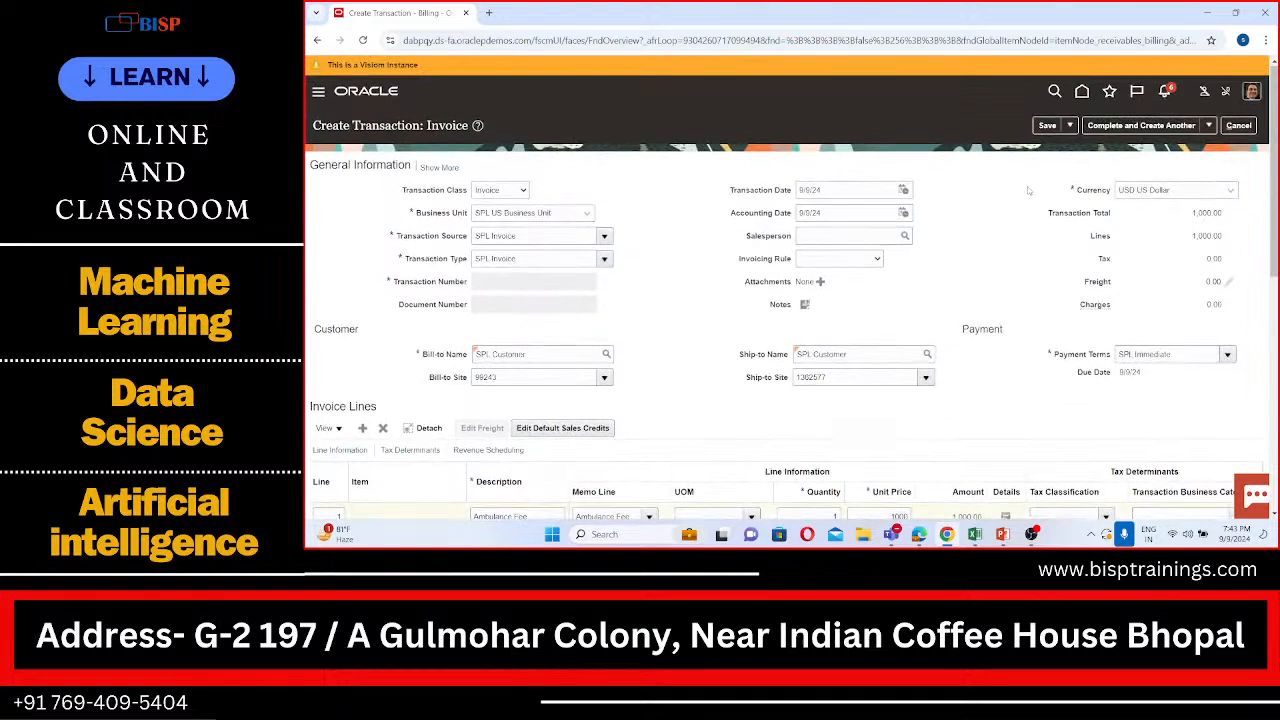
pyautogui.scroll(-1, 1027, 186)
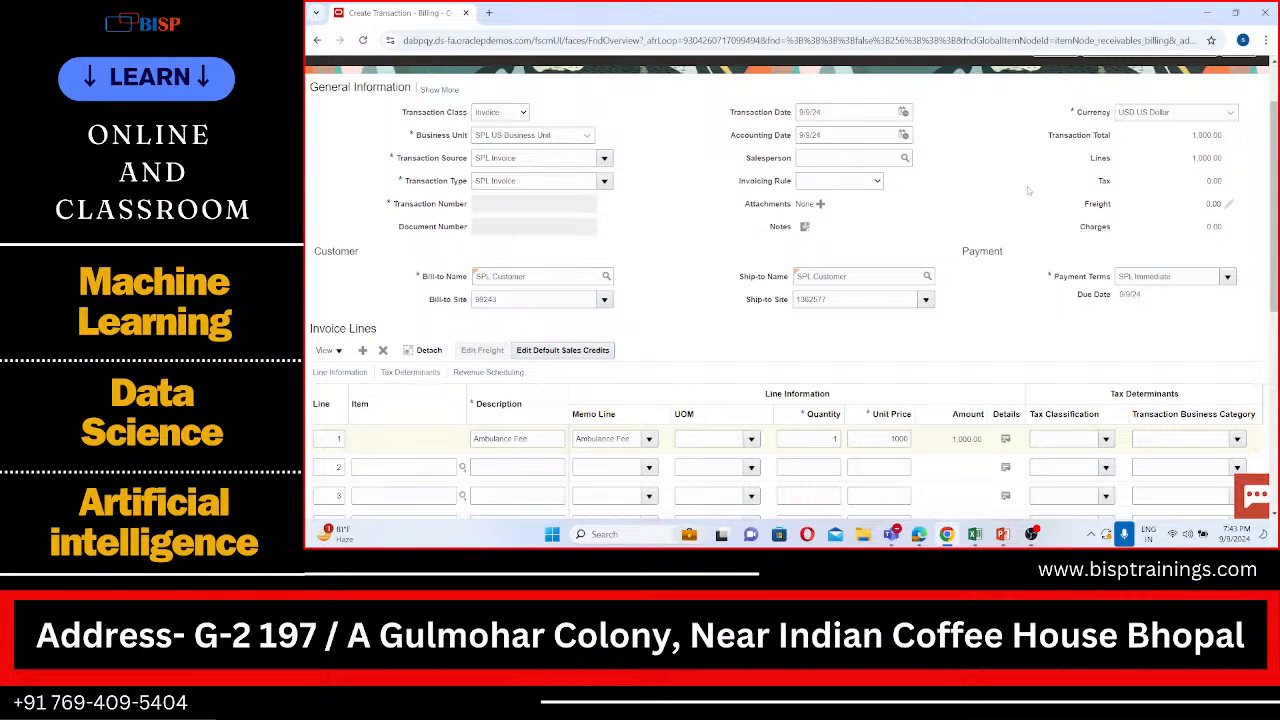
pyautogui.scroll(1, 1038, 169)
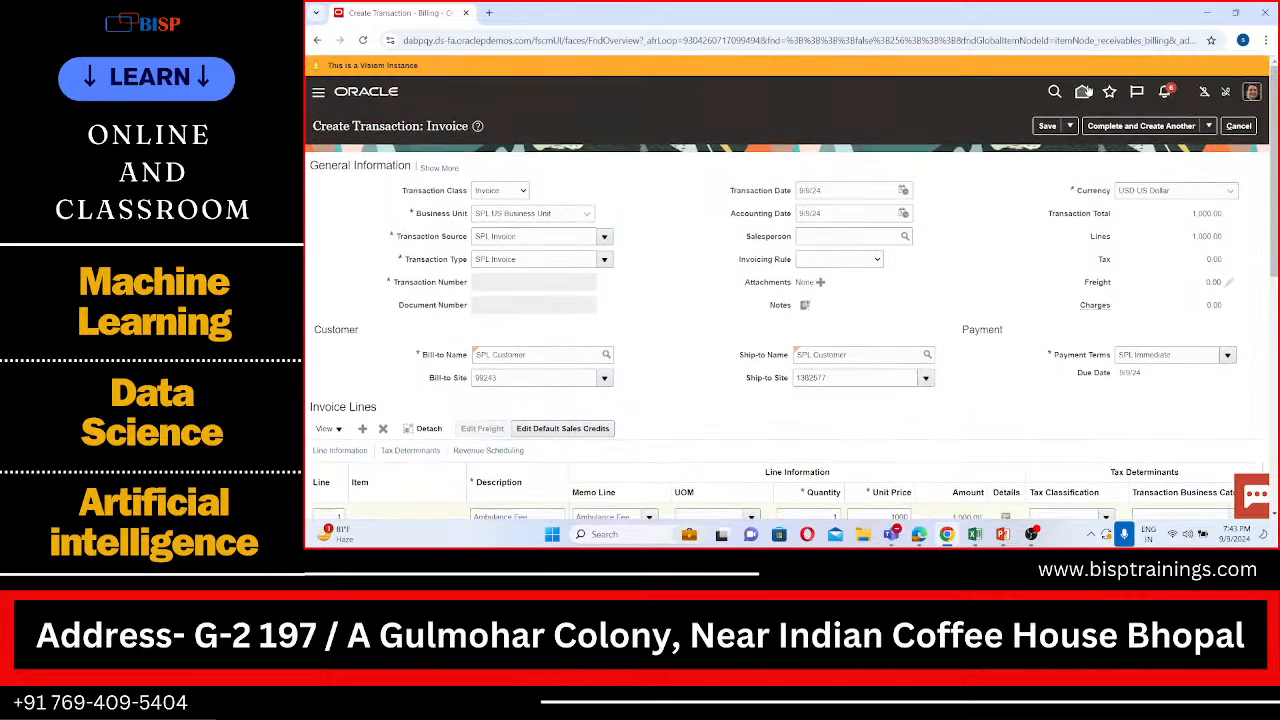
pyautogui.click(1209, 126)
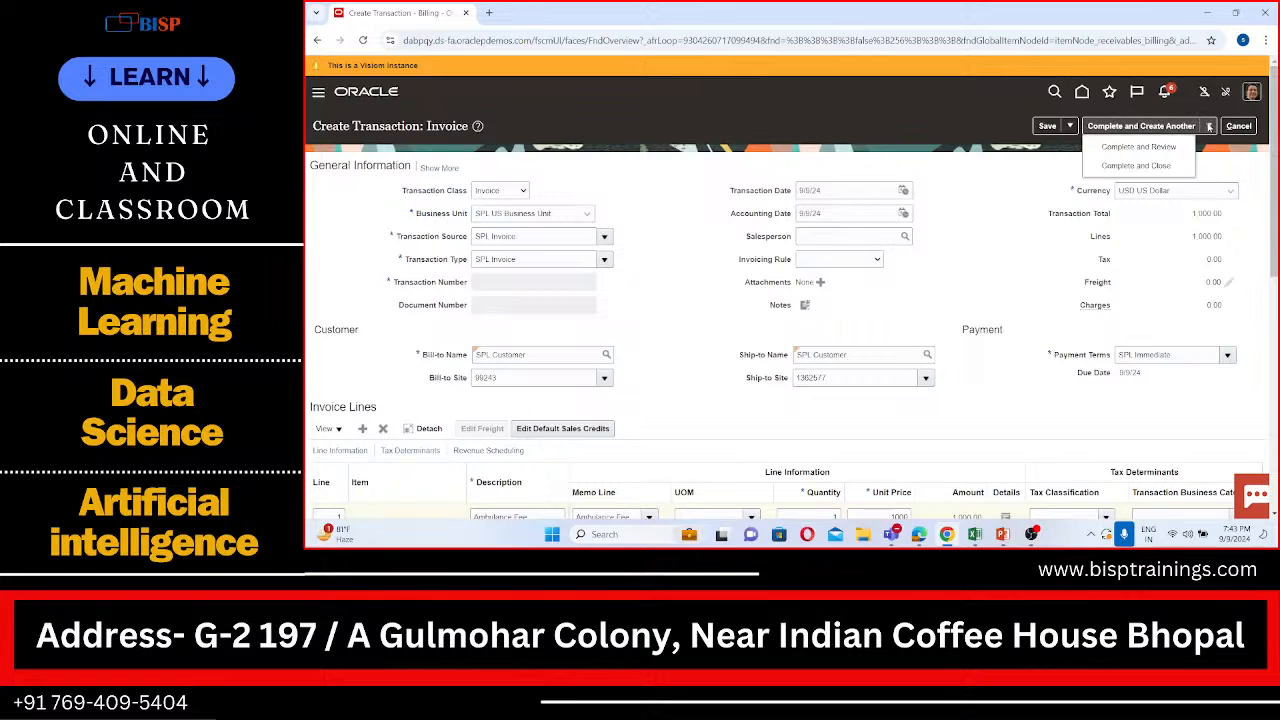
pyautogui.click(1172, 147)
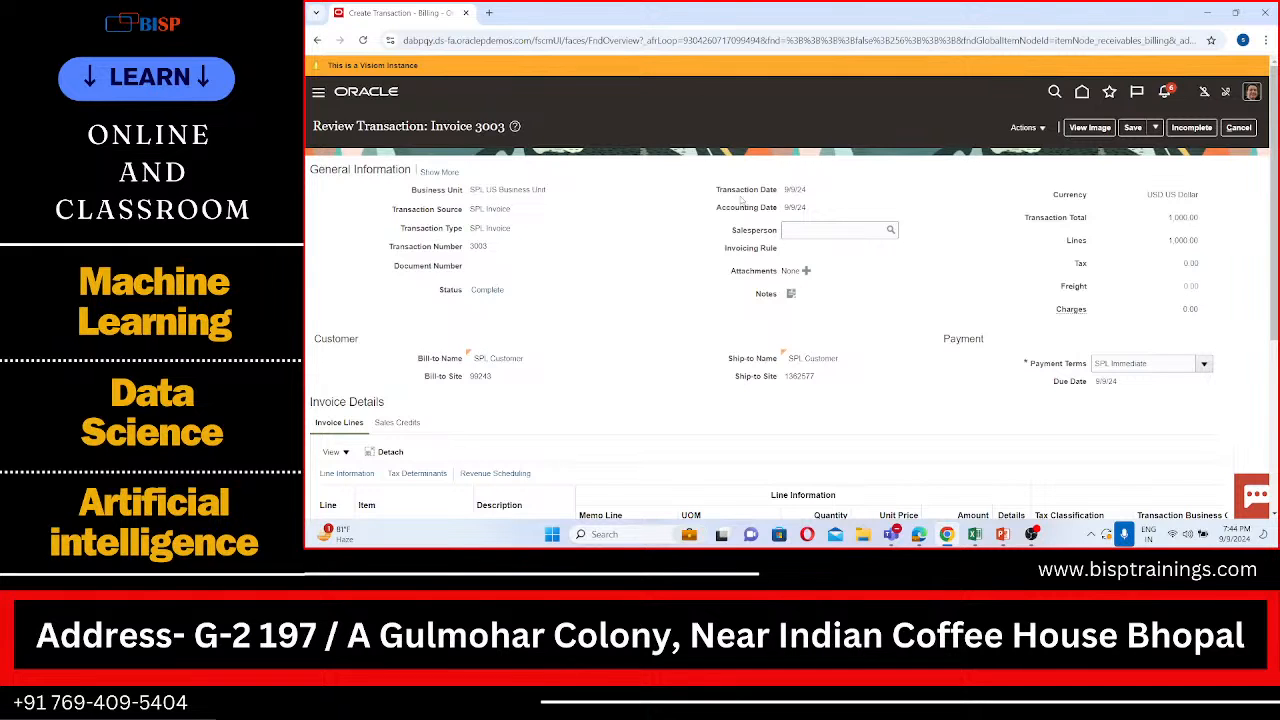
# Step: Leave the invoice review and return to the Billing work area, discarding the unsaved changes
pyautogui.click(1244, 132)
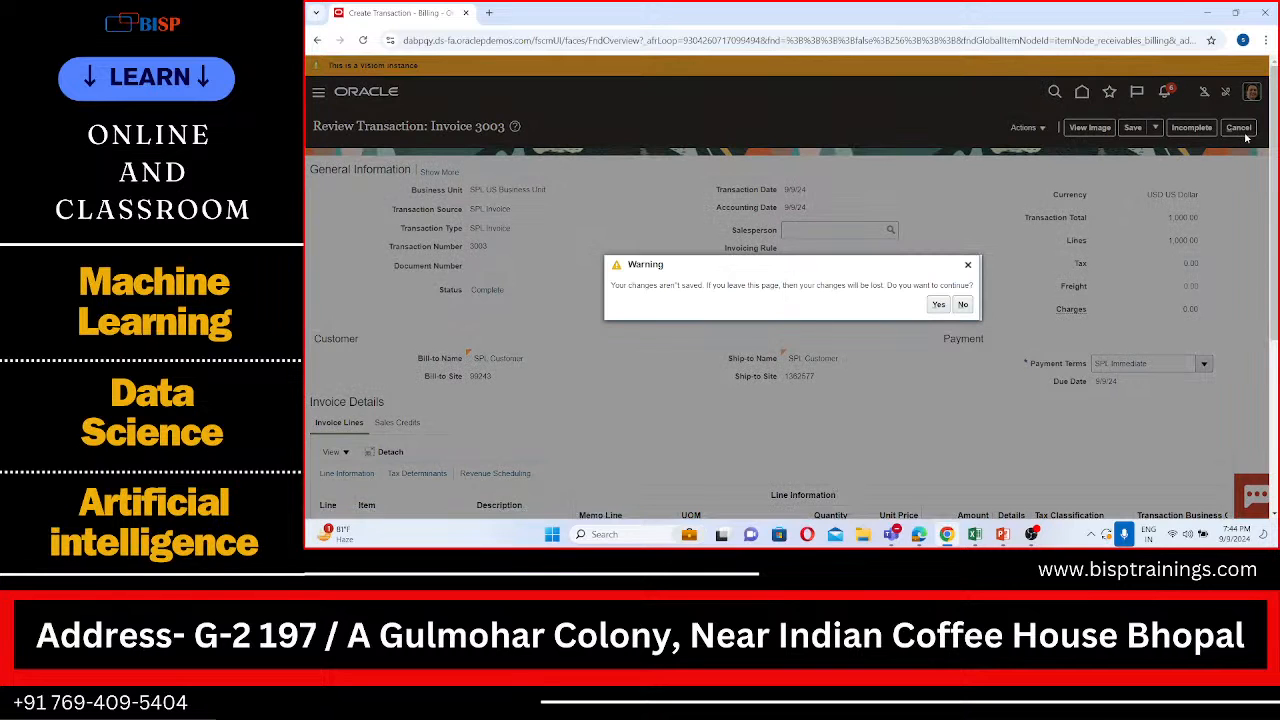
pyautogui.click(939, 307)
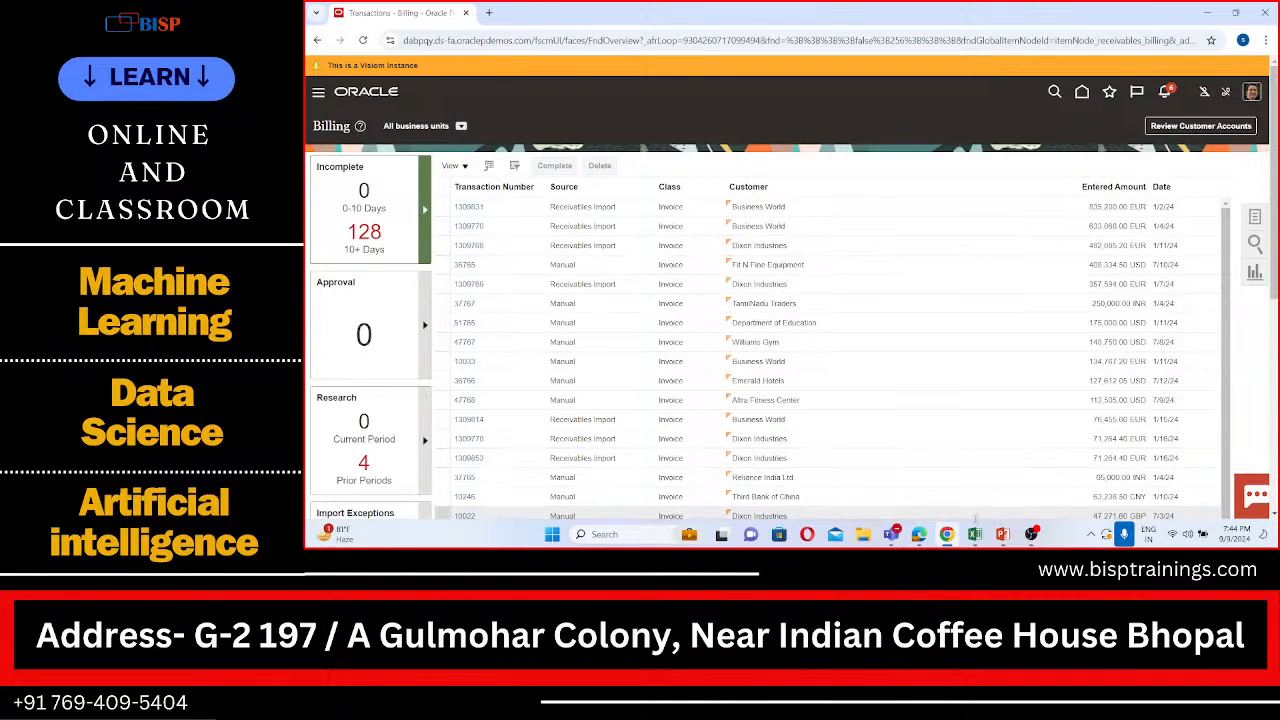
# Step: Switch to the AR Practical Sheet in Excel and enter "Transaction through Memo Lines" in cell A31, below Create receipt
pyautogui.click(974, 534)
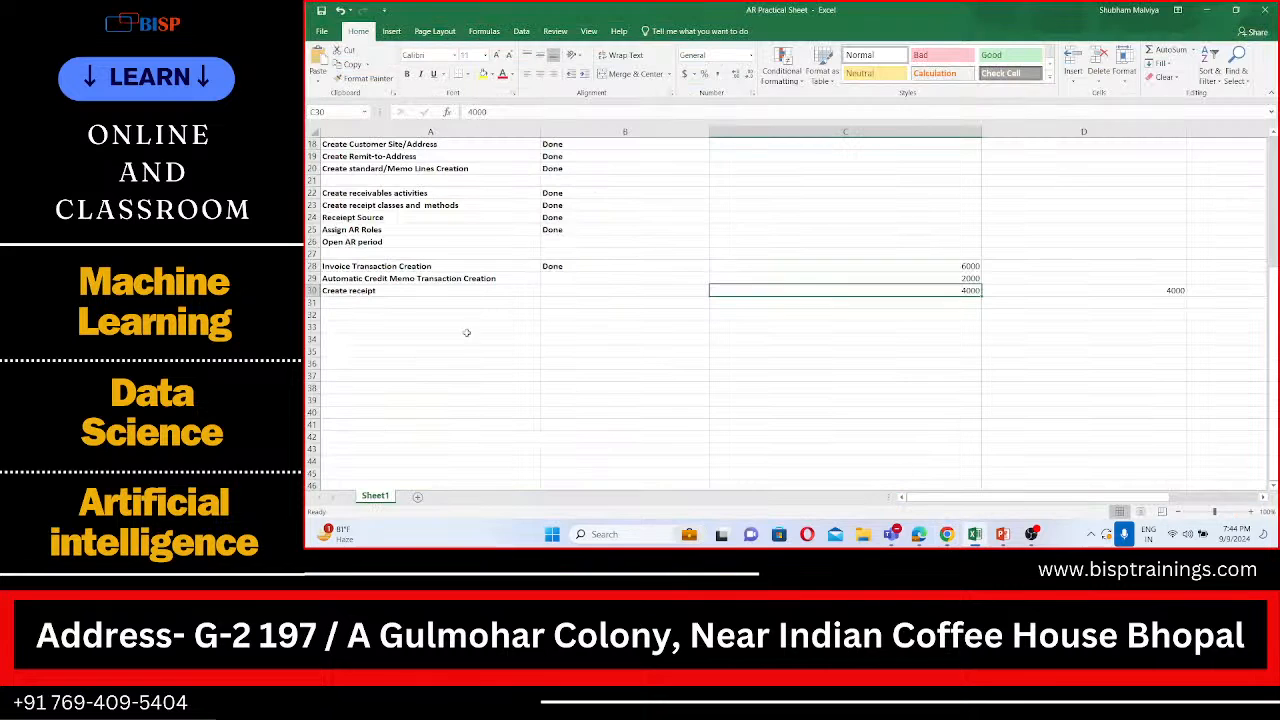
pyautogui.click(349, 304)
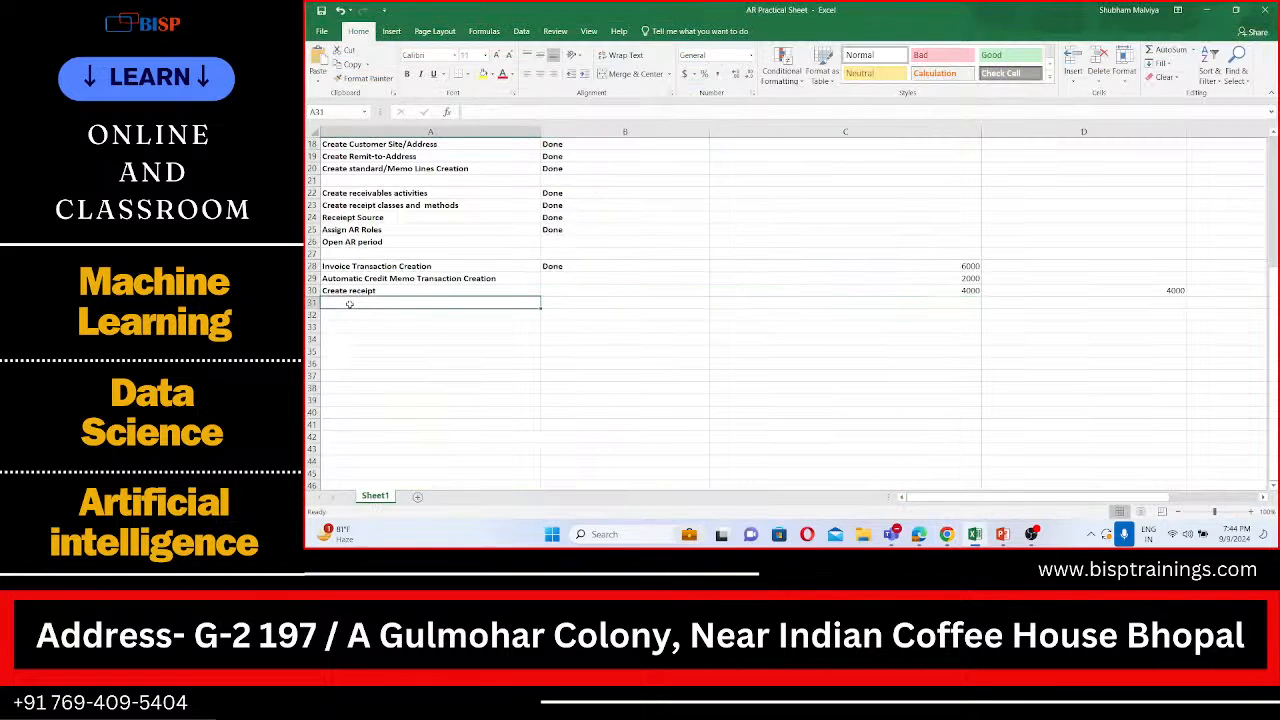
pyautogui.write('Tran')
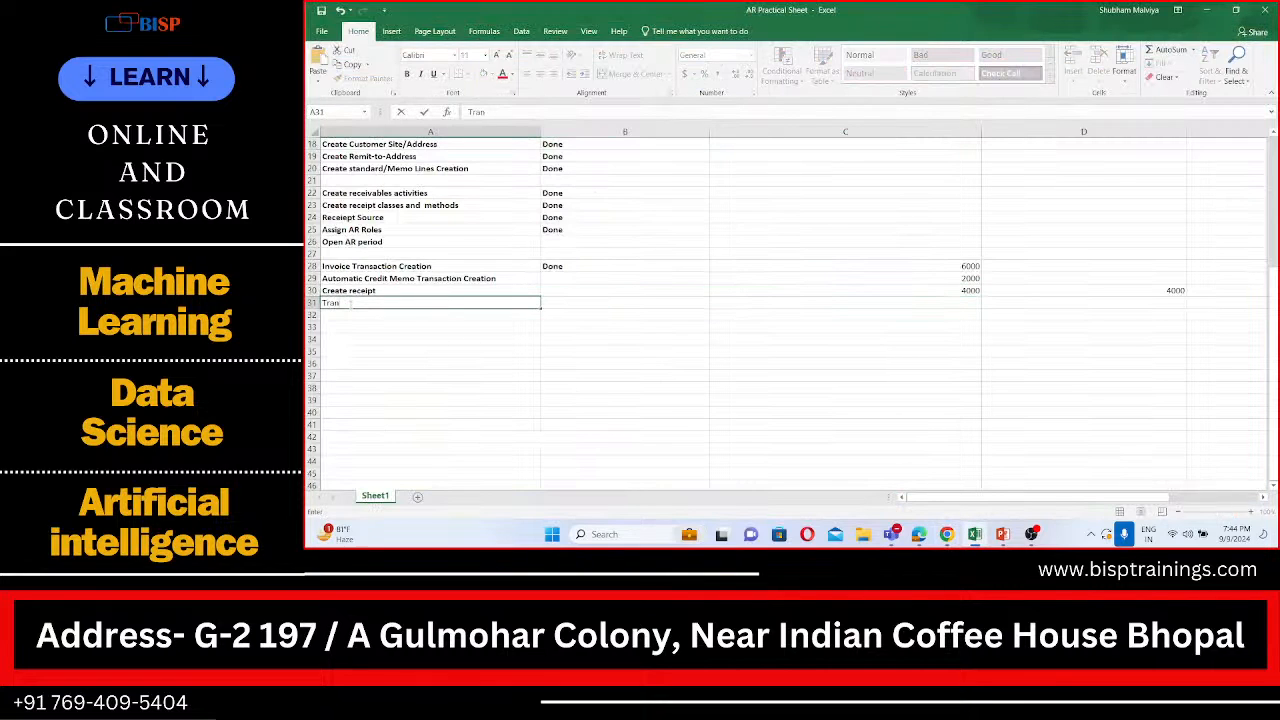
pyautogui.write('saction through Memo L')
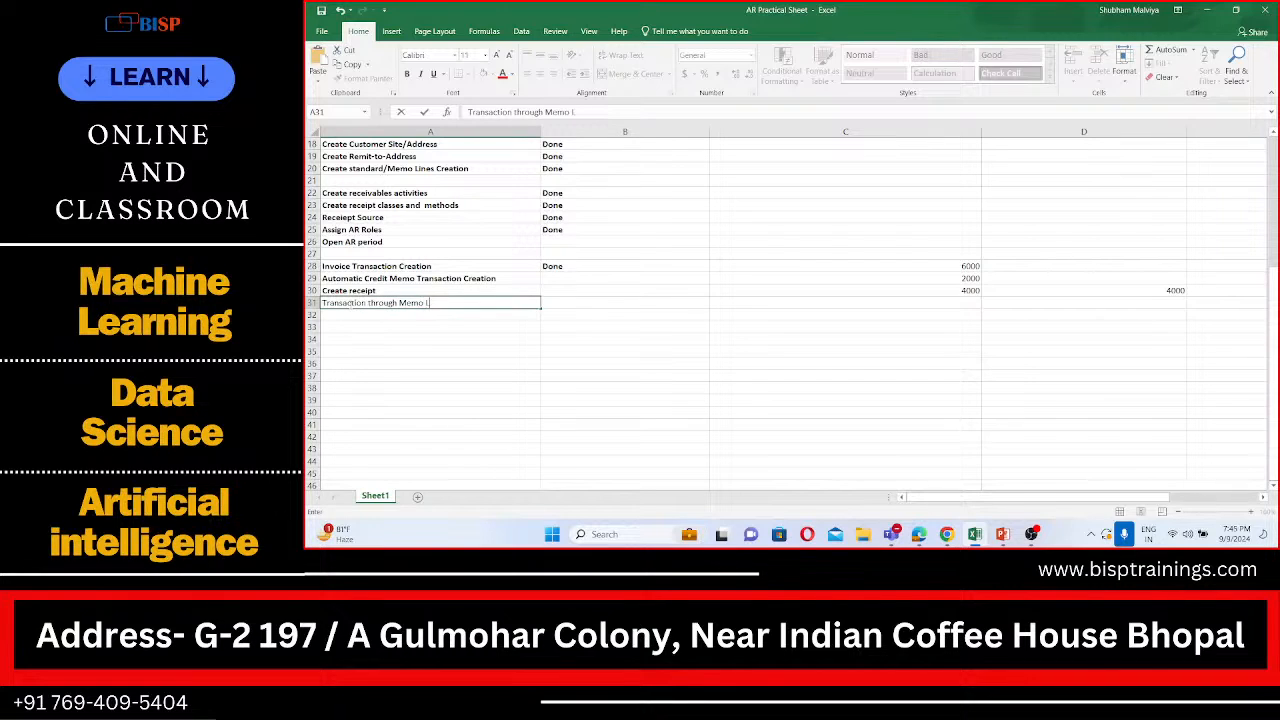
pyautogui.write('ines')
# Step: Mark Automatic Credit Memo Transaction Creation, Create receipt and Transaction through Memo Lines as Done in cells B29 to B31
pyautogui.click(562, 280)
pyautogui.write('done')
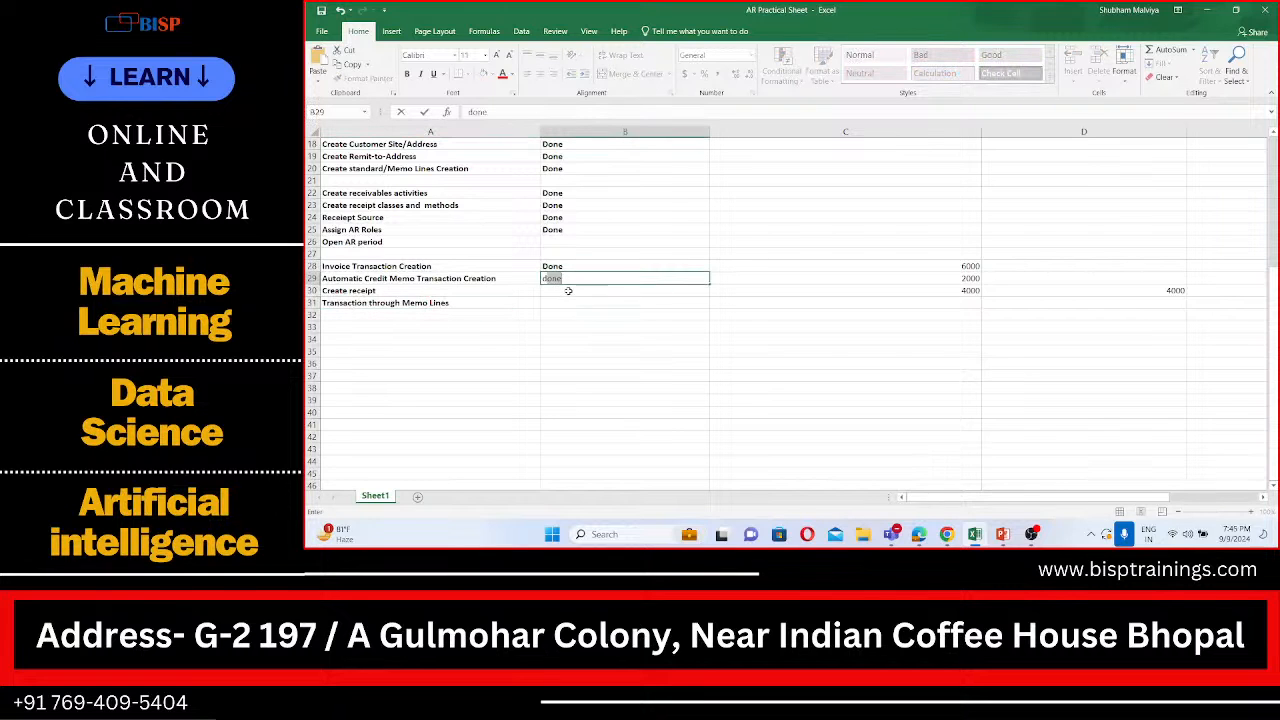
pyautogui.click(568, 290)
pyautogui.write('done')
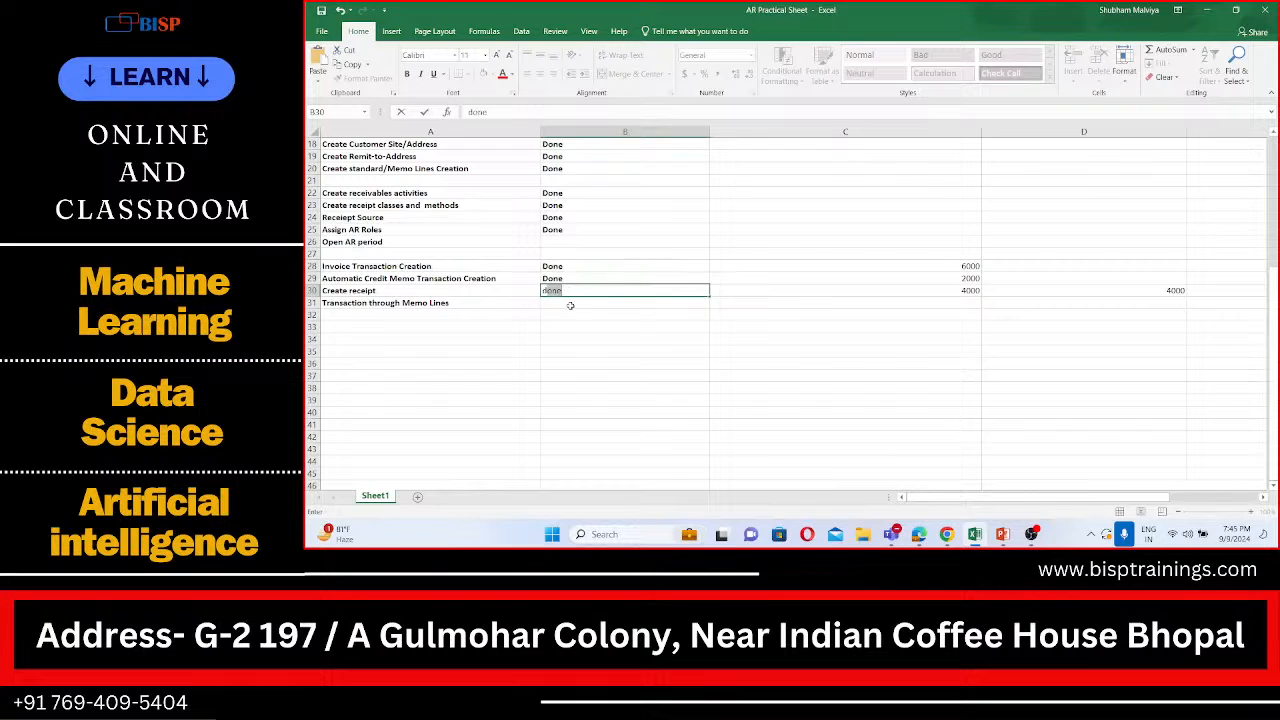
pyautogui.press('Return')
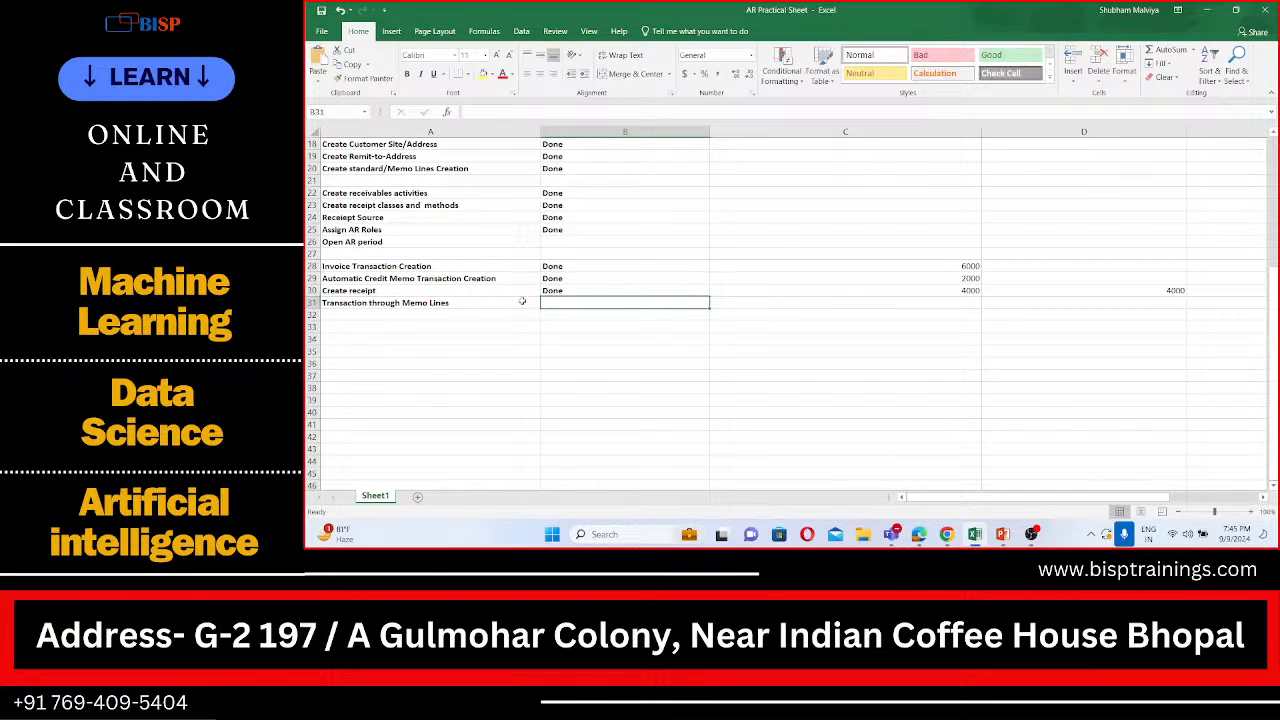
pyautogui.write('done')
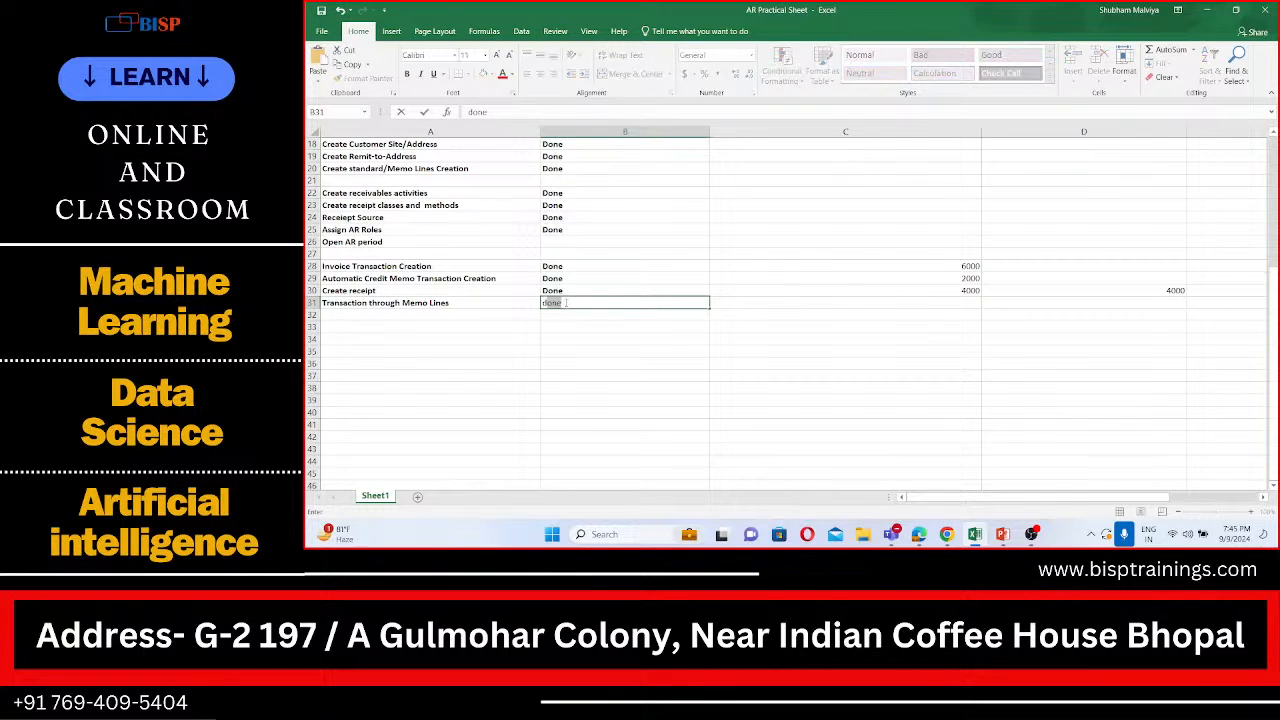
pyautogui.press('Return')
# Step: Add "Chargeback" as the next task in cell A32
pyautogui.click(446, 315)
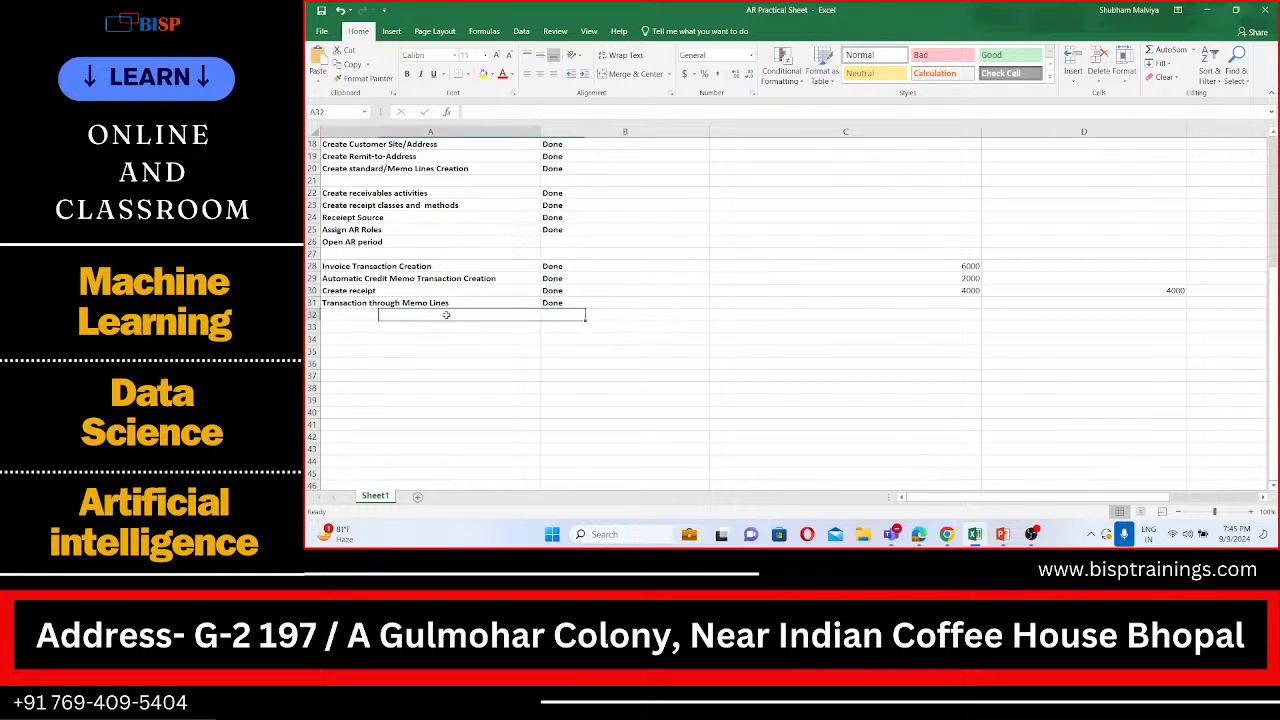
pyautogui.write('Cgarge')
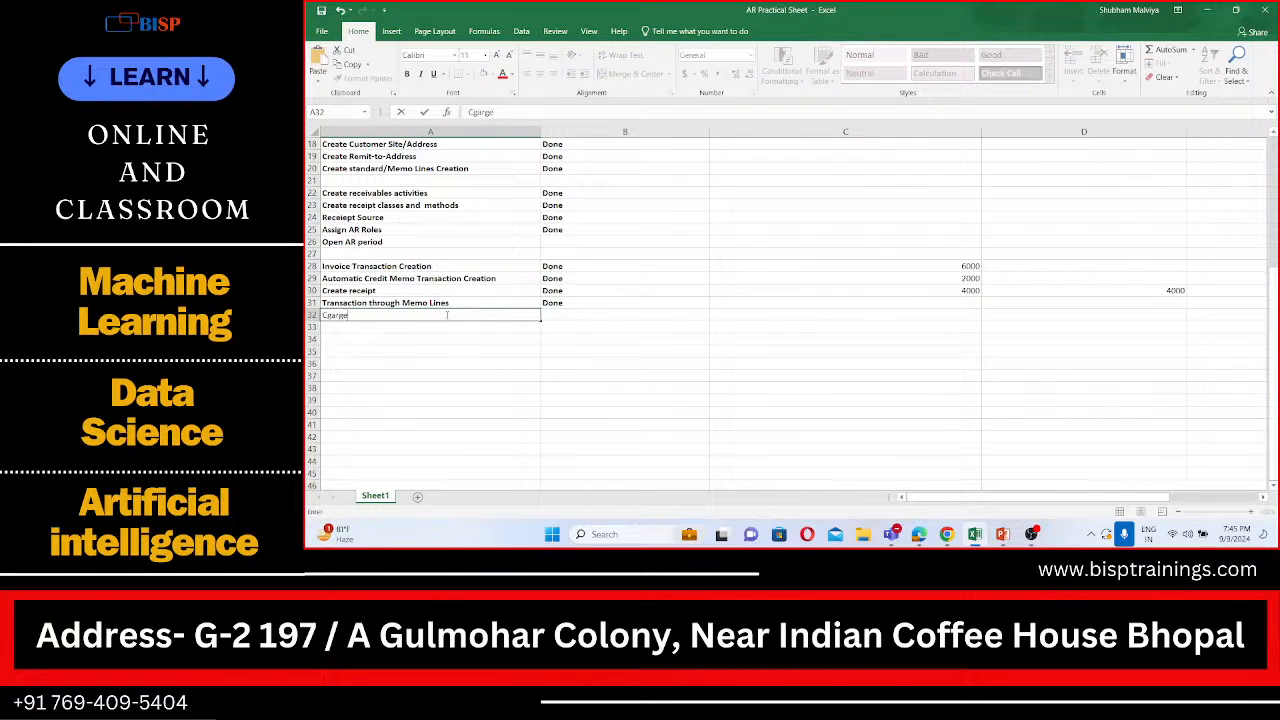
pyautogui.press('BackSpace')
pyautogui.press('BackSpace')
pyautogui.press('BackSpace')
pyautogui.press('BackSpace')
pyautogui.press('BackSpace')
pyautogui.write('harge')
pyautogui.press('BackSpace')
pyautogui.press('BackSpace')
pyautogui.write('back')
pyautogui.press('Return')
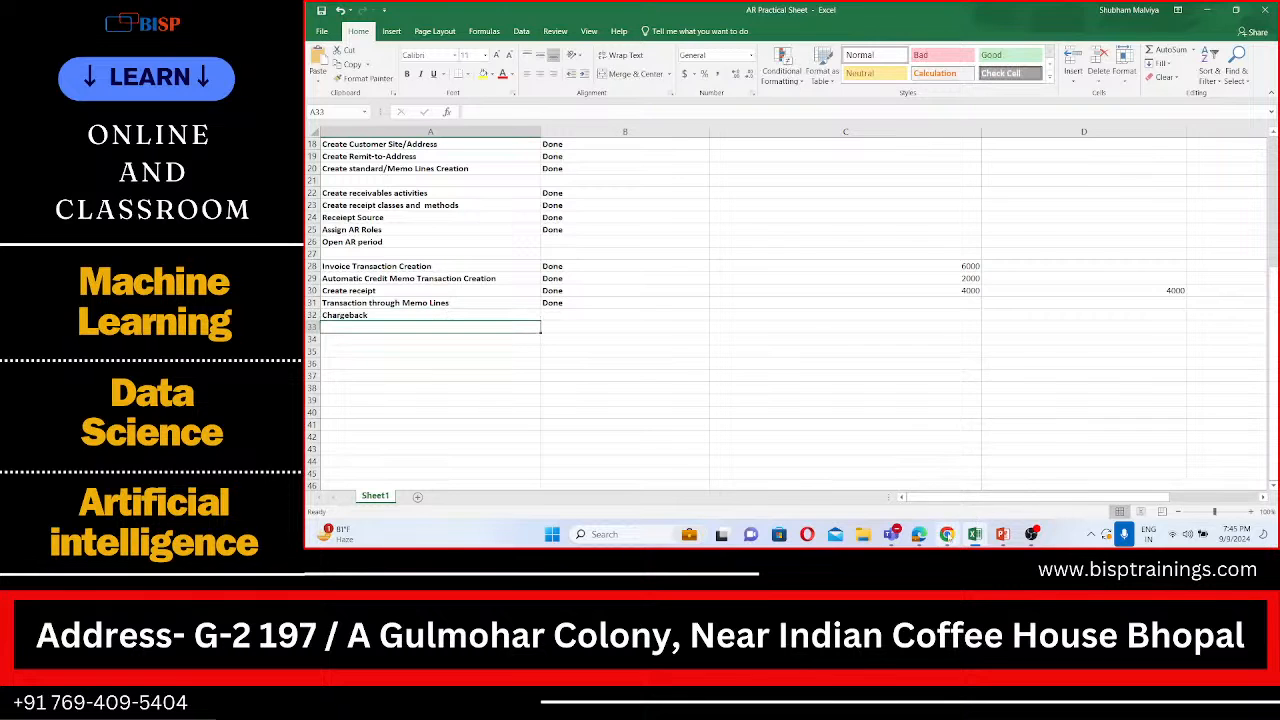
# Step: Switch back to Oracle Fusion in the browser and open Manage Implementation Projects in Setup and Maintenance
pyautogui.click(946, 534)
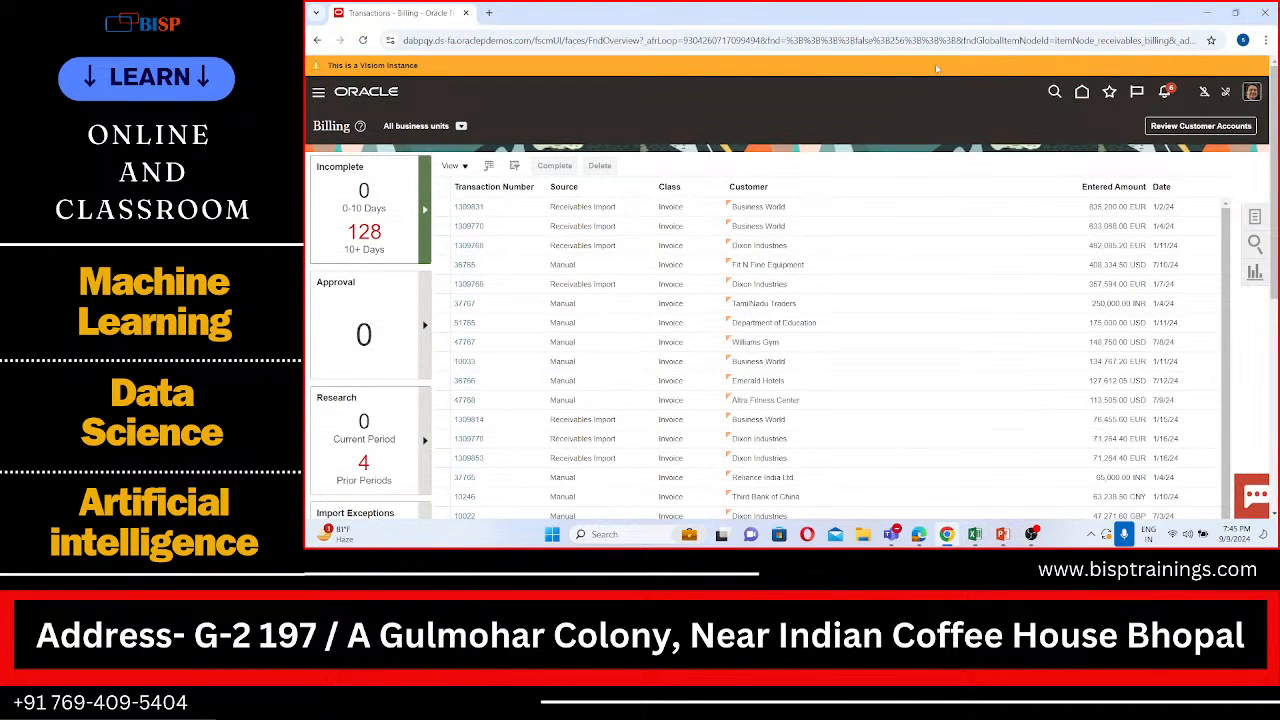
pyautogui.click(1250, 95)
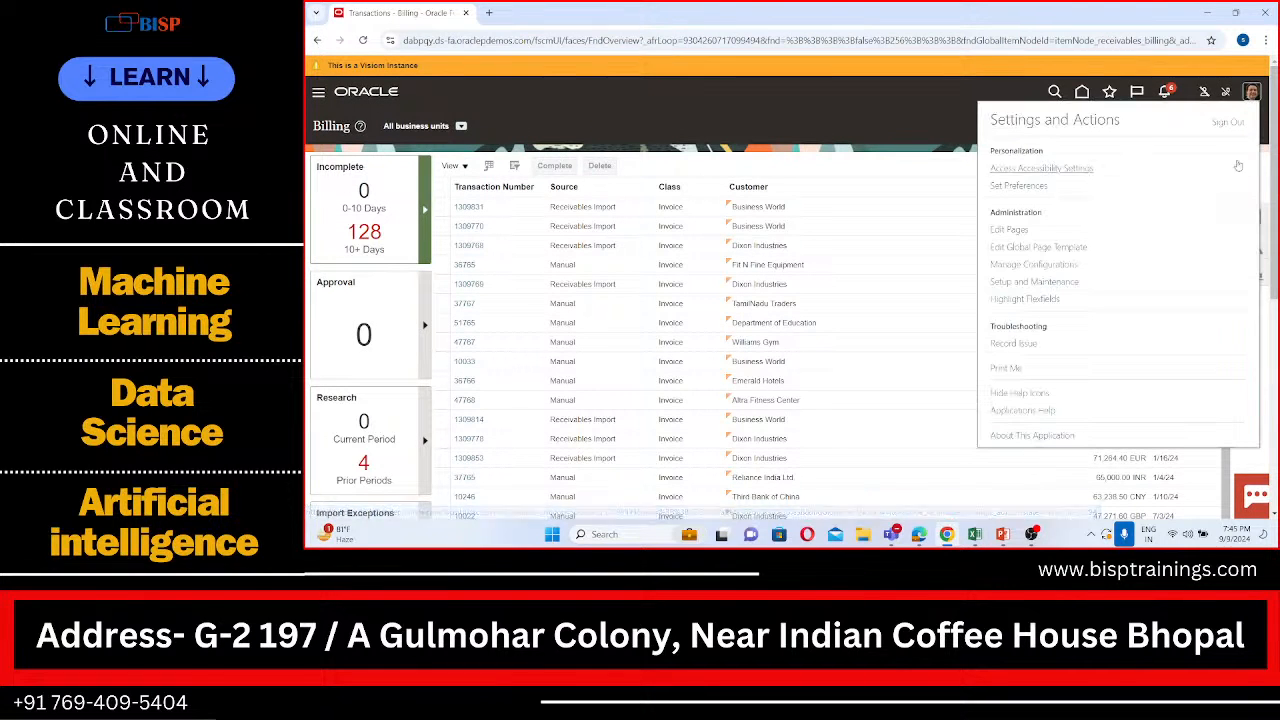
pyautogui.click(1034, 282)
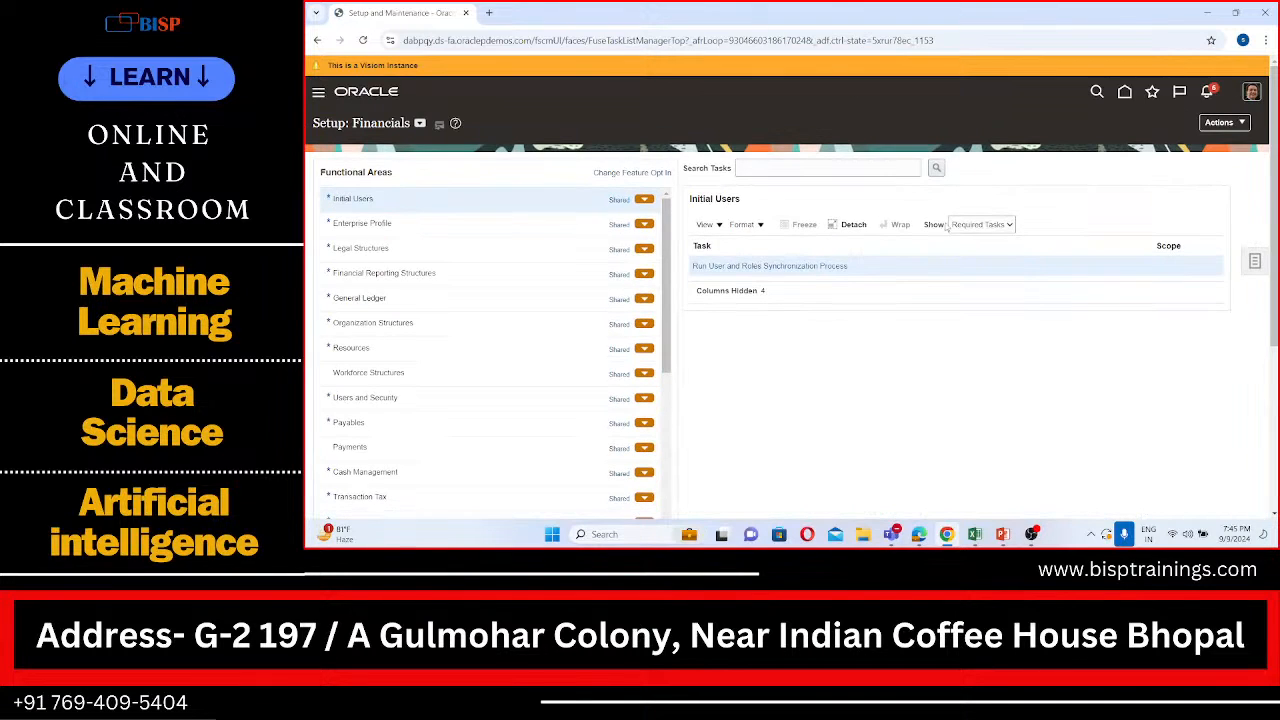
pyautogui.click(1255, 263)
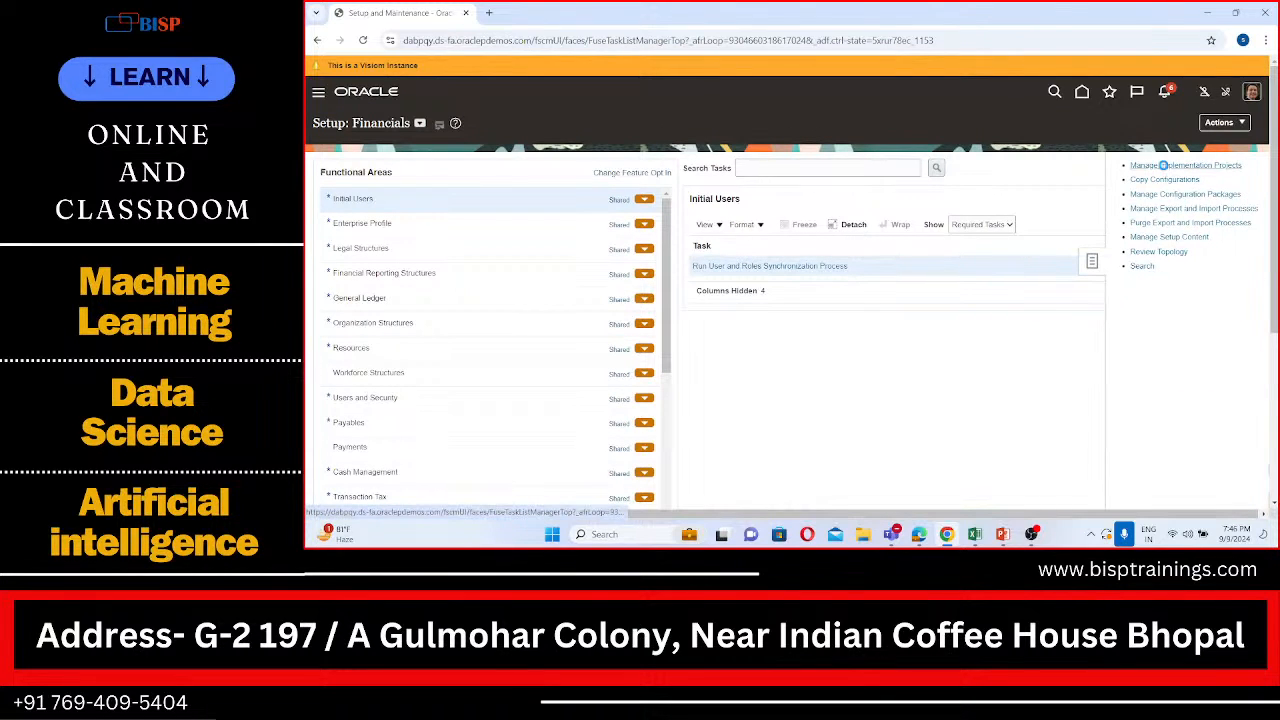
pyautogui.click(1163, 166)
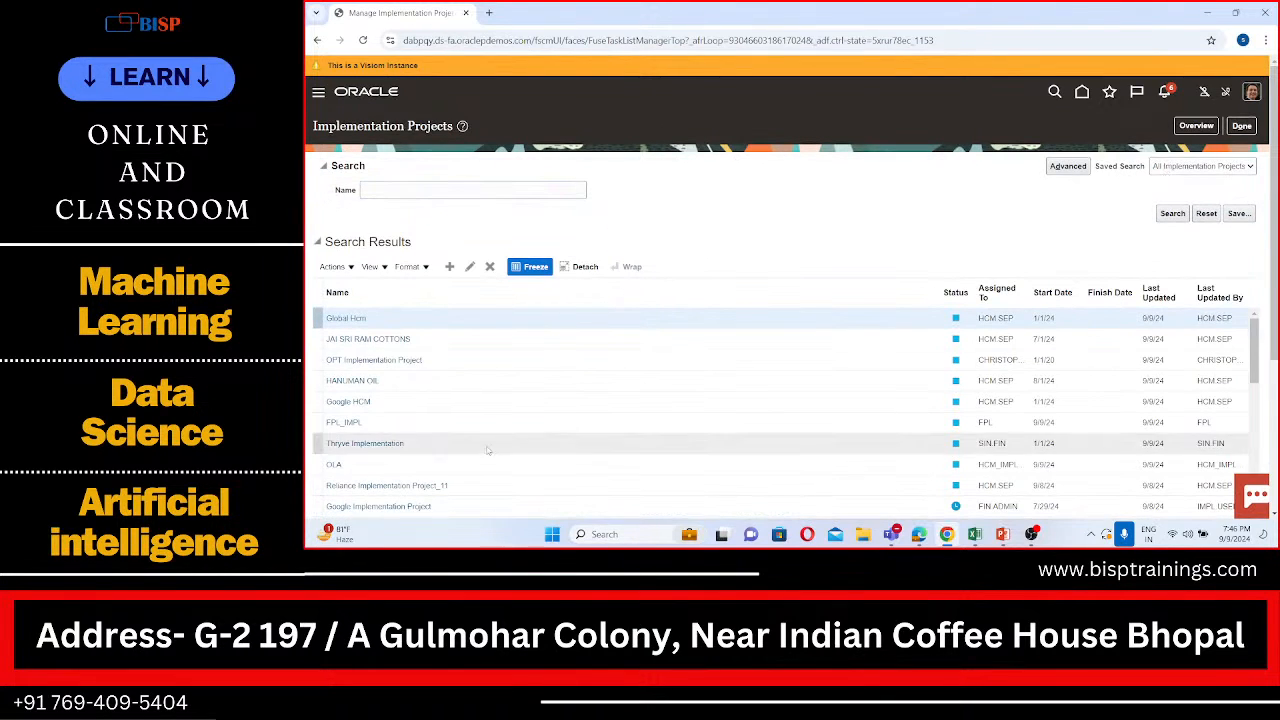
# Step: Search the implementation projects for "SPL" and open the SPL_IMPL project
pyautogui.scroll(-2, 486, 450)
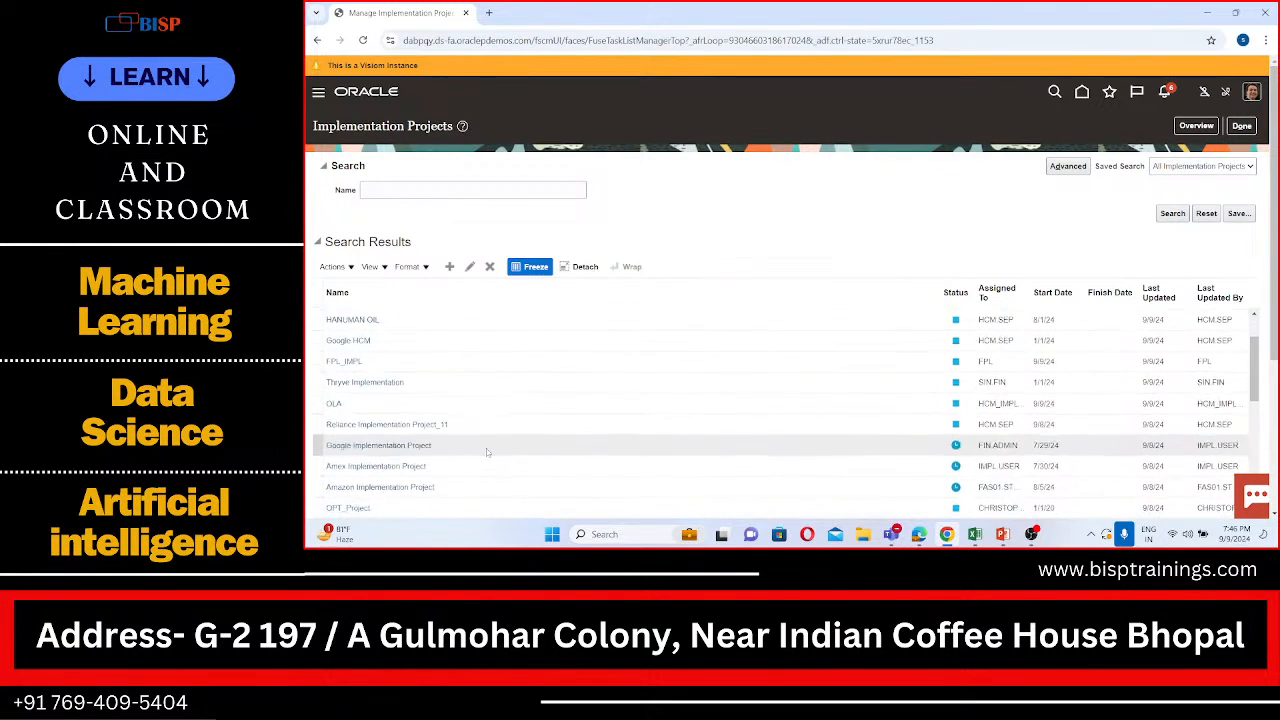
pyautogui.scroll(-4, 487, 452)
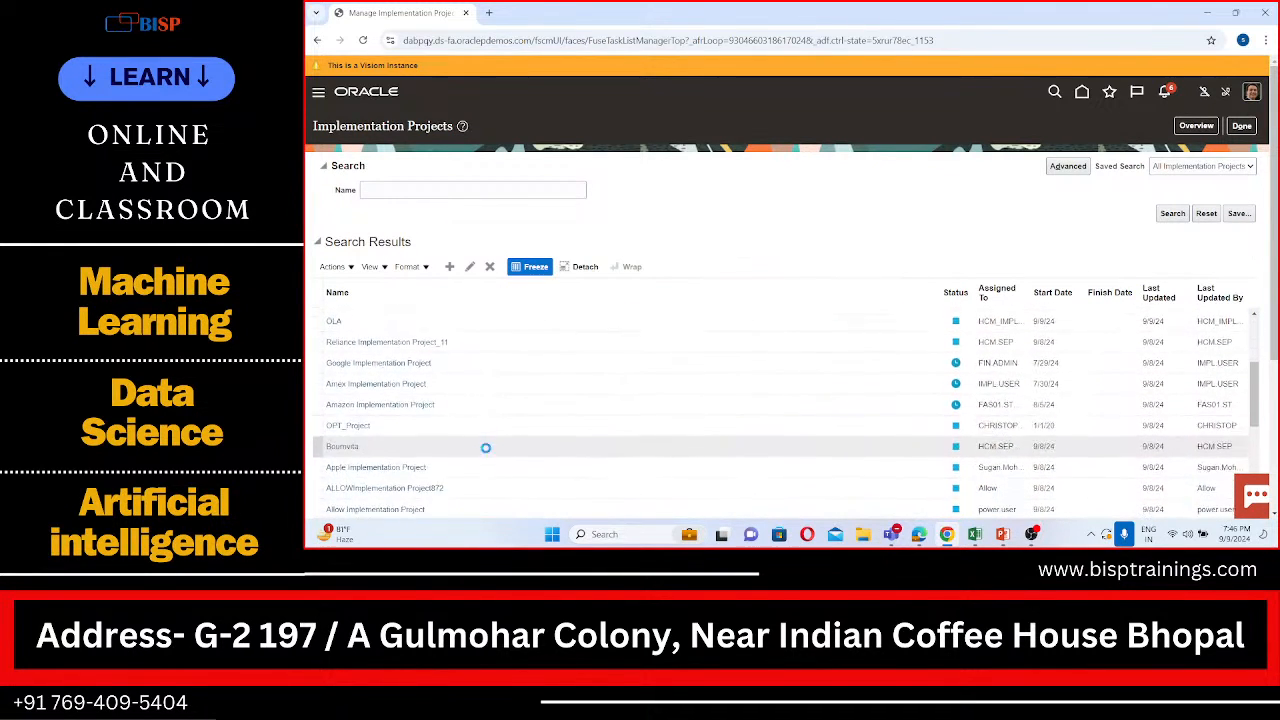
pyautogui.scroll(6, 486, 448)
pyautogui.click(439, 189)
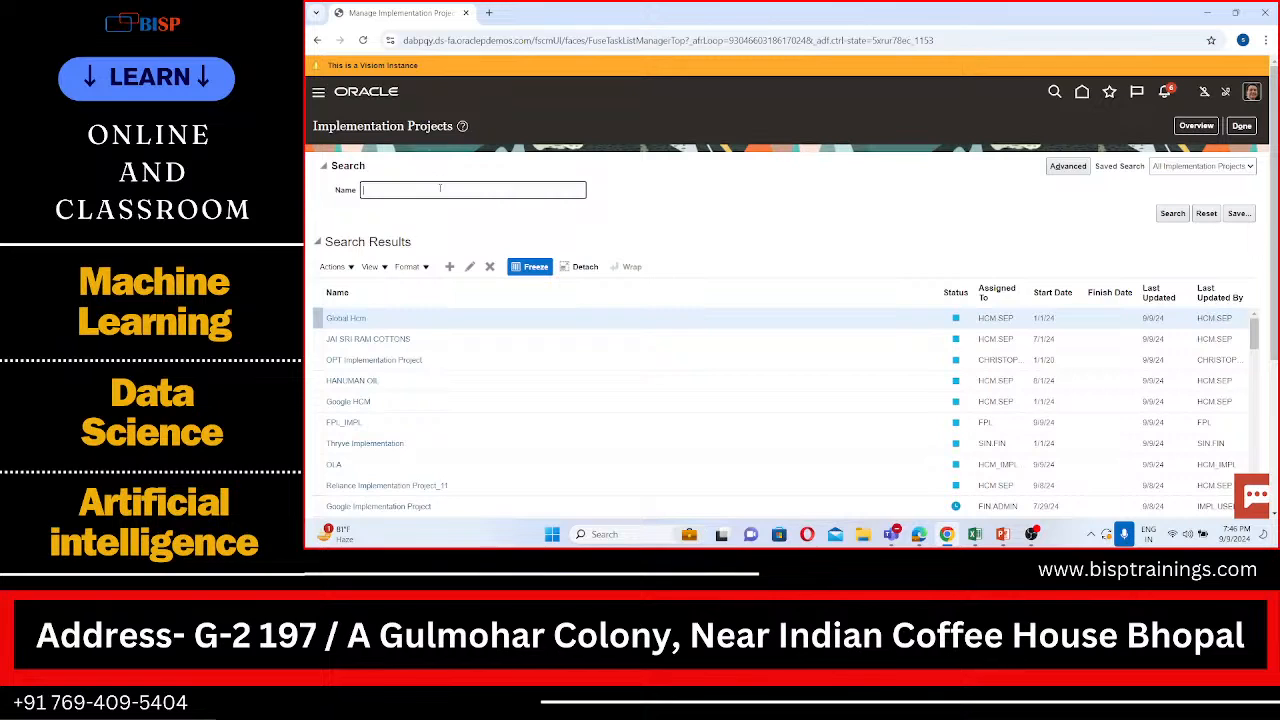
pyautogui.write('SPL')
pyautogui.click(1171, 213)
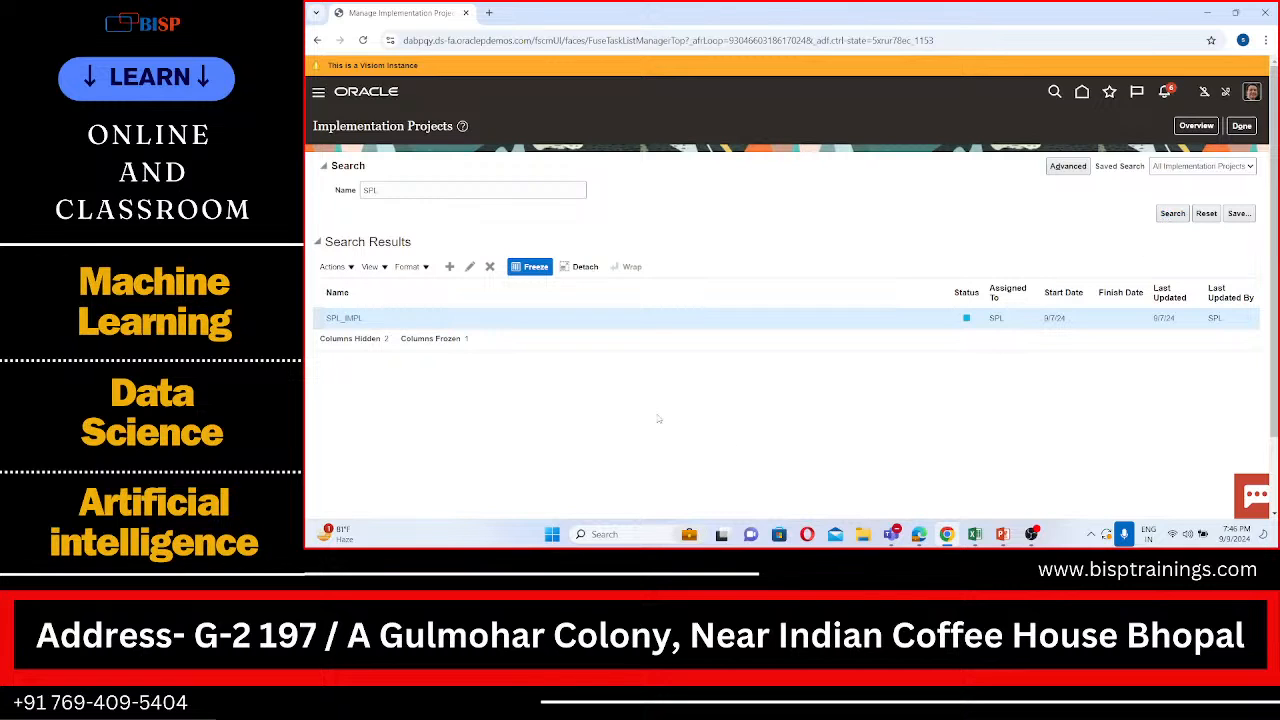
pyautogui.click(345, 318)
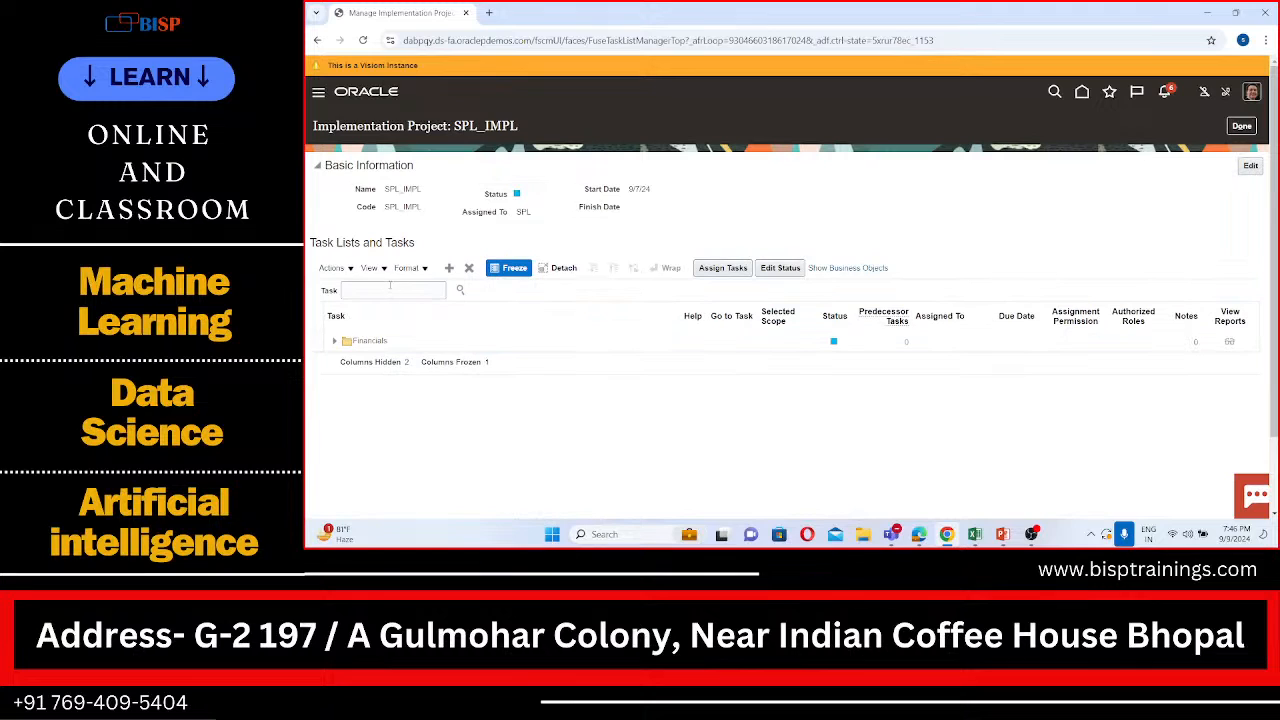
# Step: Find the "manage receivables activities" task in the project's task list and go to that task
pyautogui.click(389, 290)
pyautogui.write('manage rec')
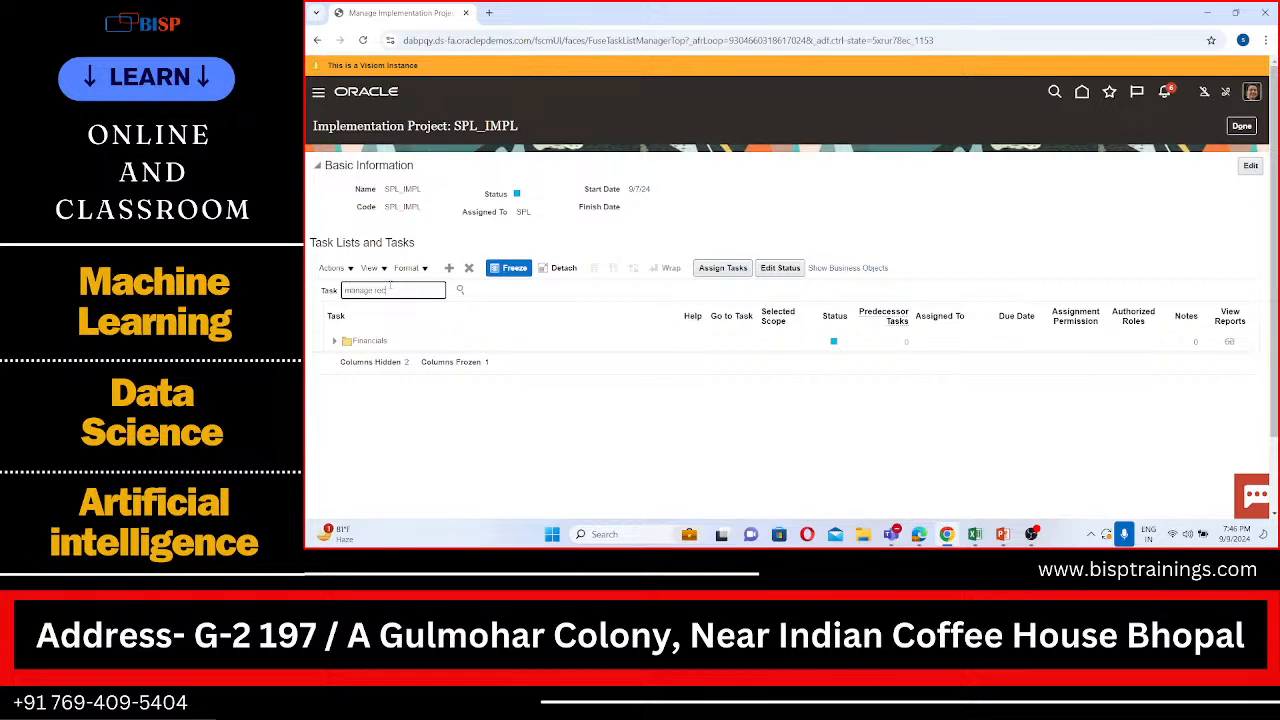
pyautogui.write('eivables activities')
pyautogui.click(460, 291)
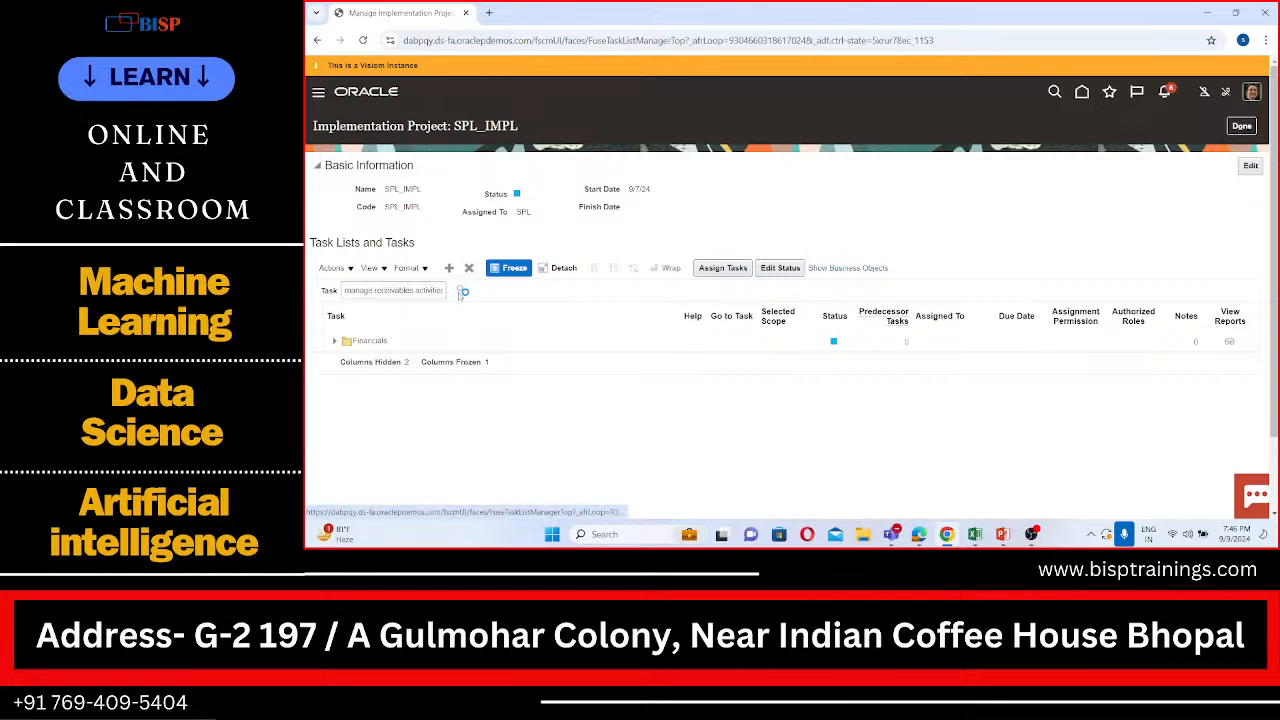
pyautogui.click(414, 331)
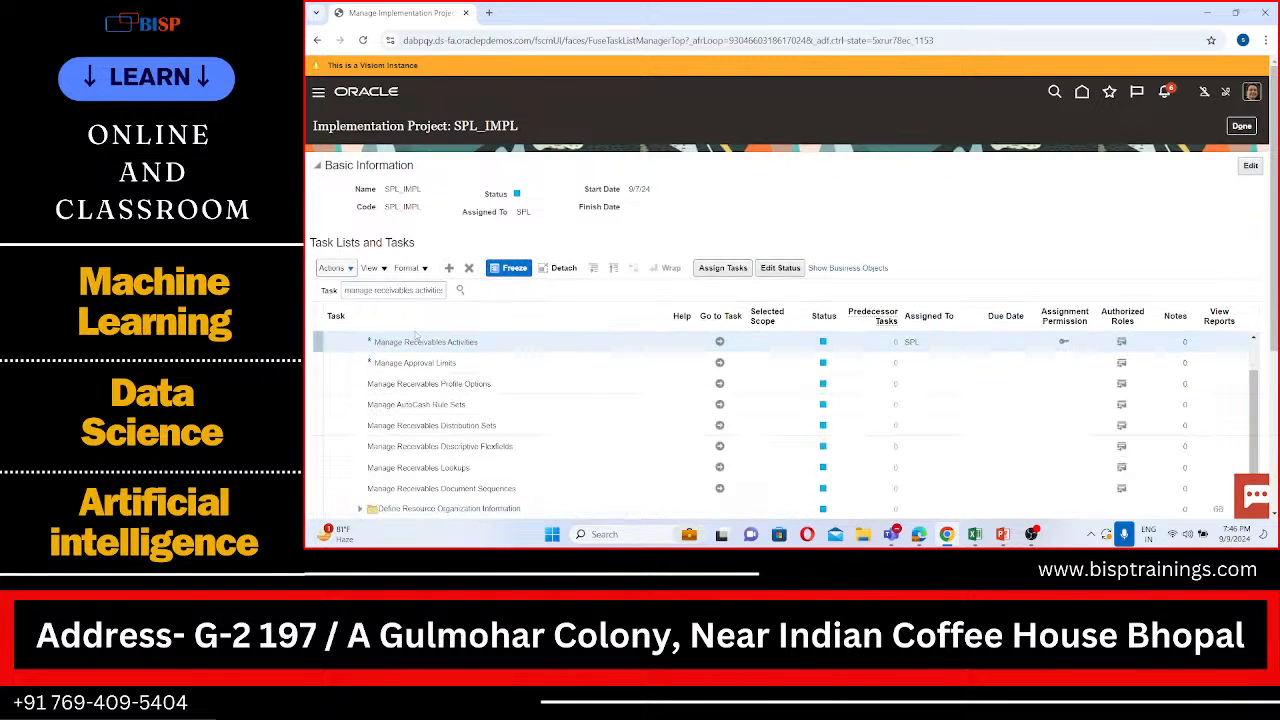
pyautogui.click(722, 342)
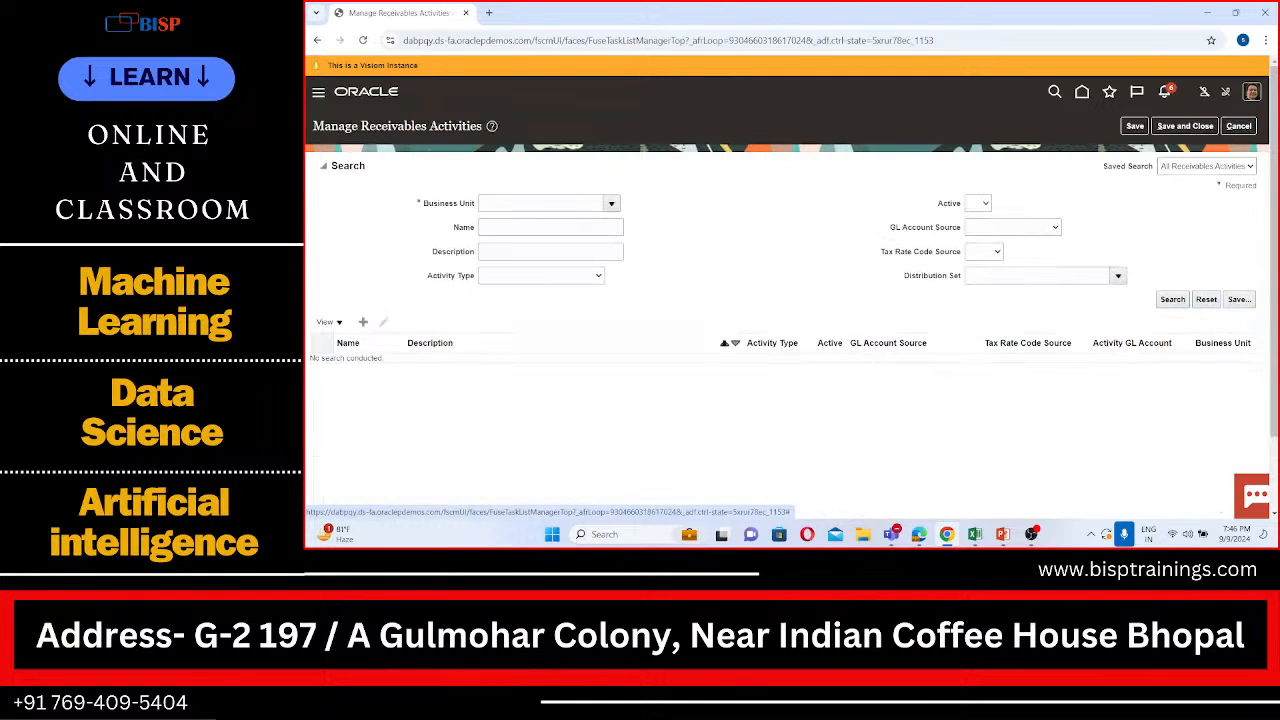
# Step: Search for the receivables activities of the SPL US Business Unit and look through the list
pyautogui.click(587, 199)
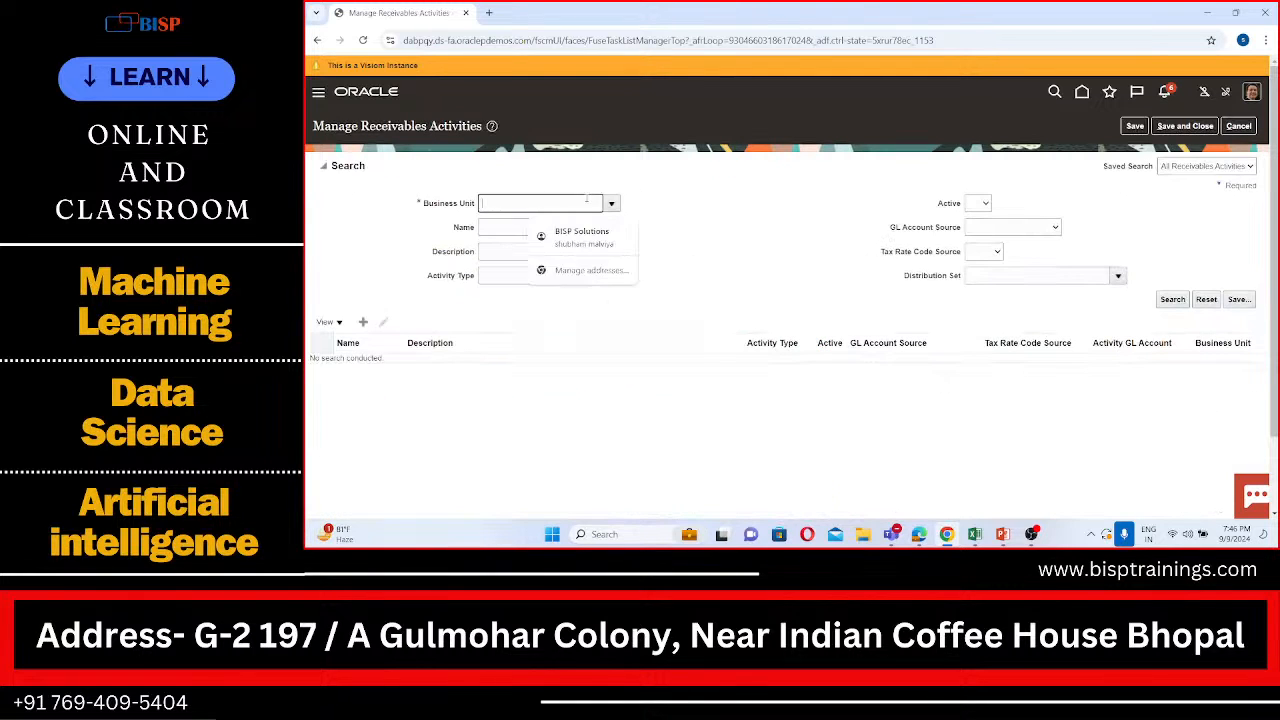
pyautogui.write('SPL')
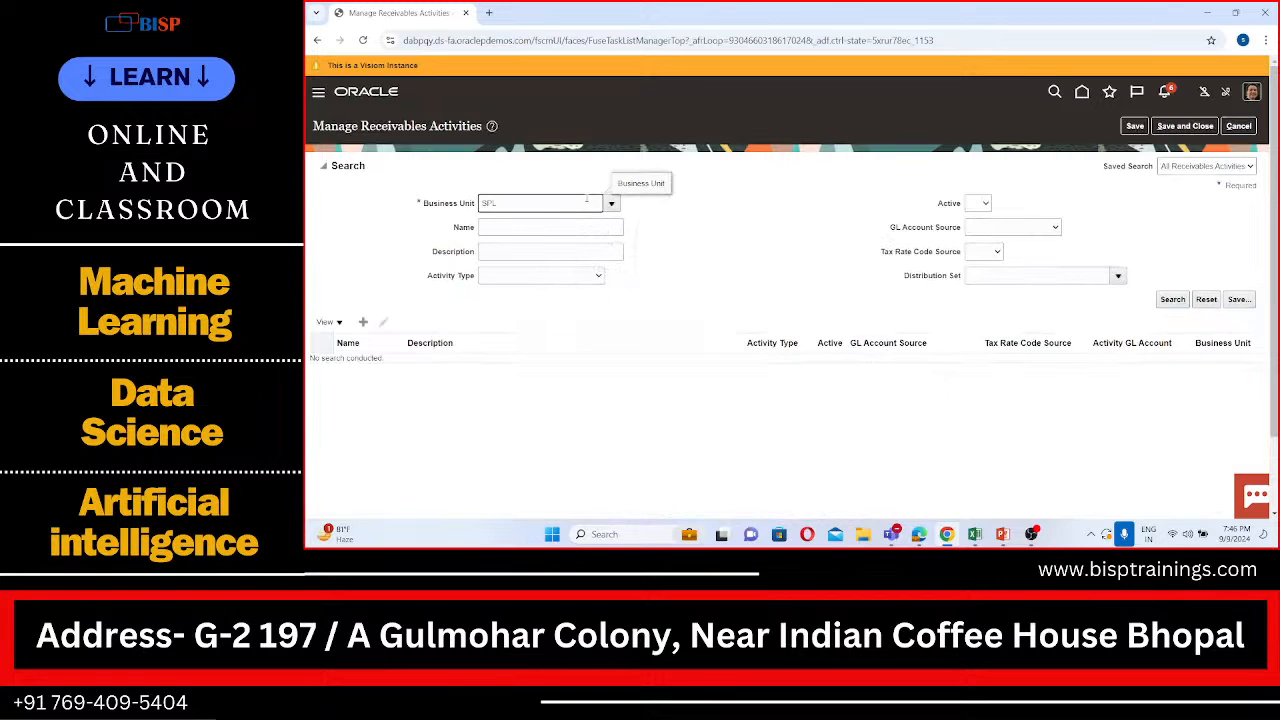
pyautogui.press('Tab')
pyautogui.click(1174, 297)
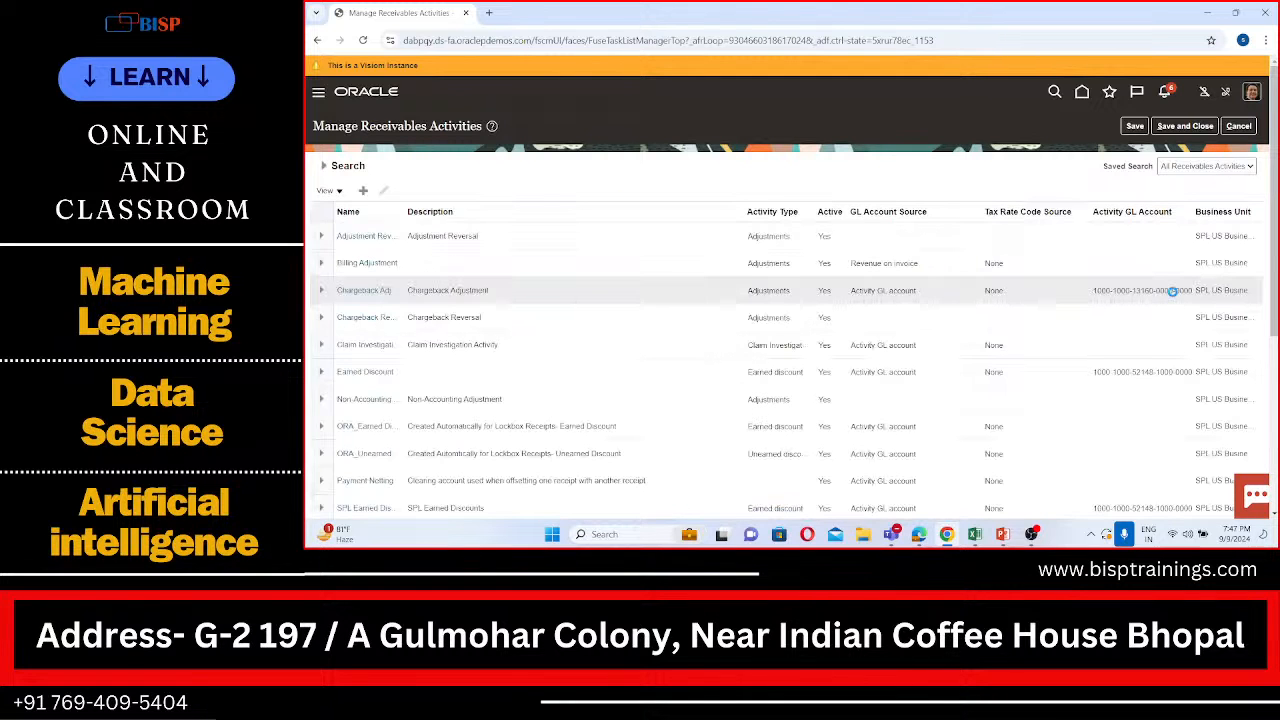
pyautogui.scroll(-1, 781, 399)
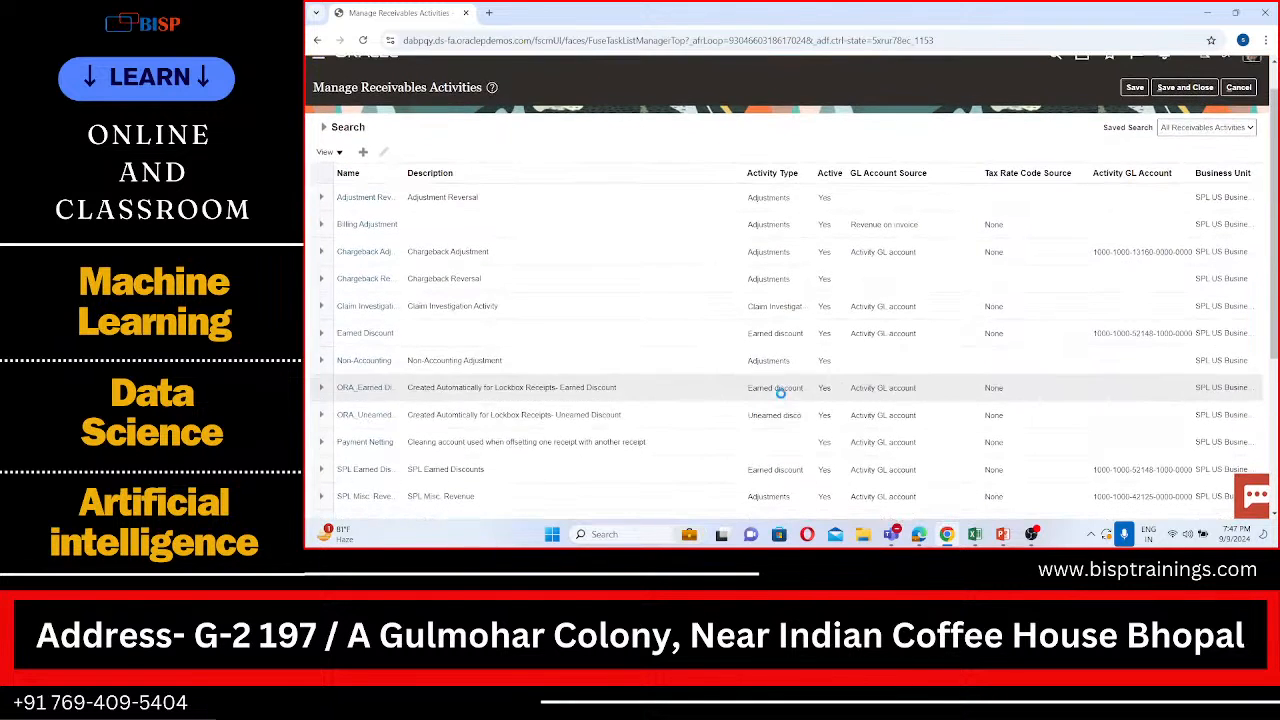
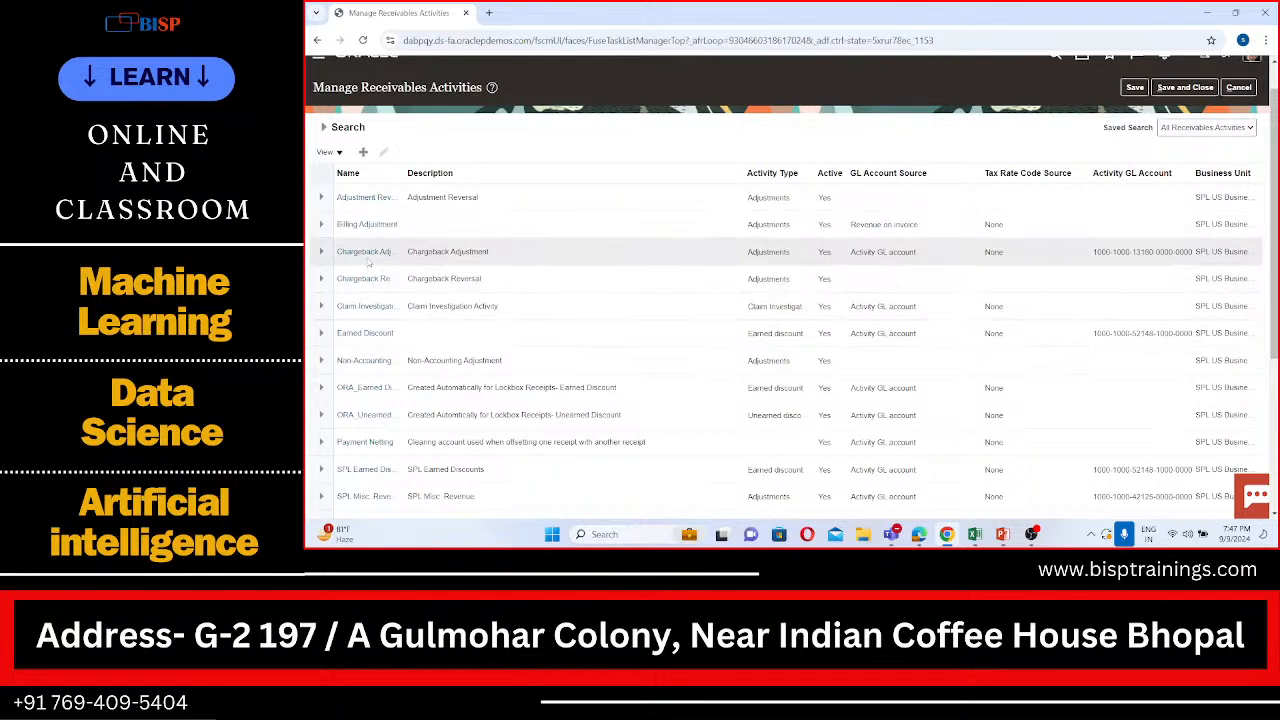
# Step: Open the Chargeback Adjustment receivables activity, examine its activity GL account segments, and close it back to the implementation project
pyautogui.click(366, 252)
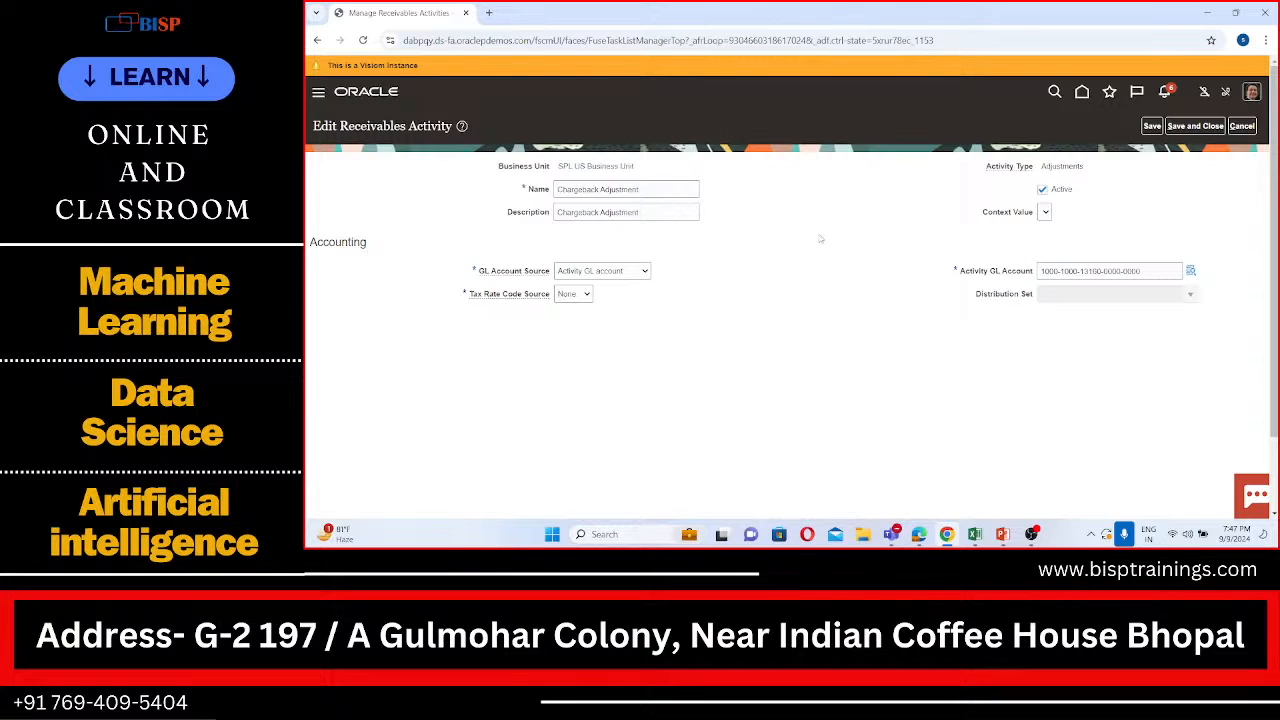
pyautogui.click(1190, 272)
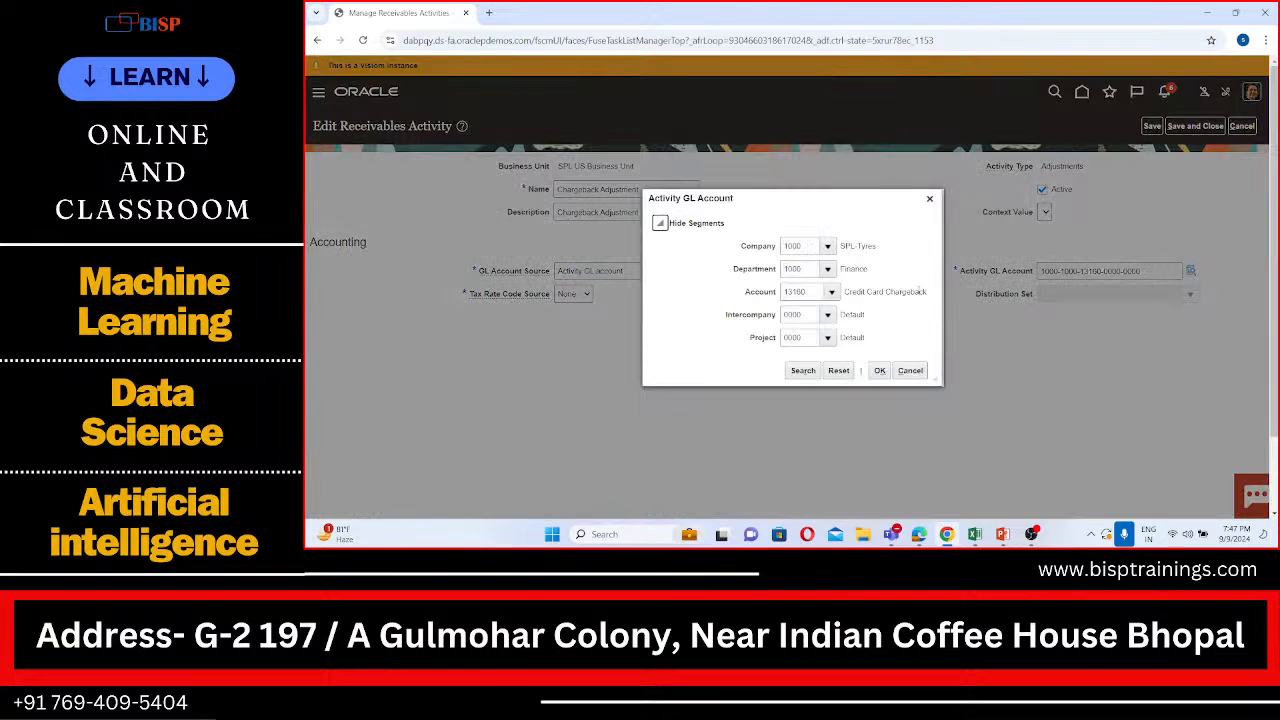
pyautogui.click(879, 371)
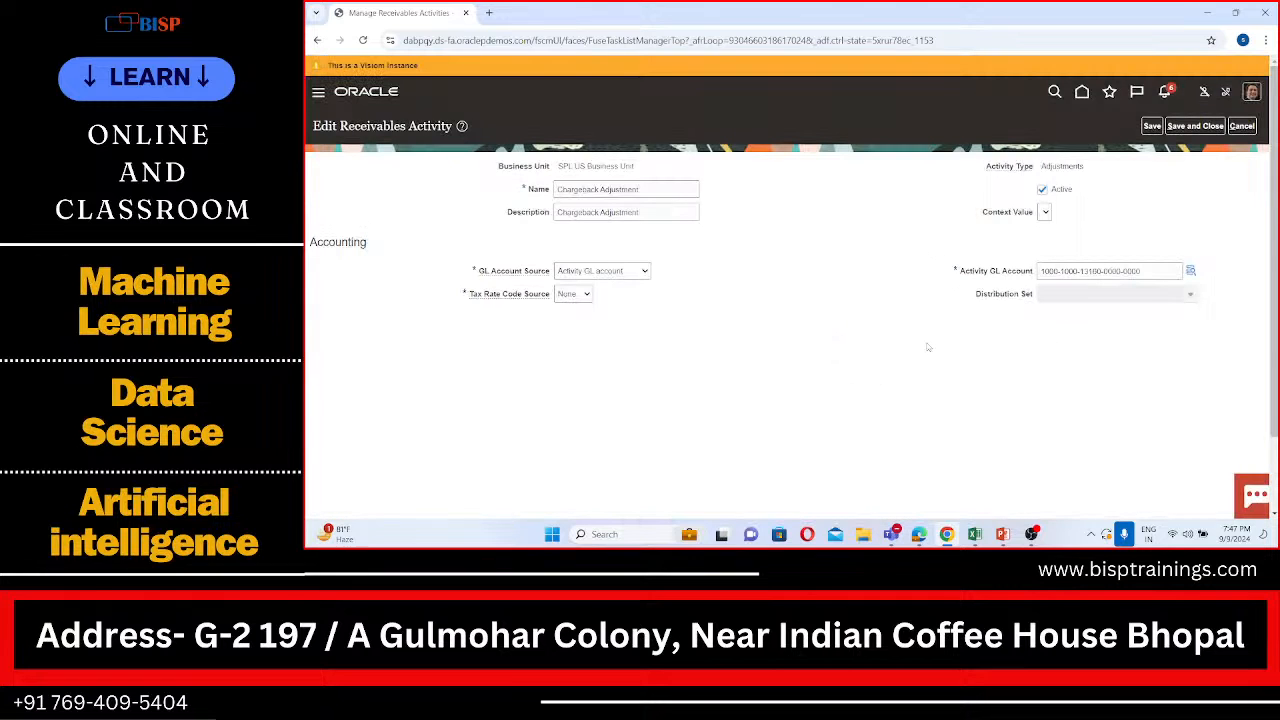
pyautogui.scroll(-2, 928, 347)
pyautogui.scroll(-1, 928, 347)
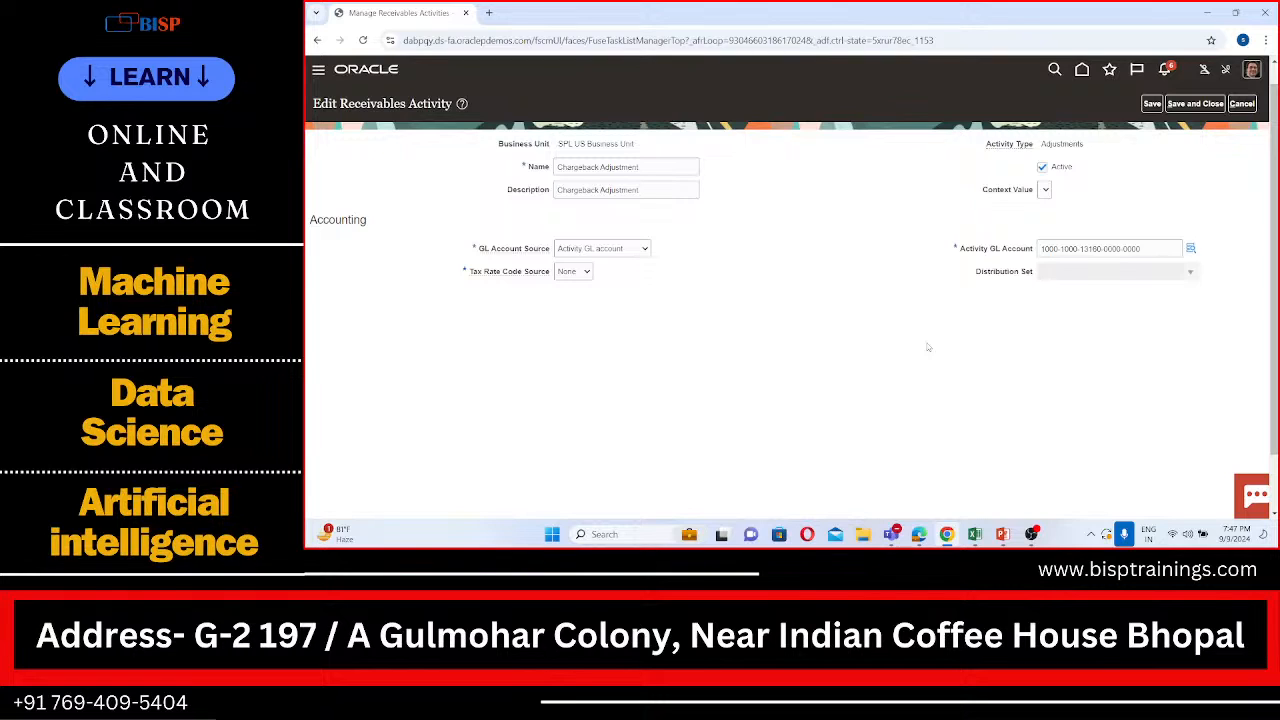
pyautogui.click(1208, 106)
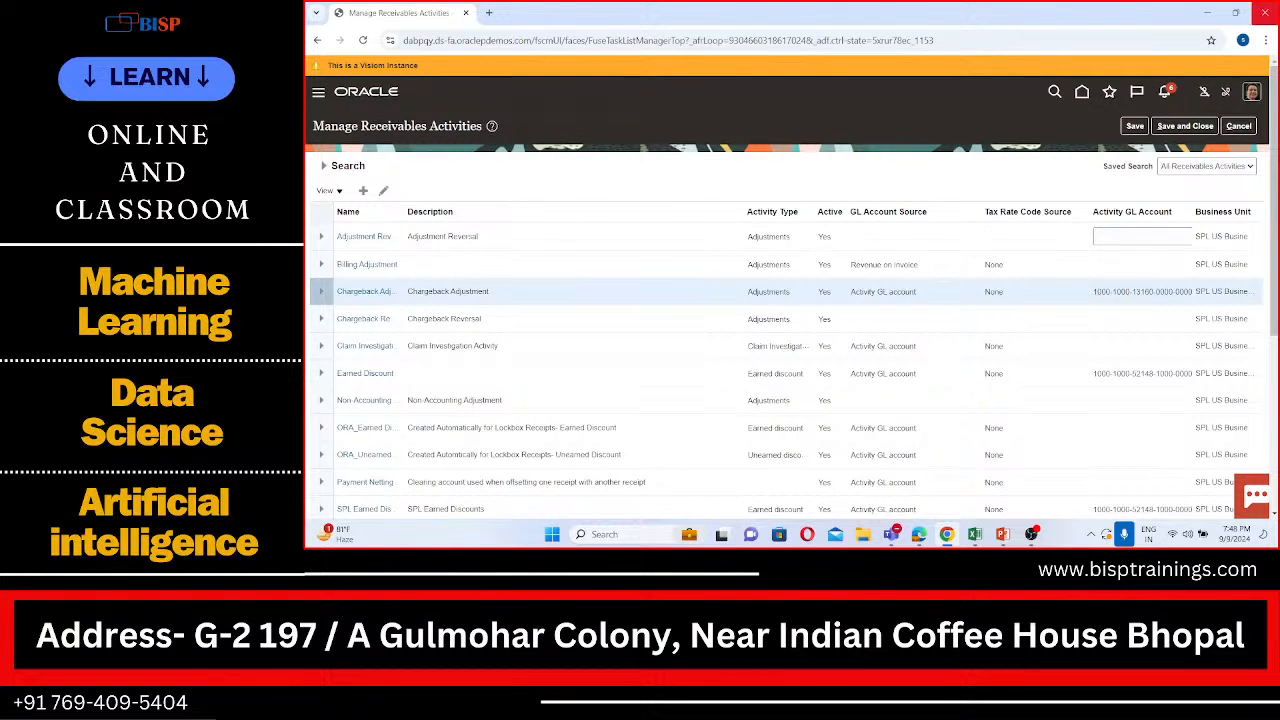
pyautogui.click(1234, 129)
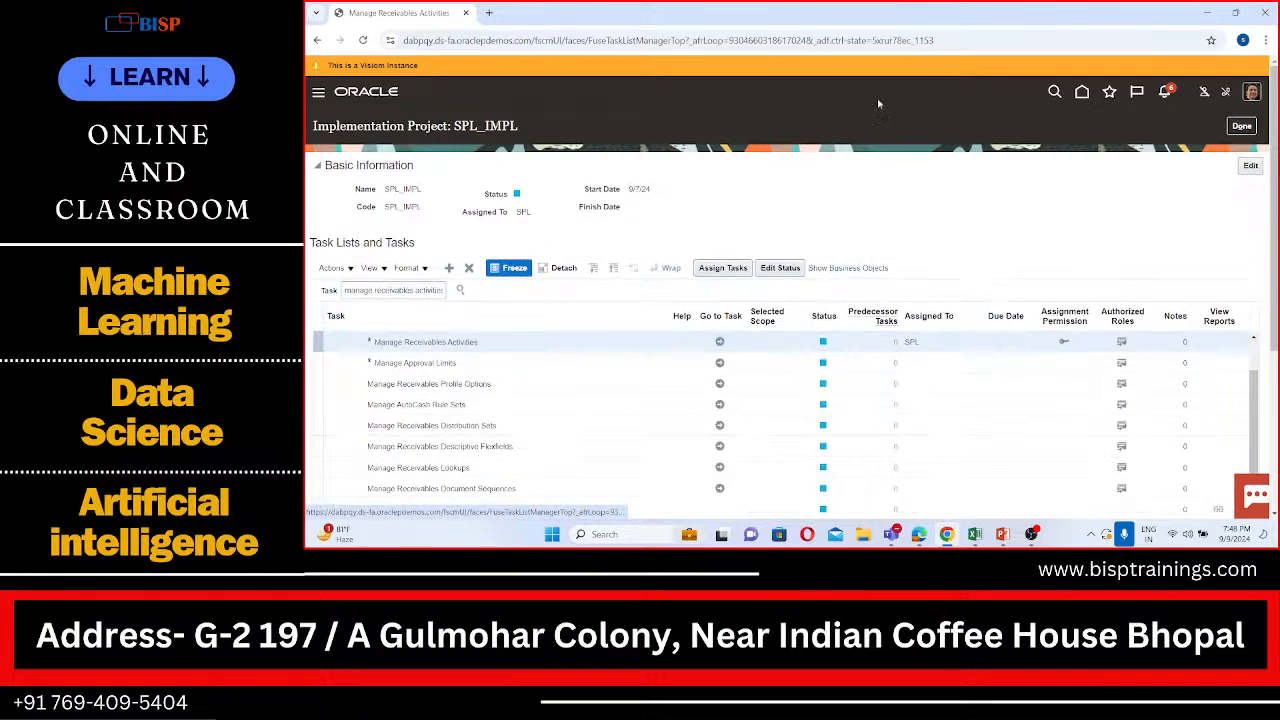
# Step: Go to the Billing work area under Receivables and start creating a new transaction
pyautogui.click(318, 93)
pyautogui.scroll(-3, 435, 327)
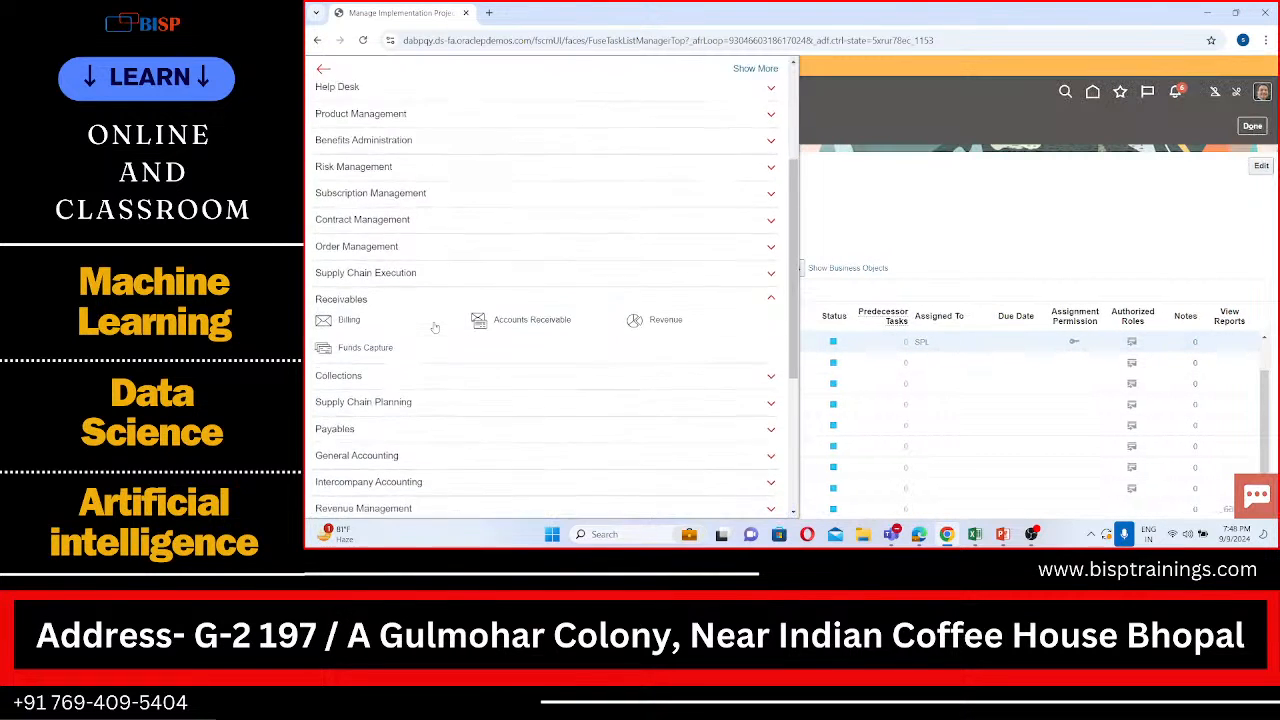
pyautogui.click(336, 307)
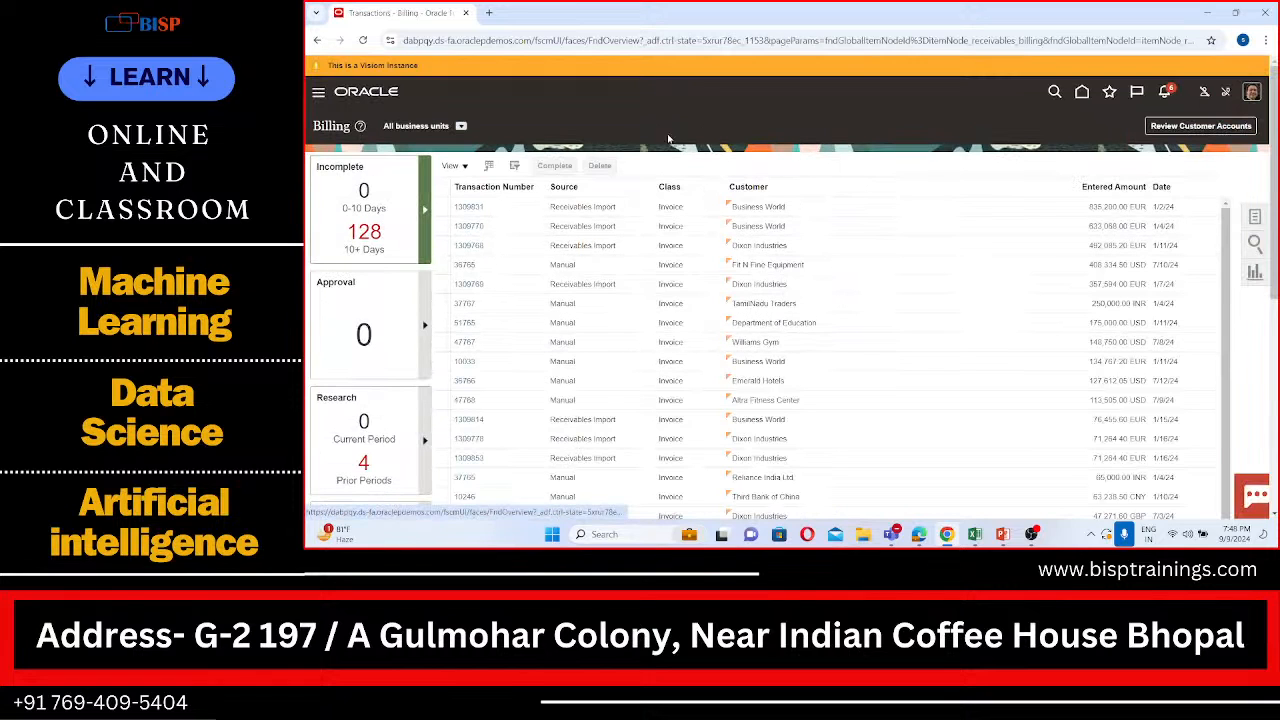
pyautogui.click(1256, 220)
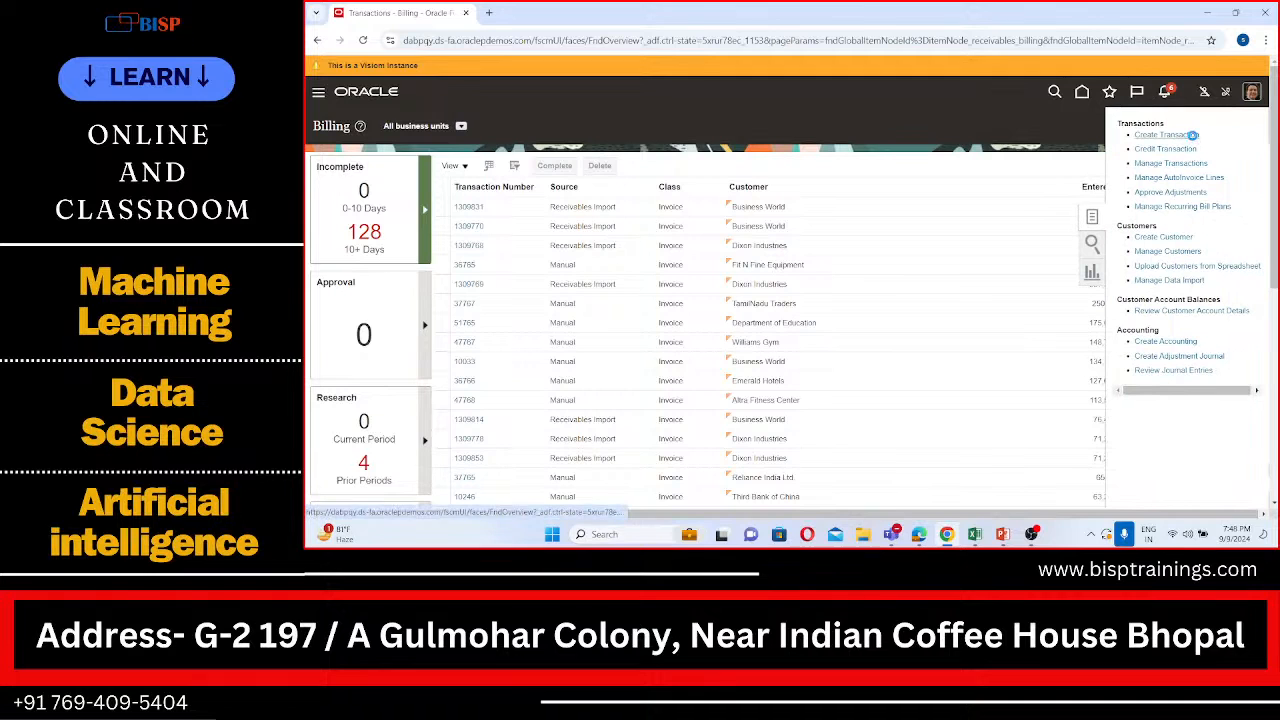
pyautogui.click(1192, 134)
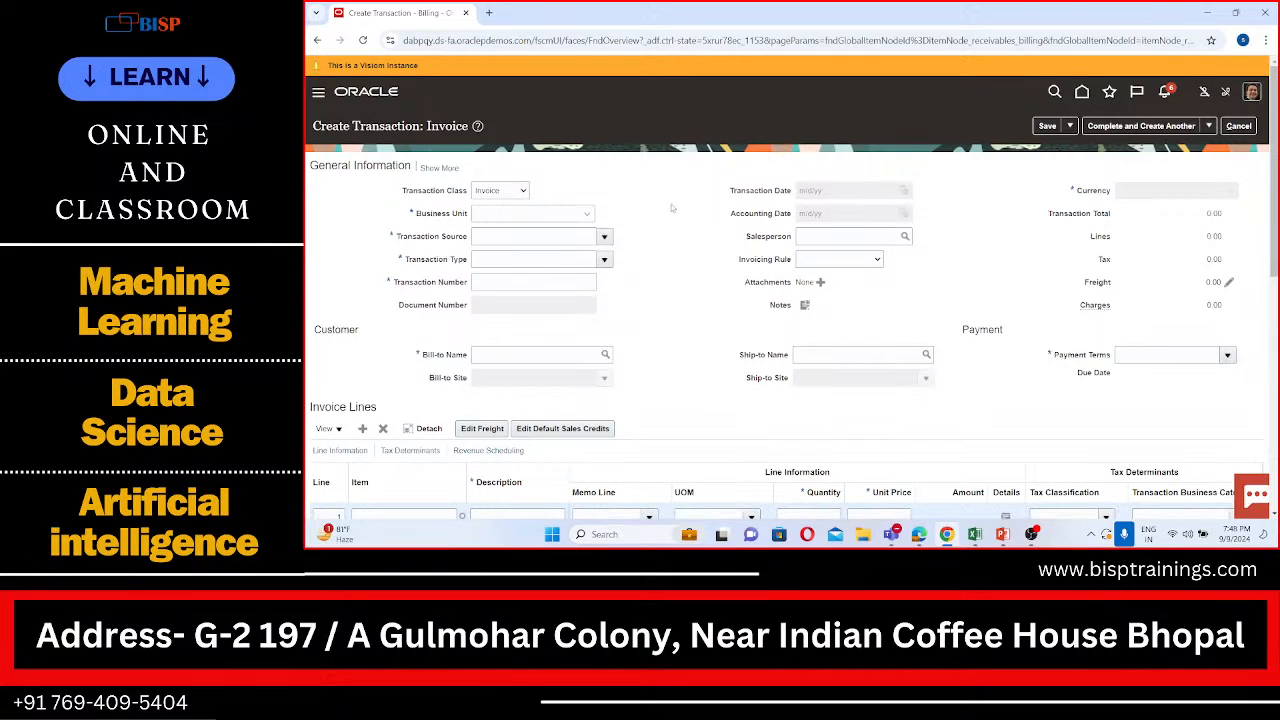
# Step: Set the invoice's business unit to SPL US Business Unit, and both transaction source and transaction type to SPL Invoice
pyautogui.click(513, 213)
pyautogui.click(518, 241)
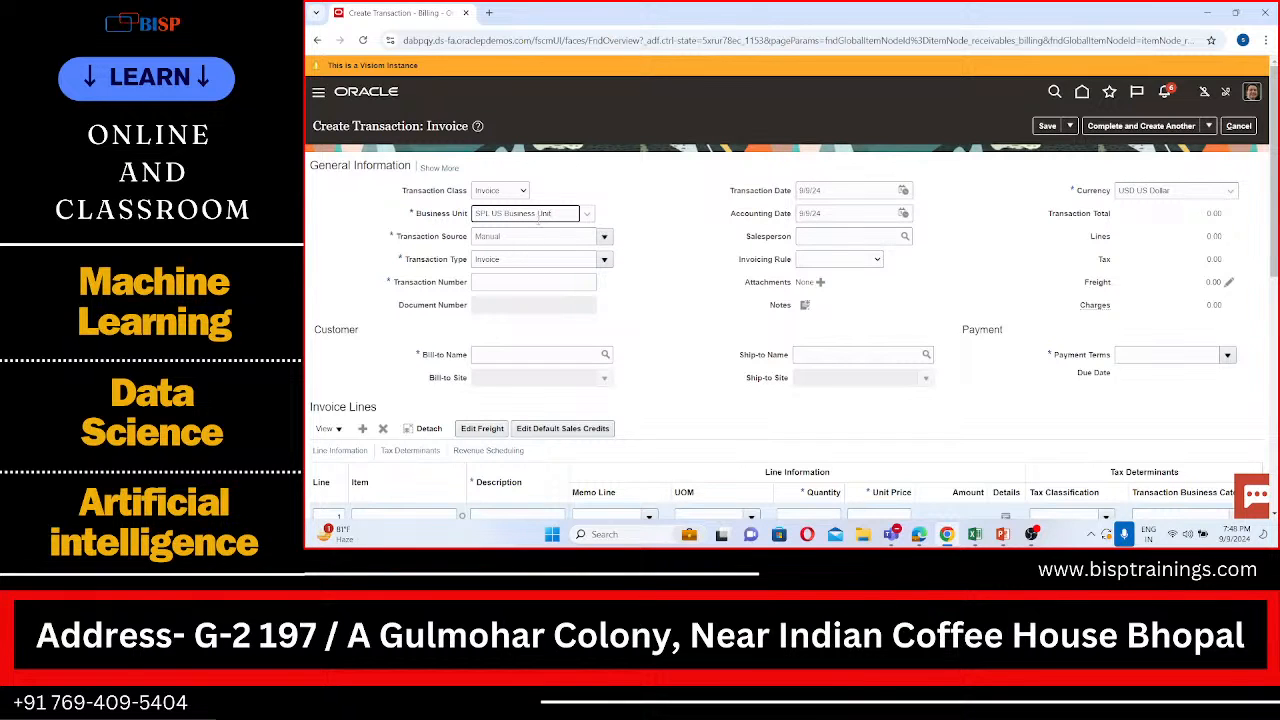
pyautogui.click(604, 236)
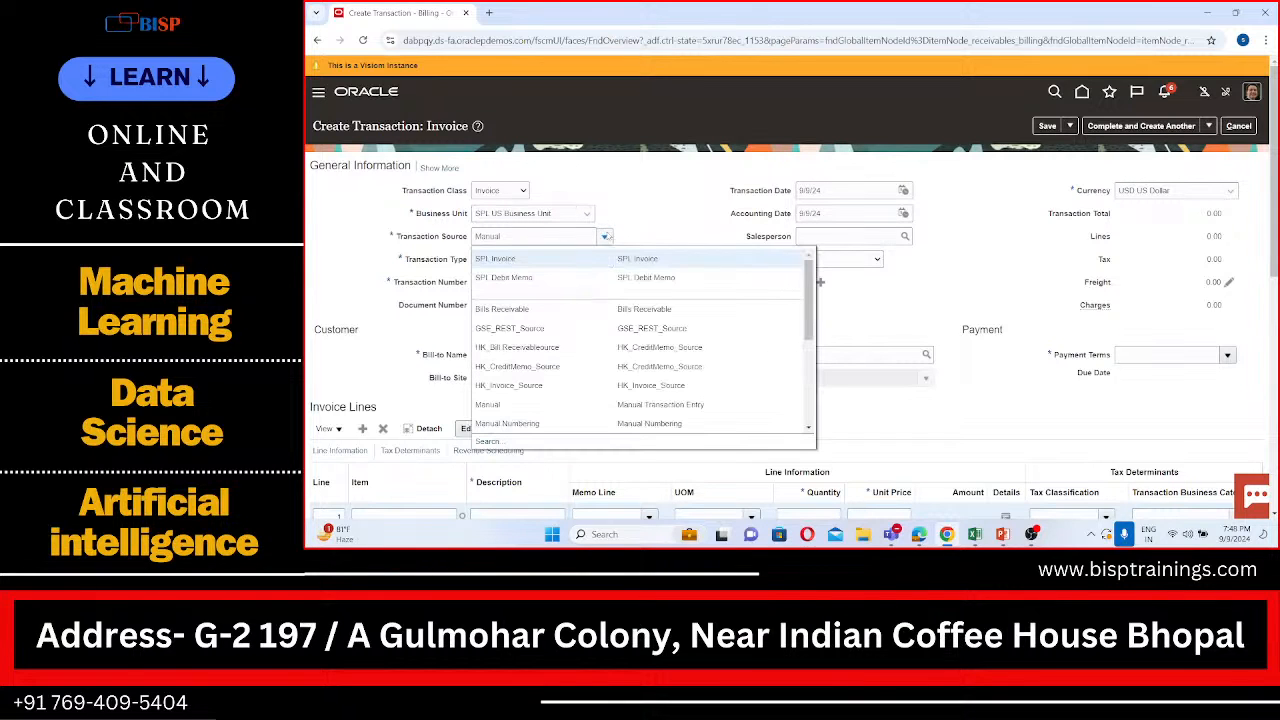
pyautogui.click(533, 262)
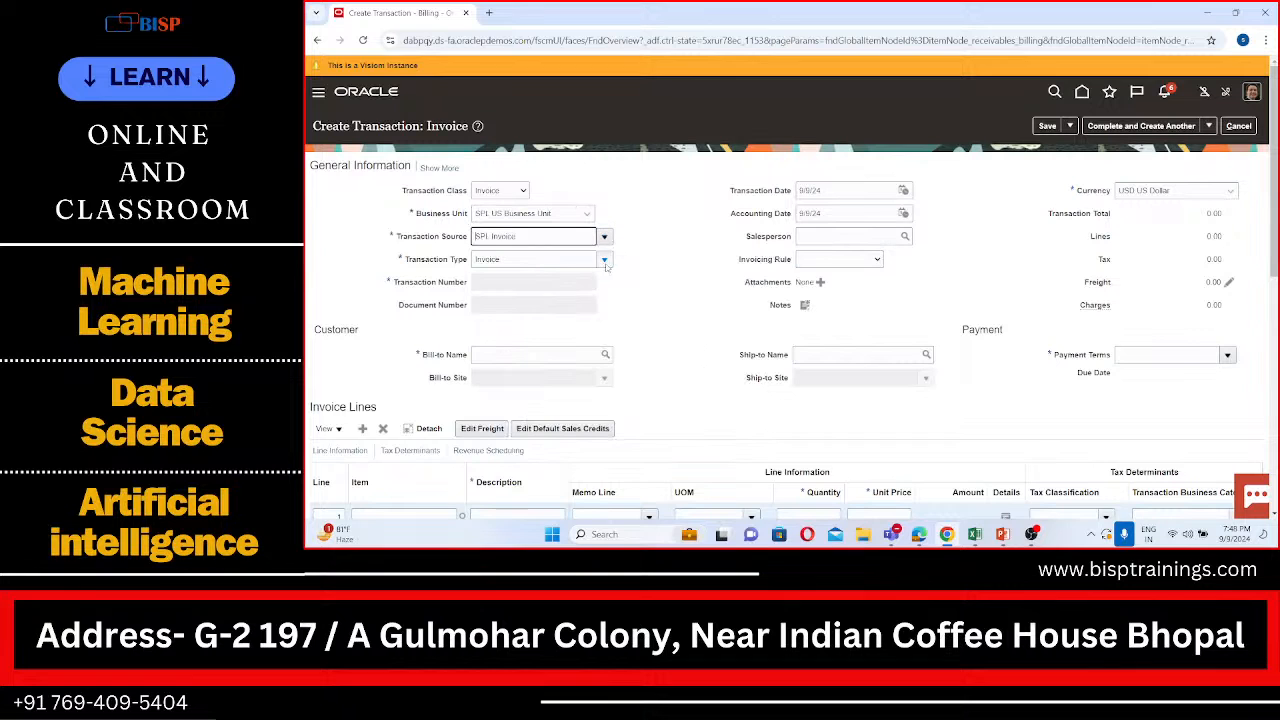
pyautogui.click(604, 259)
pyautogui.click(552, 284)
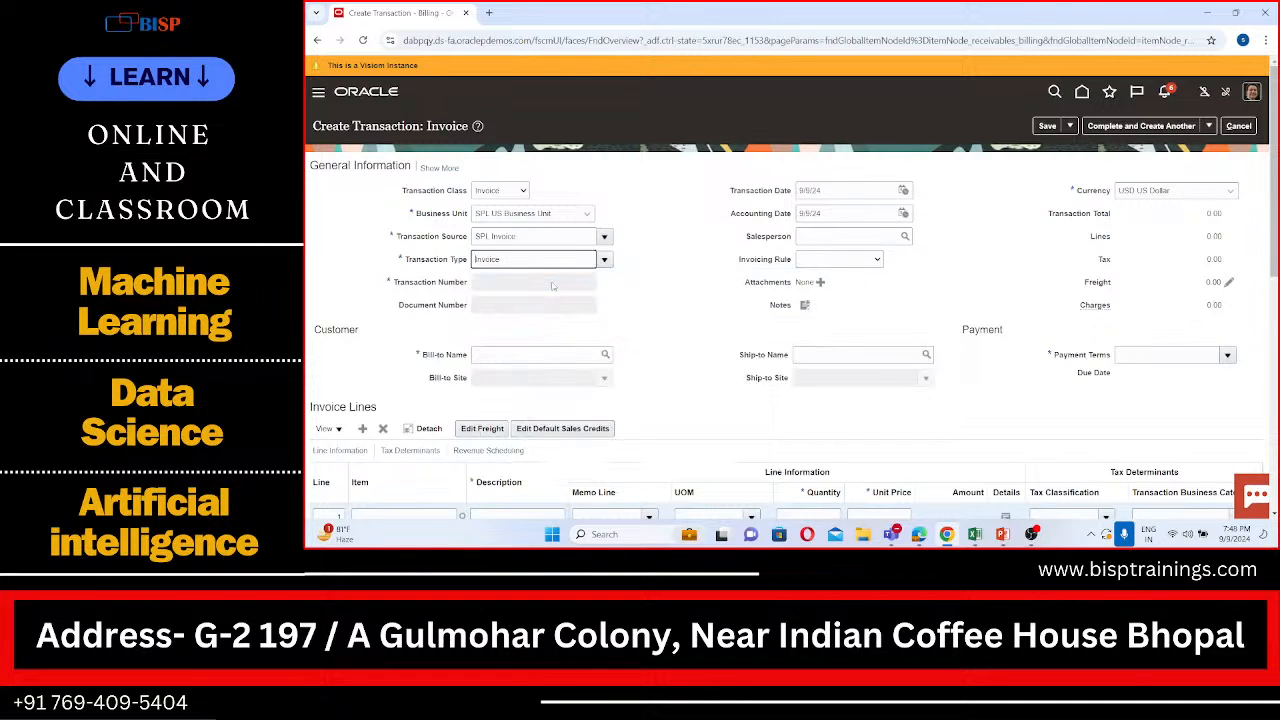
# Step: Look through the available transaction types for the invoice and leave the selection as it is
pyautogui.scroll(-1, 645, 300)
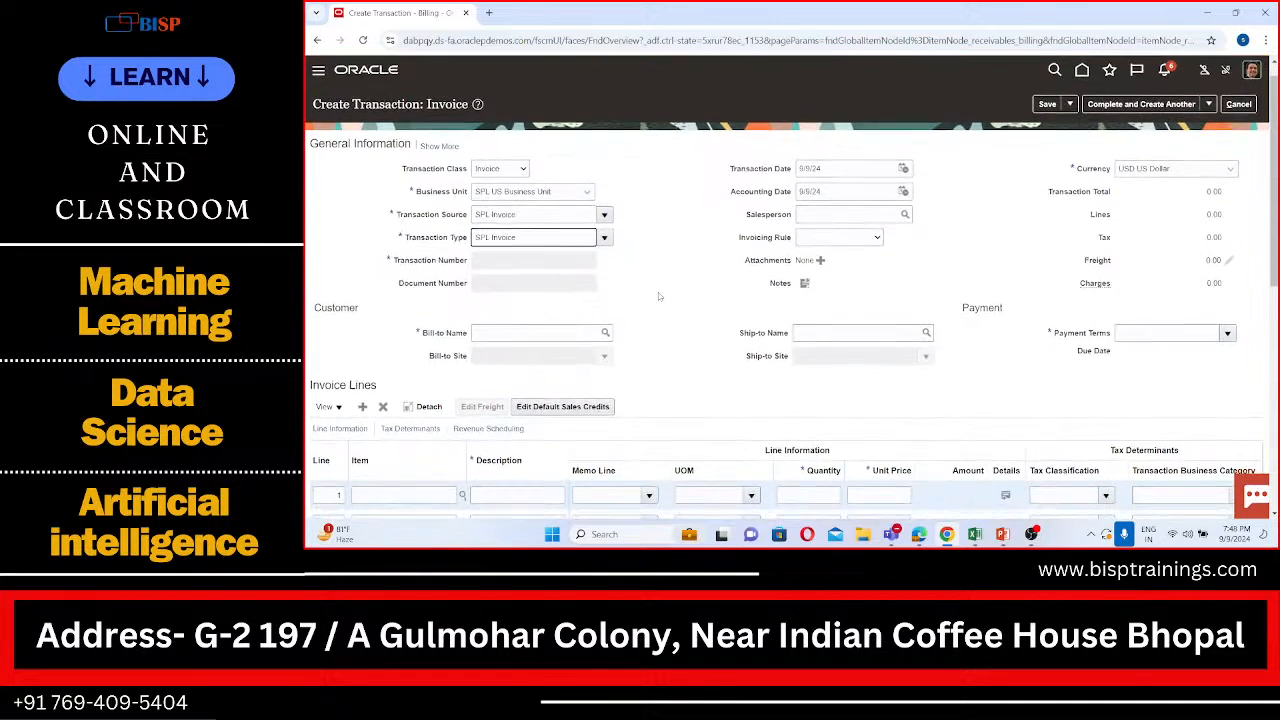
pyautogui.click(604, 236)
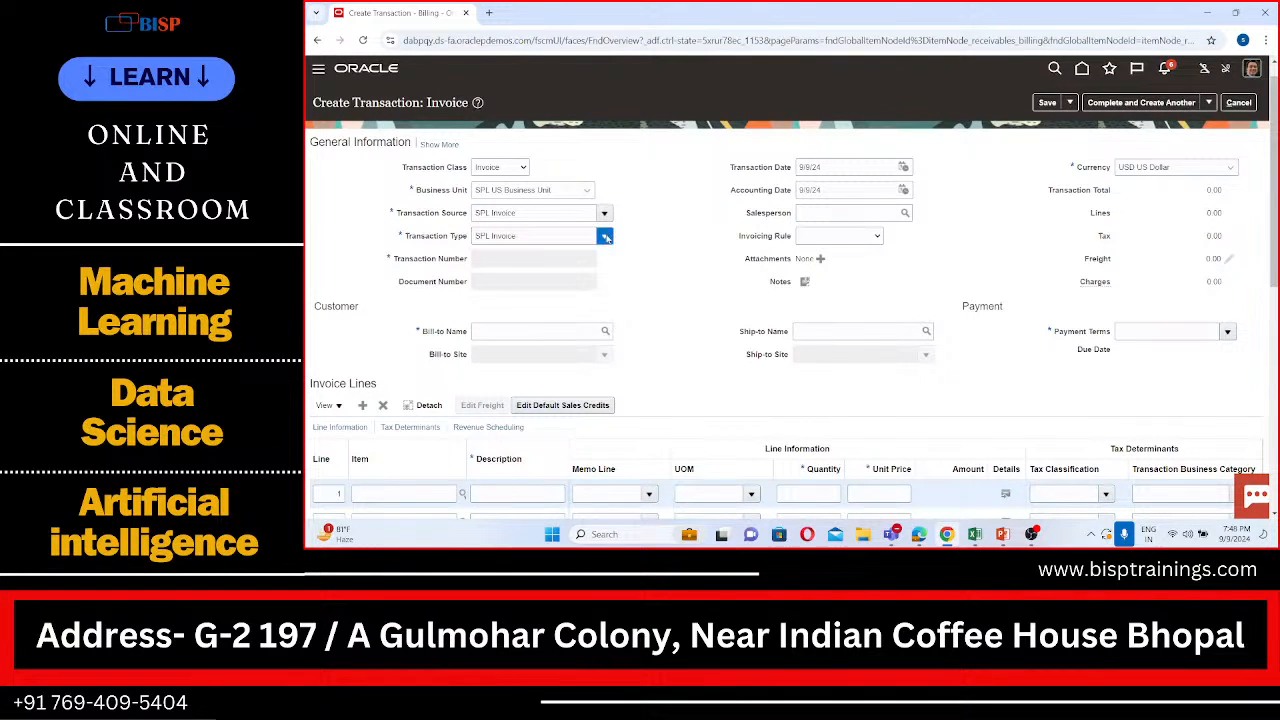
pyautogui.scroll(-5, 581, 323)
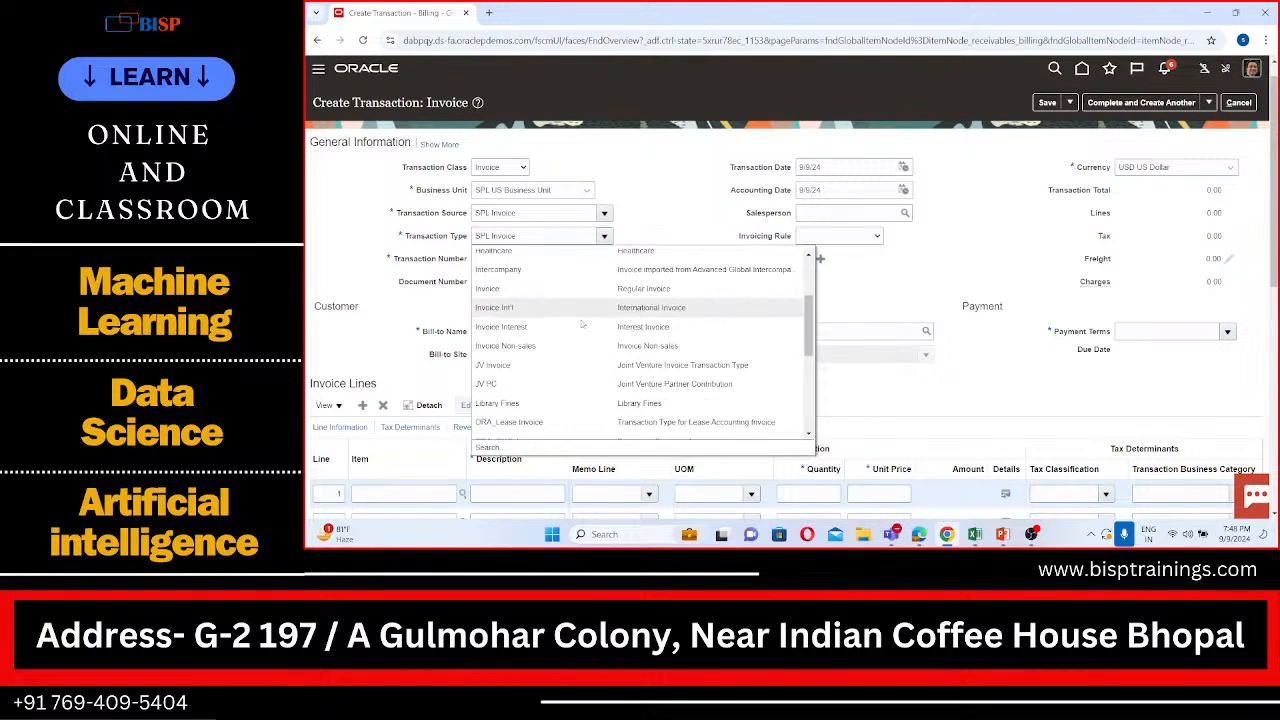
pyautogui.scroll(-3, 581, 323)
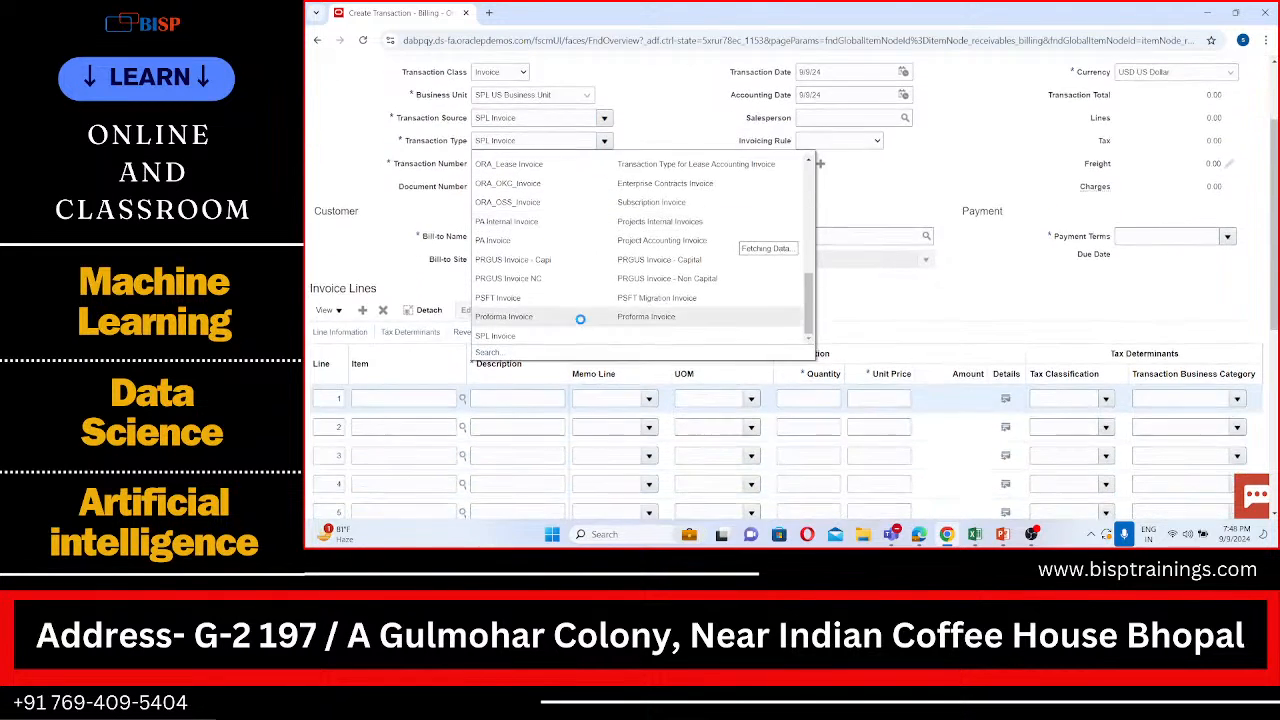
pyautogui.scroll(3, 581, 323)
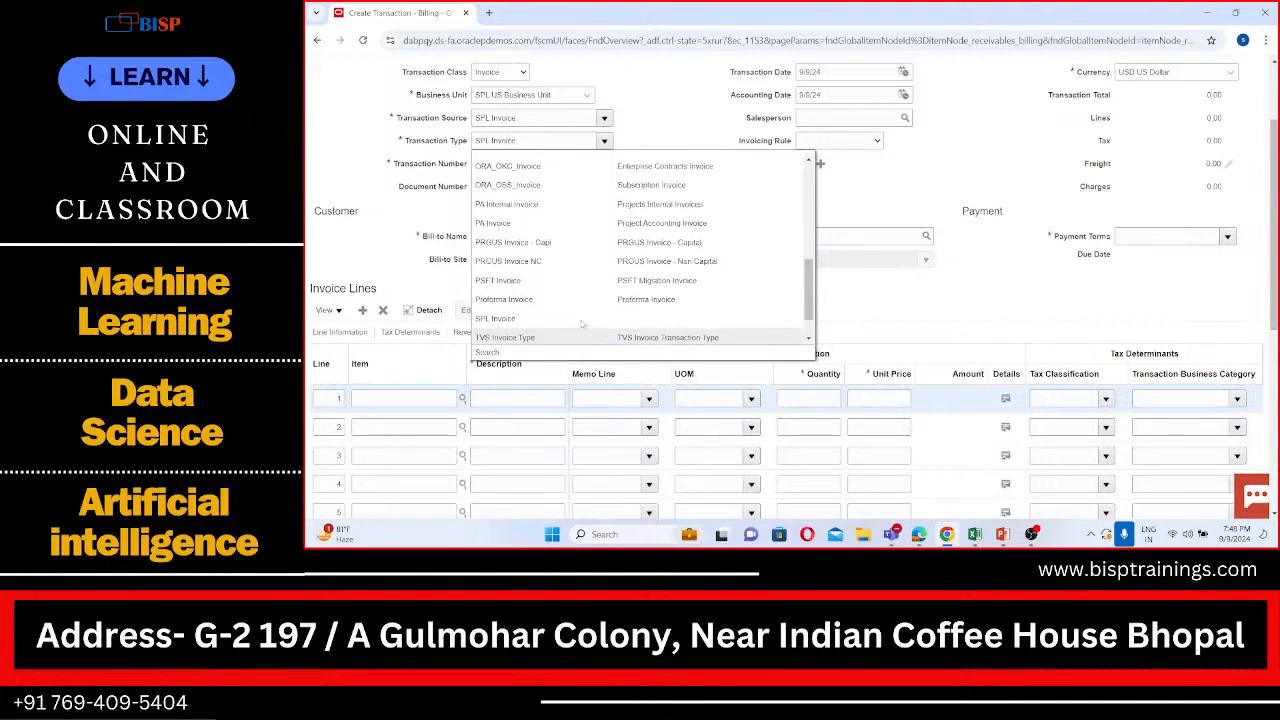
pyautogui.scroll(-3, 581, 323)
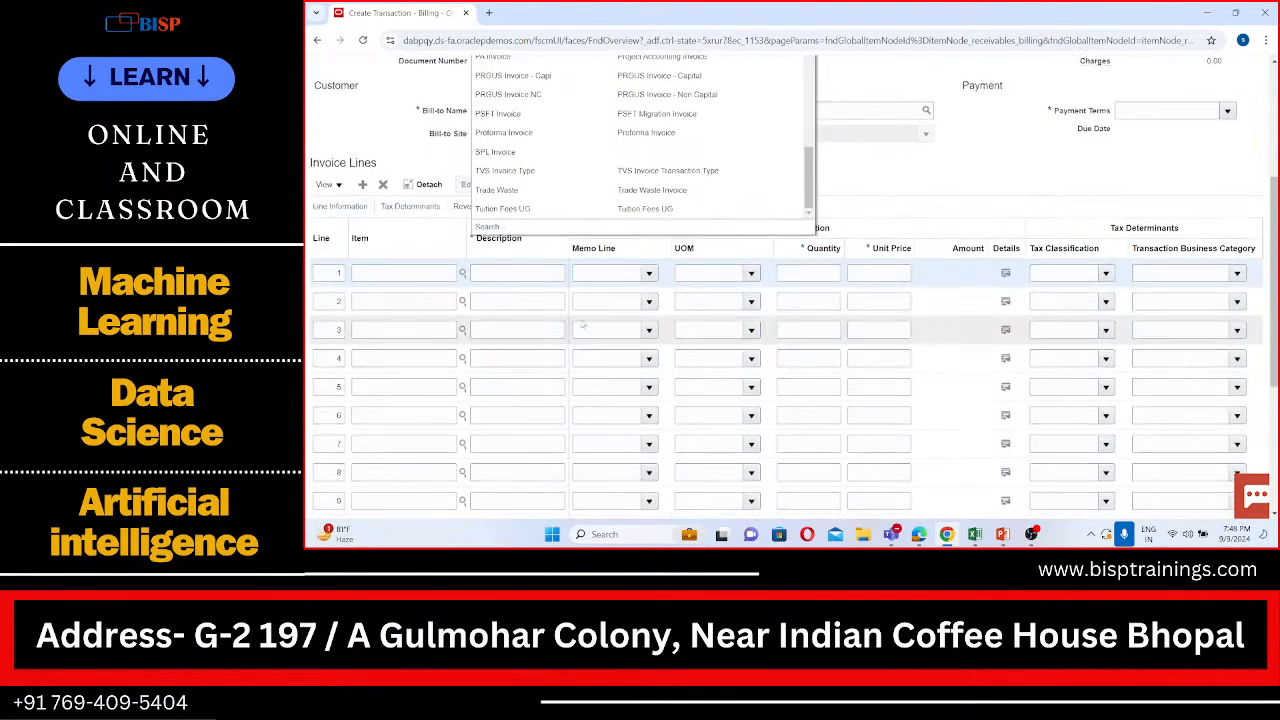
pyautogui.scroll(1, 620, 220)
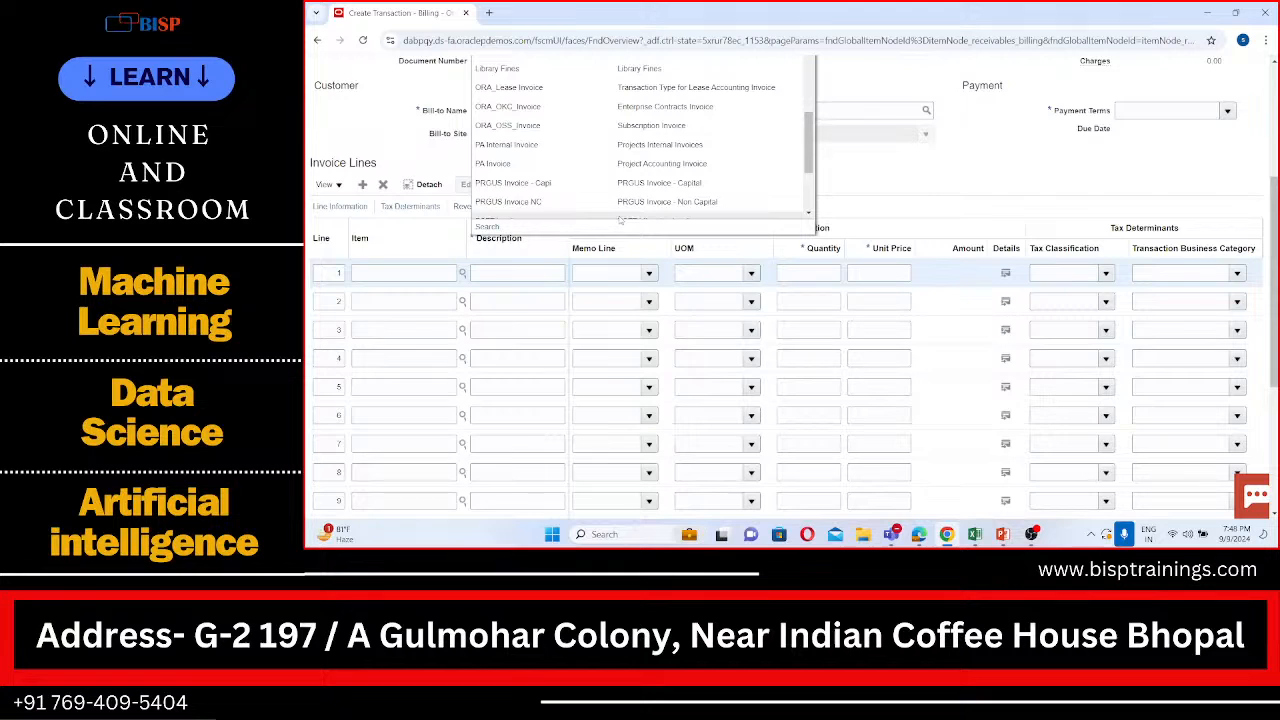
pyautogui.click(933, 150)
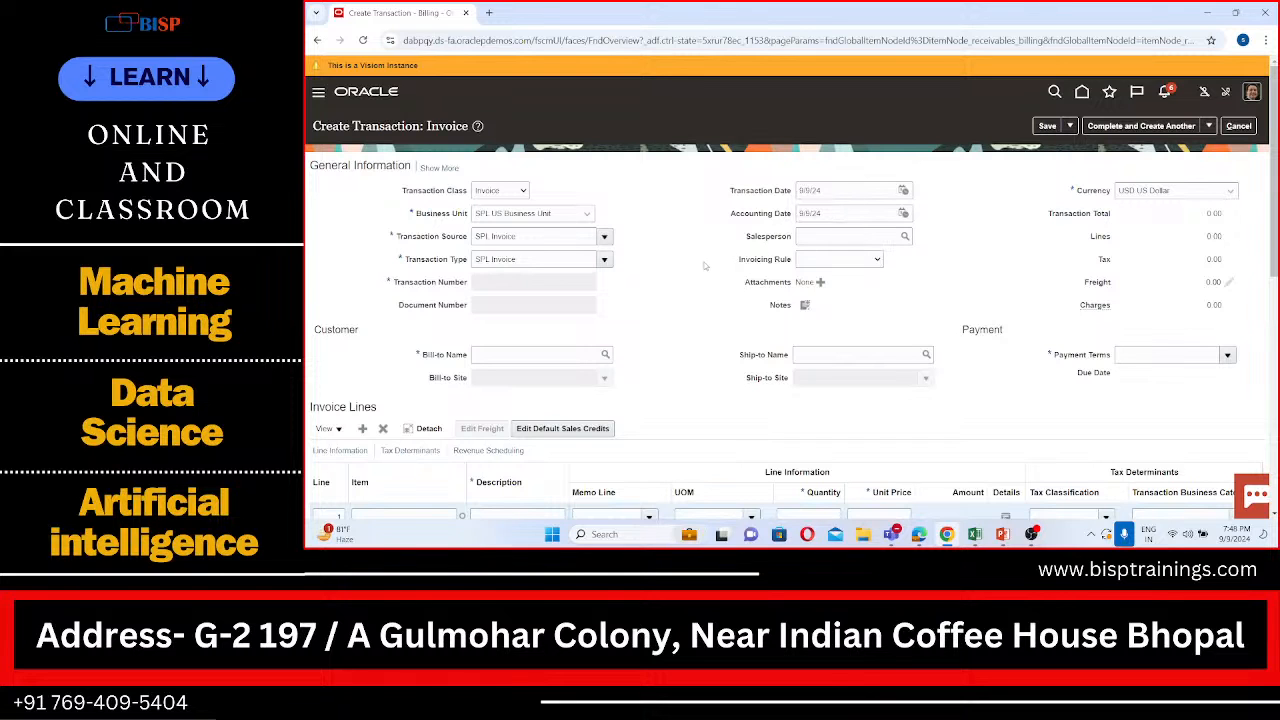
# Step: Search the bill-to customers for "SPL" and select SPL Customer for the invoice
pyautogui.scroll(-1, 704, 265)
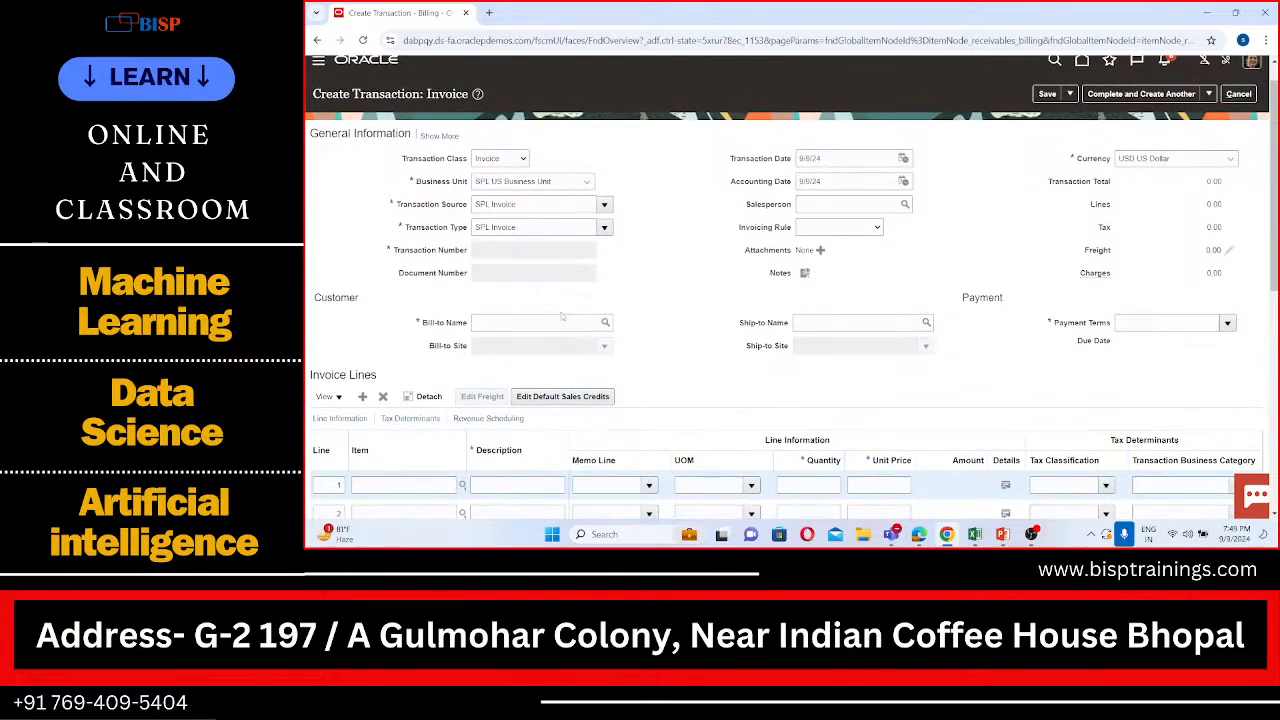
pyautogui.click(560, 322)
pyautogui.write('SPL')
pyautogui.click(607, 323)
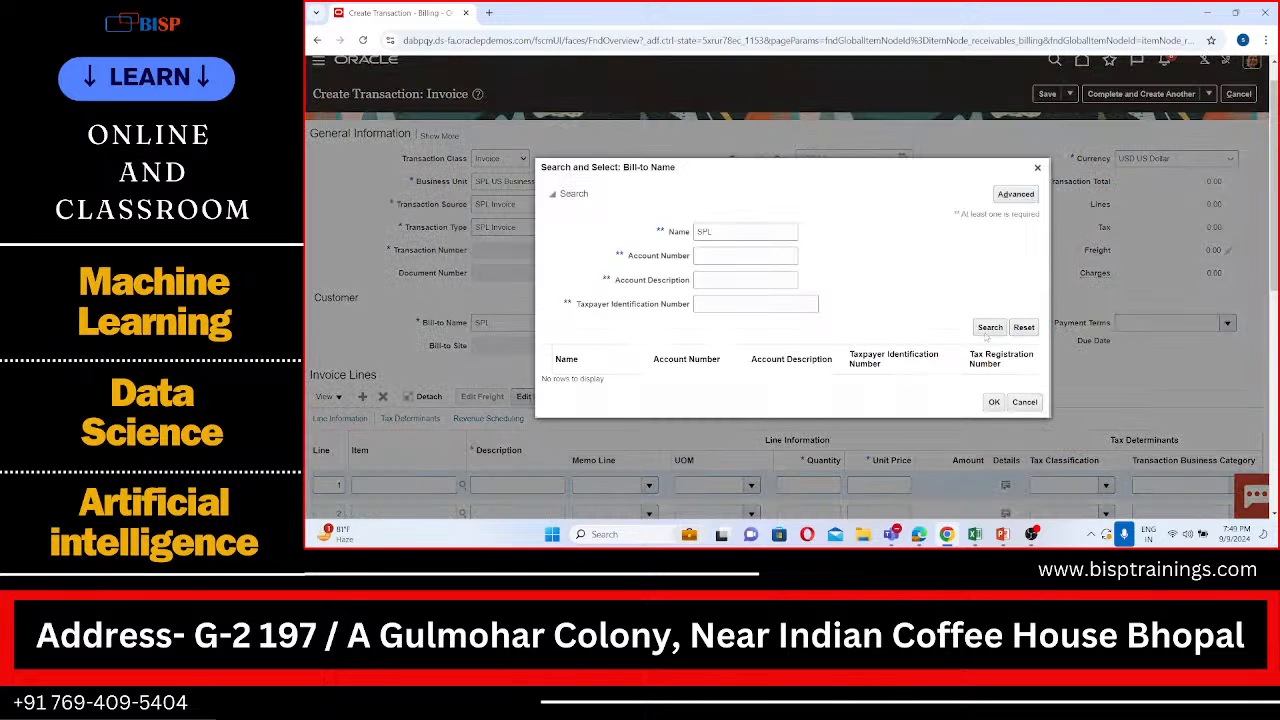
pyautogui.click(990, 328)
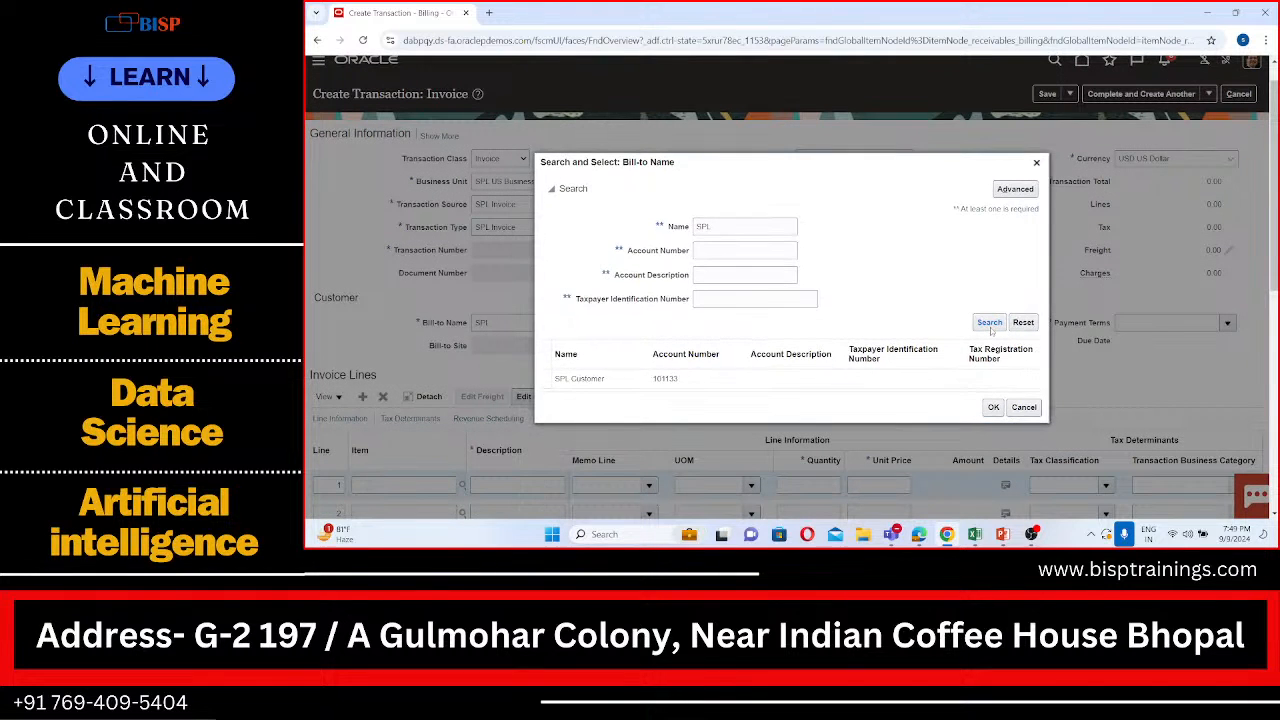
pyautogui.click(796, 386)
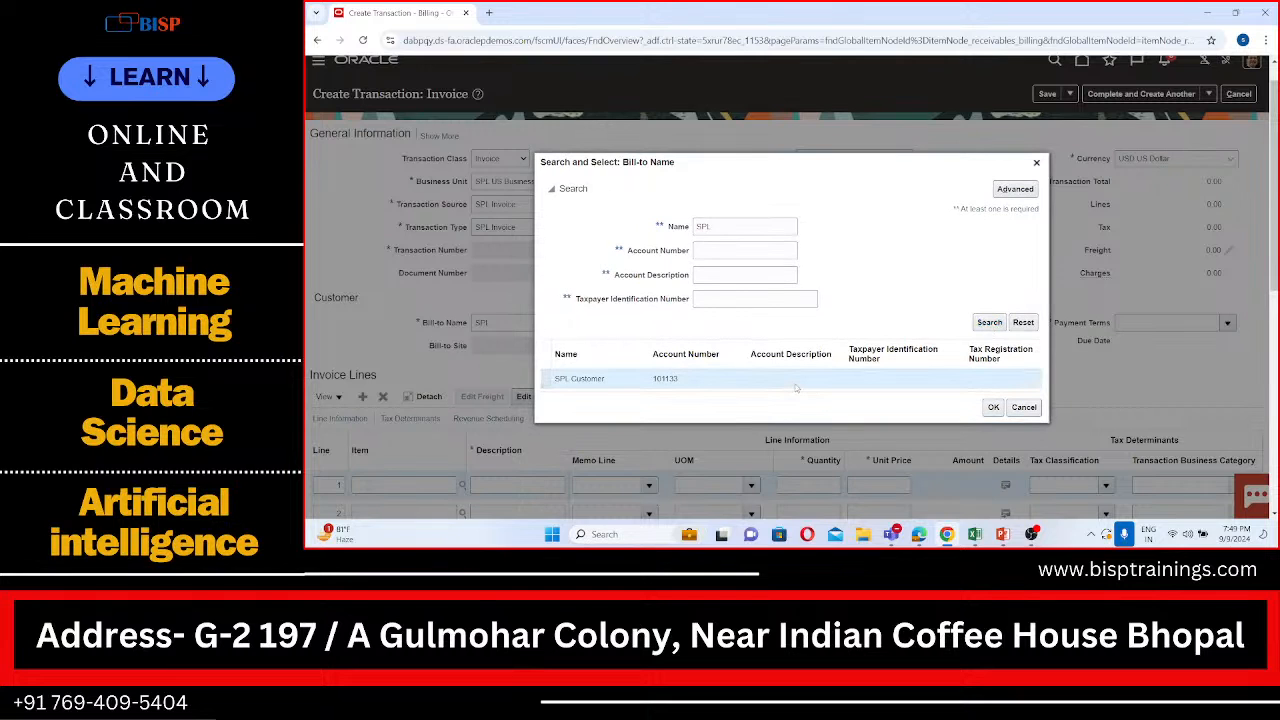
pyautogui.click(993, 407)
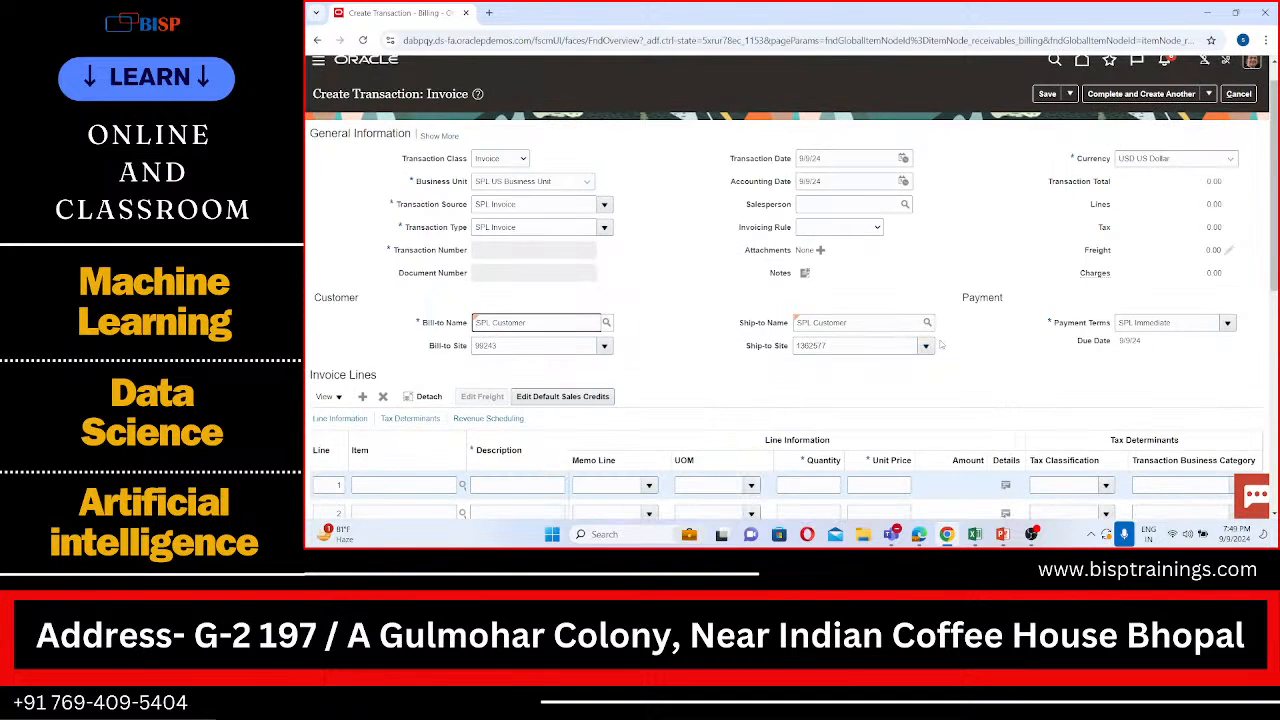
# Step: Describe the first invoice line as Goods and set its quantity to 1
pyautogui.scroll(-1, 940, 344)
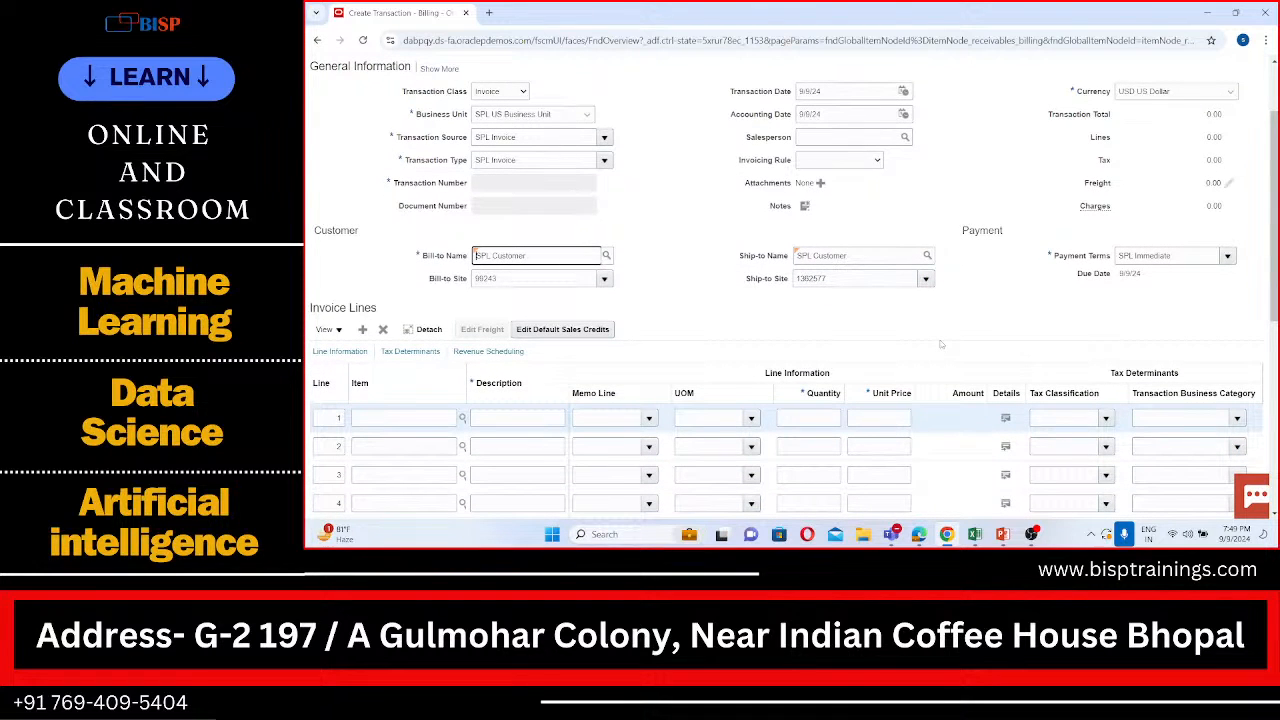
pyautogui.scroll(1, 940, 344)
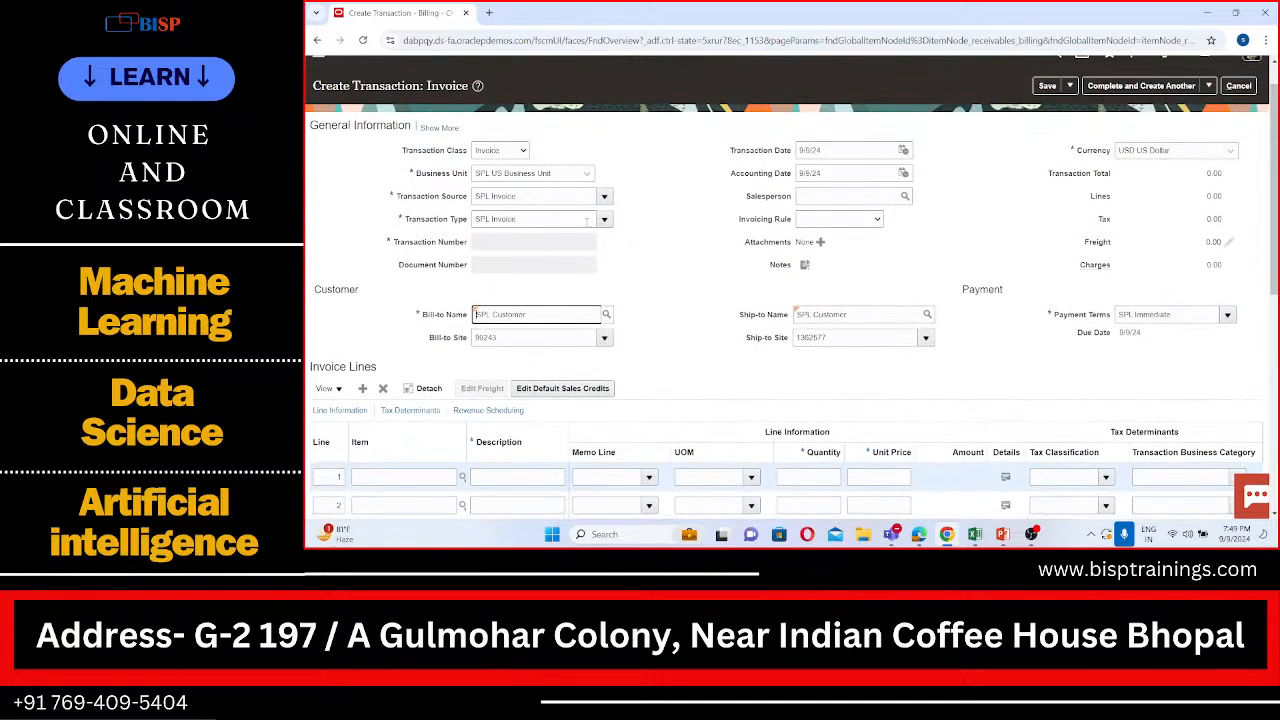
pyautogui.scroll(-3, 616, 284)
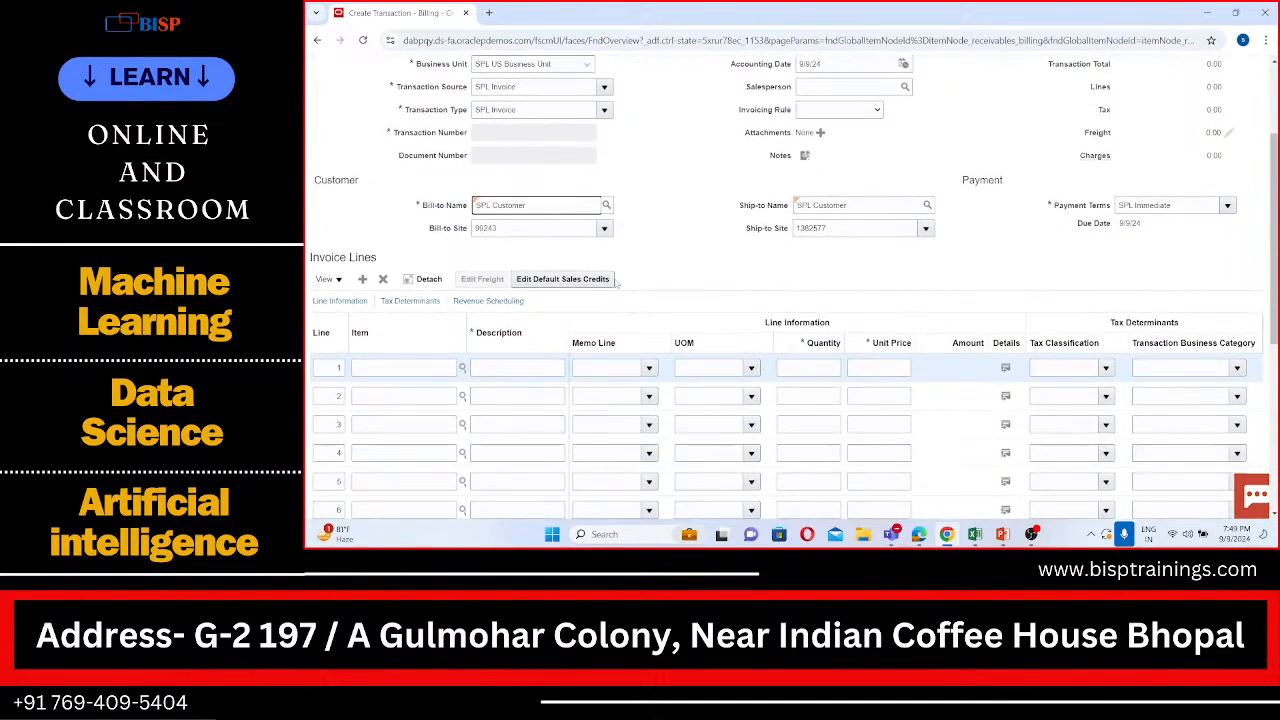
pyautogui.scroll(1, 615, 281)
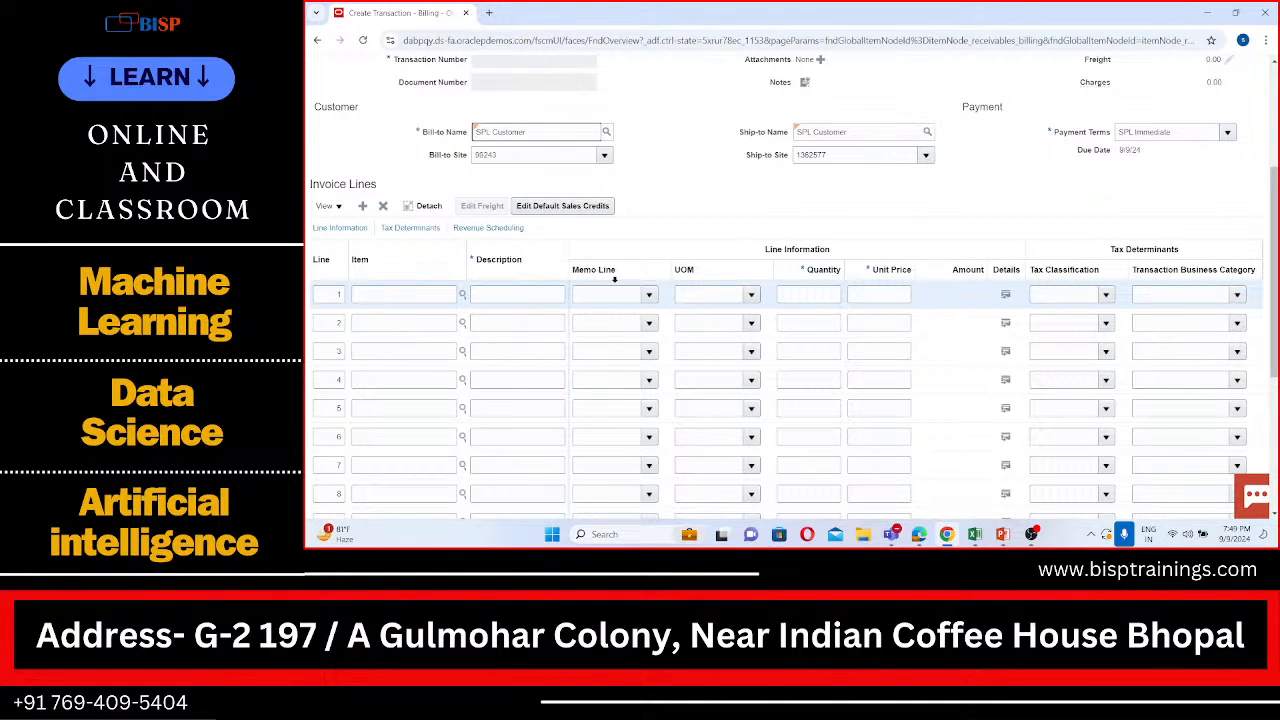
pyautogui.click(543, 293)
pyautogui.write('Goods')
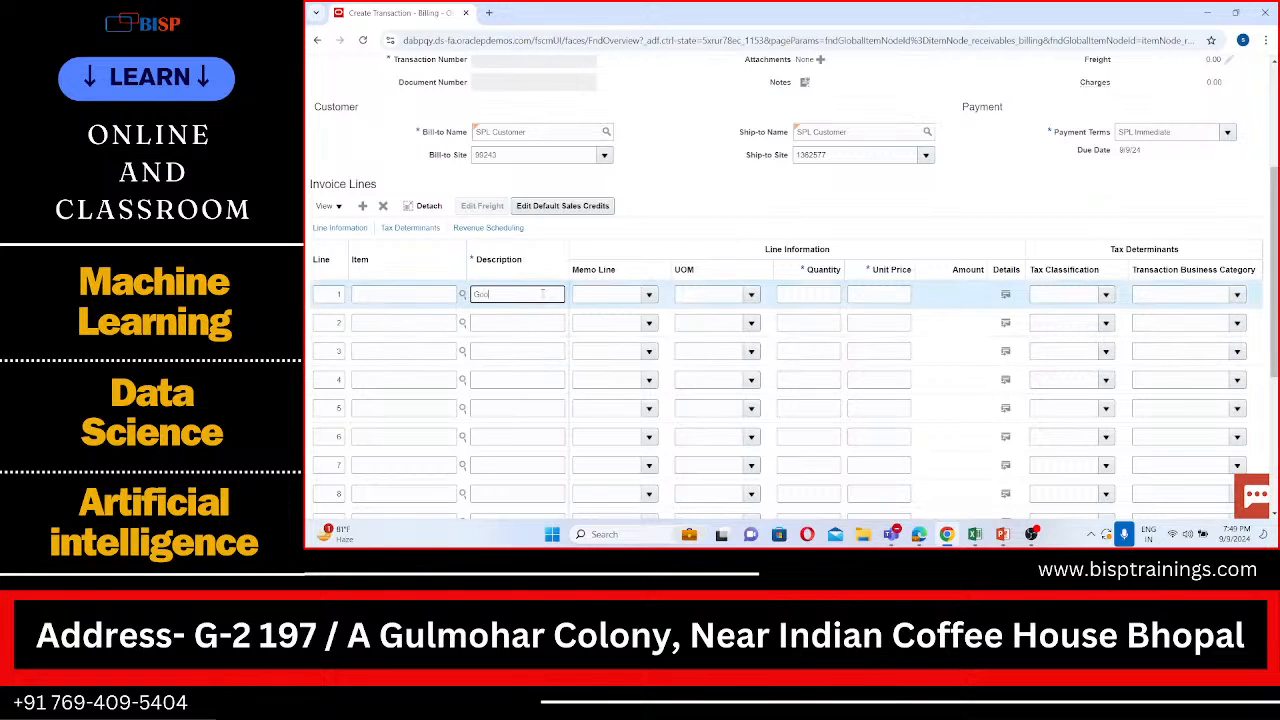
pyautogui.click(829, 292)
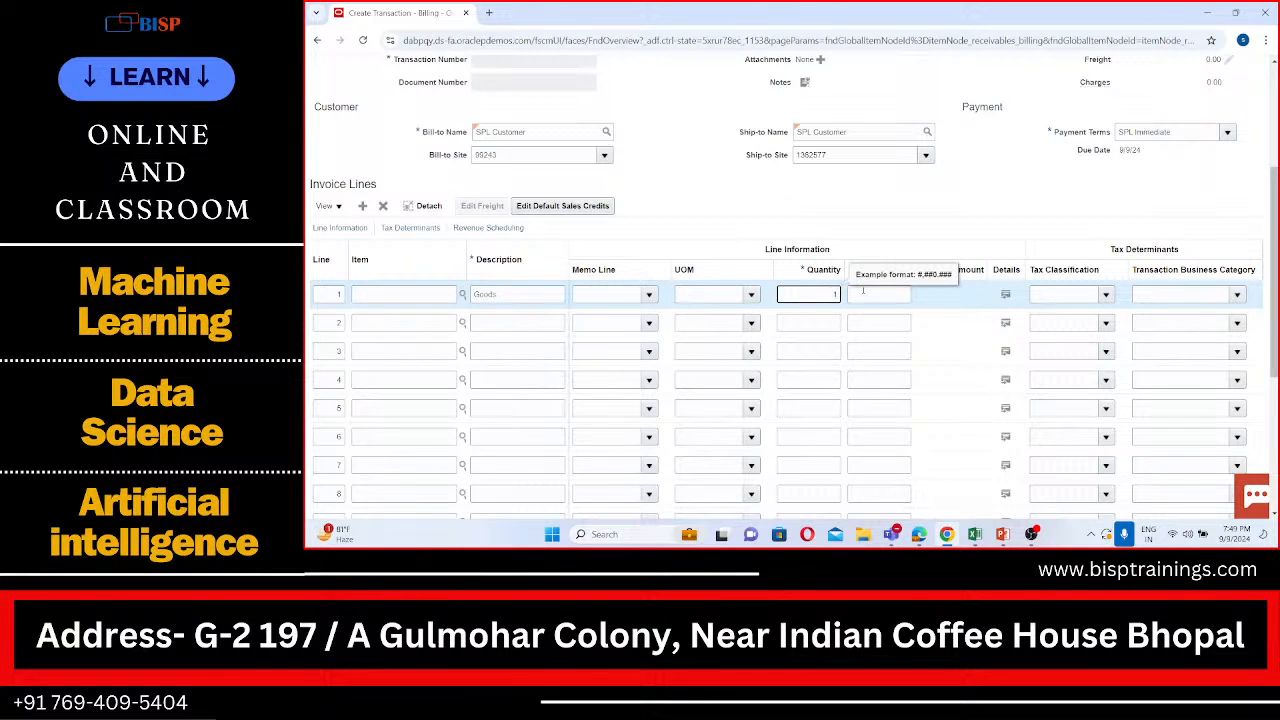
pyautogui.write('1')
# Step: Set the unit price of the Goods line to 12000
pyautogui.click(863, 291)
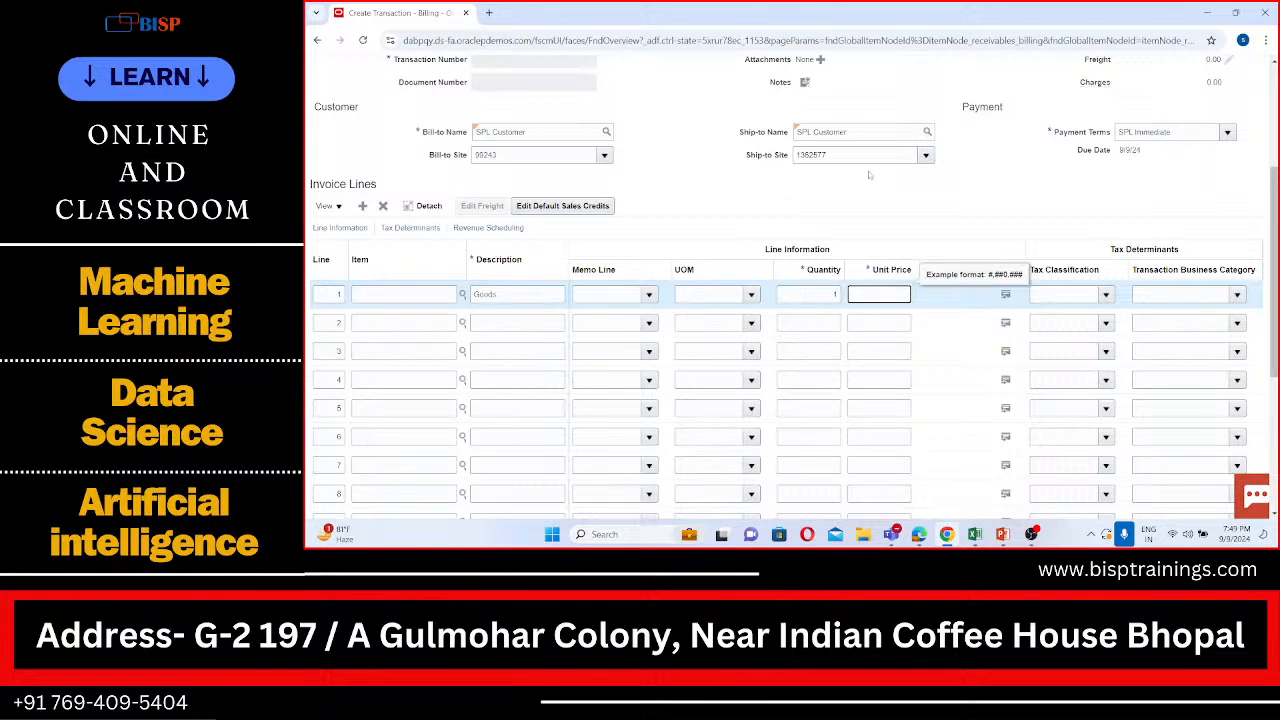
pyautogui.scroll(3, 868, 174)
pyautogui.scroll(-1, 868, 170)
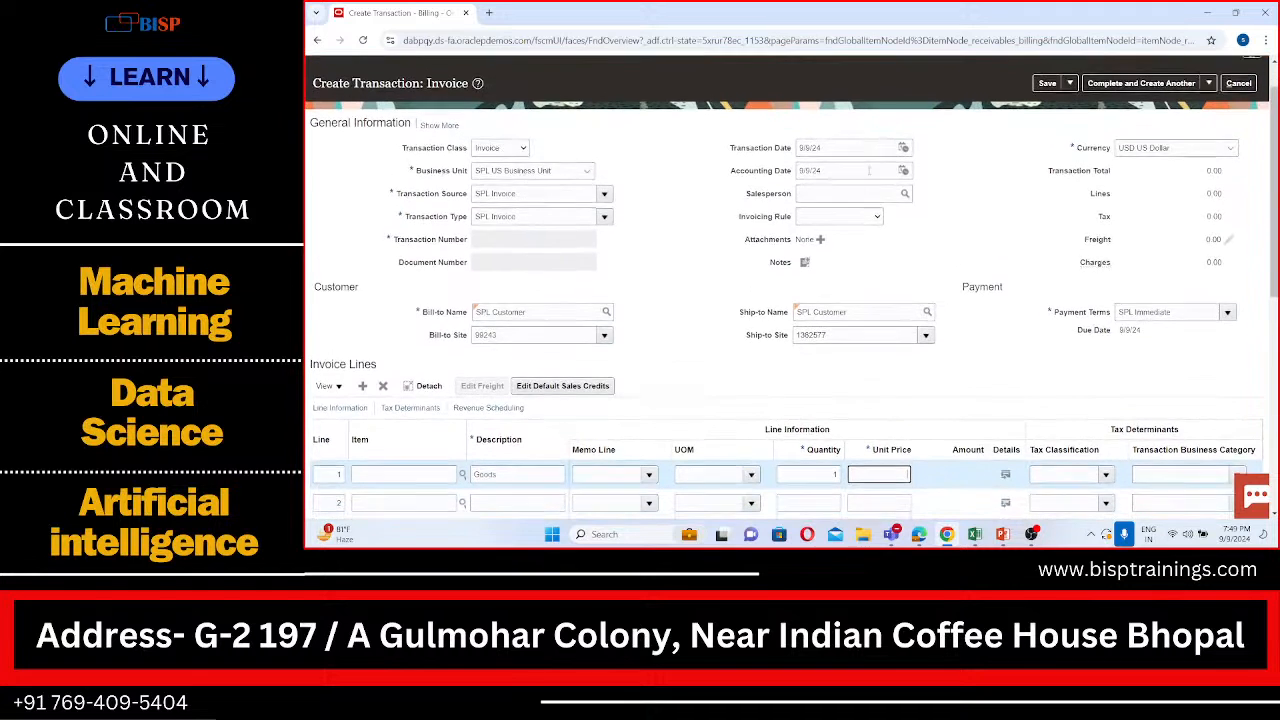
pyautogui.scroll(-1, 869, 171)
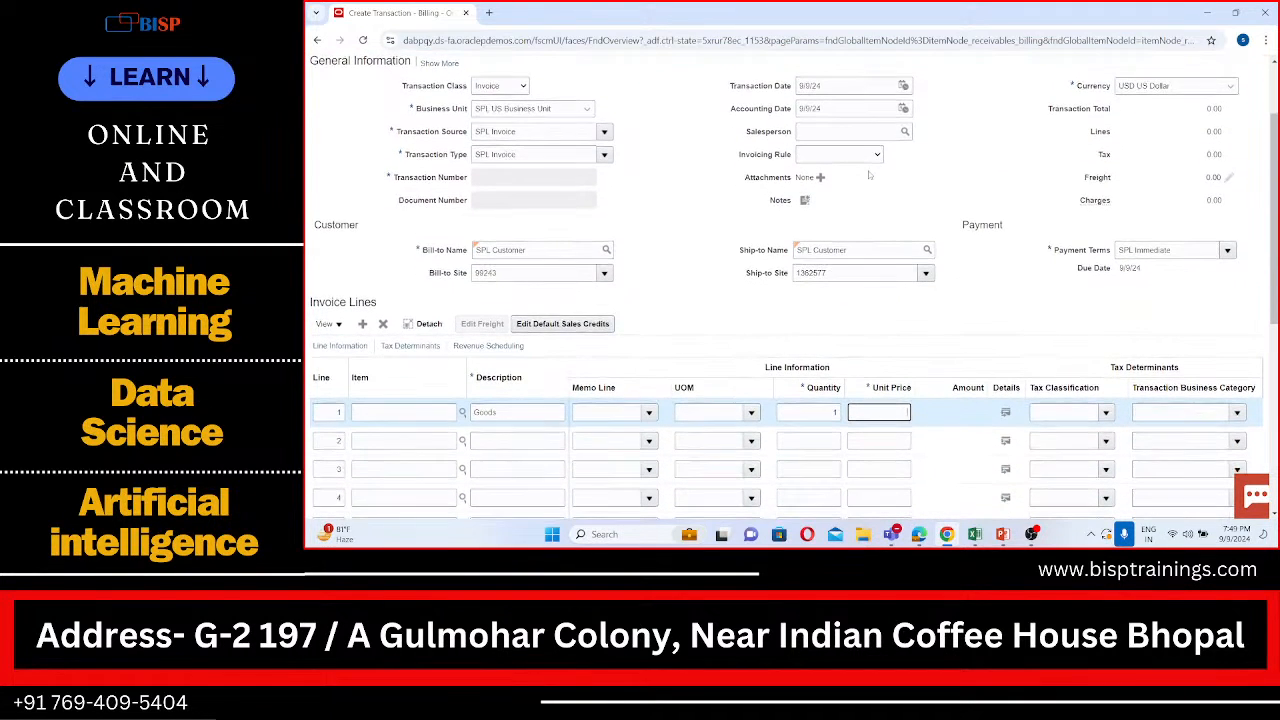
pyautogui.write('2000')
pyautogui.press('BackSpace')
pyautogui.write('0')
pyautogui.scroll(-2, 948, 353)
pyautogui.scroll(-1, 948, 353)
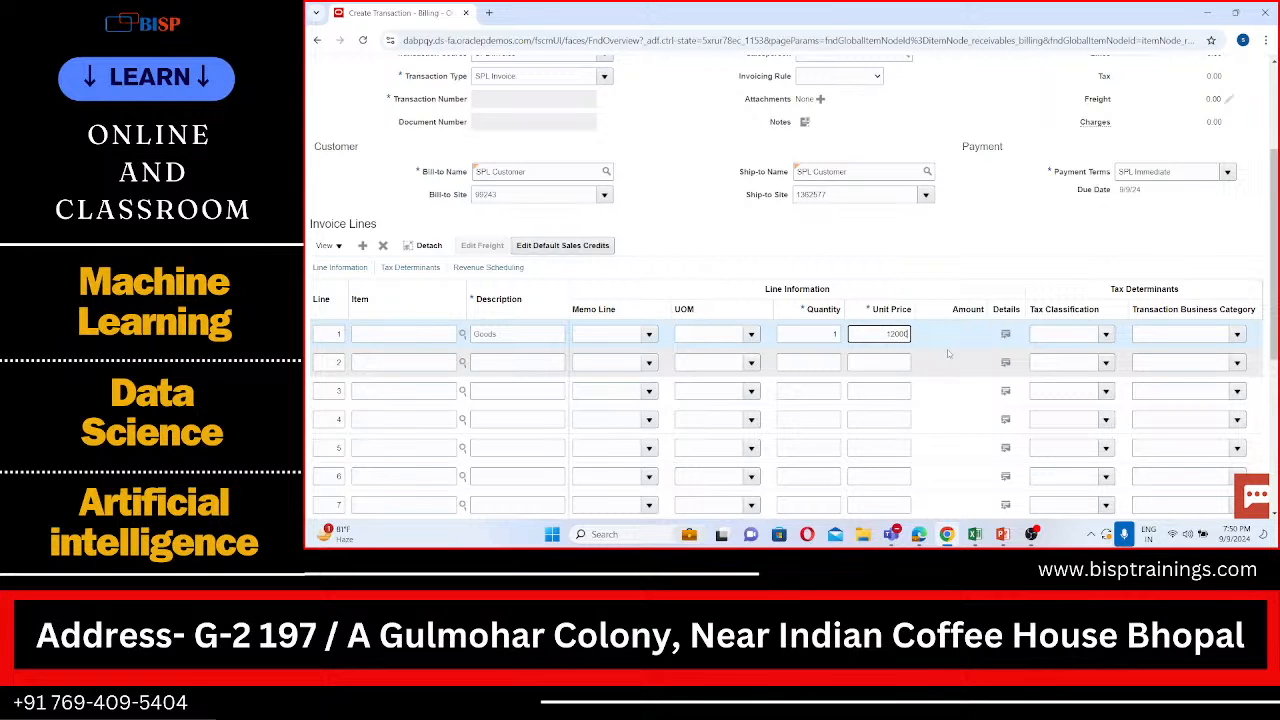
pyautogui.hscroll(1, 947, 351)
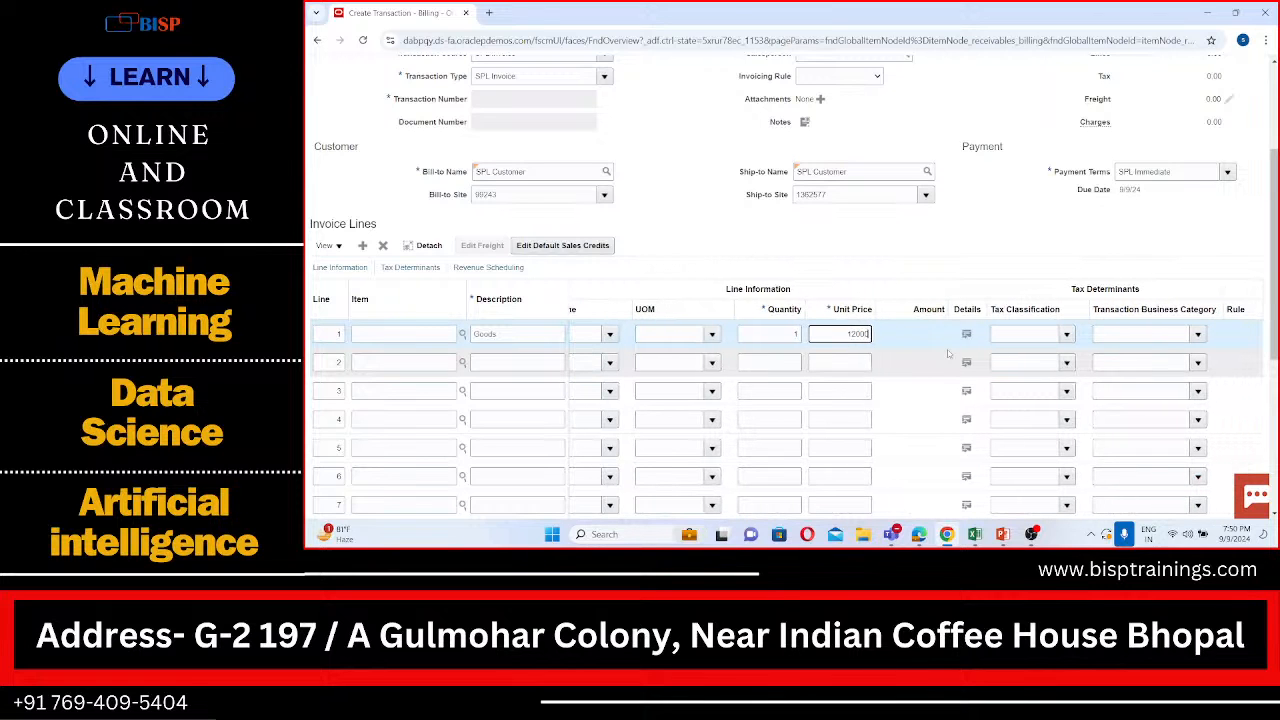
# Step: Complete the SPL Customer invoice and open it for review
pyautogui.scroll(3, 995, 282)
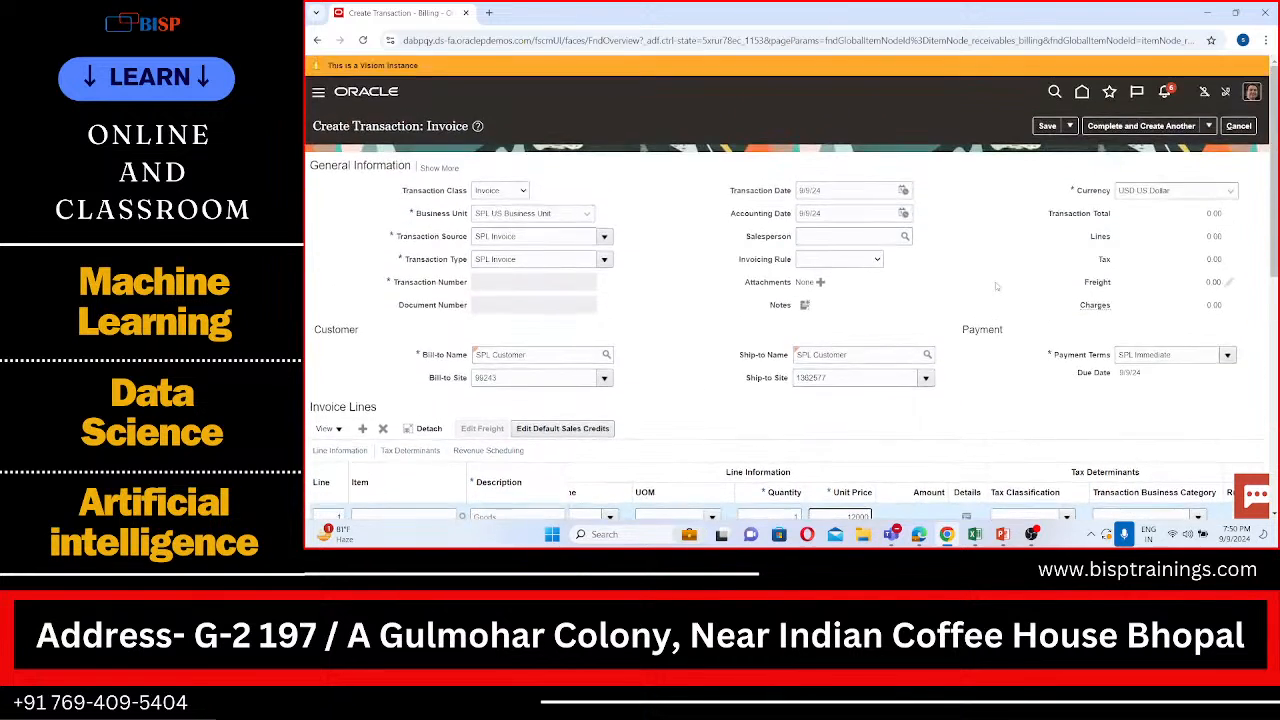
pyautogui.click(1210, 126)
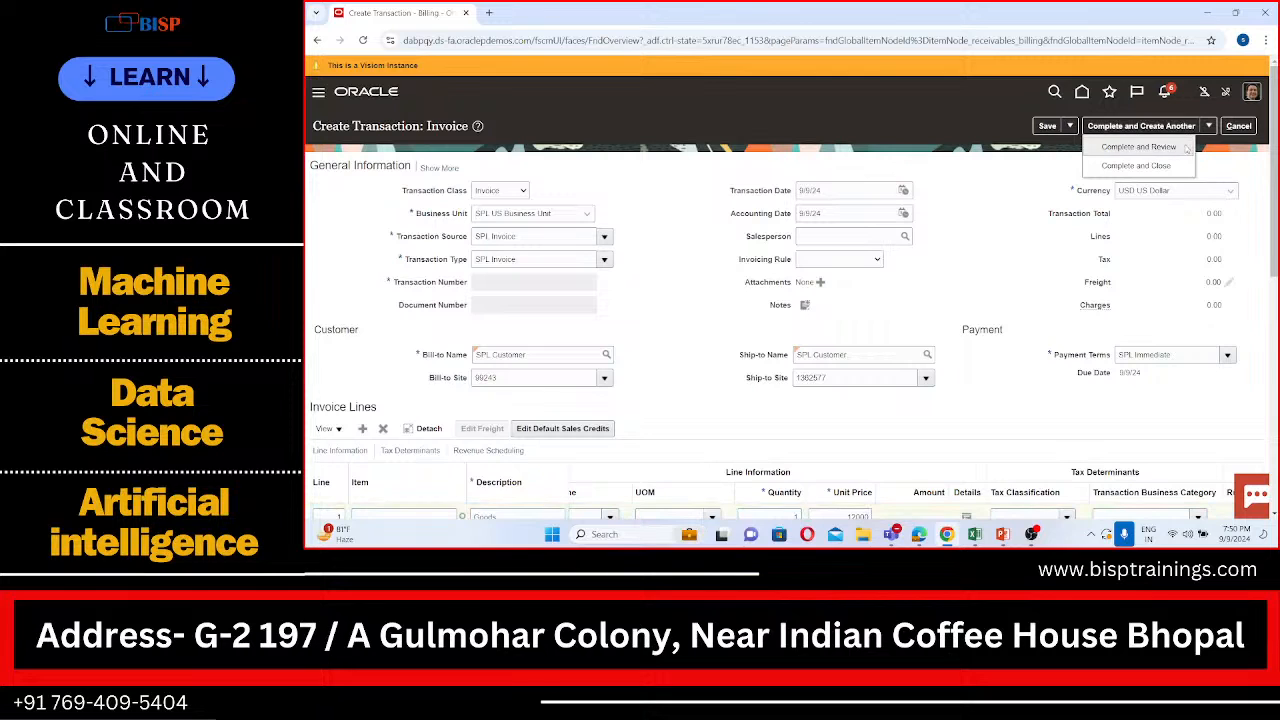
pyautogui.click(1185, 147)
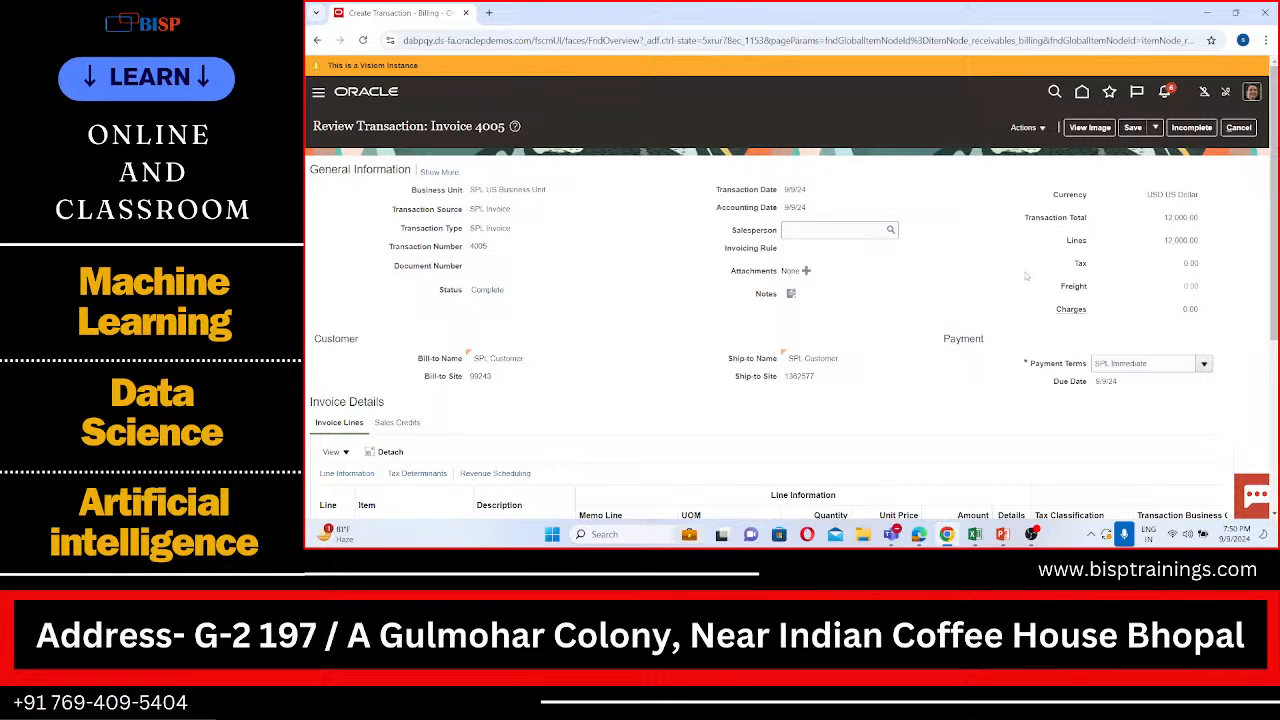
# Step: Check the completed invoice's line details, unit price and total, and stay on the review page
pyautogui.scroll(-1, 922, 445)
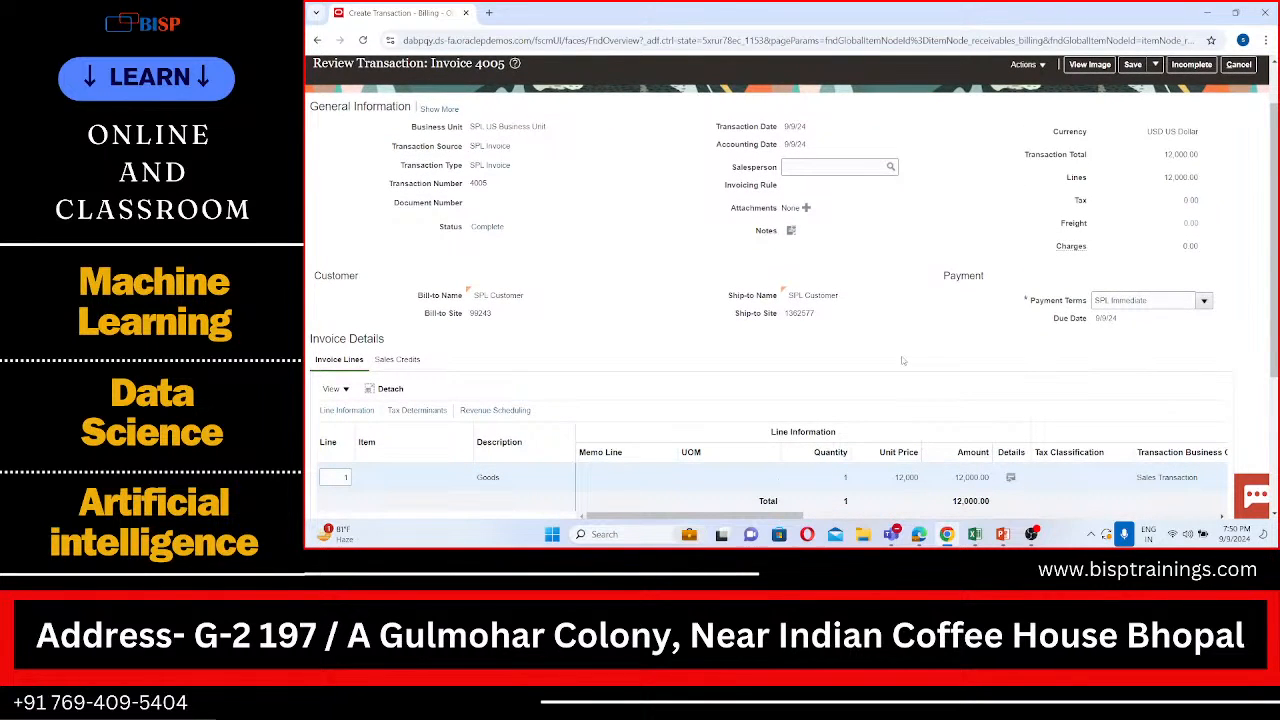
pyautogui.scroll(-1, 905, 365)
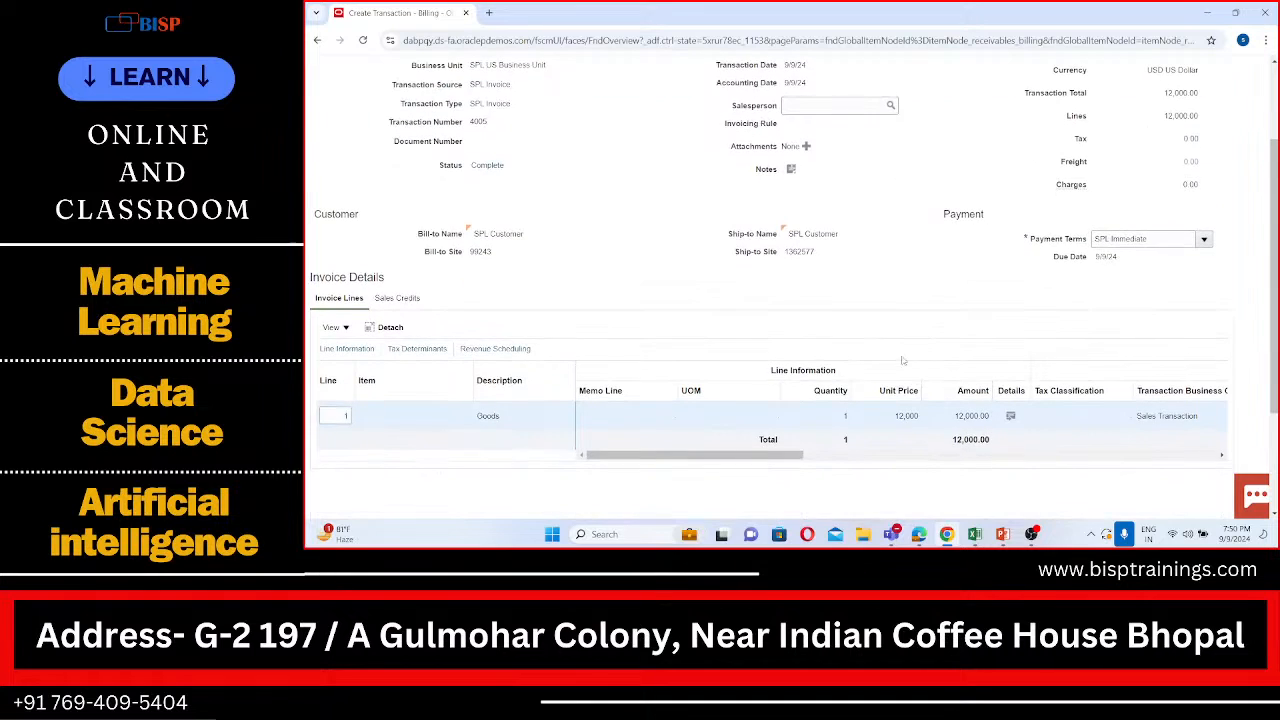
pyautogui.click(896, 416)
pyautogui.moveTo(895, 416); pyautogui.dragTo(920, 418)
pyautogui.click(913, 281)
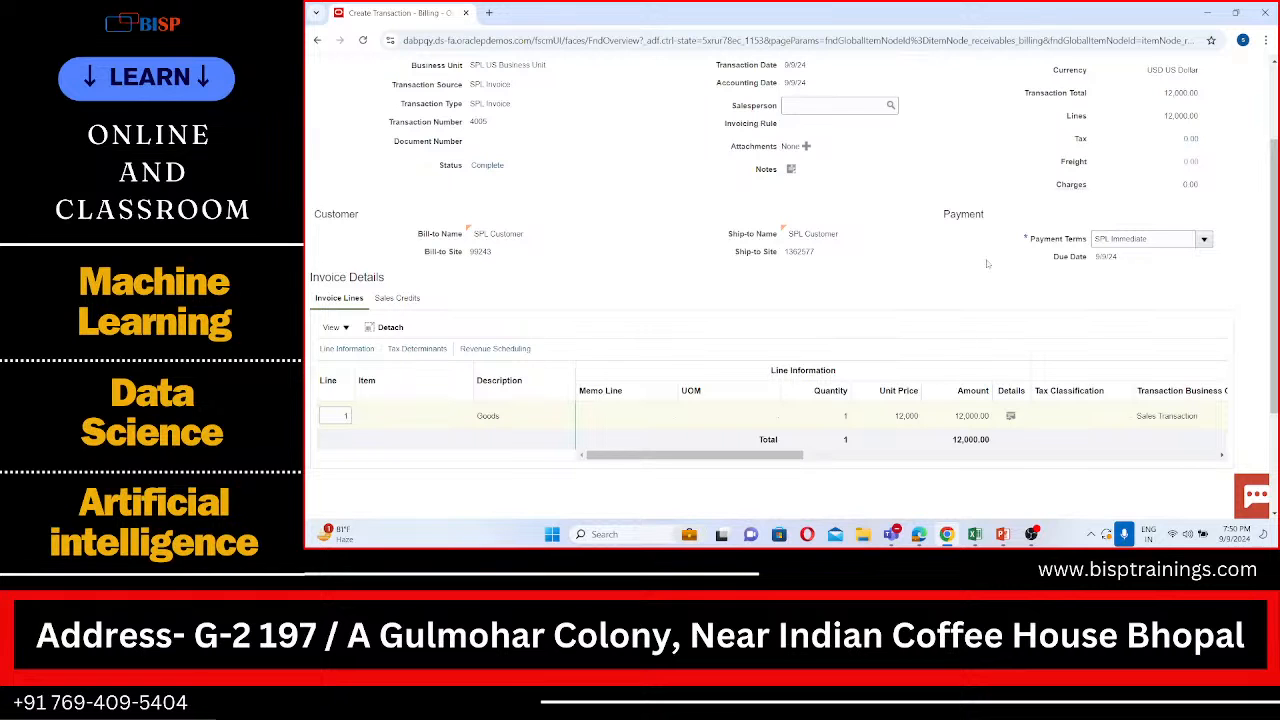
pyautogui.scroll(3, 996, 194)
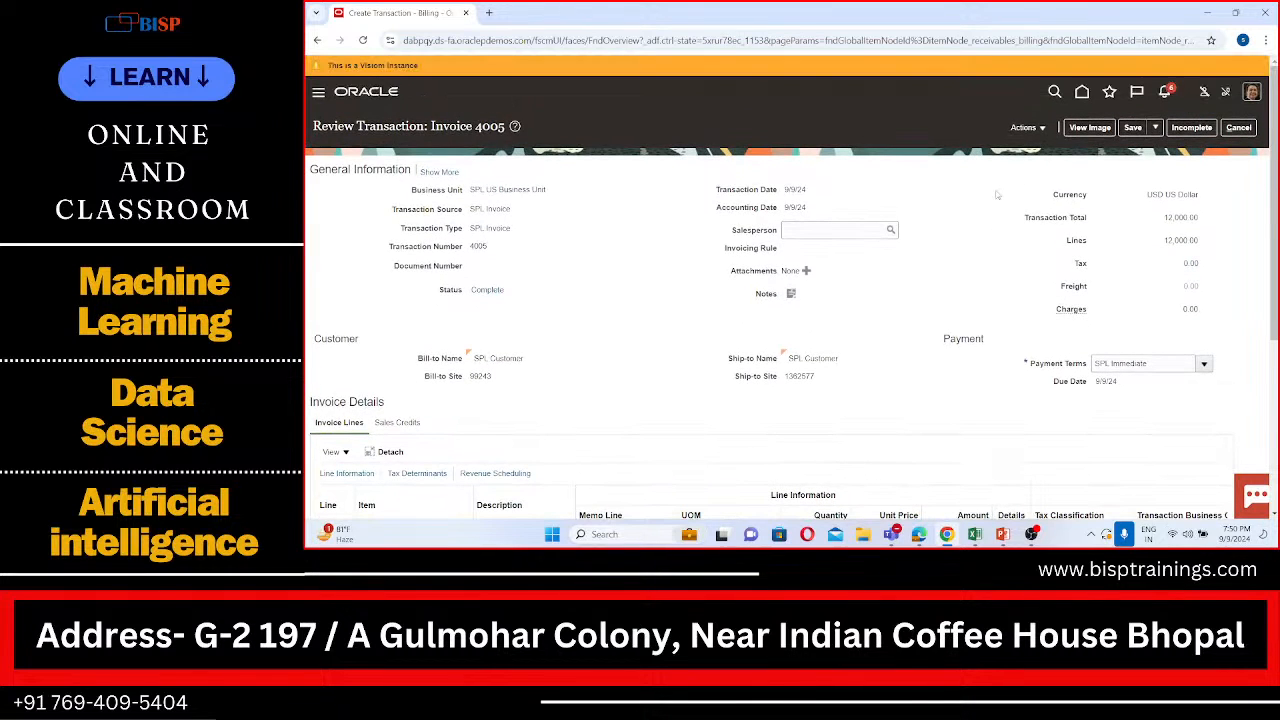
pyautogui.click(1240, 128)
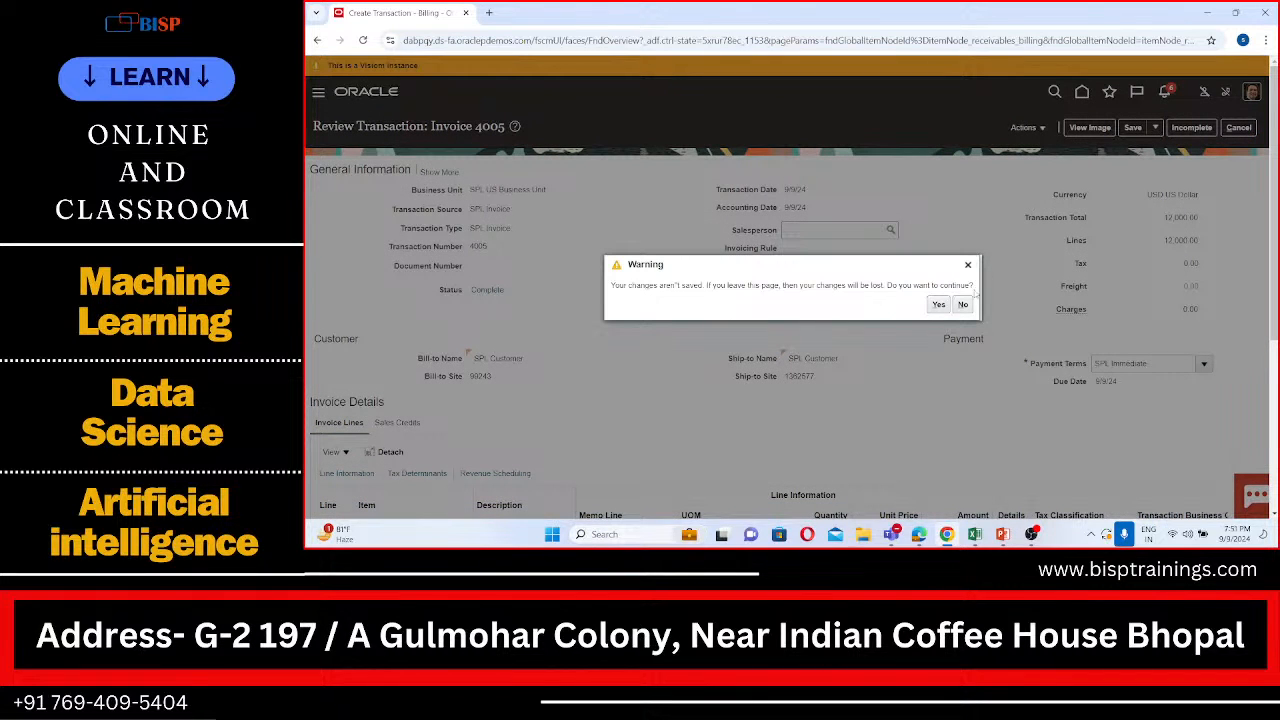
pyautogui.click(966, 309)
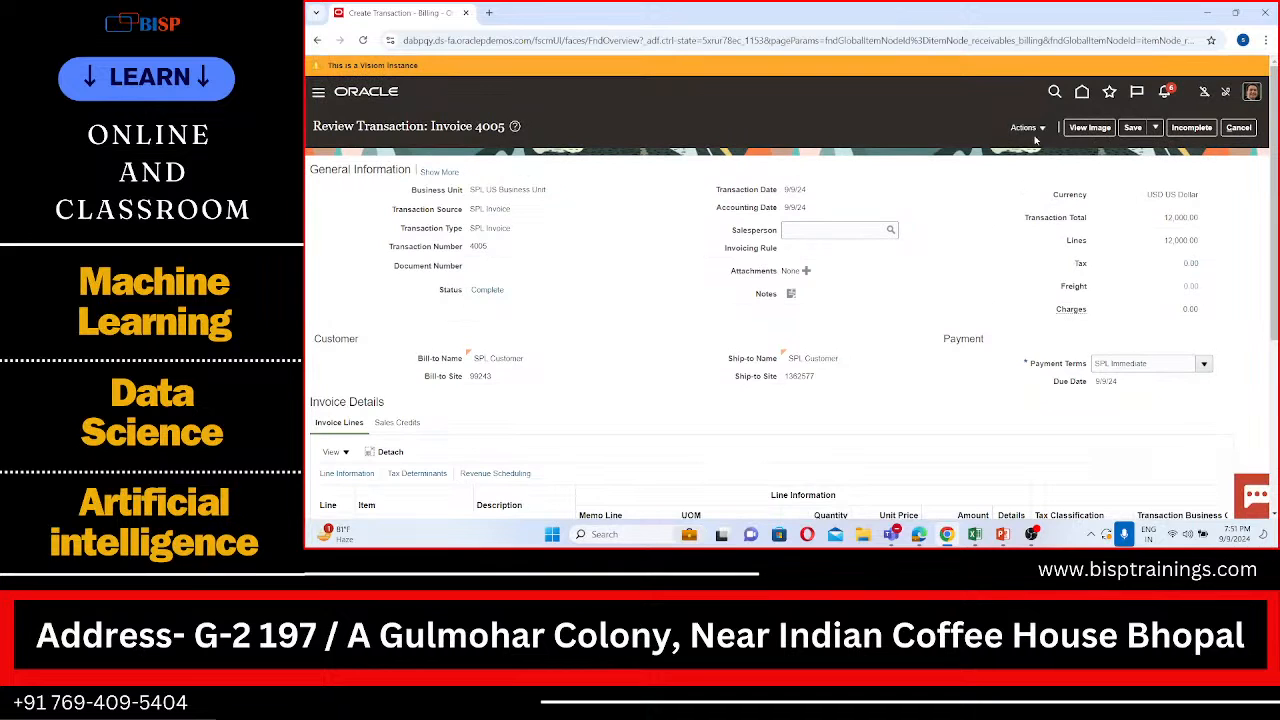
# Step: Post the completed invoice to the ledger and acknowledge the confirmation
pyautogui.click(1040, 128)
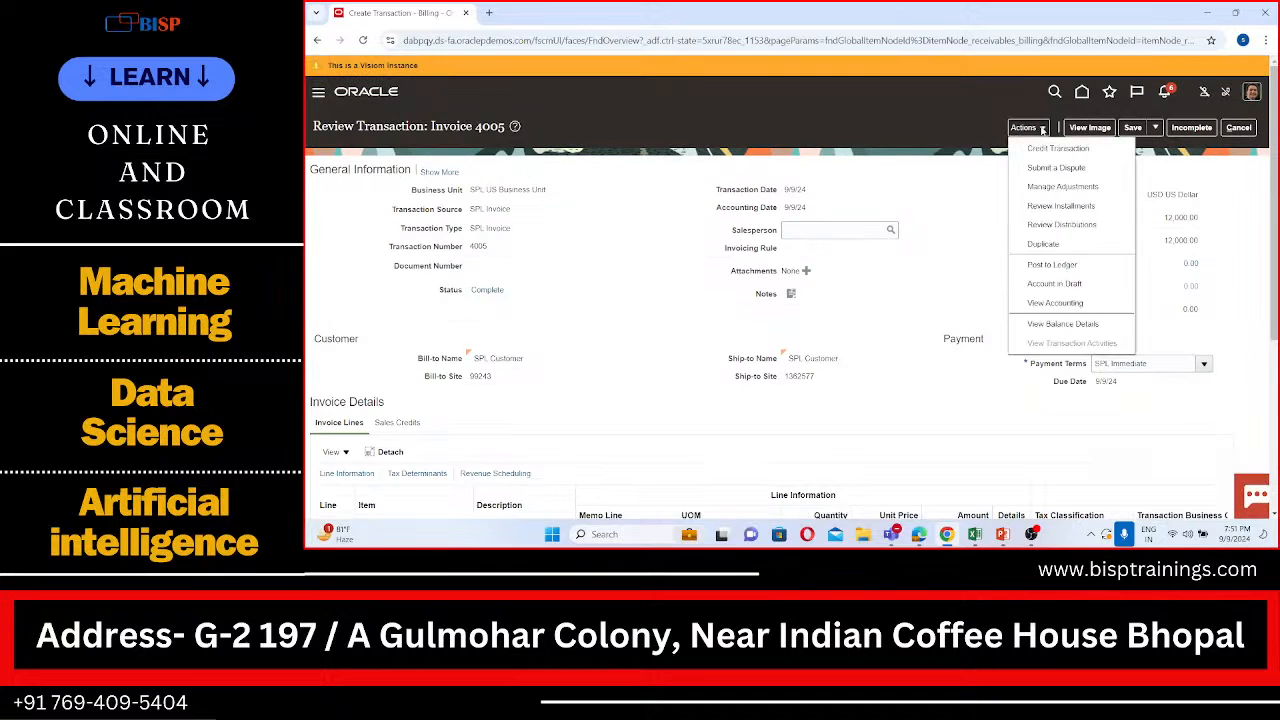
pyautogui.click(1049, 271)
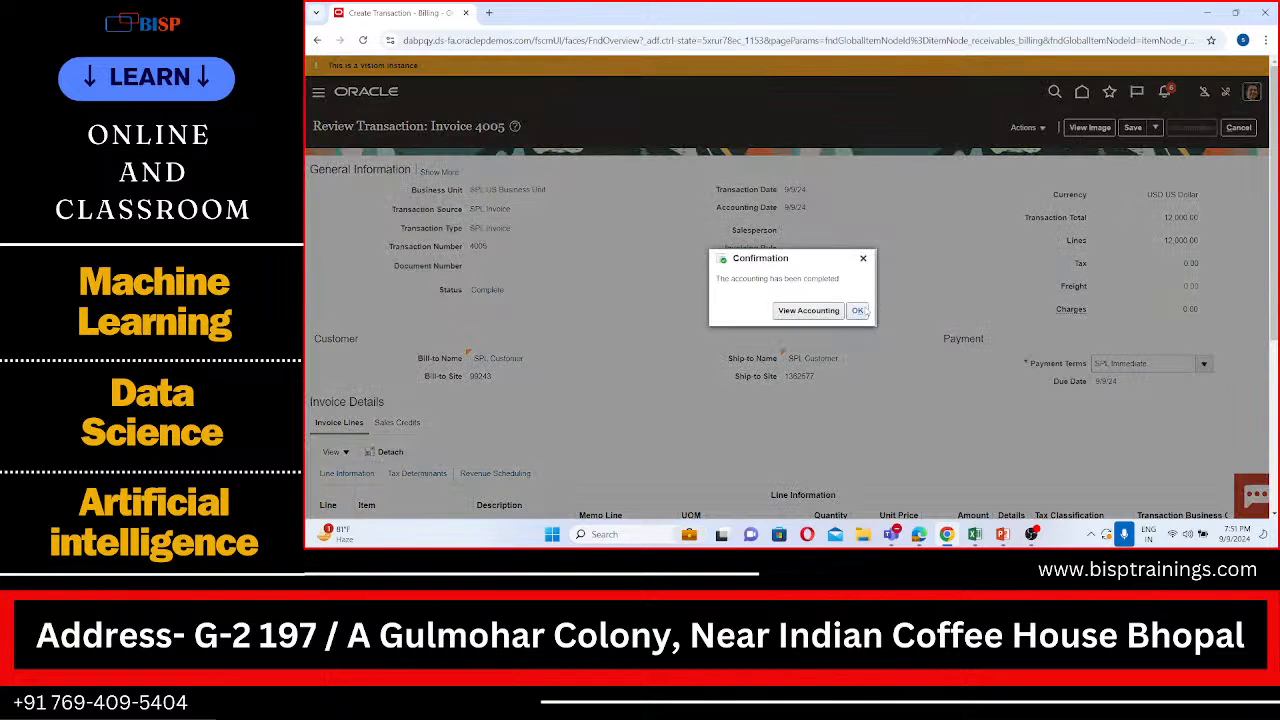
pyautogui.click(858, 311)
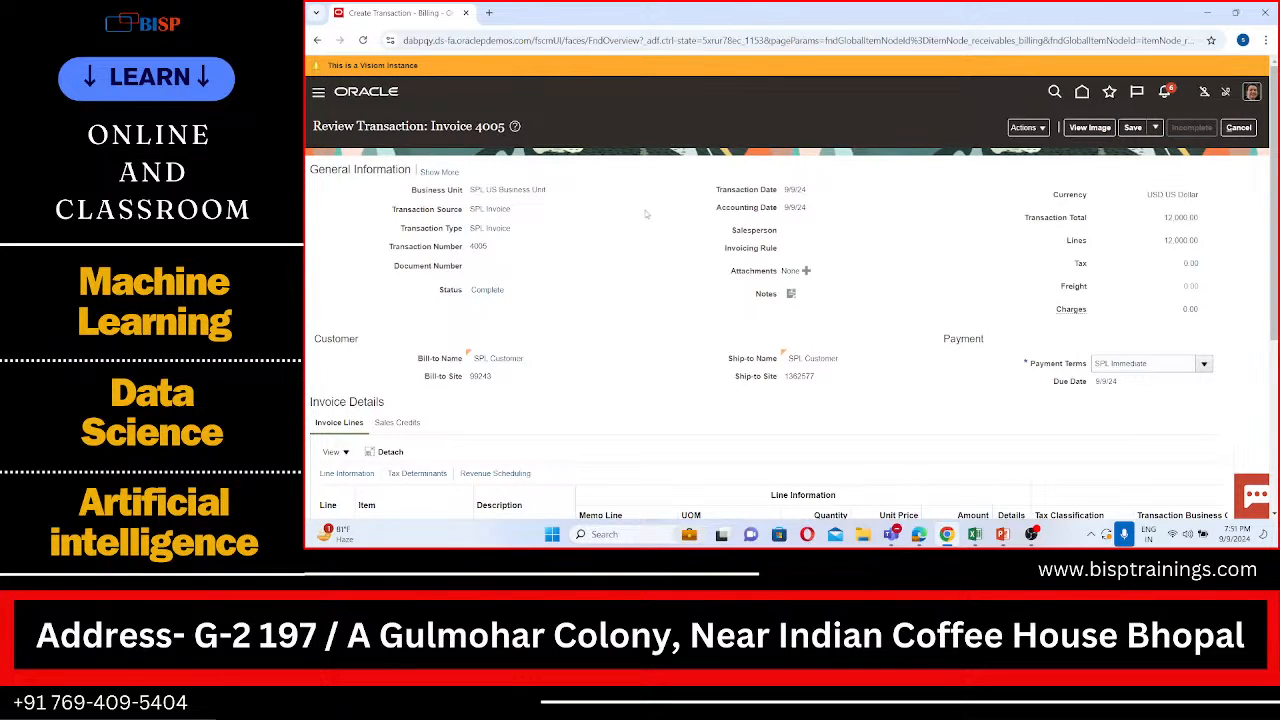
# Step: Leave the invoice for the Accounts Receivable work area under Receivables and start creating a receipt
pyautogui.click(318, 93)
pyautogui.scroll(-1, 494, 427)
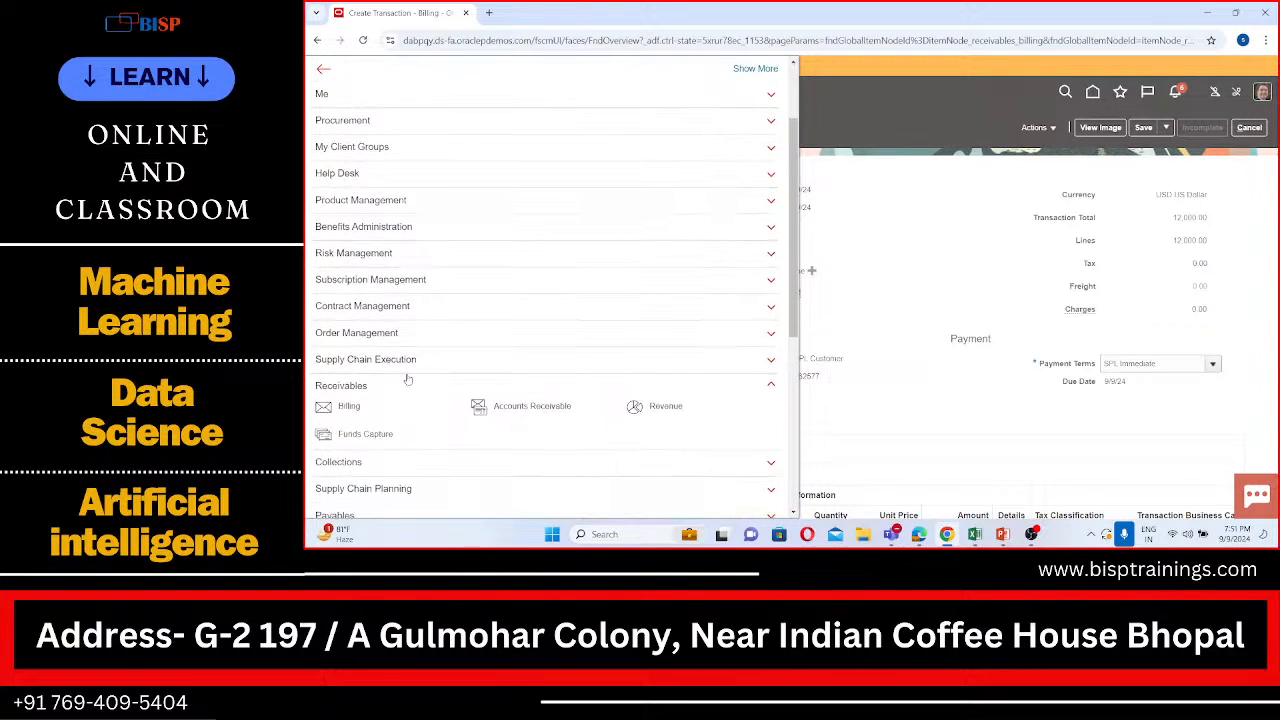
pyautogui.click(507, 410)
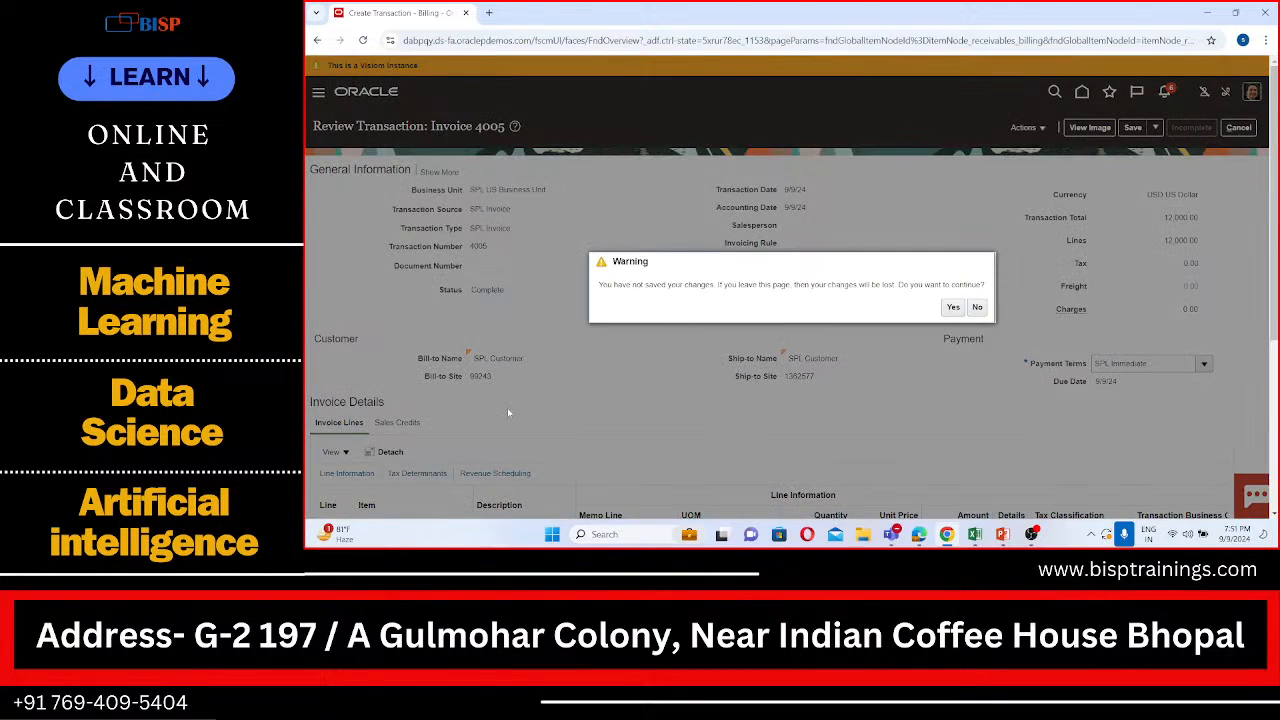
pyautogui.click(949, 311)
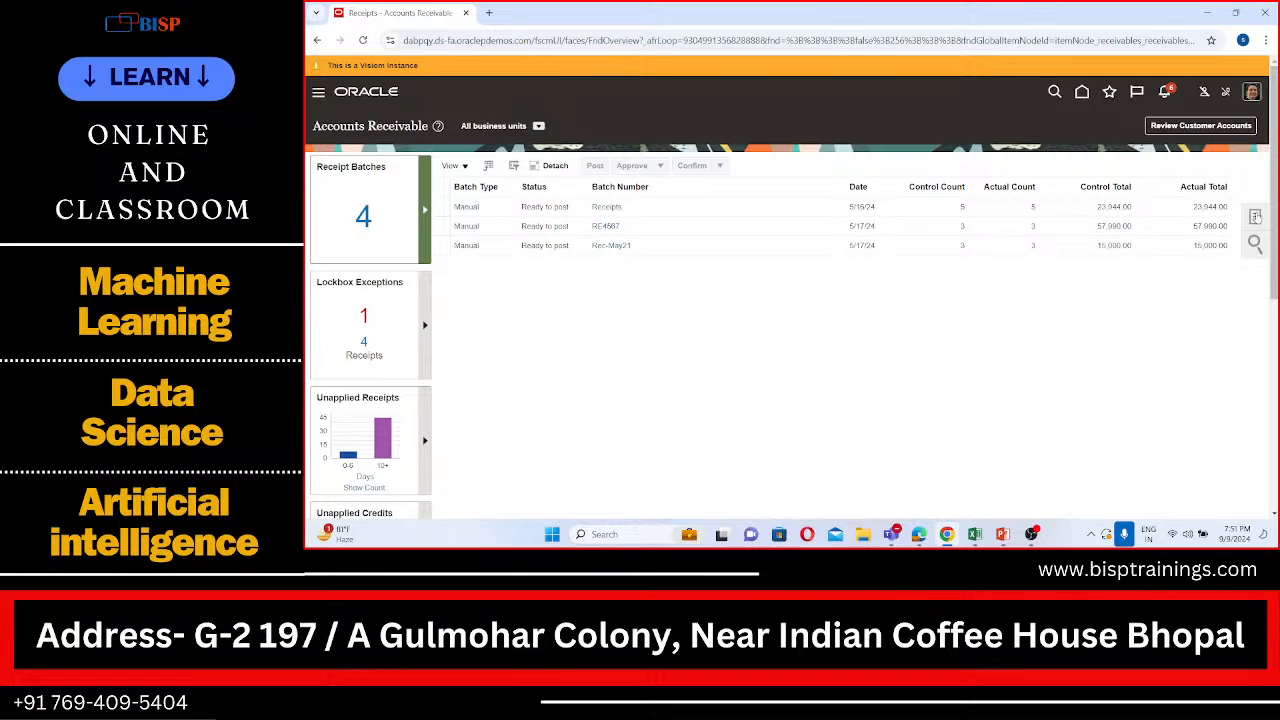
pyautogui.click(1257, 217)
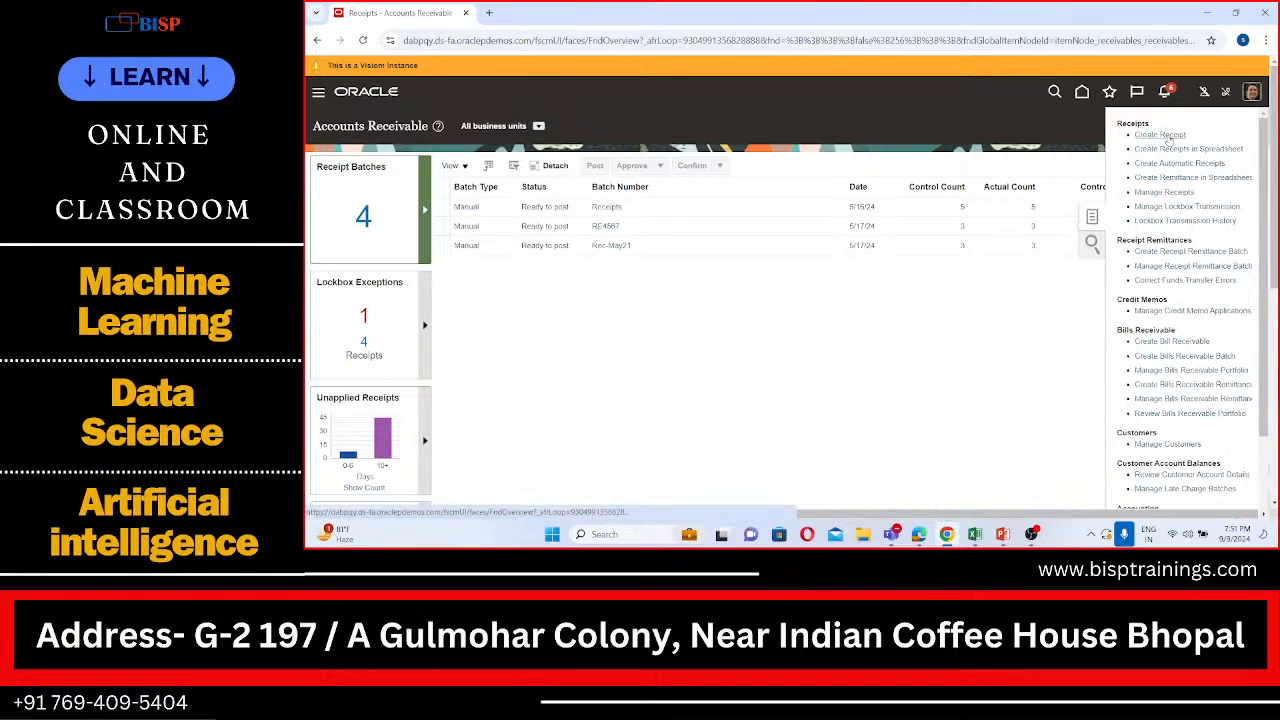
pyautogui.click(1166, 135)
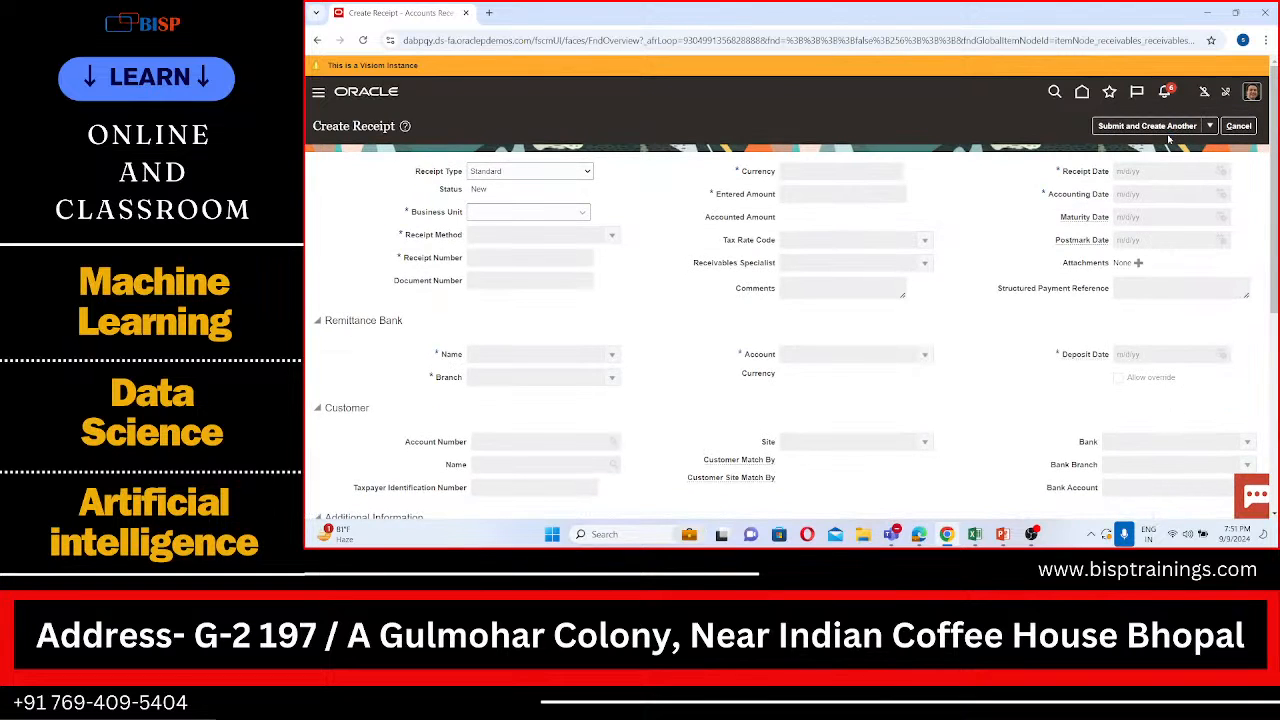
# Step: Set the receipt's business unit to SPL US Business Unit, its method to SPL Check and its receipt number to 4444
pyautogui.click(551, 213)
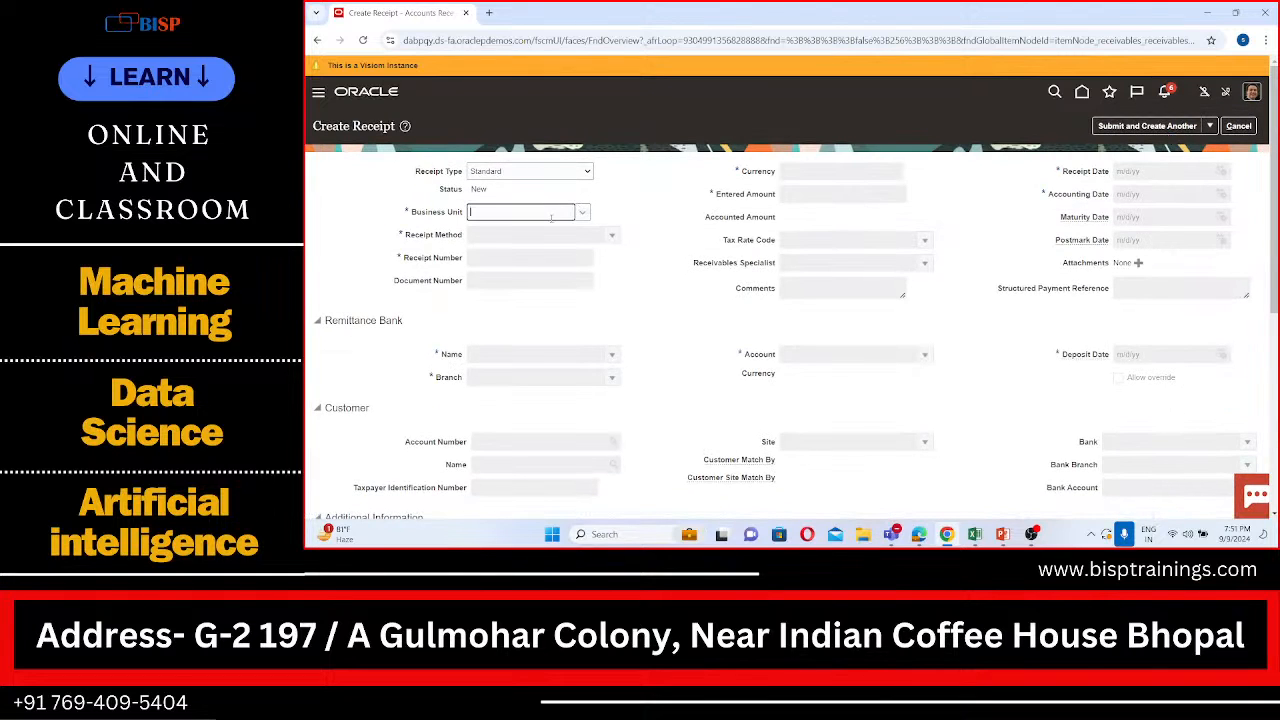
pyautogui.click(538, 241)
pyautogui.click(612, 235)
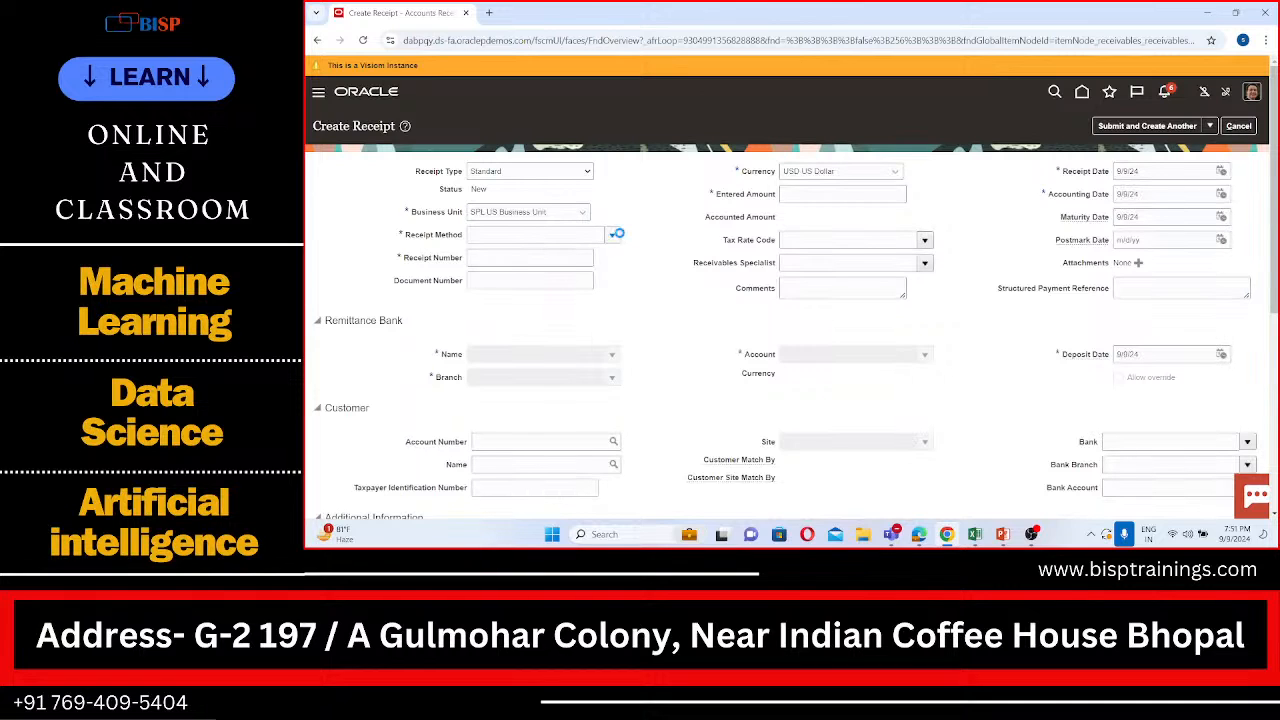
pyautogui.click(564, 254)
pyautogui.click(557, 257)
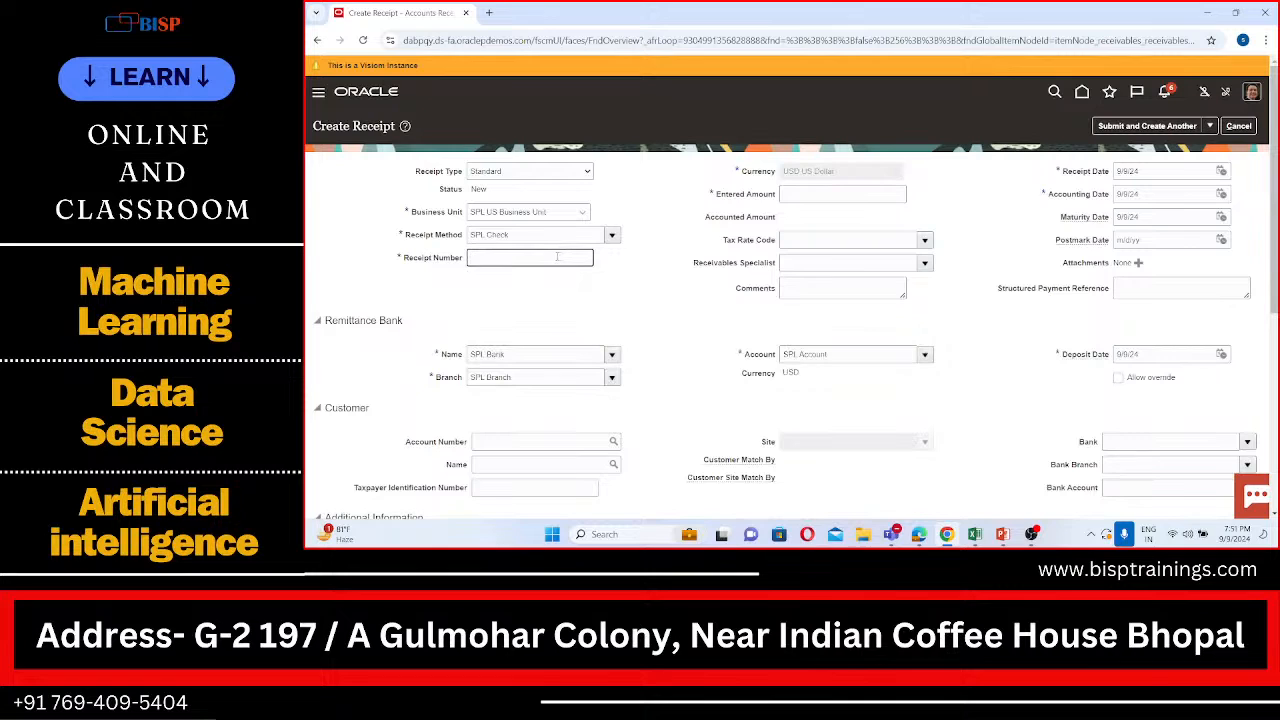
pyautogui.write('4444')
# Step: Set the receipt's entered amount to 6000 and go to its customer details
pyautogui.scroll(-1, 680, 300)
pyautogui.click(853, 174)
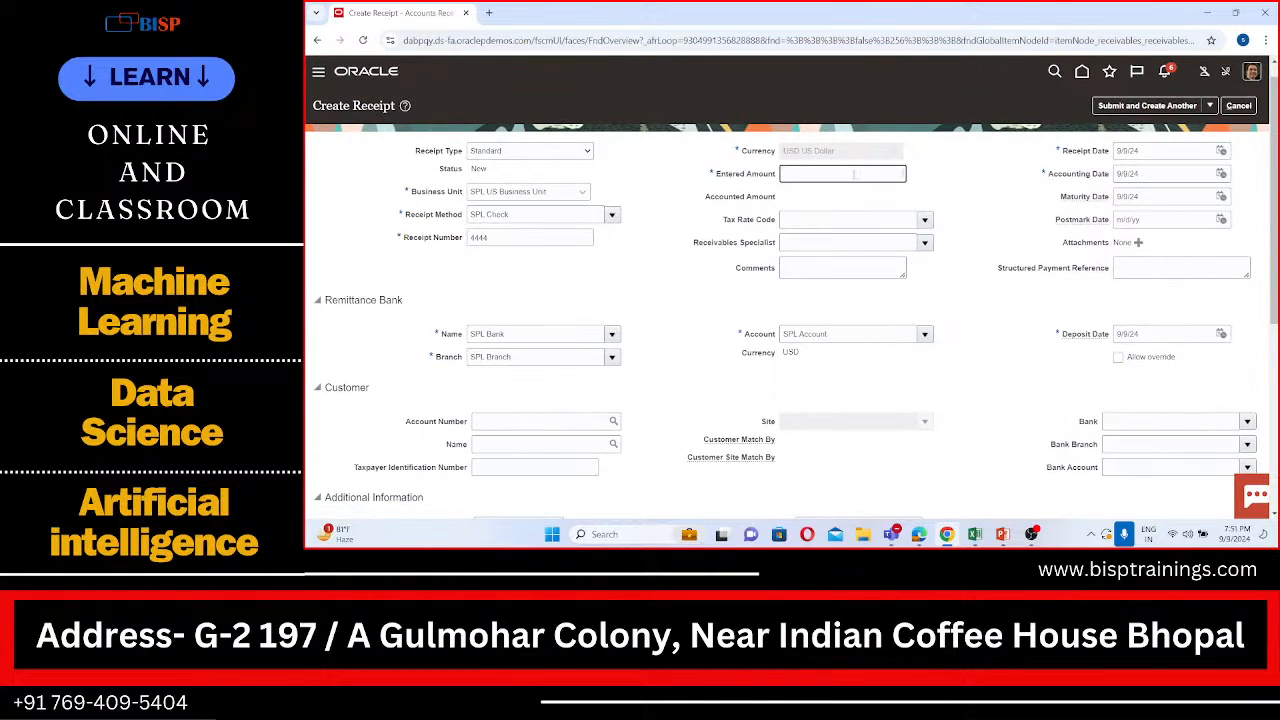
pyautogui.write('6000')
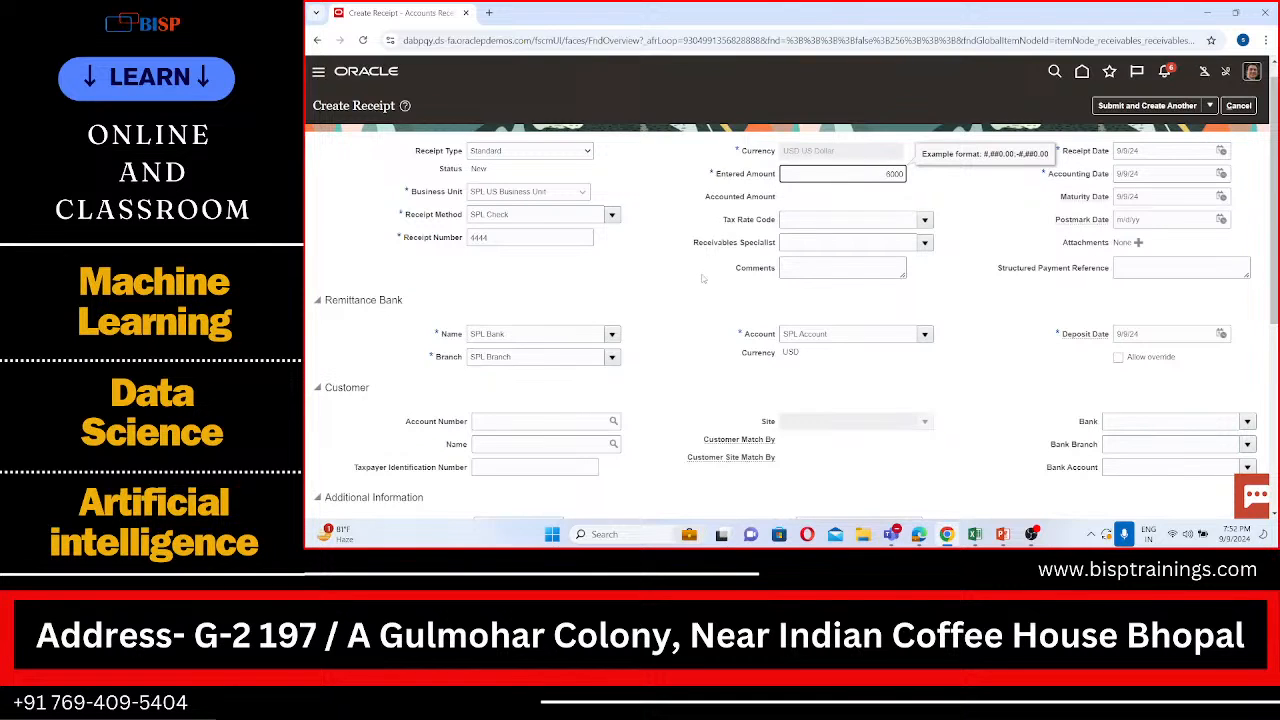
pyautogui.rightClick(654, 313)
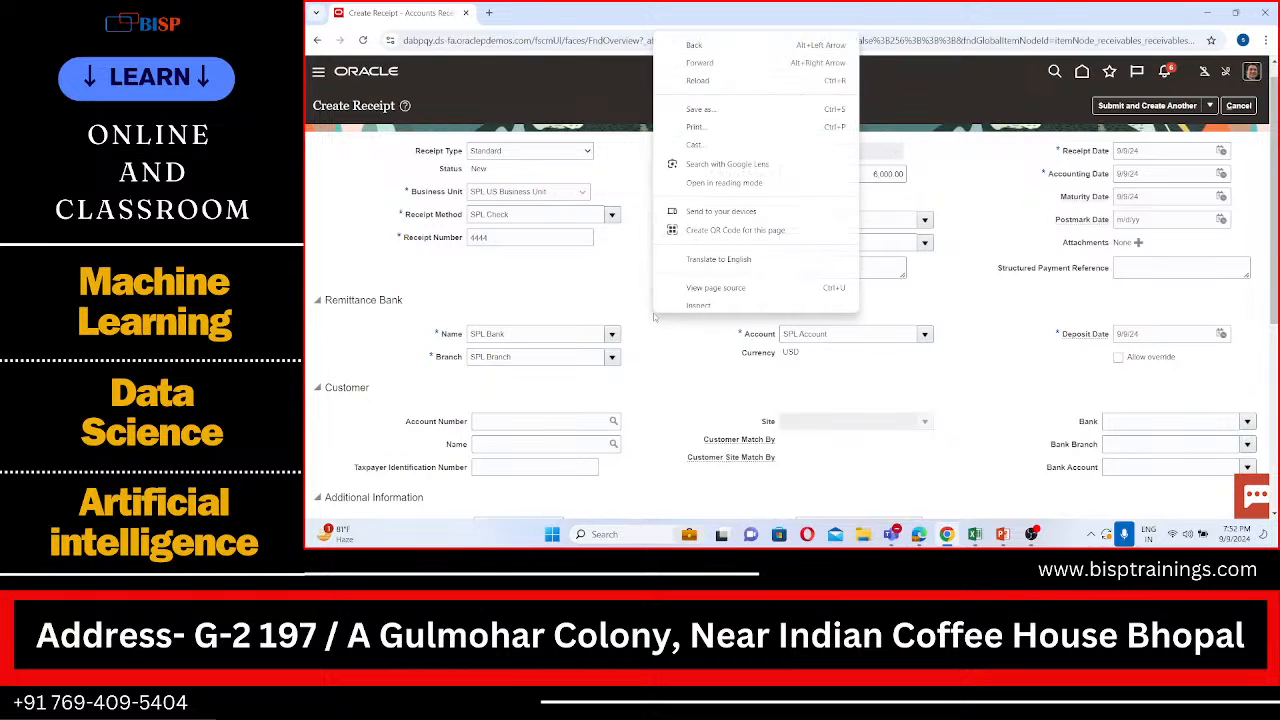
pyautogui.click(978, 158)
pyautogui.scroll(-1, 974, 264)
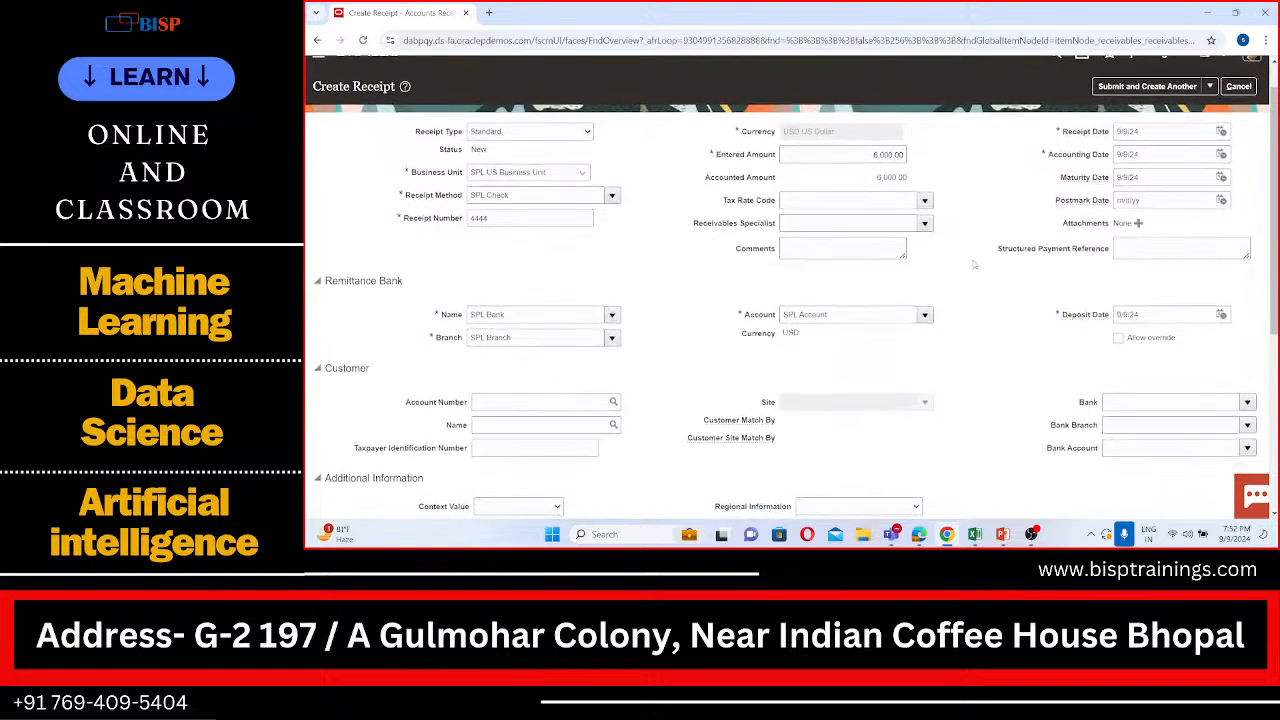
pyautogui.scroll(-2, 974, 264)
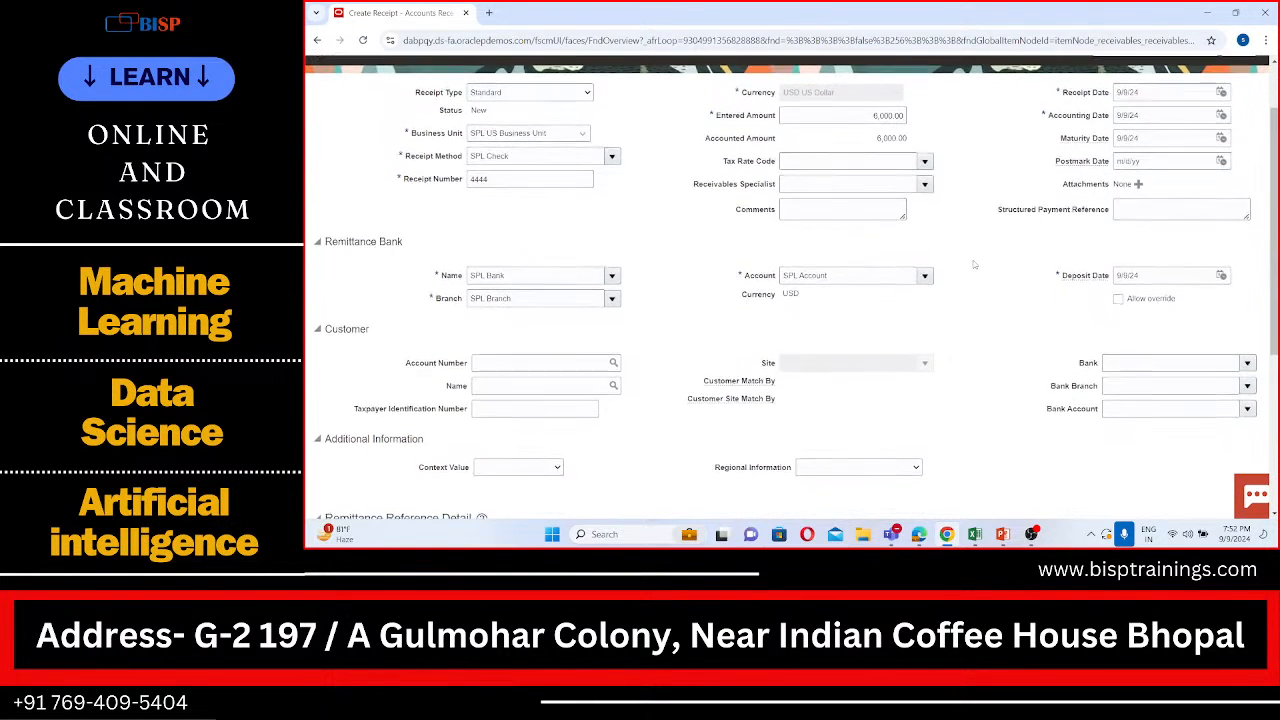
pyautogui.scroll(-4, 738, 340)
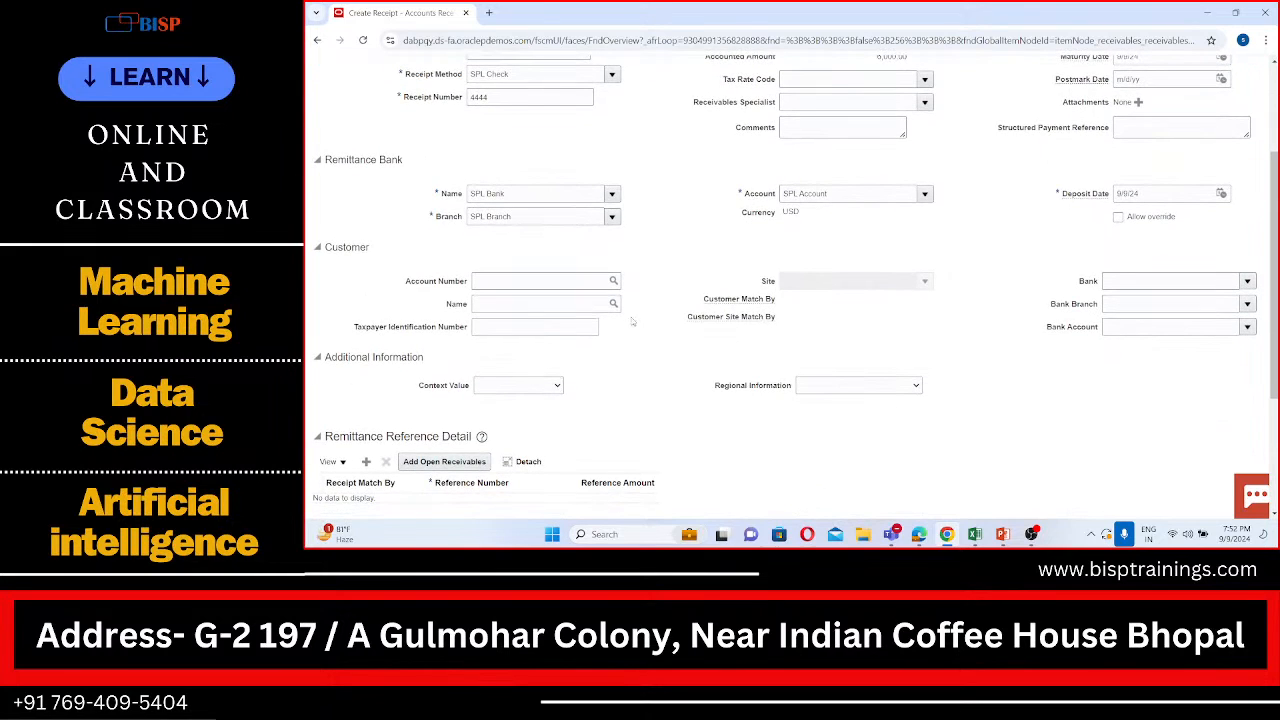
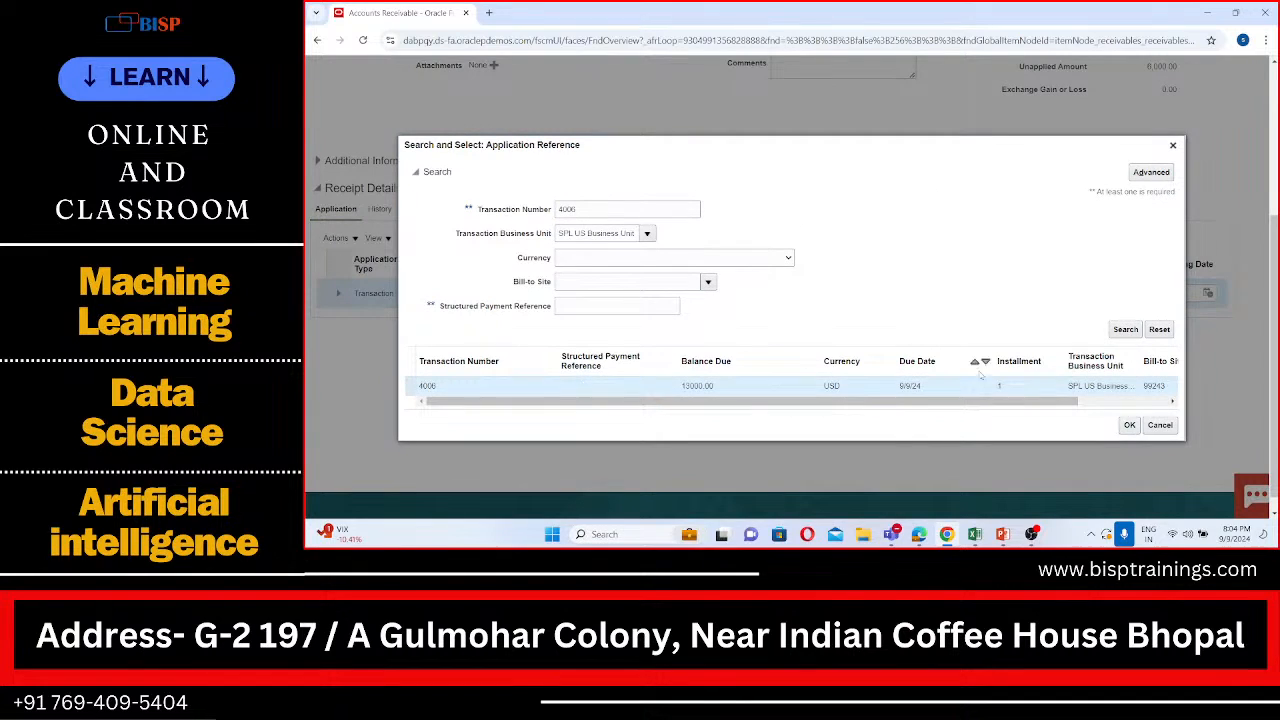
# Step: Apply the receipt to transaction 4006 and check the applied amount and balance due in its details
pyautogui.click(1125, 425)
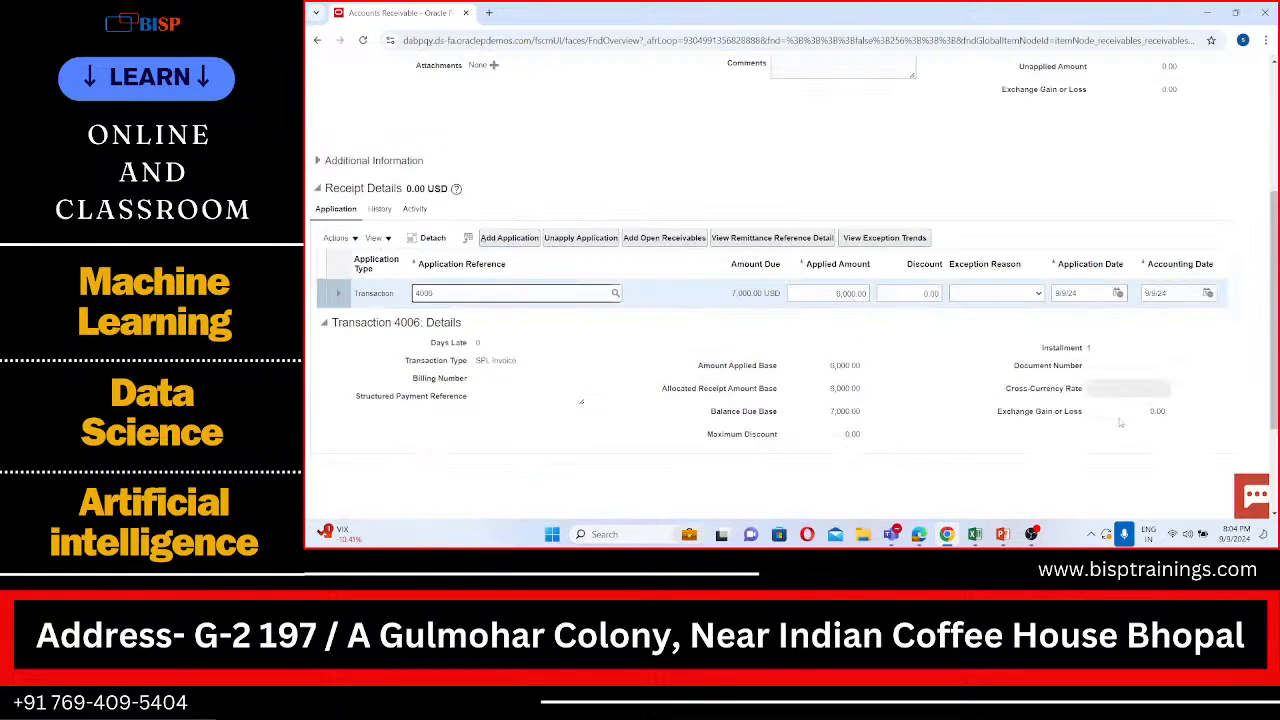
pyautogui.scroll(-2, 1120, 423)
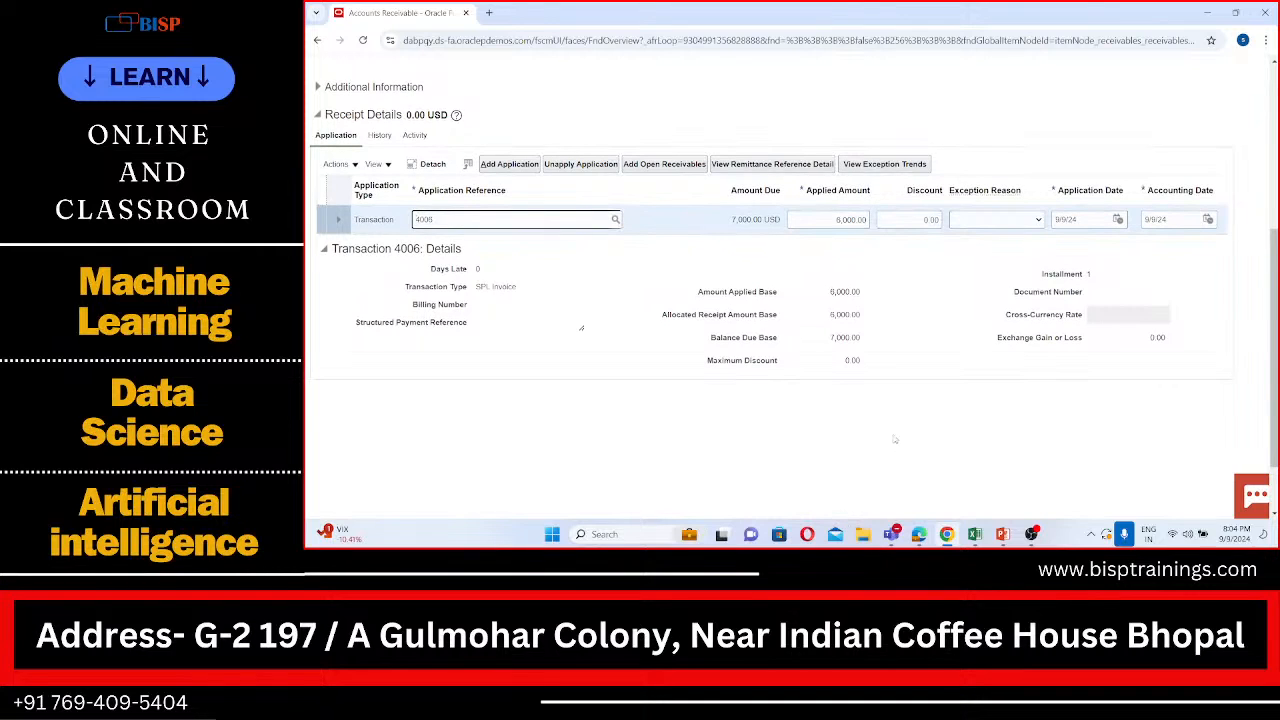
pyautogui.click(1031, 139)
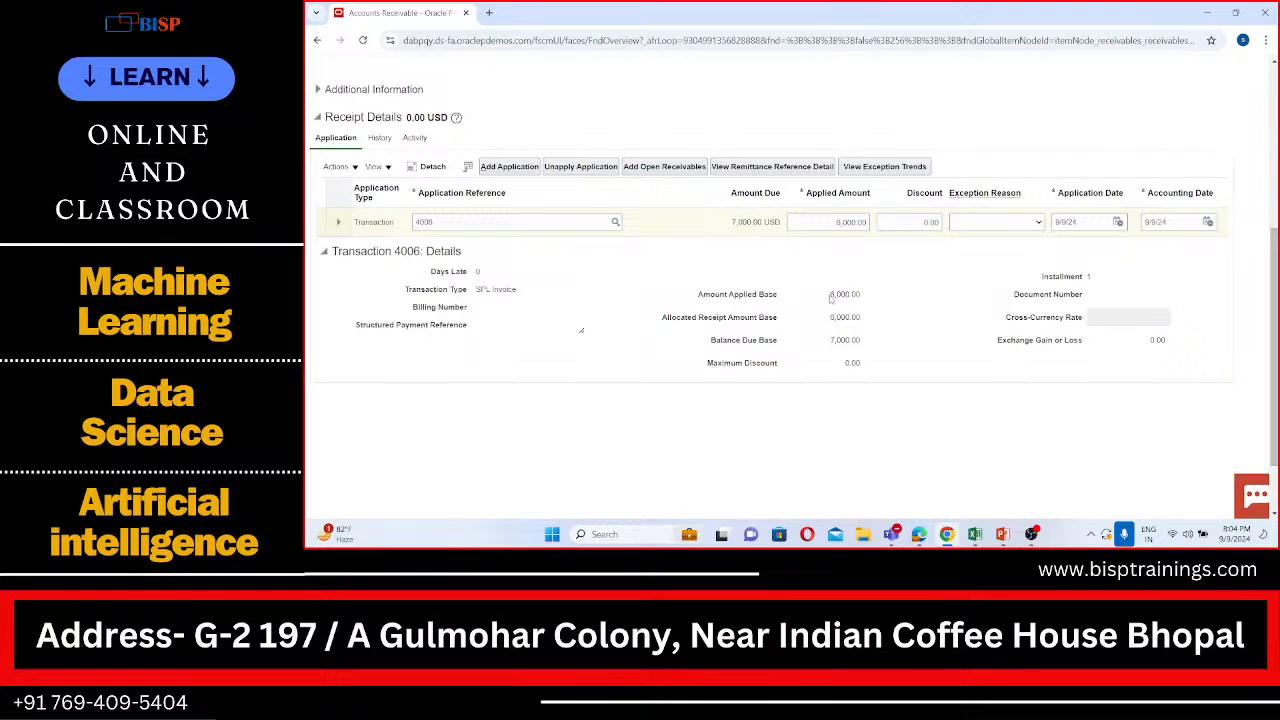
pyautogui.moveTo(831, 294); pyautogui.dragTo(863, 294)
pyautogui.moveTo(831, 340); pyautogui.dragTo(870, 345)
pyautogui.scroll(-1, 870, 345)
pyautogui.scroll(2, 870, 345)
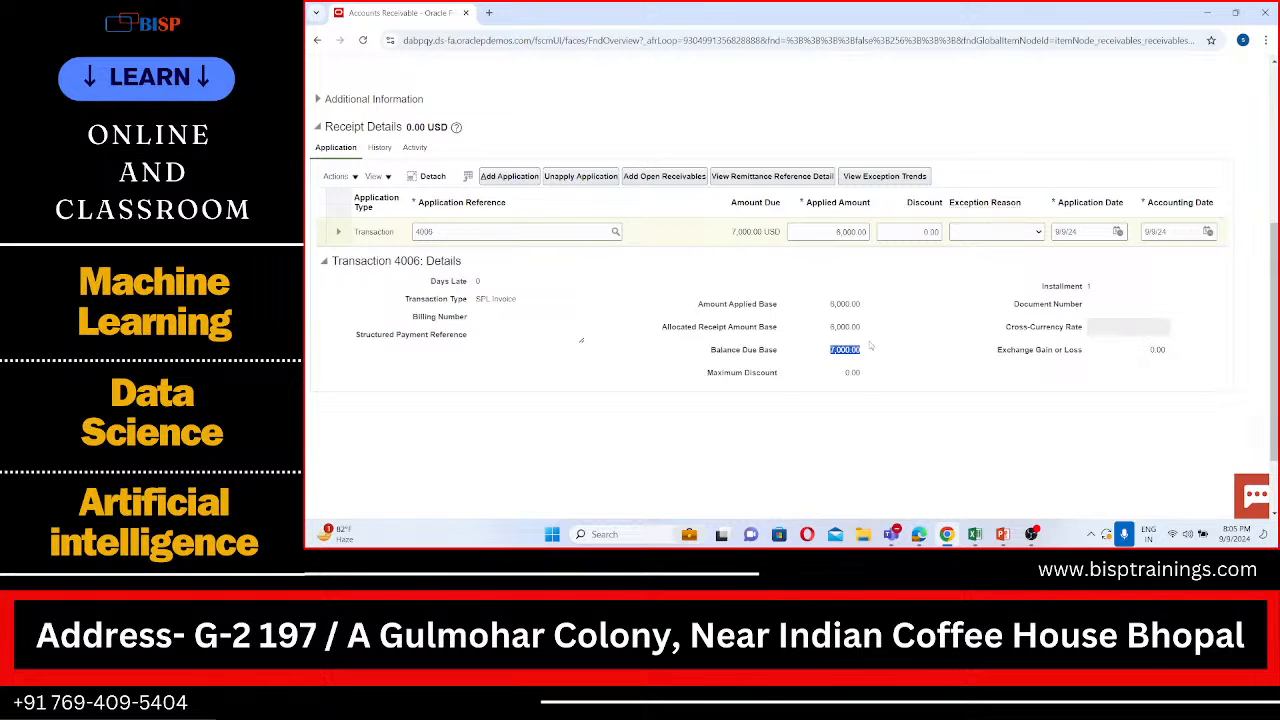
pyautogui.scroll(2, 770, 203)
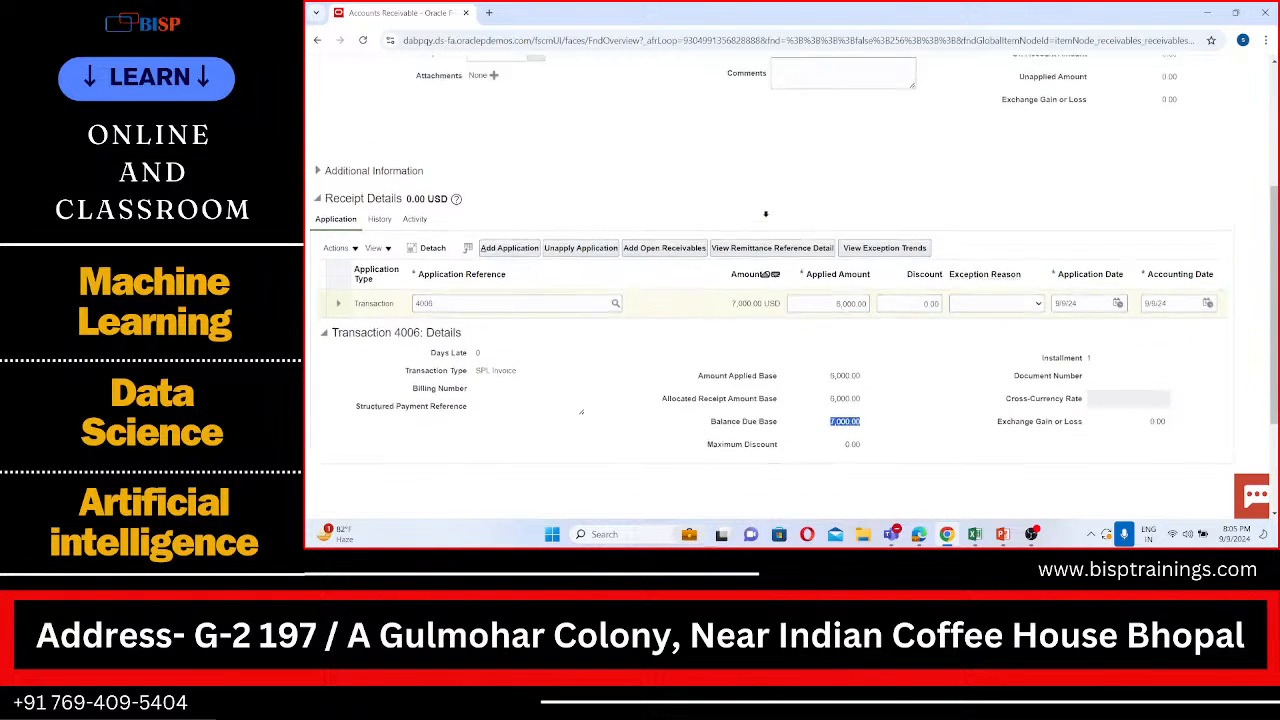
pyautogui.scroll(-1, 743, 167)
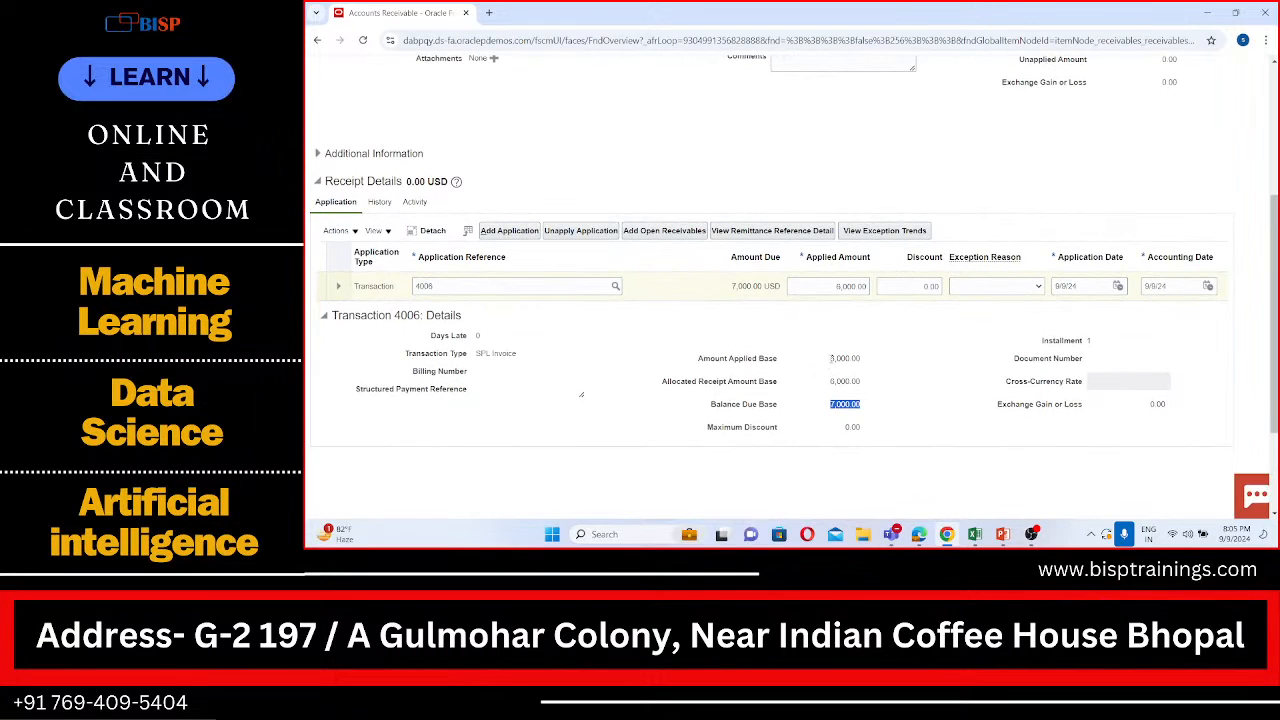
pyautogui.moveTo(831, 358); pyautogui.dragTo(831, 409)
# Step: Try to create a chargeback for transaction 4006 from the unsaved receipt application
pyautogui.click(340, 231)
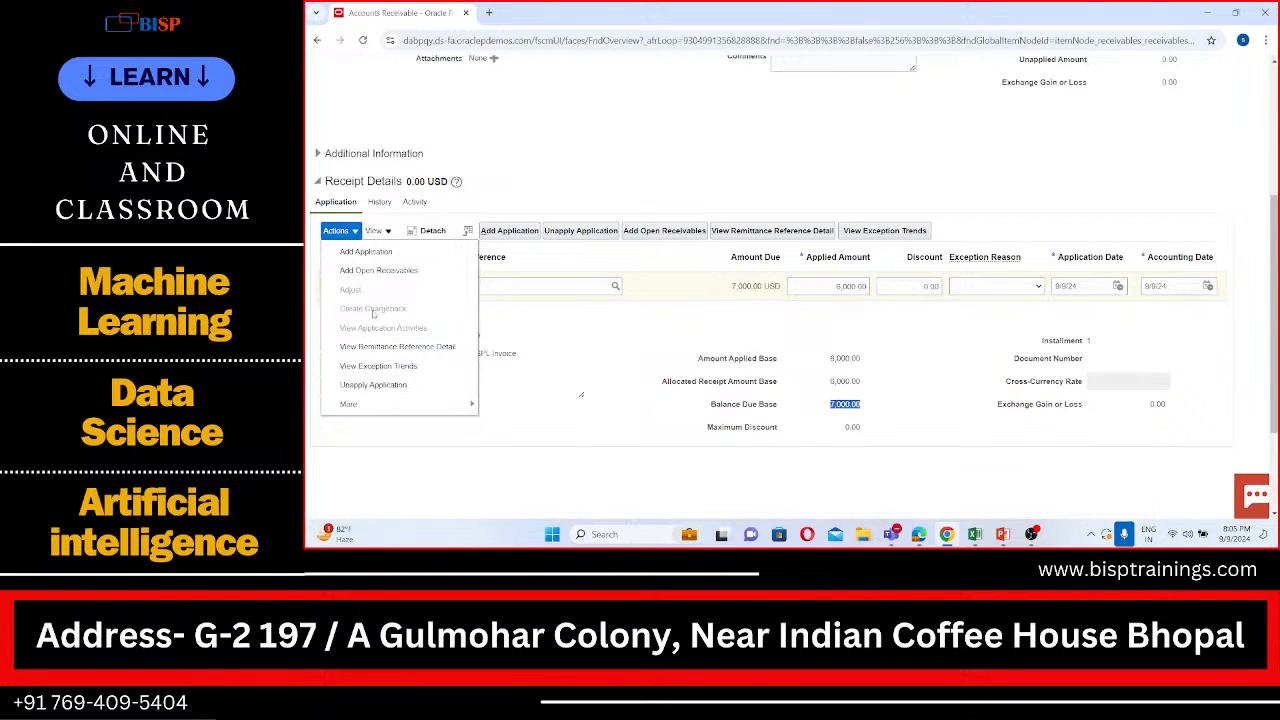
pyautogui.click(394, 312)
pyautogui.click(646, 350)
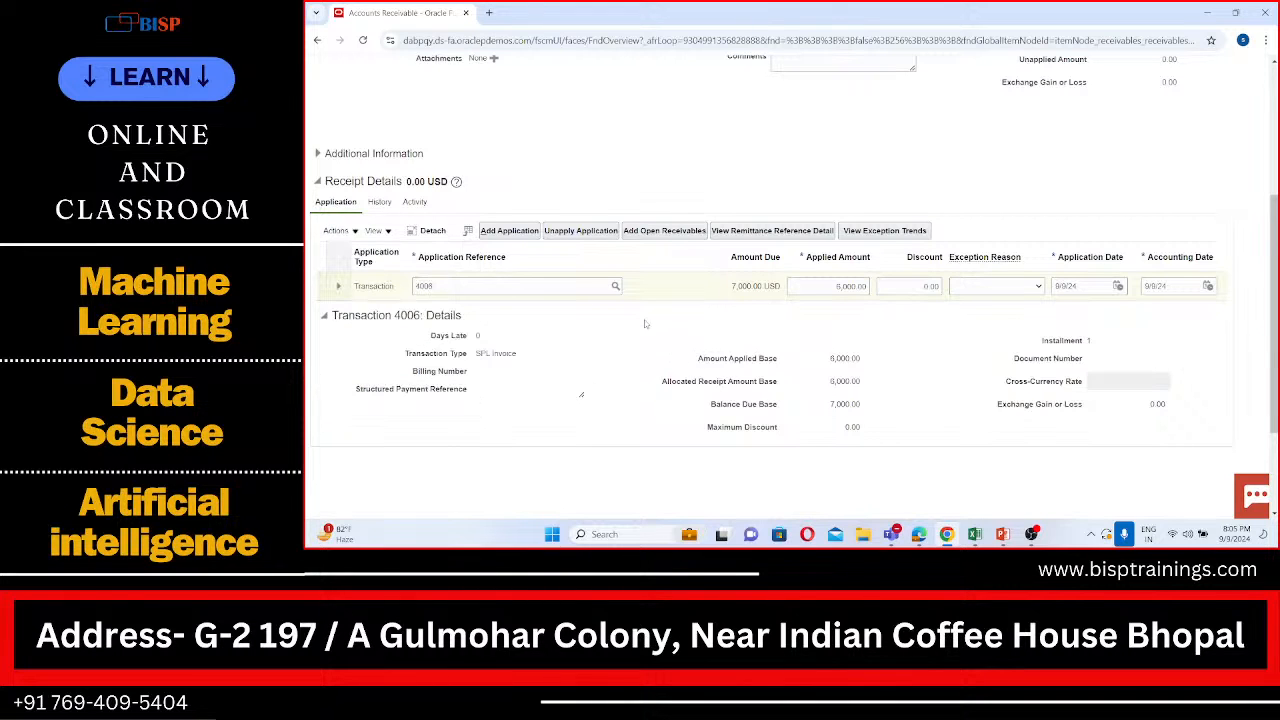
# Step: Save the receipt with its application and start creating a chargeback for transaction 4006
pyautogui.scroll(3, 648, 325)
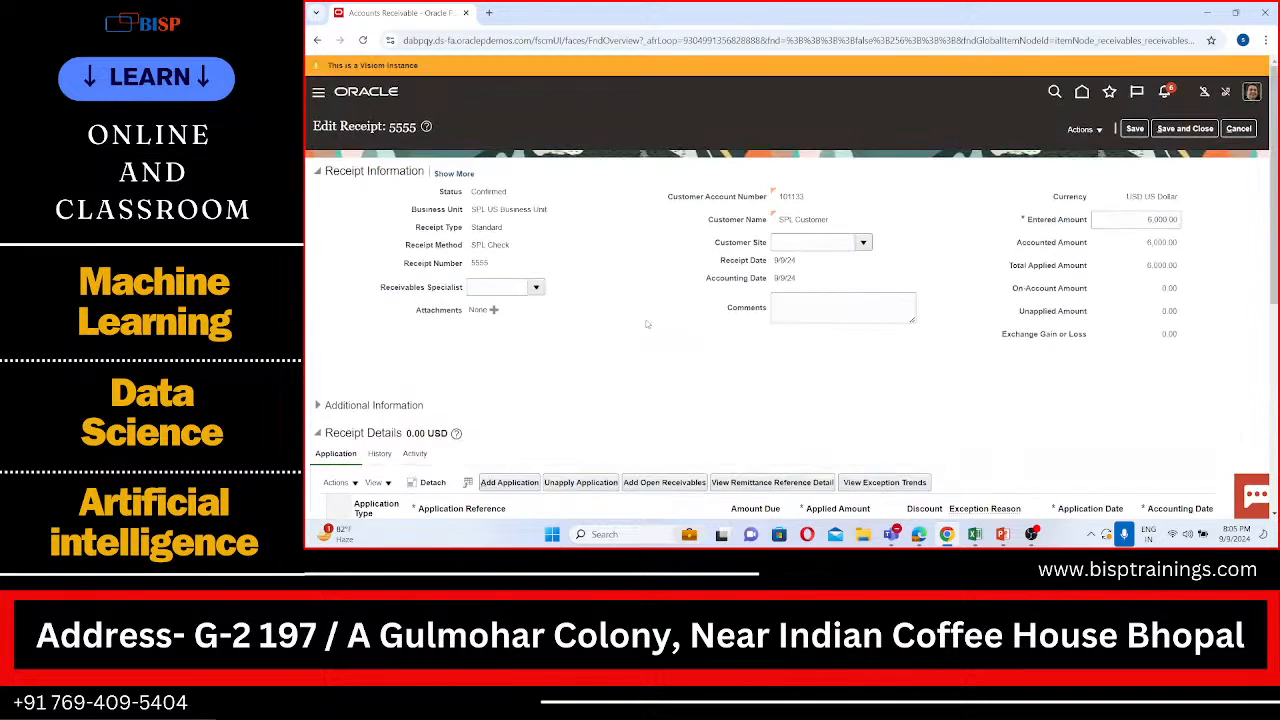
pyautogui.click(1140, 128)
pyautogui.scroll(-3, 917, 357)
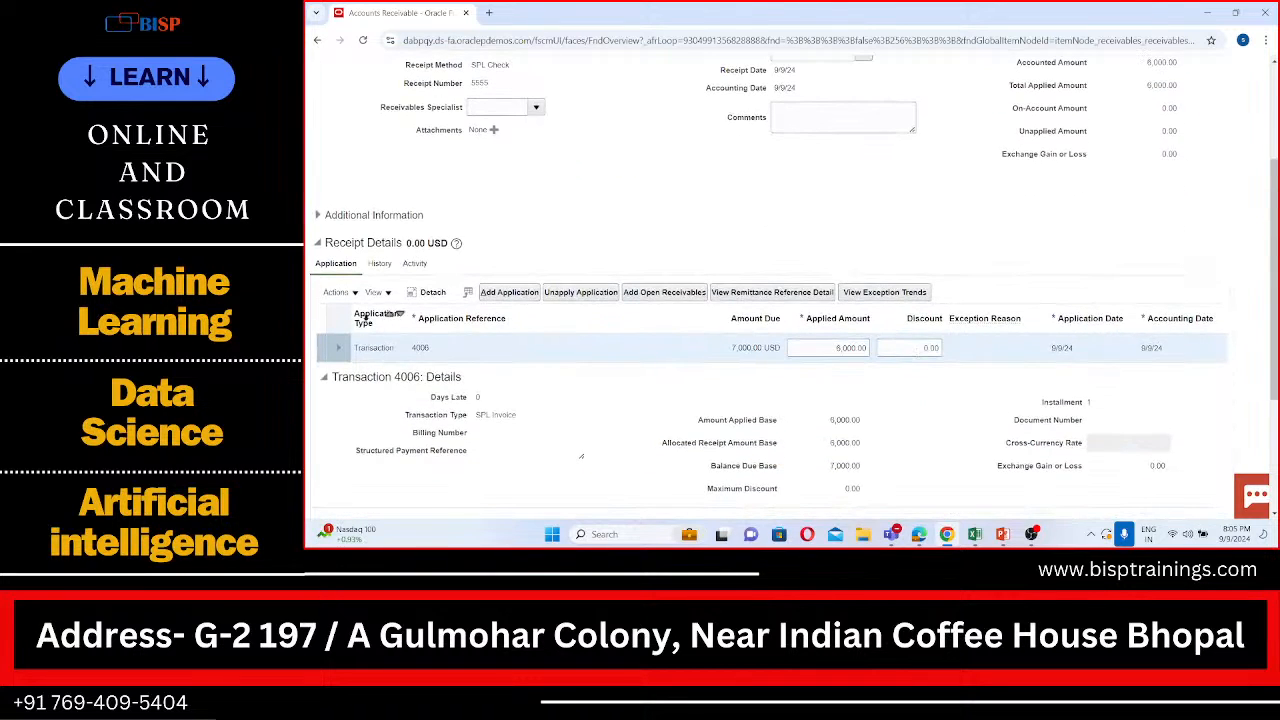
pyautogui.click(355, 294)
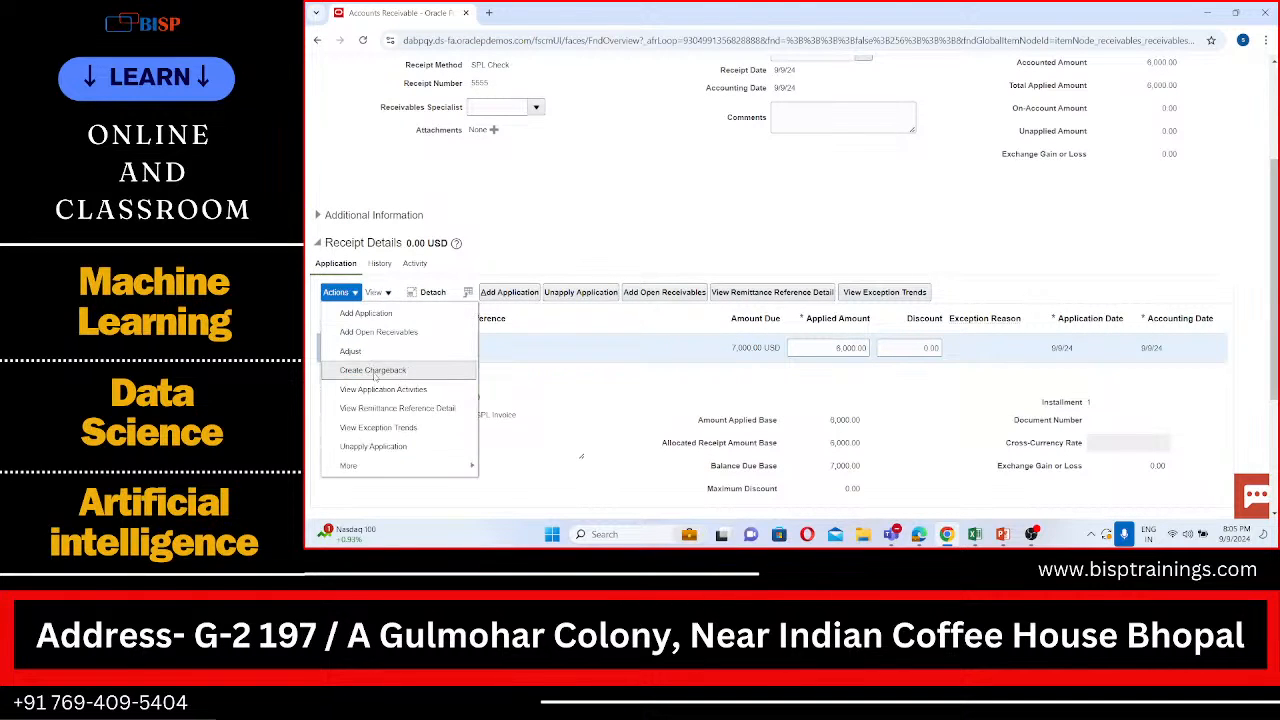
pyautogui.scroll(3, 365, 383)
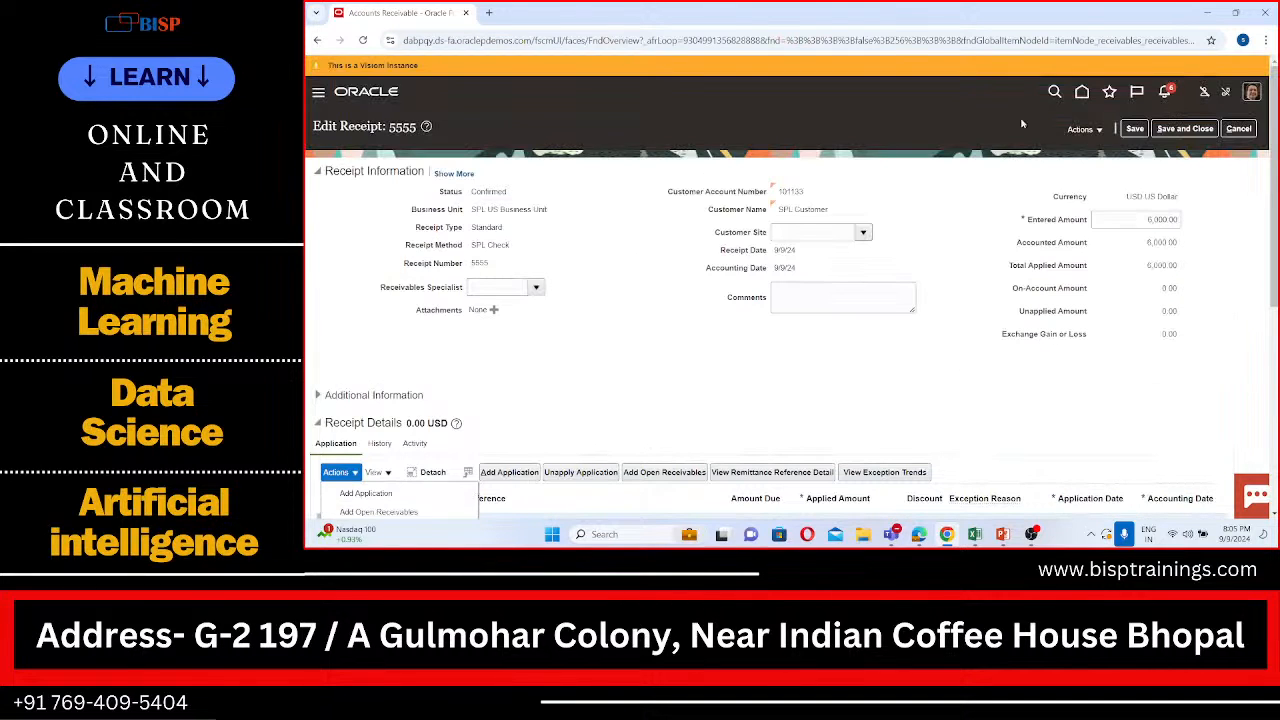
pyautogui.scroll(-3, 355, 390)
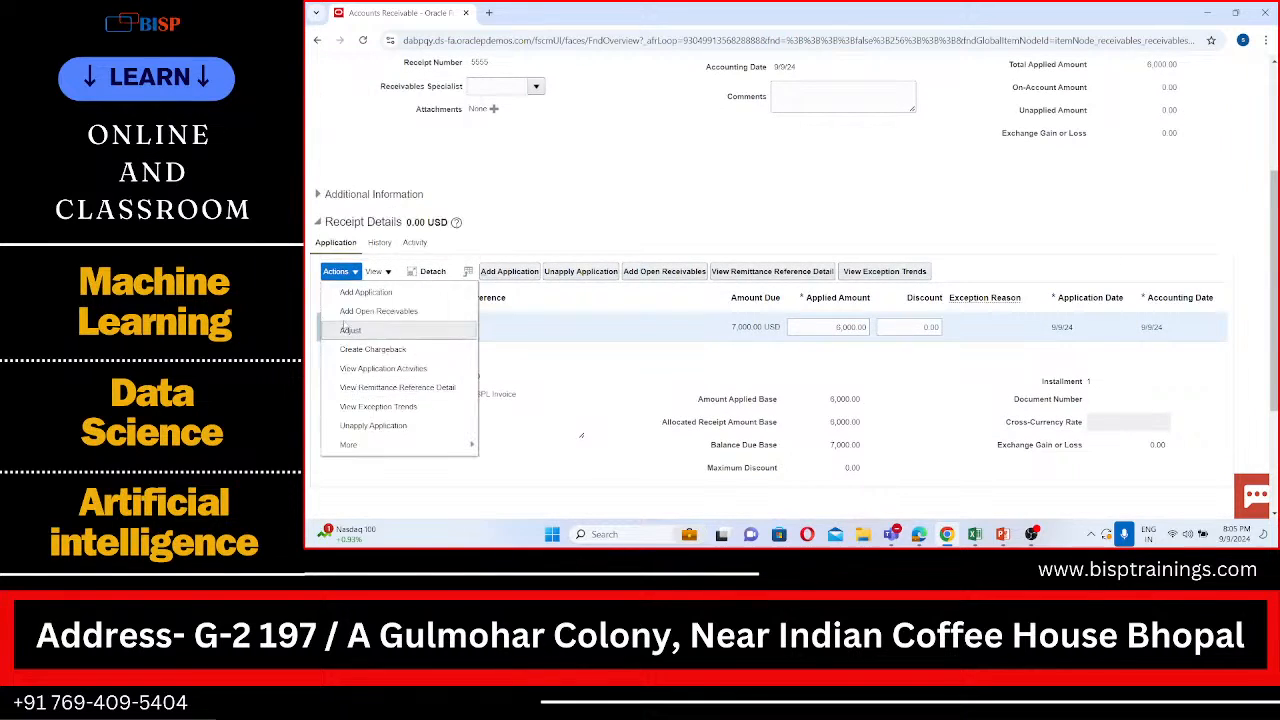
pyautogui.click(550, 212)
pyautogui.click(337, 271)
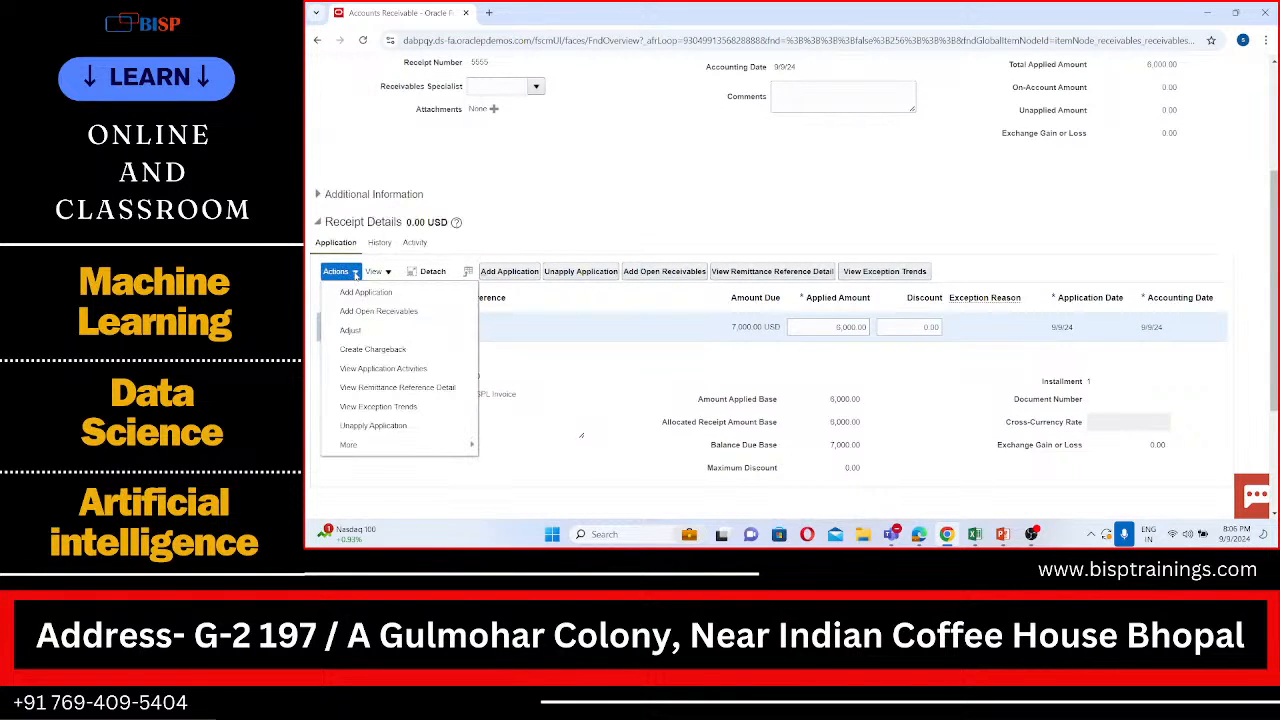
pyautogui.click(378, 352)
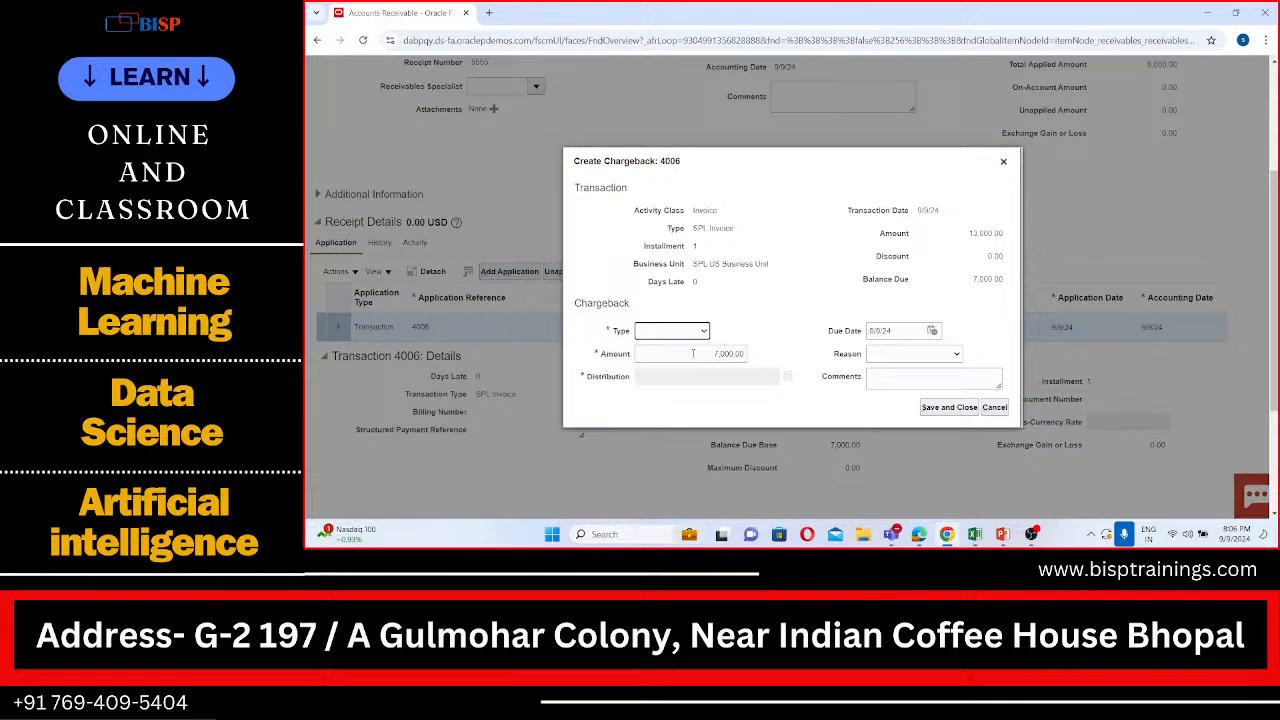
# Step: Set the chargeback type to SPL Charge Back, keep the amount of 7,000.00, and save the chargeback
pyautogui.click(678, 327)
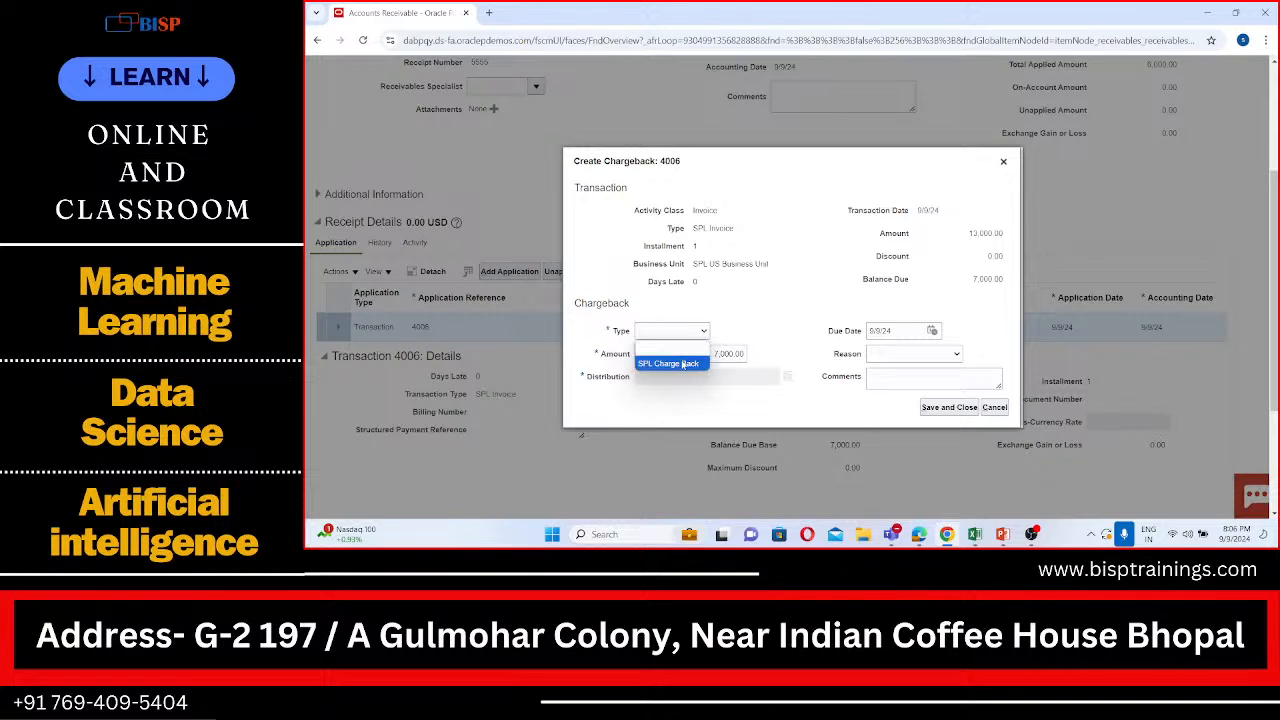
pyautogui.click(682, 362)
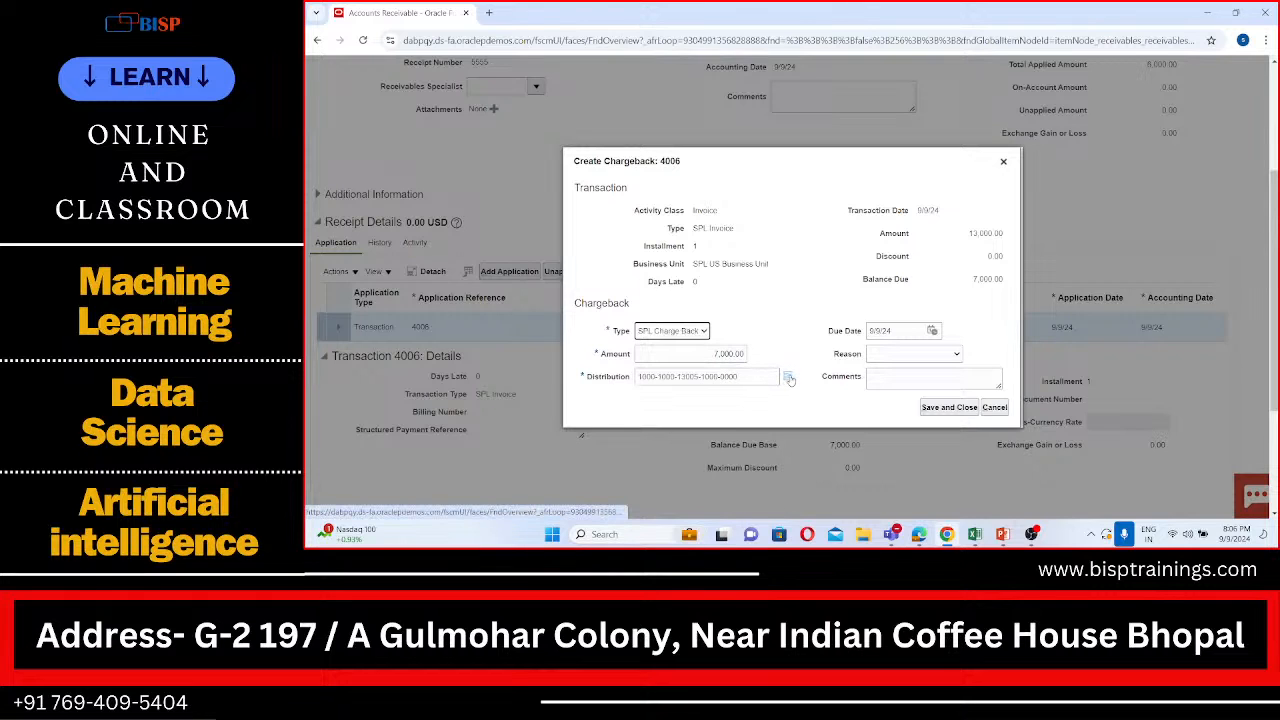
pyautogui.moveTo(788, 378)
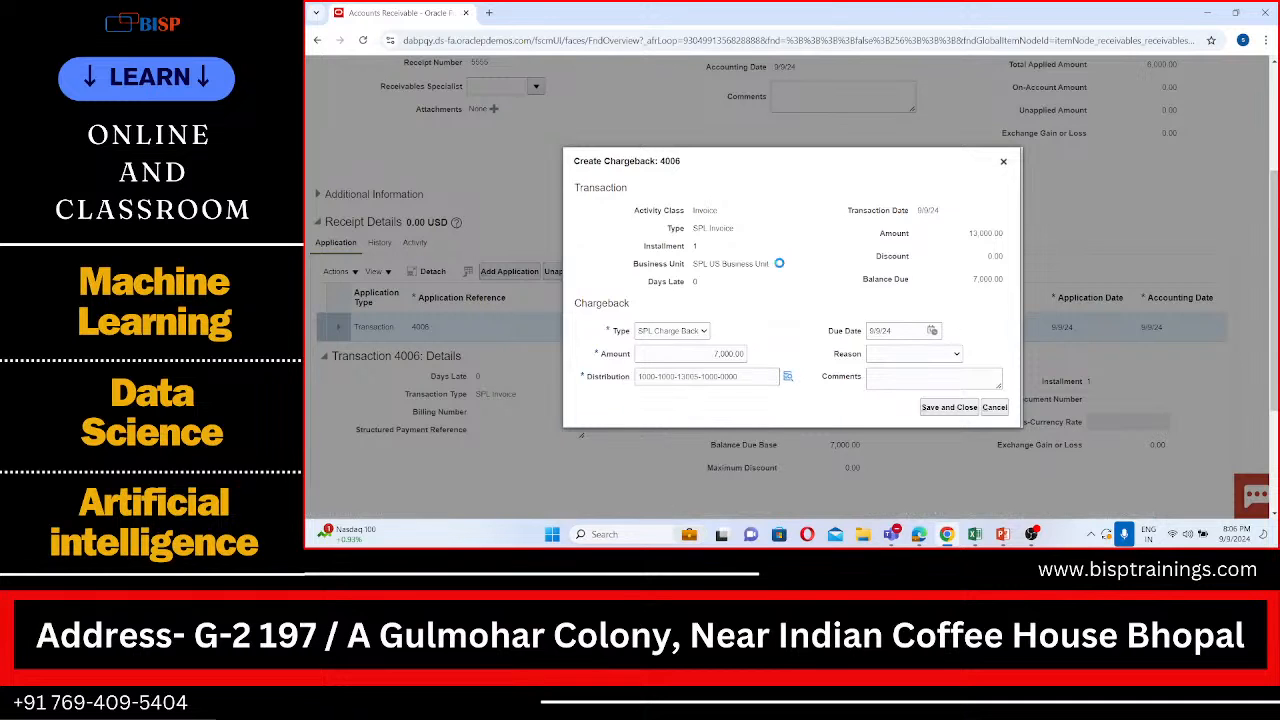
pyautogui.click(927, 357)
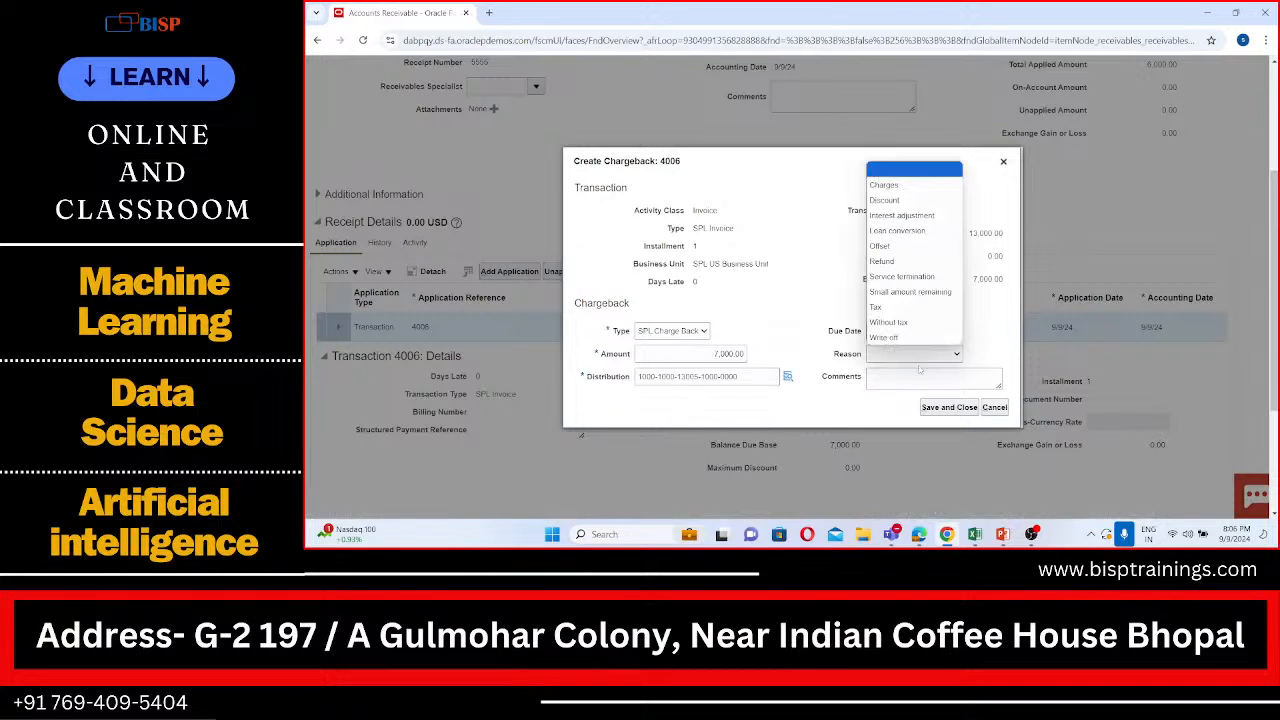
pyautogui.click(922, 377)
pyautogui.scroll(-1, 817, 255)
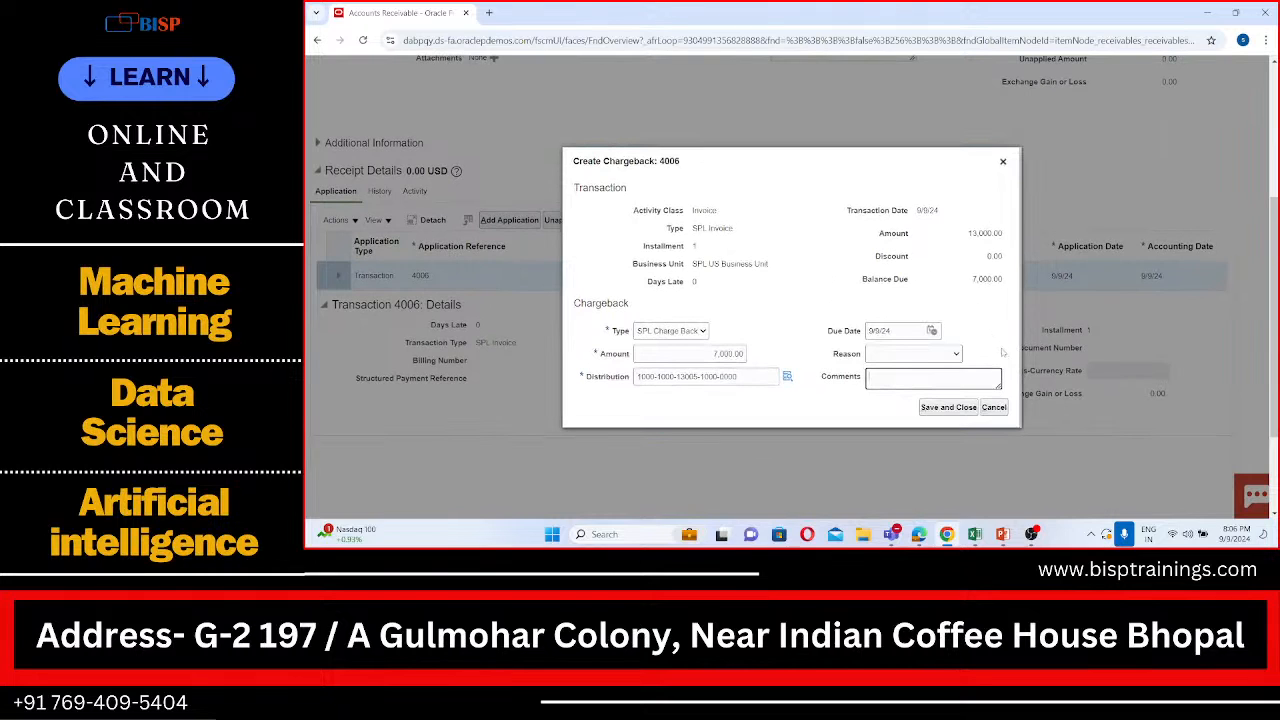
pyautogui.click(969, 408)
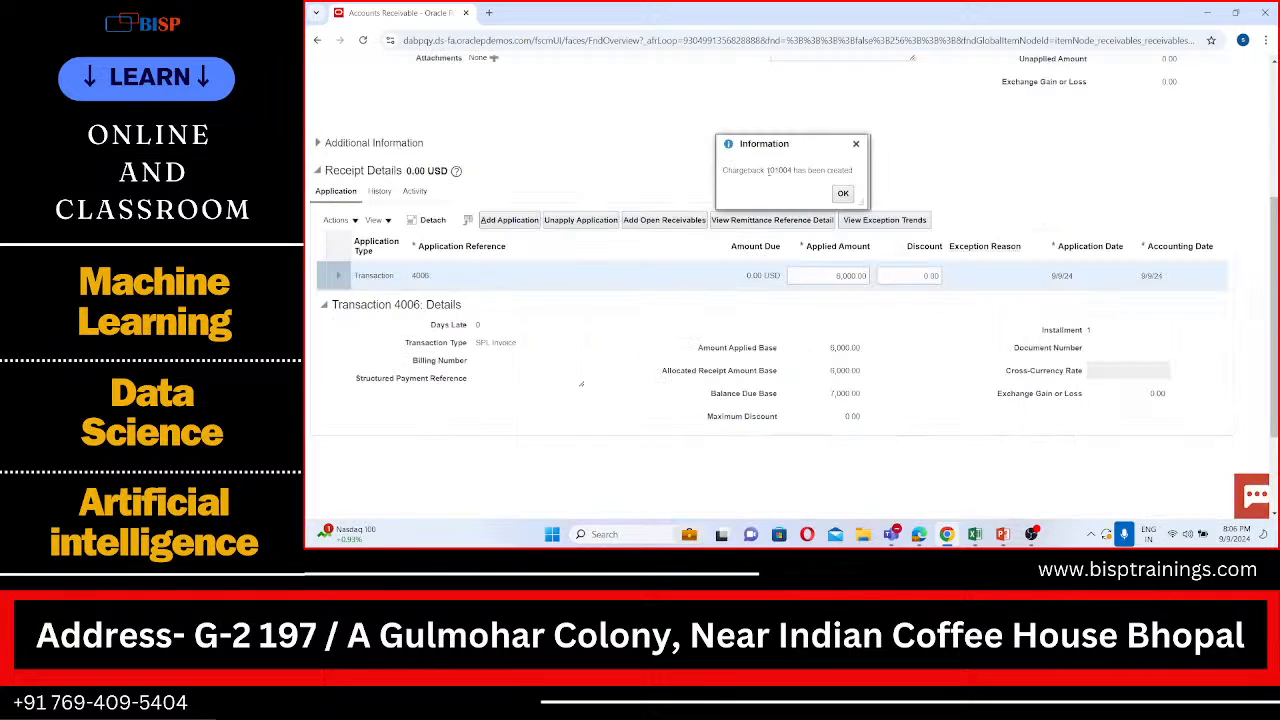
# Step: Copy chargeback number 101004 into cell B34 of the AR Practical Sheet in Excel, then return to Oracle and acknowledge the confirmation
pyautogui.moveTo(767, 172); pyautogui.dragTo(793, 171)
pyautogui.hotkey('ctrl', 'c')
pyautogui.click(975, 534)
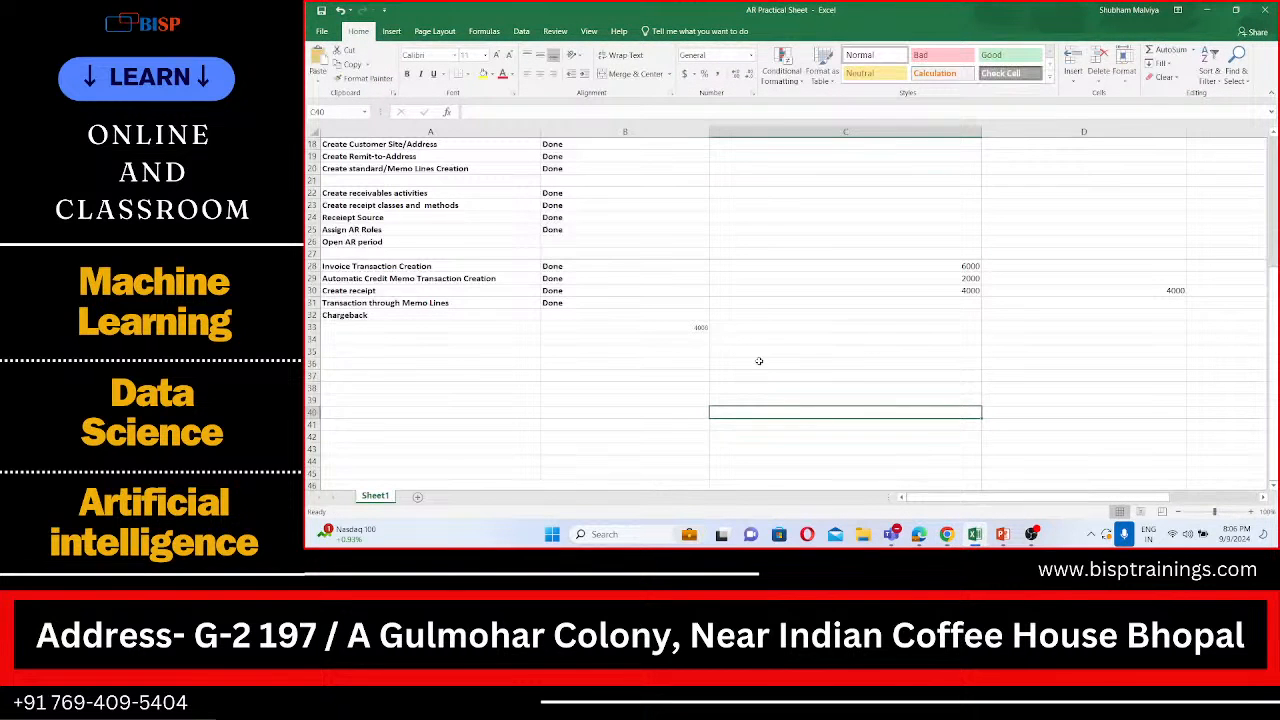
pyautogui.click(686, 339)
pyautogui.hotkey('ctrl', 'v')
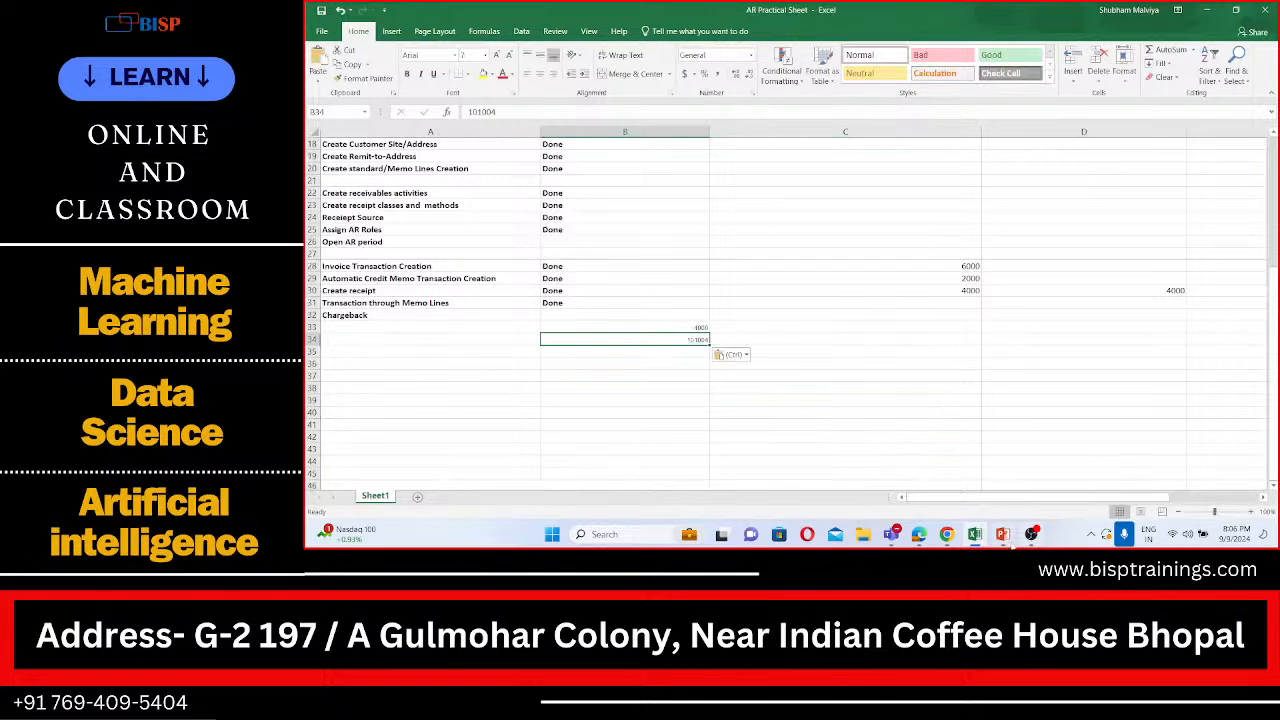
pyautogui.click(946, 450)
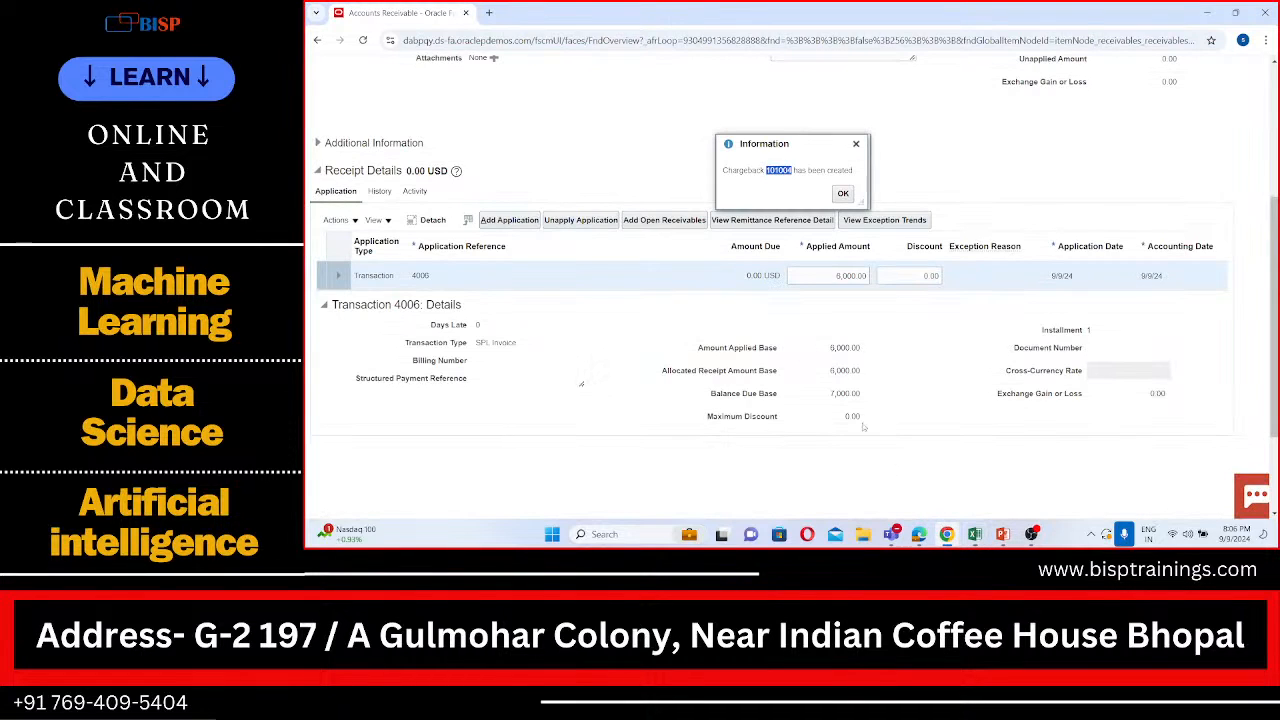
pyautogui.click(843, 194)
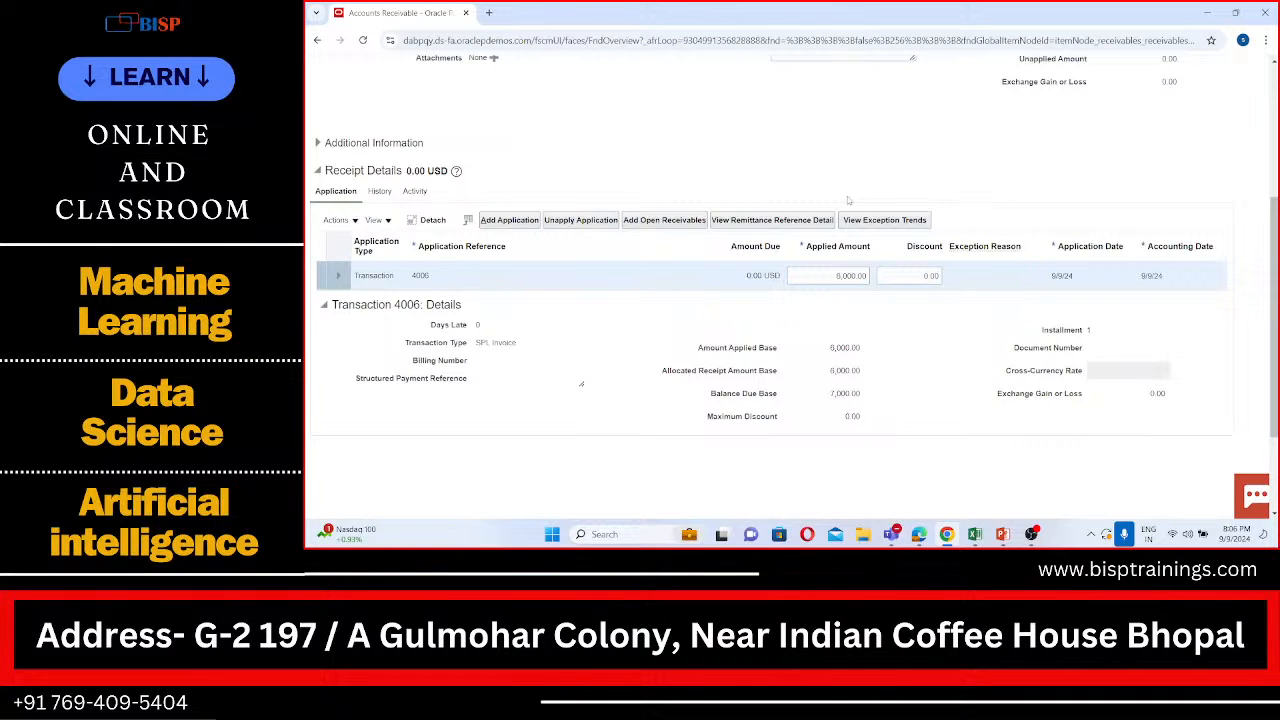
# Step: Review the receipt with its application to transaction 4006, then save and close it
pyautogui.scroll(1, 872, 306)
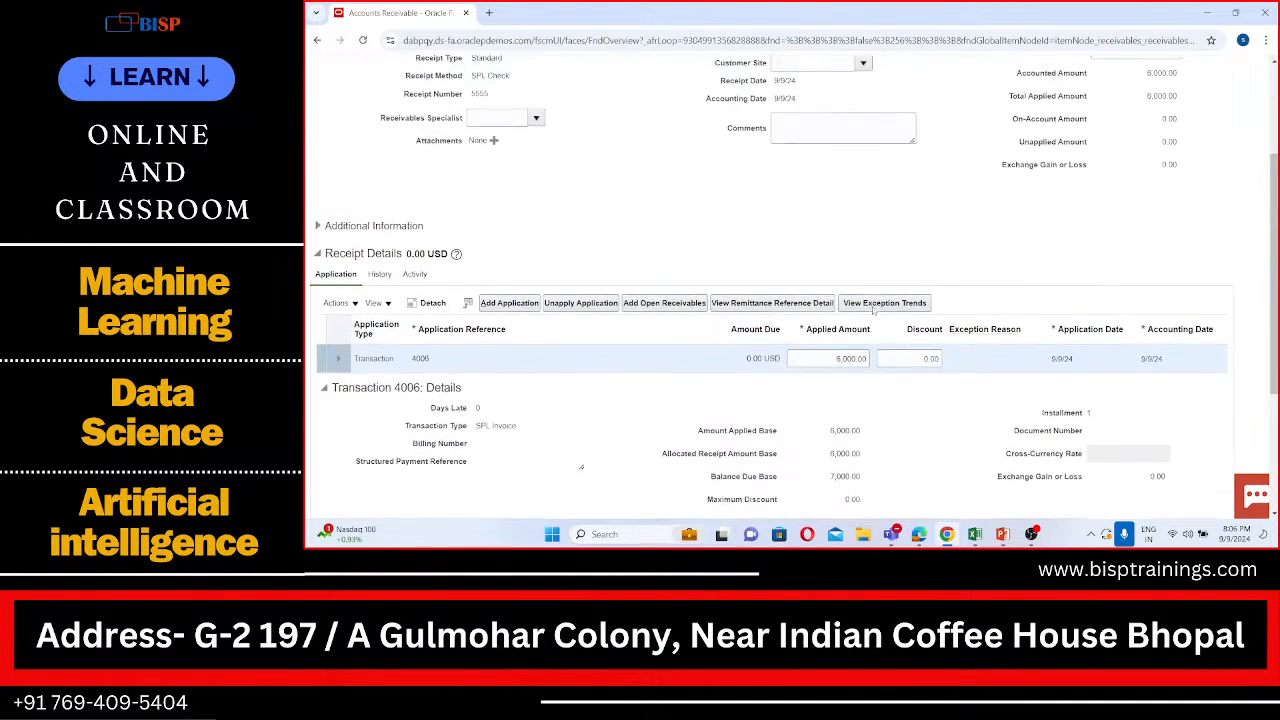
pyautogui.scroll(3, 873, 308)
pyautogui.scroll(-2, 875, 306)
pyautogui.scroll(1, 880, 310)
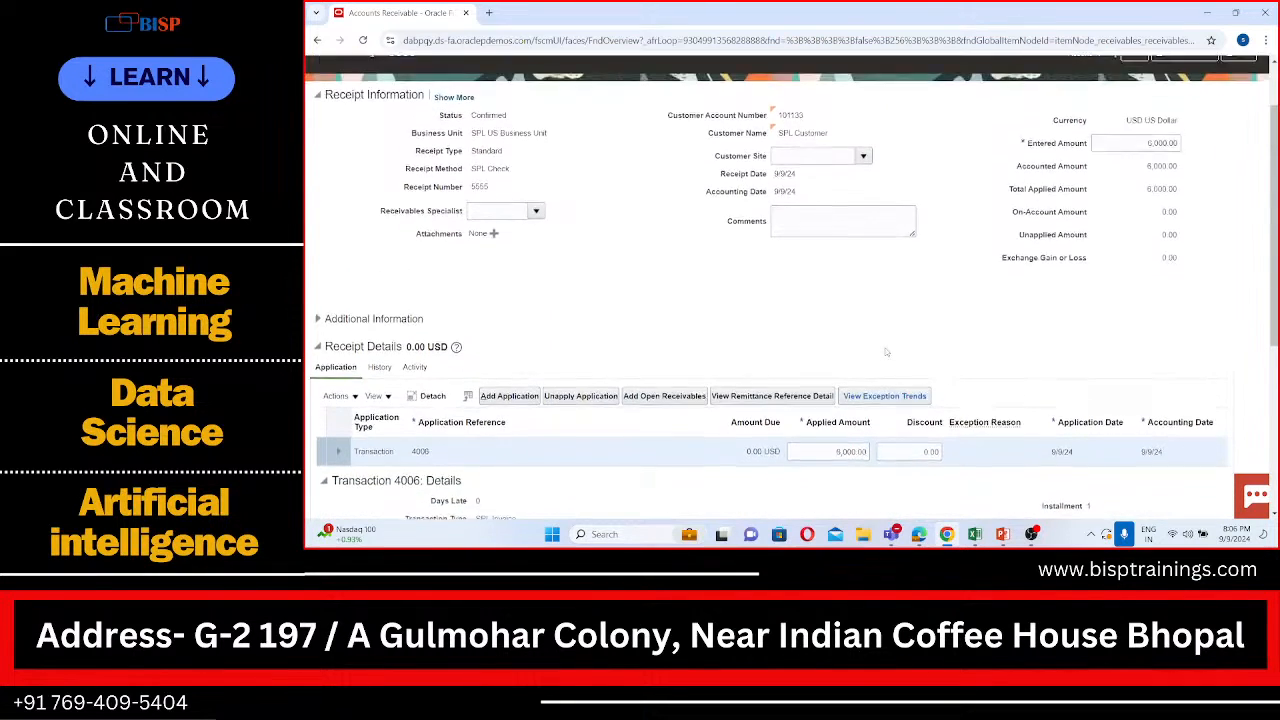
pyautogui.scroll(1, 885, 352)
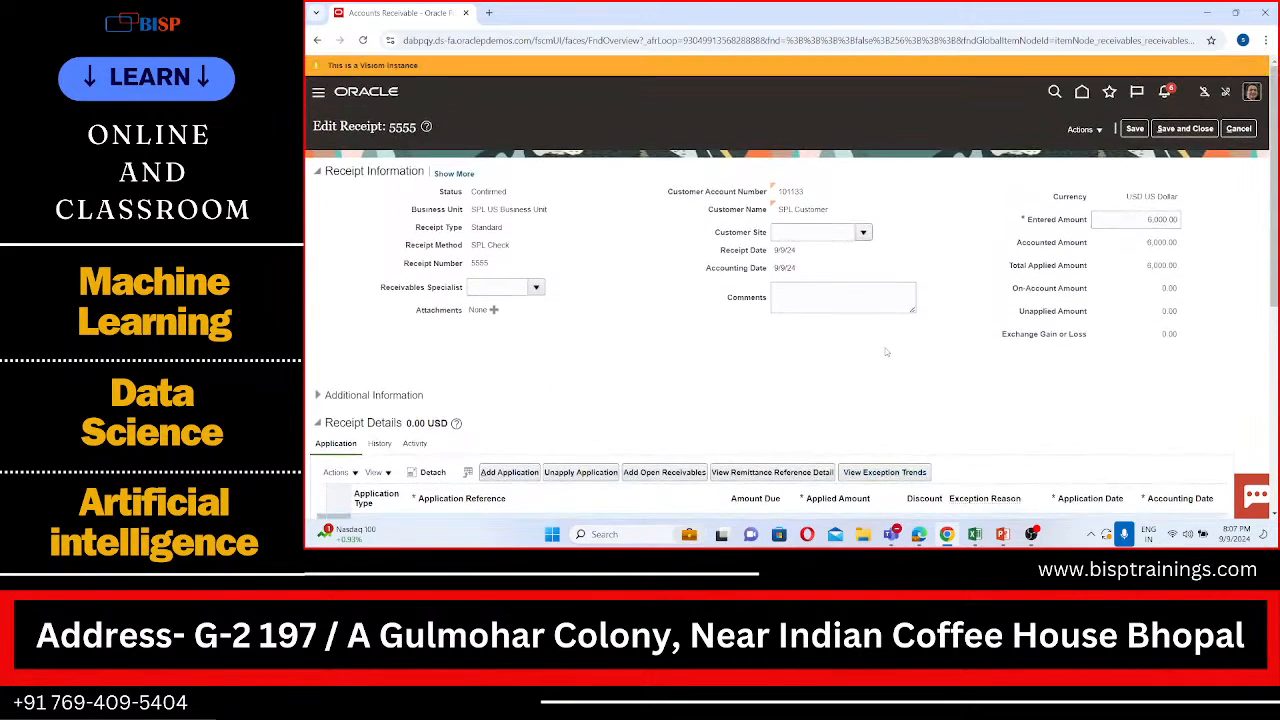
pyautogui.click(1176, 133)
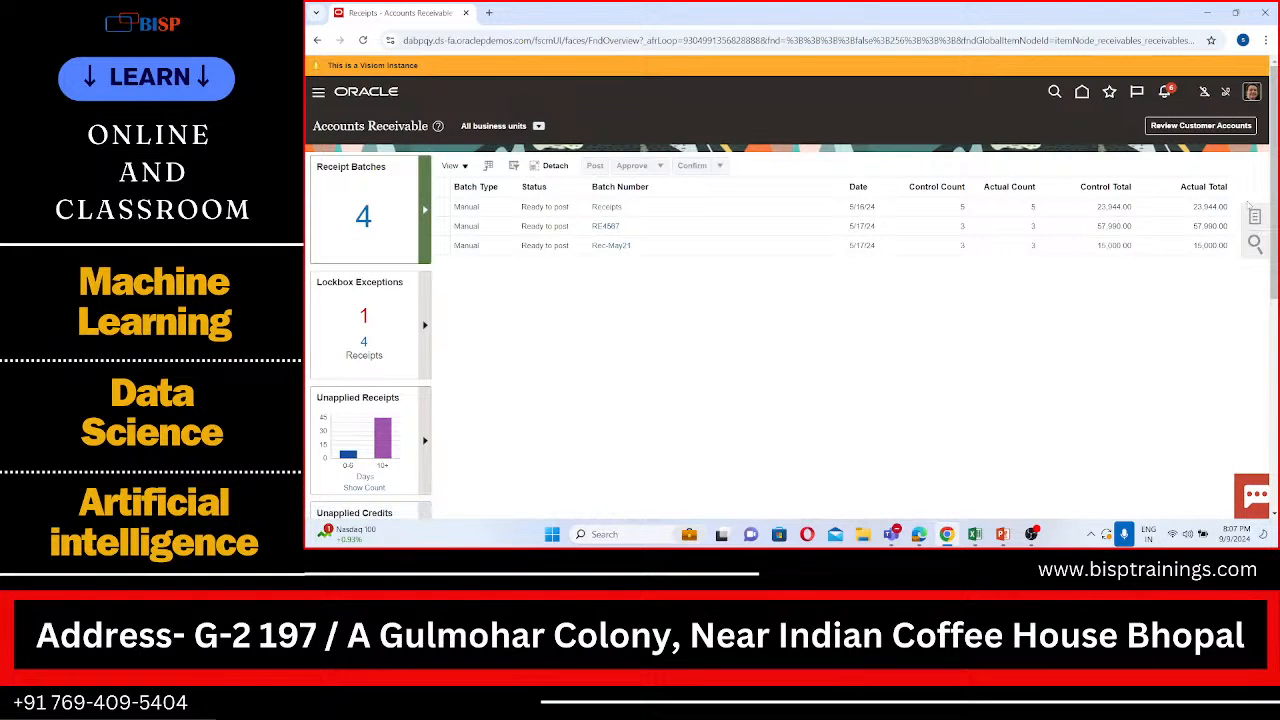
# Step: Switch from Accounts Receivable to the Billing work area under Receivables and open Manage Transactions
pyautogui.click(1254, 216)
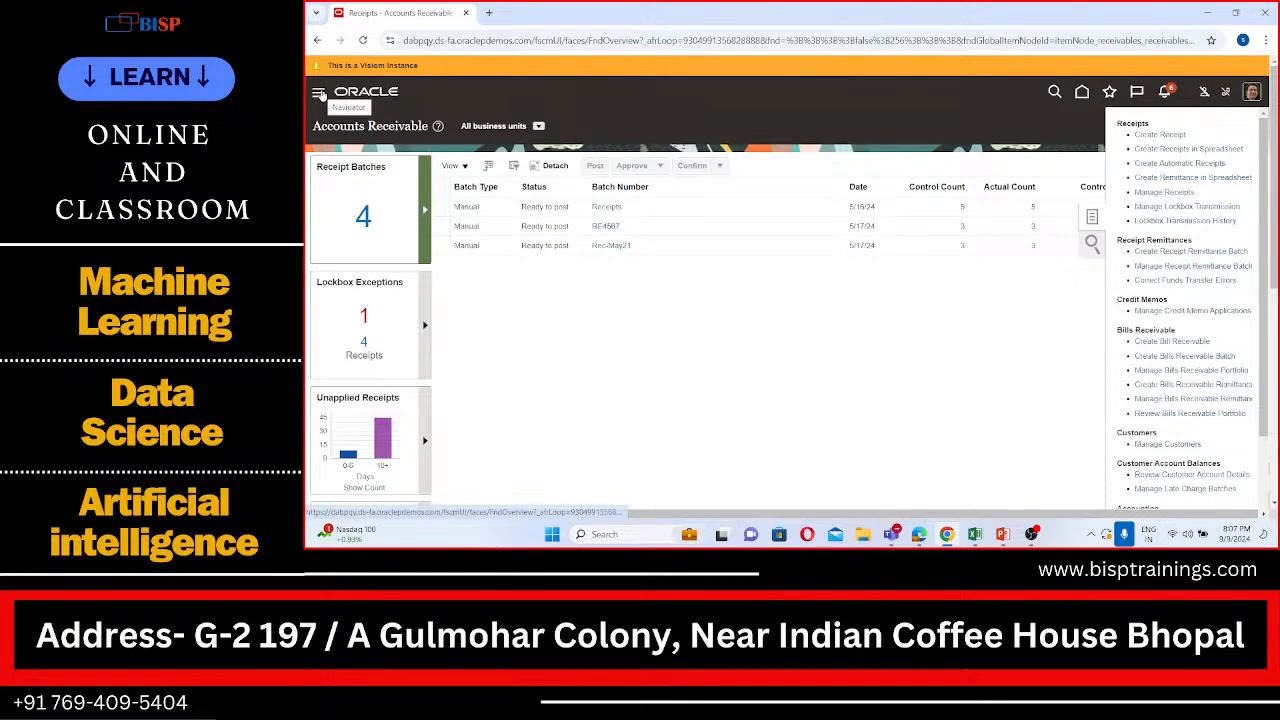
pyautogui.click(319, 93)
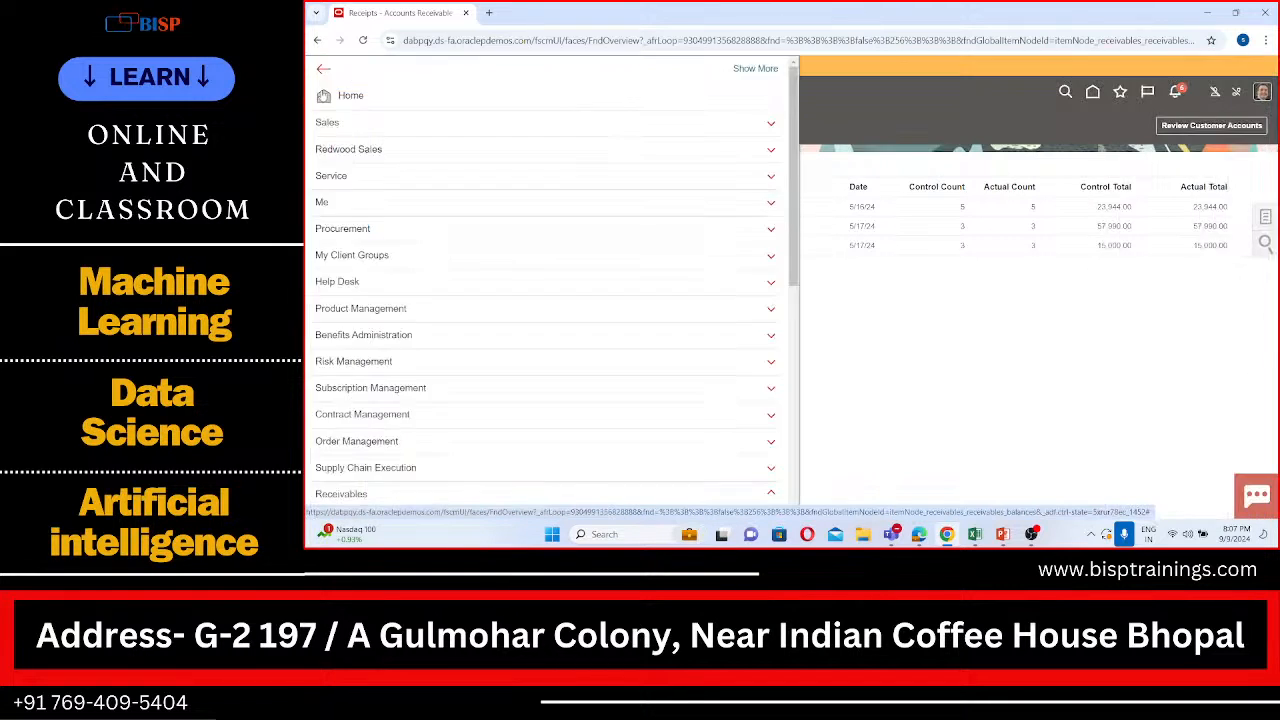
pyautogui.scroll(-2, 405, 305)
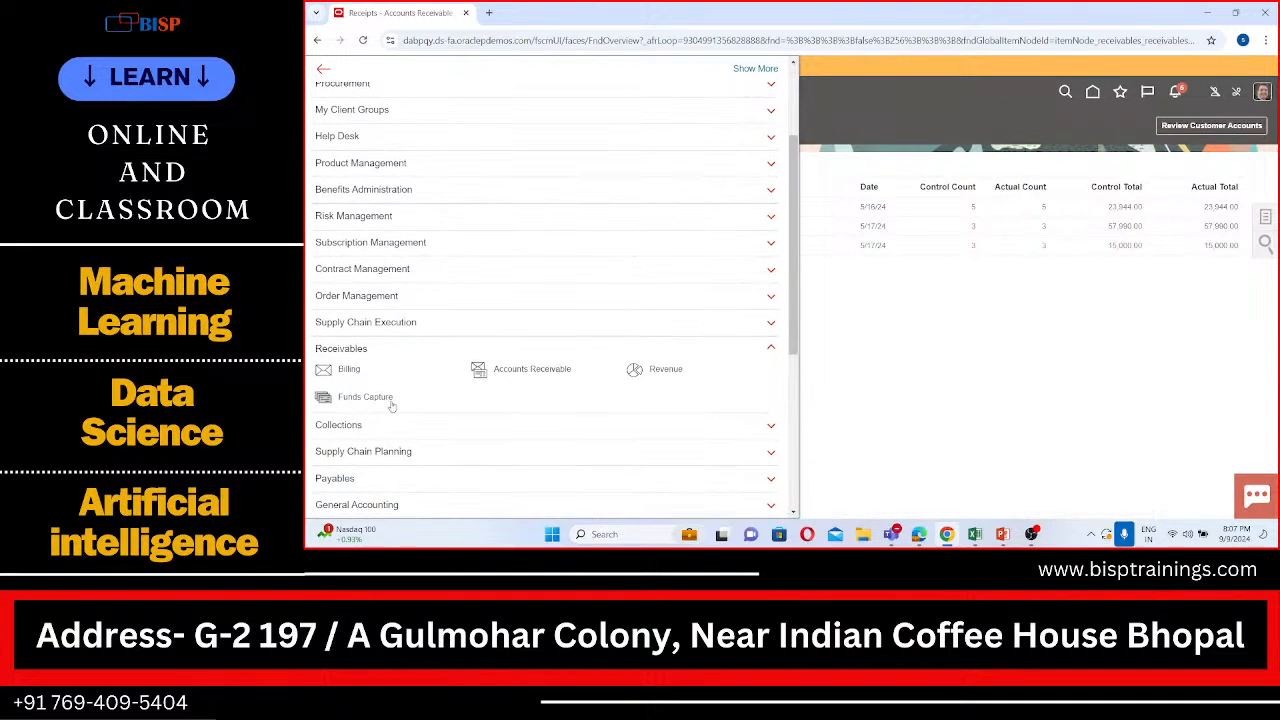
pyautogui.click(344, 370)
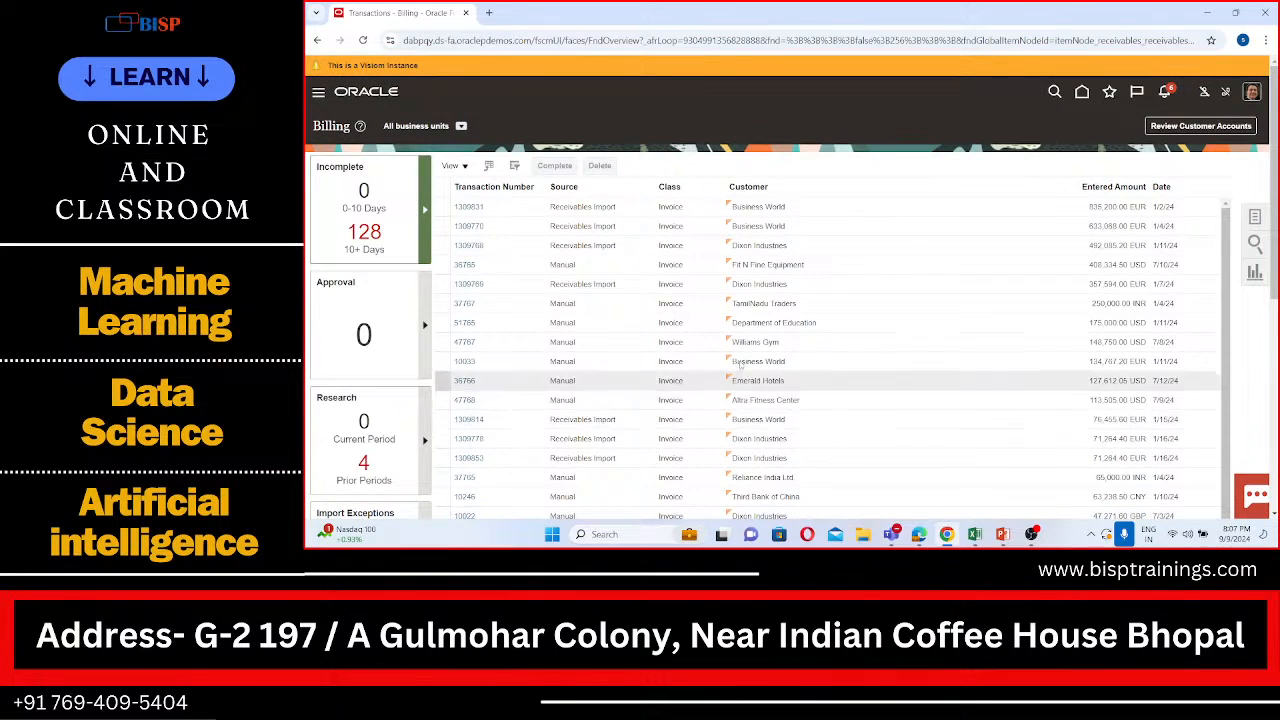
pyautogui.click(1254, 216)
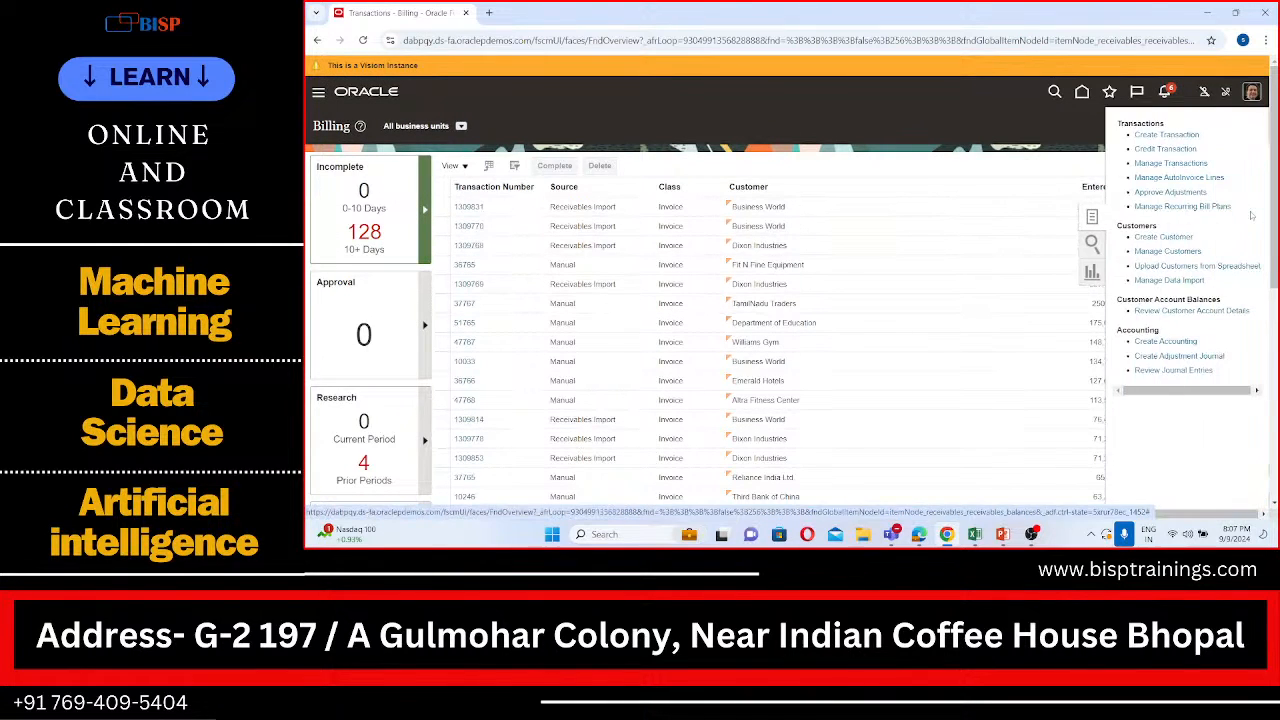
pyautogui.click(1178, 163)
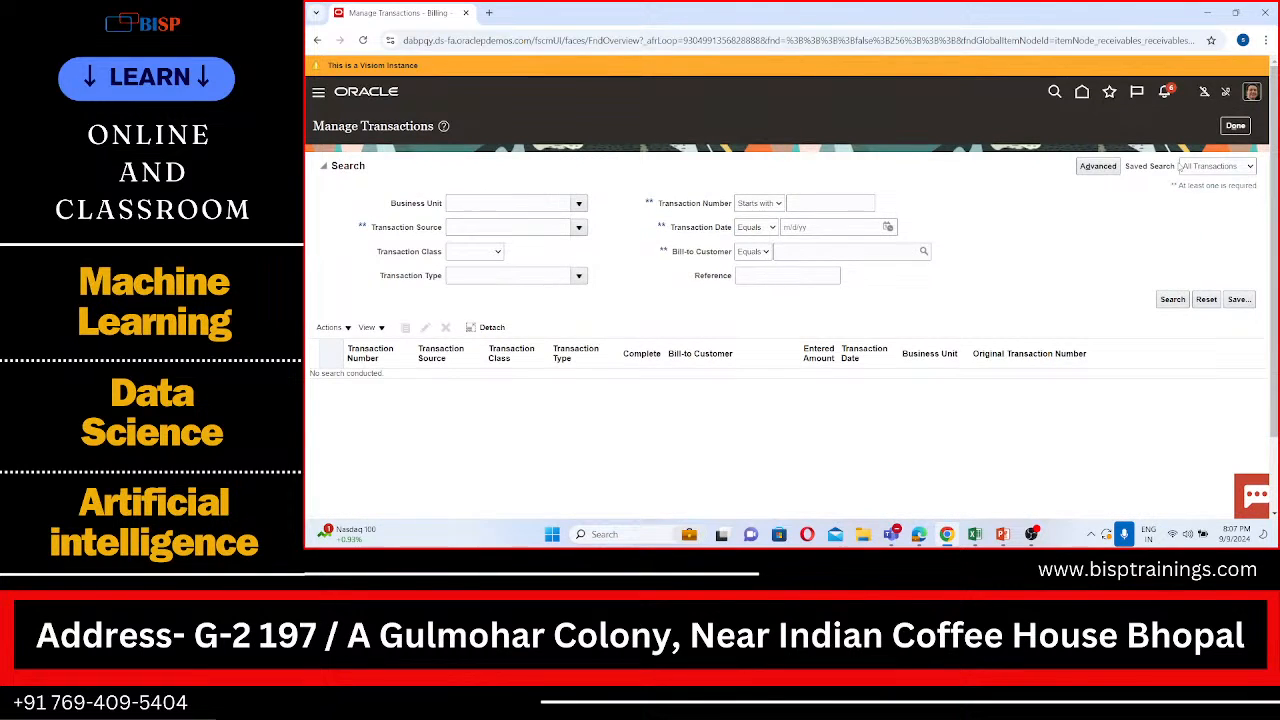
# Step: Search transactions for business unit SPL US Business Unit and bill-to customer SPL Customer
pyautogui.click(580, 203)
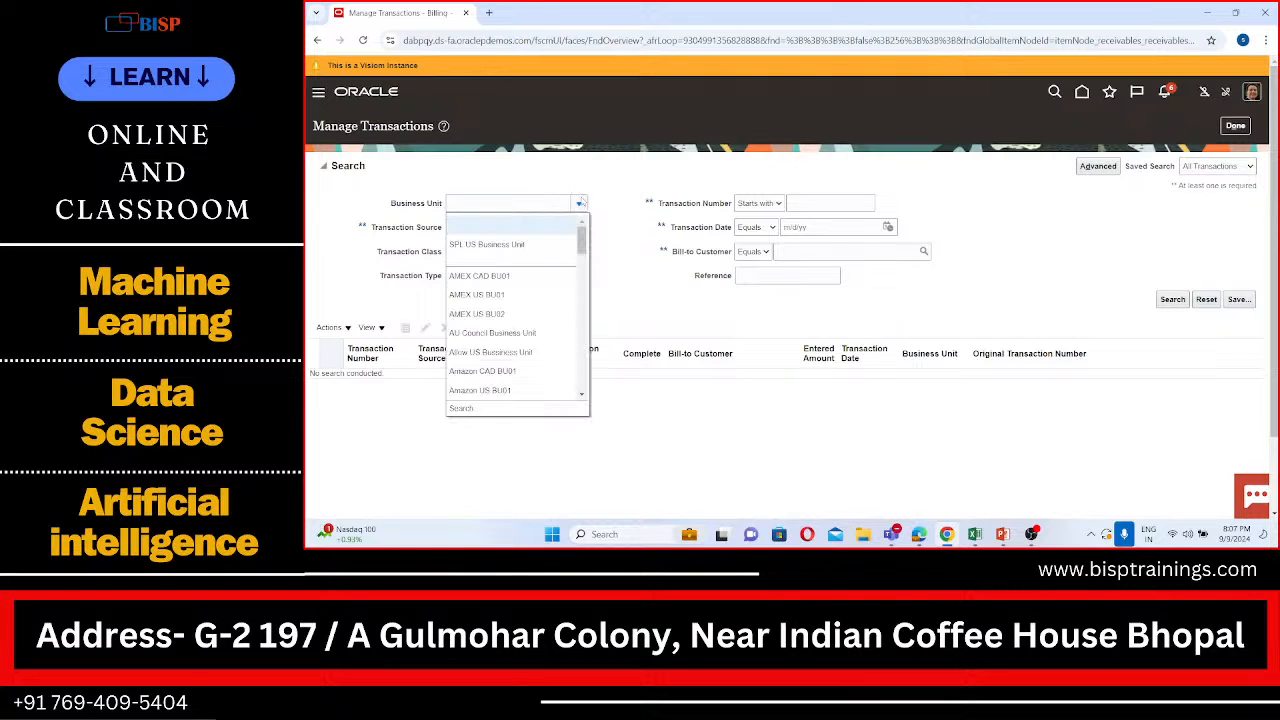
pyautogui.click(552, 246)
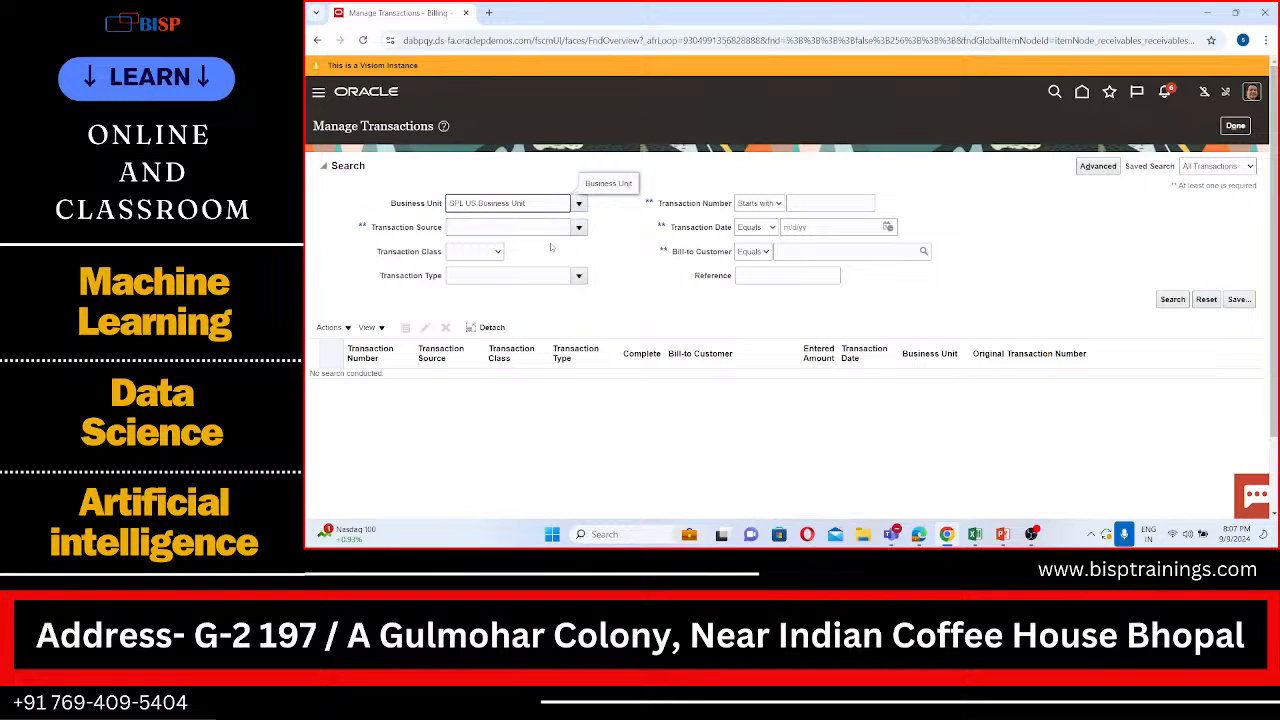
pyautogui.click(914, 252)
pyautogui.write('B')
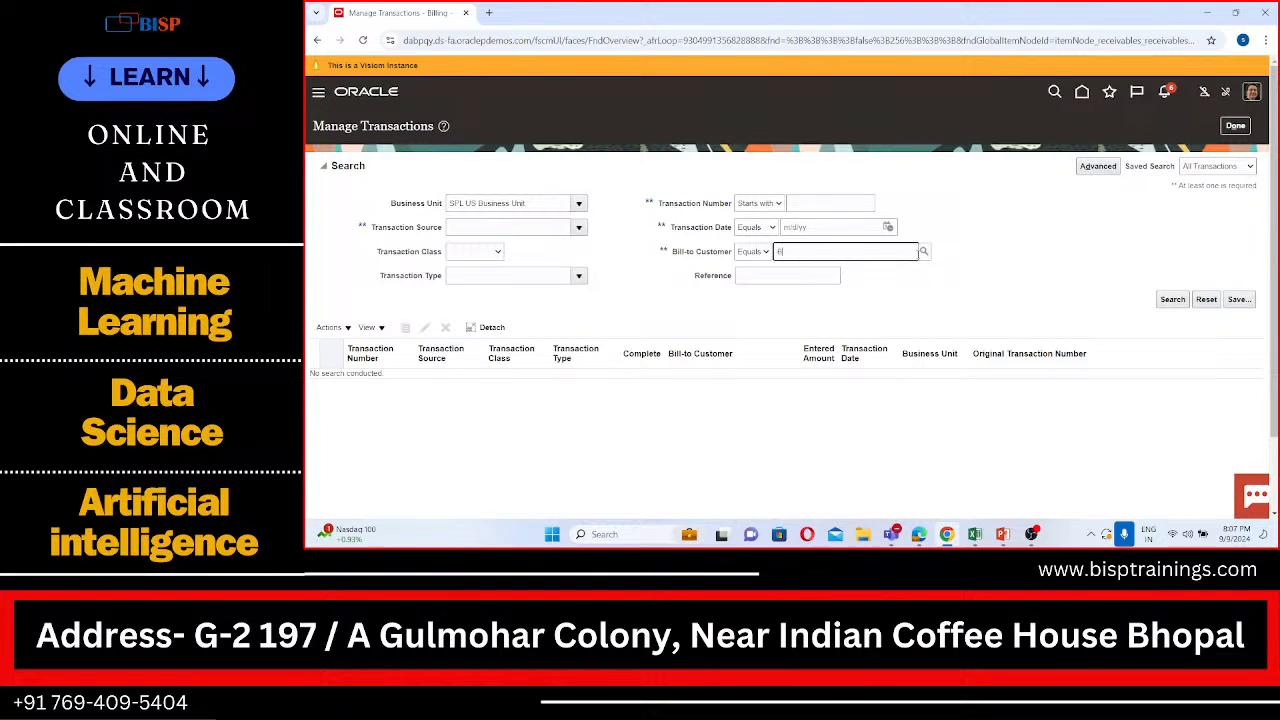
pyautogui.write('PL')
pyautogui.click(926, 253)
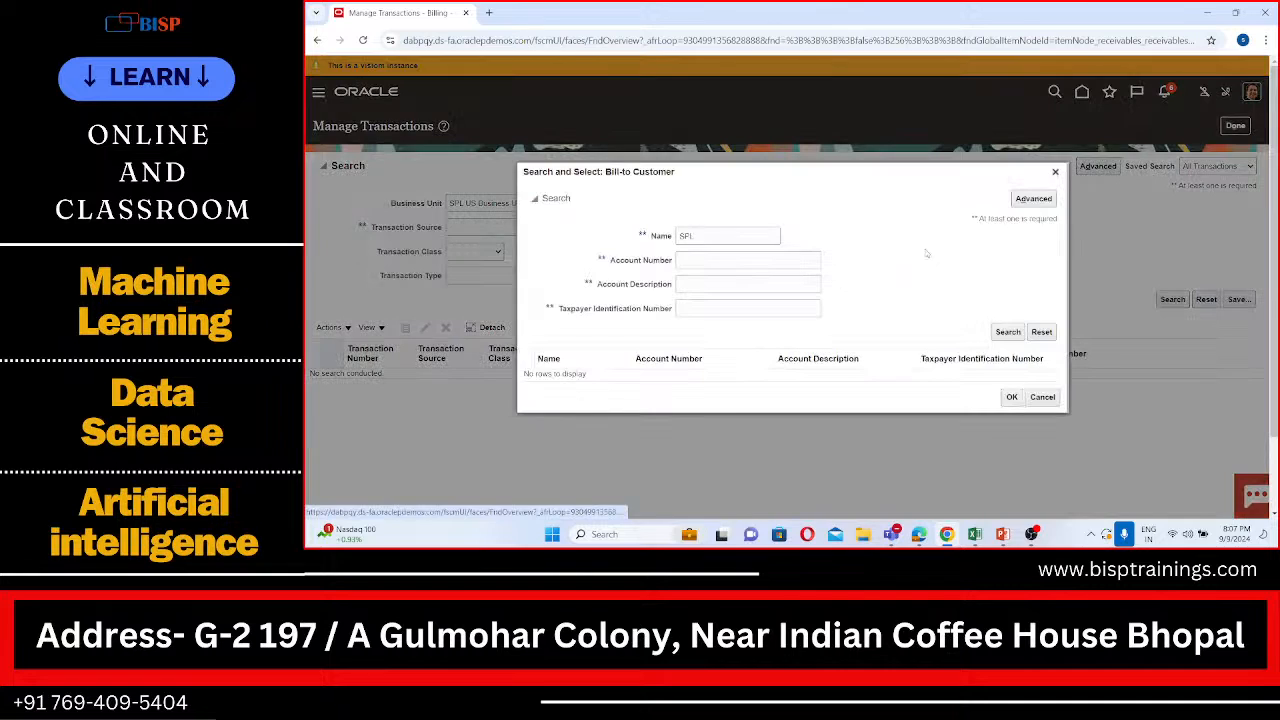
pyautogui.click(1014, 335)
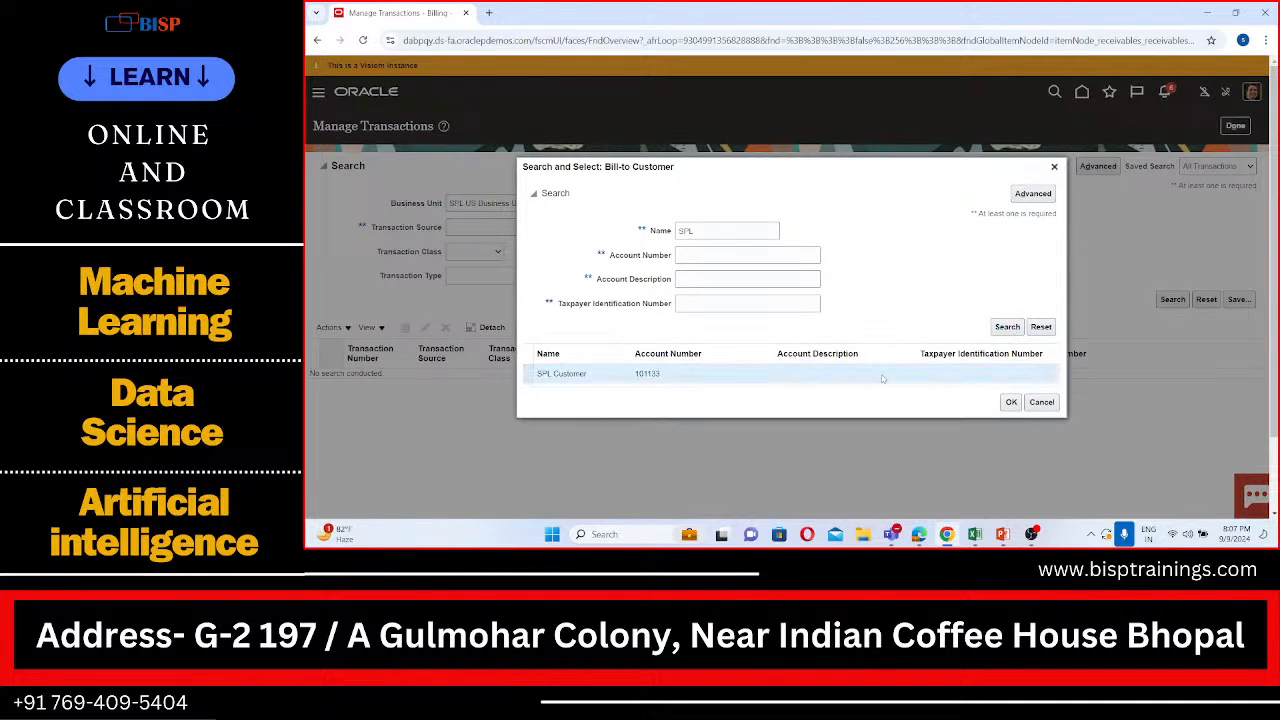
pyautogui.click(1012, 402)
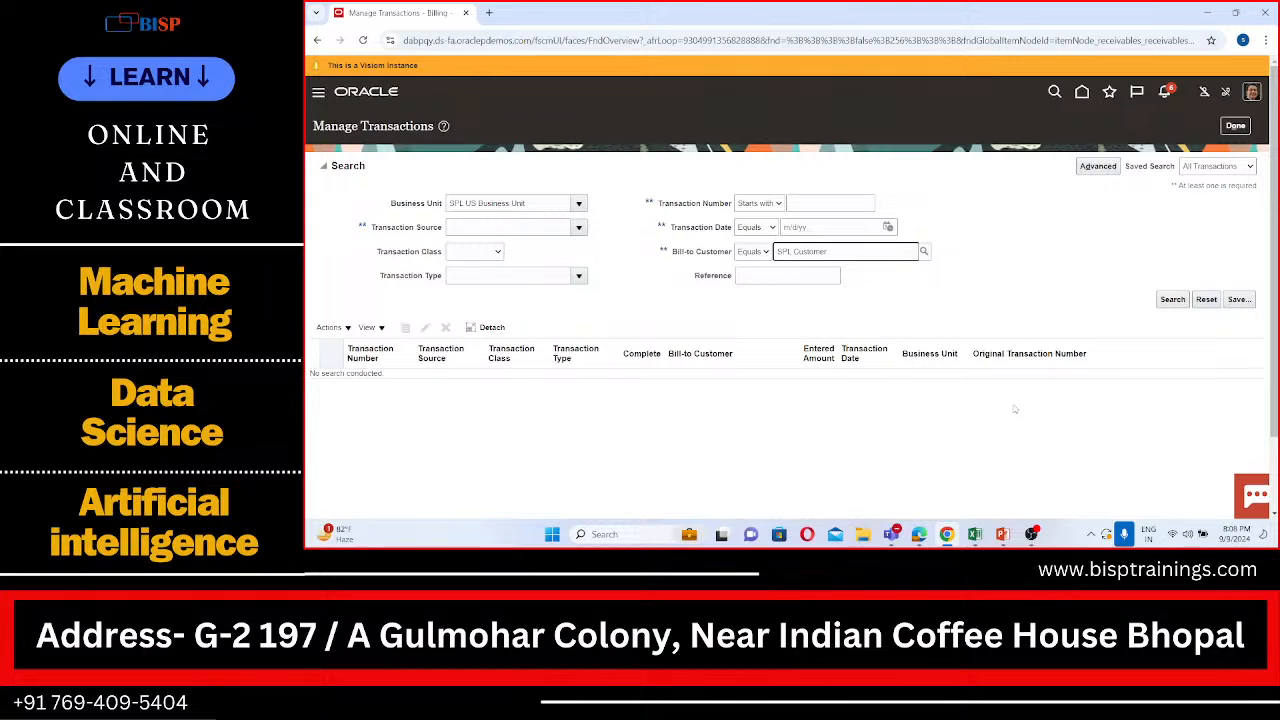
pyautogui.click(1173, 300)
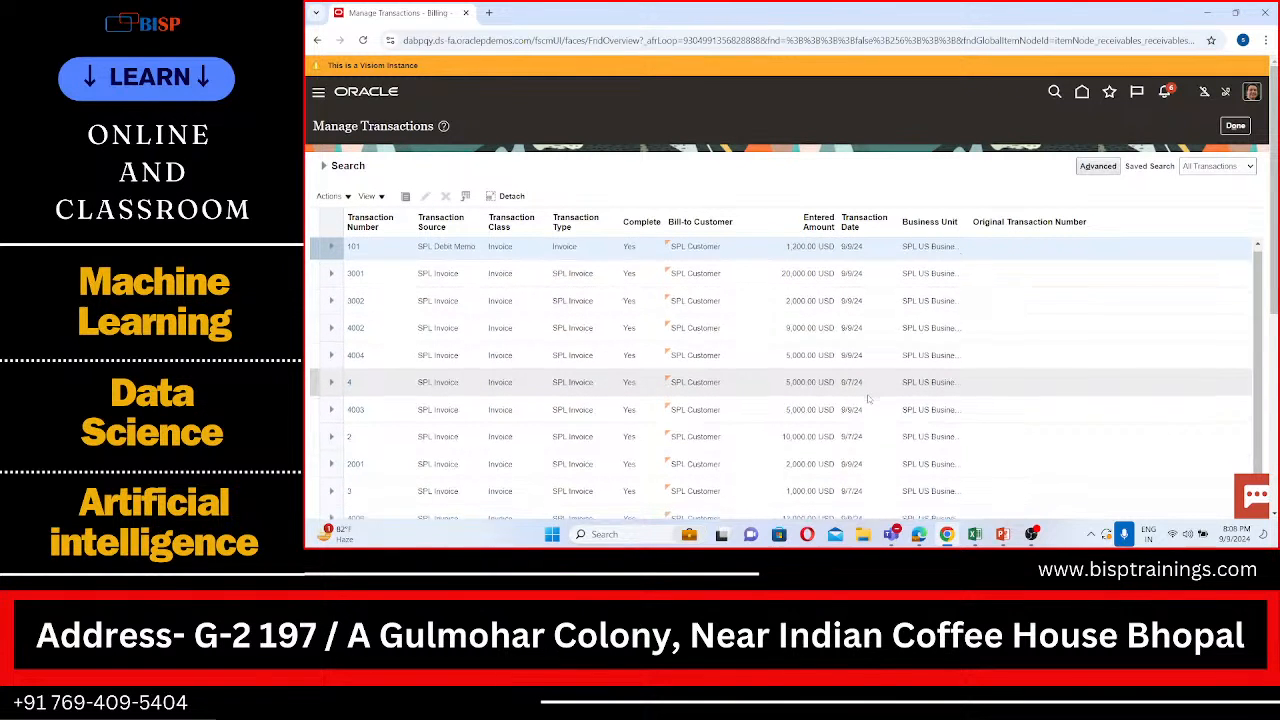
# Step: Look through the SPL Customer transactions for the chargeback, checking its recorded number in the AR Practical Sheet in Excel
pyautogui.scroll(-1, 868, 399)
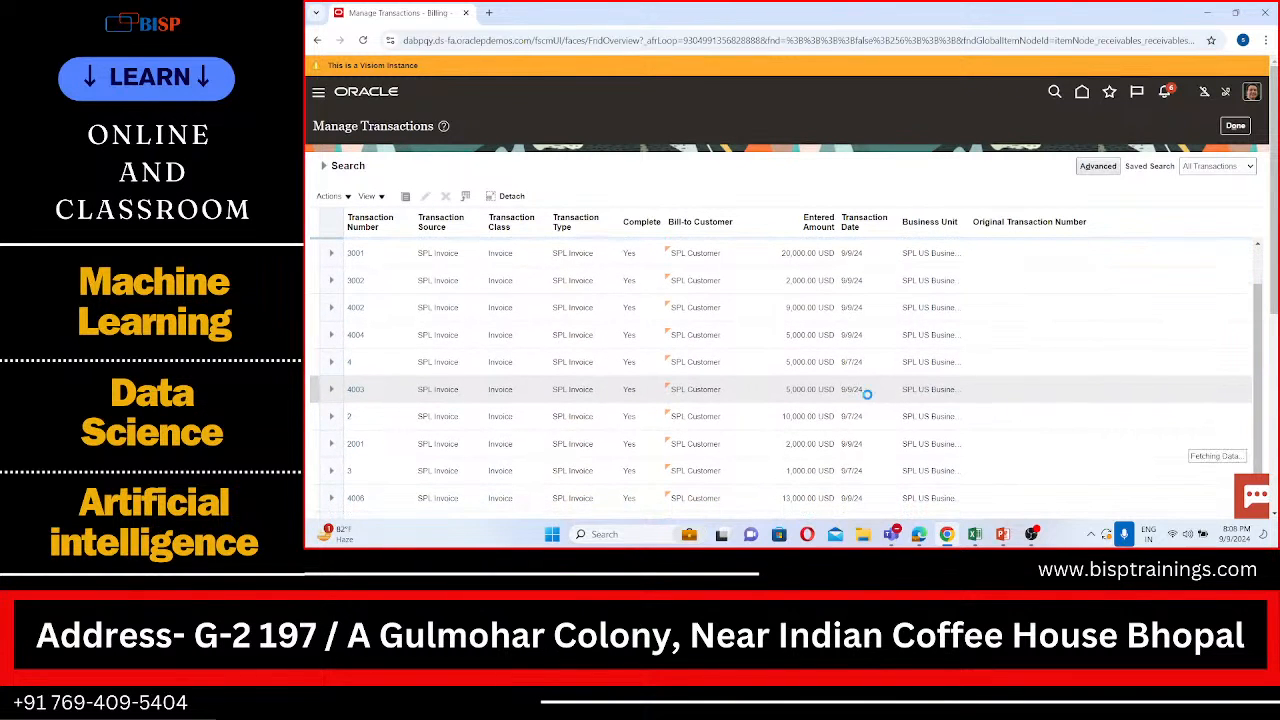
pyautogui.scroll(-3, 868, 395)
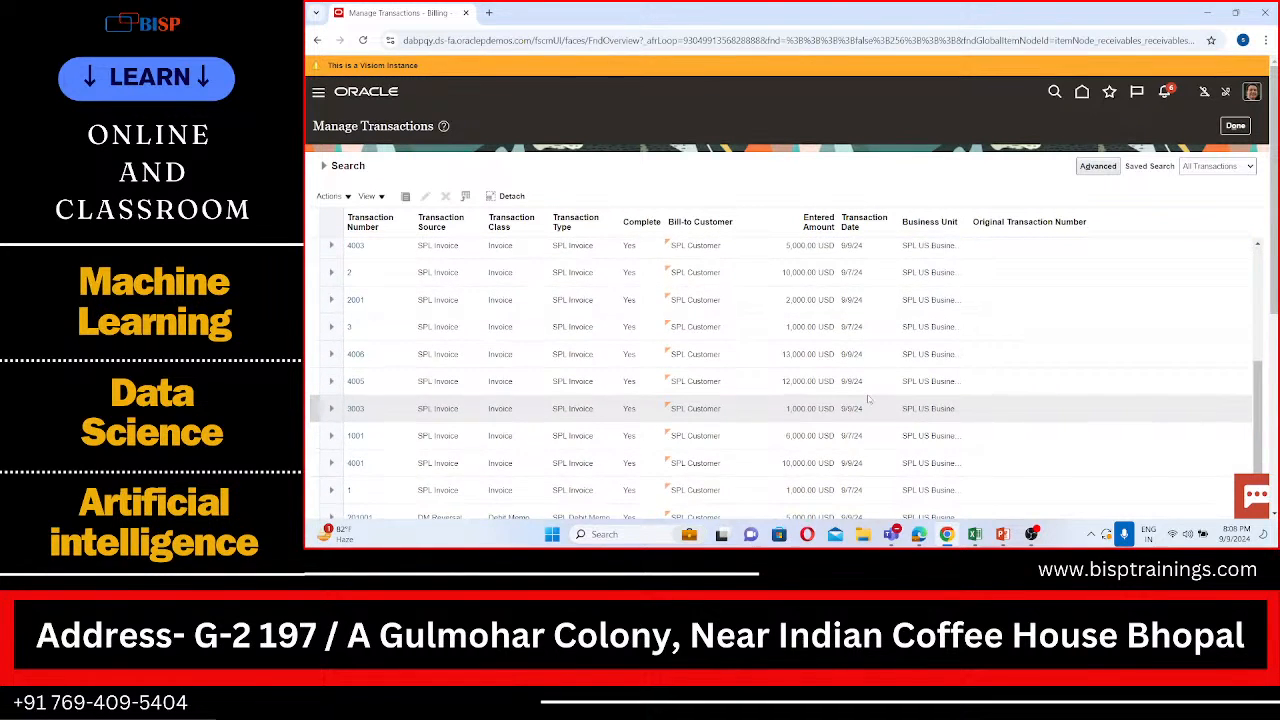
pyautogui.scroll(1, 868, 399)
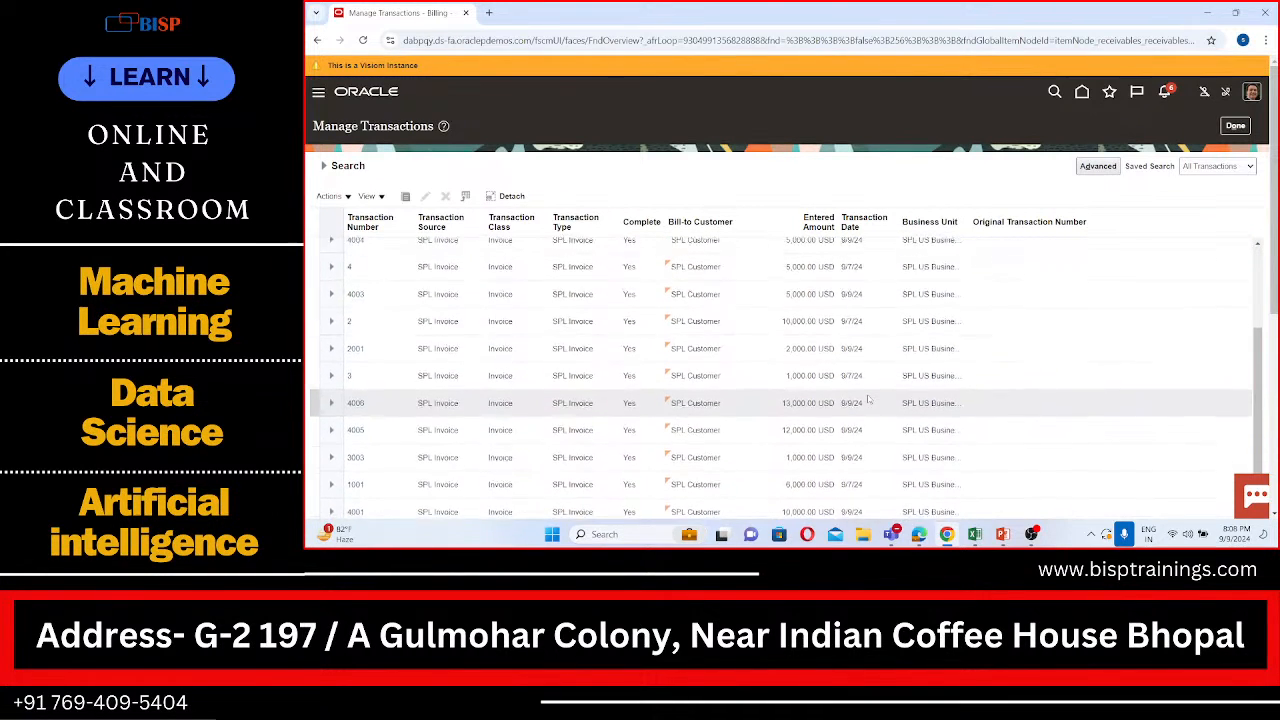
pyautogui.scroll(1, 868, 399)
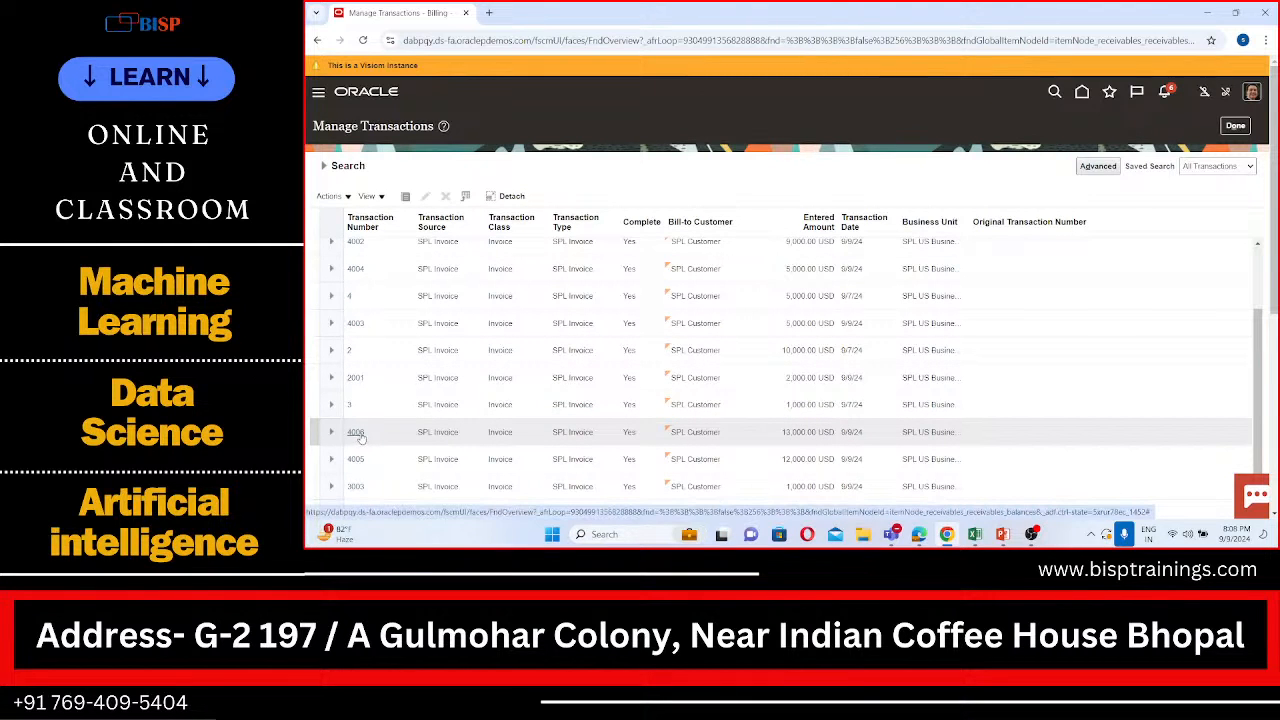
pyautogui.scroll(-4, 453, 407)
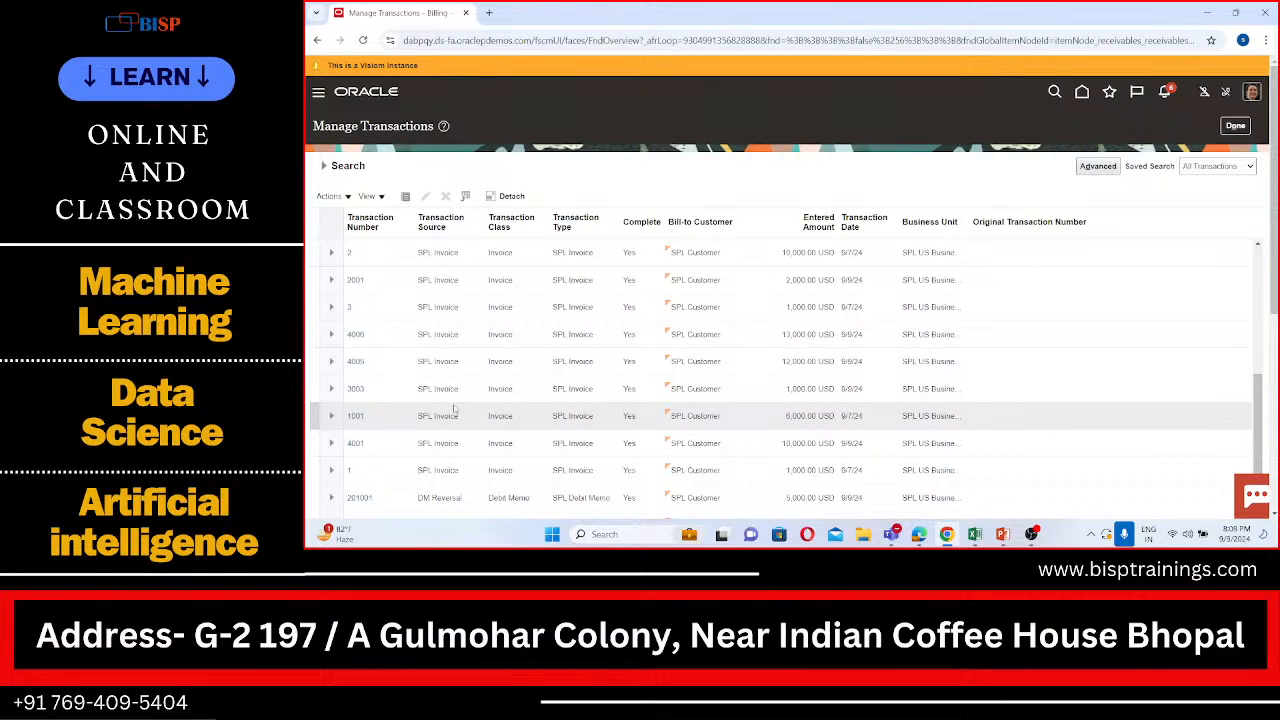
pyautogui.scroll(6, 453, 407)
pyautogui.scroll(-6, 453, 407)
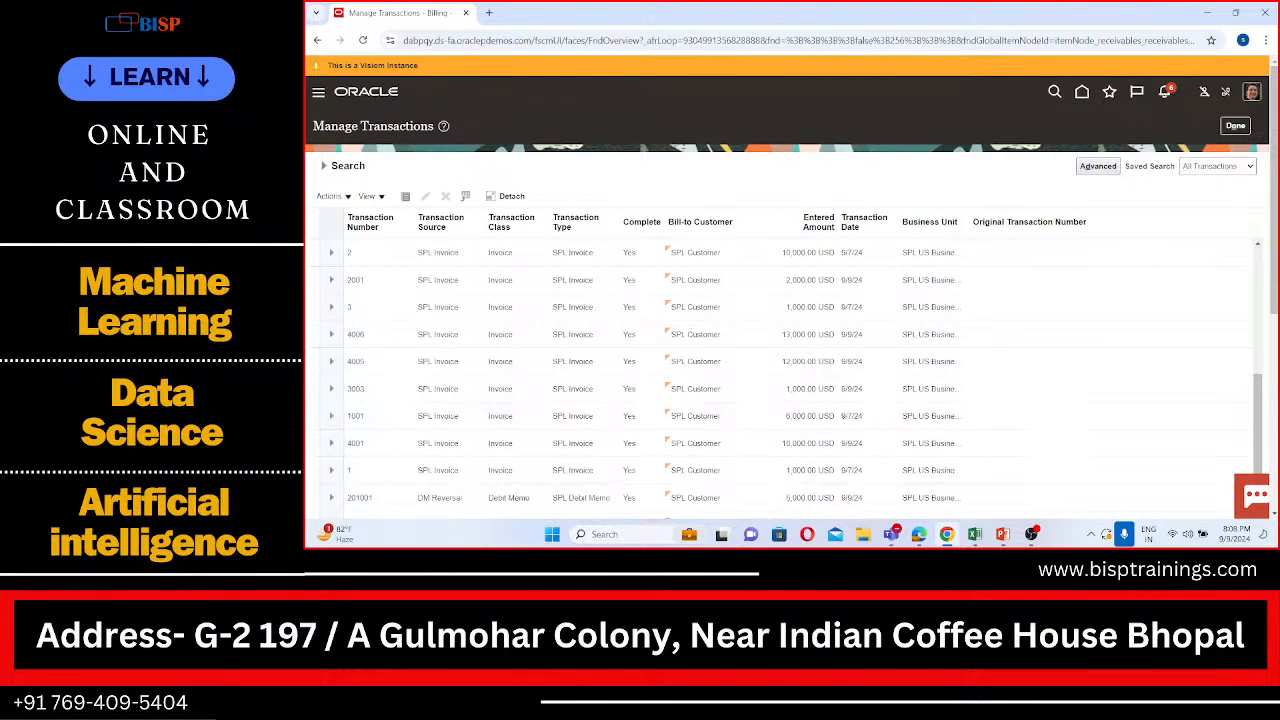
pyautogui.click(975, 536)
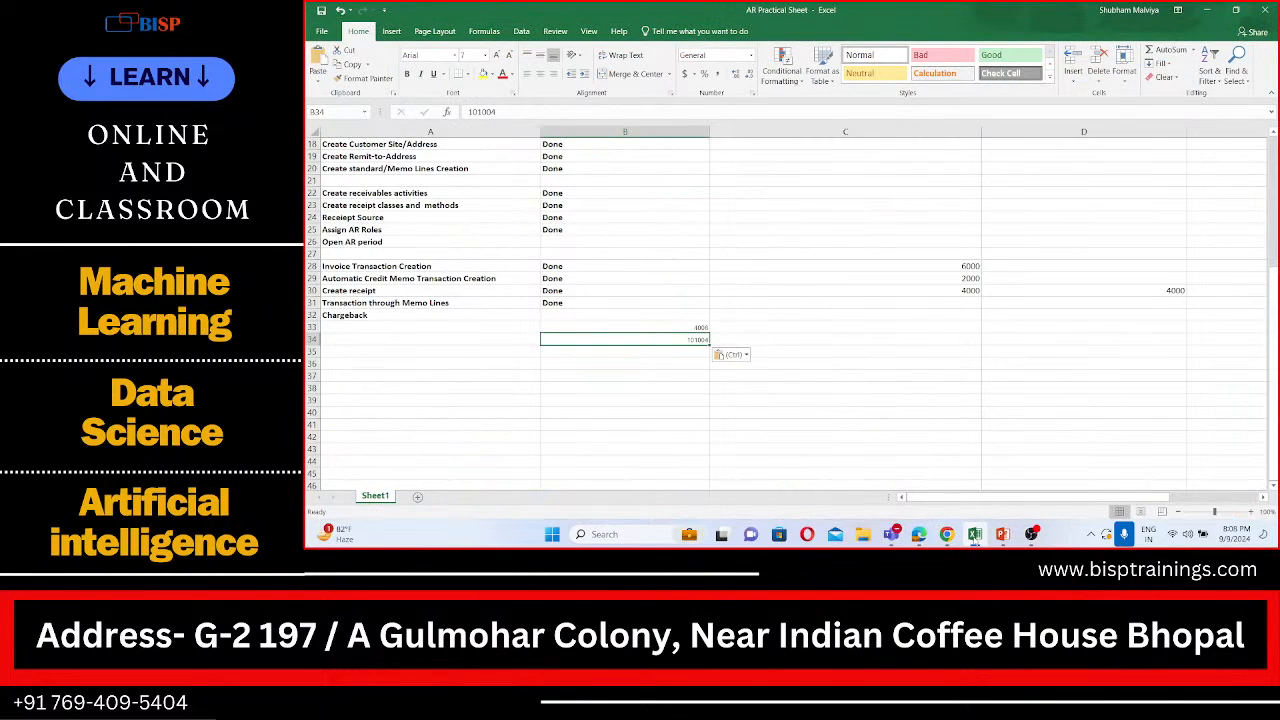
pyautogui.click(975, 536)
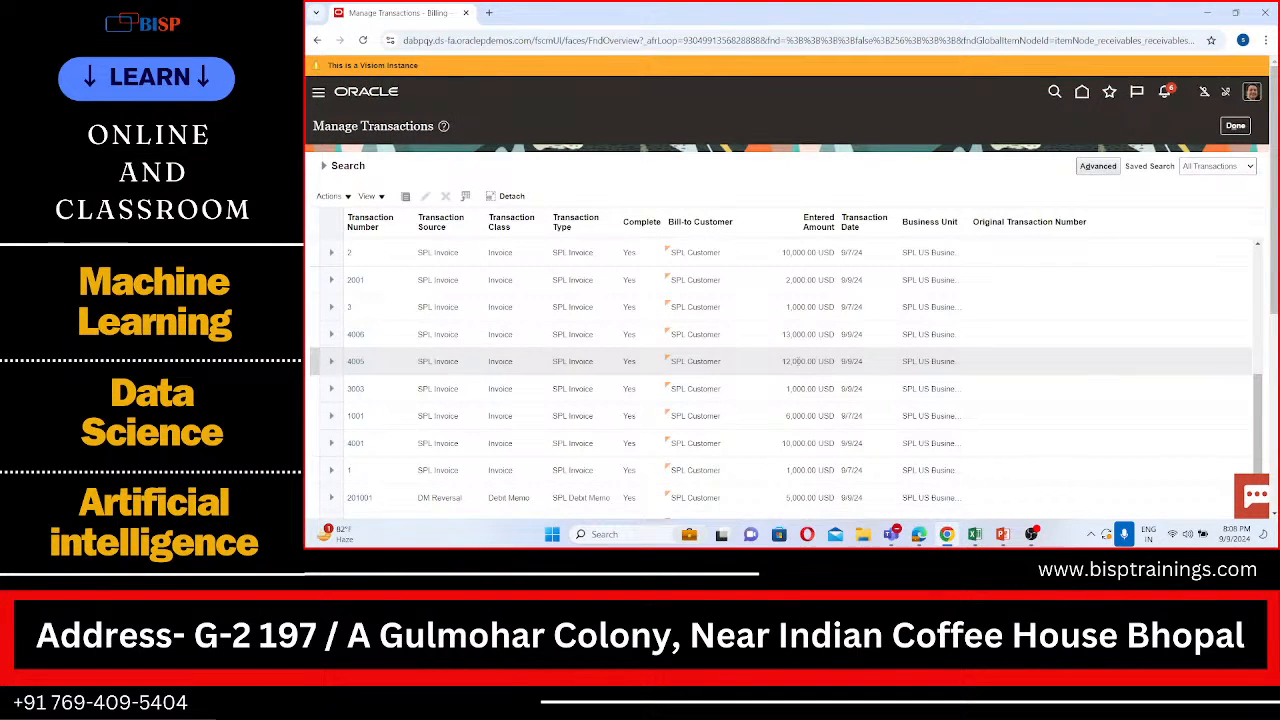
pyautogui.scroll(3, 798, 355)
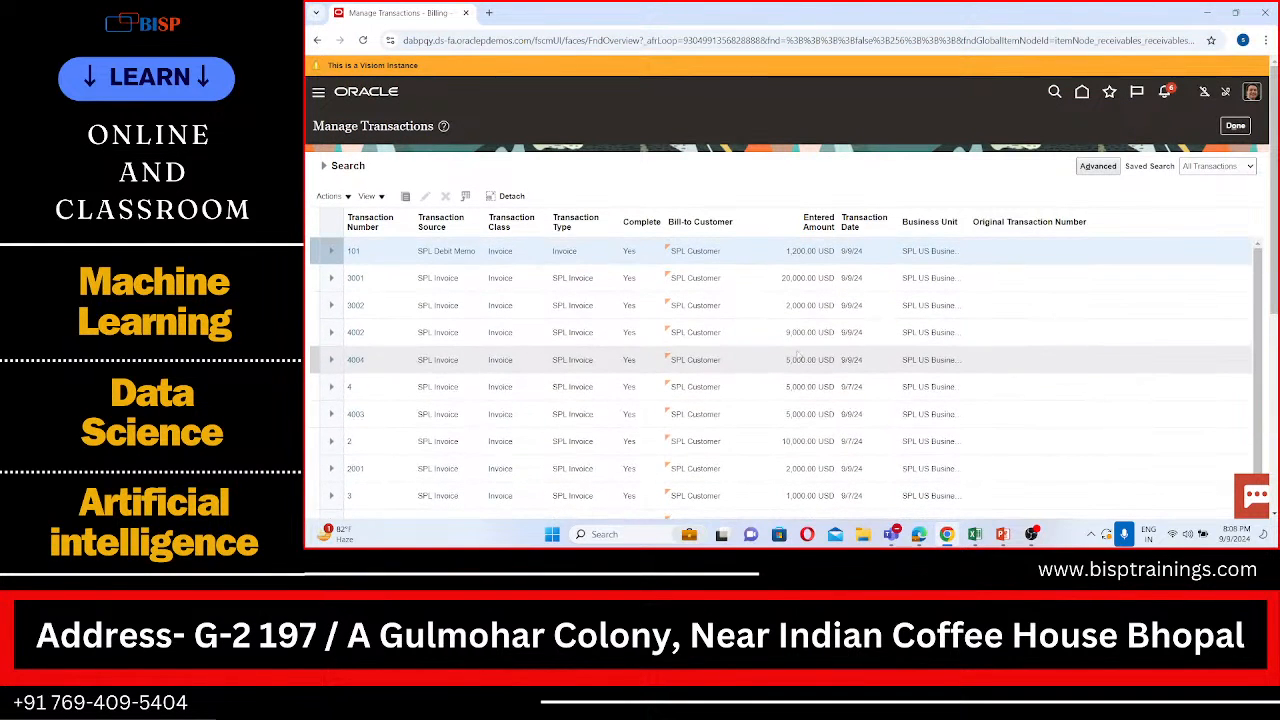
pyautogui.scroll(-3, 798, 355)
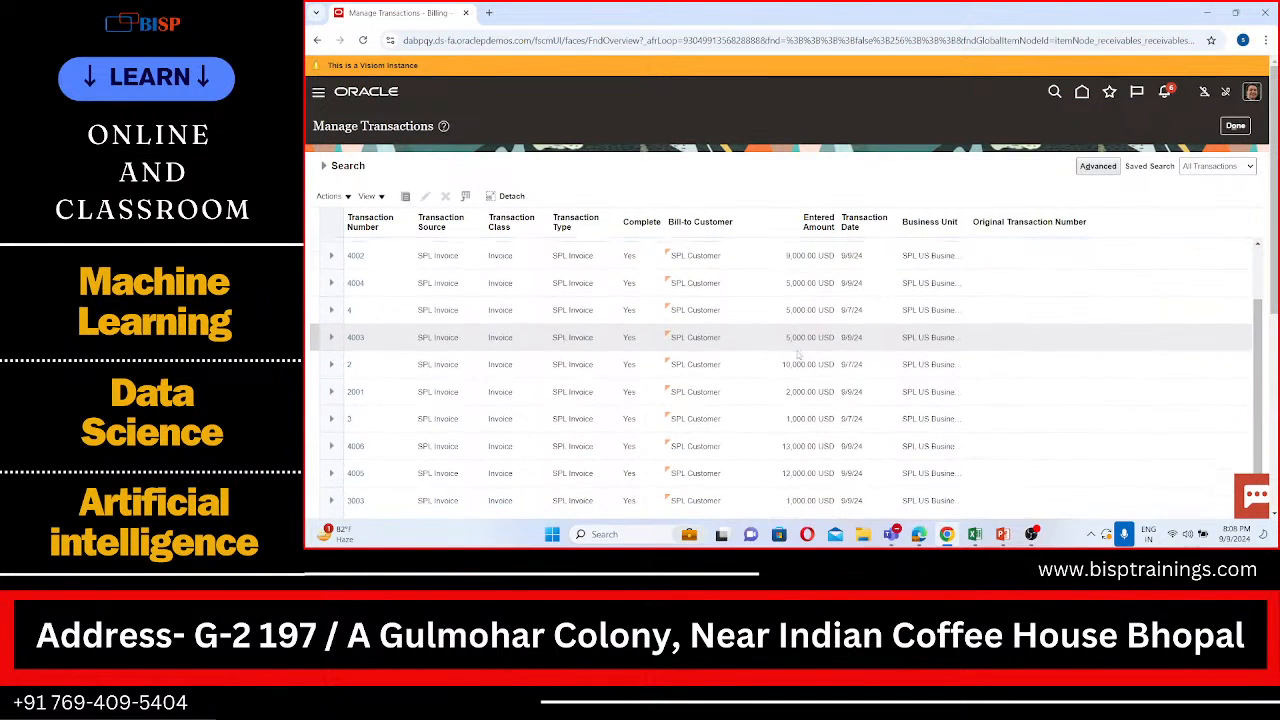
pyautogui.scroll(-3, 798, 355)
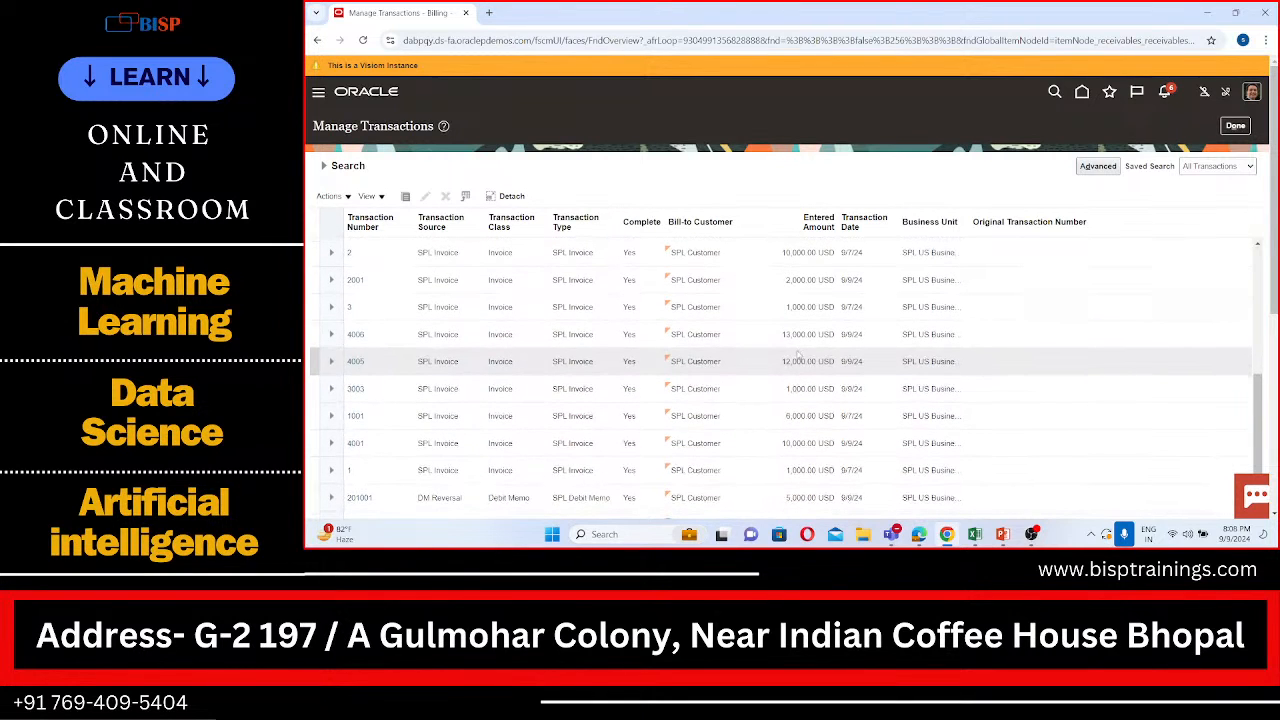
pyautogui.scroll(1, 459, 328)
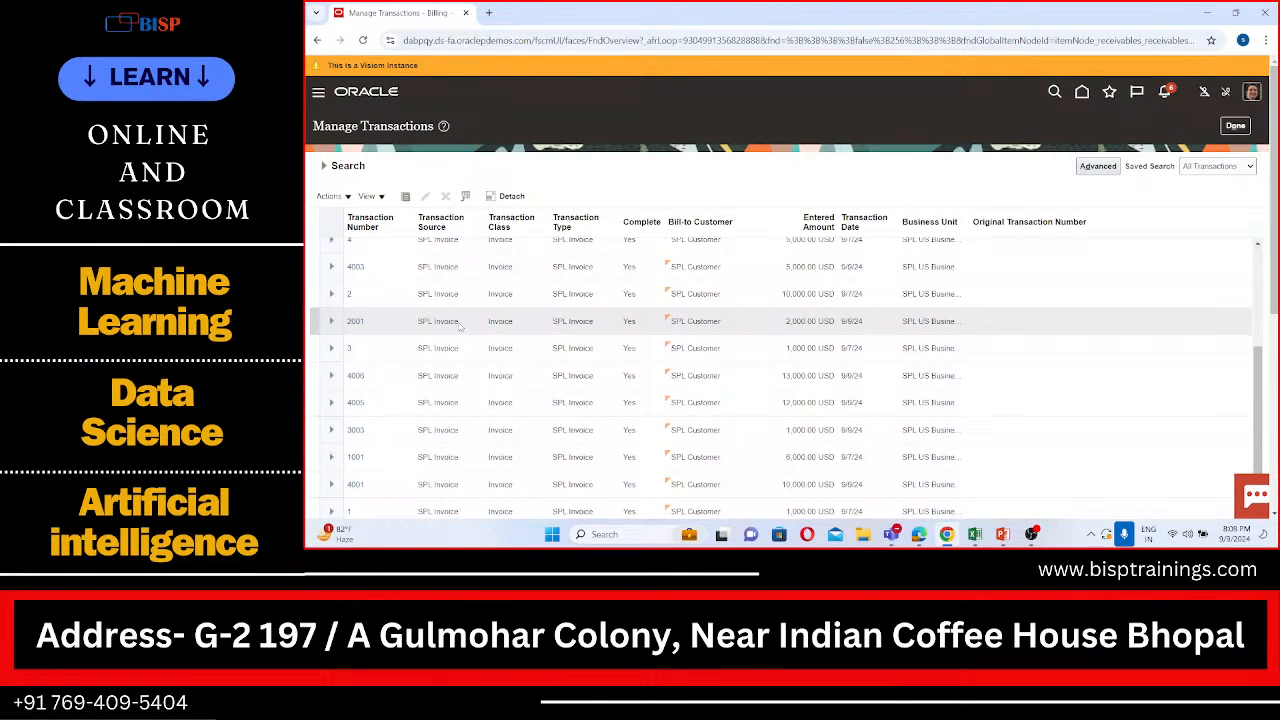
pyautogui.scroll(1, 459, 326)
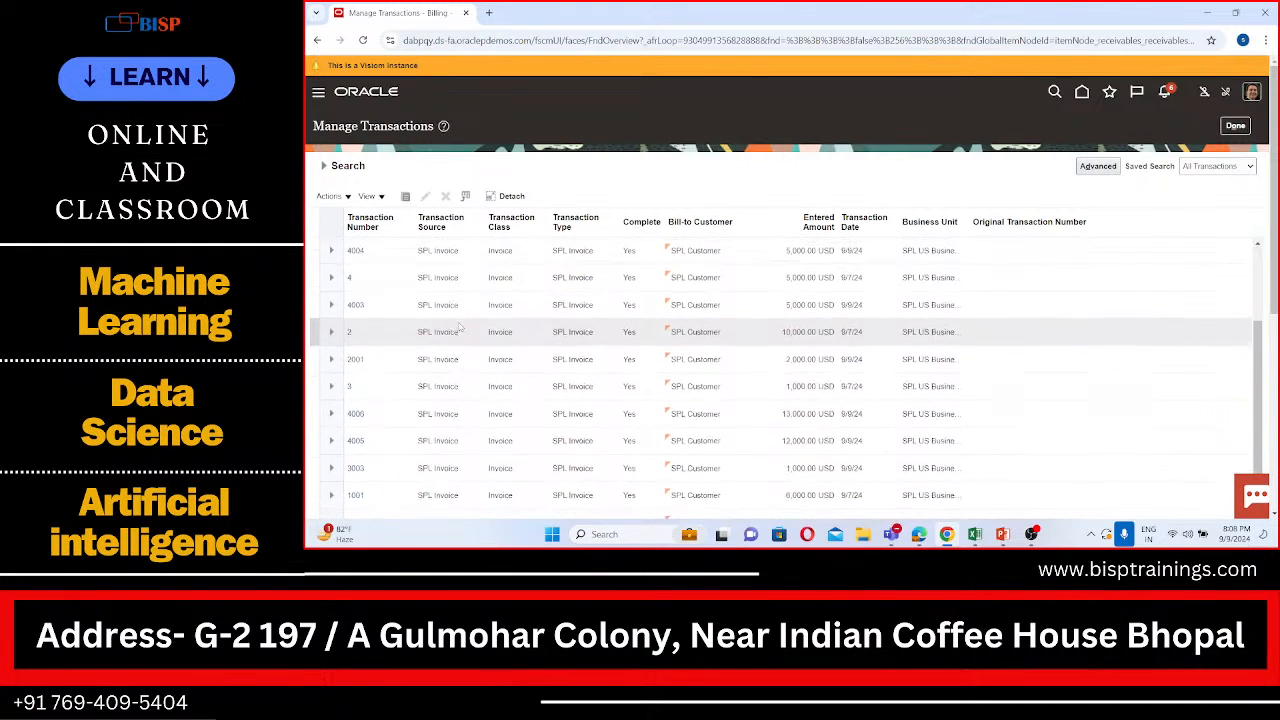
pyautogui.scroll(-2, 459, 327)
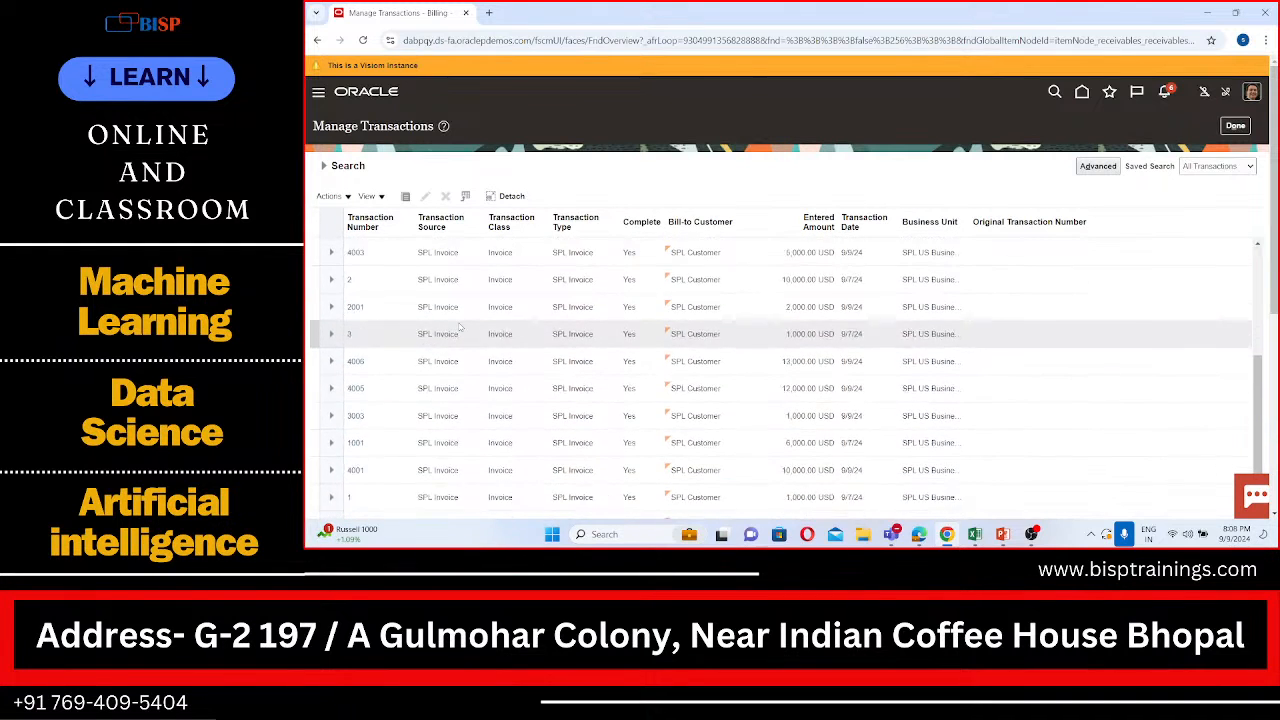
pyautogui.scroll(2, 459, 327)
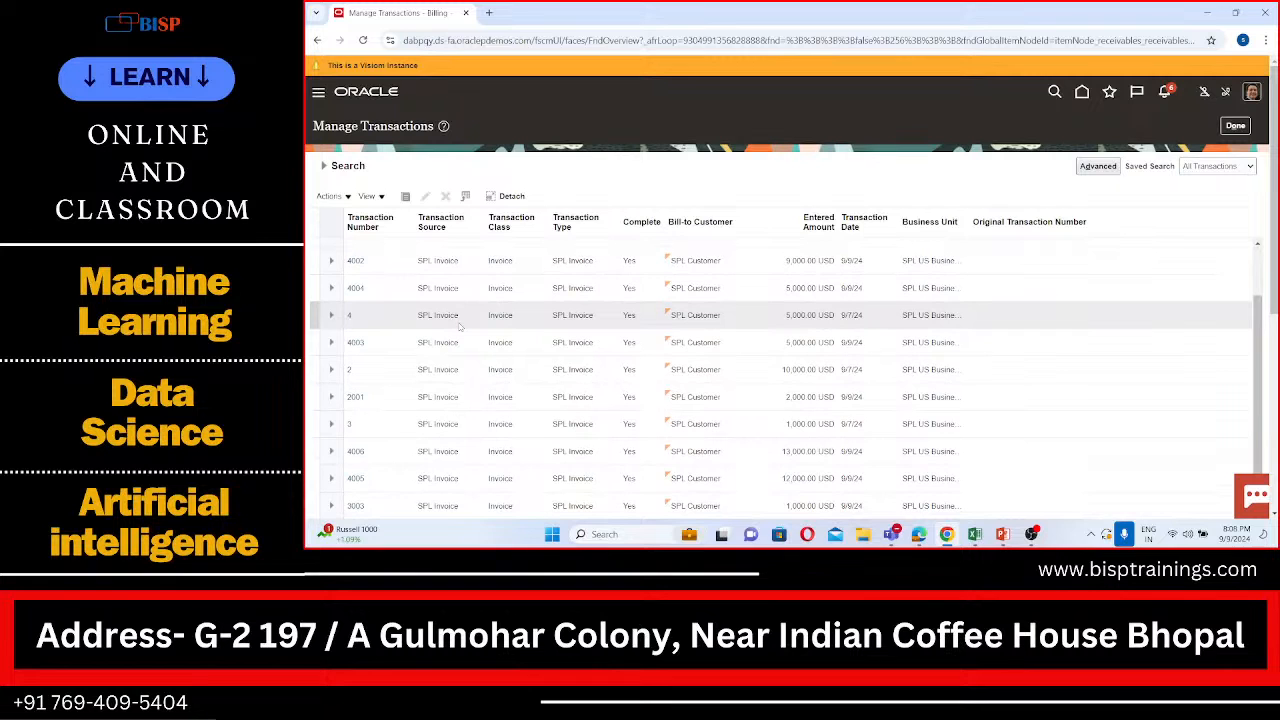
pyautogui.scroll(1, 459, 326)
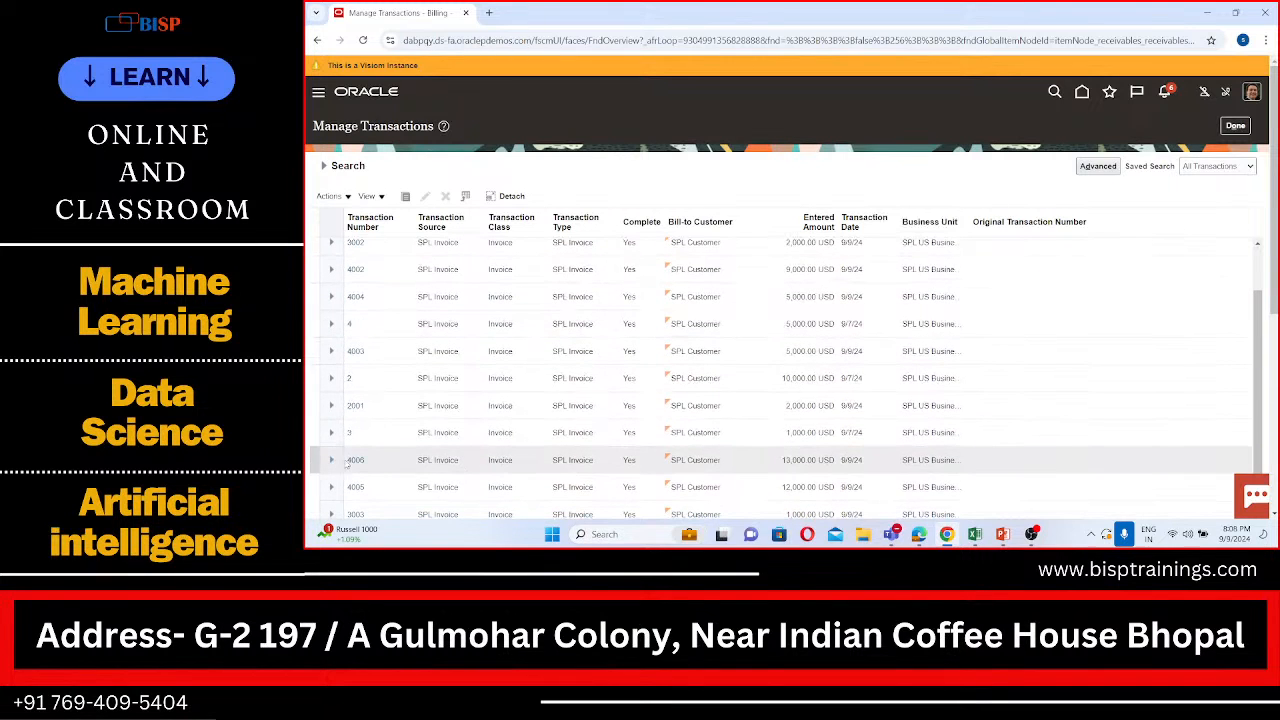
# Step: Open invoice 4006 and review its general information, totals and invoice lines
pyautogui.click(355, 461)
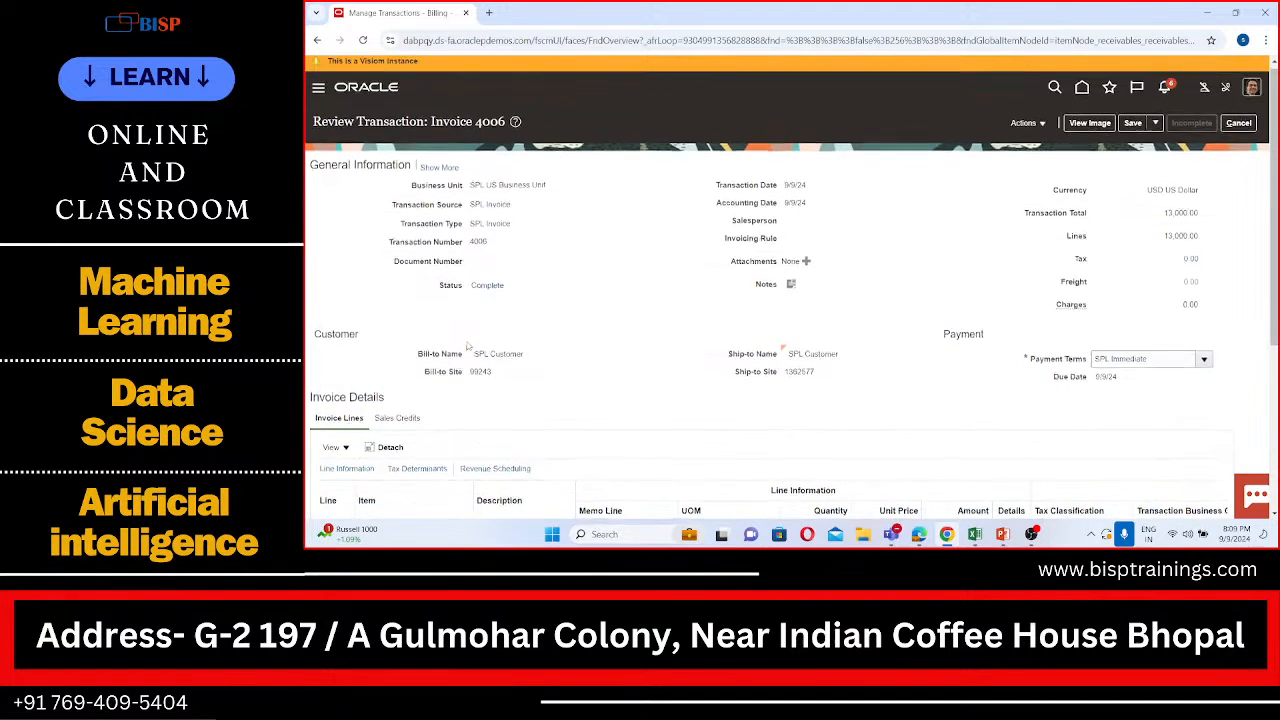
pyautogui.scroll(-3, 467, 346)
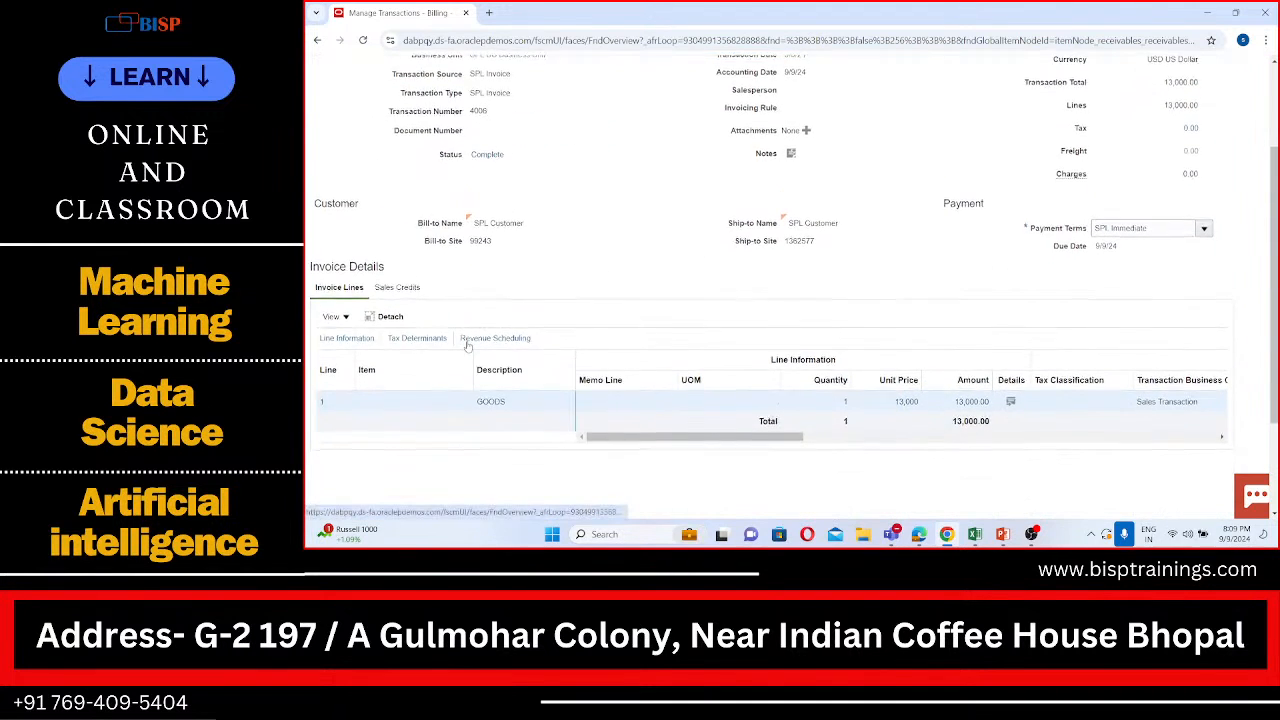
pyautogui.moveTo(655, 386); pyautogui.dragTo(346, 410)
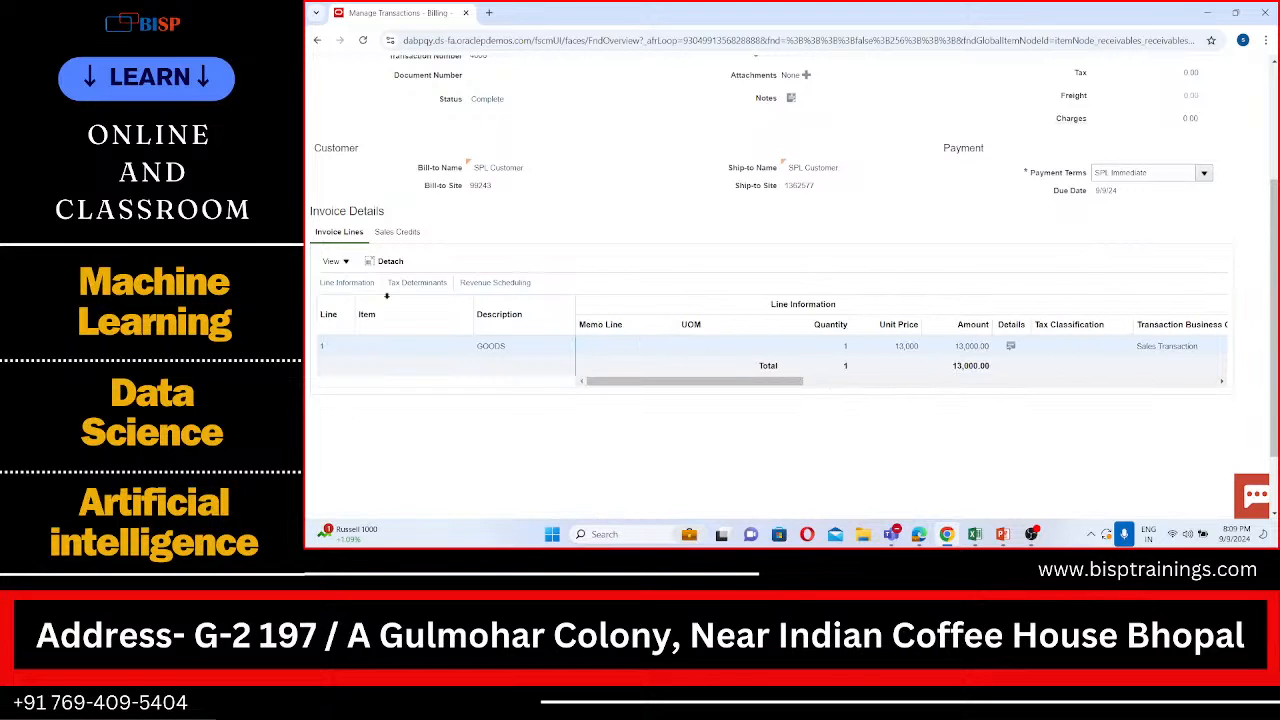
pyautogui.scroll(1, 419, 181)
pyautogui.scroll(1, 419, 181)
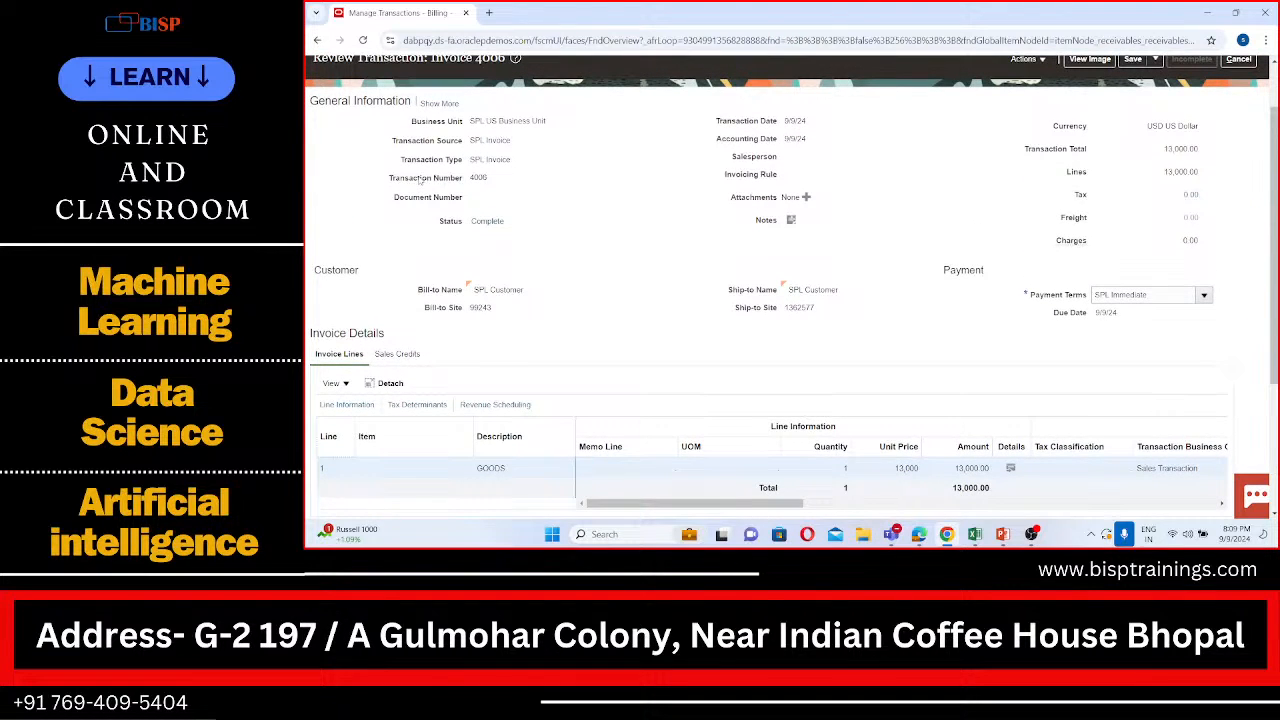
pyautogui.scroll(1, 477, 139)
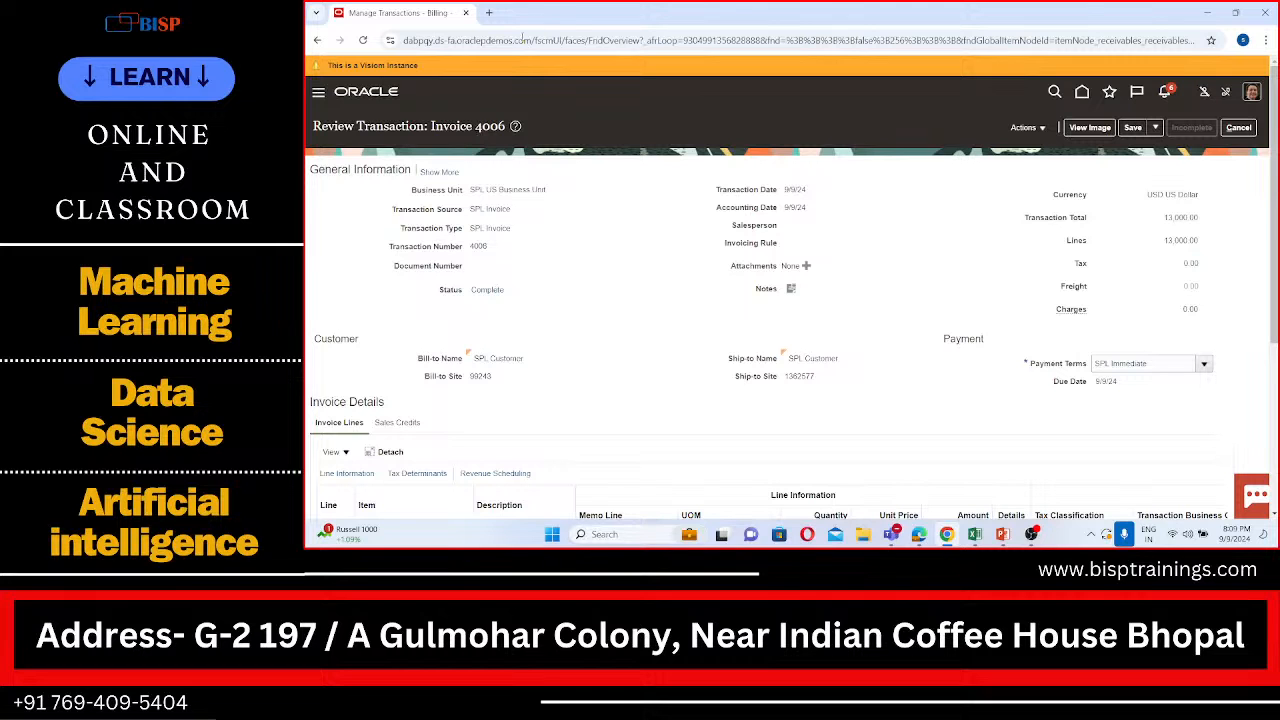
pyautogui.scroll(-2, 519, 303)
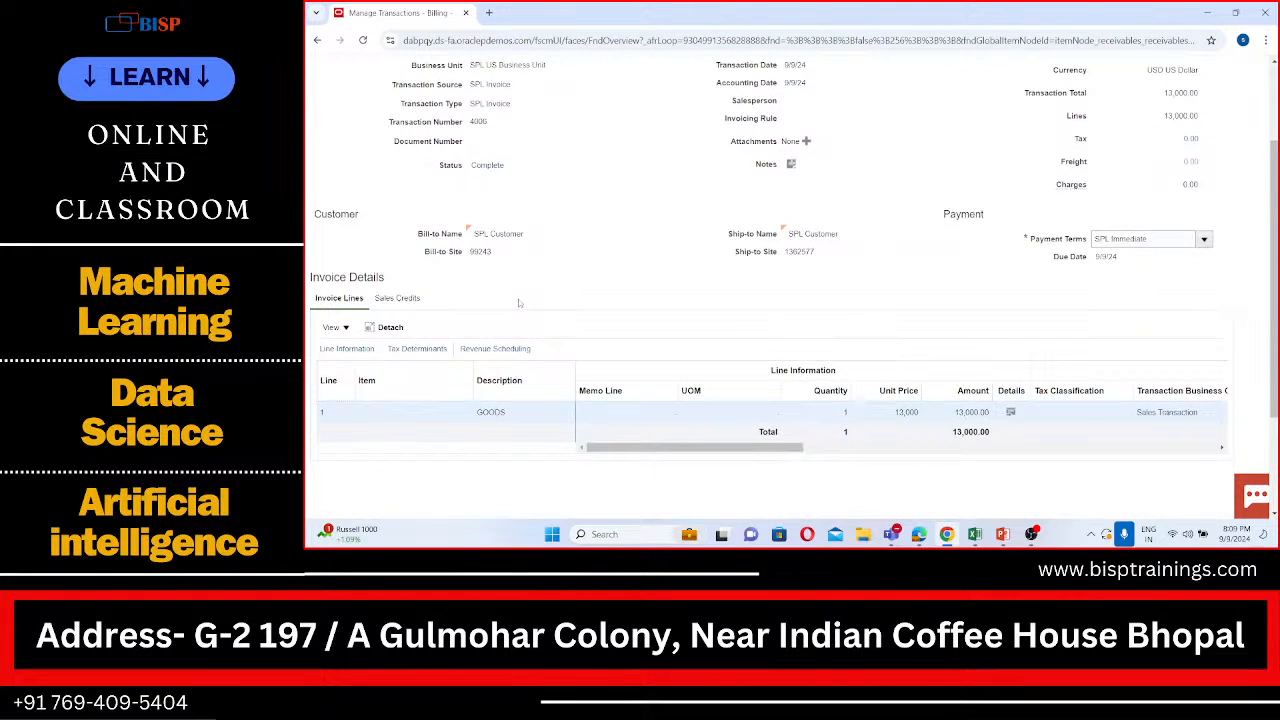
pyautogui.scroll(2, 519, 303)
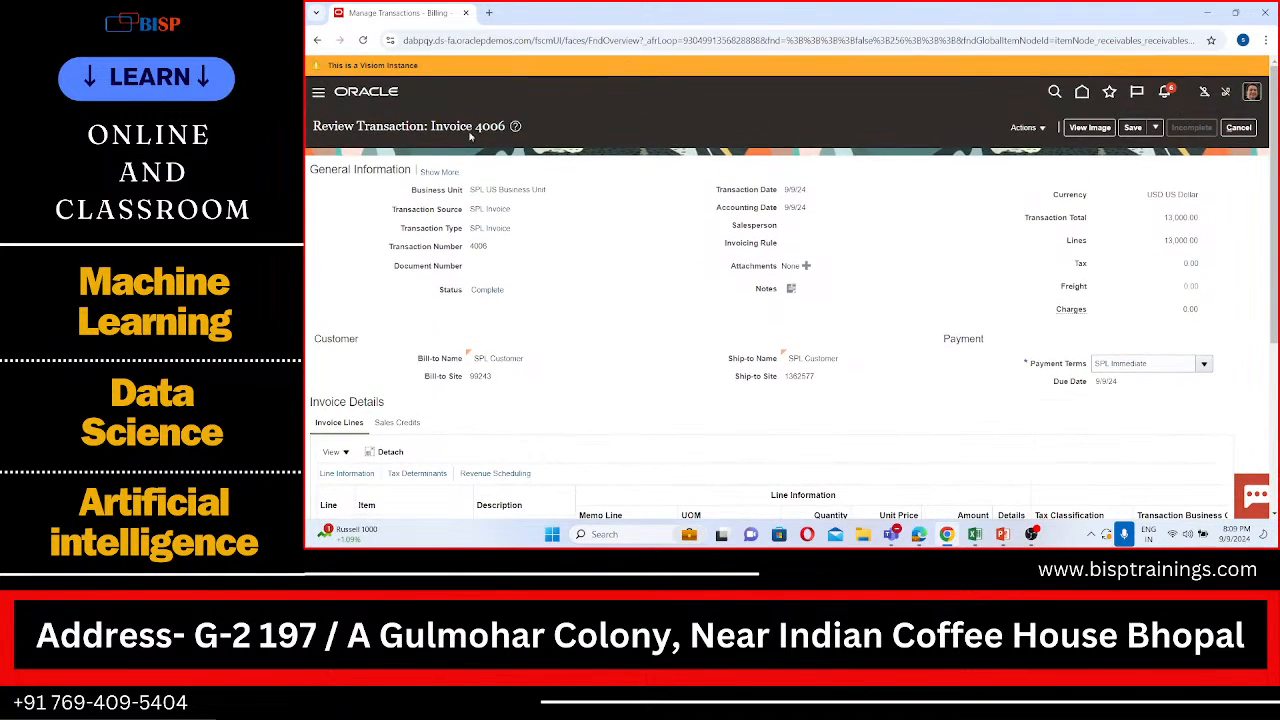
# Step: Leave invoice 4006 without saving, return to the Billing work area under Receivables and open Manage Transactions
pyautogui.click(318, 94)
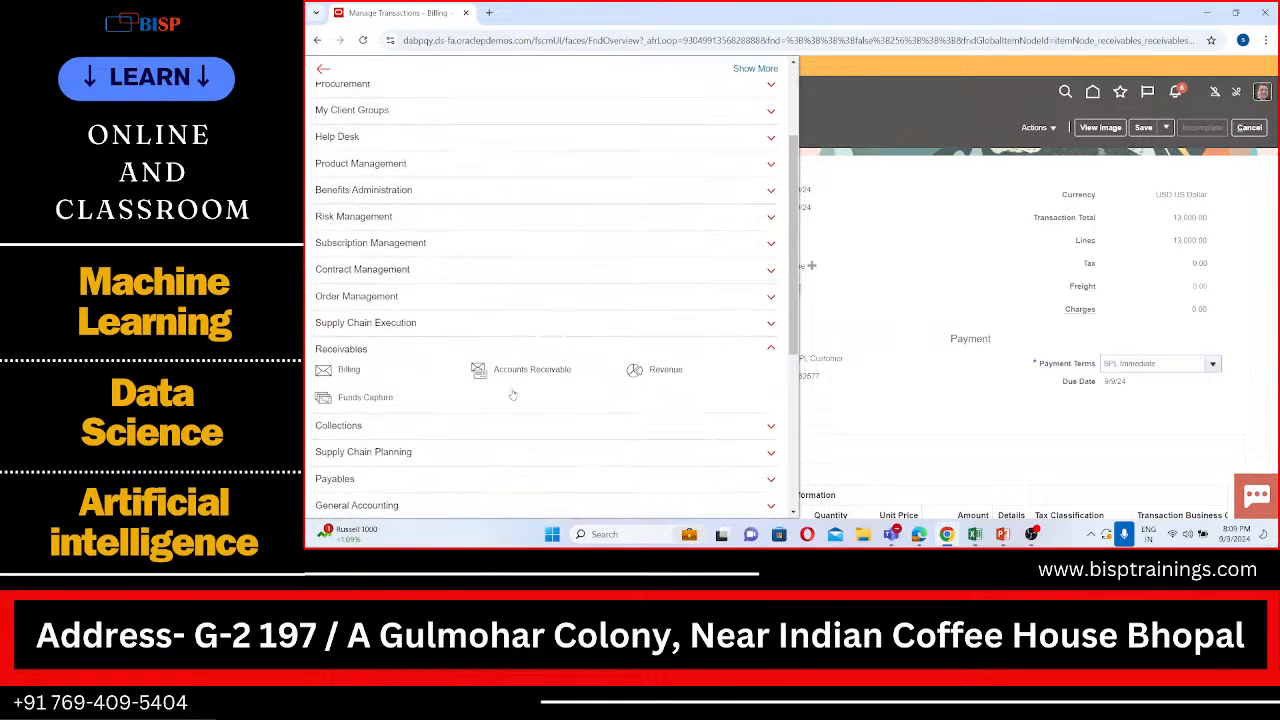
pyautogui.click(350, 370)
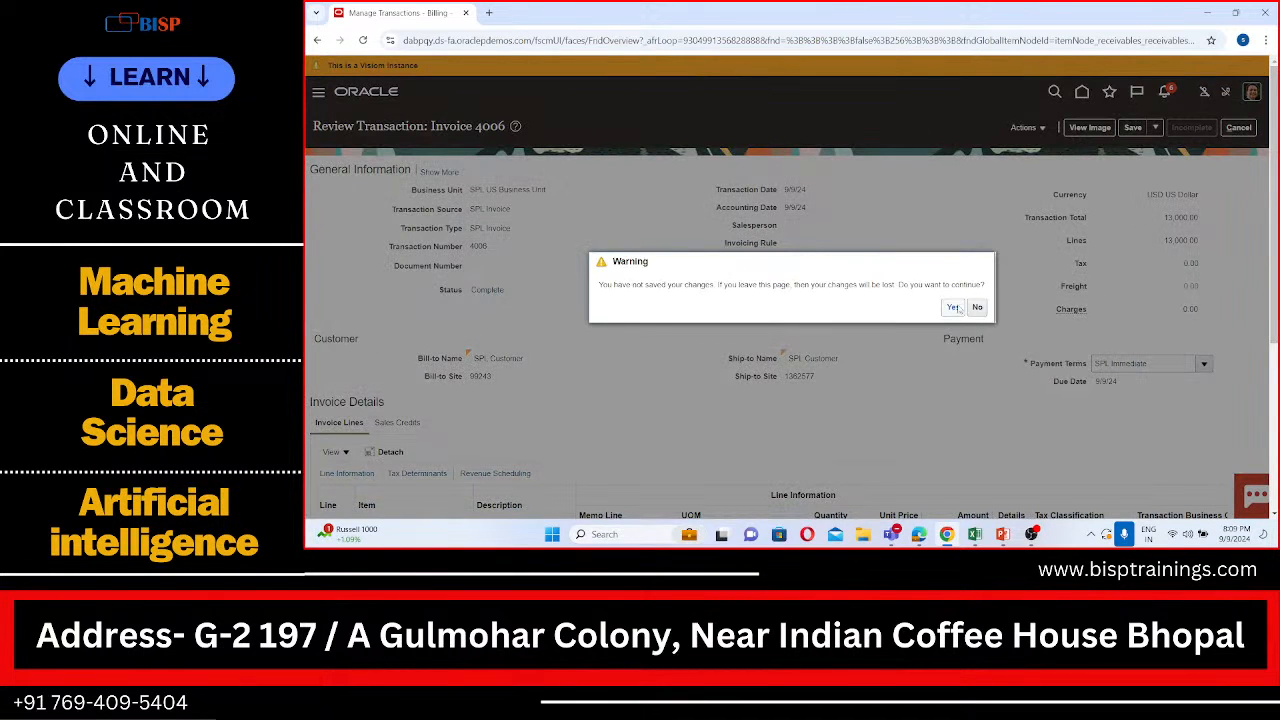
pyautogui.click(957, 308)
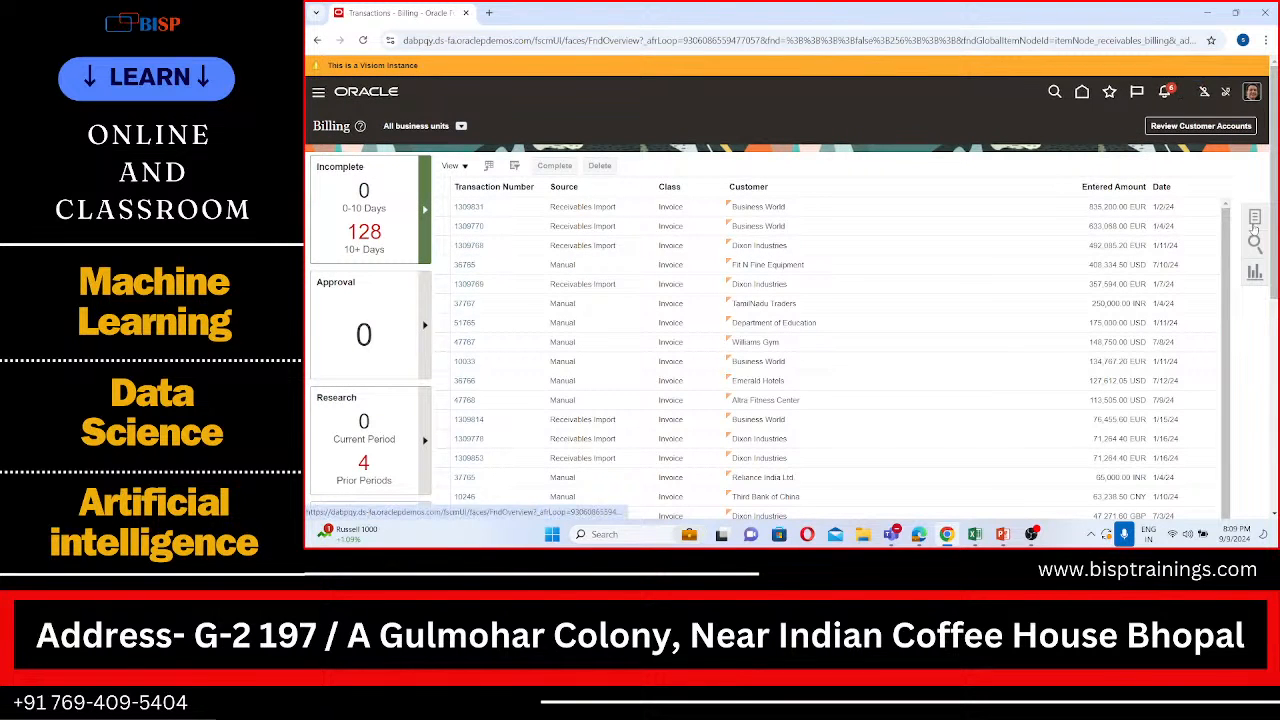
pyautogui.click(1254, 222)
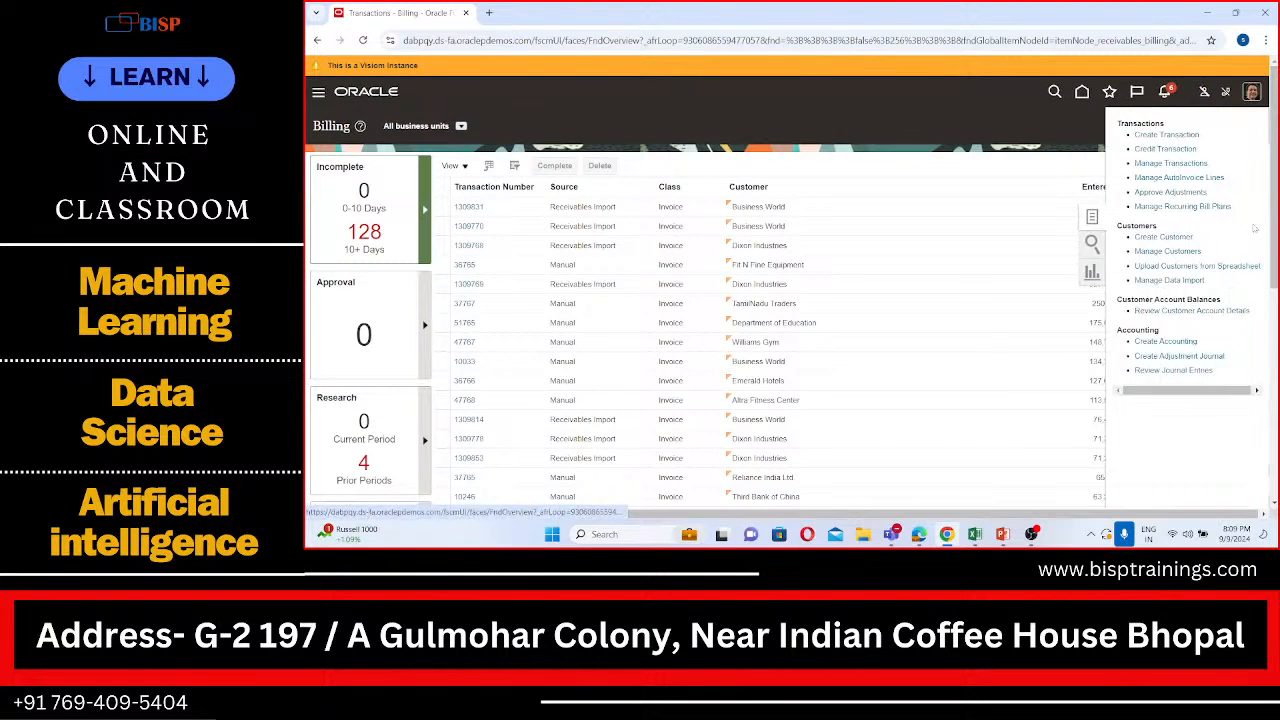
pyautogui.click(1167, 163)
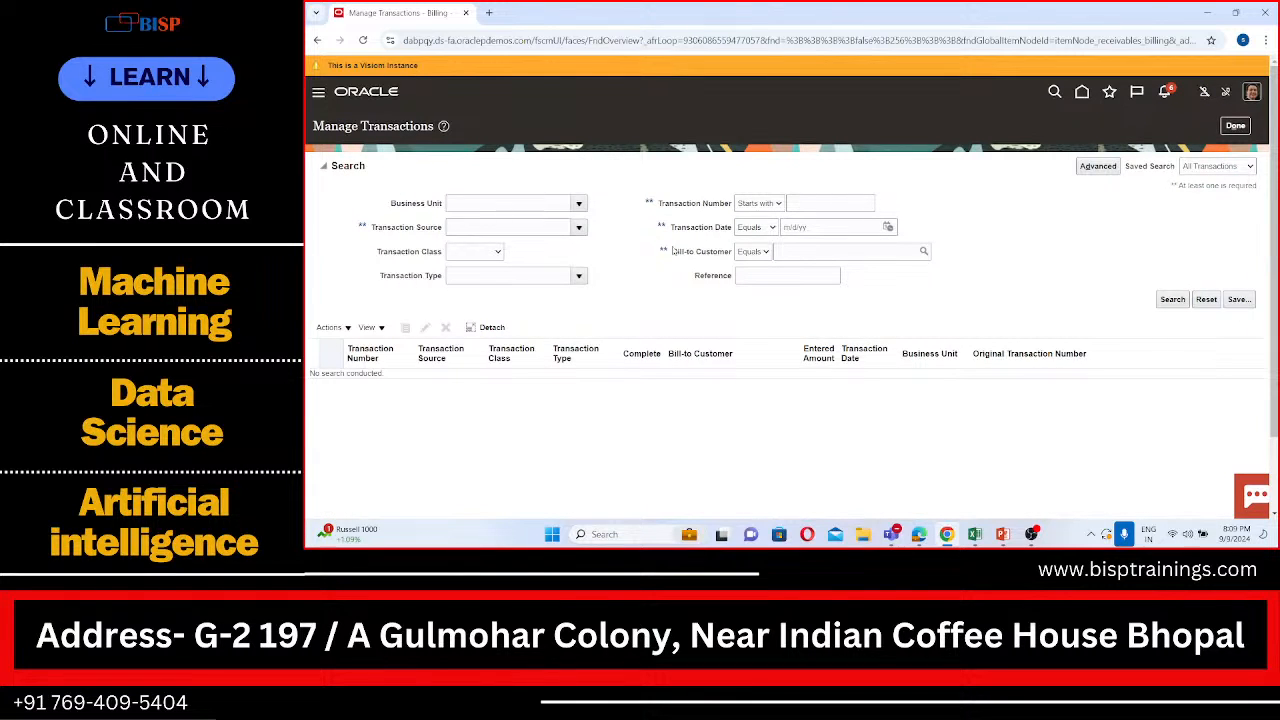
# Step: Search transactions for business unit SPL US Business Unit, selecting SPL Customer as the bill-to customer by searching for the name SPL
pyautogui.click(578, 204)
pyautogui.click(545, 245)
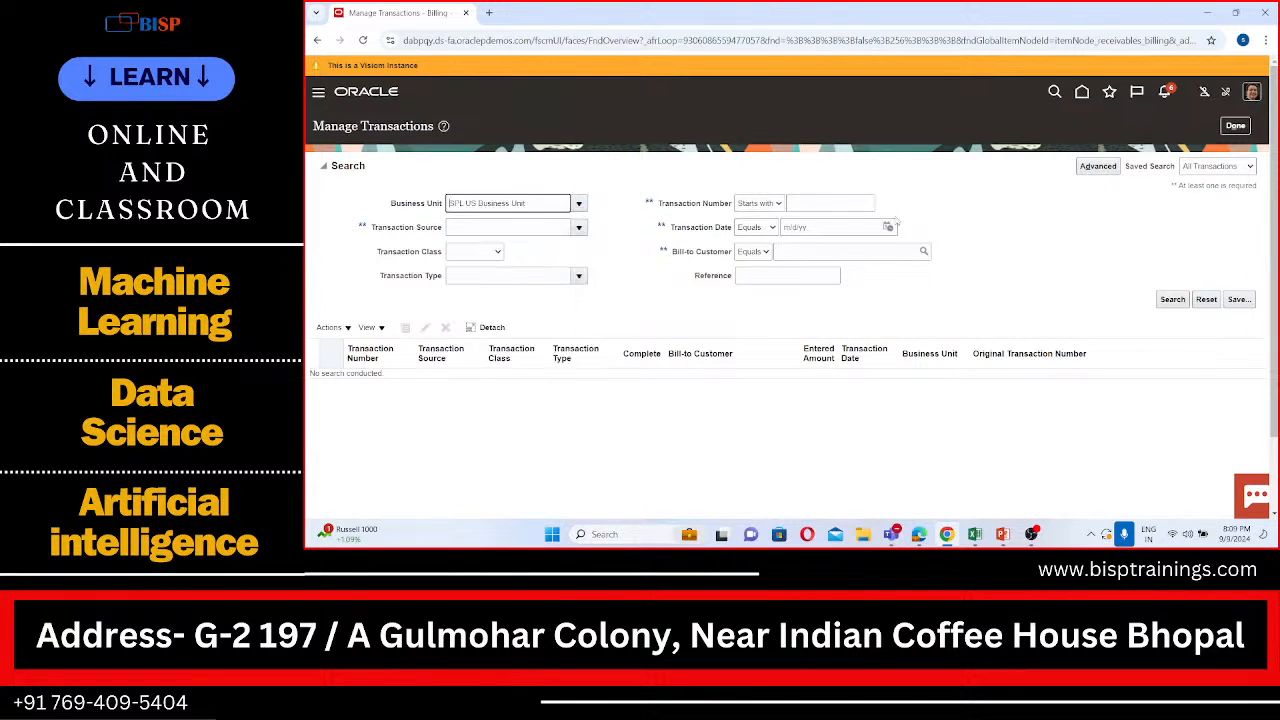
pyautogui.click(923, 253)
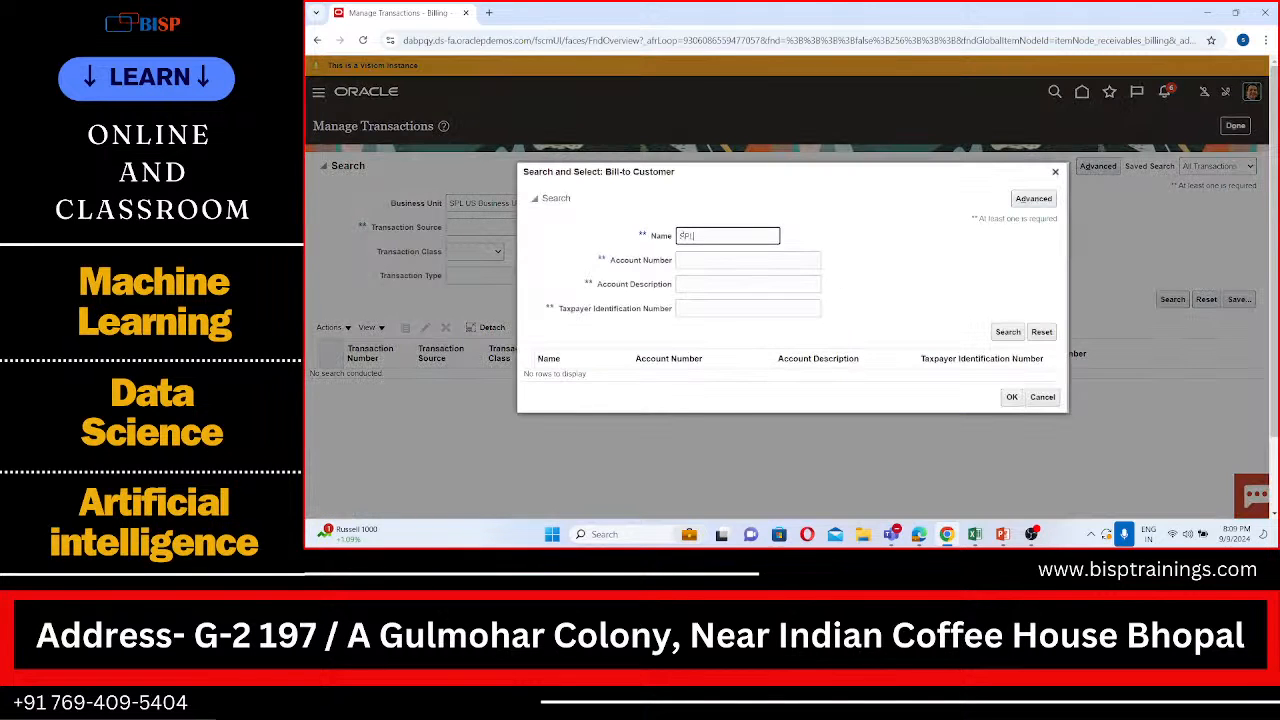
pyautogui.click(1008, 331)
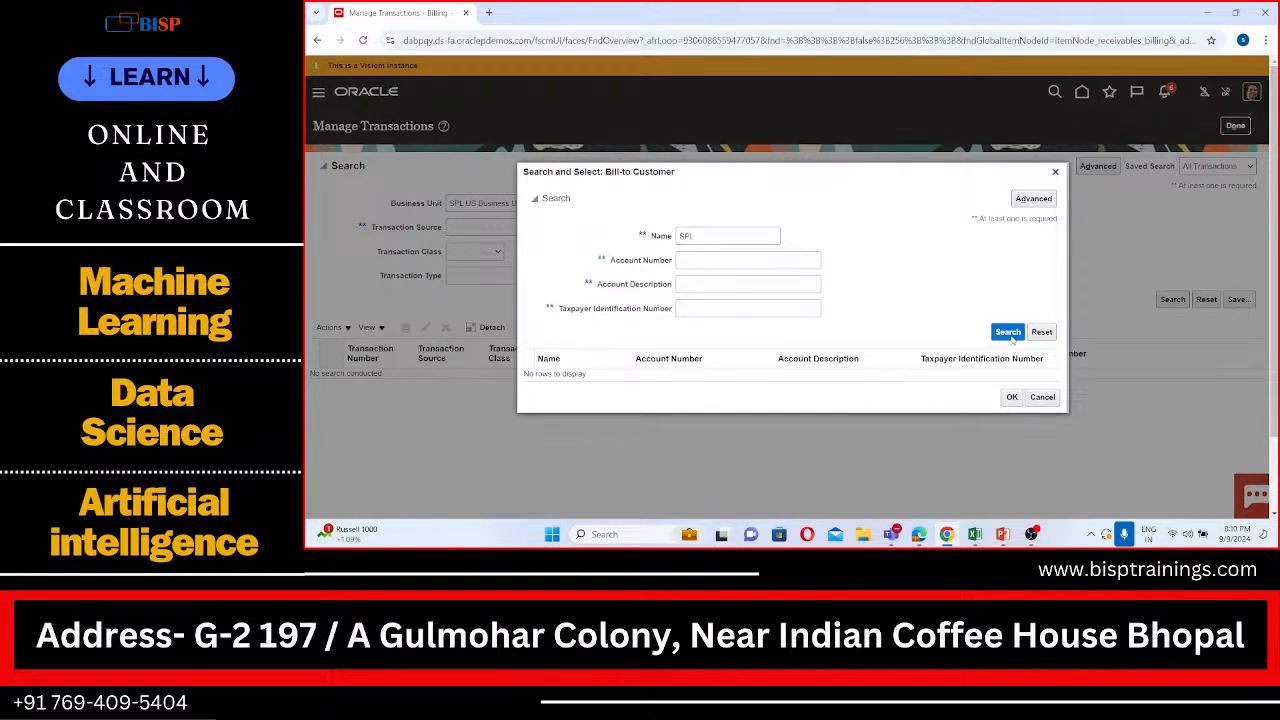
pyautogui.click(906, 381)
pyautogui.click(1008, 402)
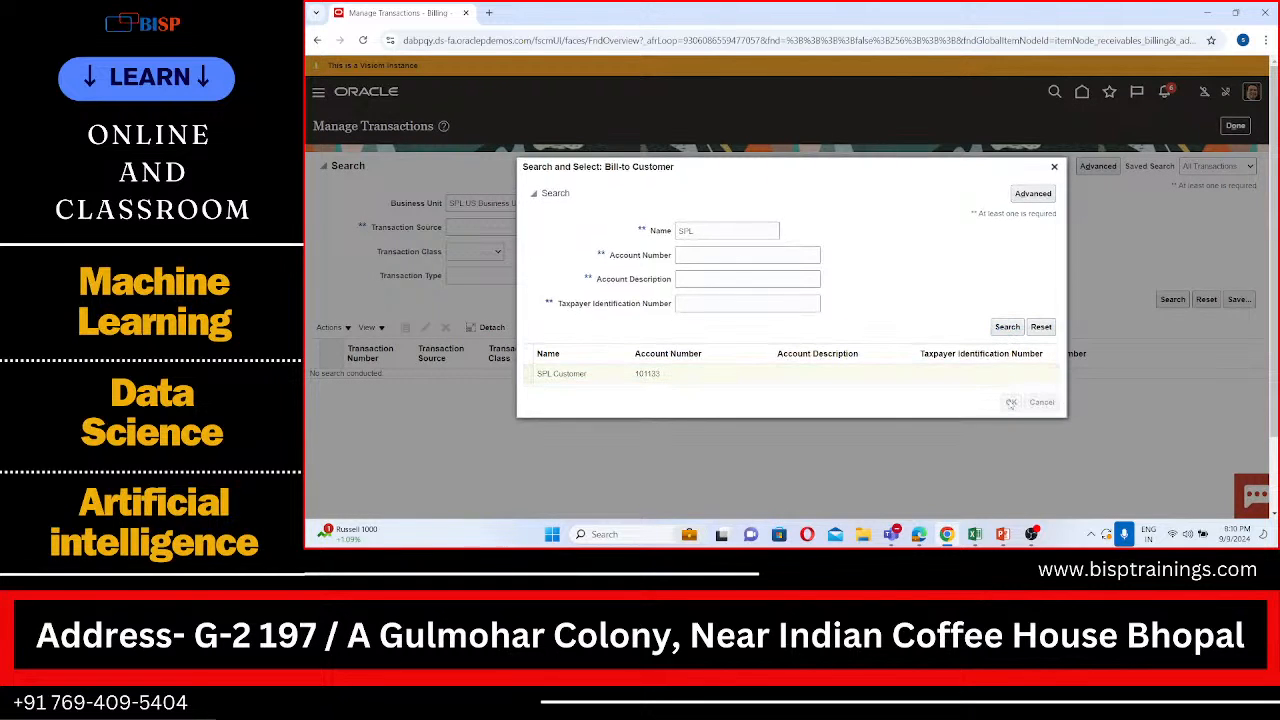
pyautogui.moveTo(975, 544)
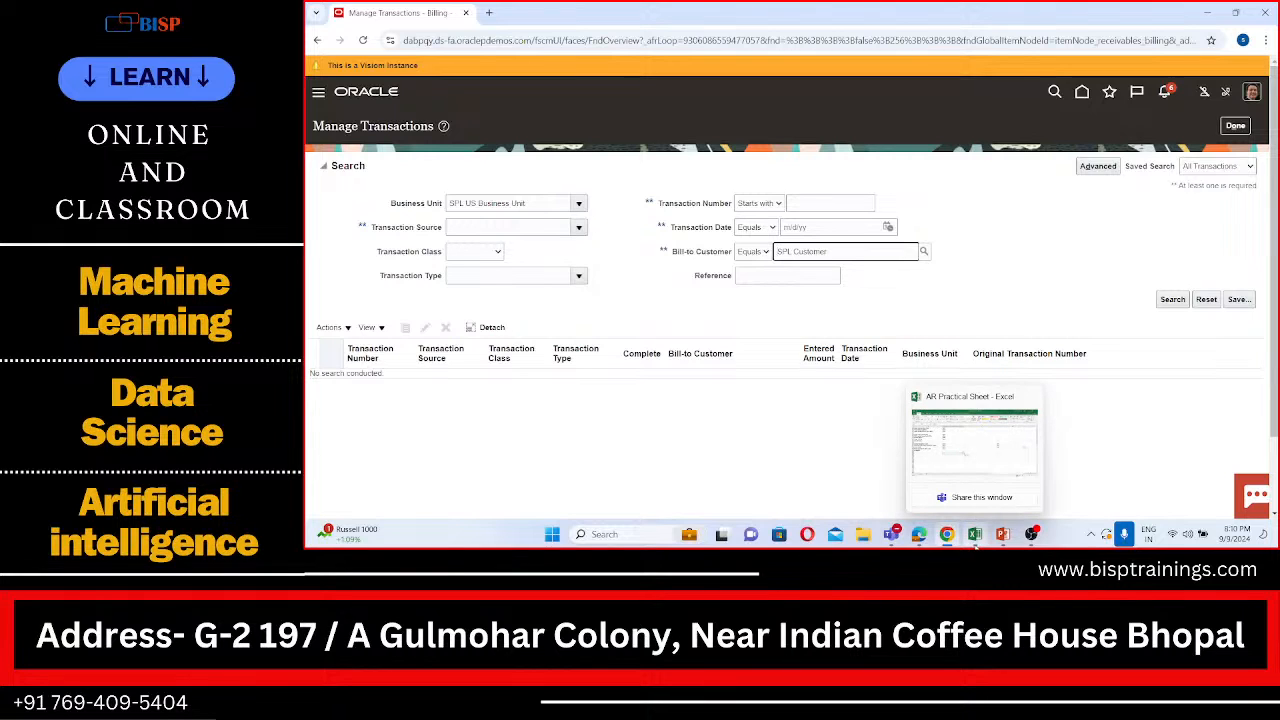
pyautogui.click(1173, 301)
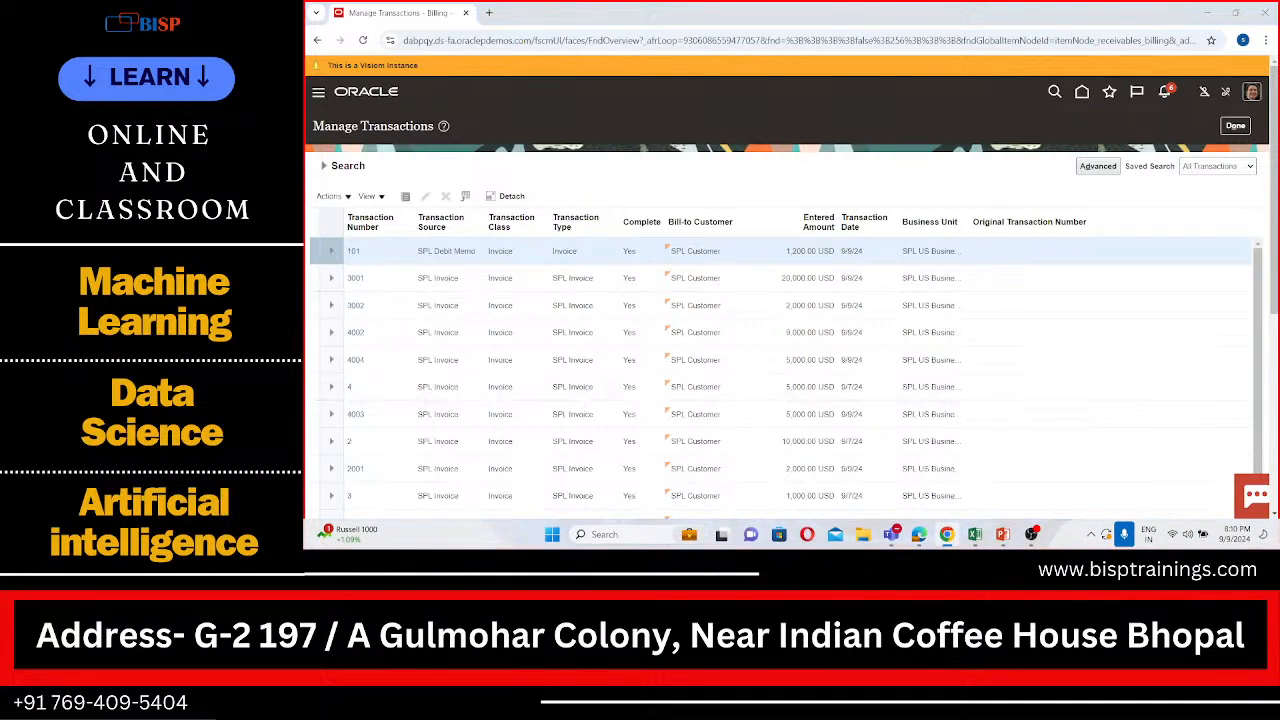
# Step: Check the chargeback number in the AR Practical Sheet in Excel and look for transaction 101004 among the SPL Customer transactions
pyautogui.click(974, 536)
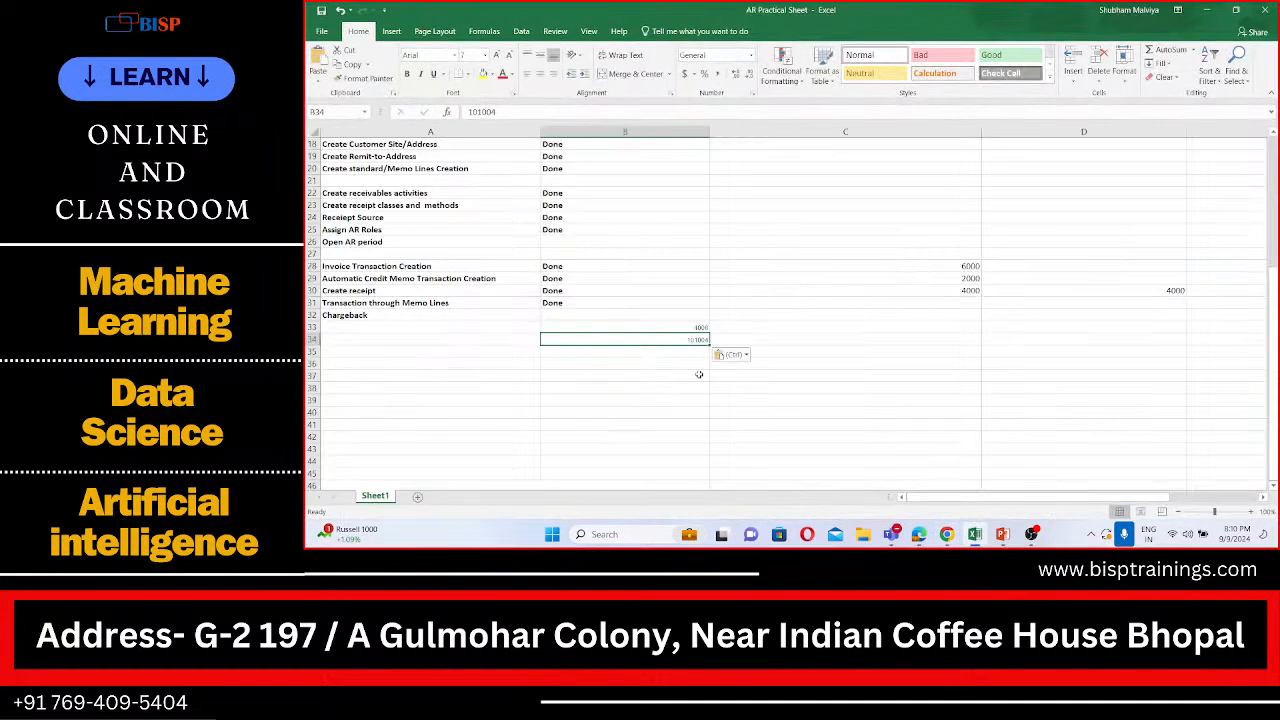
pyautogui.click(946, 534)
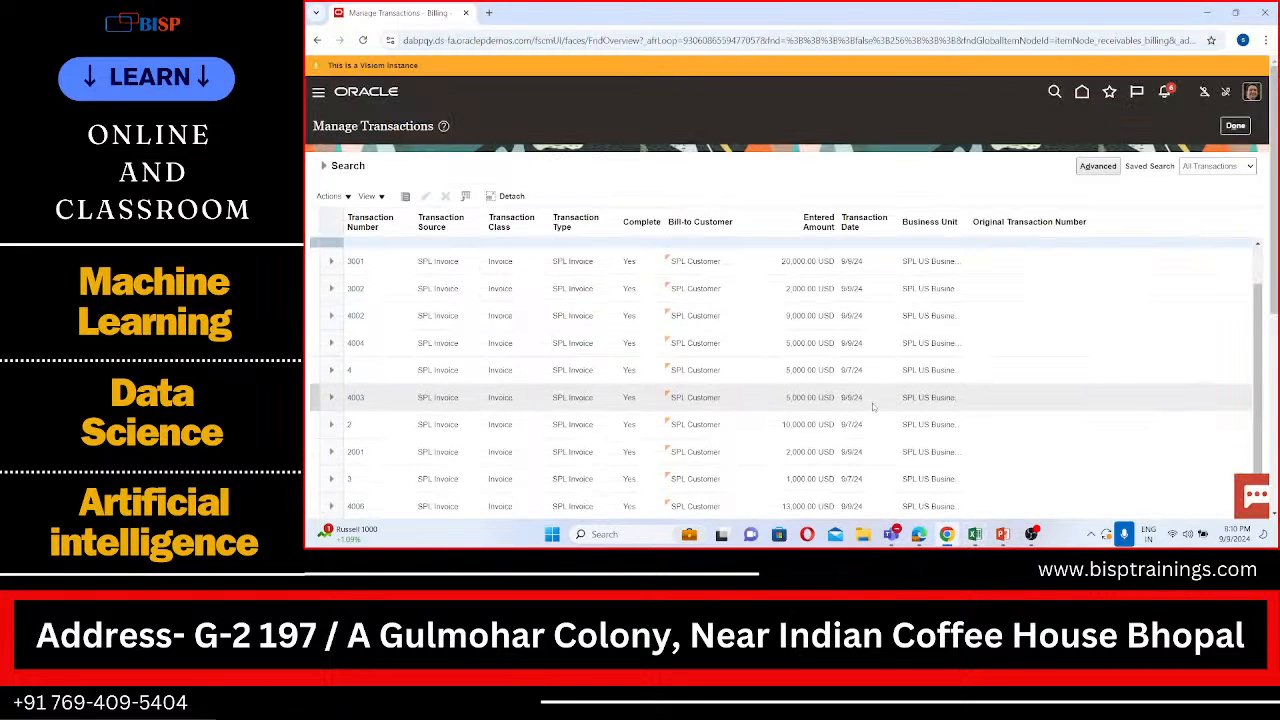
pyautogui.scroll(-3, 873, 406)
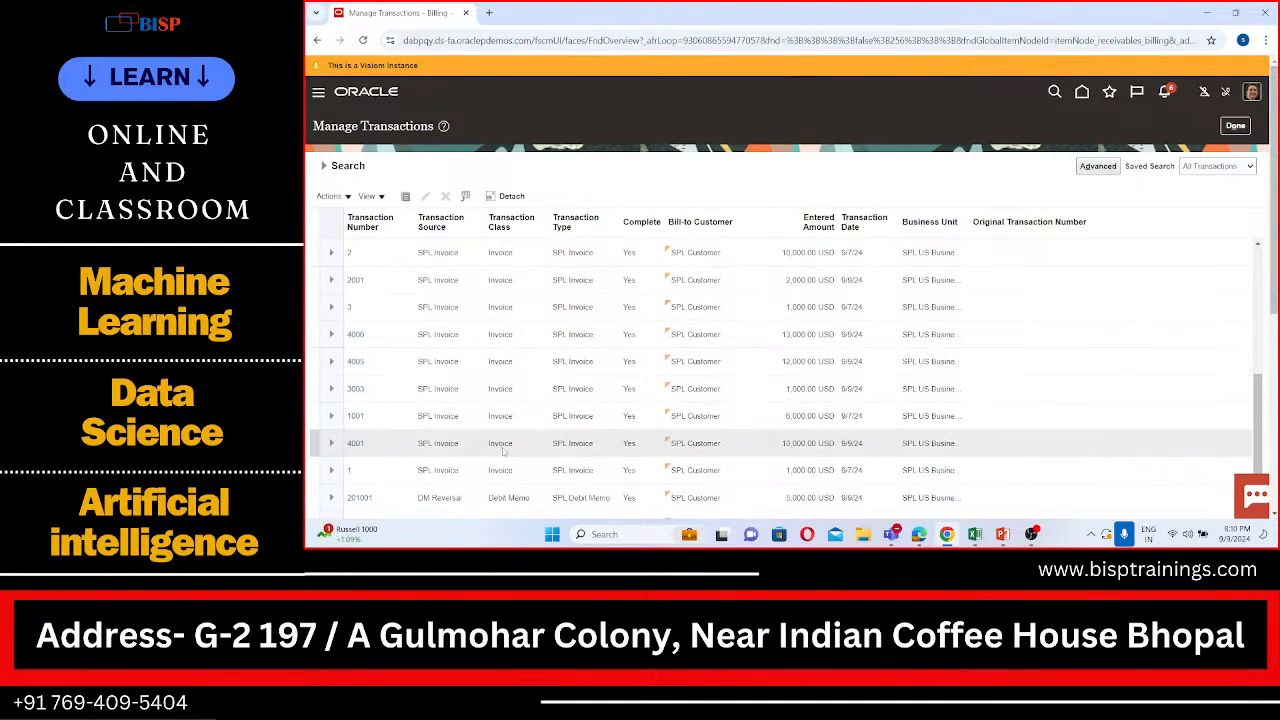
pyautogui.scroll(3, 503, 425)
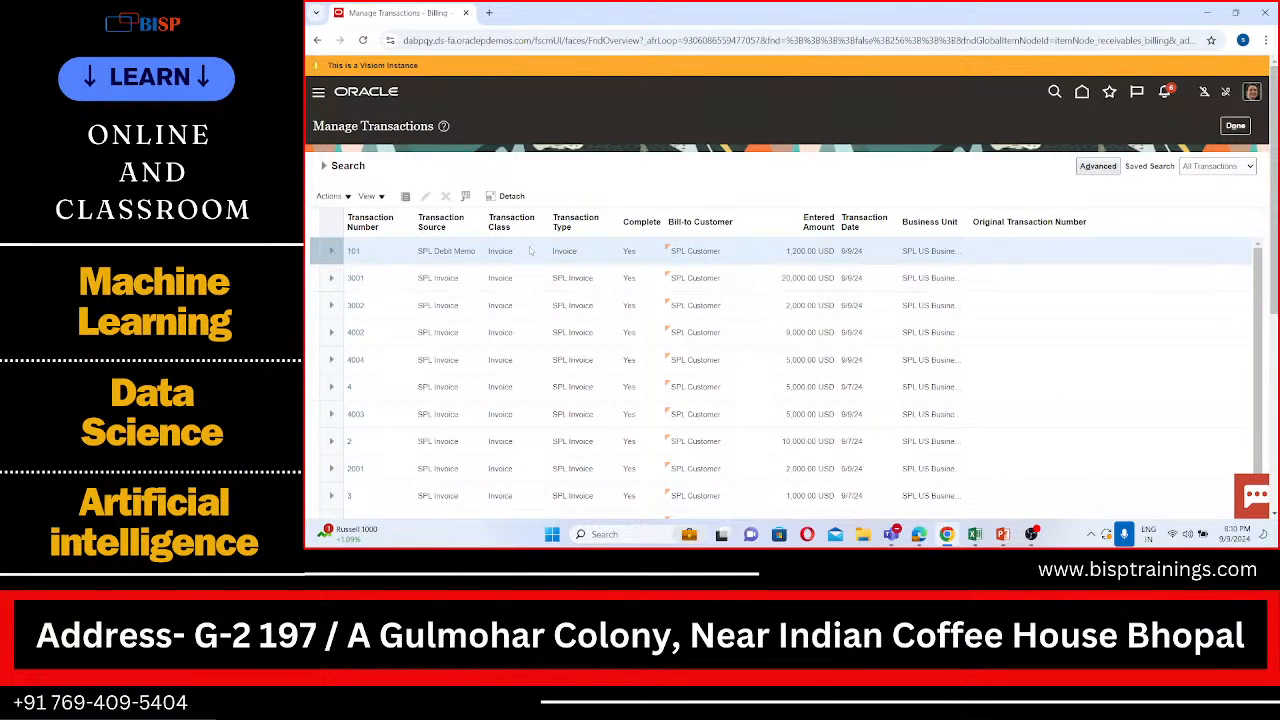
pyautogui.scroll(-3, 467, 386)
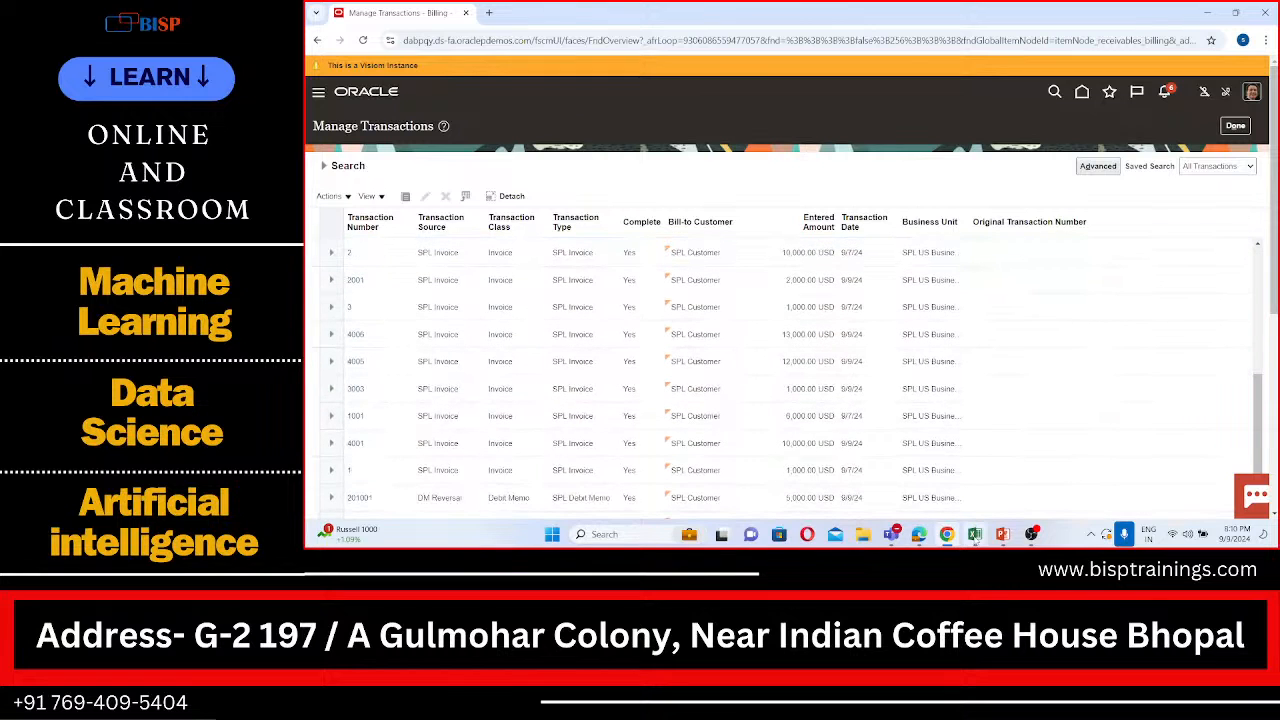
pyautogui.click(974, 534)
pyautogui.write('101004')
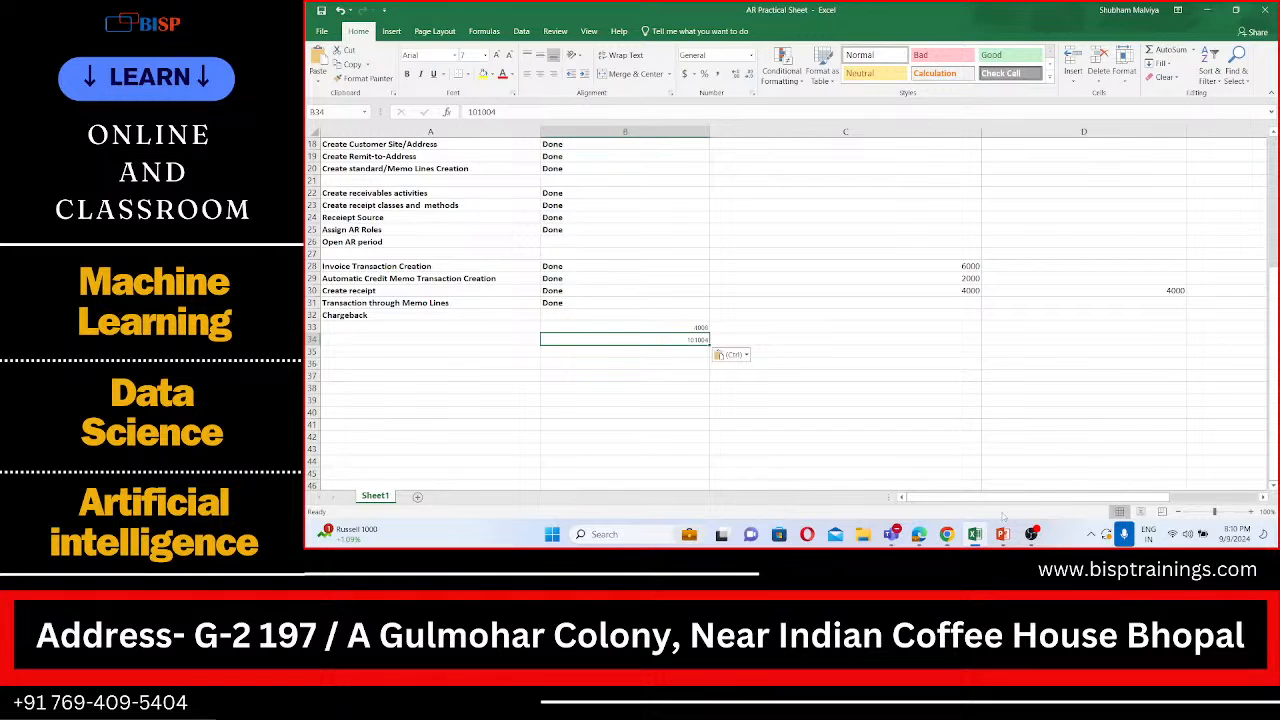
pyautogui.click(974, 534)
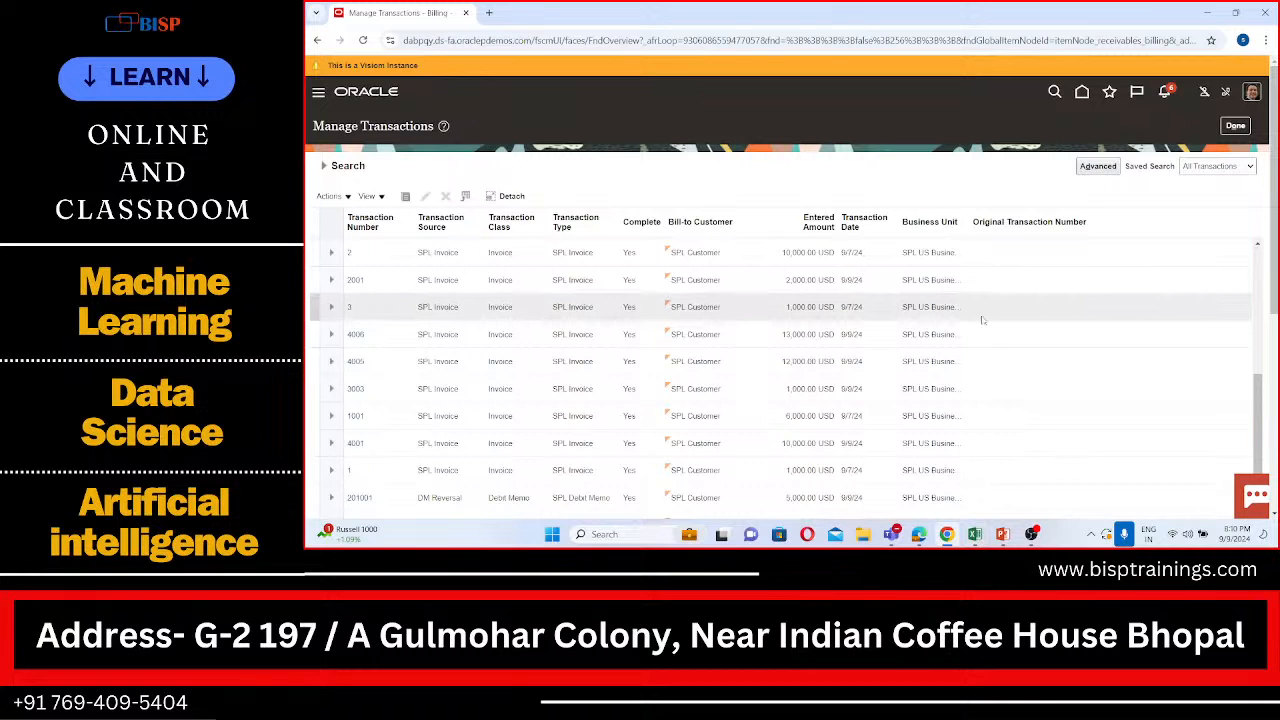
pyautogui.scroll(2, 982, 320)
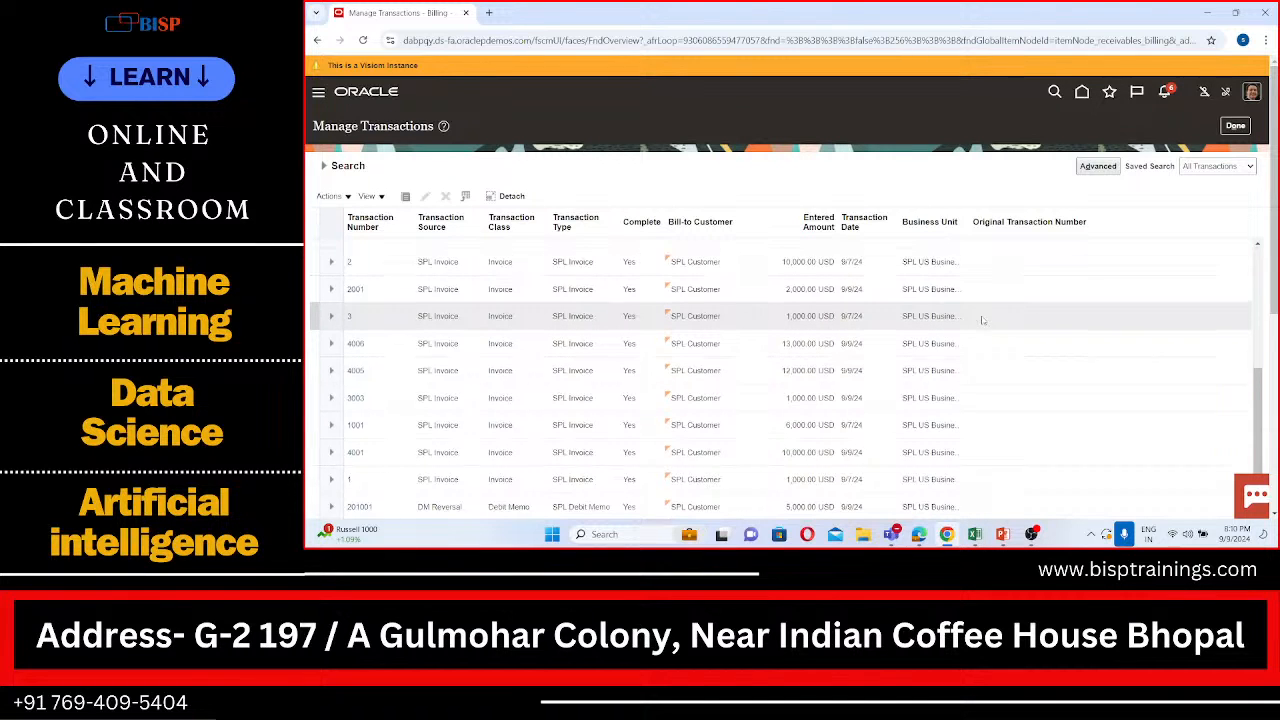